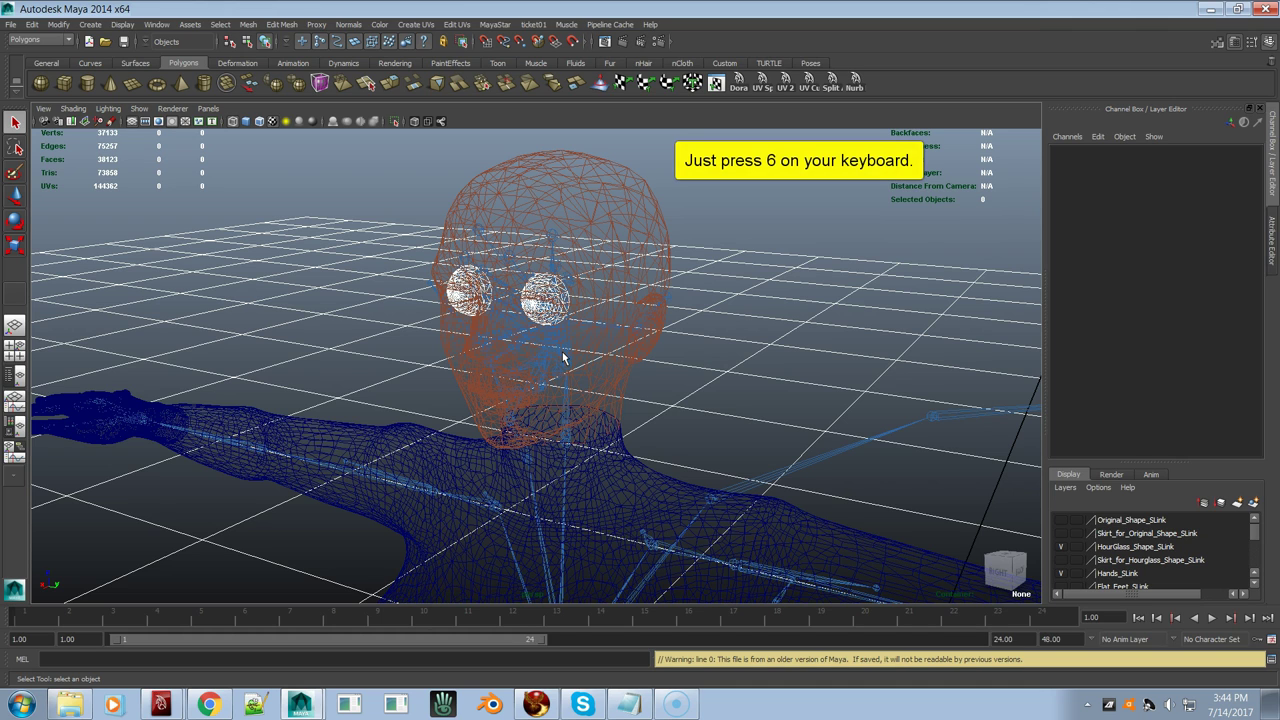
# Step: Display the avatar with textured shading and examine the whole figure and its display layers down to Skeleton
pyautogui.press('6')
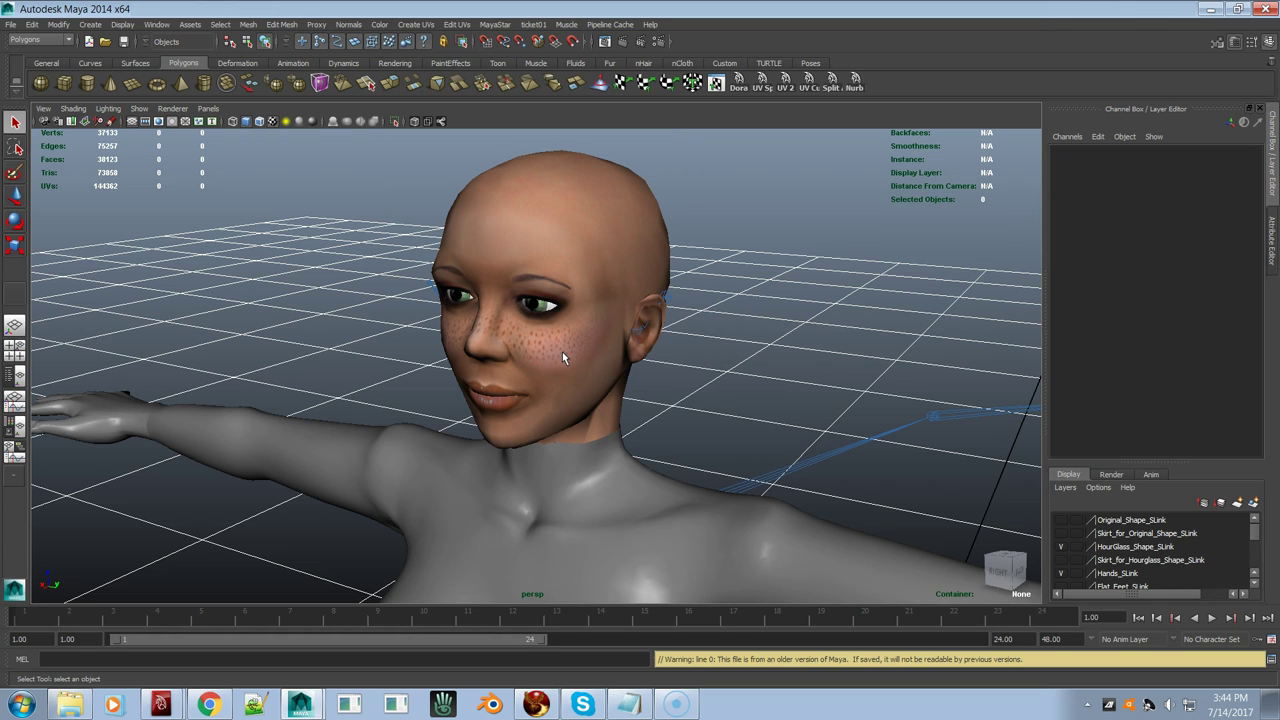
pyautogui.scroll(-3, 1170, 530)
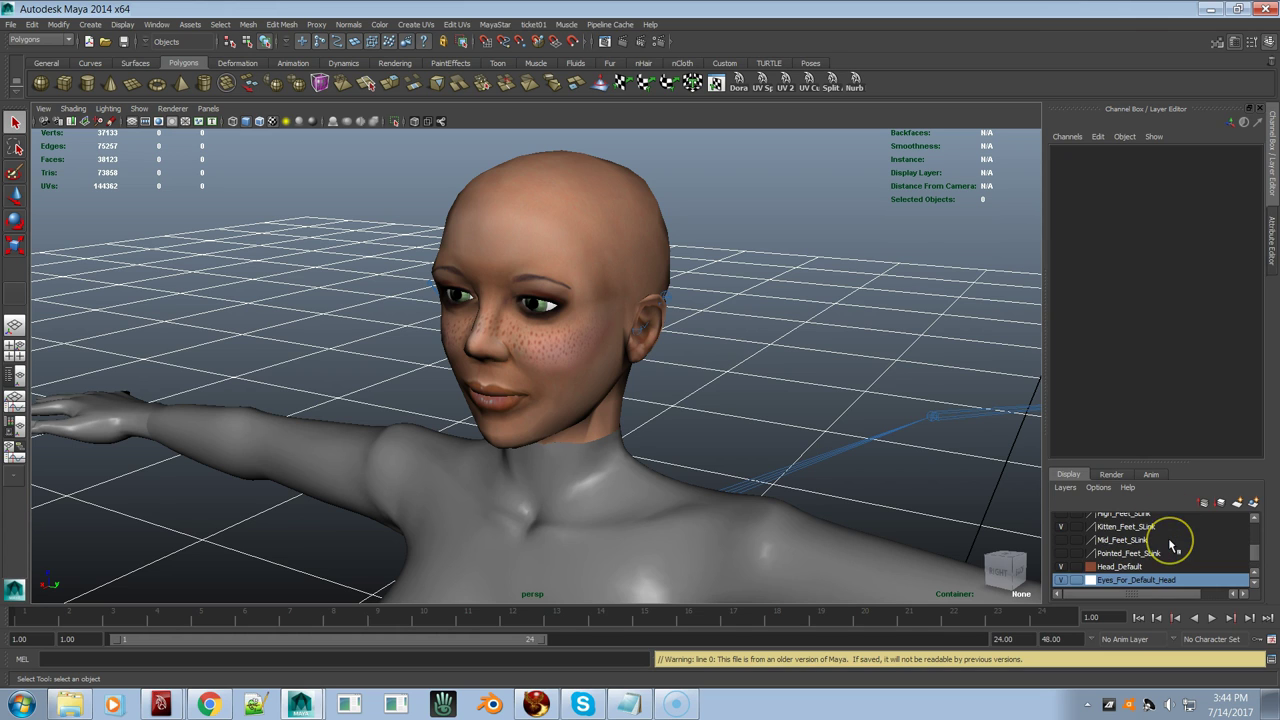
pyautogui.scroll(3, 1170, 545)
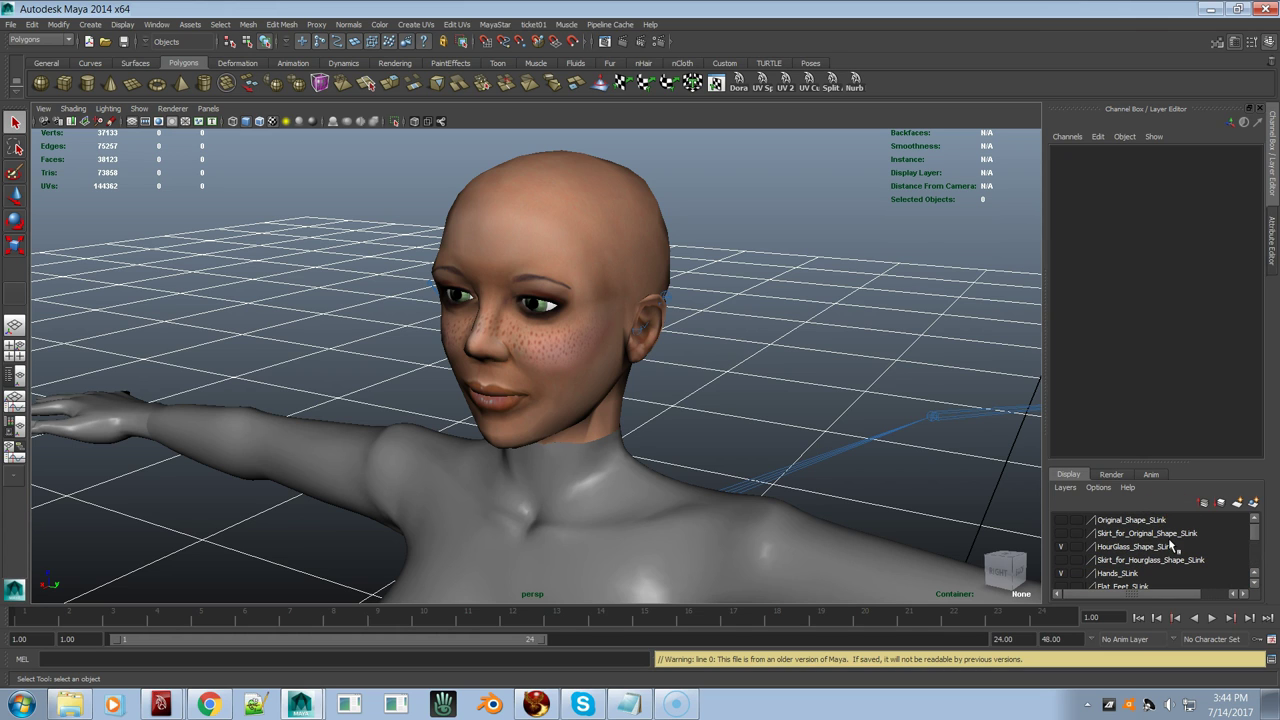
pyautogui.scroll(-5, 1120, 571)
pyautogui.click(1115, 579)
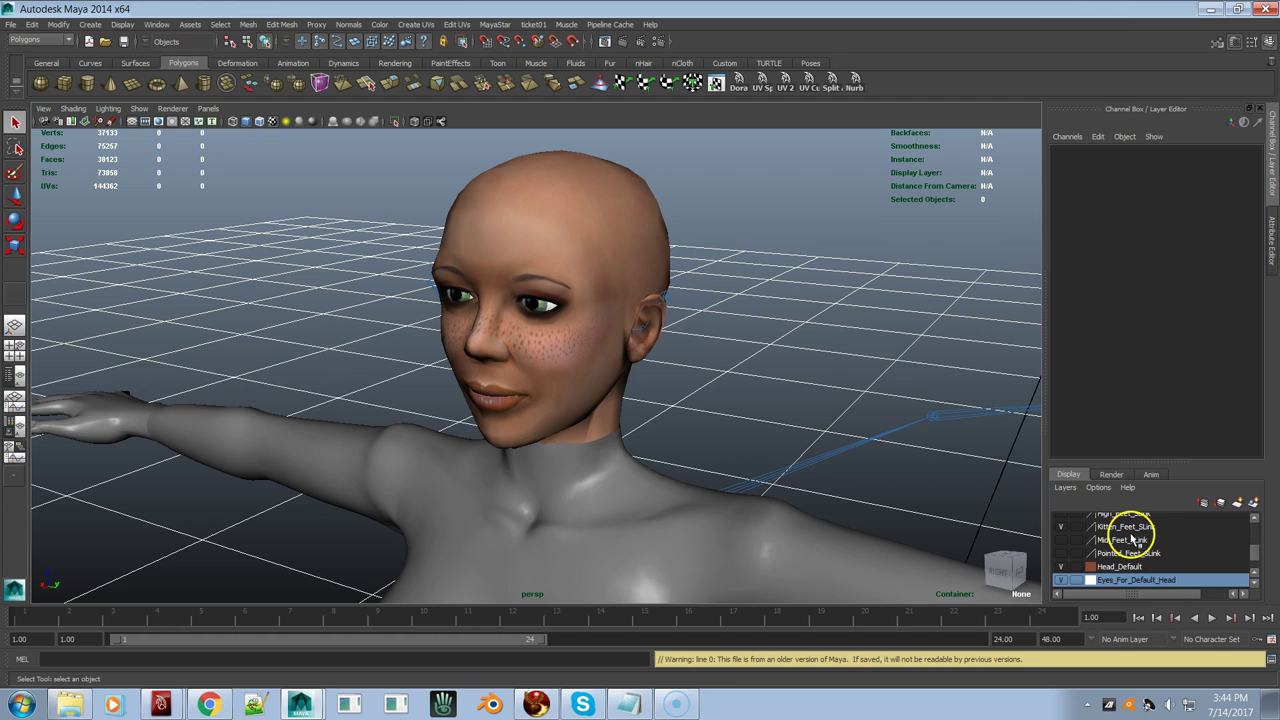
pyautogui.scroll(1, 1126, 540)
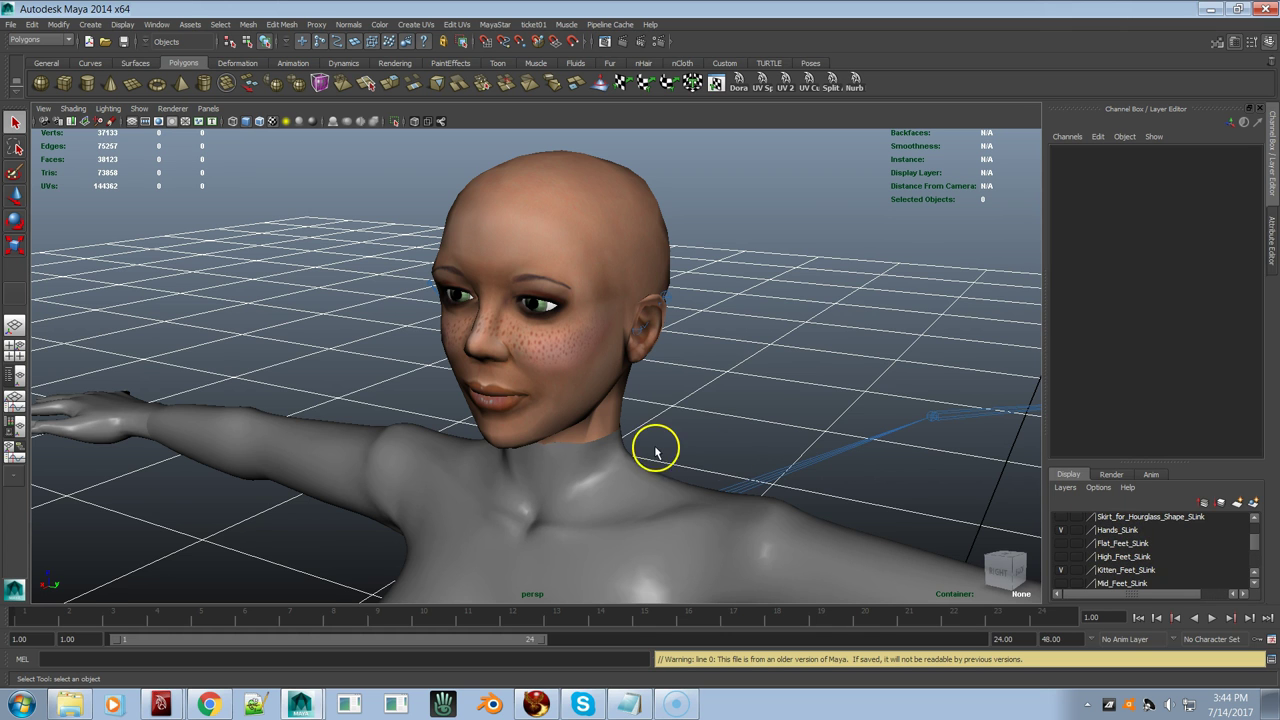
pyautogui.press('a')
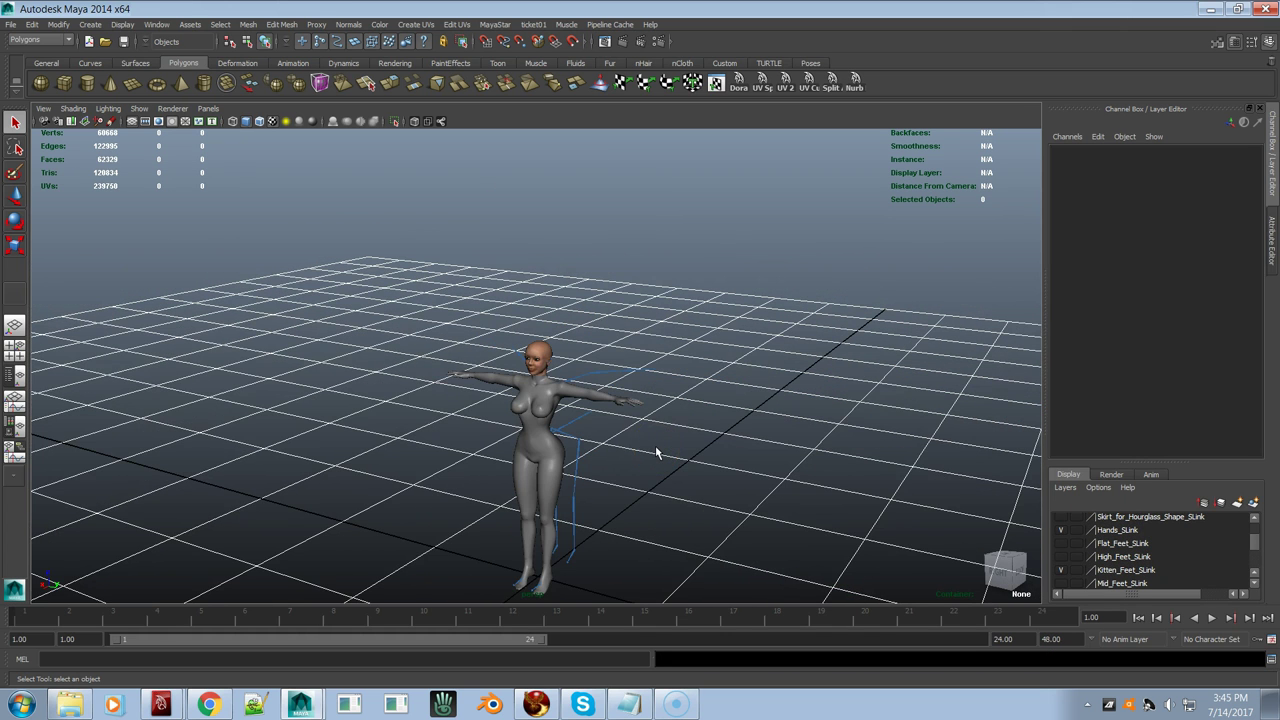
pyautogui.scroll(5, 655, 445)
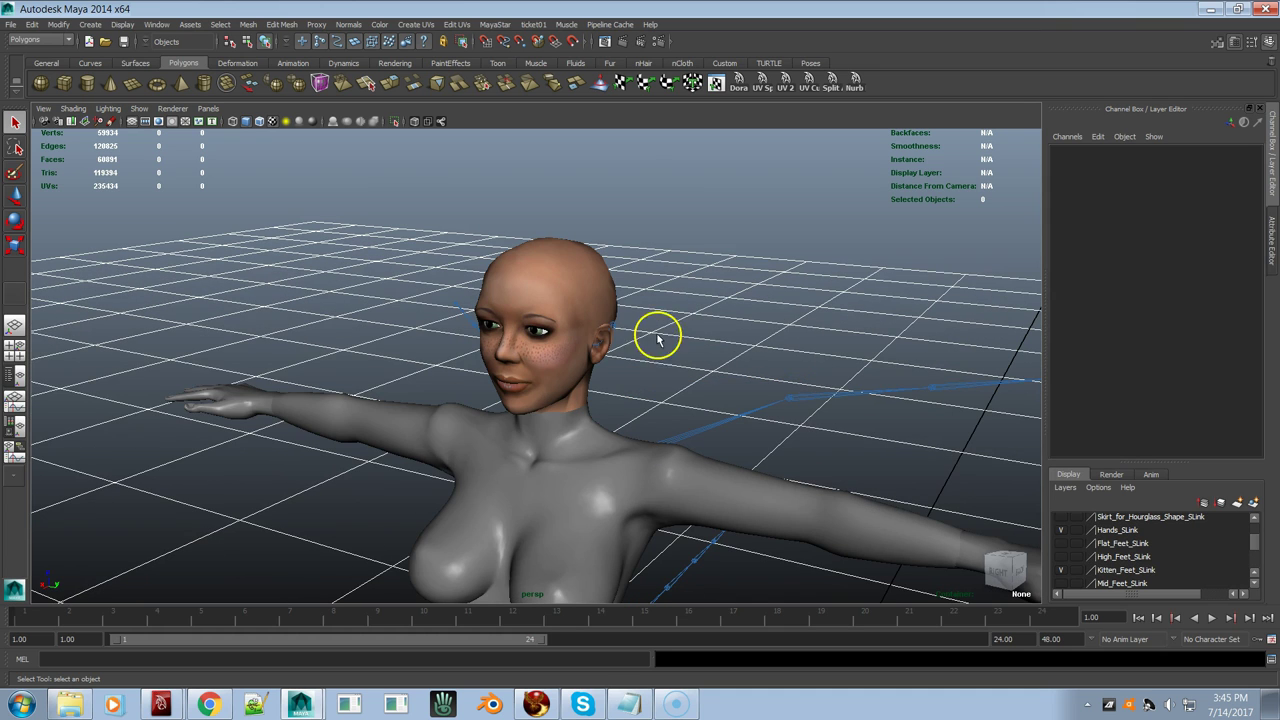
pyautogui.scroll(-1, 1143, 553)
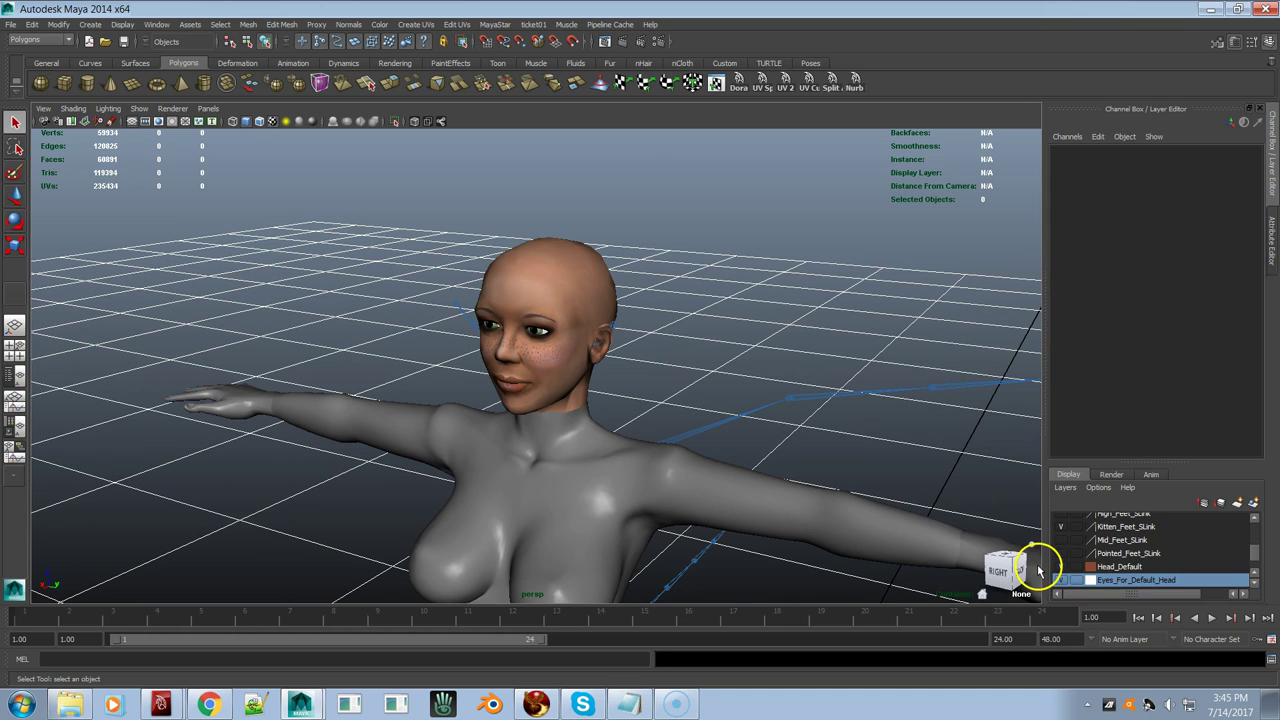
pyautogui.scroll(-1, 1106, 546)
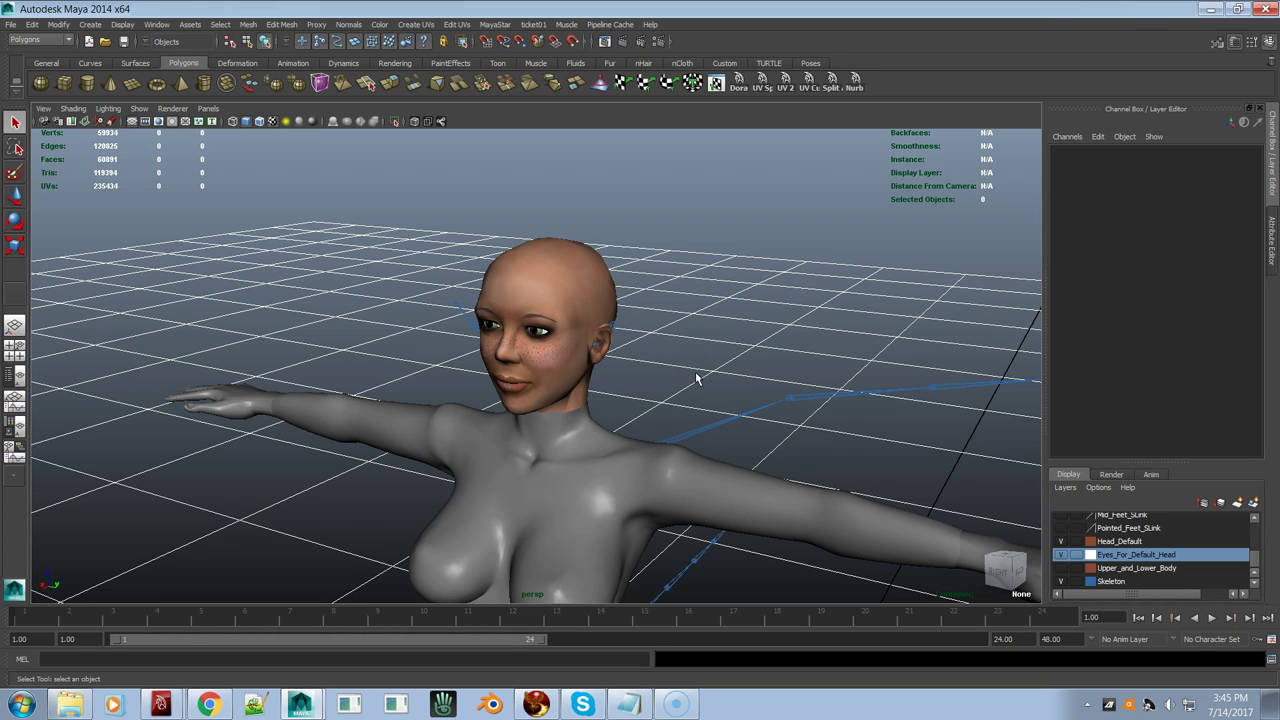
# Step: Import the OBJ file SLINK Hourglass Test Top Tight 2.obj from the Desktop folder into the scene
pyautogui.click(201, 185)
pyautogui.click(63, 229)
pyautogui.click(18, 32)
pyautogui.click(10, 24)
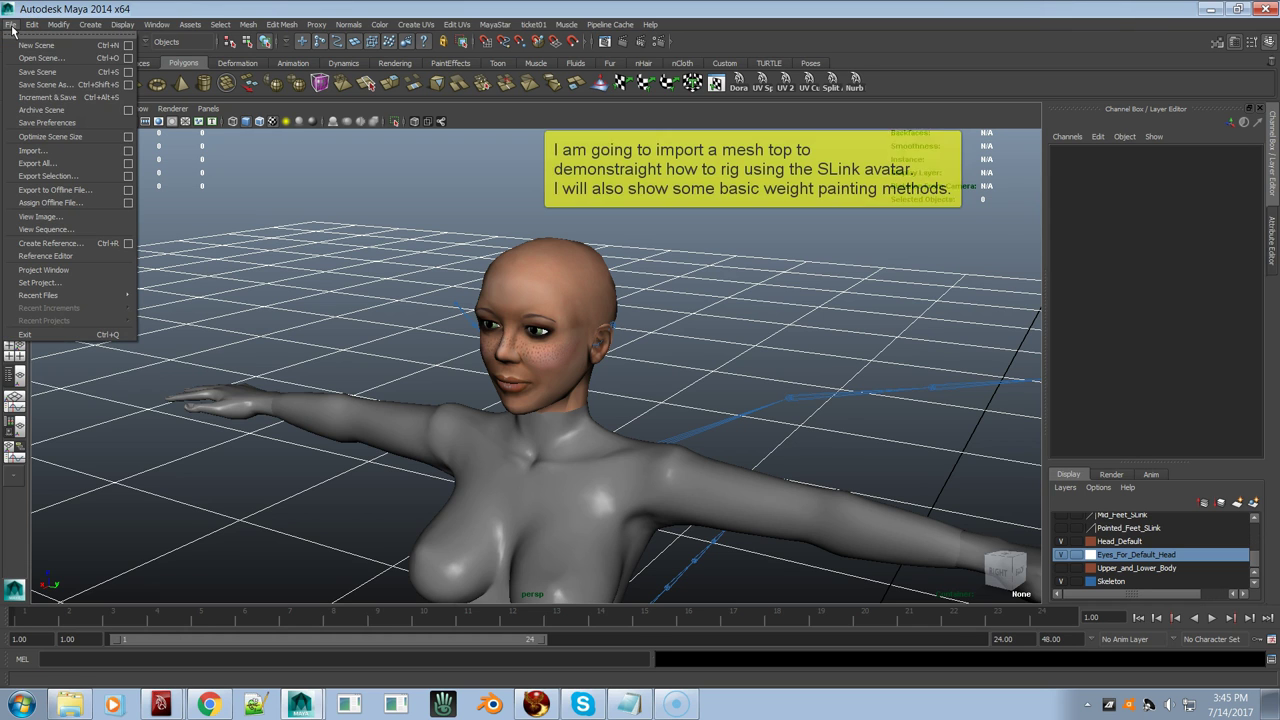
pyautogui.click(40, 150)
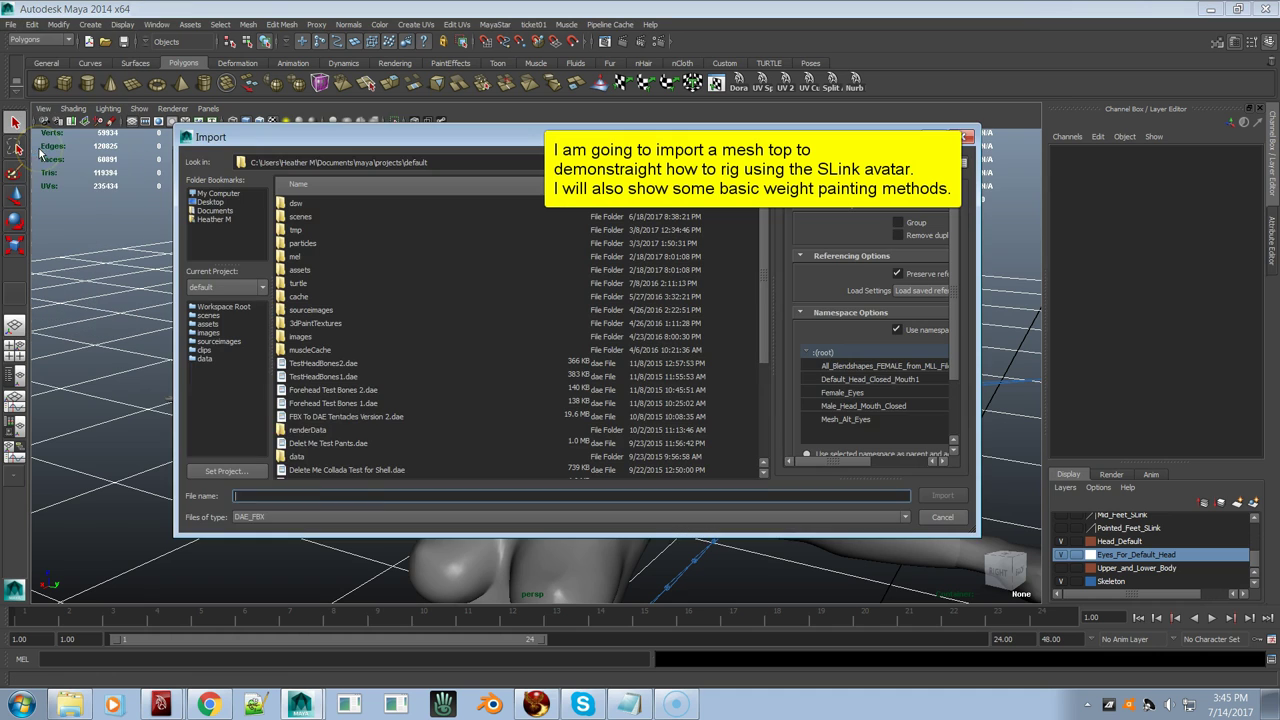
pyautogui.click(360, 518)
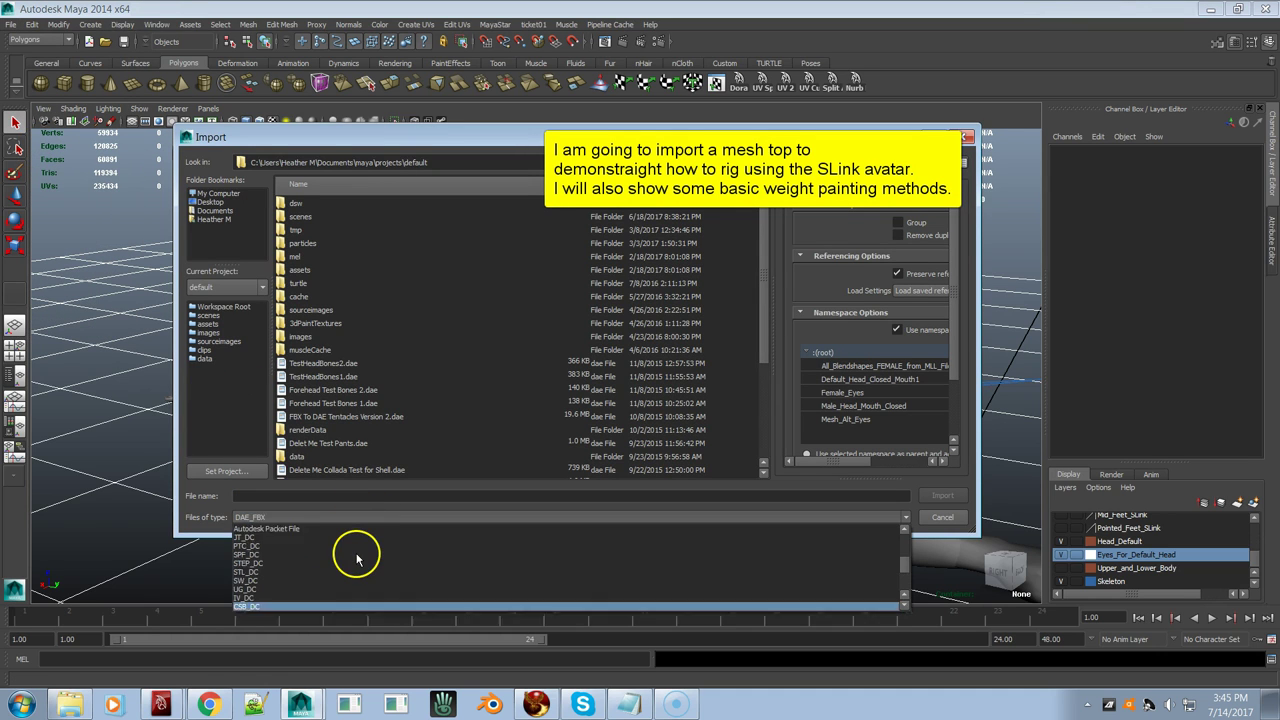
pyautogui.click(356, 562)
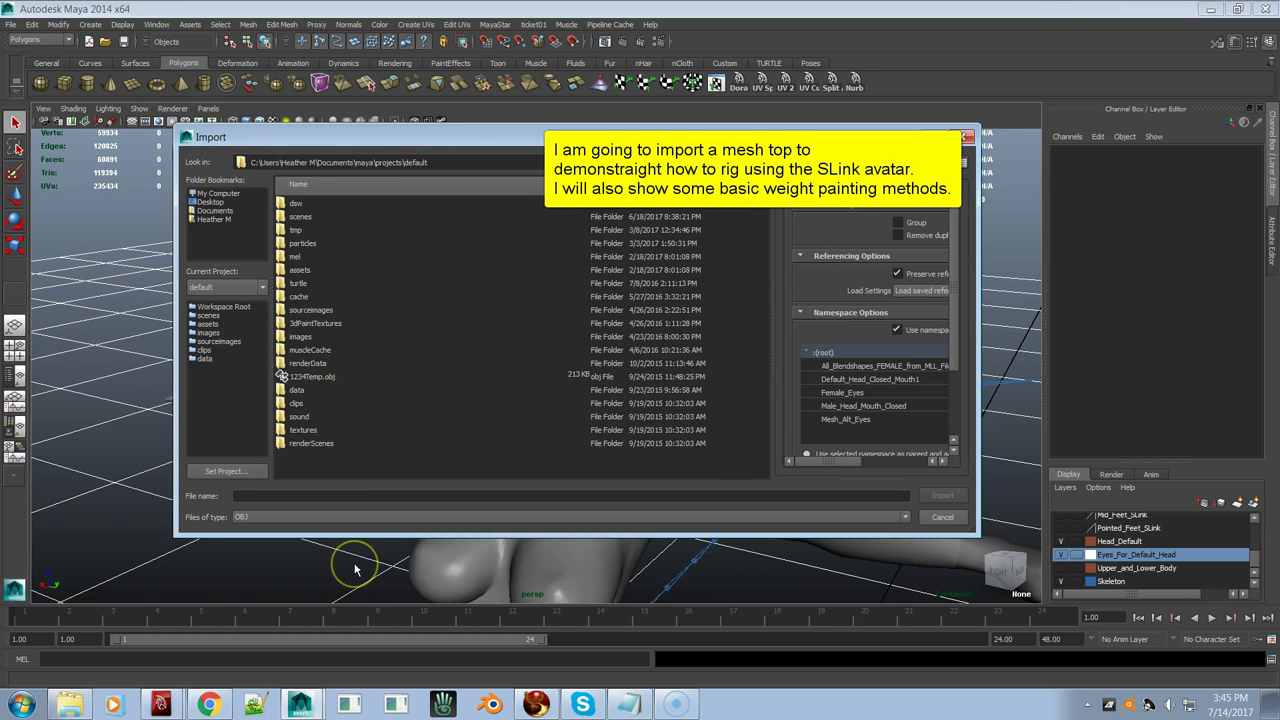
pyautogui.click(205, 203)
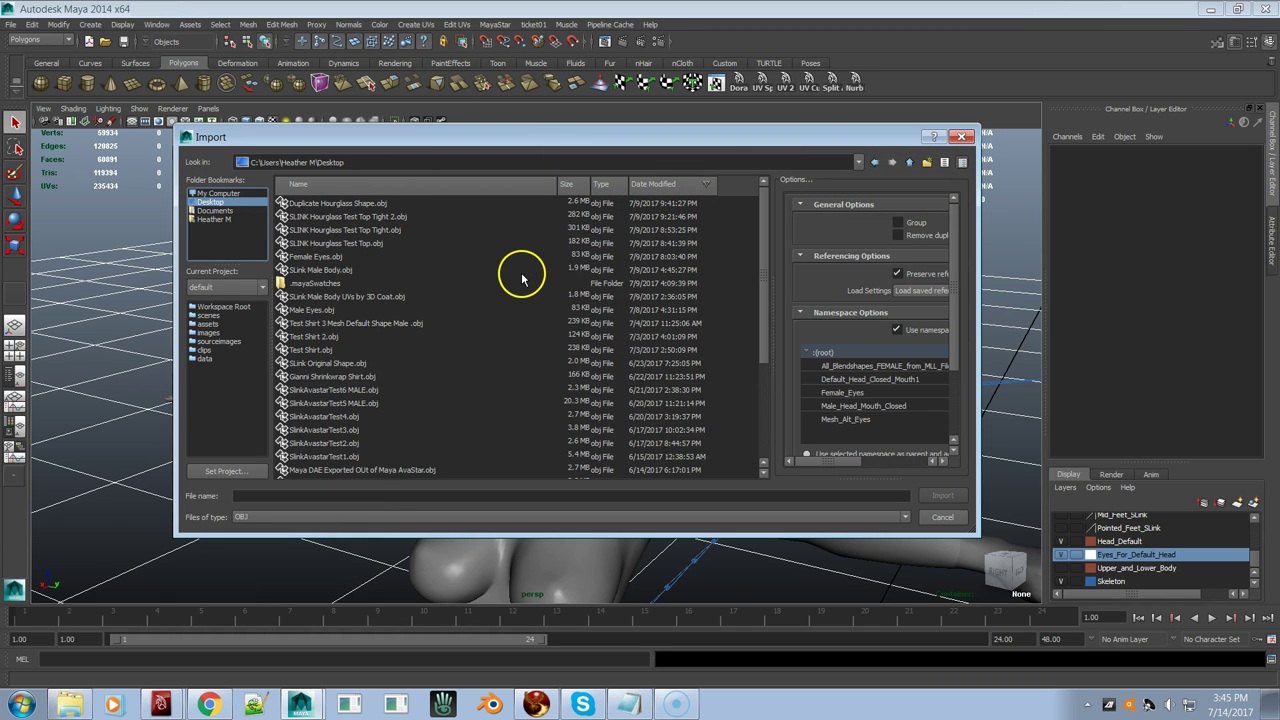
pyautogui.doubleClick(372, 216)
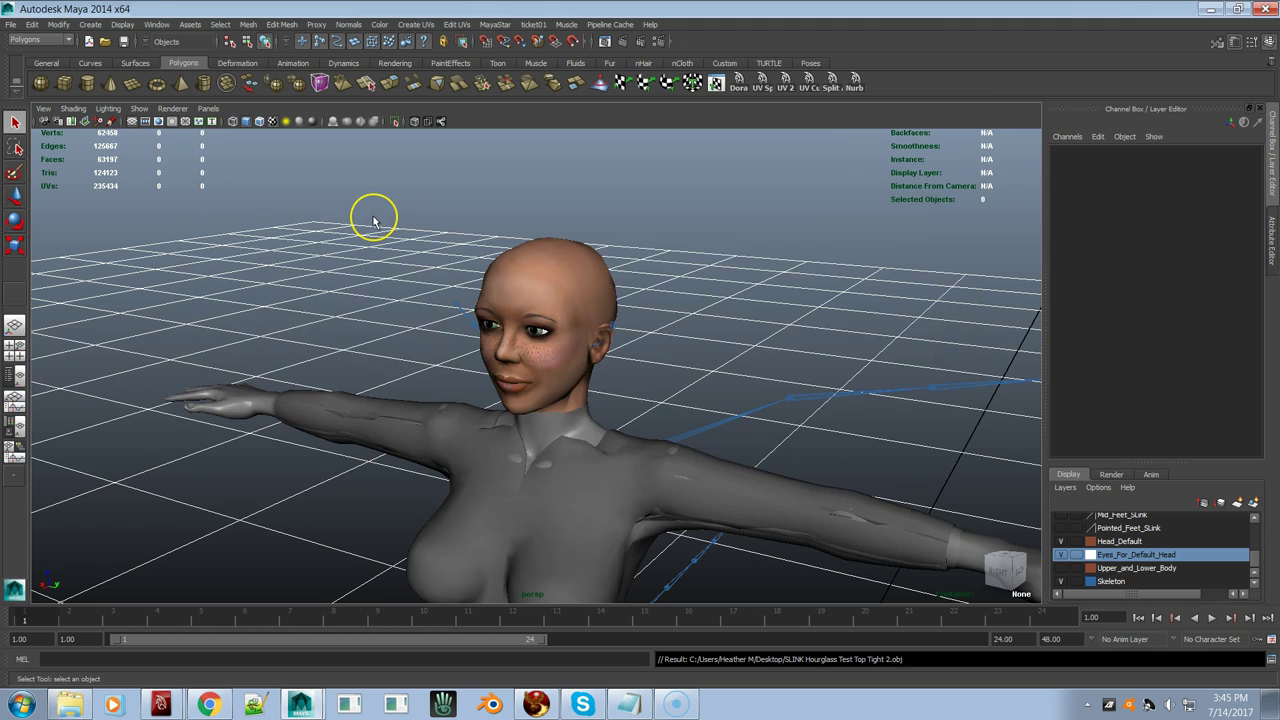
# Step: Select the imported mesh top and examine its fit on the avatar's torso and arms from several angles
pyautogui.keyDown('alt'); pyautogui.moveTo(504, 442); pyautogui.dragTo(720, 497, button='right'); pyautogui.keyUp('alt')
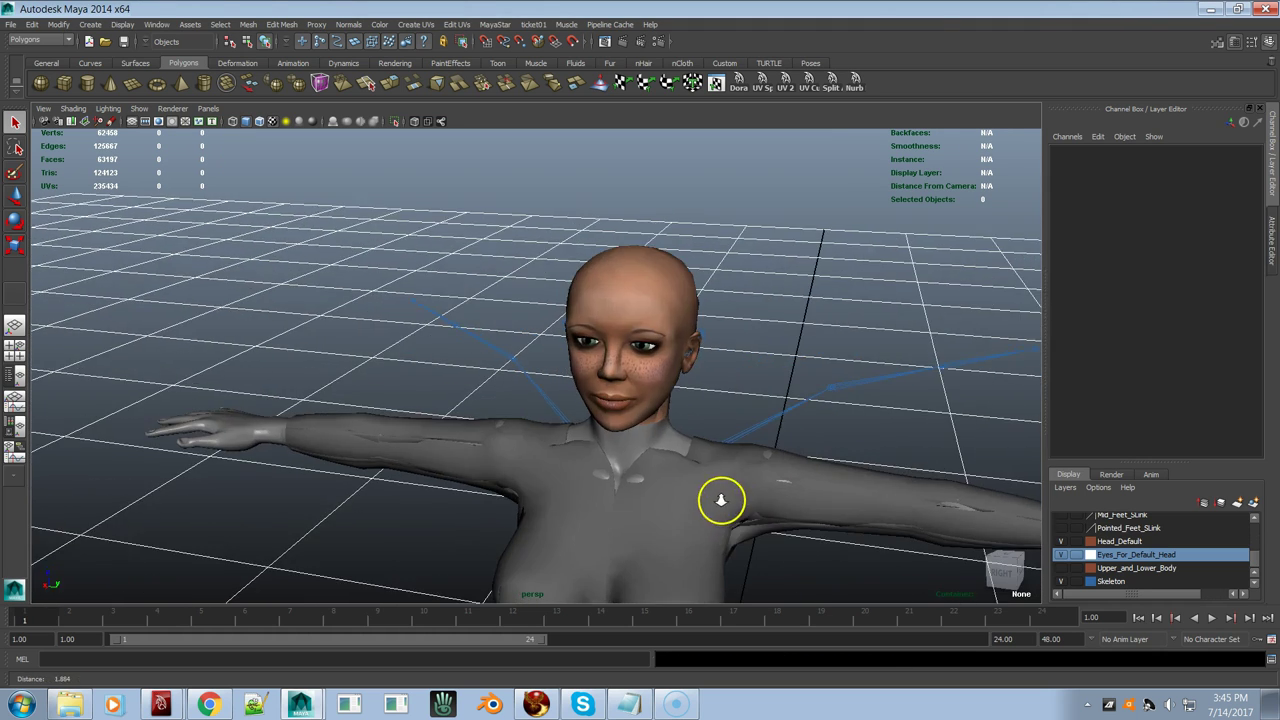
pyautogui.click(410, 453)
pyautogui.click(491, 491)
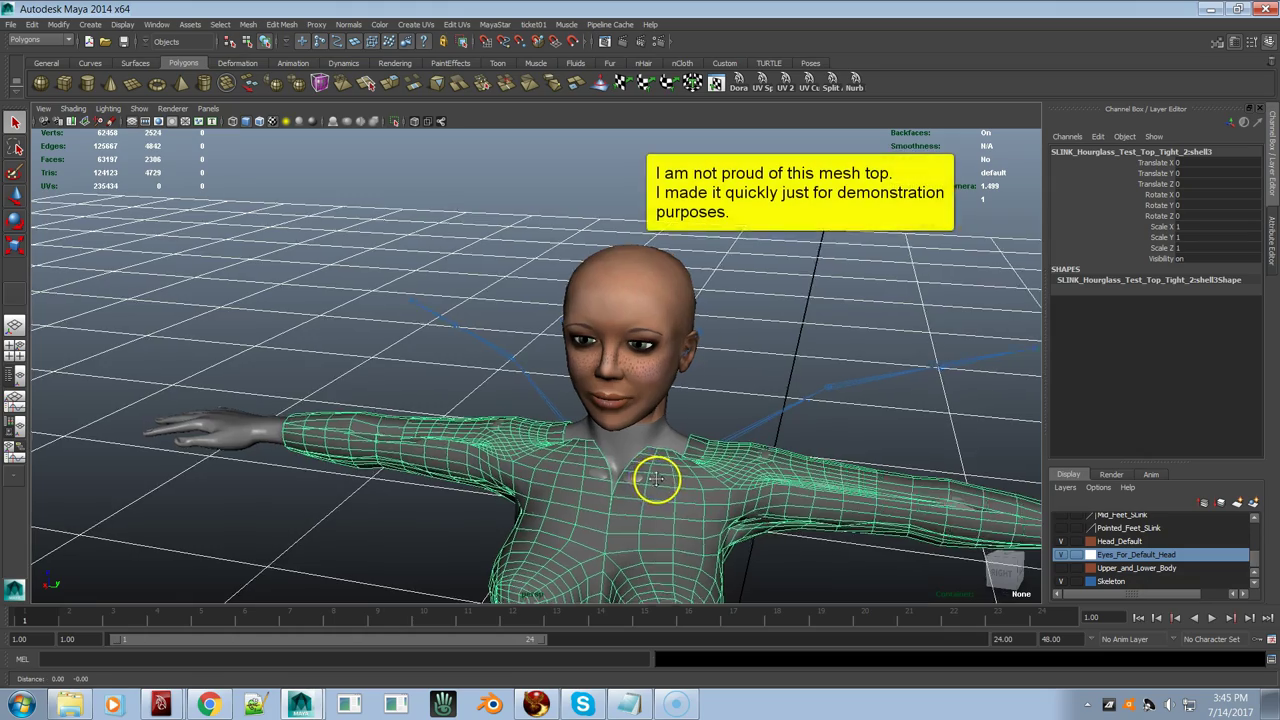
pyautogui.keyDown('alt'); pyautogui.moveTo(657, 481); pyautogui.dragTo(449, 409); pyautogui.keyUp('alt')
pyautogui.keyDown('alt'); pyautogui.moveTo(337, 443); pyautogui.dragTo(342, 441, button='middle'); pyautogui.keyUp('alt')
pyautogui.keyDown('alt'); pyautogui.moveTo(342, 441); pyautogui.dragTo(552, 423); pyautogui.keyUp('alt')
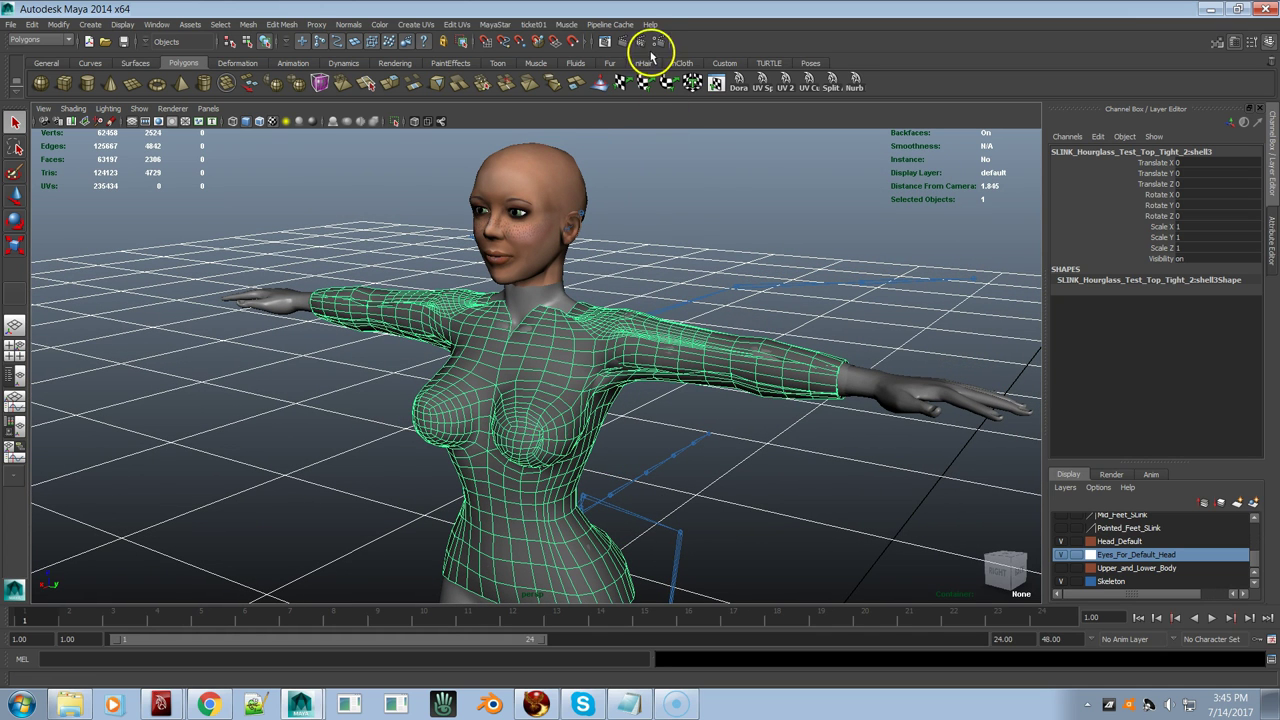
pyautogui.click(730, 250)
pyautogui.click(613, 97)
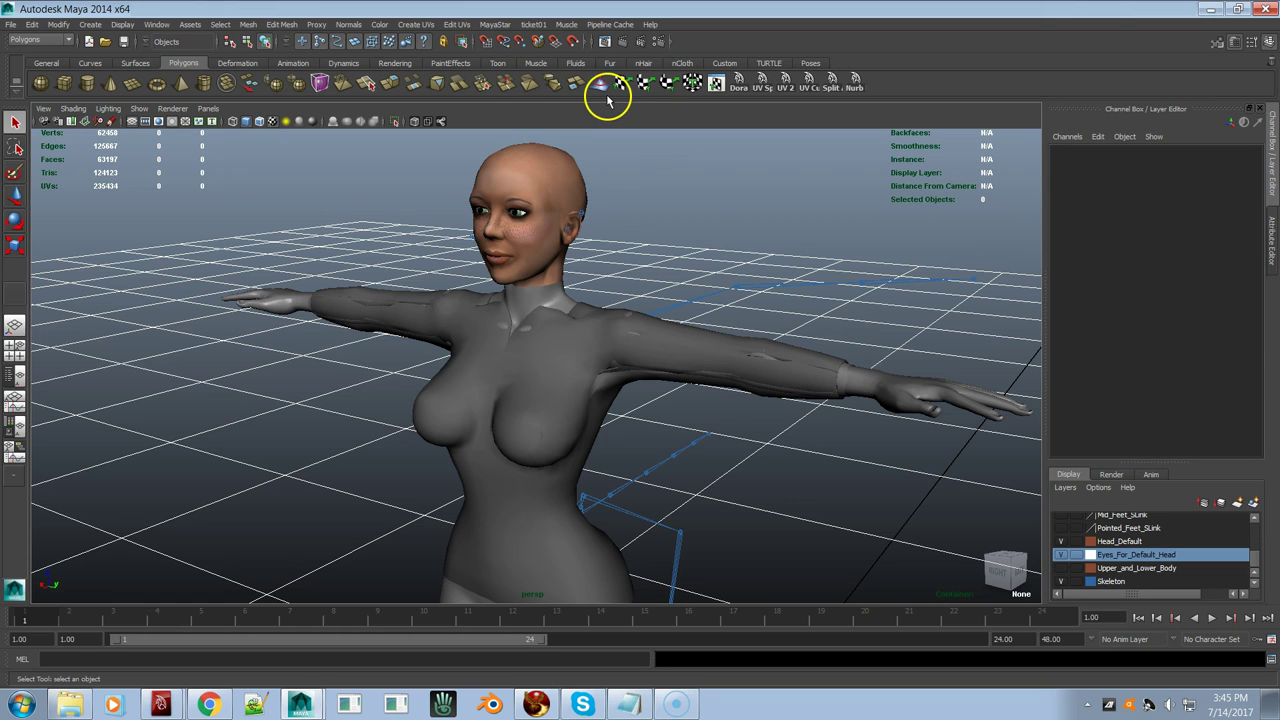
# Step: Open the MayaStar FEMALE Avatar Appearance Editor and place its window beside the avatar's head
pyautogui.click(500, 25)
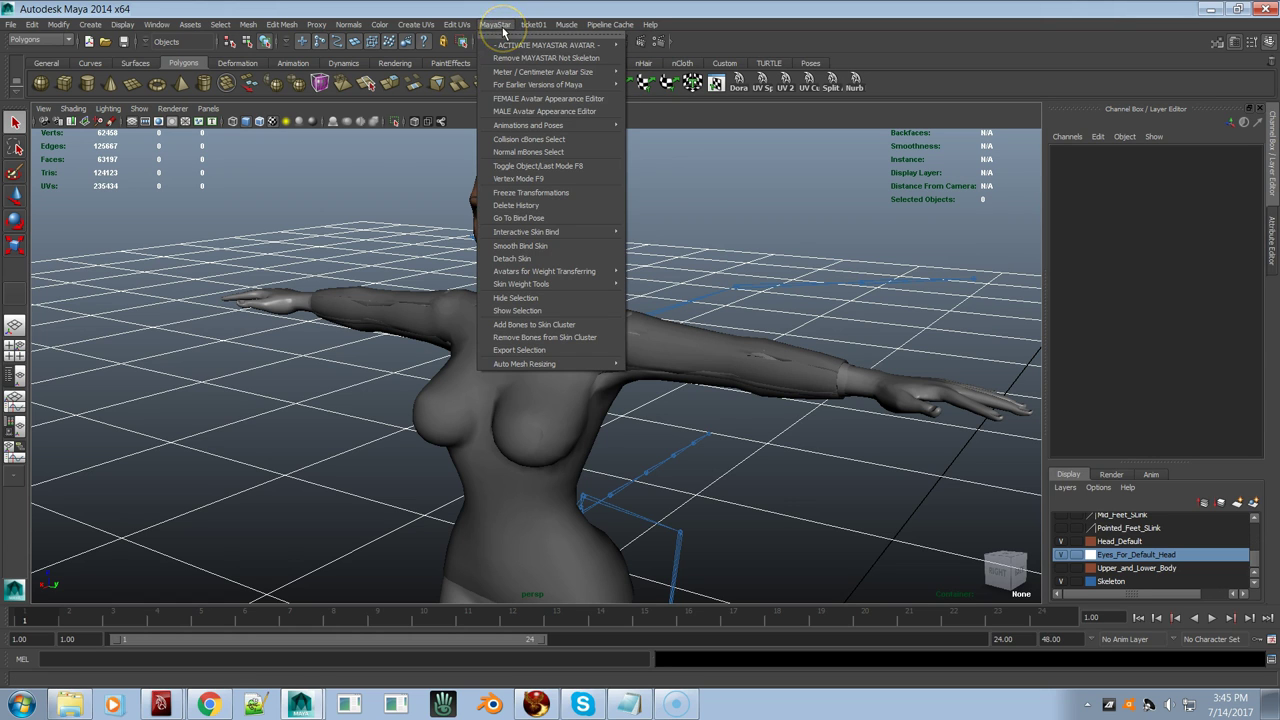
pyautogui.moveTo(503, 30); pyautogui.dragTo(512, 101)
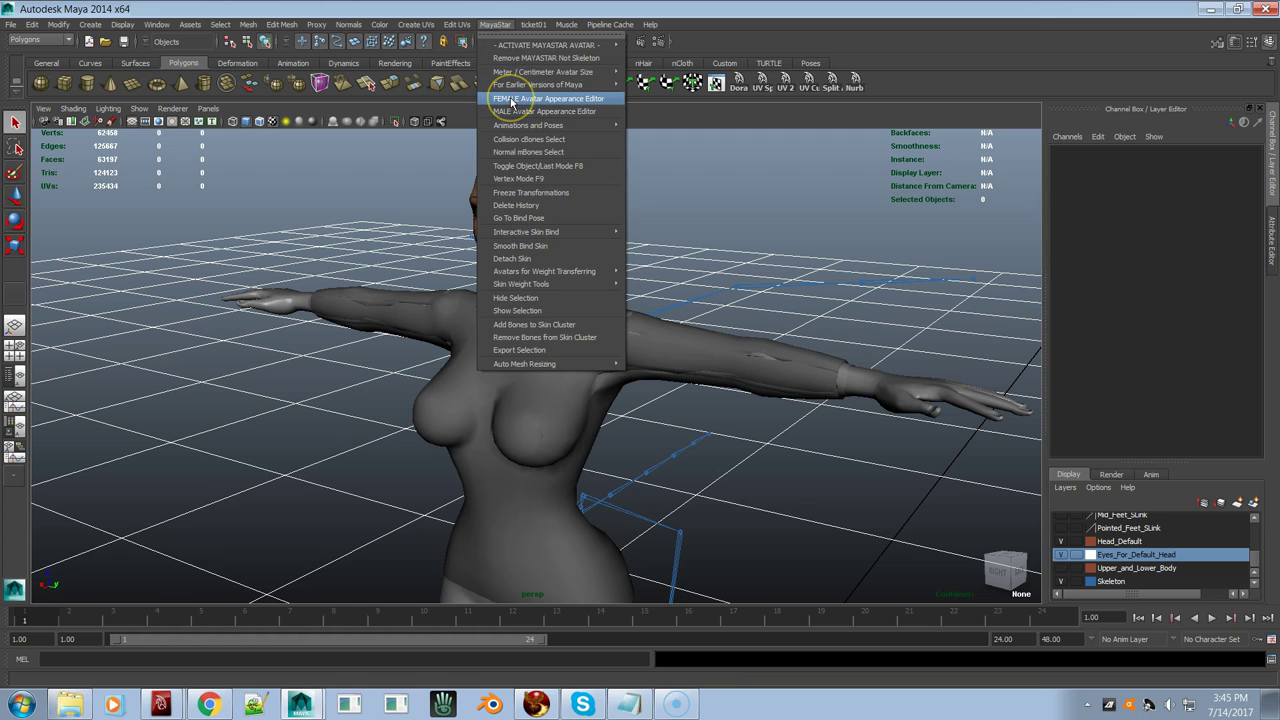
pyautogui.click(512, 101)
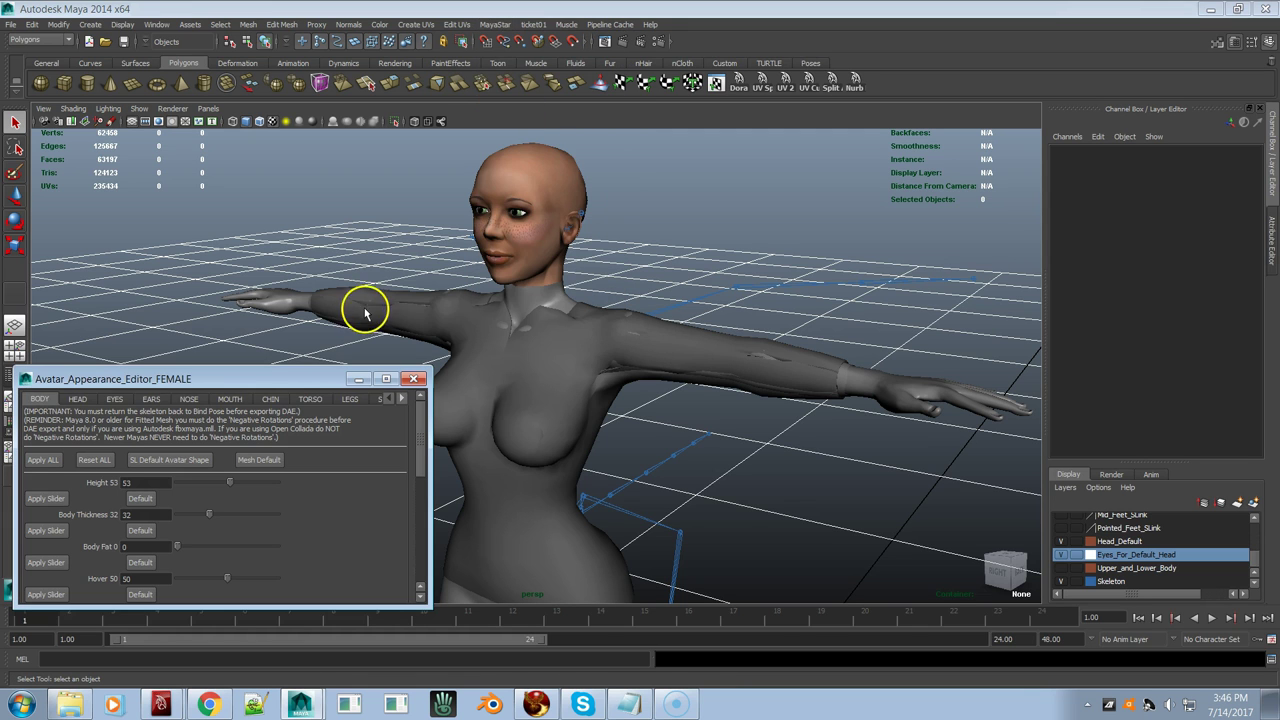
pyautogui.moveTo(317, 378); pyautogui.dragTo(943, 170)
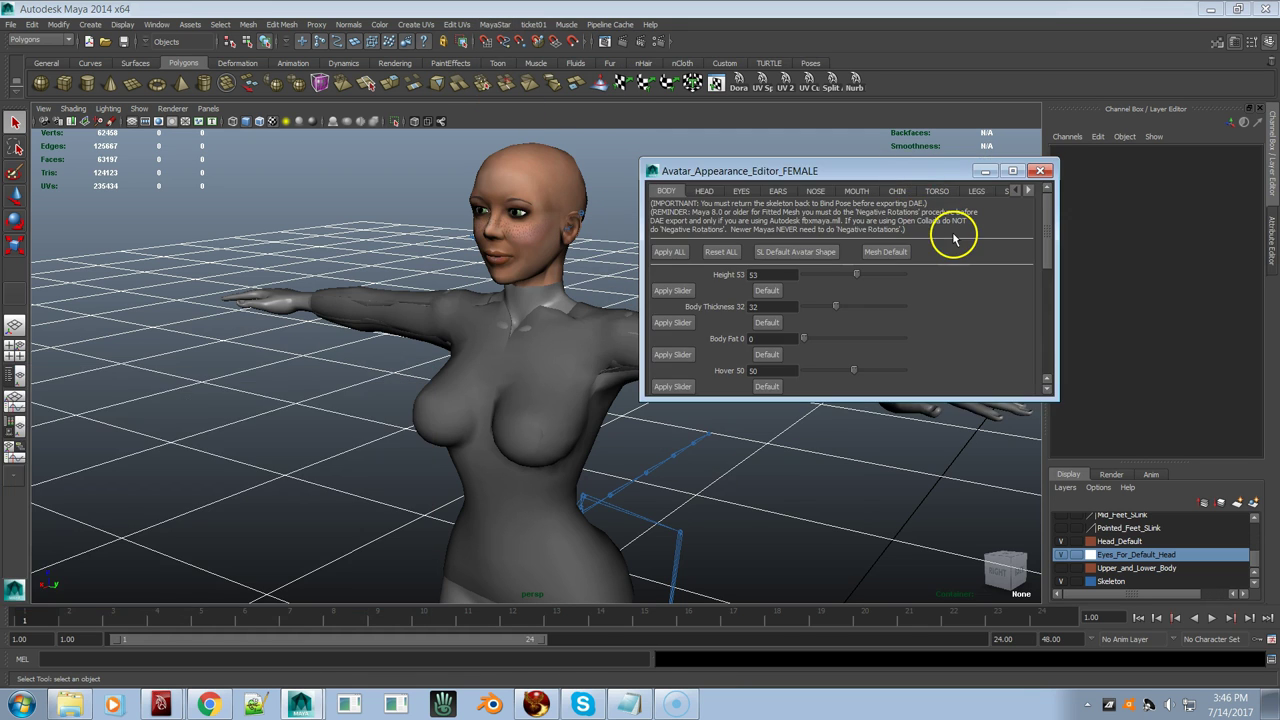
# Step: Apply the Mesh Default shape to the avatar from the appearance editor's Sizes options
pyautogui.click(1006, 192)
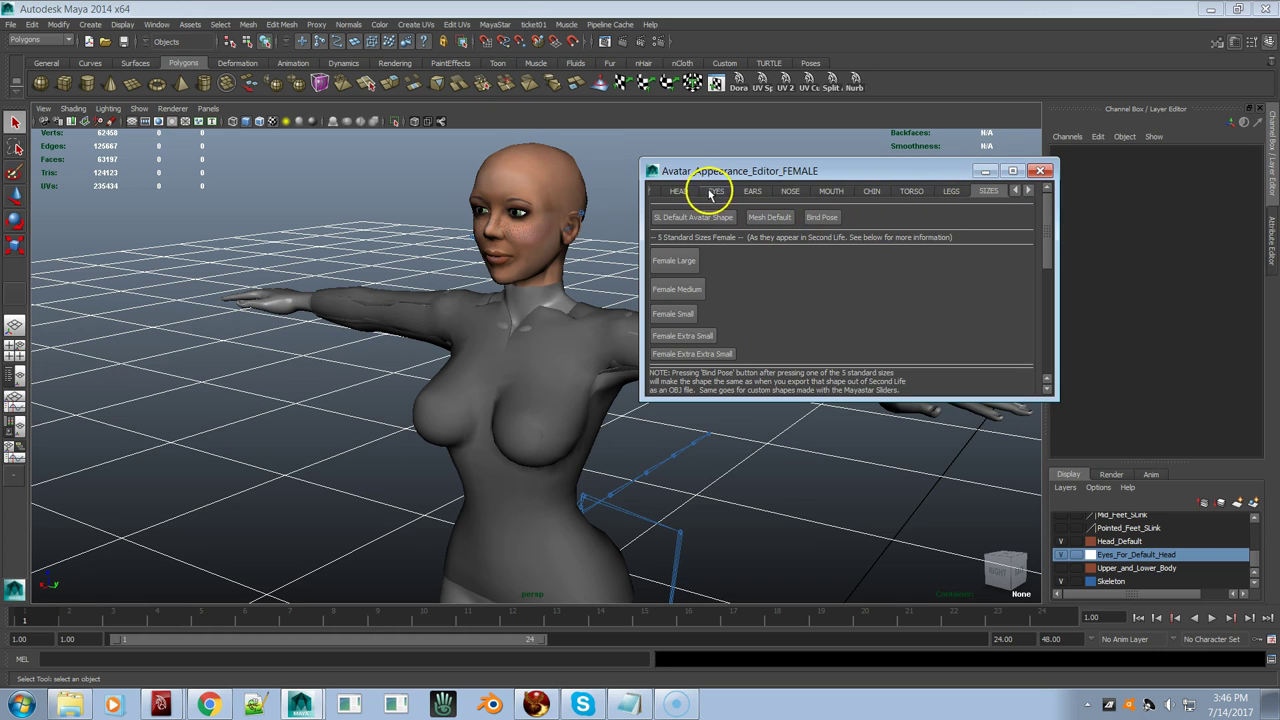
pyautogui.click(772, 218)
pyautogui.click(790, 191)
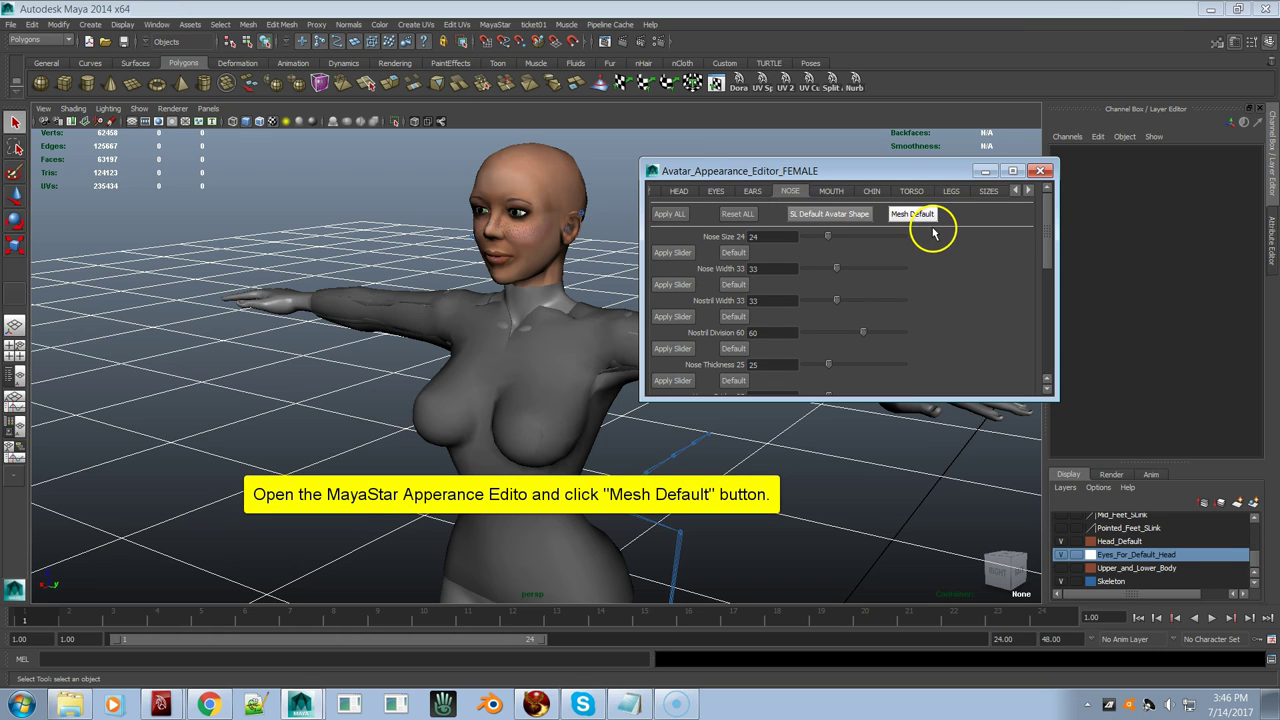
pyautogui.click(985, 192)
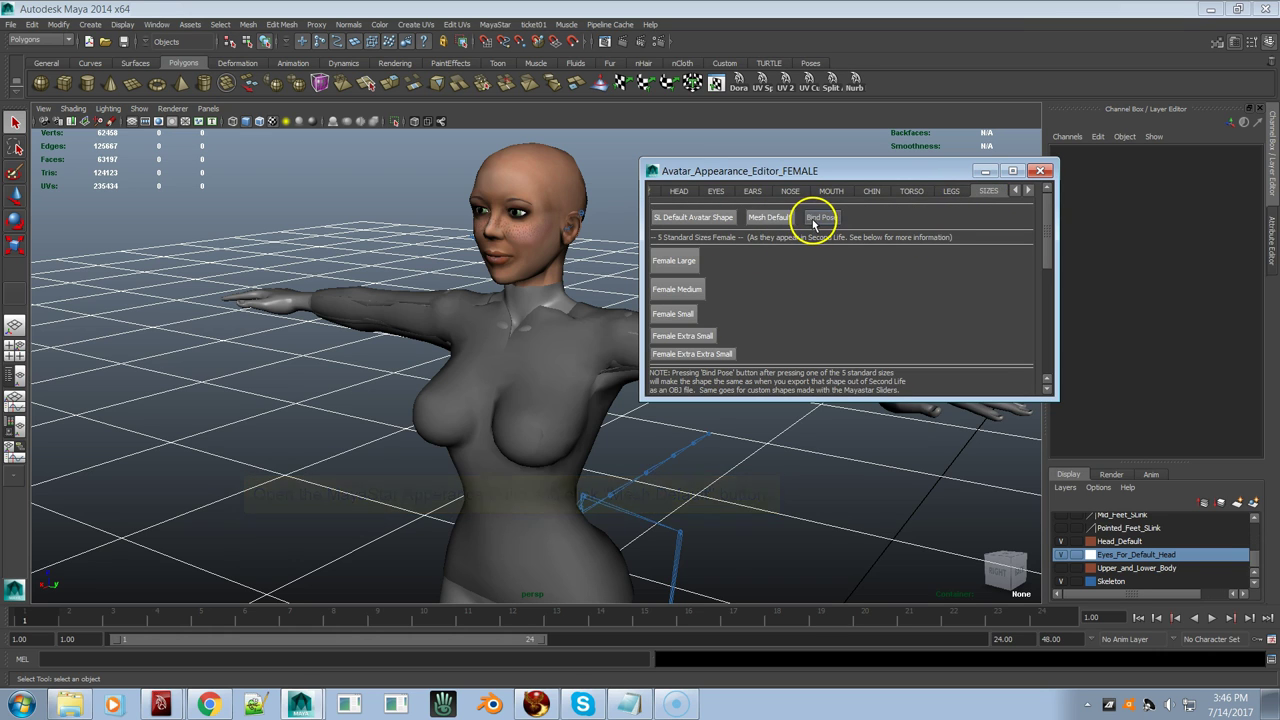
pyautogui.click(767, 221)
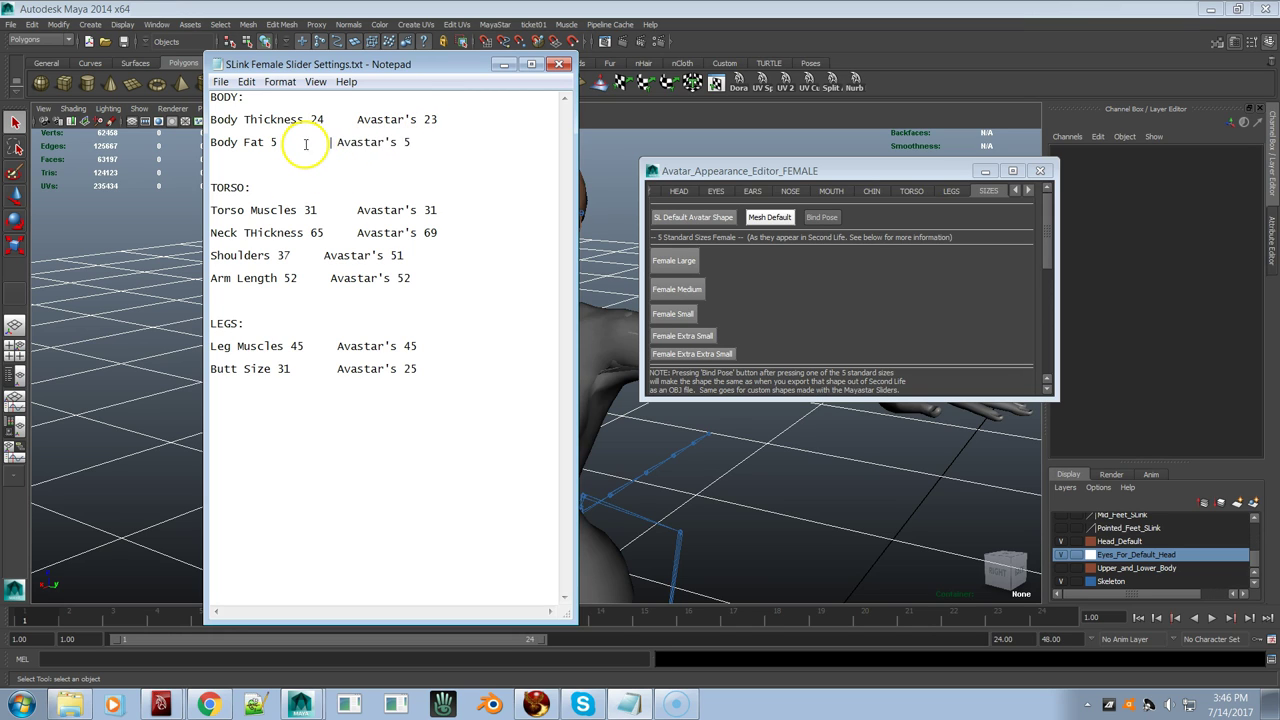
# Step: In the Notepad file SLink Female Slider Settings.txt, line up the Avastar's values for Shoulders, Arm Length, Leg Muscles and Butt Size in one column
pyautogui.click(318, 256)
pyautogui.click(330, 278)
pyautogui.click(330, 346)
pyautogui.click(325, 369)
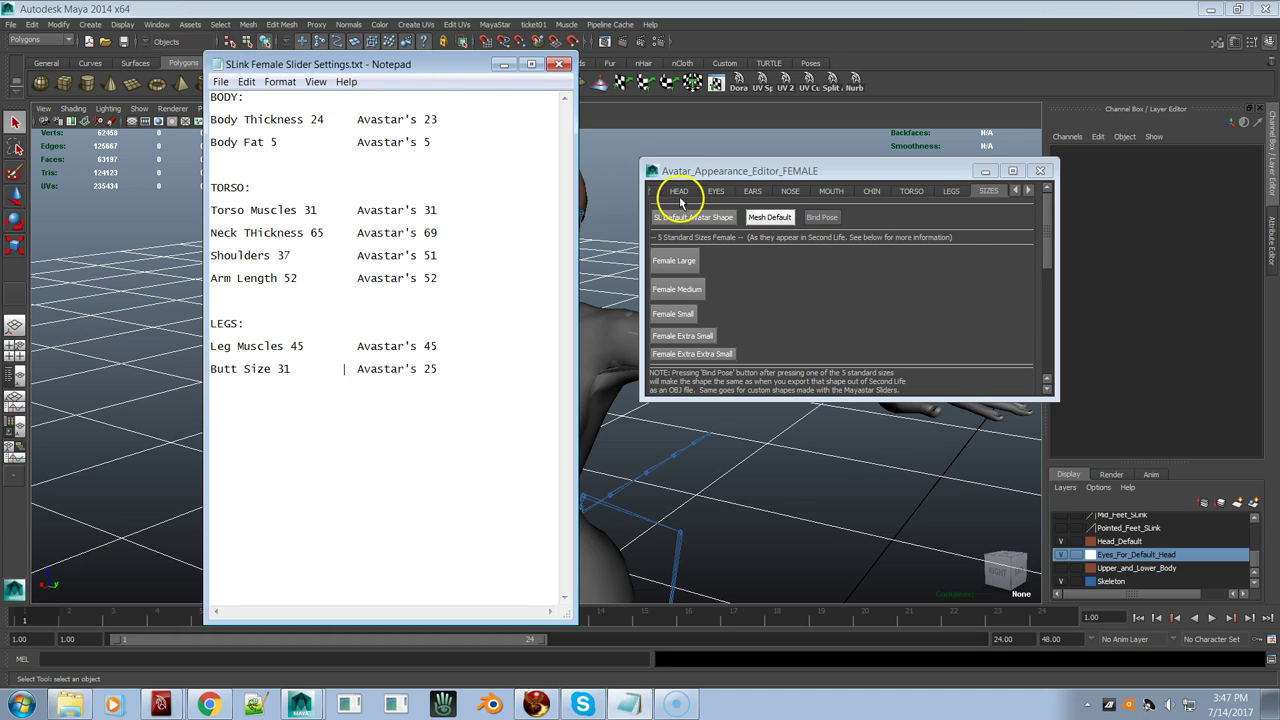
# Step: Following the notes, set the avatar's Body Thickness to 24 and apply that slider, and reset Body Thickness to its default
pyautogui.click(1015, 191)
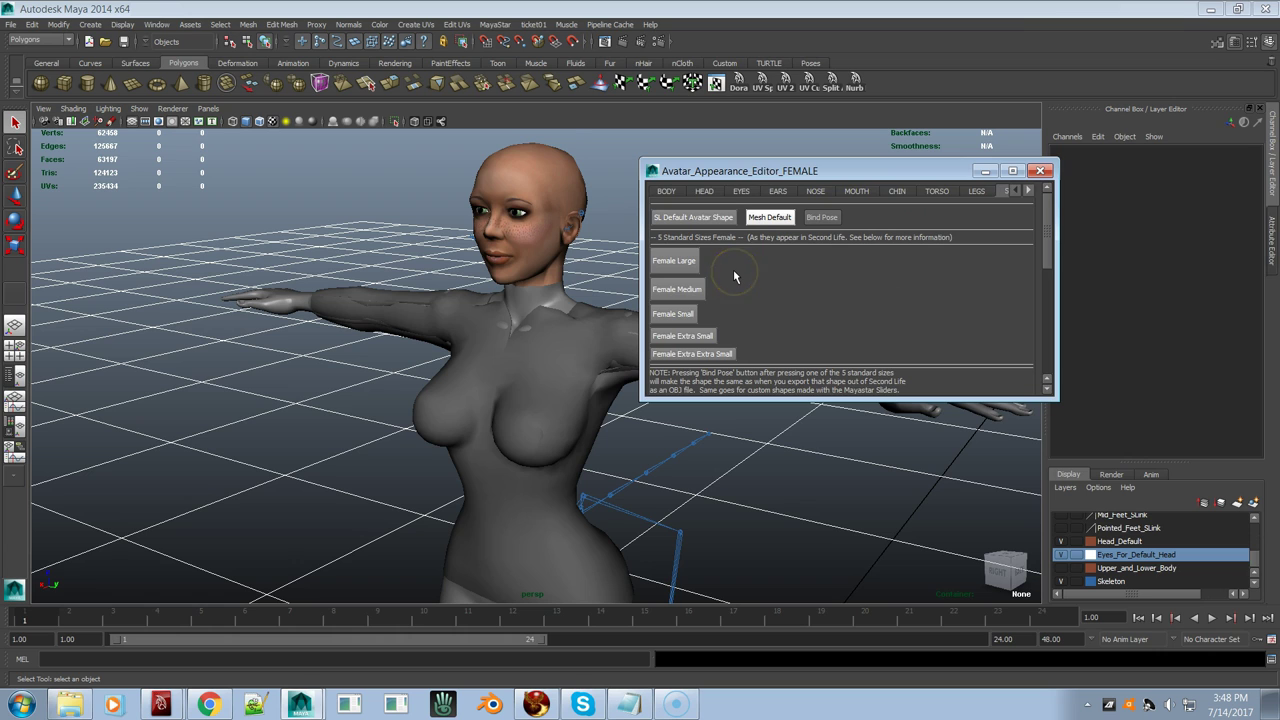
pyautogui.hotkey('alt', 'Tab')
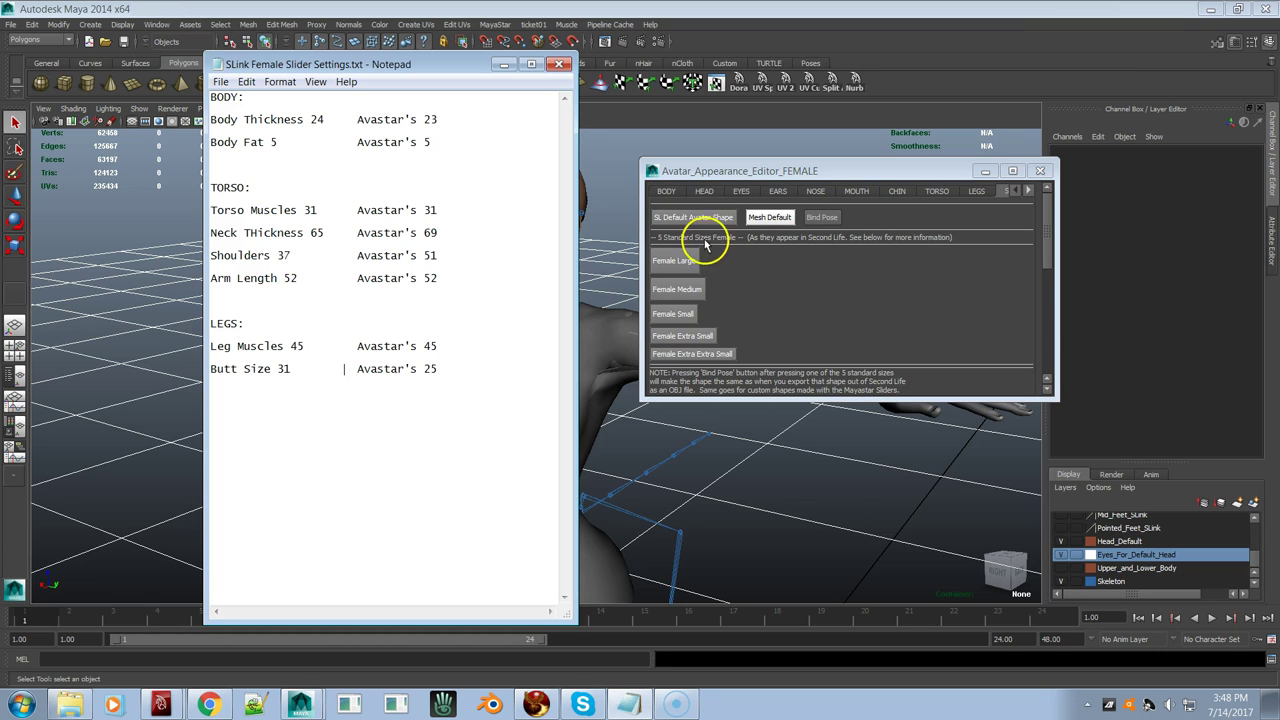
pyautogui.click(672, 192)
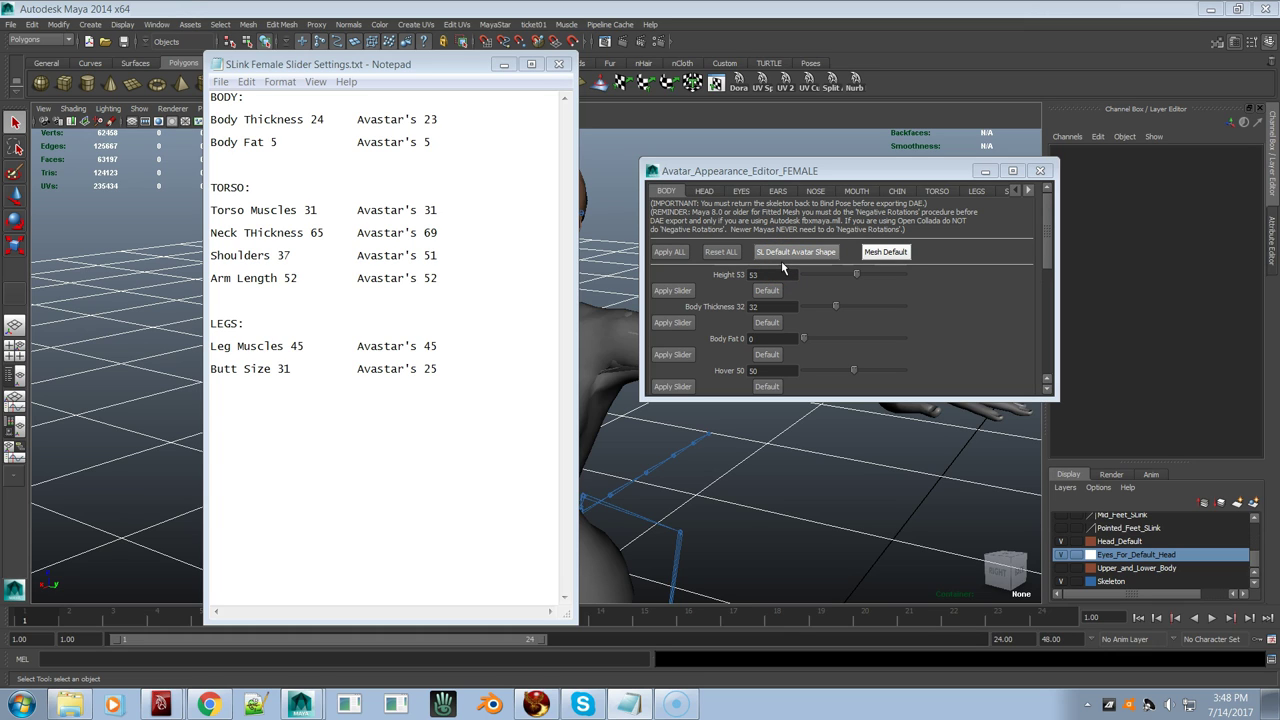
pyautogui.click(400, 171)
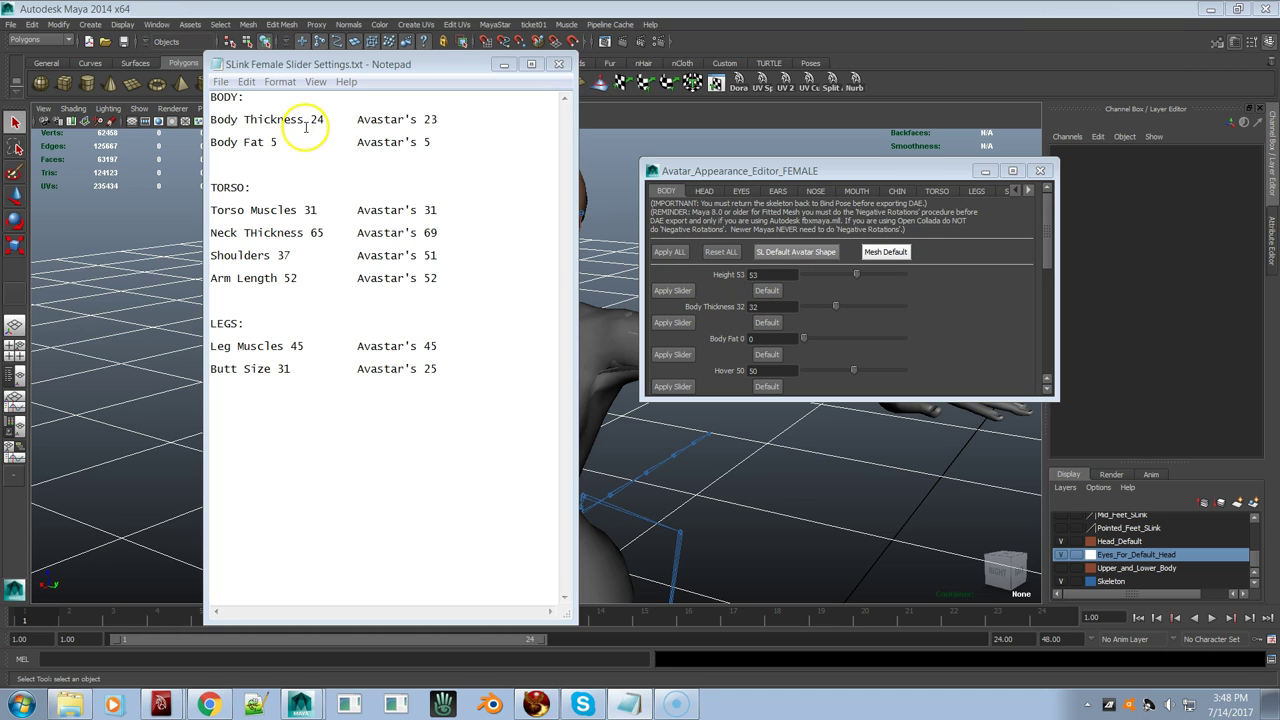
pyautogui.doubleClick(760, 306)
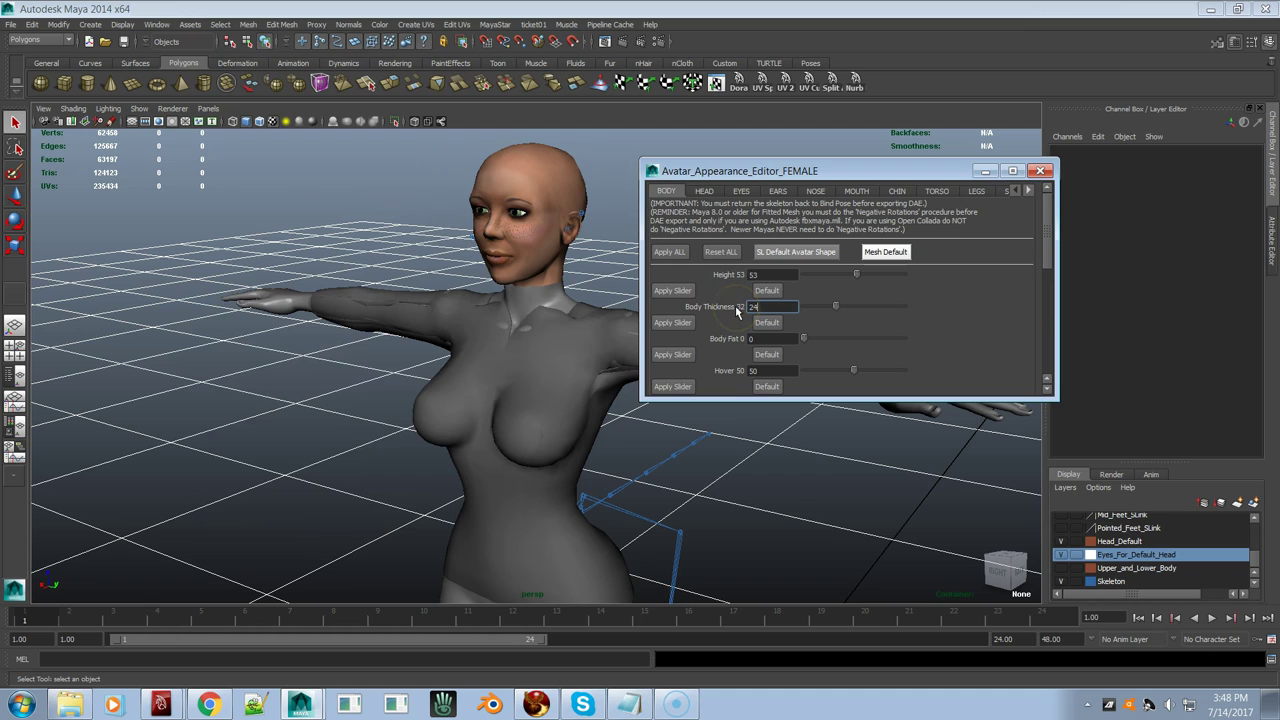
pyautogui.press('Return')
pyautogui.click(676, 323)
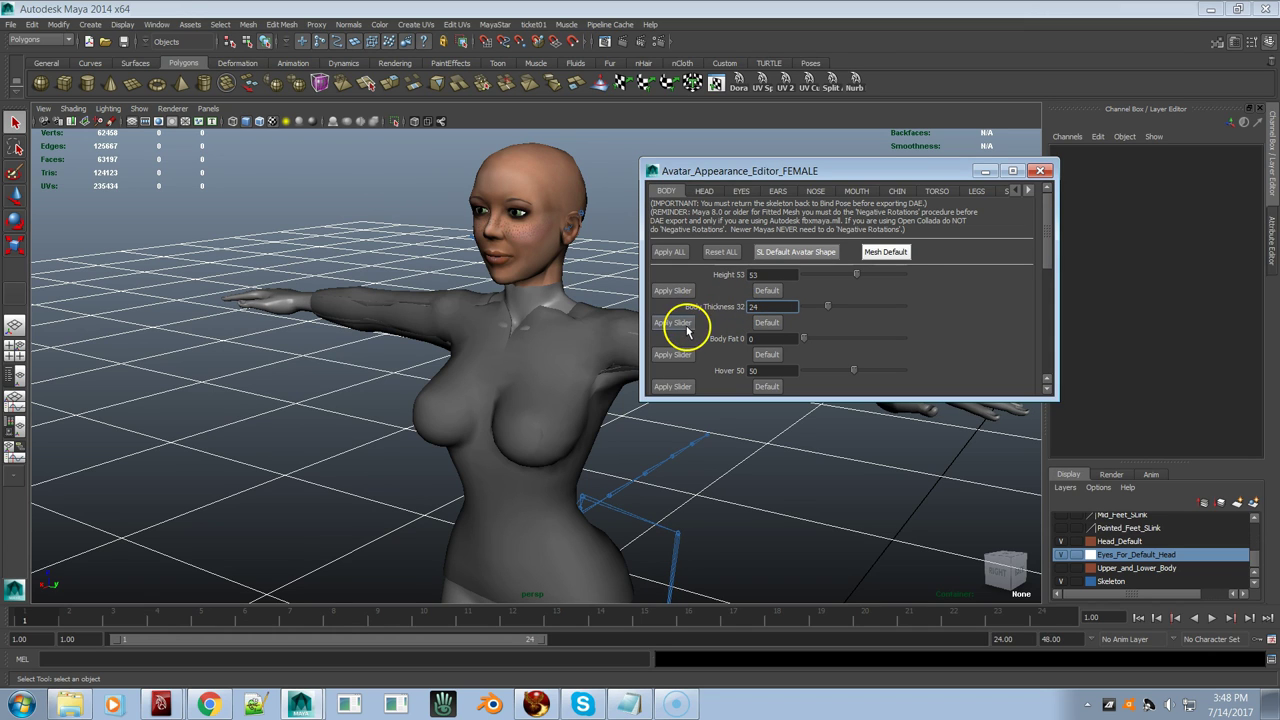
pyautogui.click(762, 322)
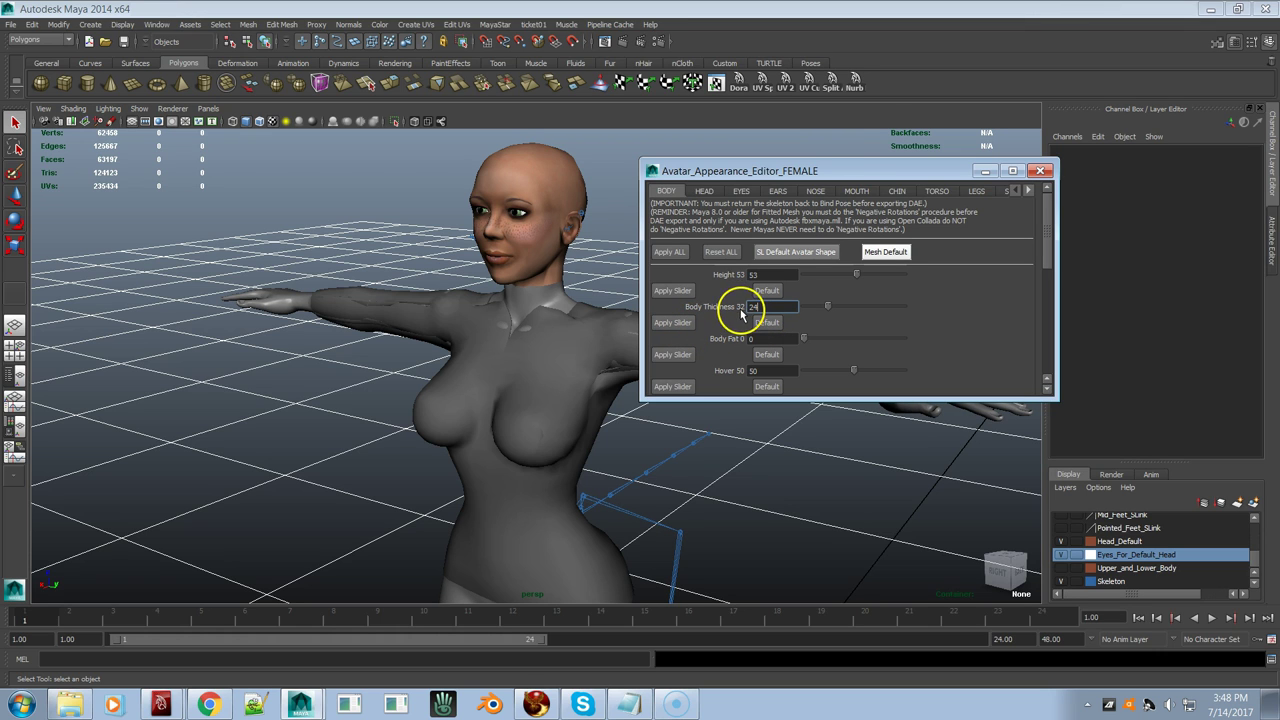
# Step: Place the appearance editor clear of the avatar and apply the SL Default Avatar Shape
pyautogui.moveTo(808, 166); pyautogui.dragTo(929, 149)
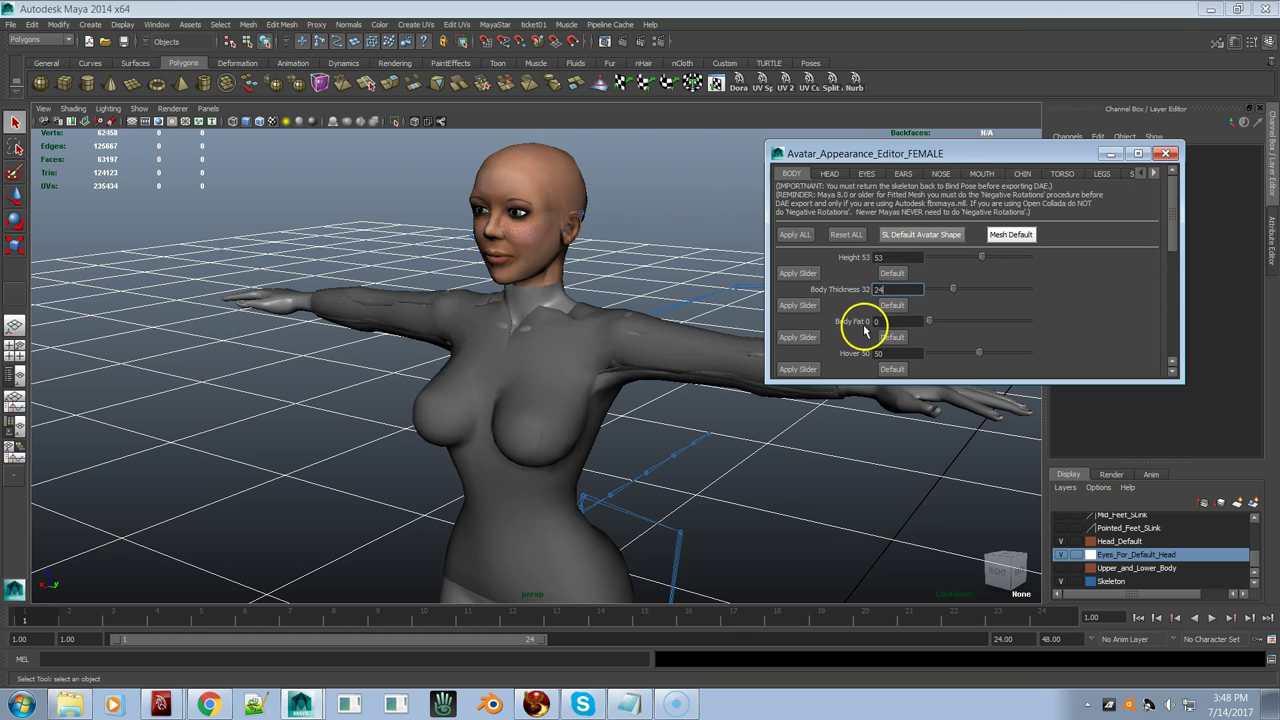
pyautogui.keyDown('alt'); pyautogui.moveTo(697, 354); pyautogui.dragTo(606, 366); pyautogui.keyUp('alt')
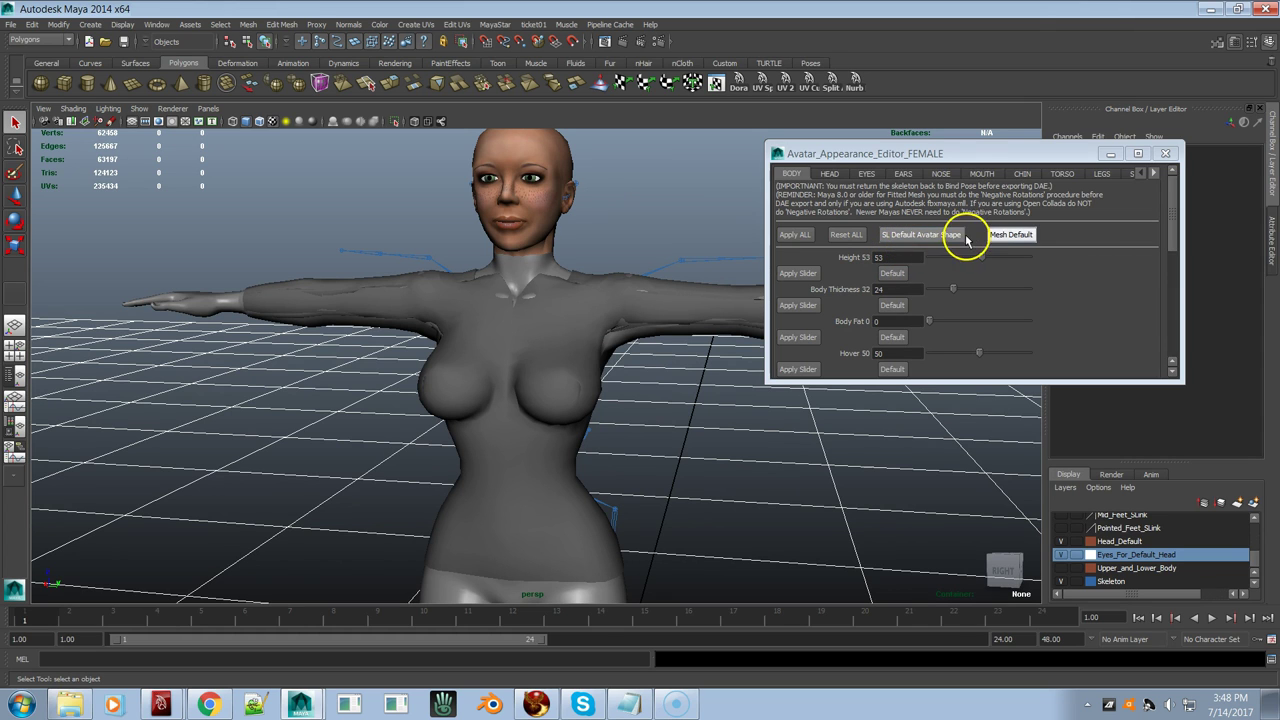
pyautogui.click(940, 237)
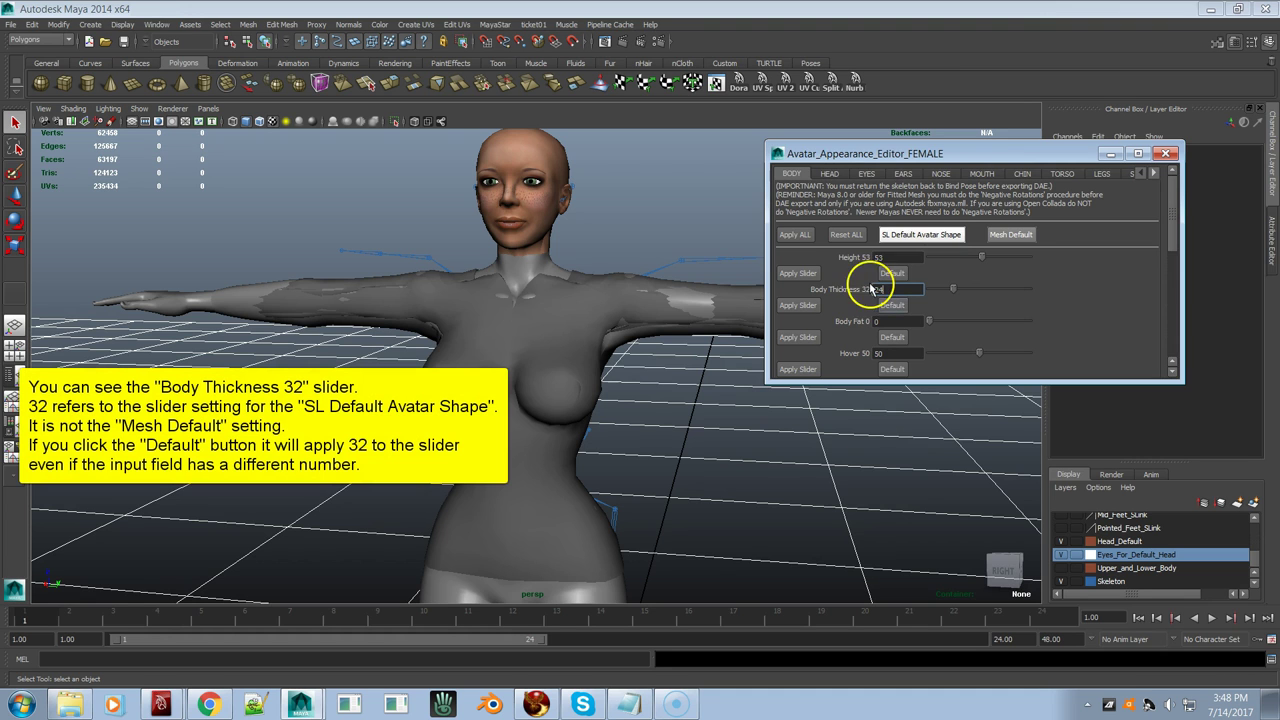
# Step: Review the Torso sliders and apply the Mesh Default shape to the avatar again
pyautogui.click(1064, 173)
pyautogui.scroll(-5, 951, 320)
pyautogui.scroll(-3, 1000, 292)
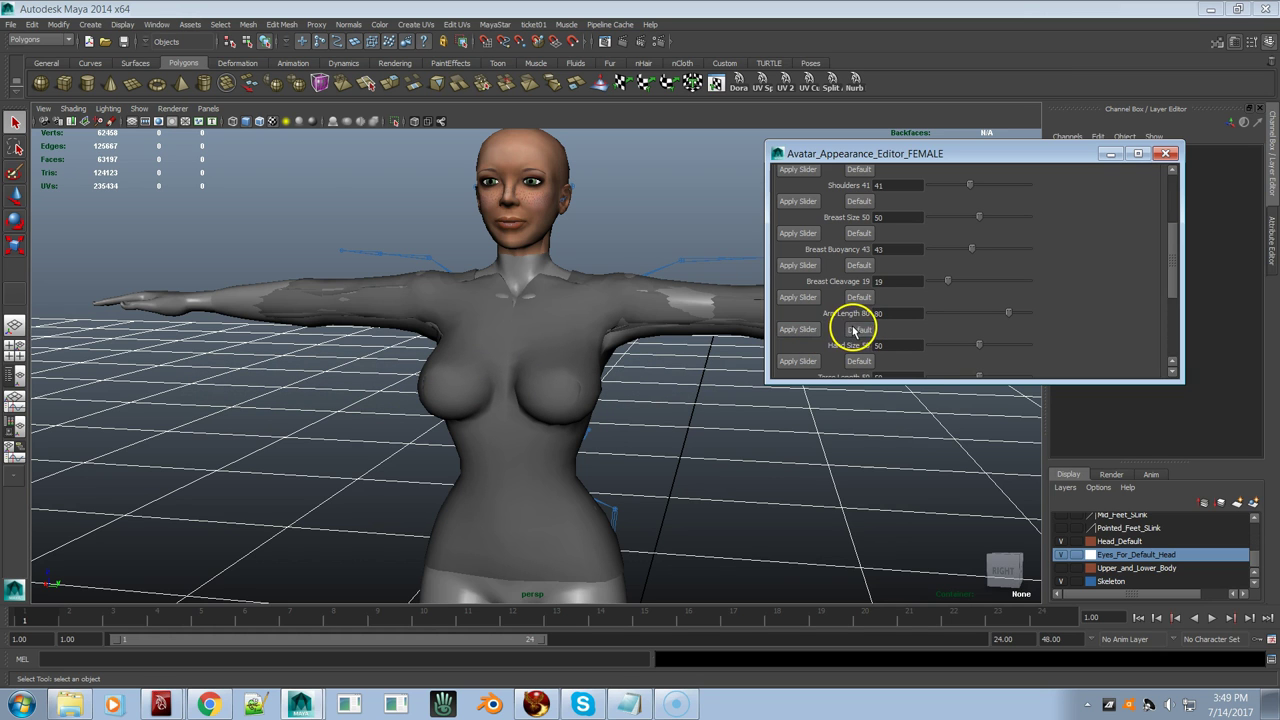
pyautogui.keyDown('alt'); pyautogui.moveTo(629, 371); pyautogui.dragTo(934, 303, button='middle'); pyautogui.keyUp('alt')
pyautogui.scroll(5, 1066, 269)
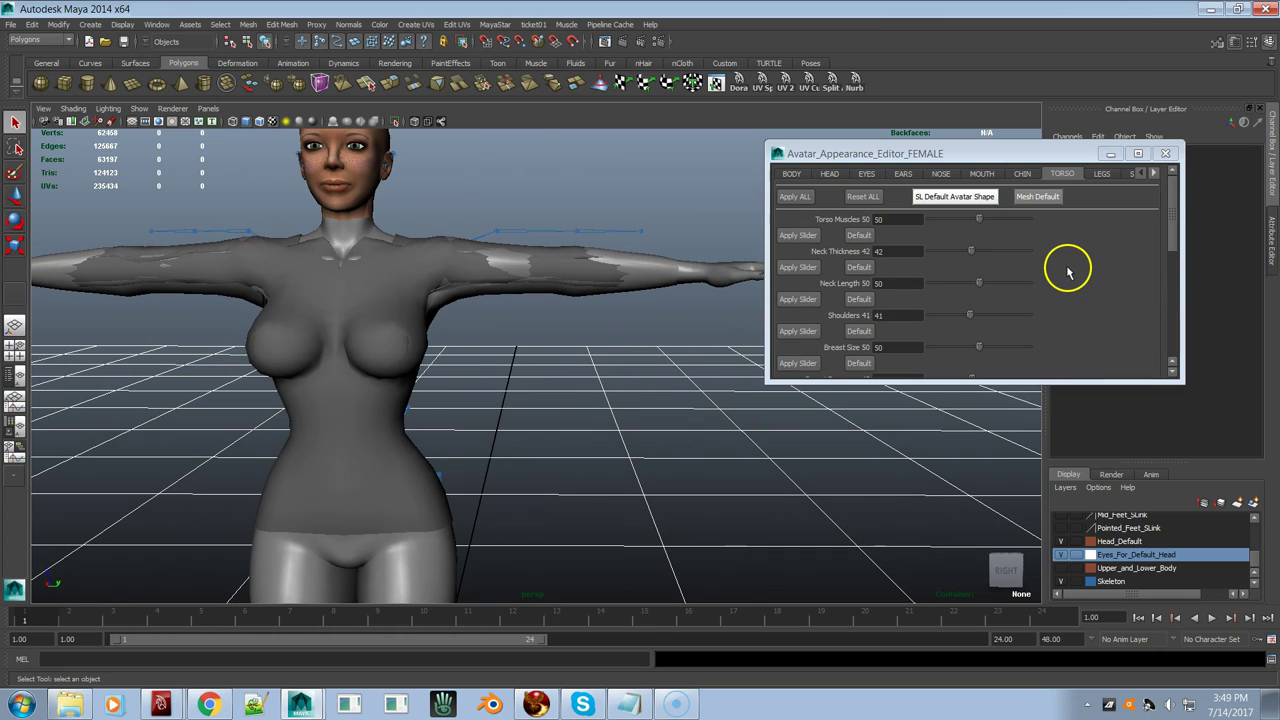
pyautogui.click(1040, 197)
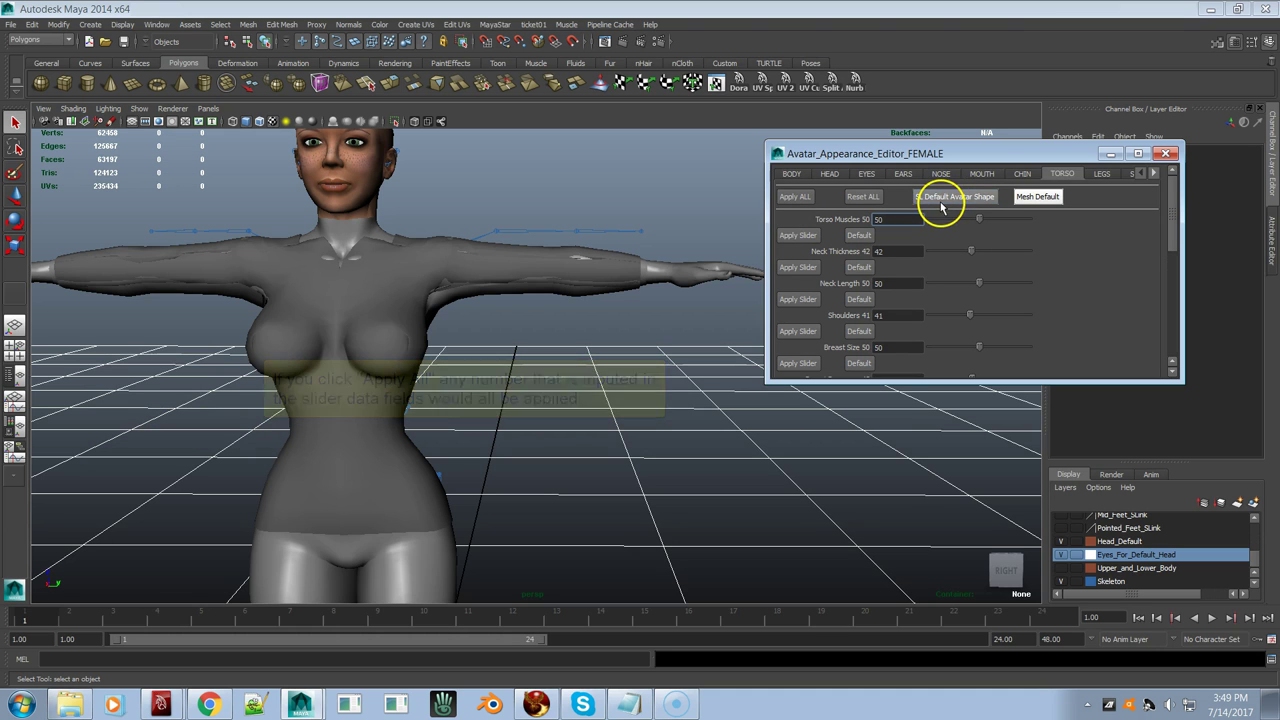
# Step: In the Body settings, reapply the Mesh Default shape and apply the Body Thickness slider at 24
pyautogui.click(791, 175)
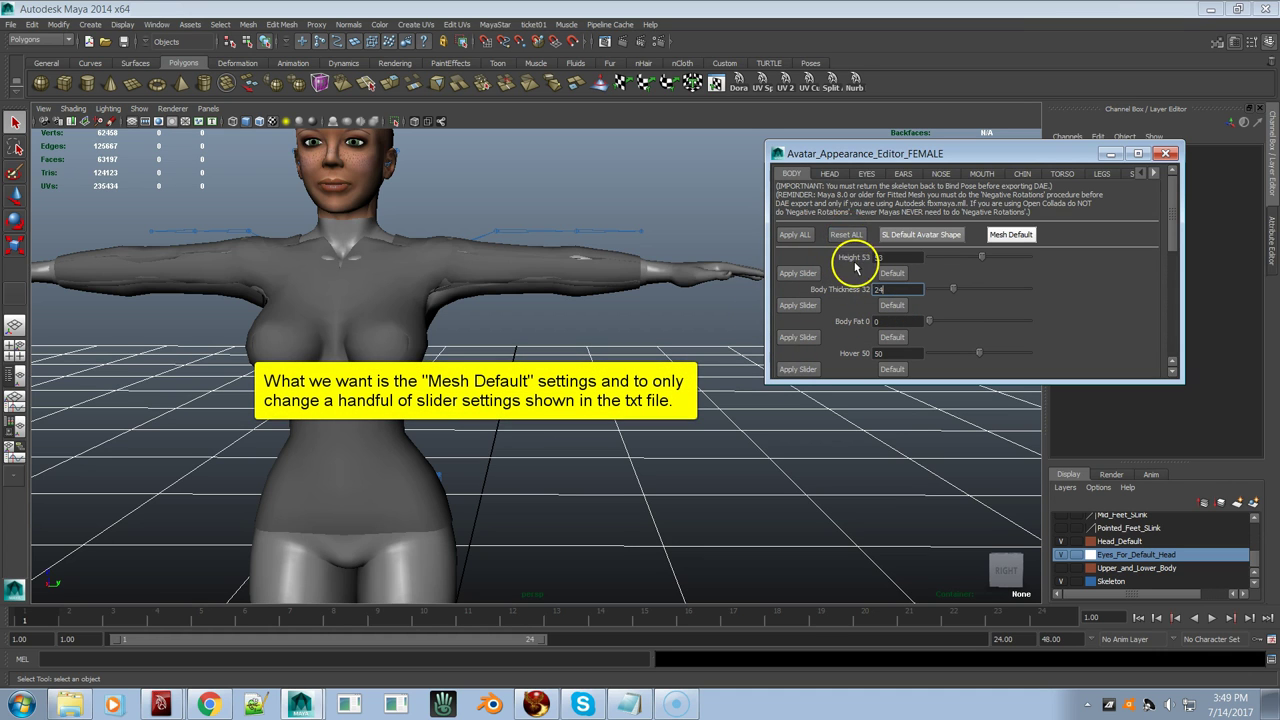
pyautogui.click(915, 238)
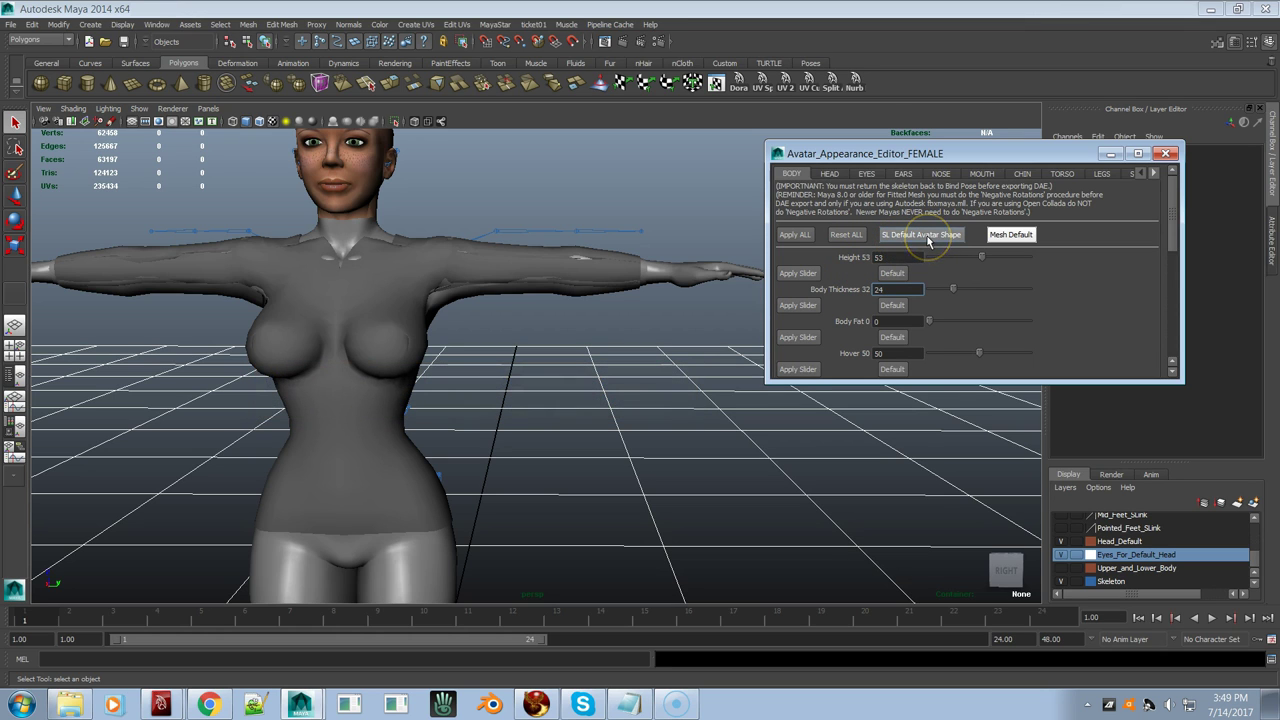
pyautogui.click(1008, 236)
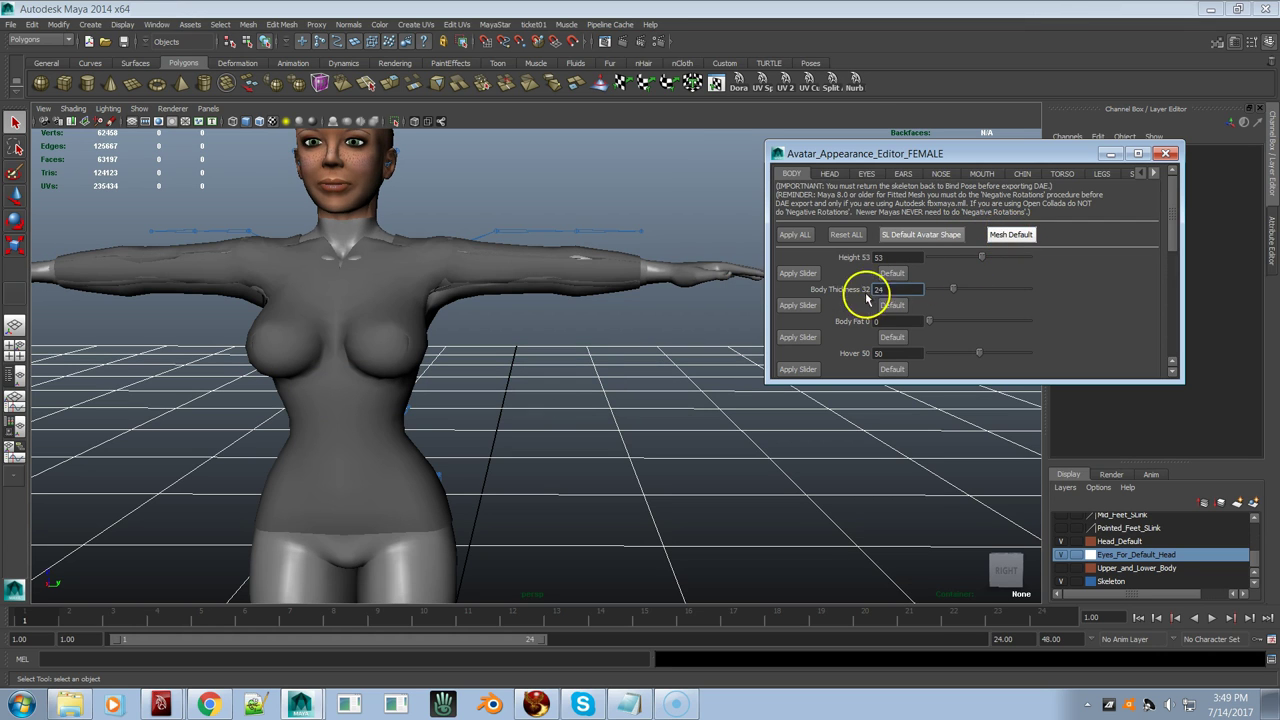
pyautogui.click(800, 308)
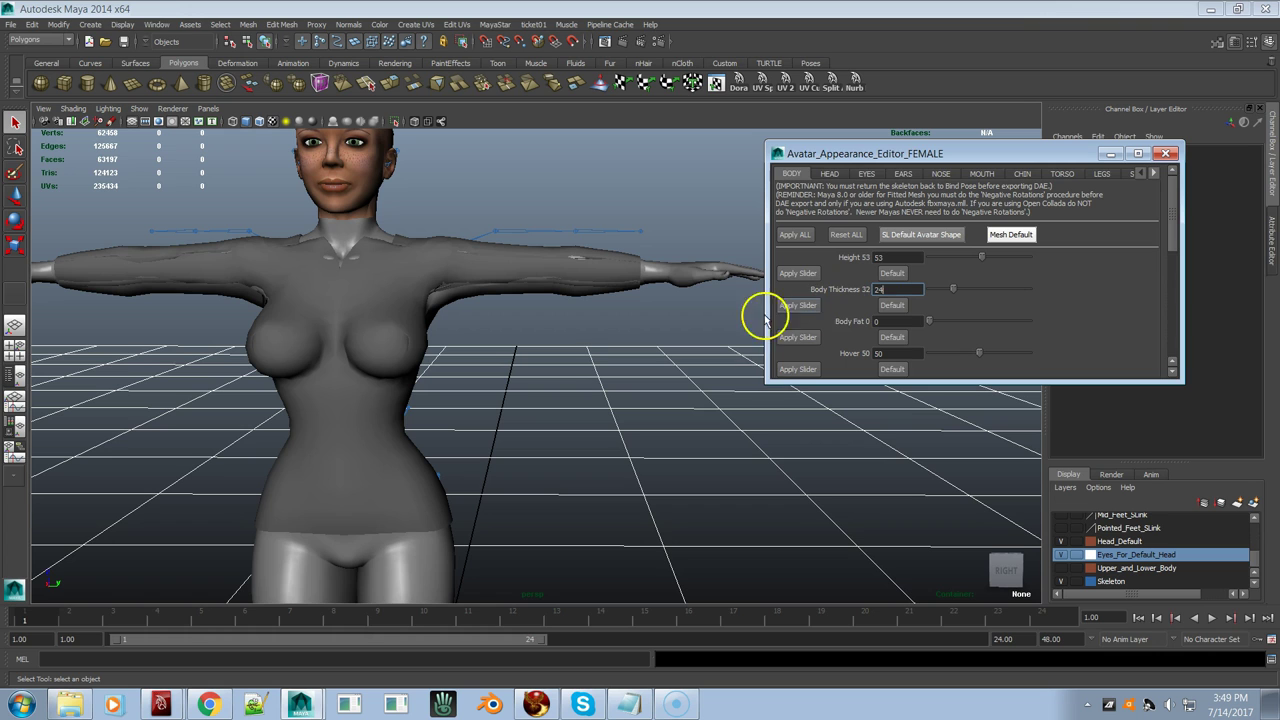
# Step: Turn on X-Ray and Wireframe on Shaded display in the perspective view
pyautogui.click(72, 108)
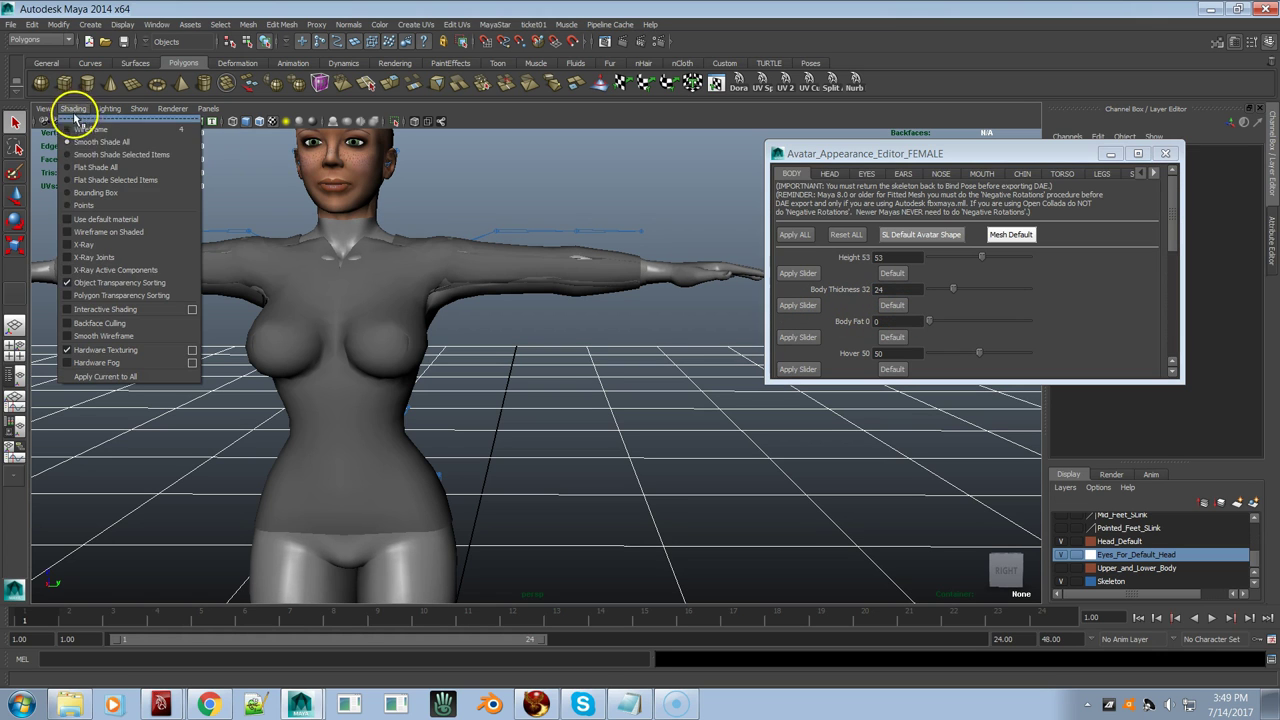
pyautogui.click(64, 246)
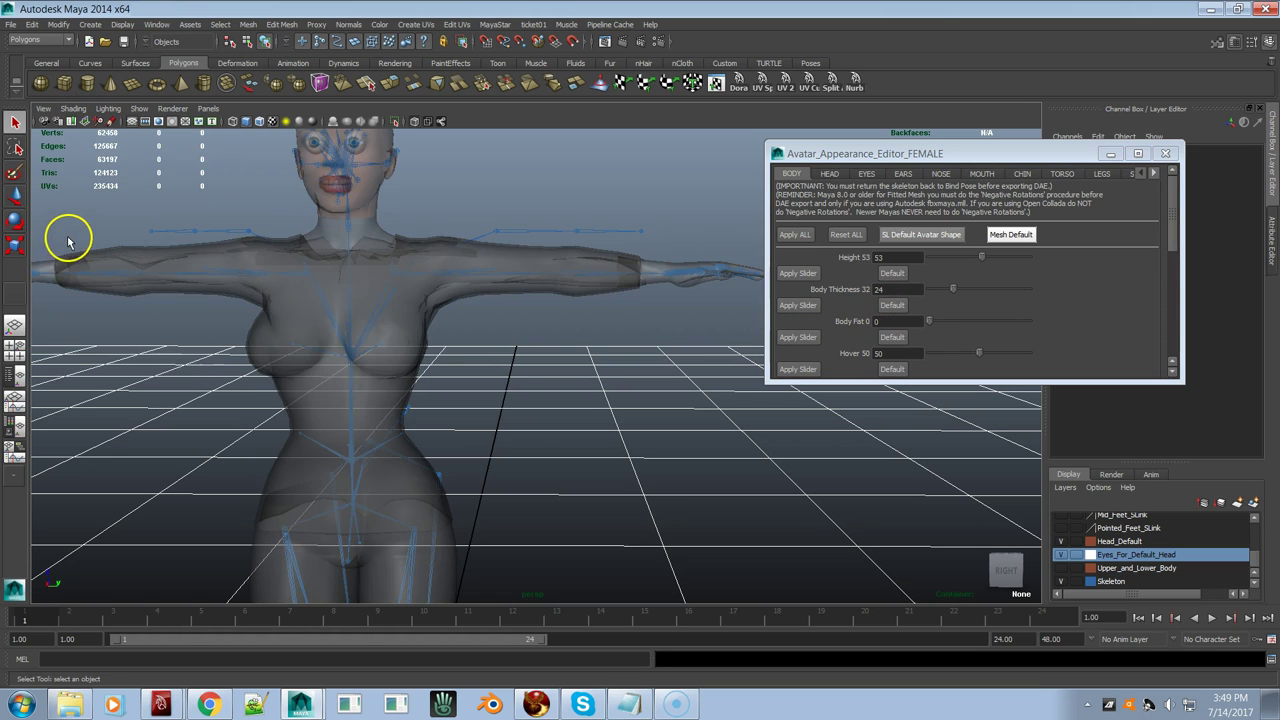
pyautogui.click(74, 112)
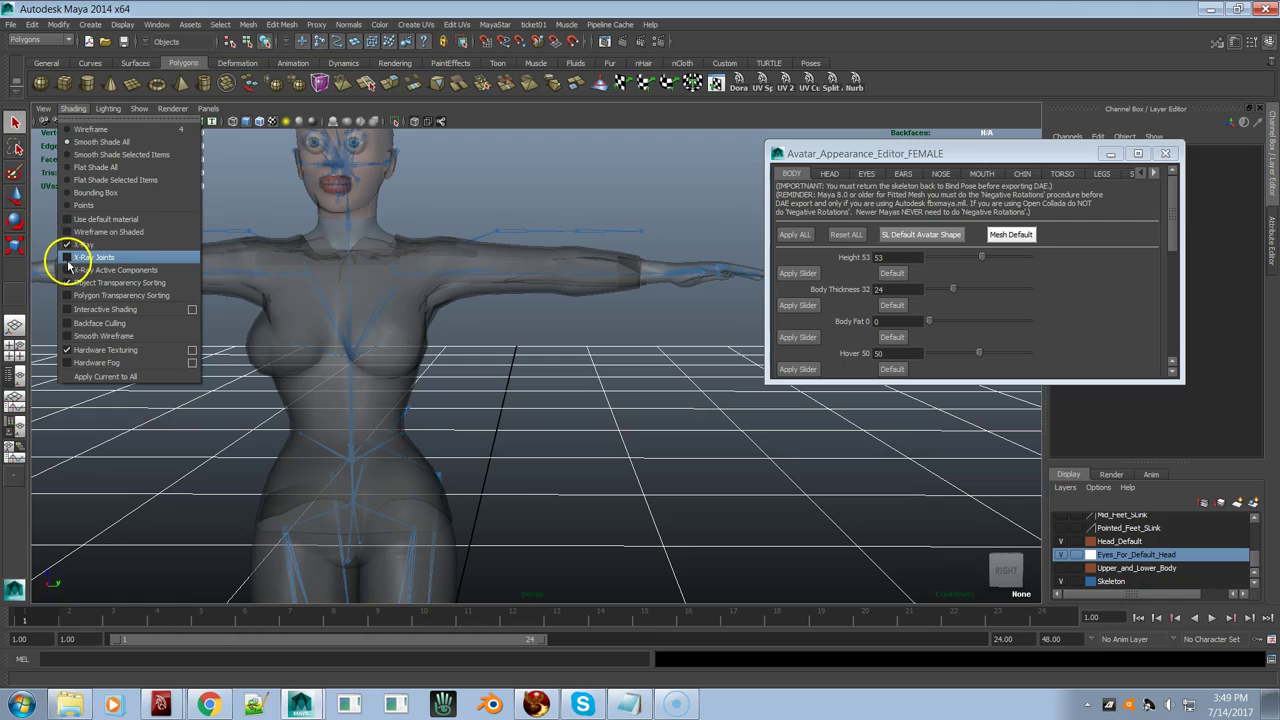
pyautogui.click(70, 232)
# Step: Select the avatar's body mesh beneath the top and apply the Body Thickness slider at 24
pyautogui.keyDown('alt'); pyautogui.moveTo(268, 255); pyautogui.dragTo(626, 300, button='right'); pyautogui.keyUp('alt')
pyautogui.keyDown('alt'); pyautogui.moveTo(626, 300); pyautogui.dragTo(620, 309, button='middle'); pyautogui.keyUp('alt')
pyautogui.keyDown('alt'); pyautogui.moveTo(573, 317); pyautogui.dragTo(594, 297, button='right'); pyautogui.keyUp('alt')
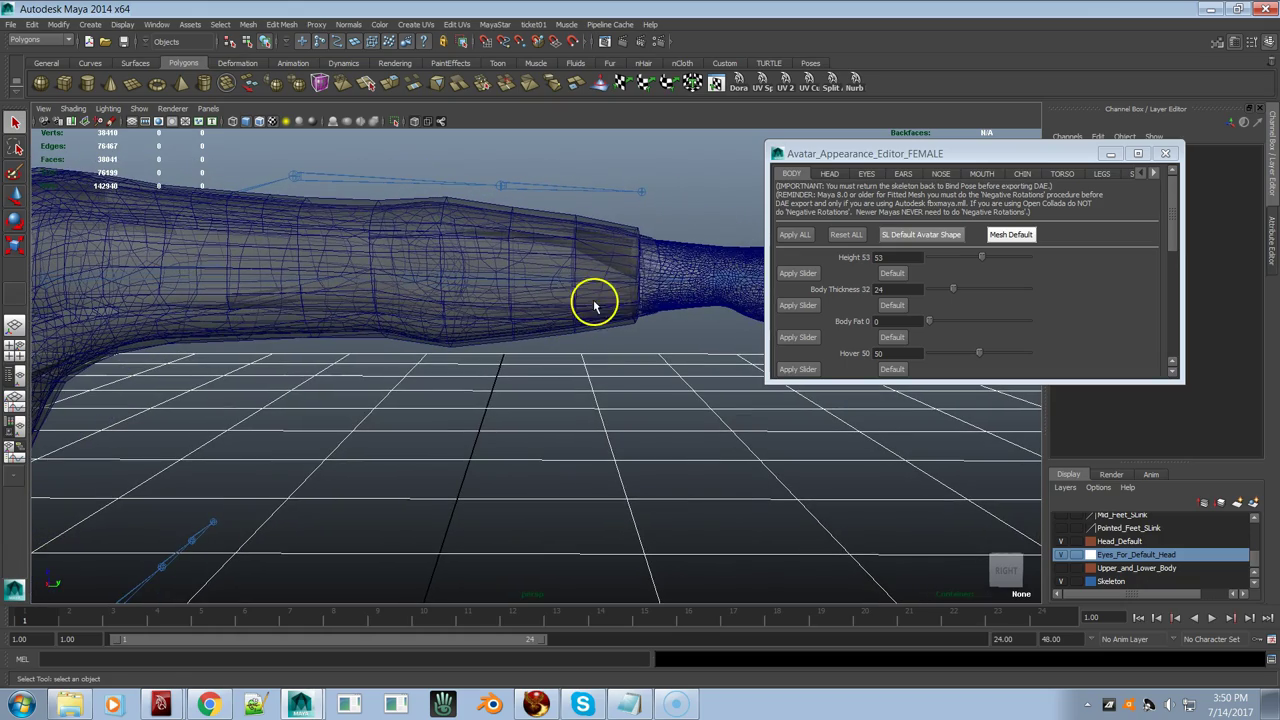
pyautogui.keyDown('alt'); pyautogui.moveTo(274, 374); pyautogui.dragTo(467, 307, button='right'); pyautogui.keyUp('alt')
pyautogui.keyDown('alt'); pyautogui.moveTo(467, 307); pyautogui.dragTo(486, 346, button='middle'); pyautogui.keyUp('alt')
pyautogui.click(184, 217)
pyautogui.keyDown('alt'); pyautogui.moveTo(271, 234); pyautogui.dragTo(316, 268); pyautogui.keyUp('alt')
pyautogui.click(806, 304)
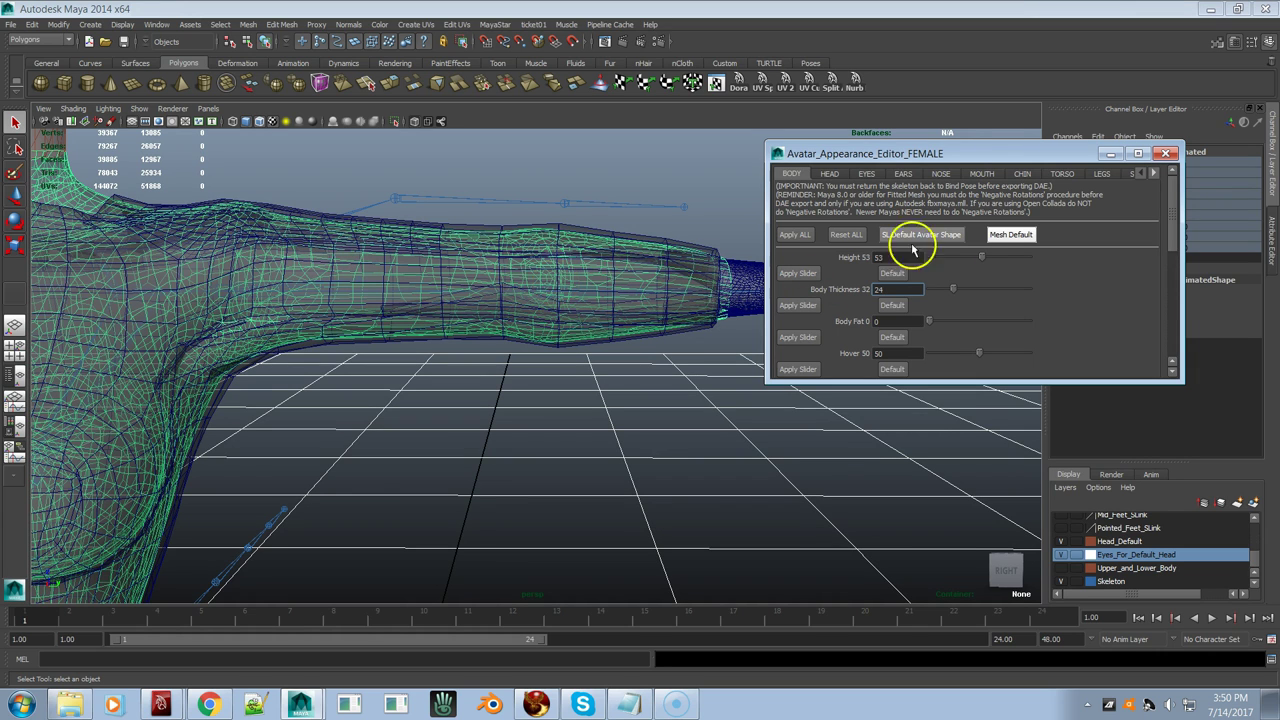
# Step: Reapply the Mesh Default shape and compare the body's fit inside the top with Body Thickness at its default and at 24
pyautogui.click(995, 235)
pyautogui.click(798, 306)
pyautogui.keyDown('alt'); pyautogui.moveTo(398, 298); pyautogui.dragTo(234, 291, button='right'); pyautogui.keyUp('alt')
pyautogui.keyDown('alt'); pyautogui.moveTo(495, 332); pyautogui.dragTo(666, 323, button='right'); pyautogui.keyUp('alt')
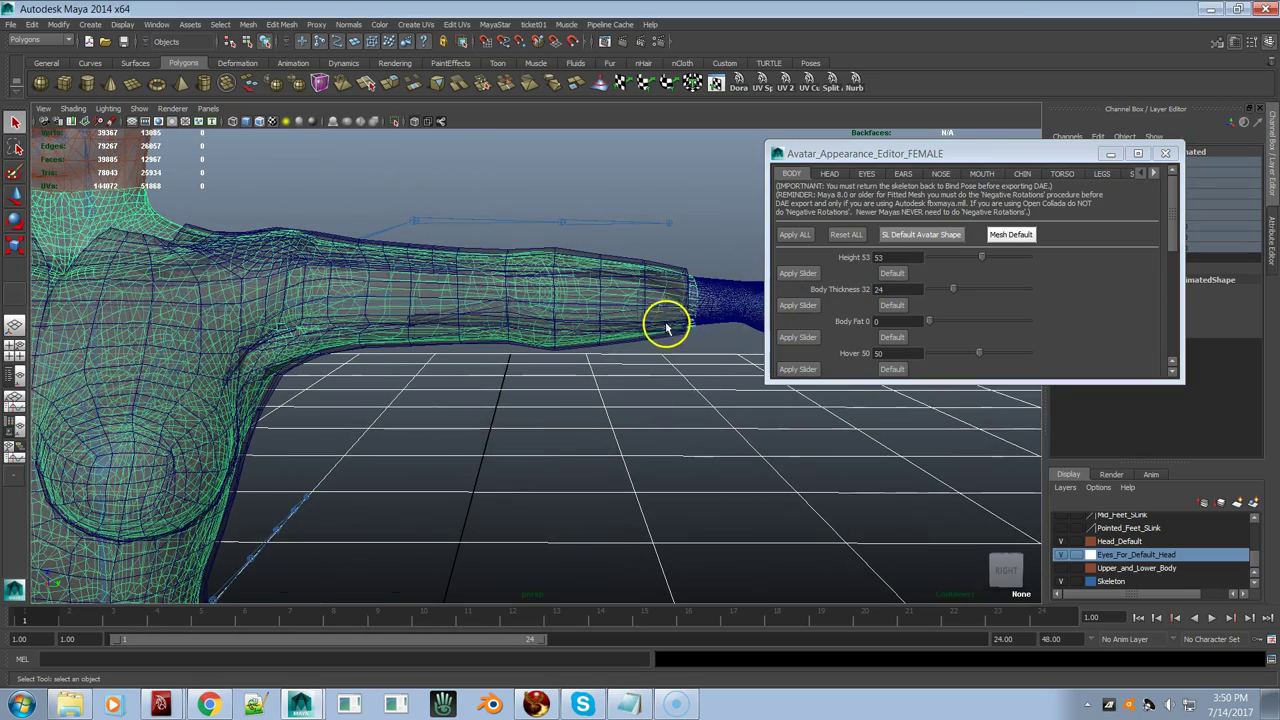
pyautogui.keyDown('alt'); pyautogui.moveTo(346, 329); pyautogui.dragTo(428, 319, button='right'); pyautogui.keyUp('alt')
pyautogui.keyDown('alt'); pyautogui.moveTo(428, 319); pyautogui.dragTo(571, 314); pyautogui.keyUp('alt')
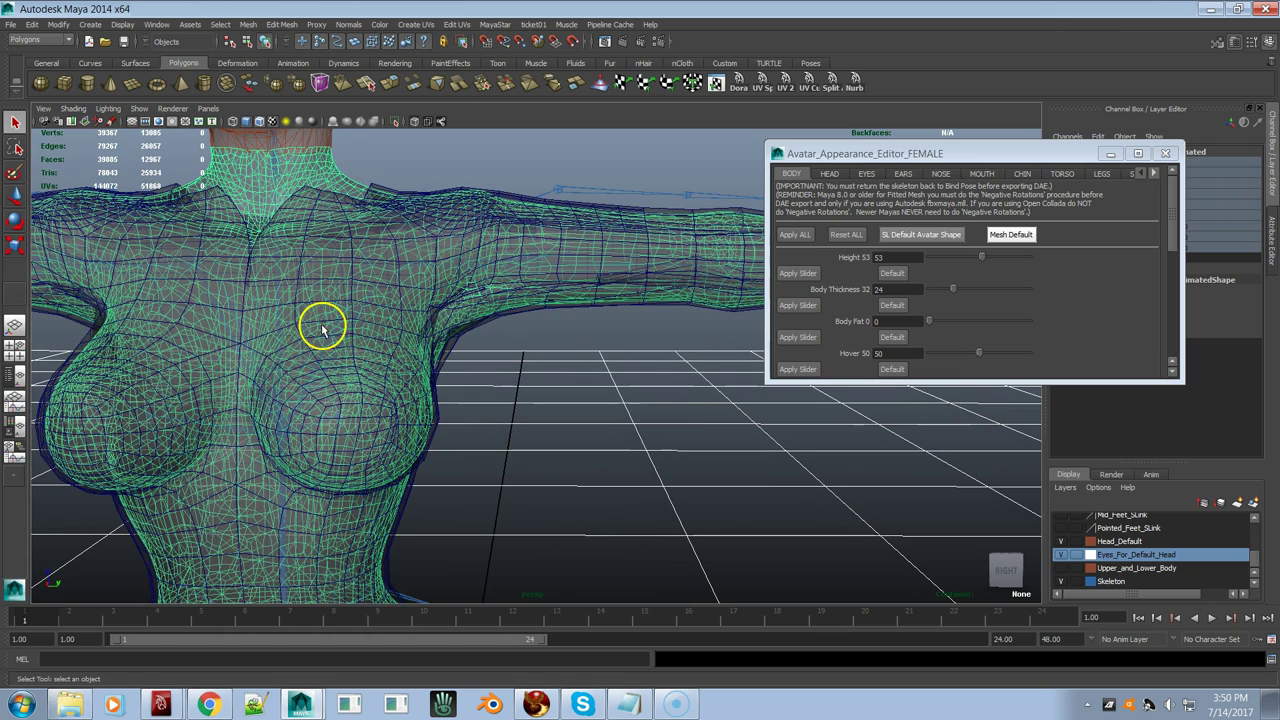
pyautogui.click(893, 305)
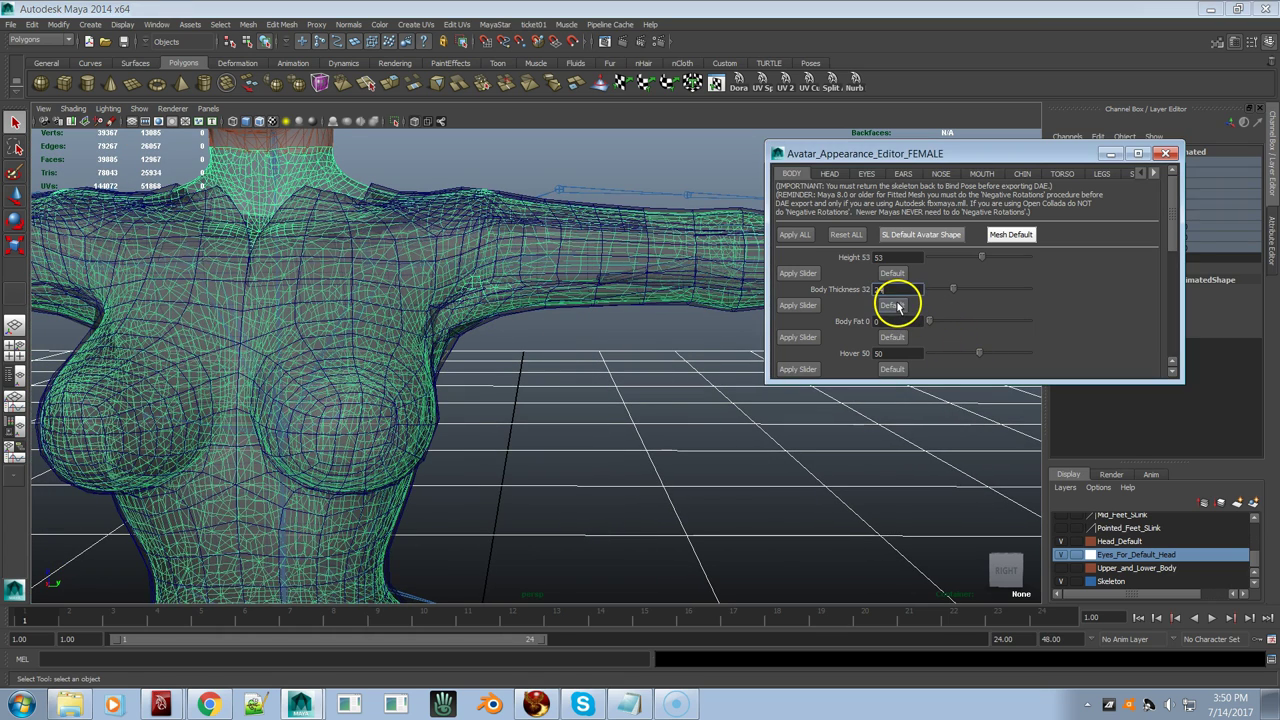
pyautogui.click(810, 308)
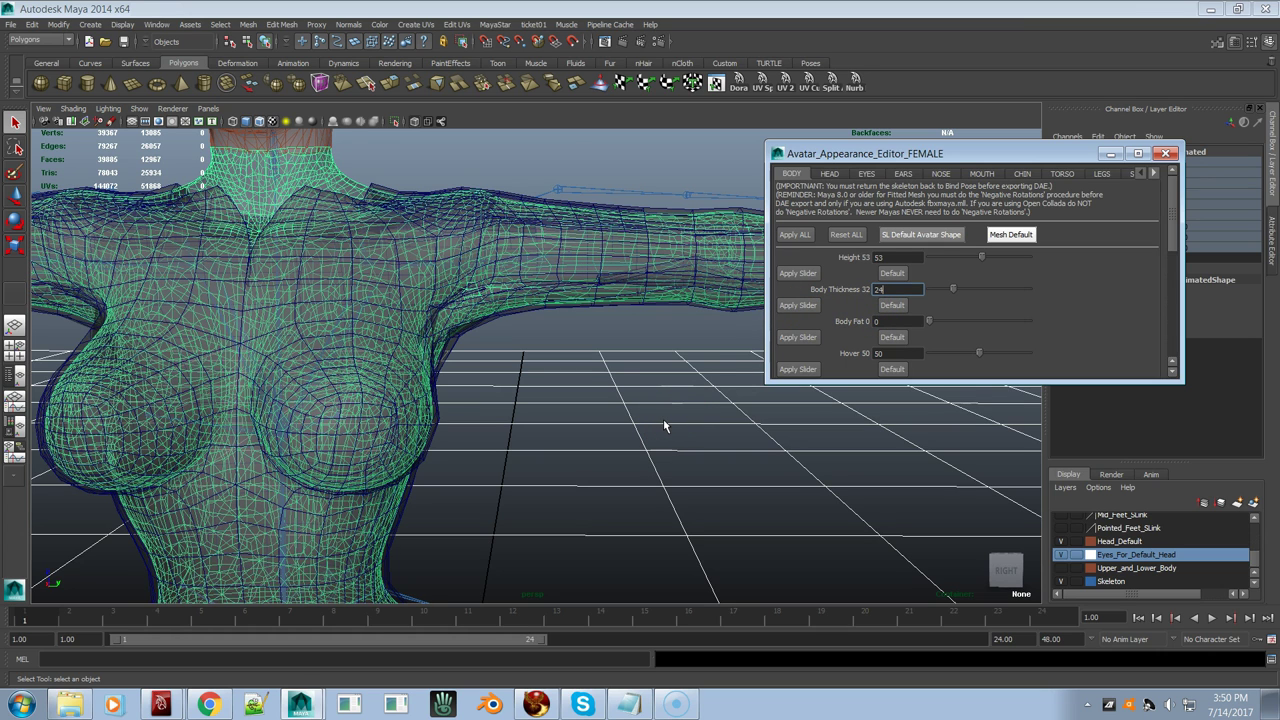
# Step: Following the slider notes, set the avatar's Body Fat to 5
pyautogui.hotkey('alt', 'Tab')
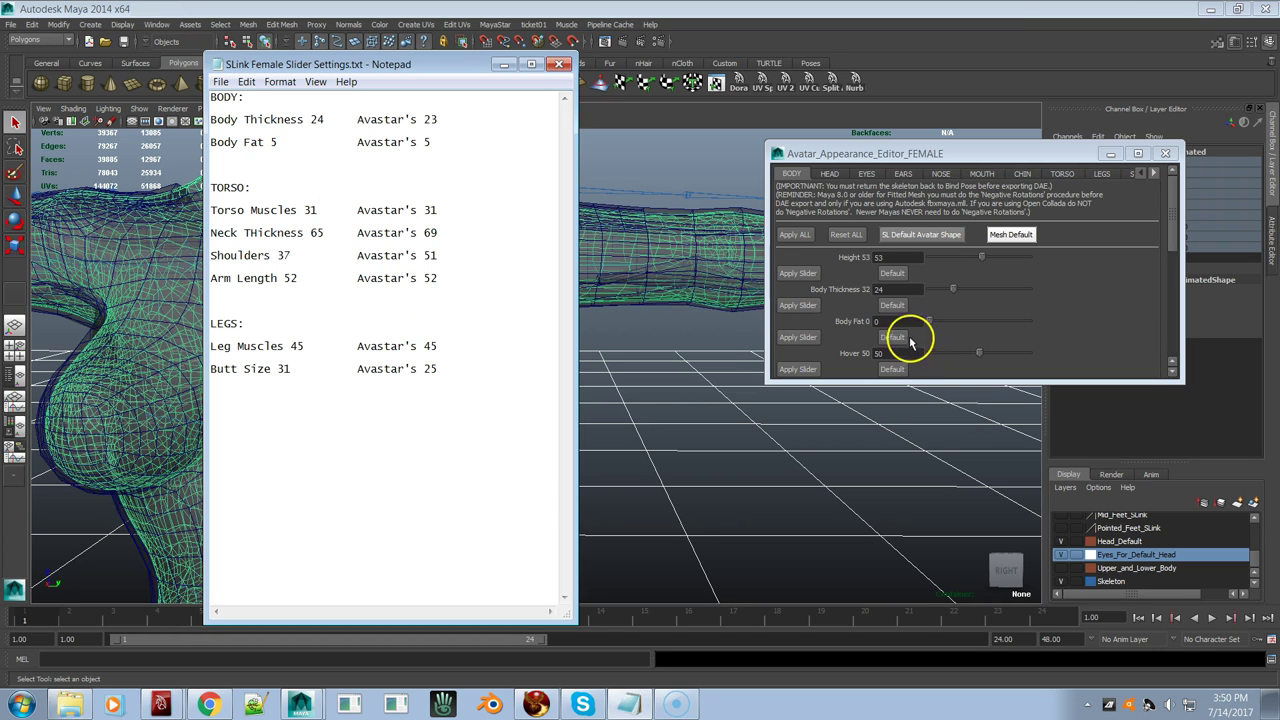
pyautogui.click(877, 321)
pyautogui.write('5')
pyautogui.press('Return')
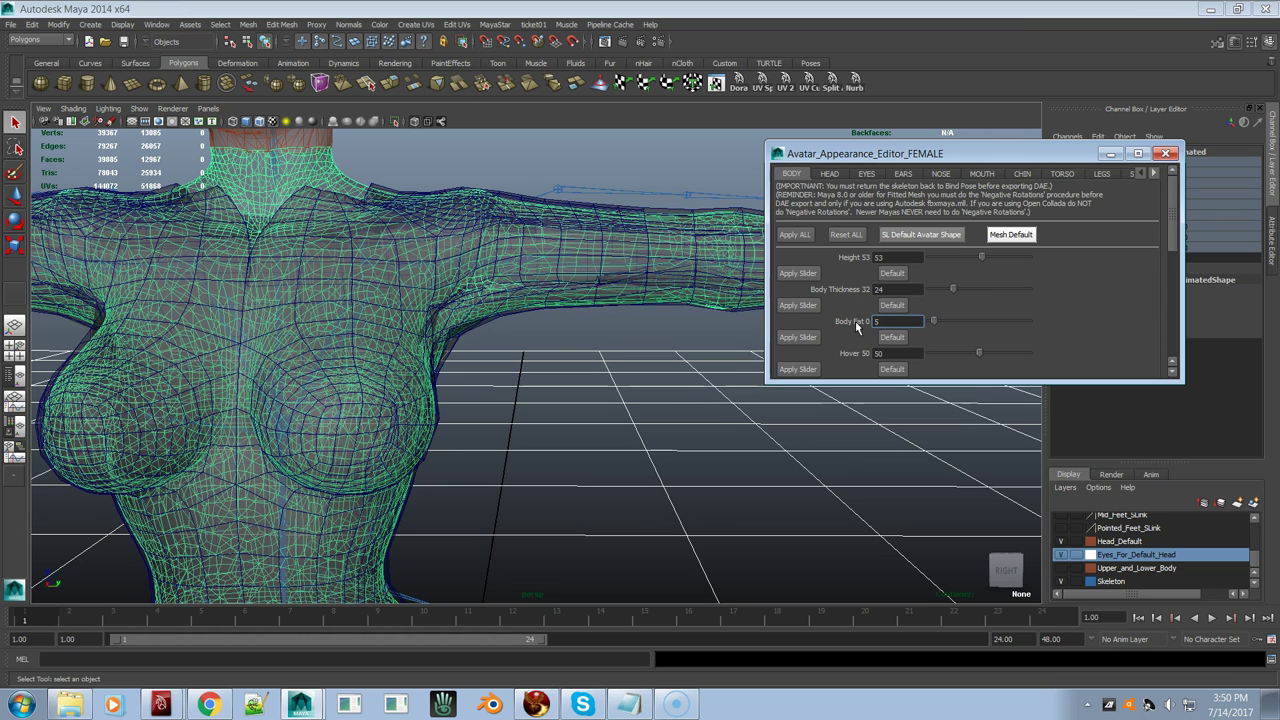
# Step: Following the slider notes, set Torso Muscles to 31 and check the fit around the chest and sleeve
pyautogui.hotkey('alt', 'Tab')
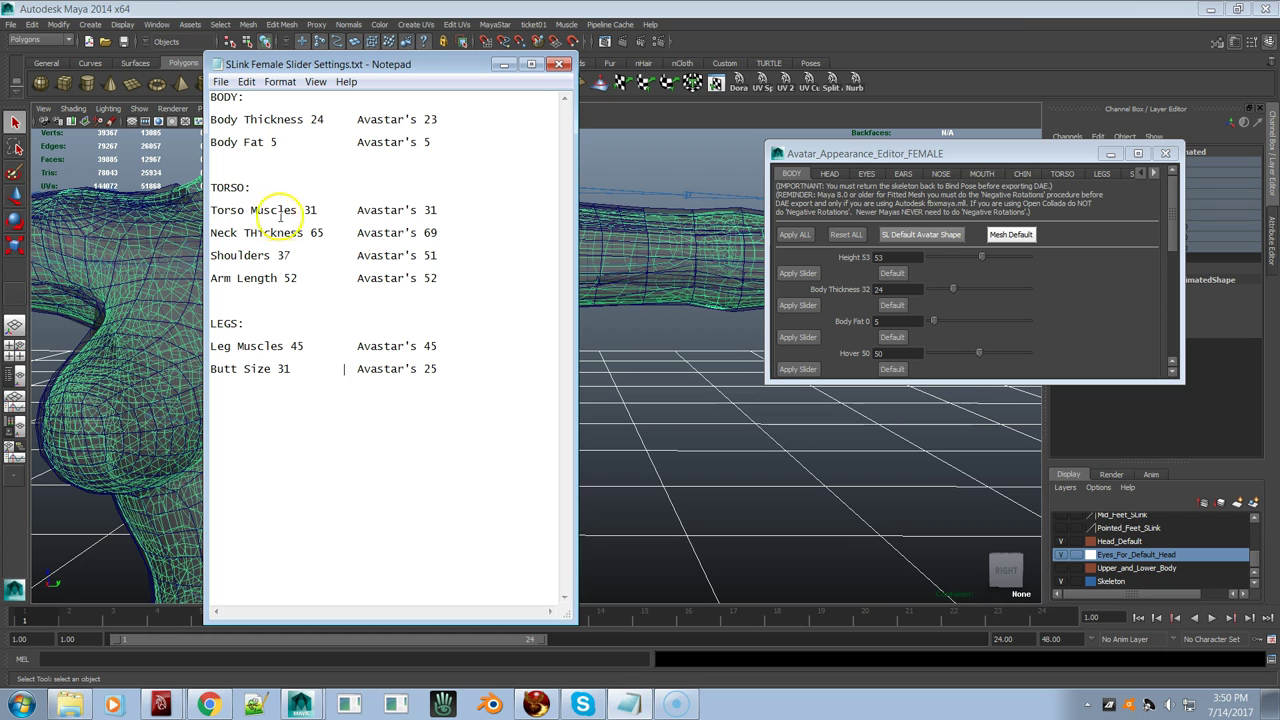
pyautogui.click(1068, 178)
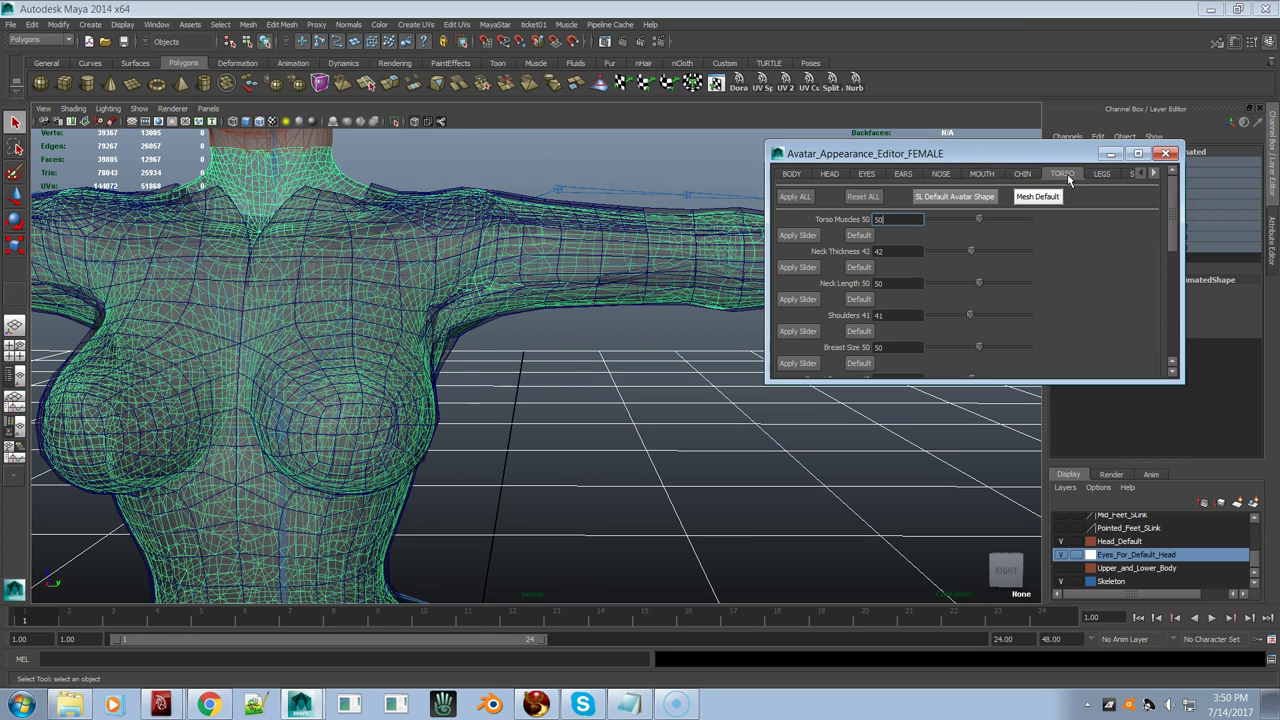
pyautogui.moveTo(913, 221); pyautogui.dragTo(880, 221)
pyautogui.press('Return')
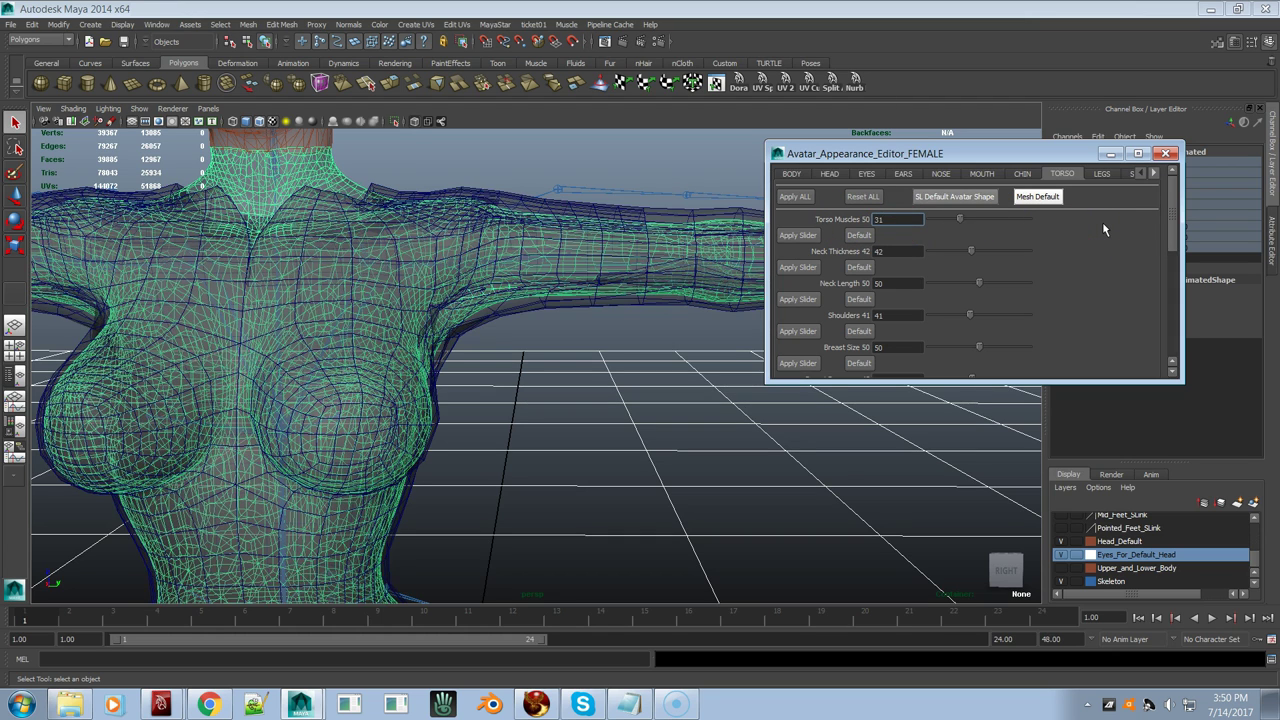
pyautogui.keyDown('alt'); pyautogui.moveTo(612, 440); pyautogui.dragTo(503, 449); pyautogui.keyUp('alt')
pyautogui.keyDown('alt'); pyautogui.moveTo(667, 399); pyautogui.dragTo(597, 404); pyautogui.keyUp('alt')
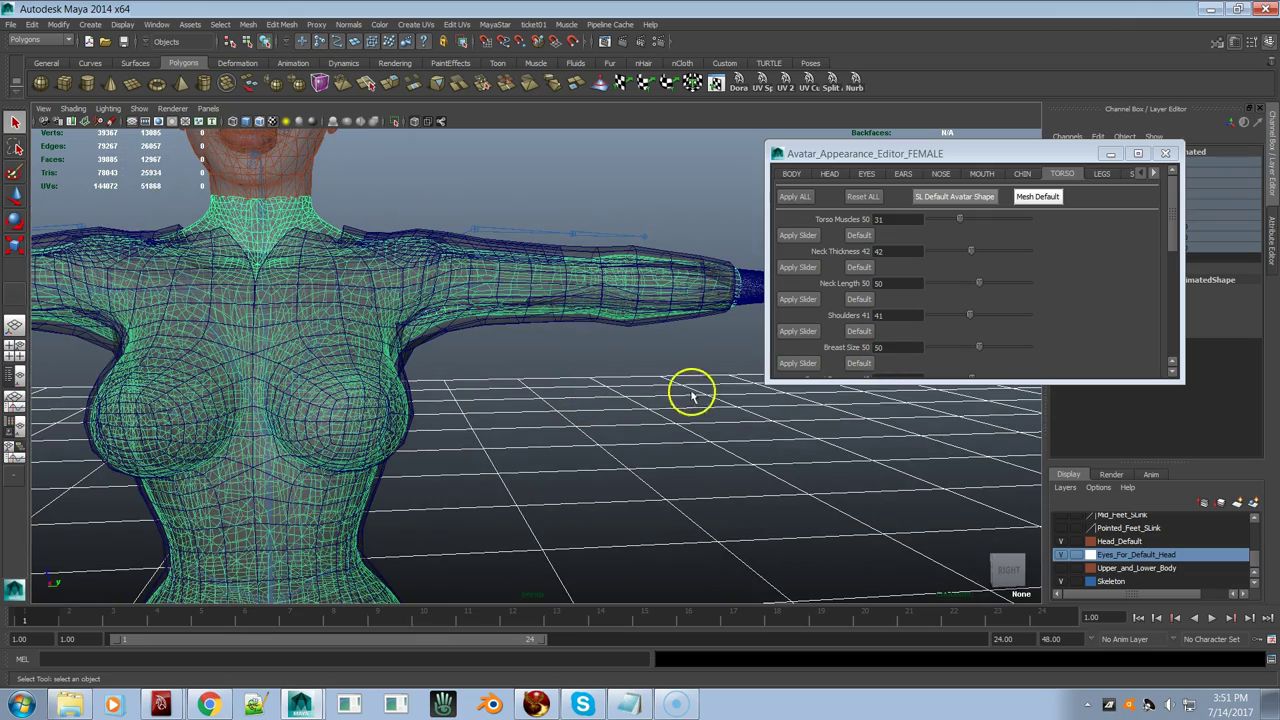
pyautogui.keyDown('alt'); pyautogui.moveTo(583, 360); pyautogui.dragTo(779, 360, button='right'); pyautogui.keyUp('alt')
pyautogui.click(782, 362)
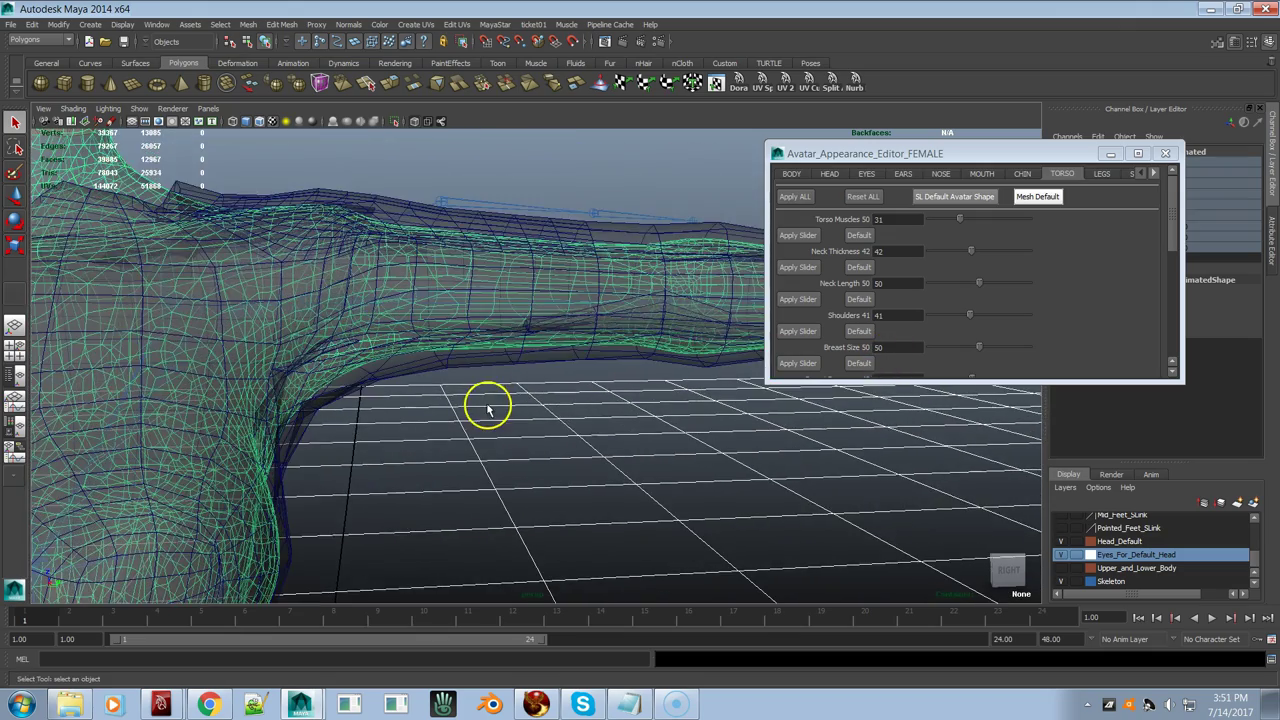
pyautogui.keyDown('alt'); pyautogui.moveTo(508, 240); pyautogui.dragTo(398, 305); pyautogui.keyUp('alt')
pyautogui.hotkey('alt', 'Tab')
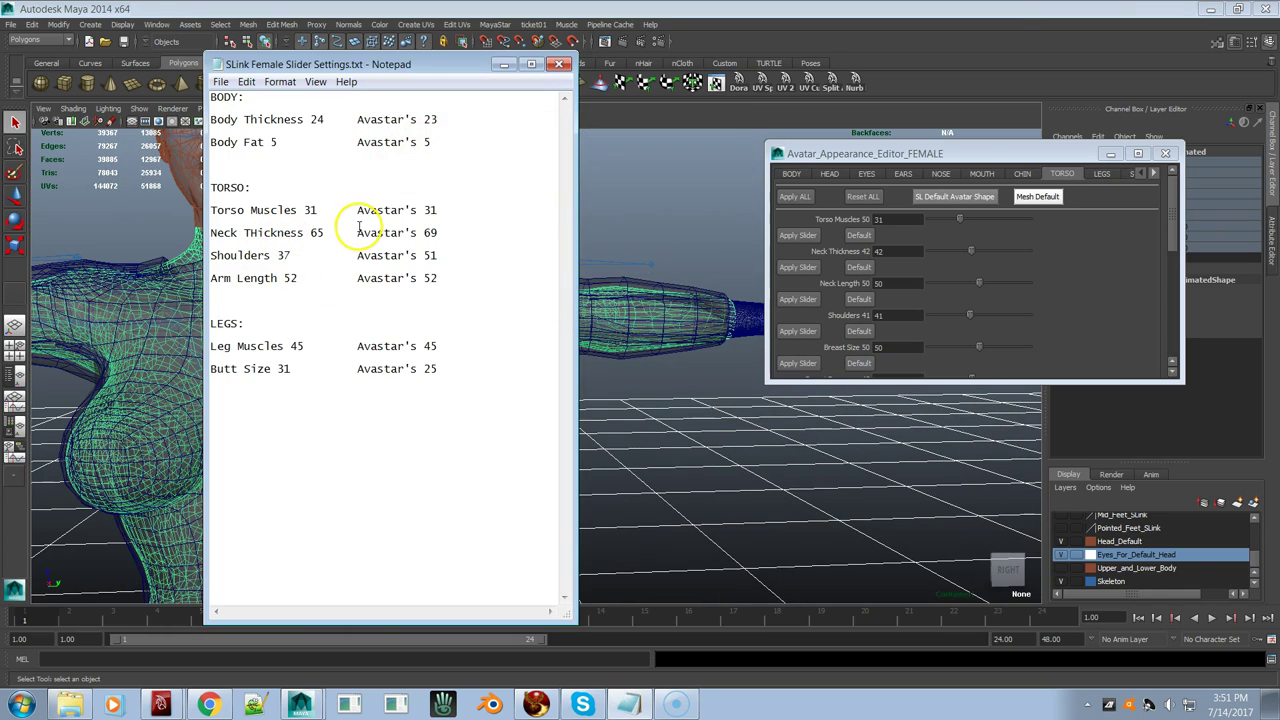
pyautogui.click(895, 286)
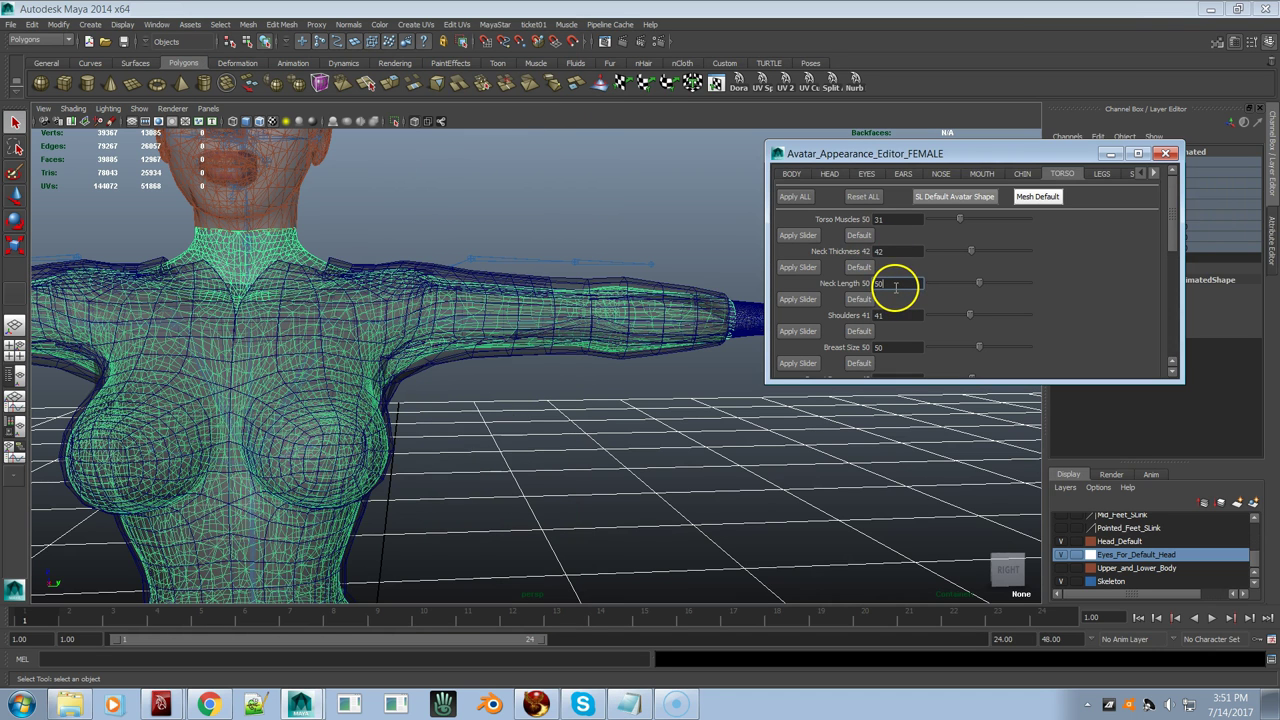
pyautogui.write('65')
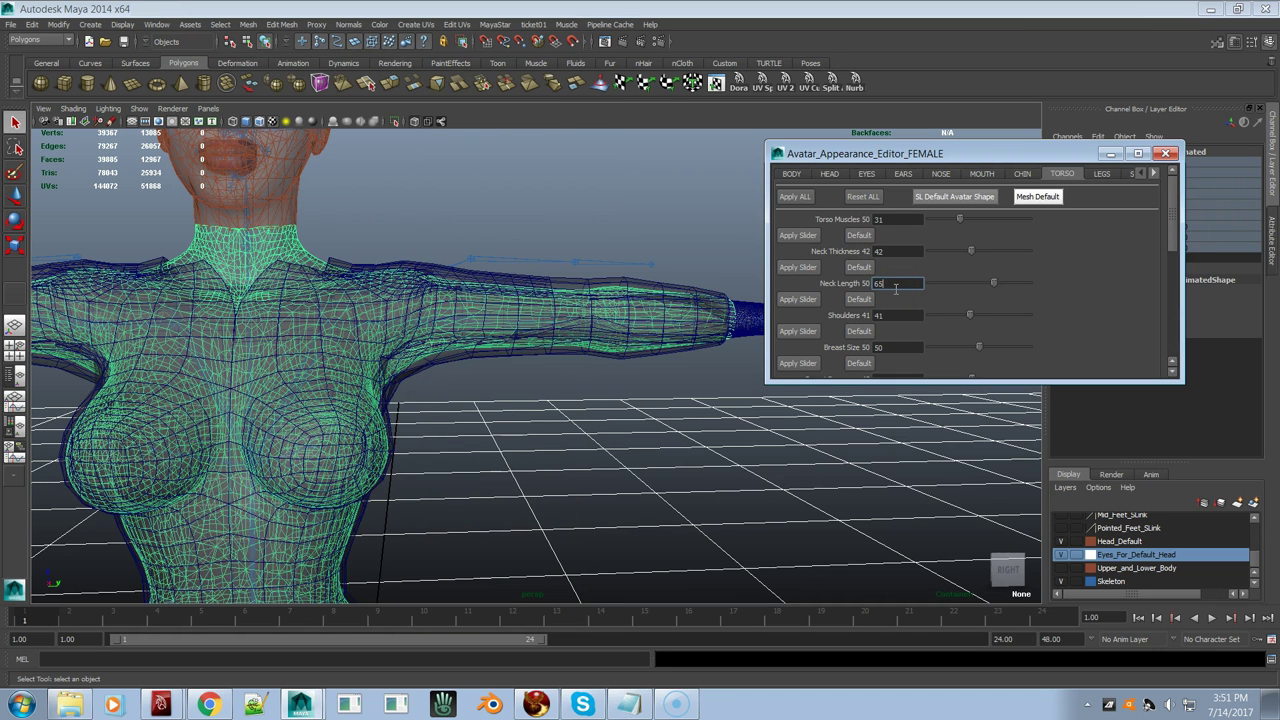
pyautogui.doubleClick(878, 285)
pyautogui.write('50')
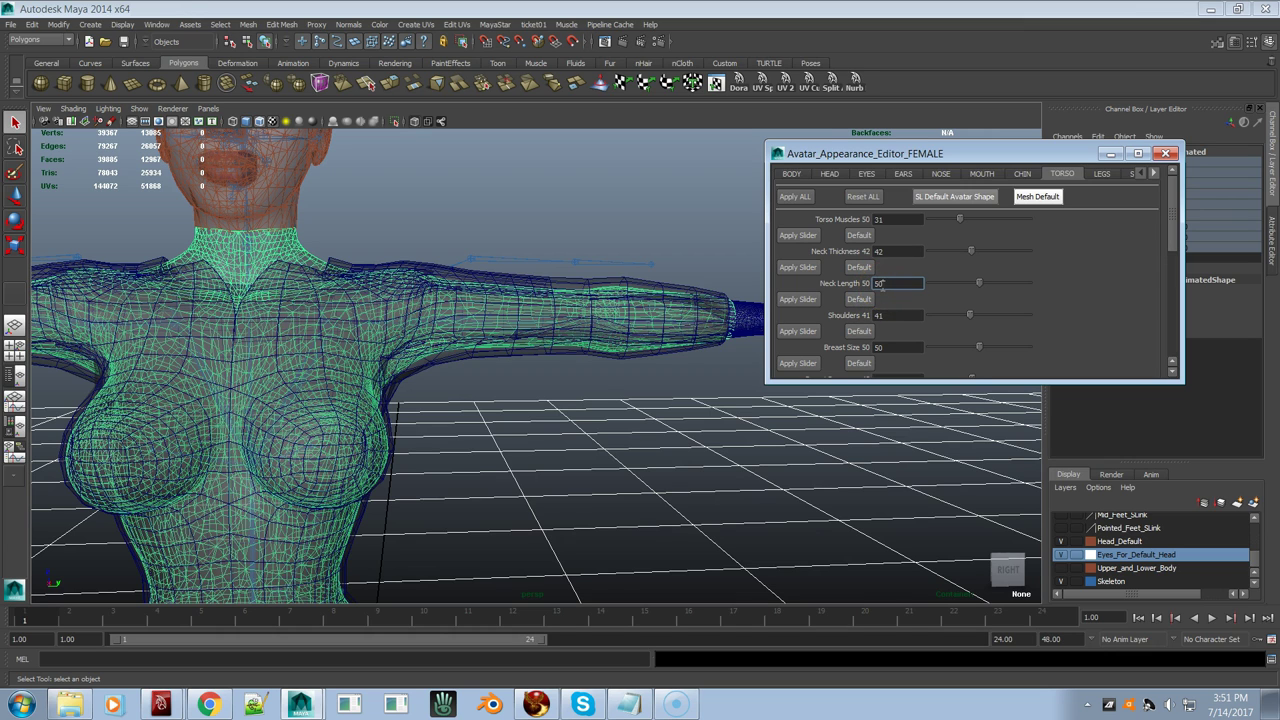
# Step: Following the slider notes, set Neck Thickness to 65 and Shoulders to 37
pyautogui.doubleClick(893, 252)
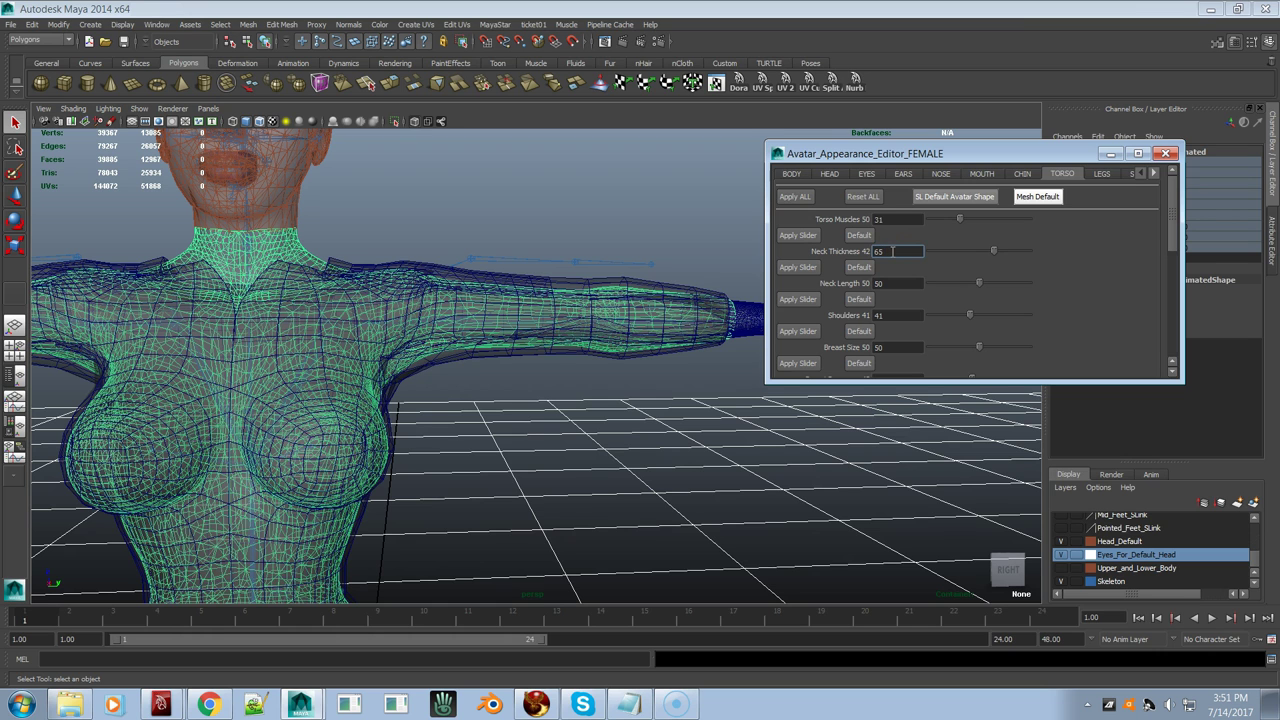
pyautogui.click(628, 704)
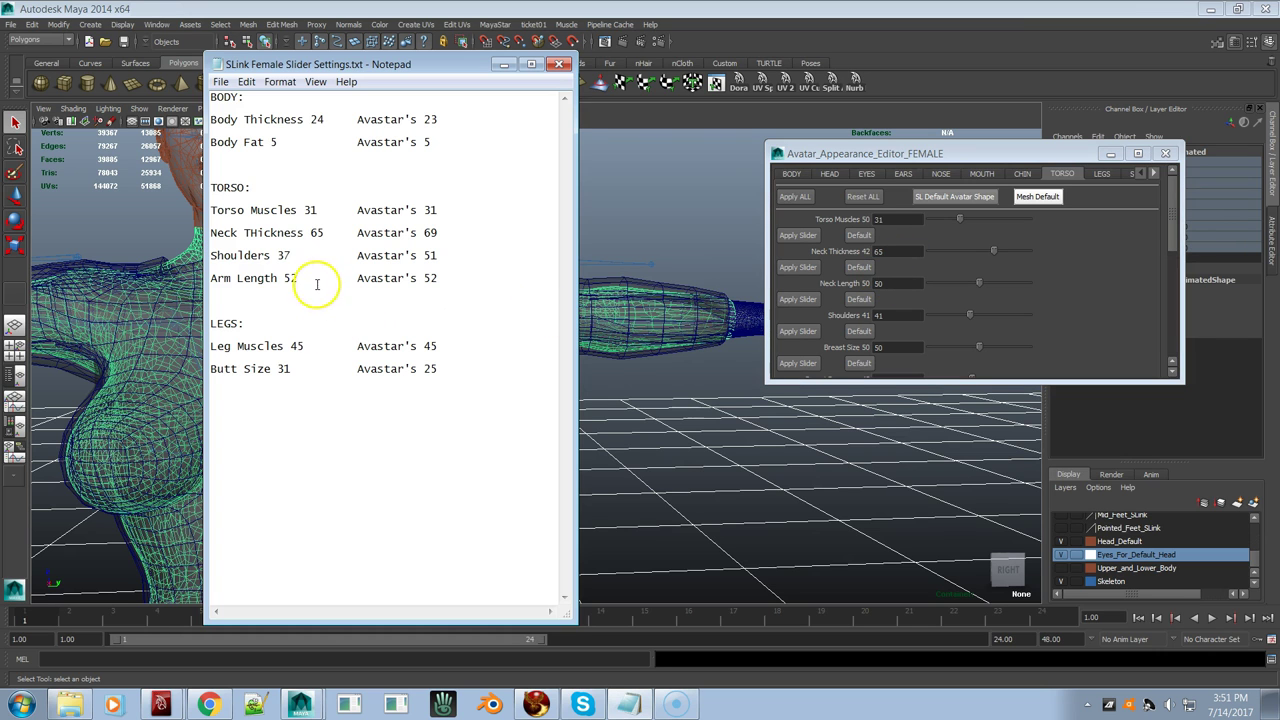
pyautogui.click(857, 294)
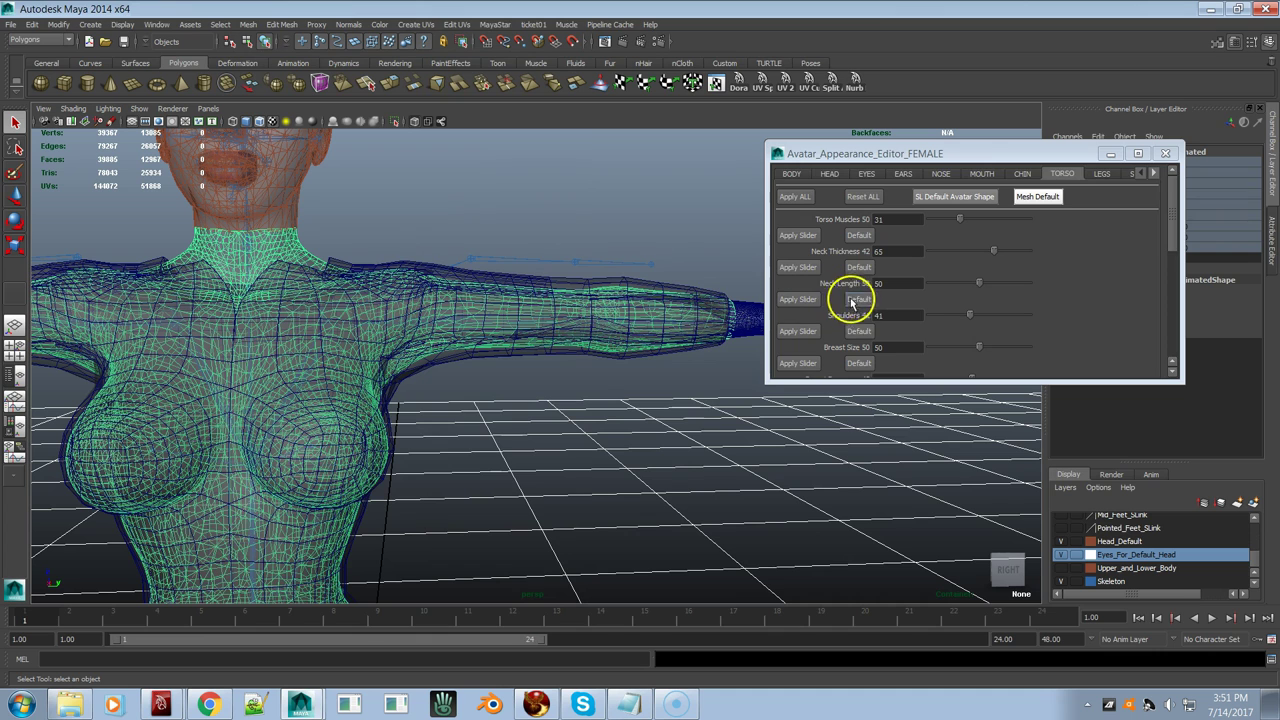
pyautogui.doubleClick(895, 317)
pyautogui.write('37')
pyautogui.press('Return')
# Step: Following the slider notes, set Arm Length to 52
pyautogui.hotkey('alt', 'Tab')
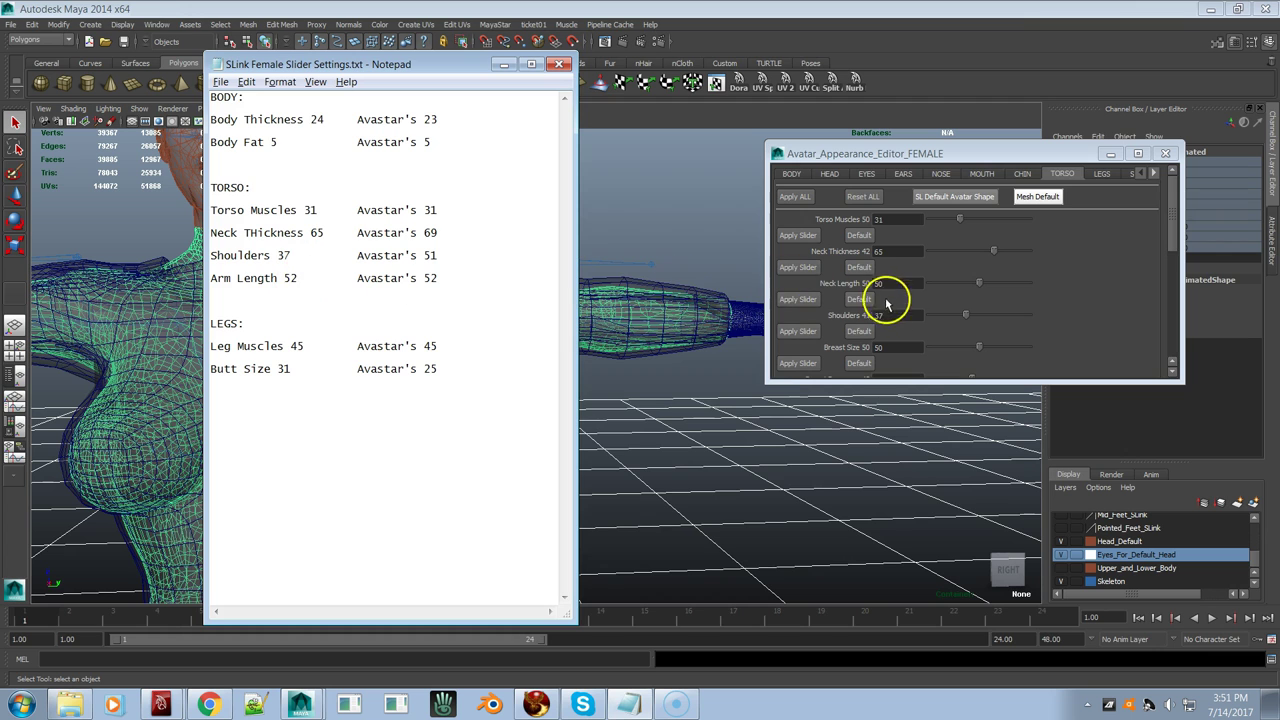
pyautogui.click(1071, 307)
pyautogui.scroll(-3, 1071, 310)
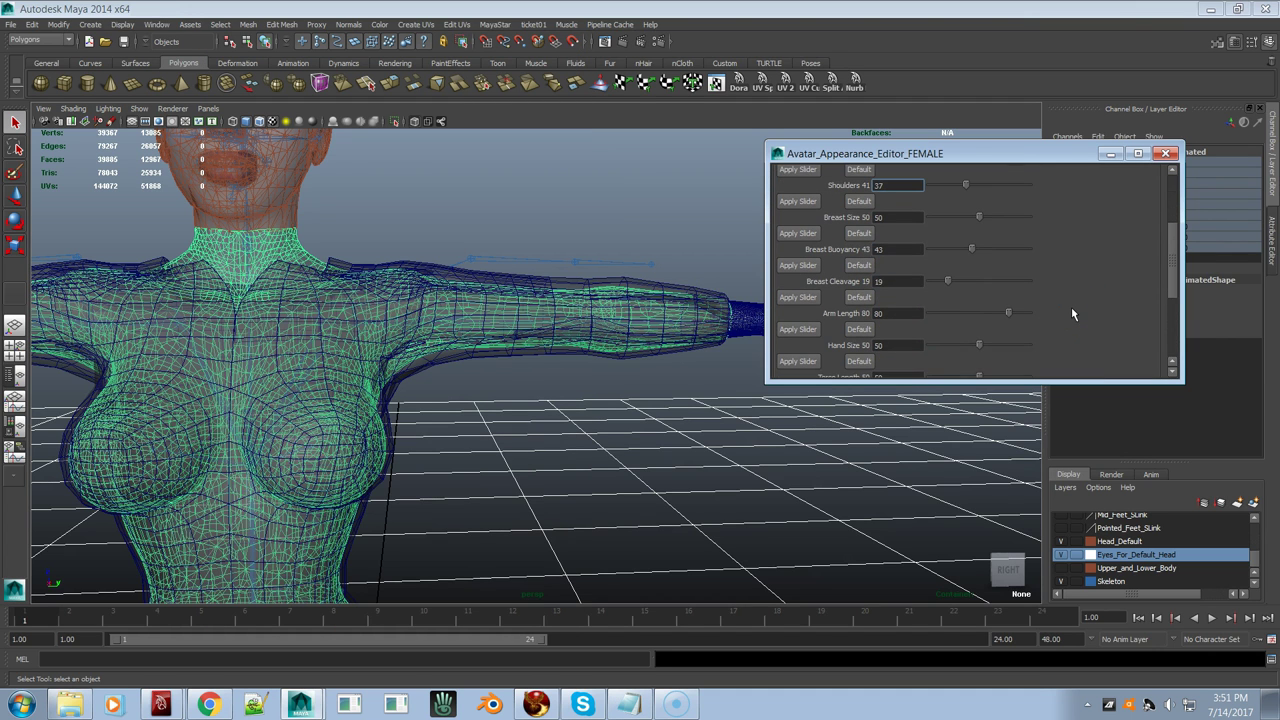
pyautogui.click(896, 313)
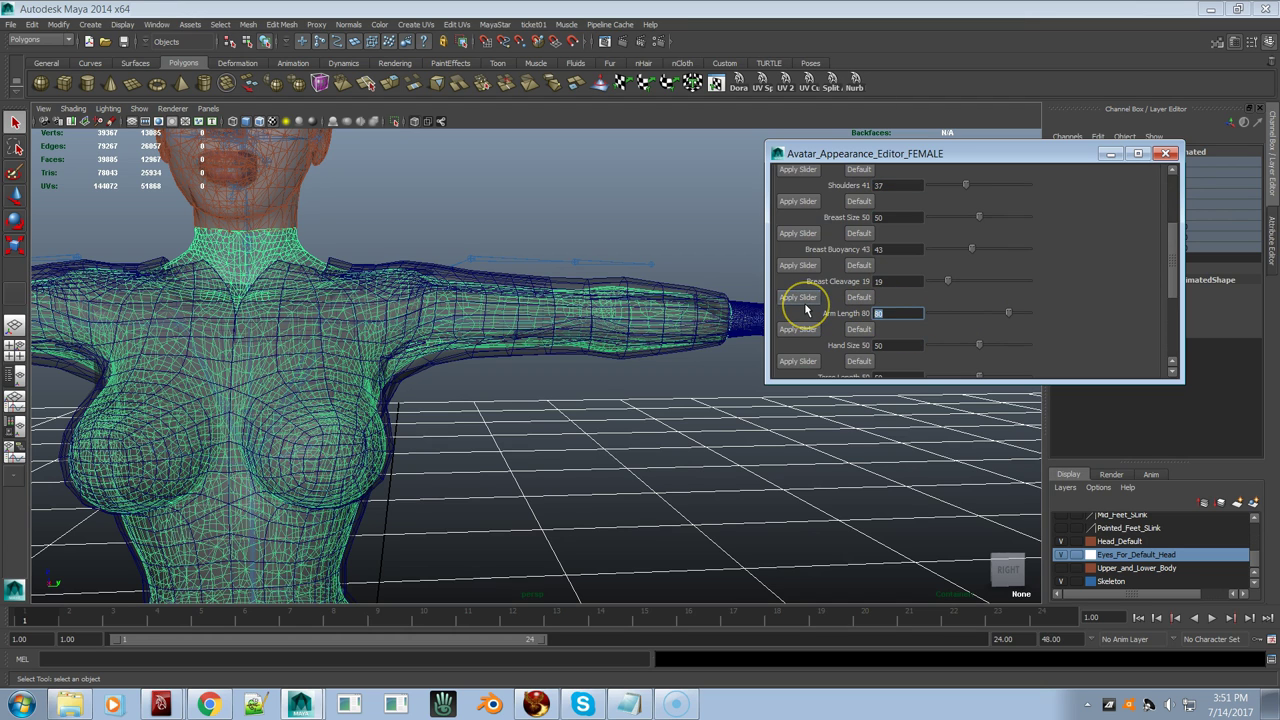
pyautogui.click(806, 304)
# Step: Following the slider notes, set Leg Muscles to 45 and Butt Size to 31, and recheck the notes
pyautogui.hotkey('alt', 'Tab')
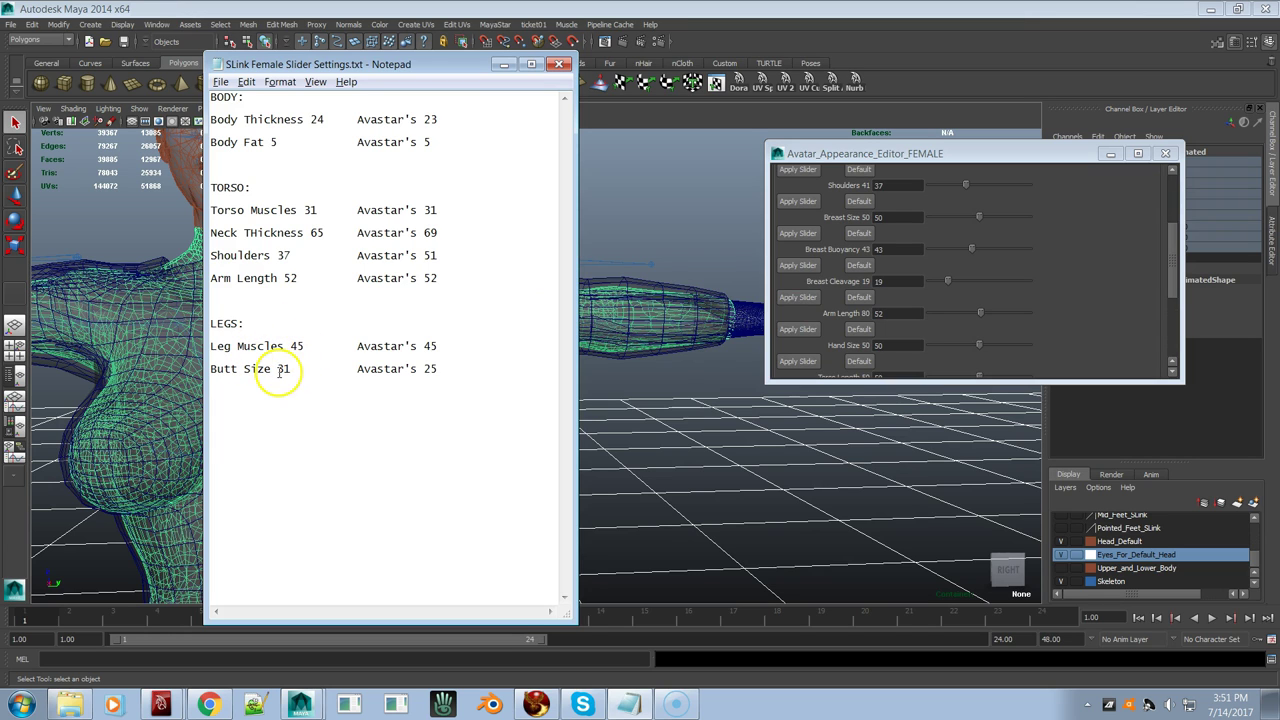
pyautogui.click(803, 257)
pyautogui.scroll(3, 878, 245)
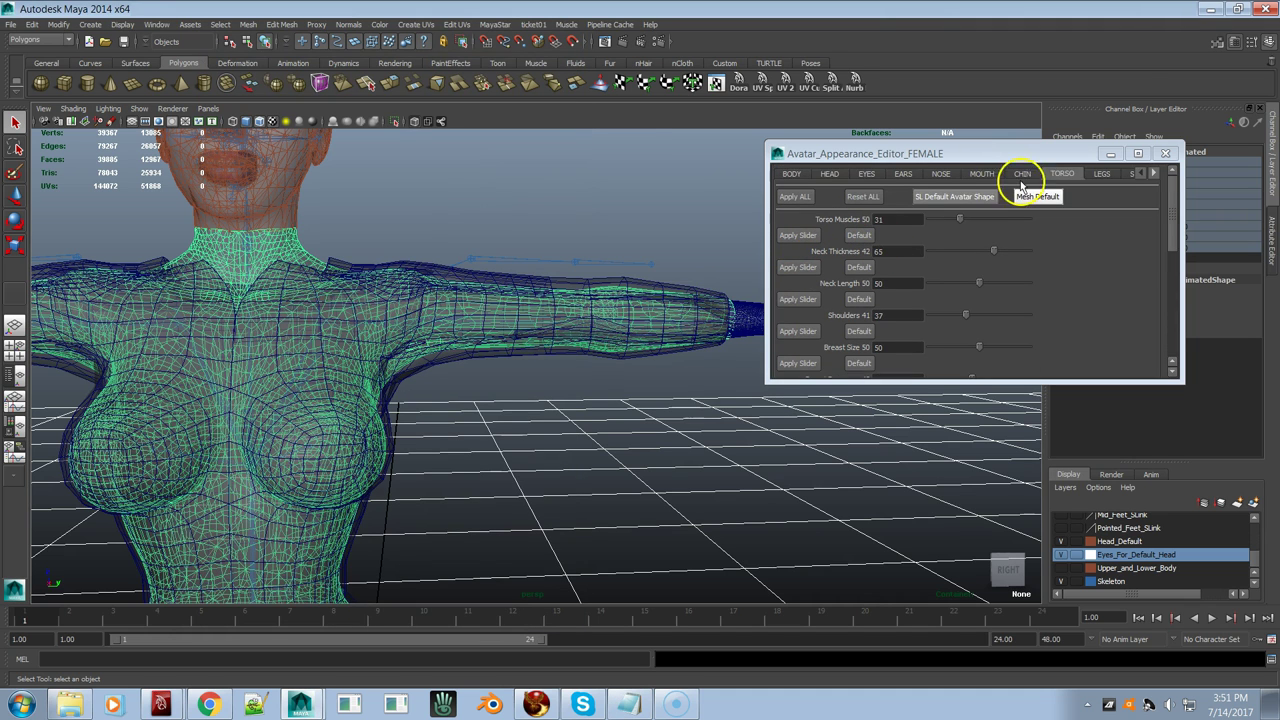
pyautogui.click(1103, 175)
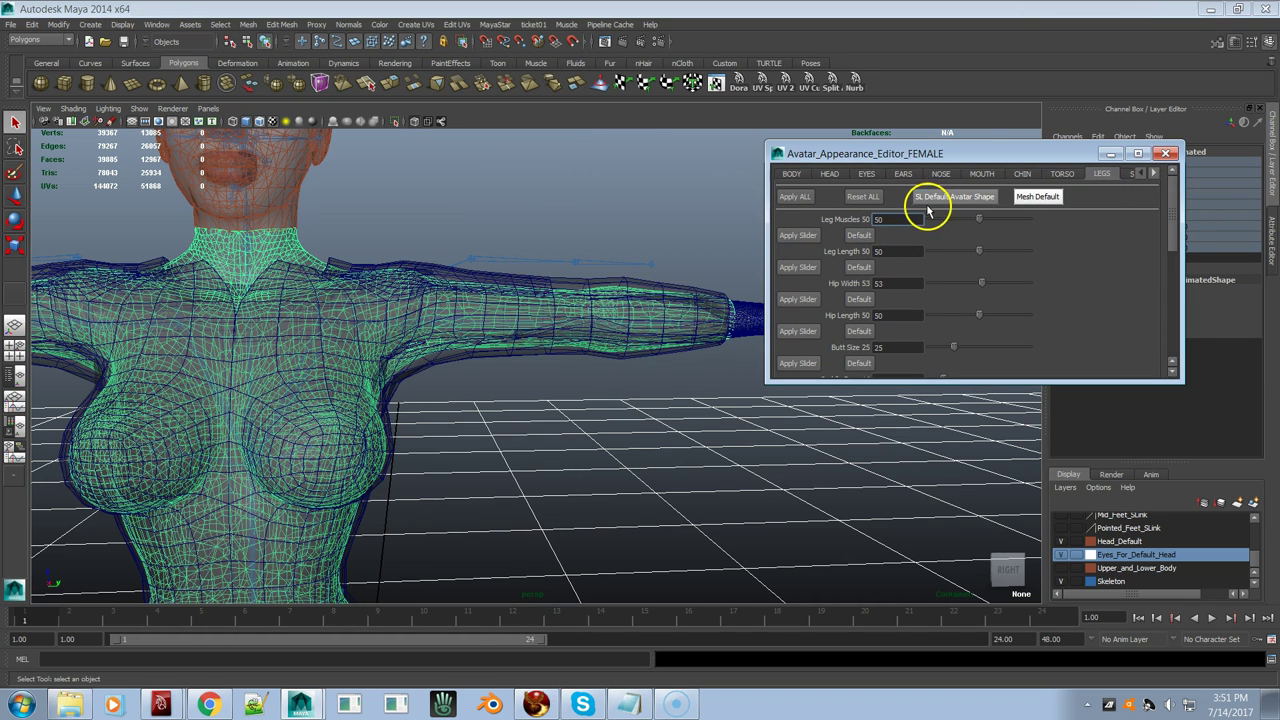
pyautogui.moveTo(889, 218); pyautogui.dragTo(848, 219)
pyautogui.click(889, 347)
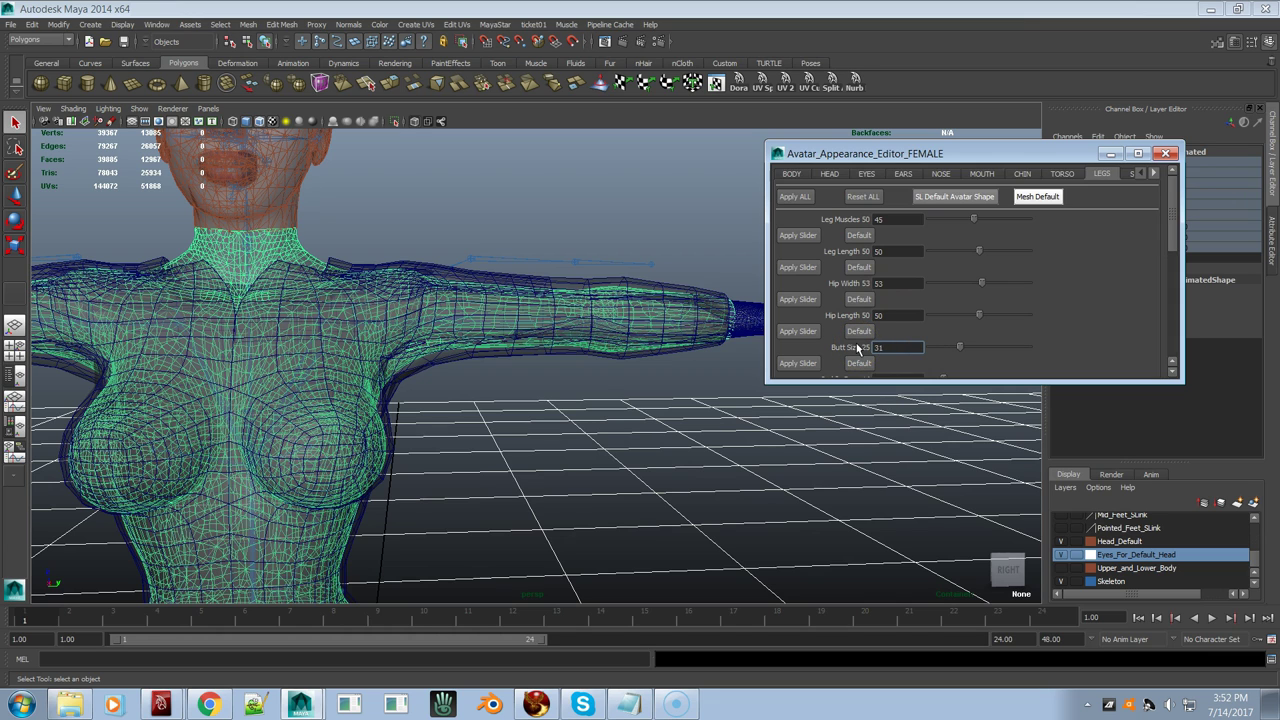
pyautogui.hotkey('alt', 'Tab')
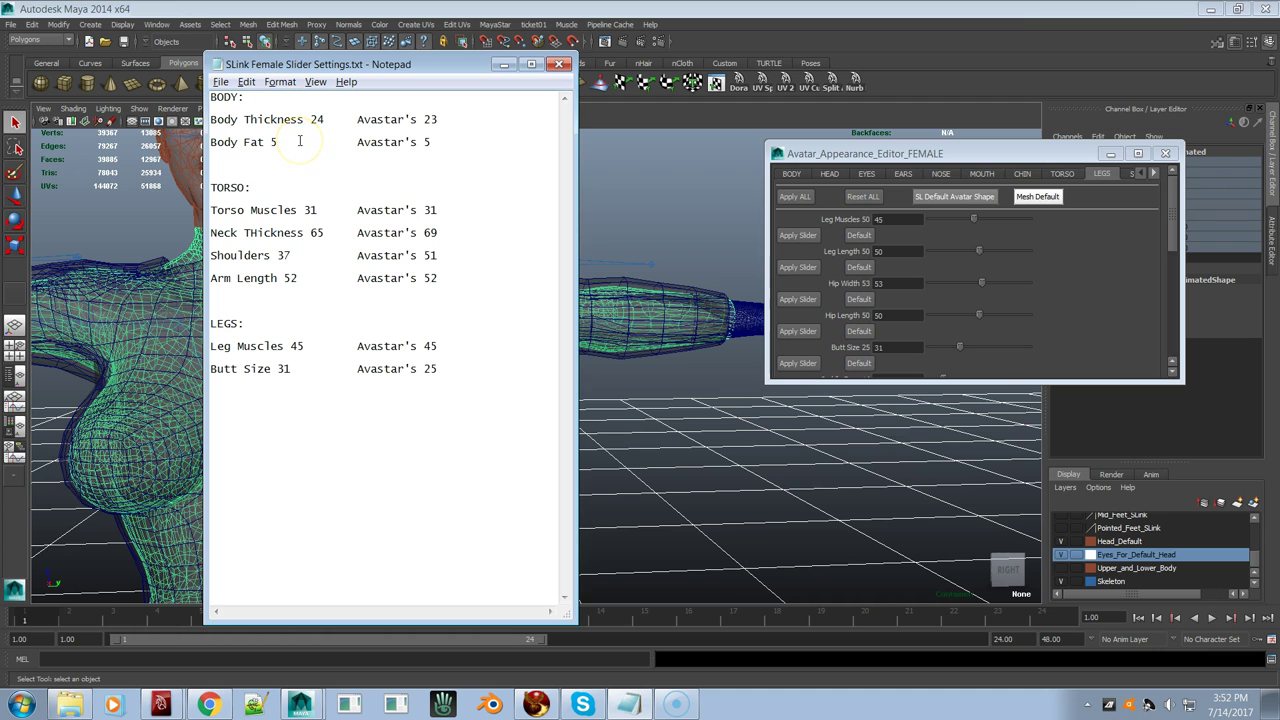
pyautogui.click(603, 197)
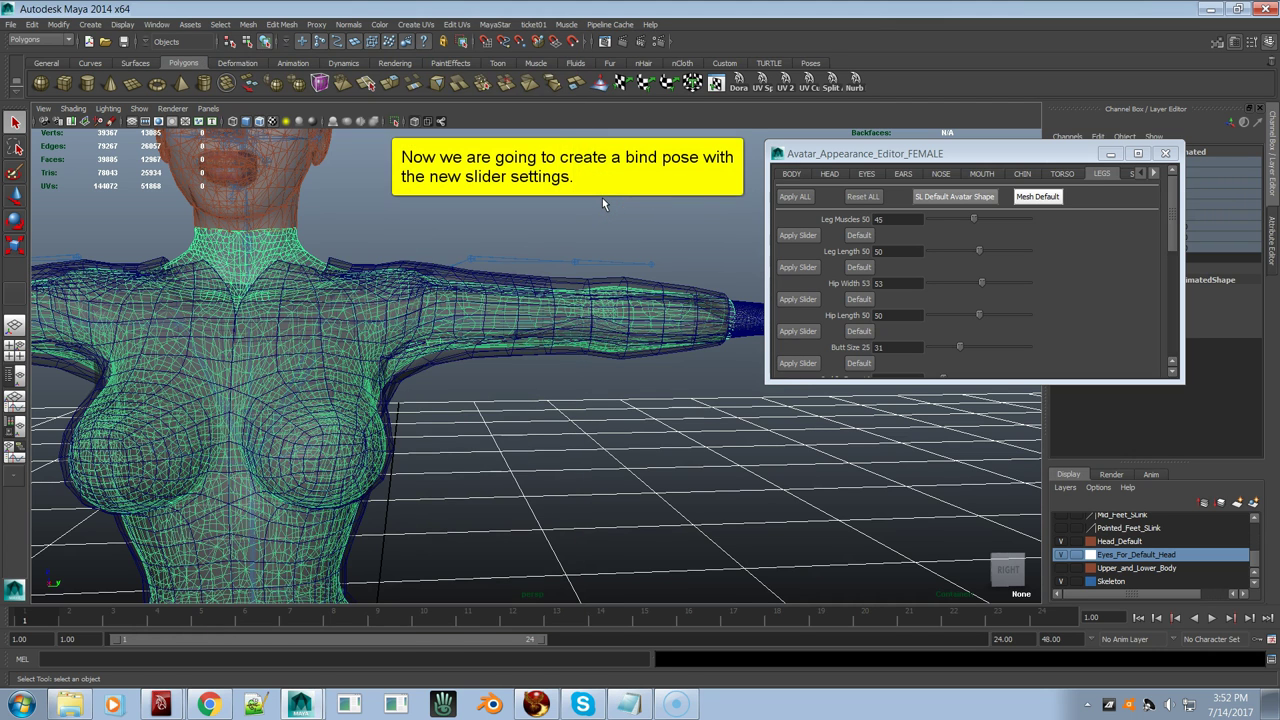
# Step: Create a custom bind pose from the avatar's current slider settings with MayaStar's Skin Weight Tools
pyautogui.click(500, 26)
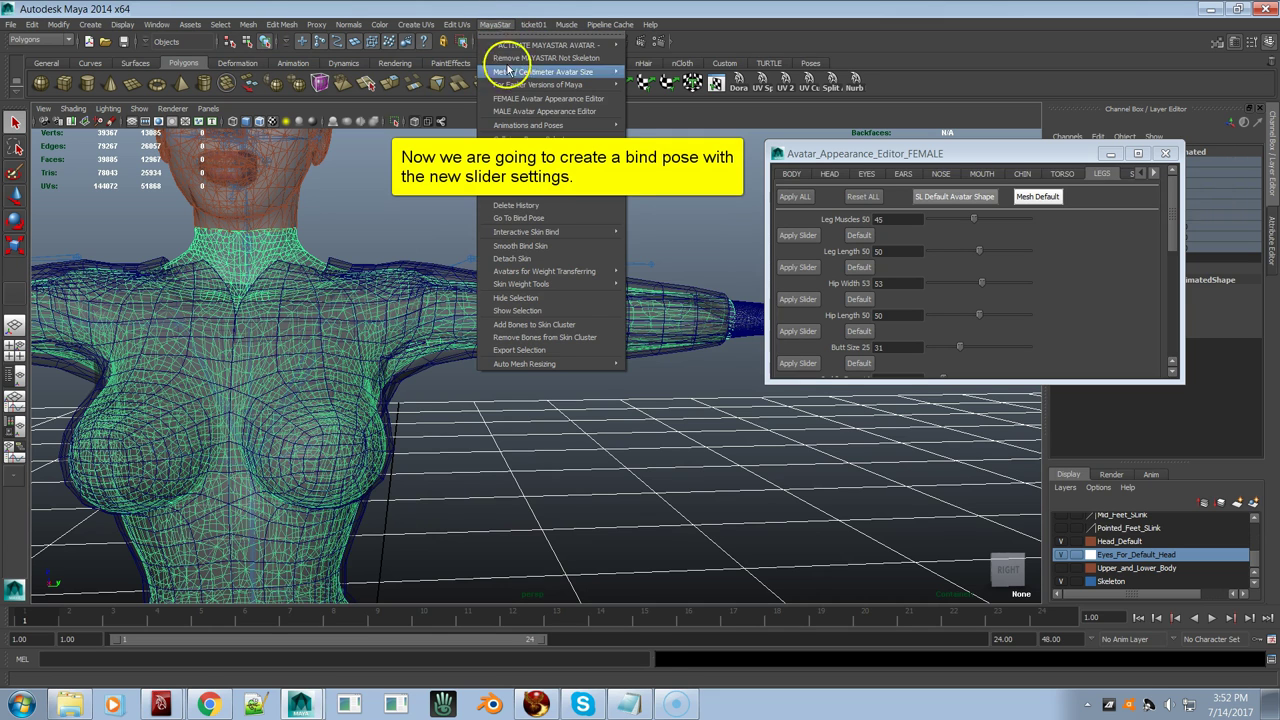
pyautogui.moveTo(577, 288)
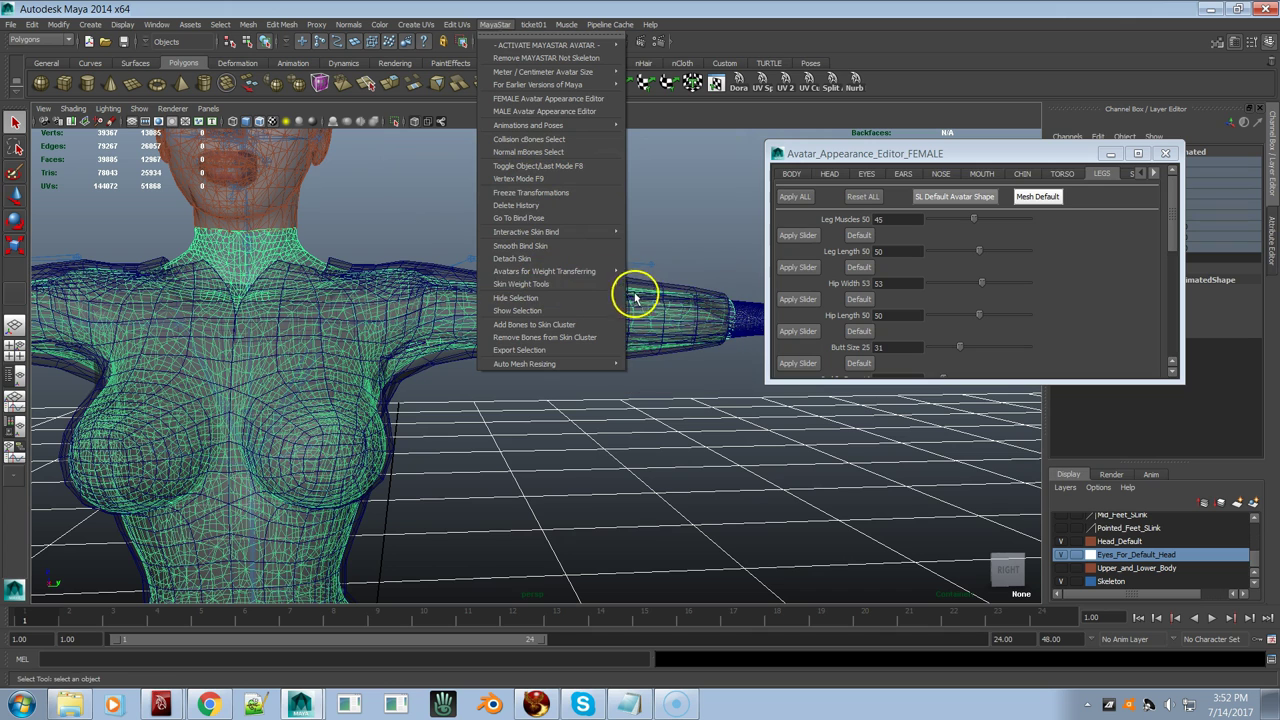
pyautogui.moveTo(693, 390)
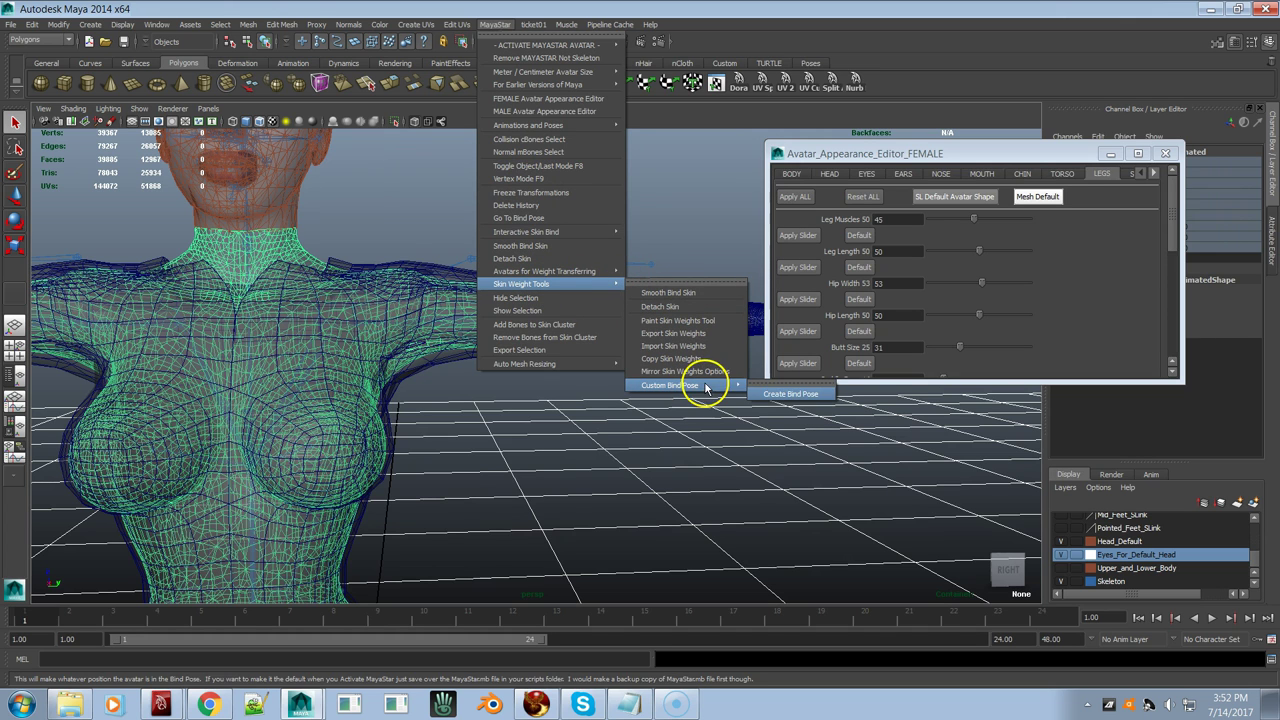
pyautogui.click(790, 394)
pyautogui.keyDown('alt'); pyautogui.moveTo(712, 448); pyautogui.dragTo(464, 424); pyautogui.keyUp('alt')
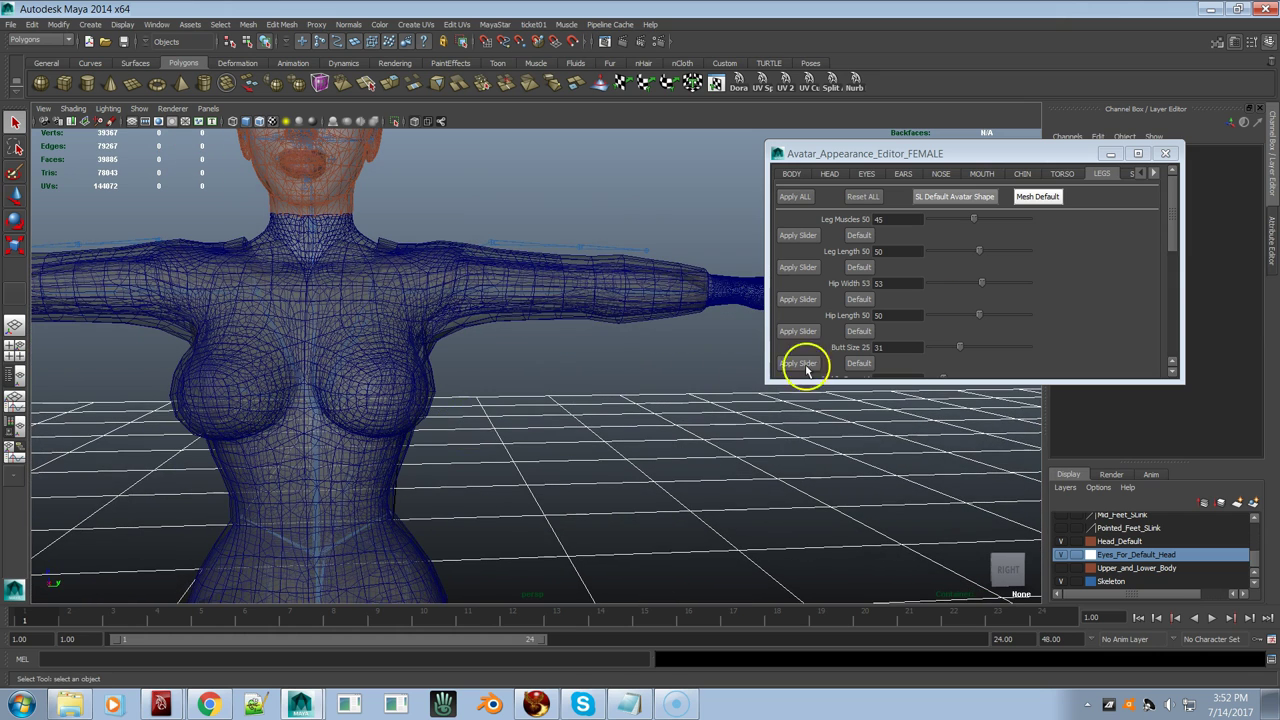
# Step: Compare the Mesh Default shape with the new Bind Pose on the avatar, applying Bind Pose last
pyautogui.click(1134, 176)
pyautogui.click(958, 202)
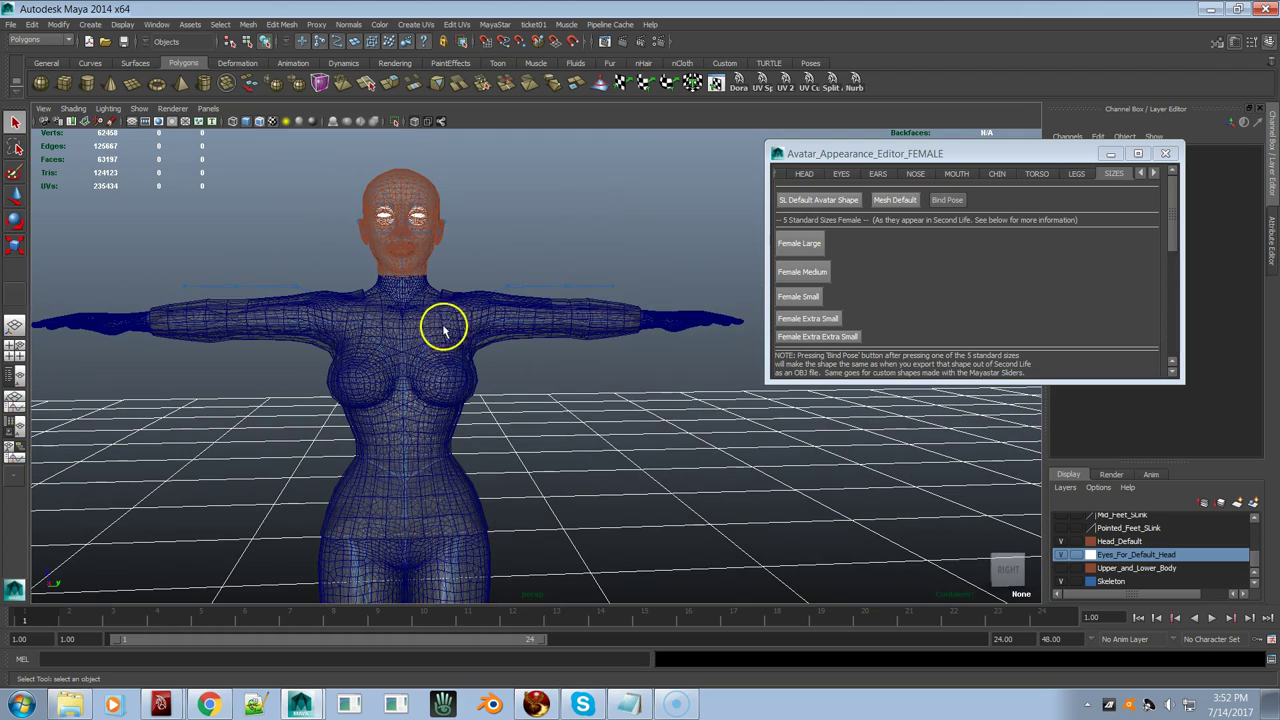
pyautogui.click(912, 204)
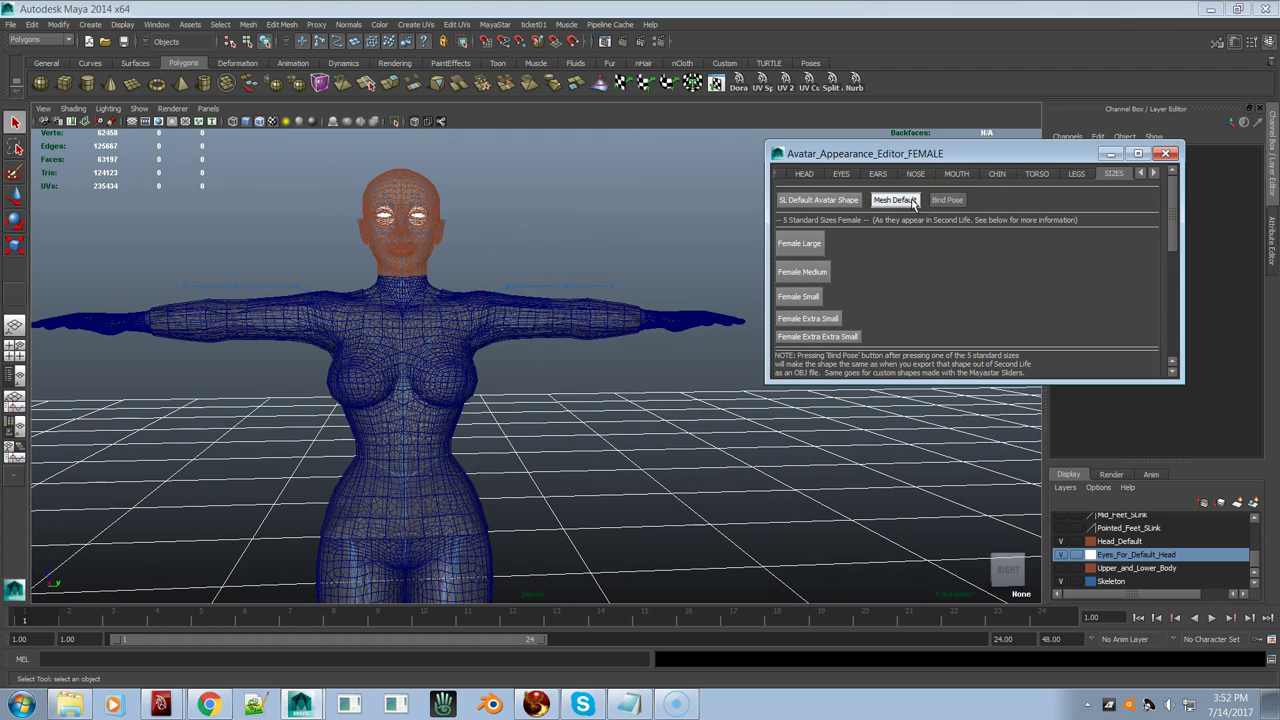
pyautogui.keyDown('alt'); pyautogui.moveTo(534, 329); pyautogui.dragTo(531, 330); pyautogui.keyUp('alt')
pyautogui.scroll(3, 531, 330)
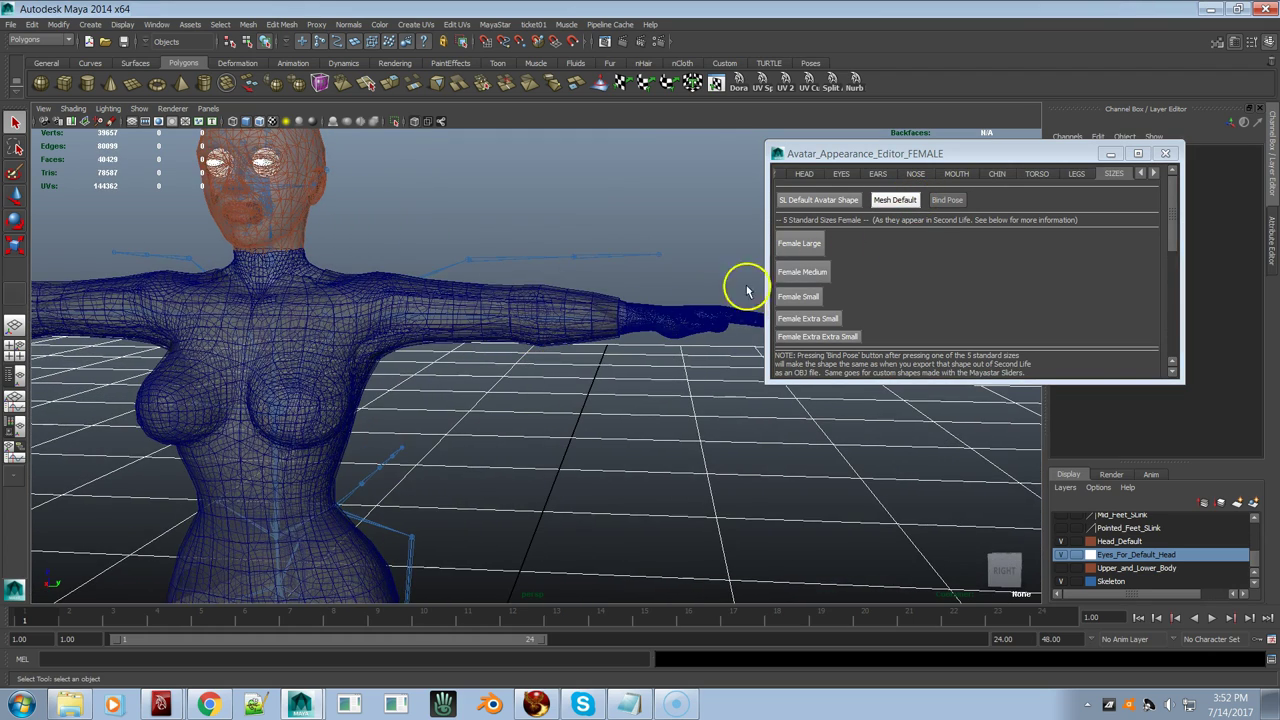
pyautogui.click(949, 201)
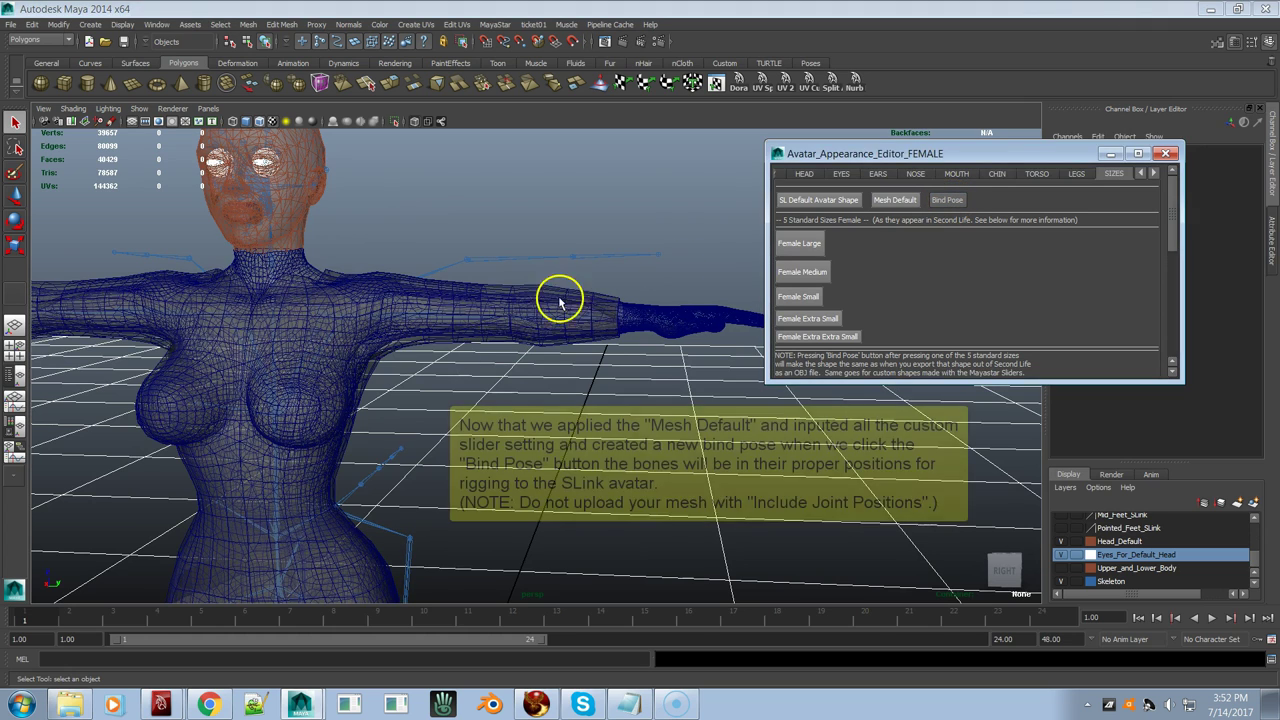
pyautogui.scroll(3, 443, 343)
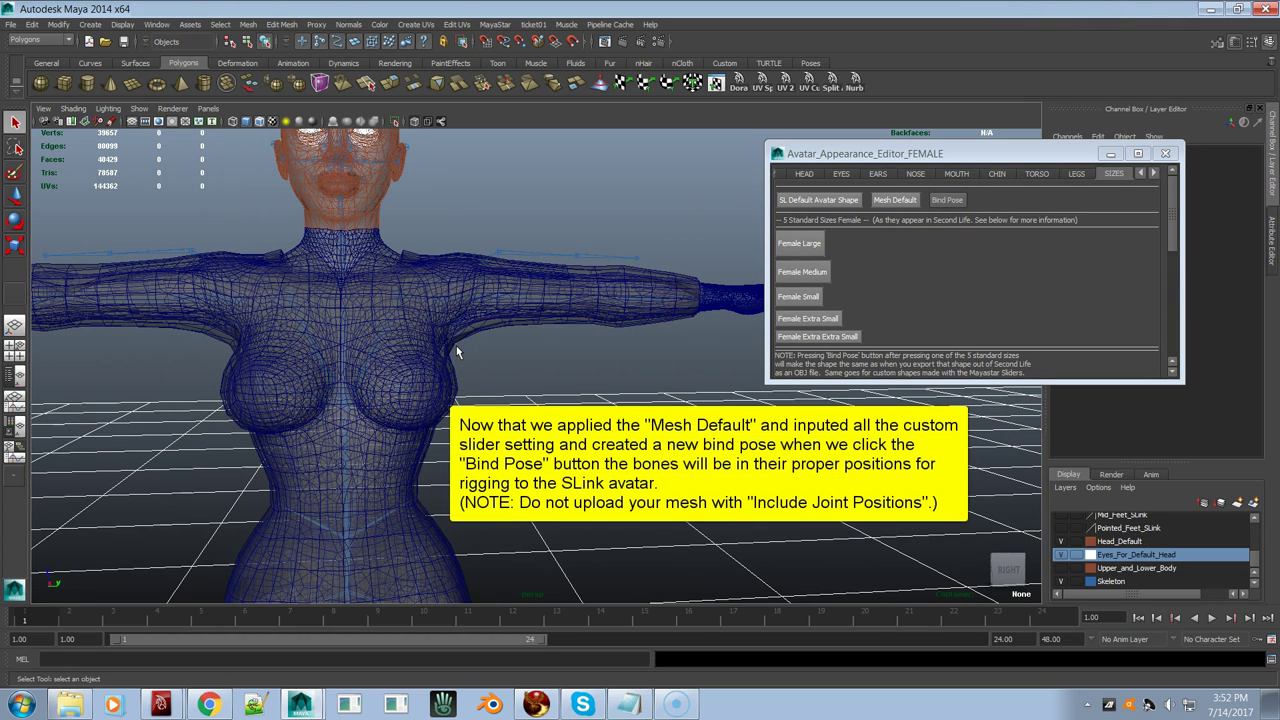
pyautogui.click(893, 202)
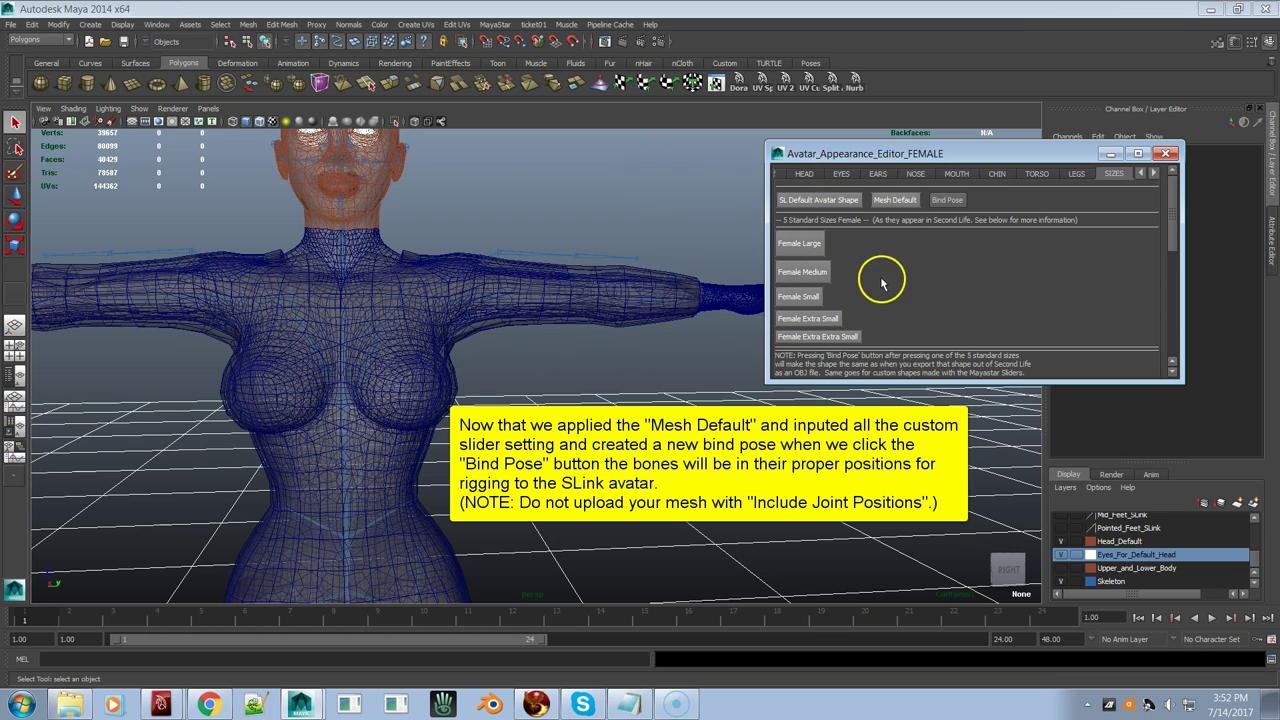
pyautogui.click(496, 25)
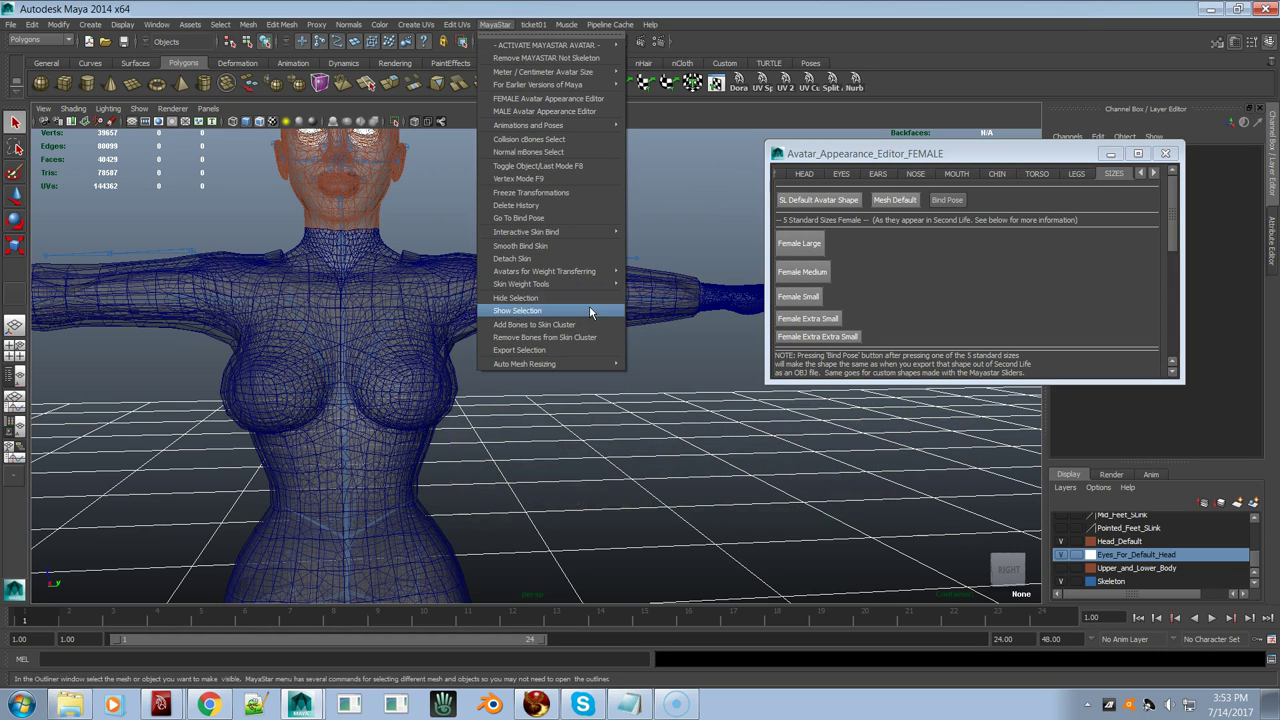
pyautogui.moveTo(600, 284)
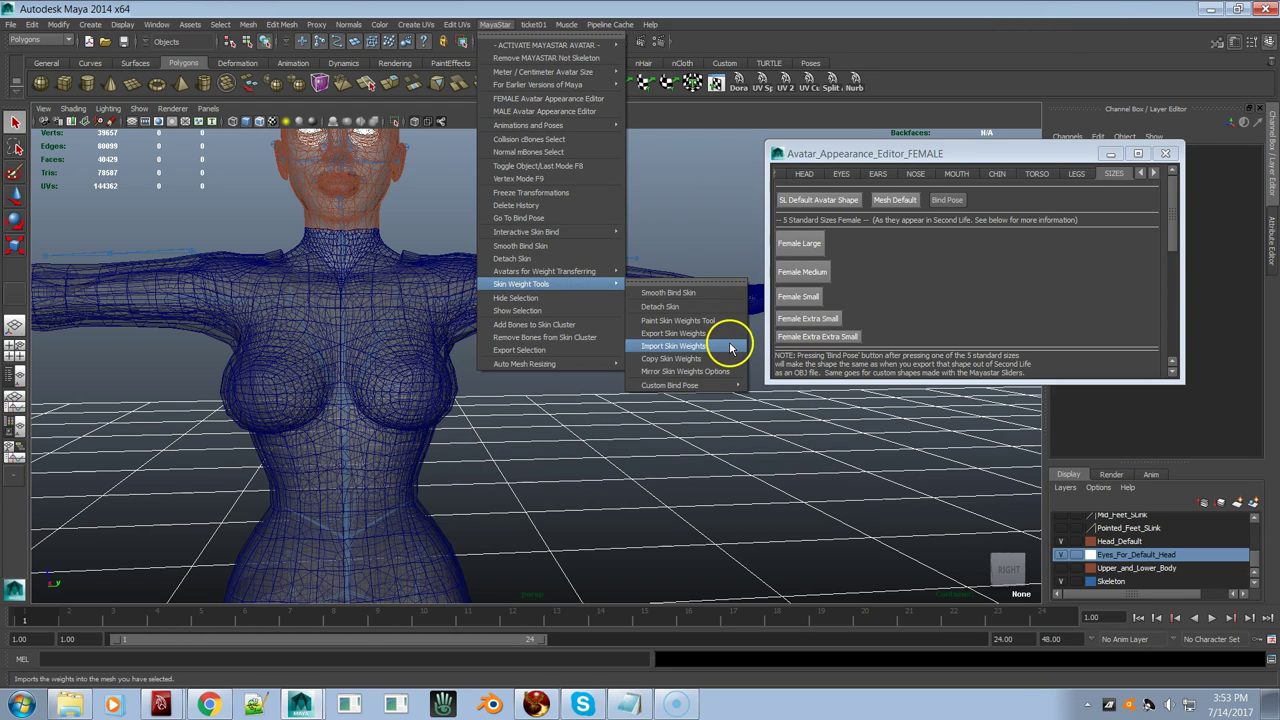
pyautogui.moveTo(735, 385)
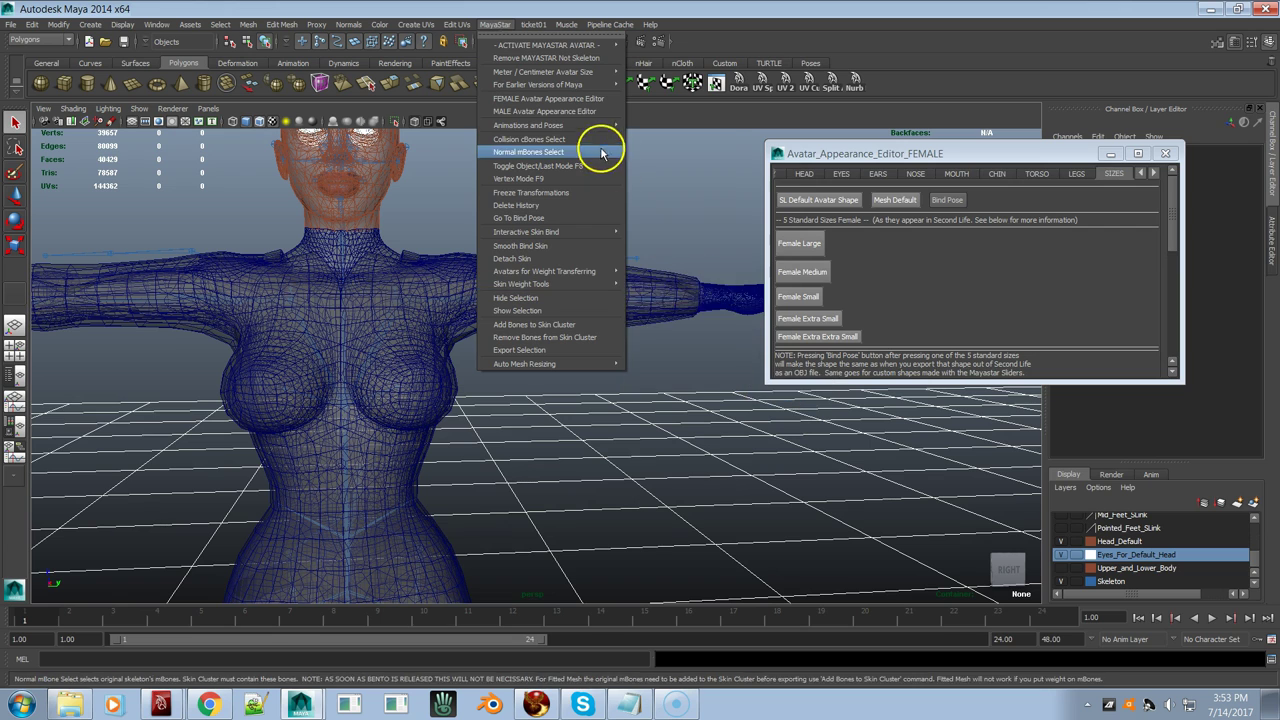
pyautogui.moveTo(598, 130)
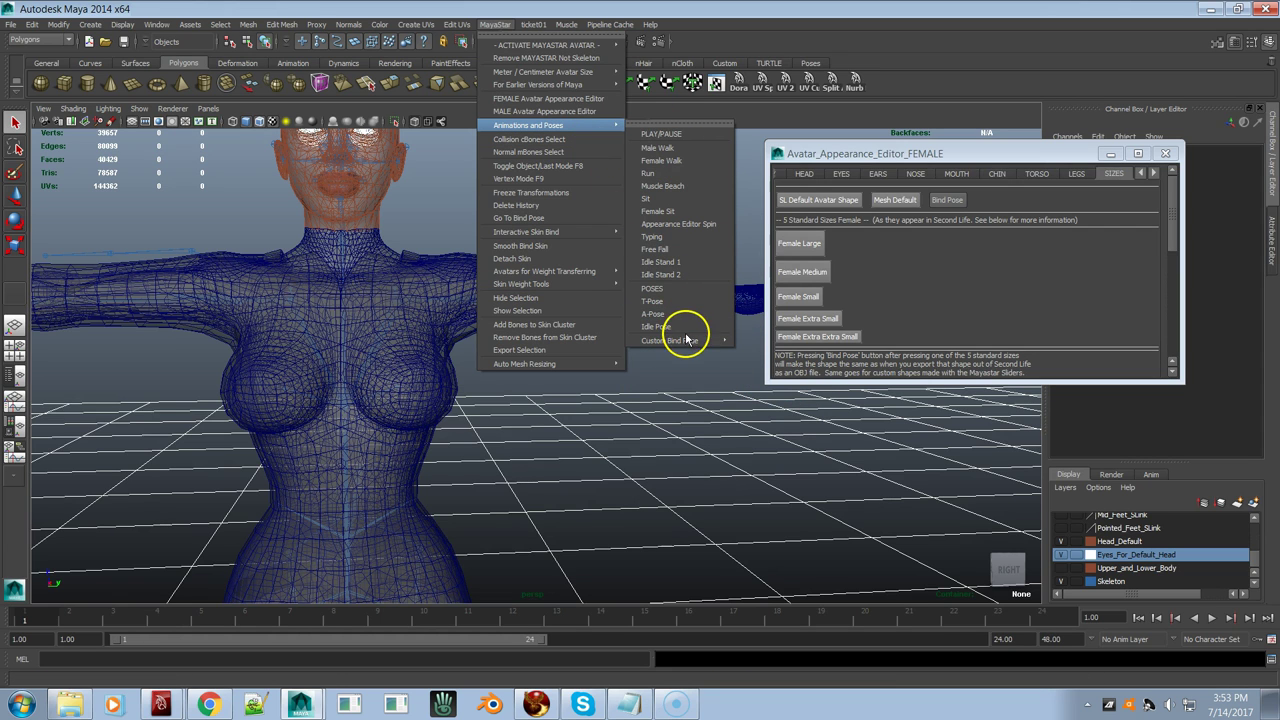
pyautogui.moveTo(680, 340)
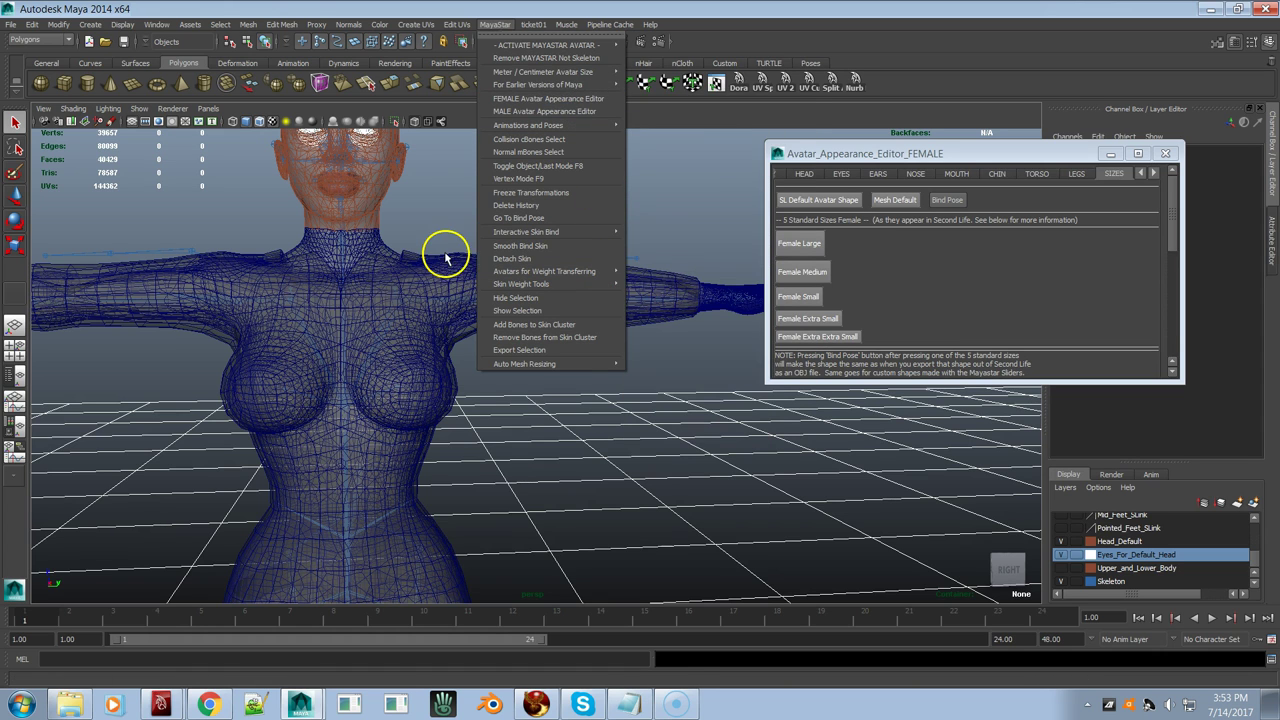
pyautogui.click(860, 115)
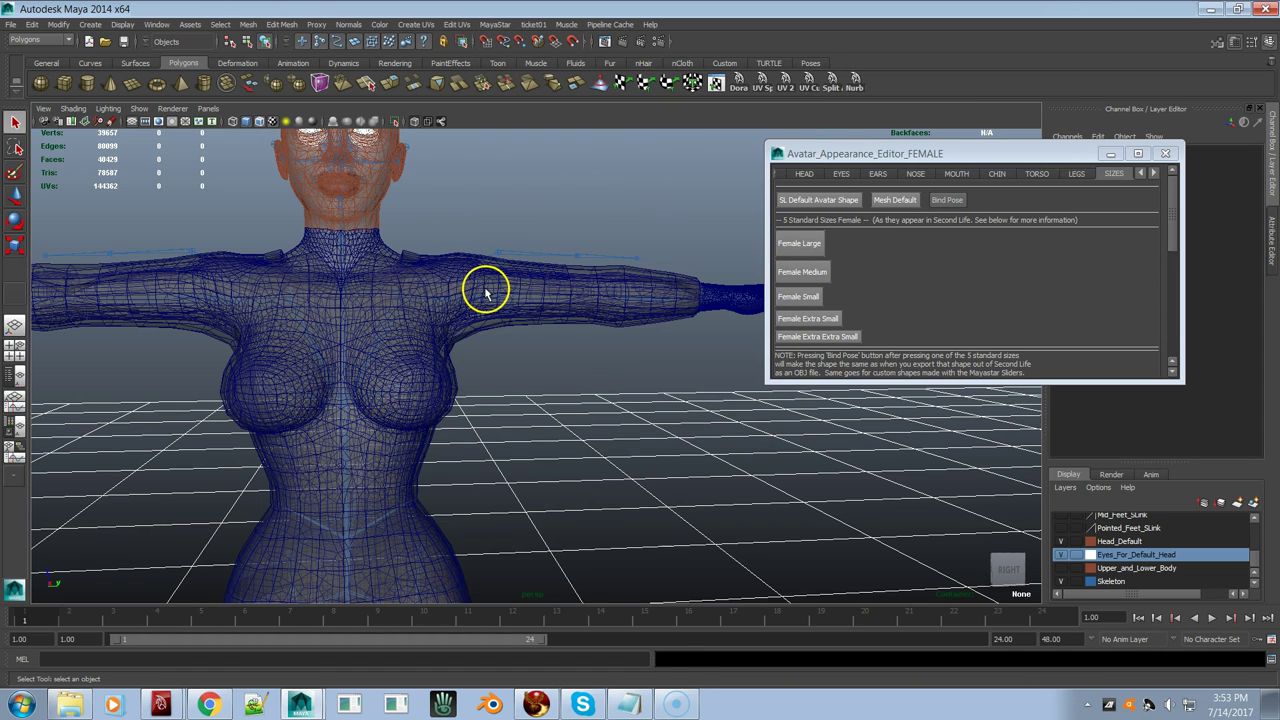
# Step: Open the Outliner and select the entire skeleton hierarchy under mPelvis
pyautogui.keyDown('alt'); pyautogui.moveTo(497, 302); pyautogui.dragTo(443, 306, button='right'); pyautogui.keyUp('alt')
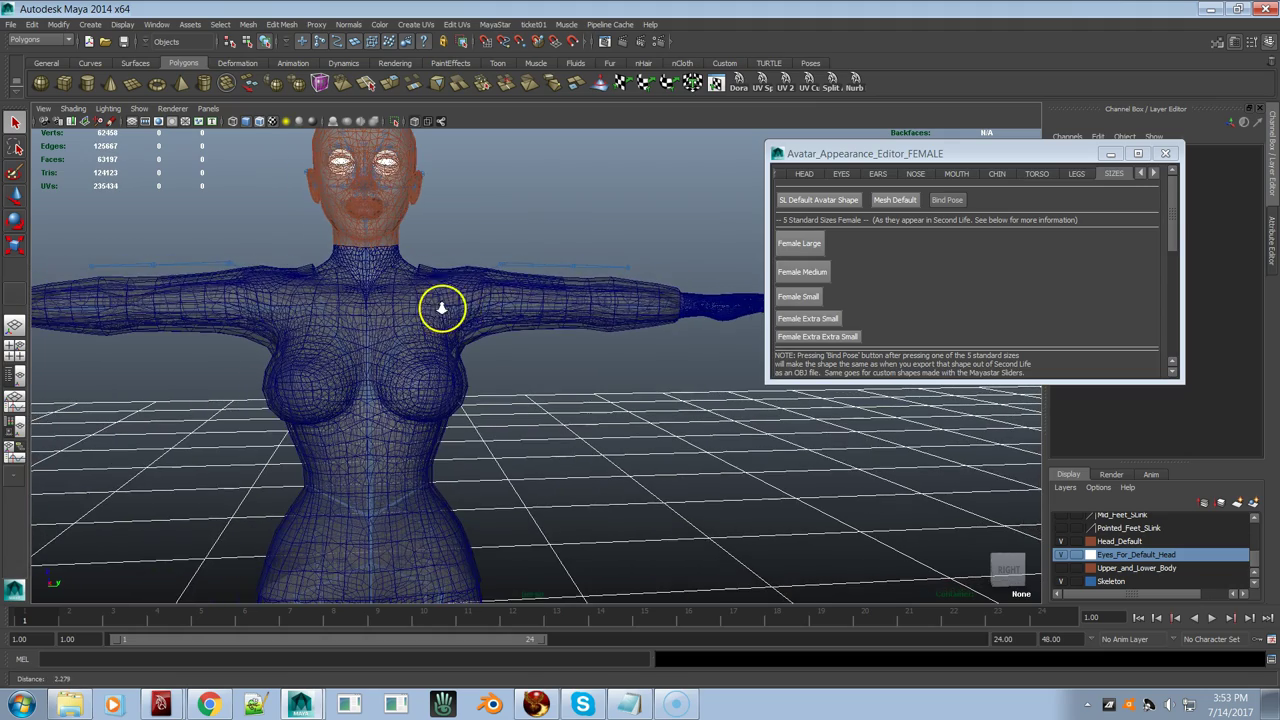
pyautogui.keyDown('alt'); pyautogui.moveTo(526, 309); pyautogui.dragTo(597, 277, button='middle'); pyautogui.keyUp('alt')
pyautogui.keyDown('alt'); pyautogui.moveTo(597, 277); pyautogui.dragTo(524, 297); pyautogui.keyUp('alt')
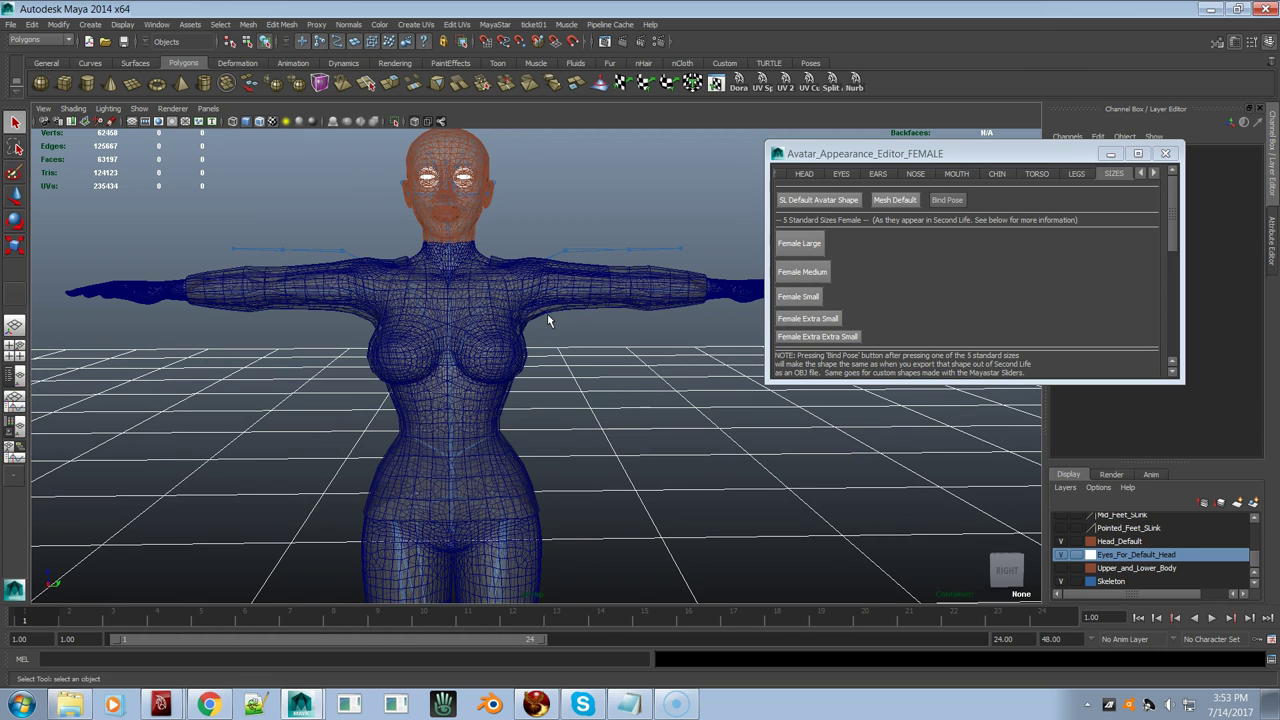
pyautogui.click(156, 25)
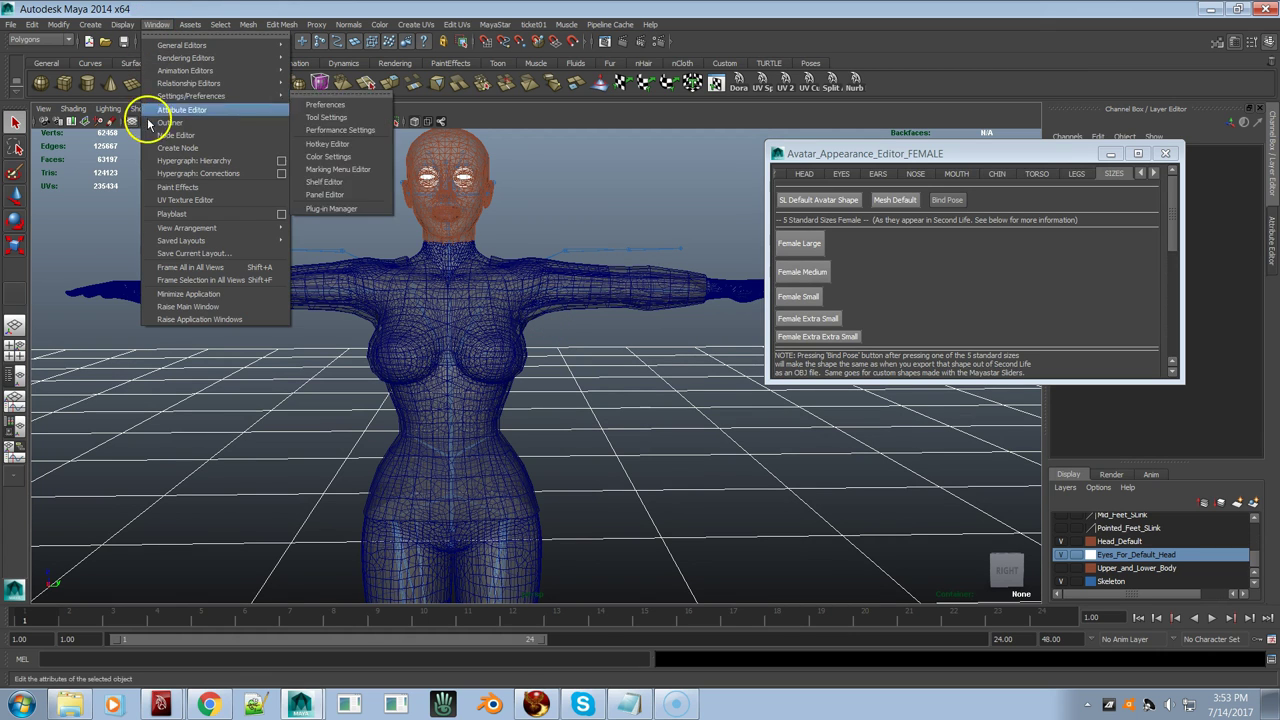
pyautogui.click(166, 121)
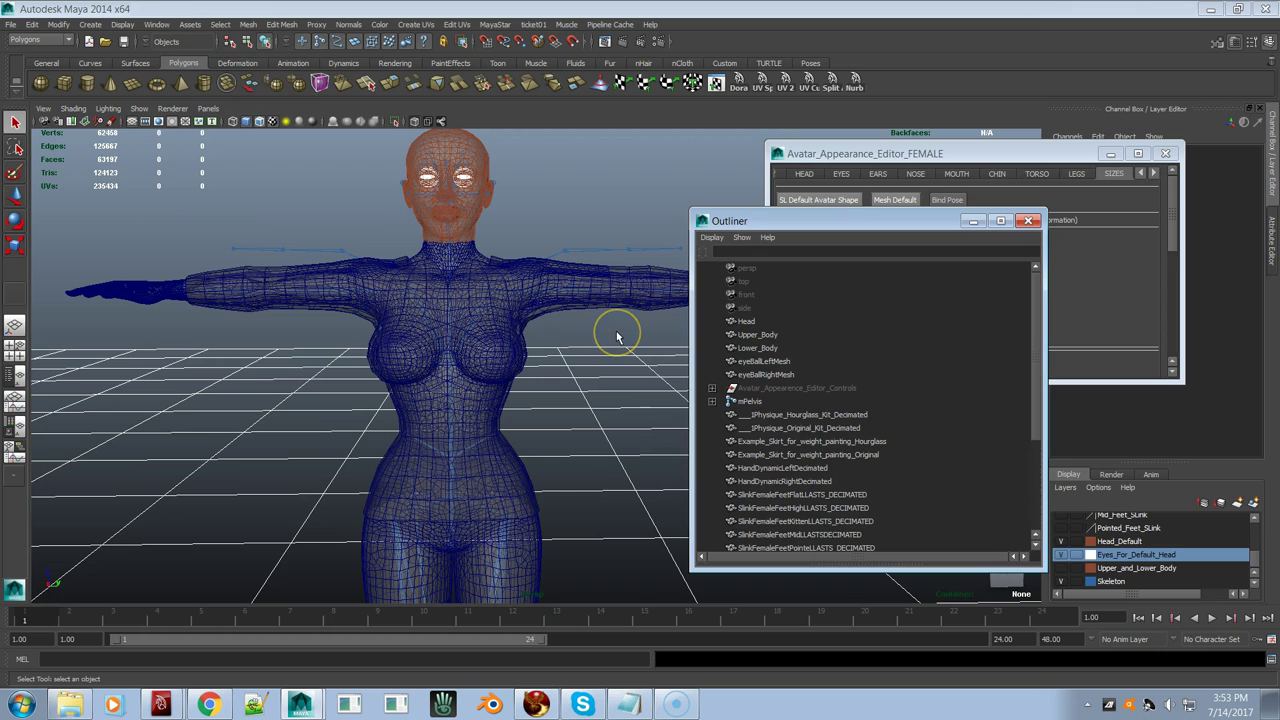
pyautogui.click(750, 402)
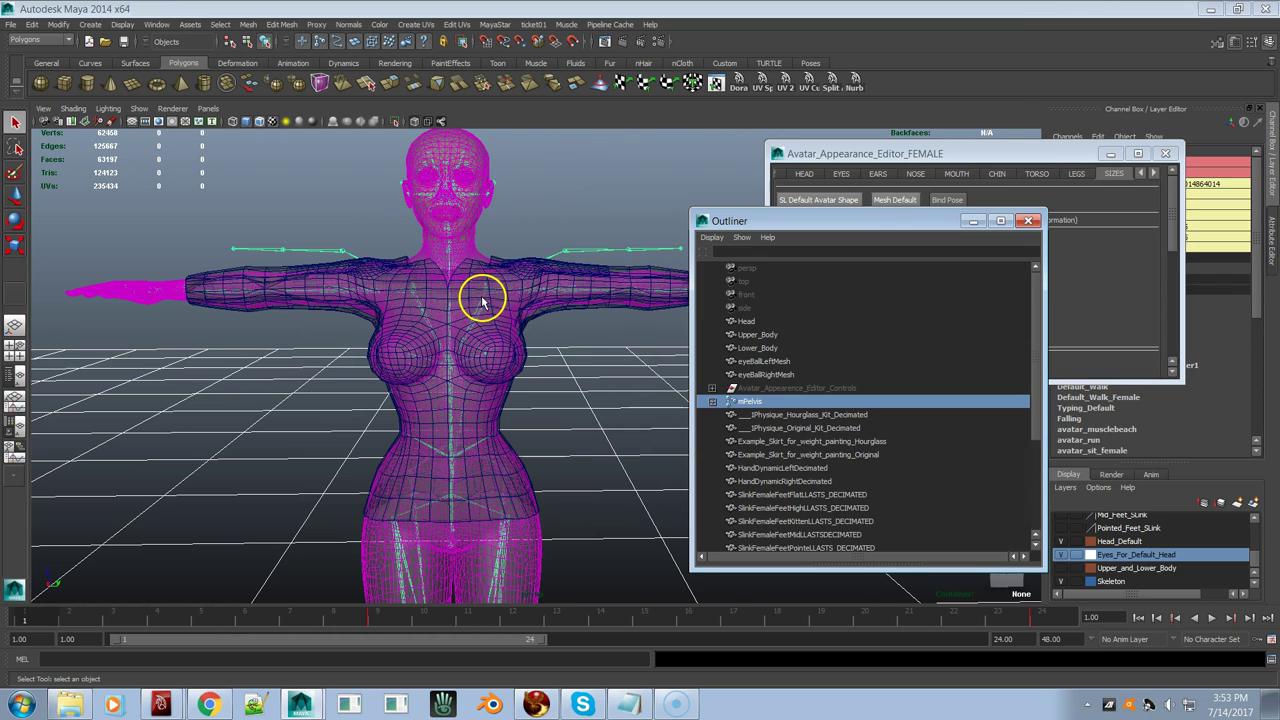
pyautogui.rightClick(552, 192)
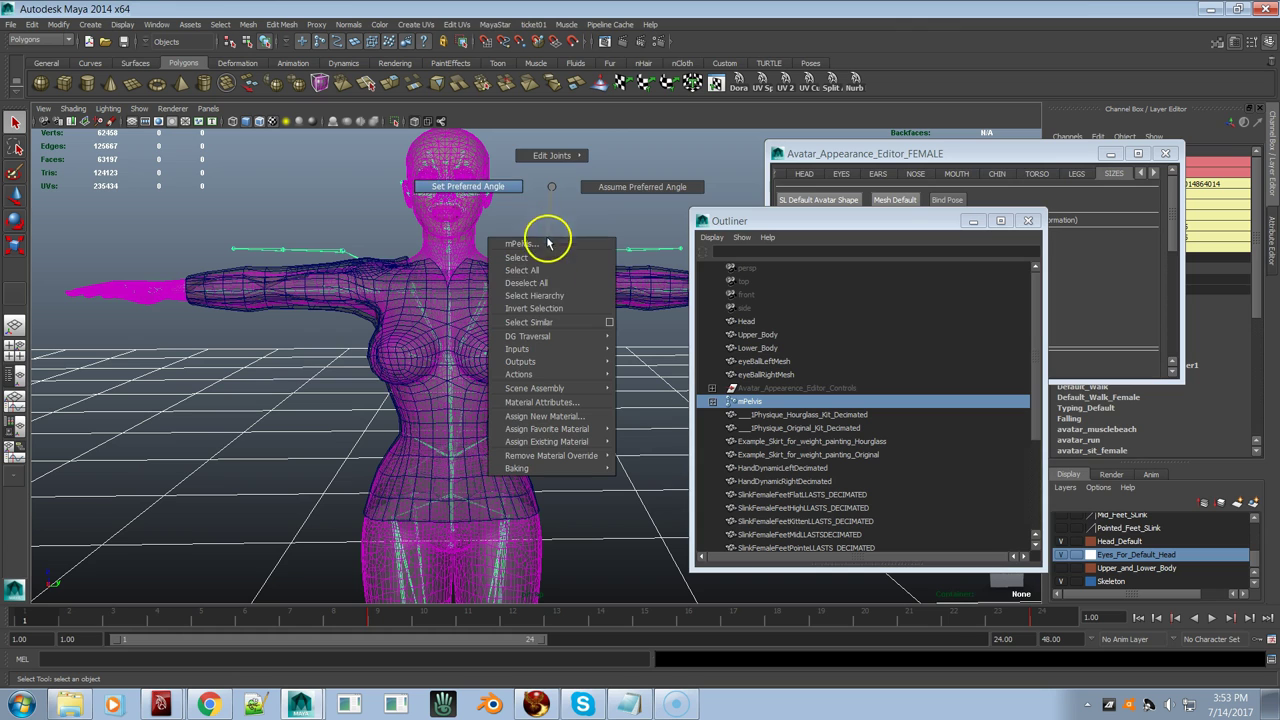
pyautogui.click(540, 297)
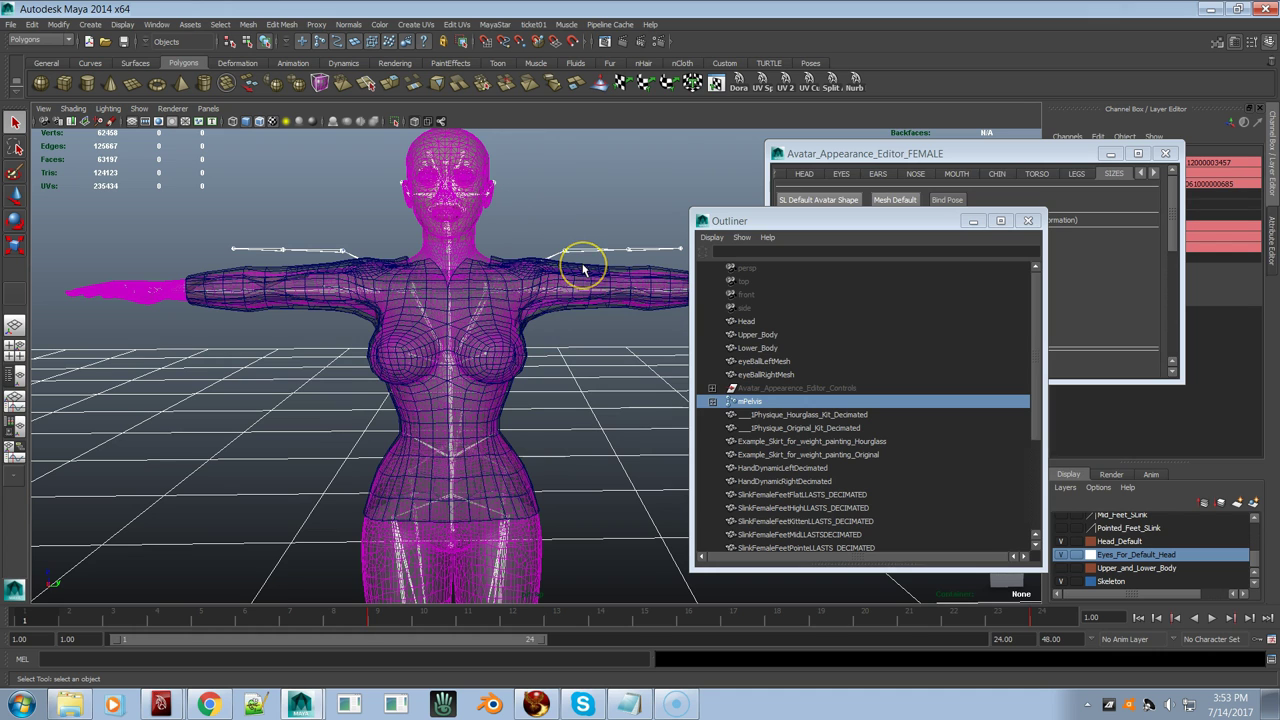
# Step: Add the SLINK_Hourglass_Test_Top_Tight_2:shell3 top mesh to the selected bones and check it in the Outliner
pyautogui.click(543, 343)
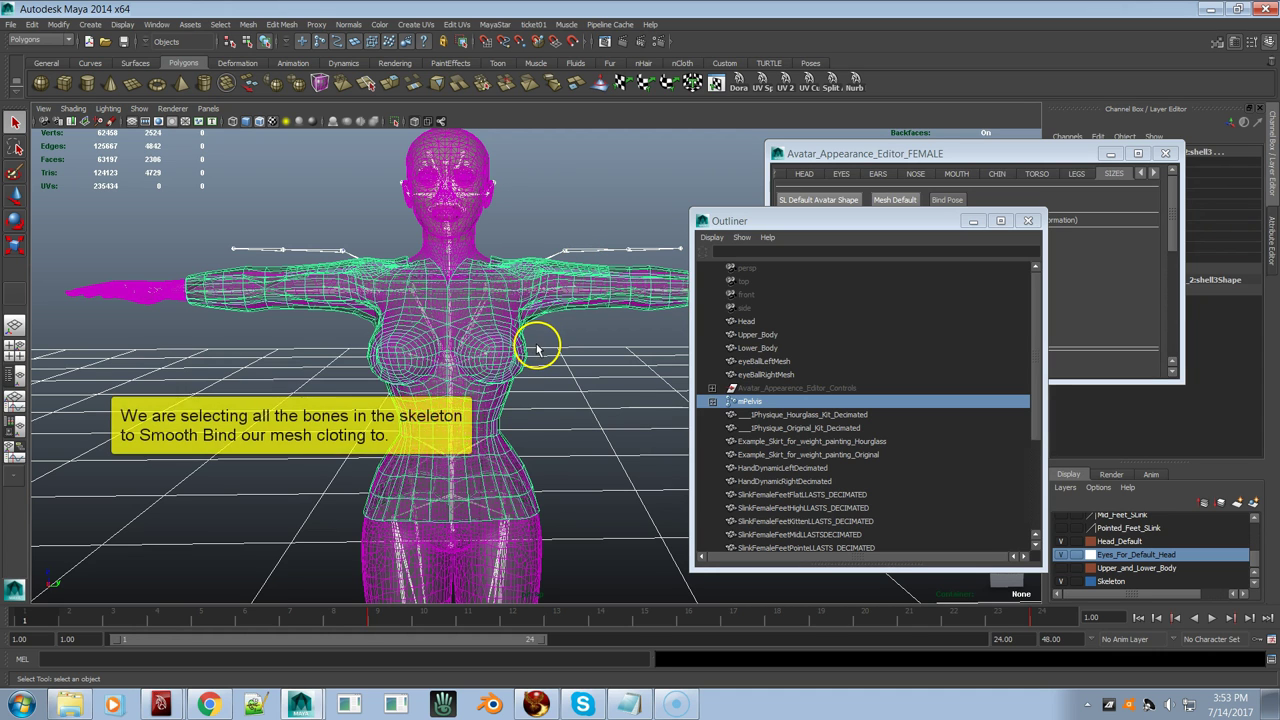
pyautogui.scroll(-4, 760, 410)
pyautogui.keyDown('ctrl'); pyautogui.click(757, 400); pyautogui.keyUp('ctrl')
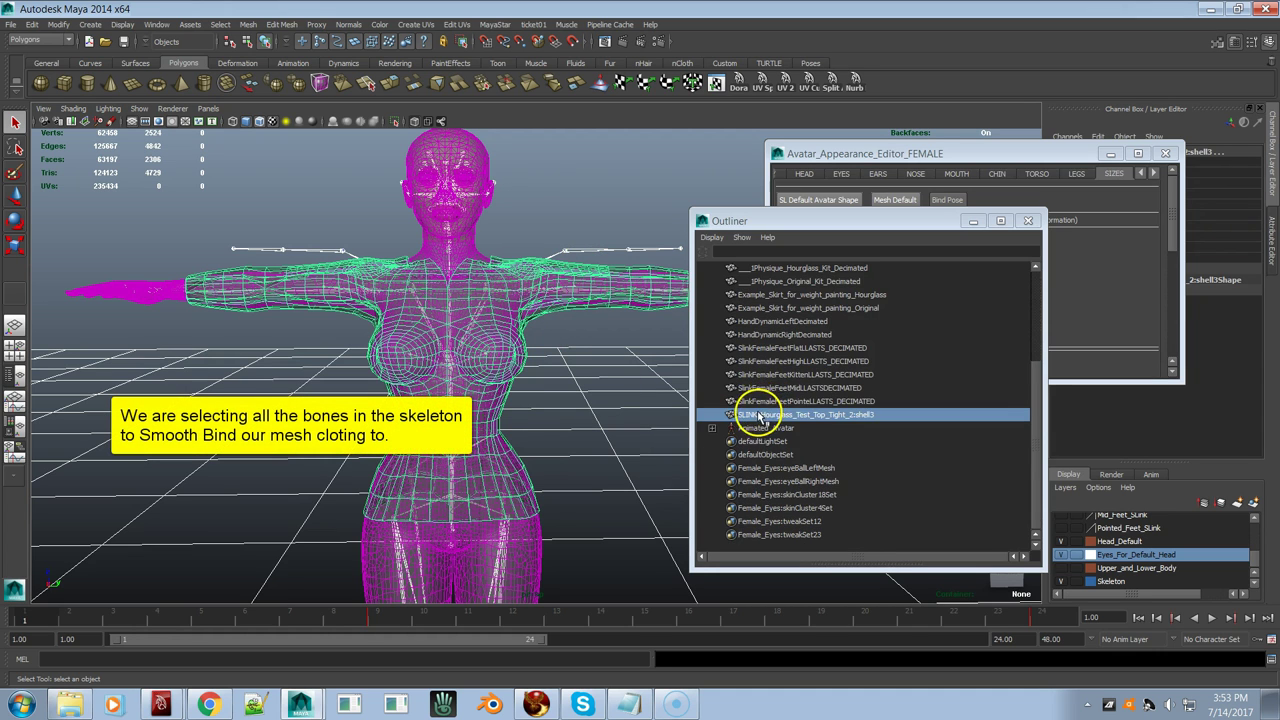
pyautogui.scroll(4, 604, 410)
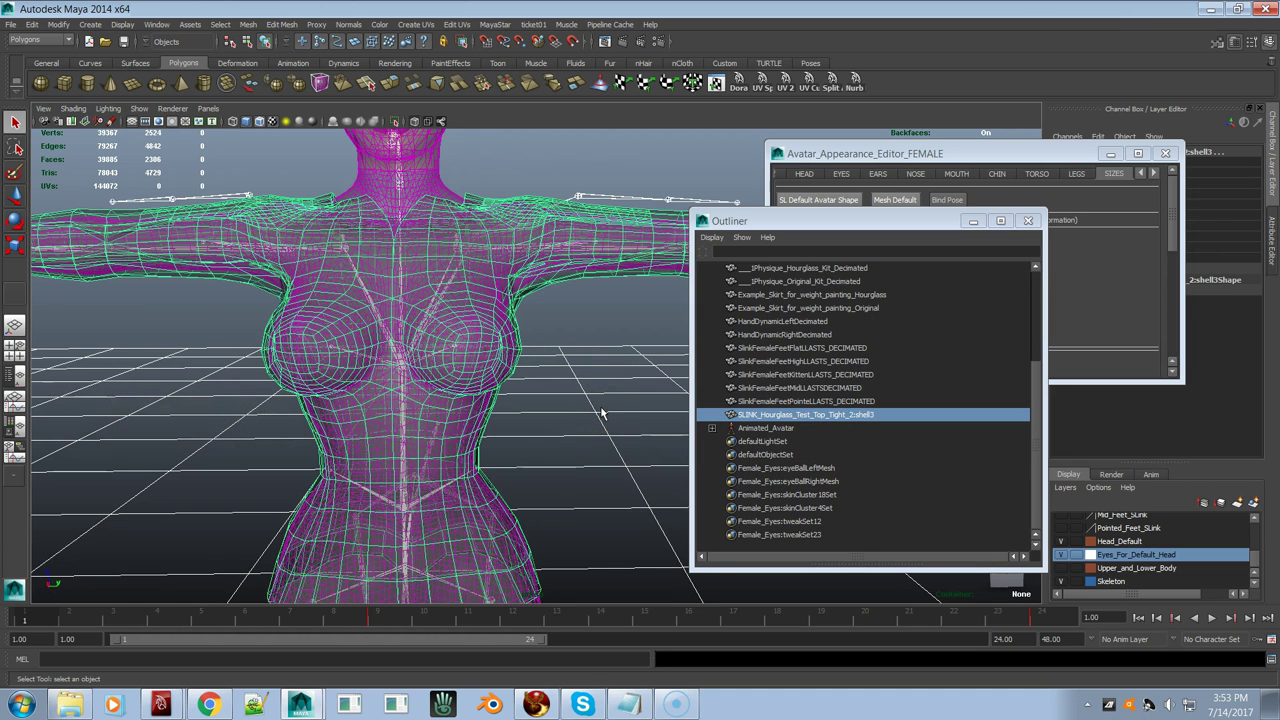
# Step: Open the MayaStar Smooth Bind options and keep the bind method at Closest distance and the skinning method at Classic Linear
pyautogui.scroll(4, 830, 370)
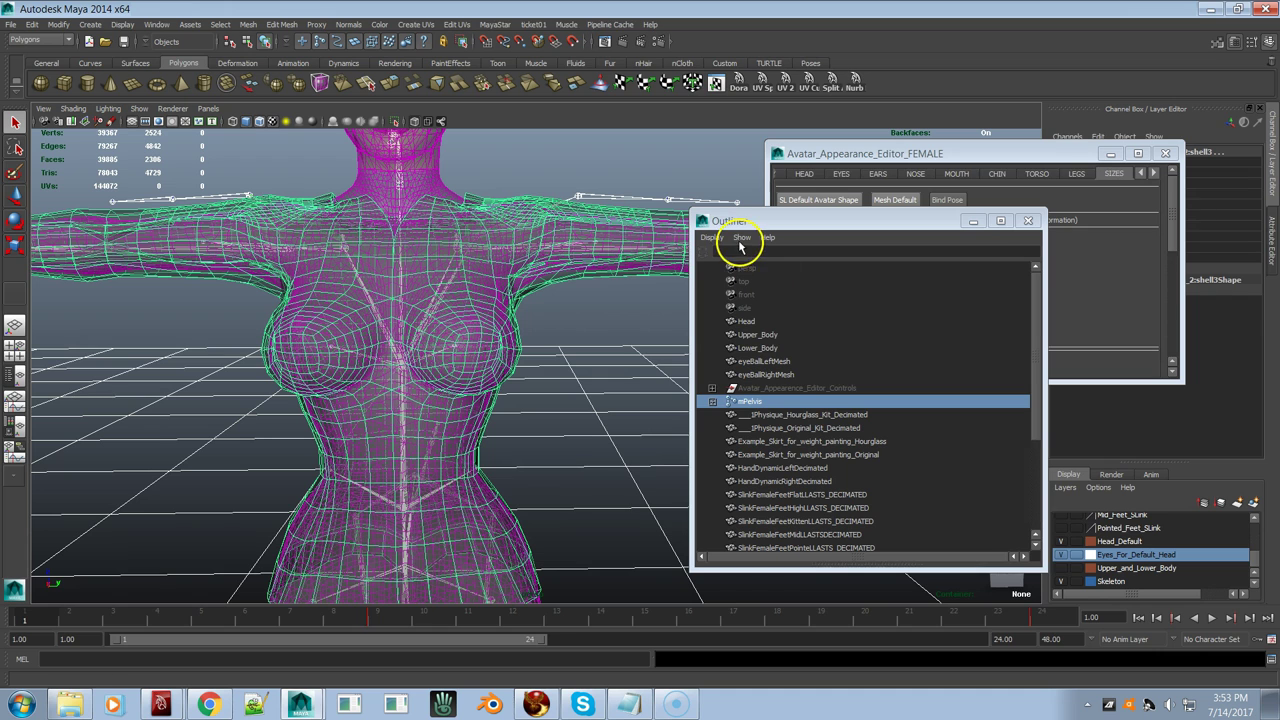
pyautogui.click(494, 26)
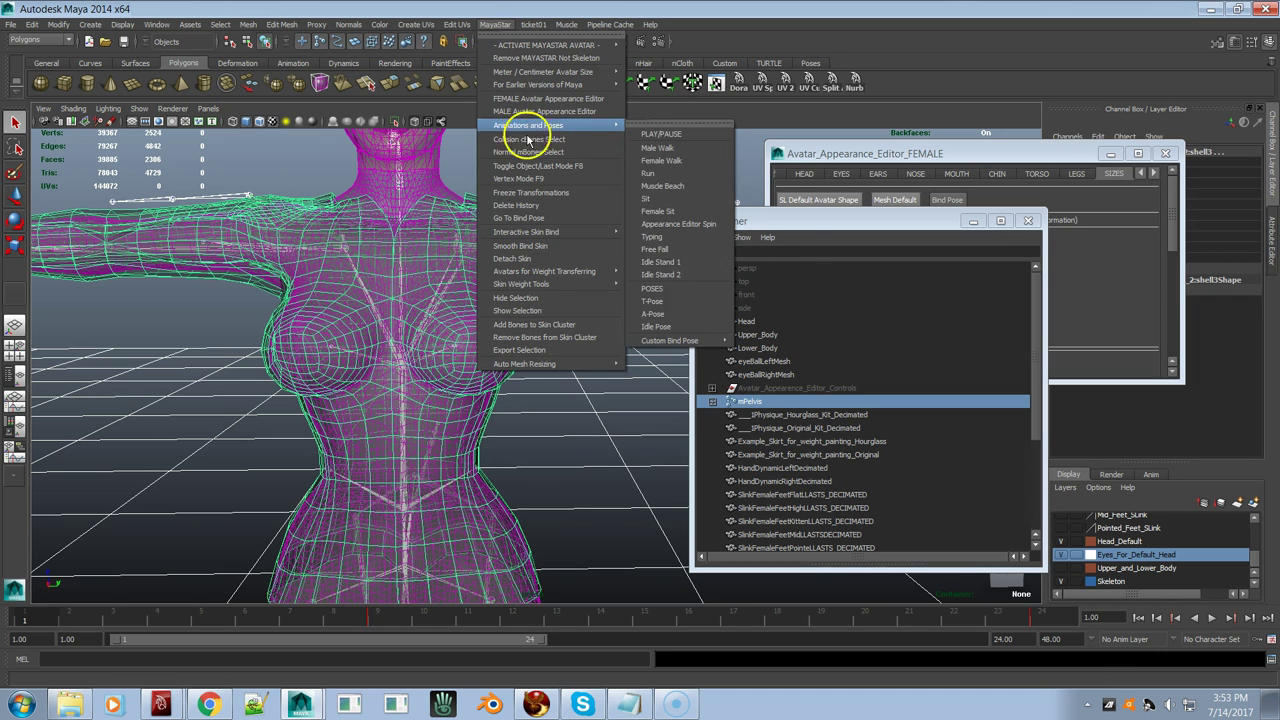
pyautogui.click(540, 248)
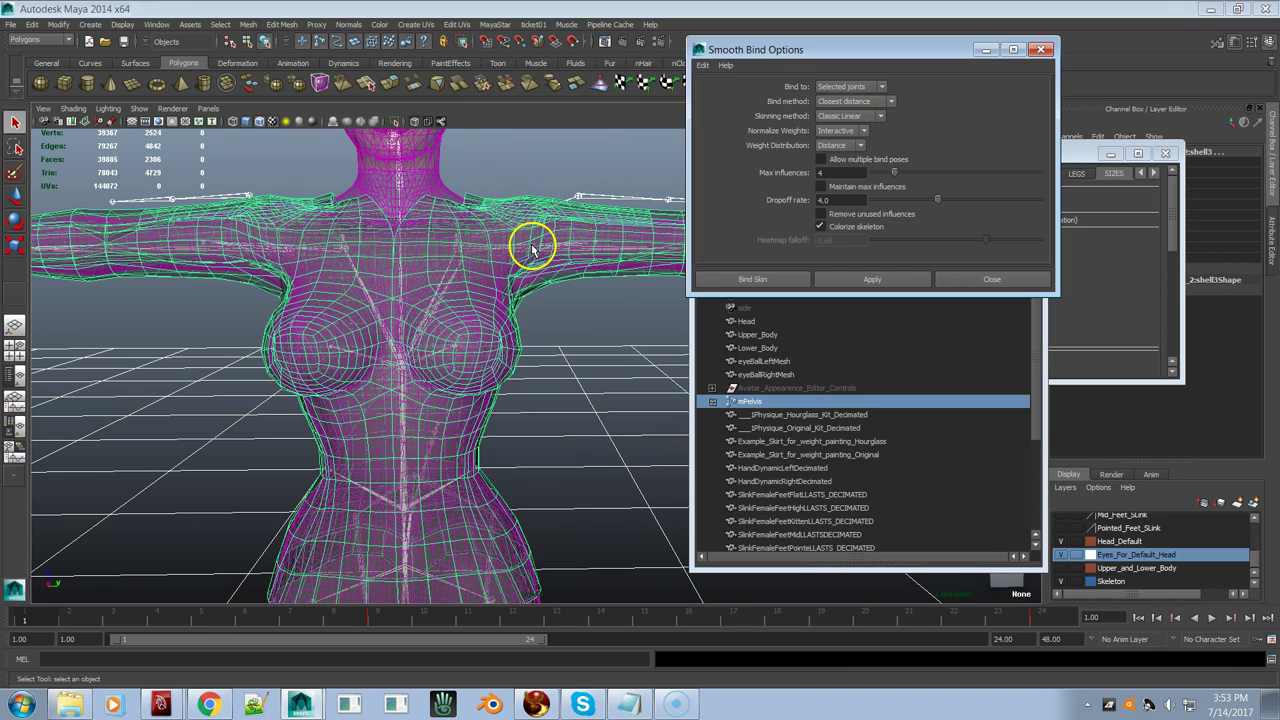
pyautogui.click(849, 104)
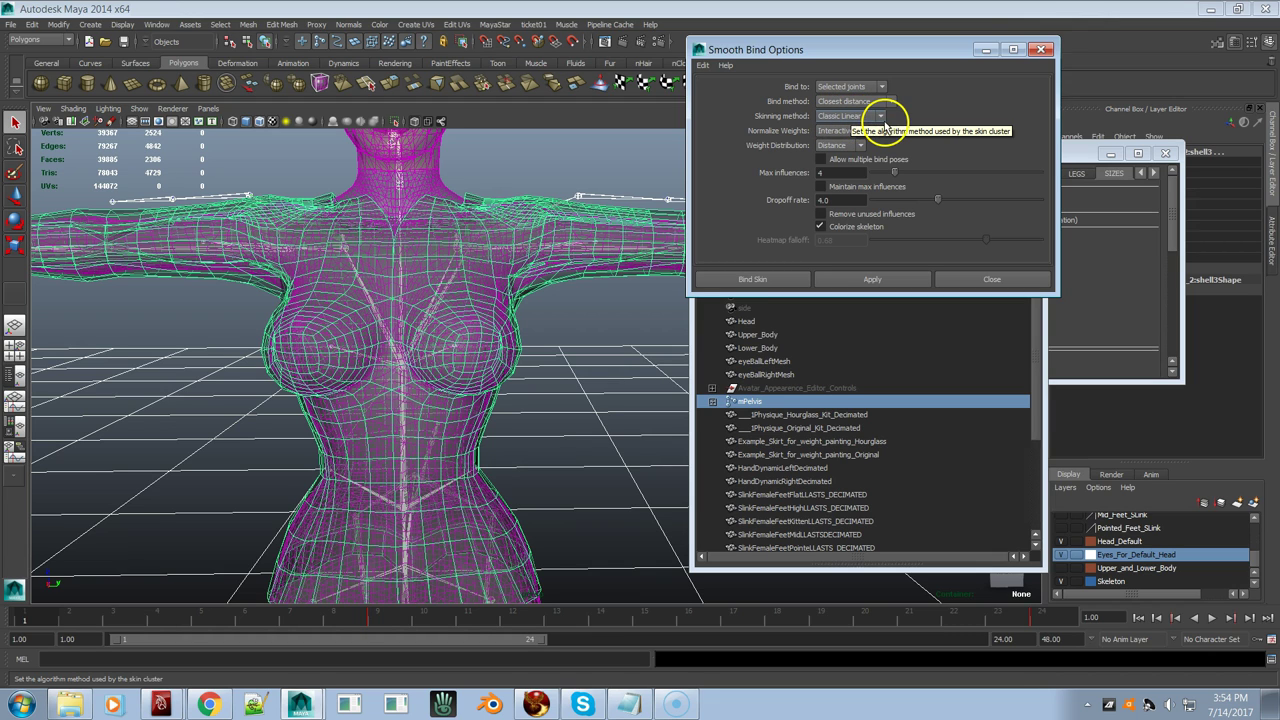
pyautogui.click(891, 103)
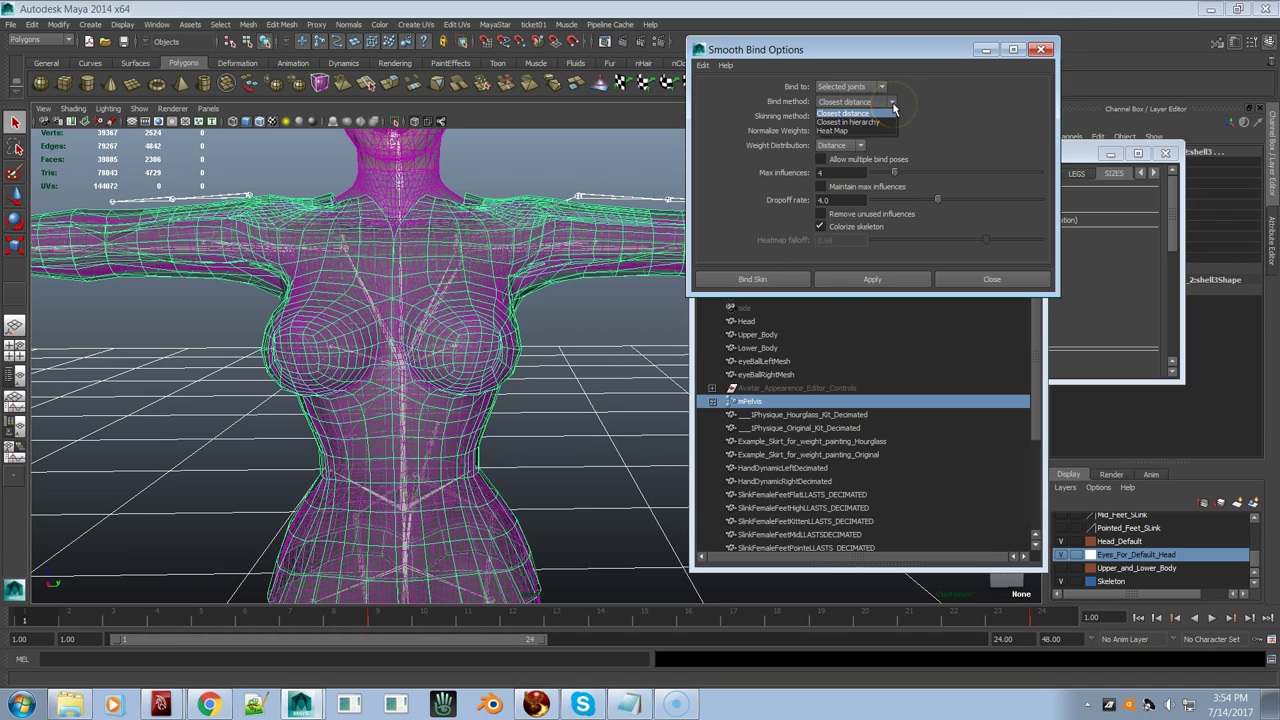
pyautogui.click(891, 112)
pyautogui.click(882, 117)
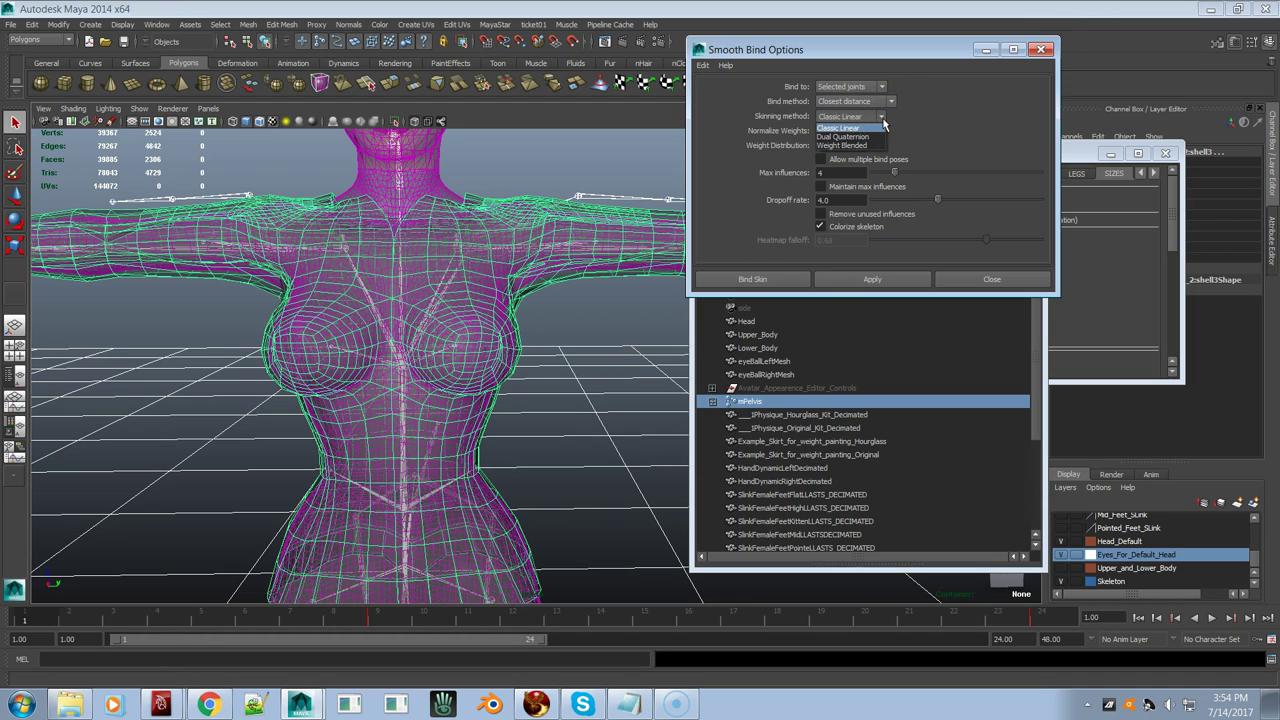
pyautogui.click(883, 121)
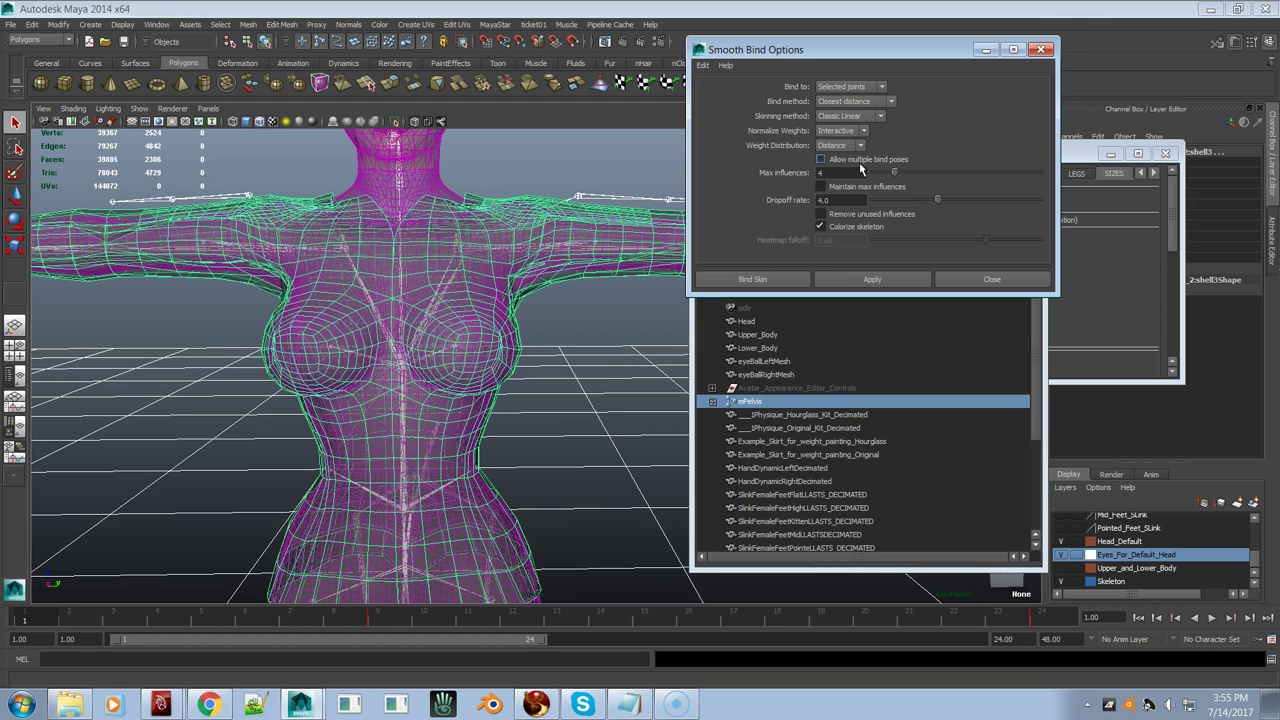
# Step: Turn off DAG Objects Only in the Outliner and filter the list by bindPose* to check for bind pose nodes
pyautogui.click(1035, 352)
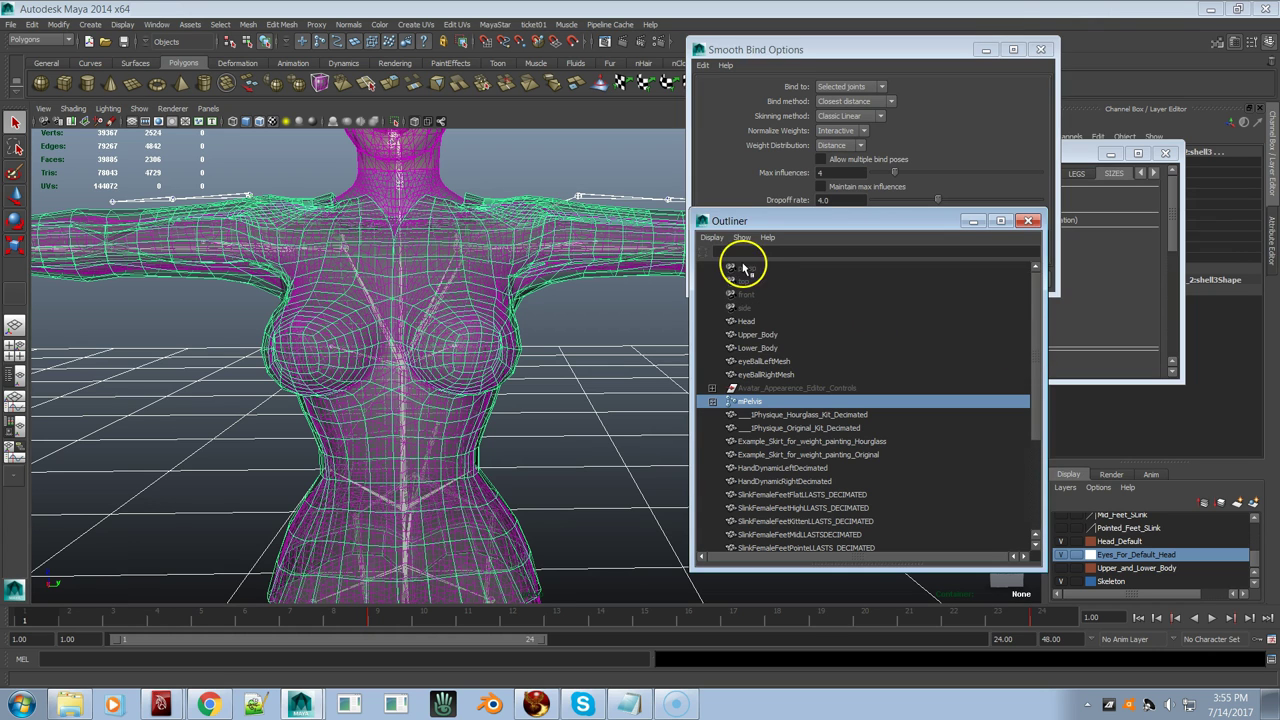
pyautogui.click(712, 237)
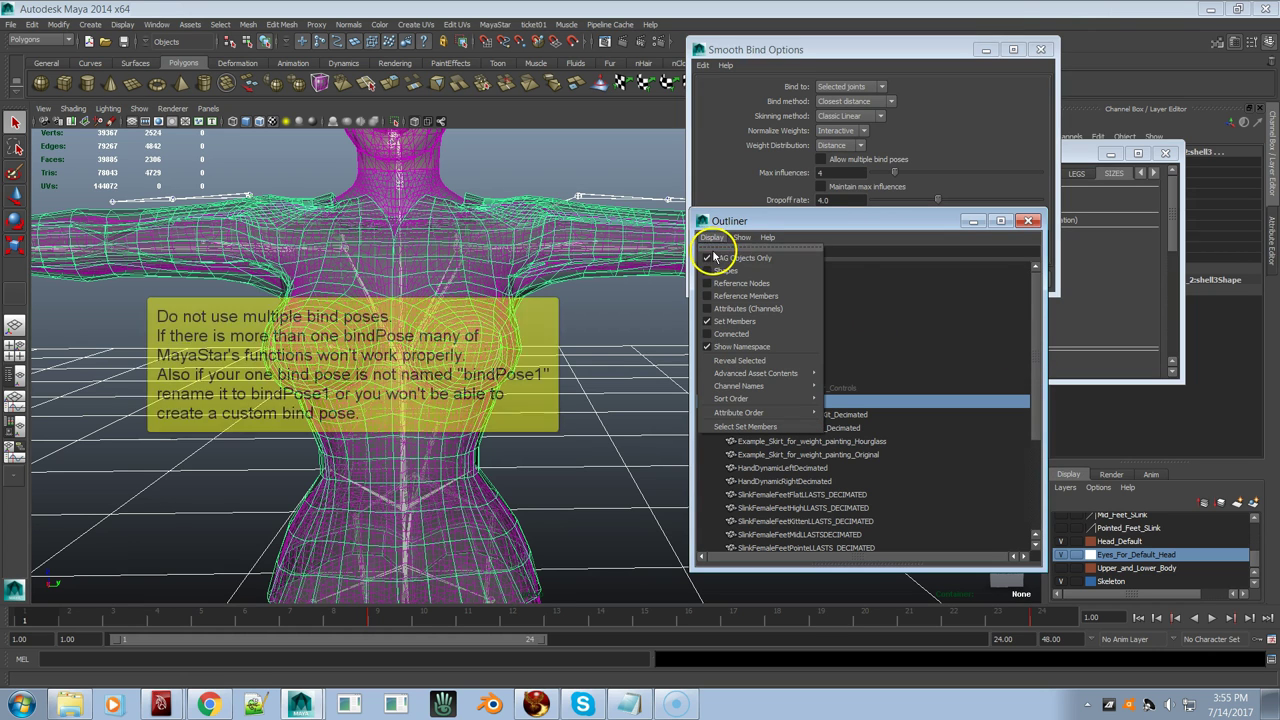
pyautogui.click(709, 259)
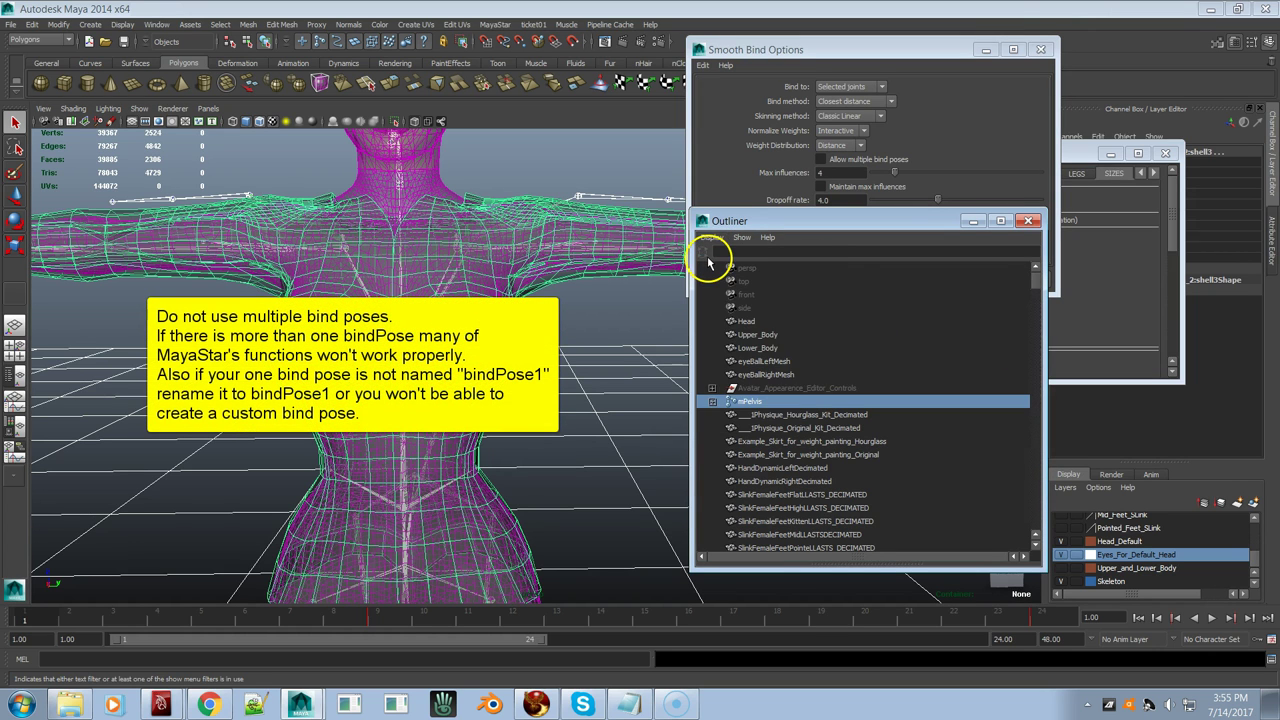
pyautogui.click(710, 237)
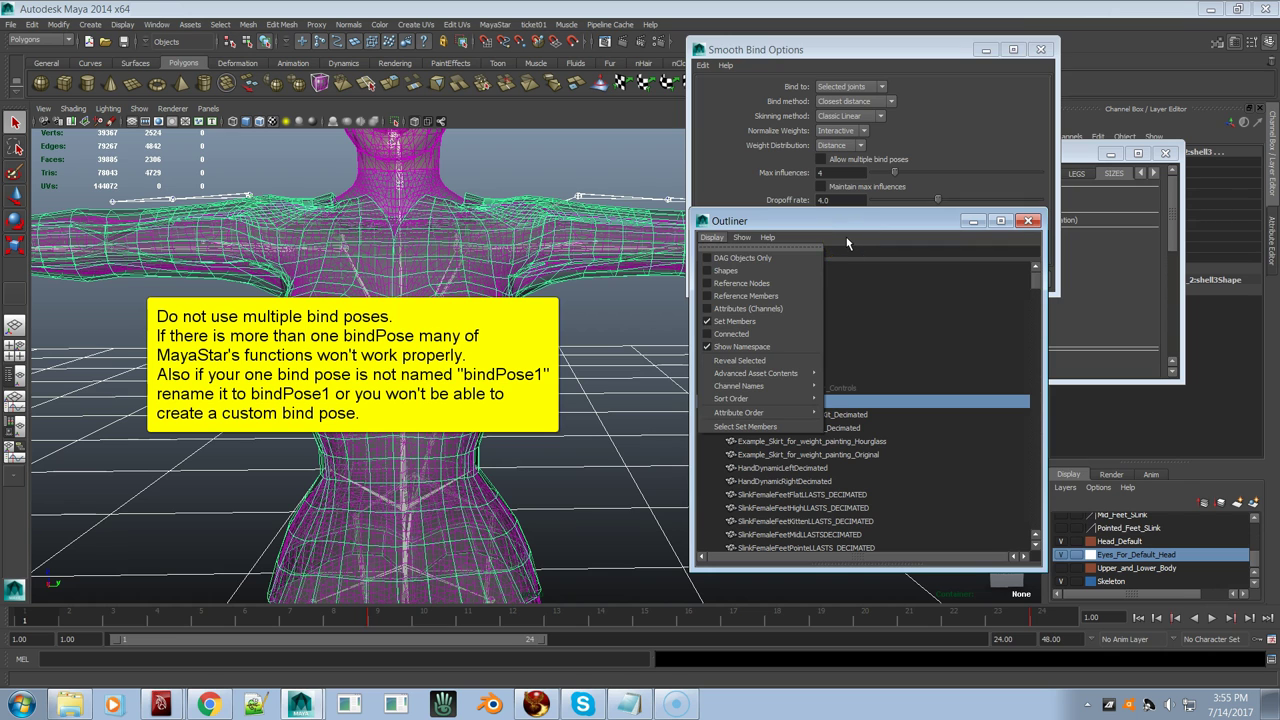
pyautogui.click(787, 251)
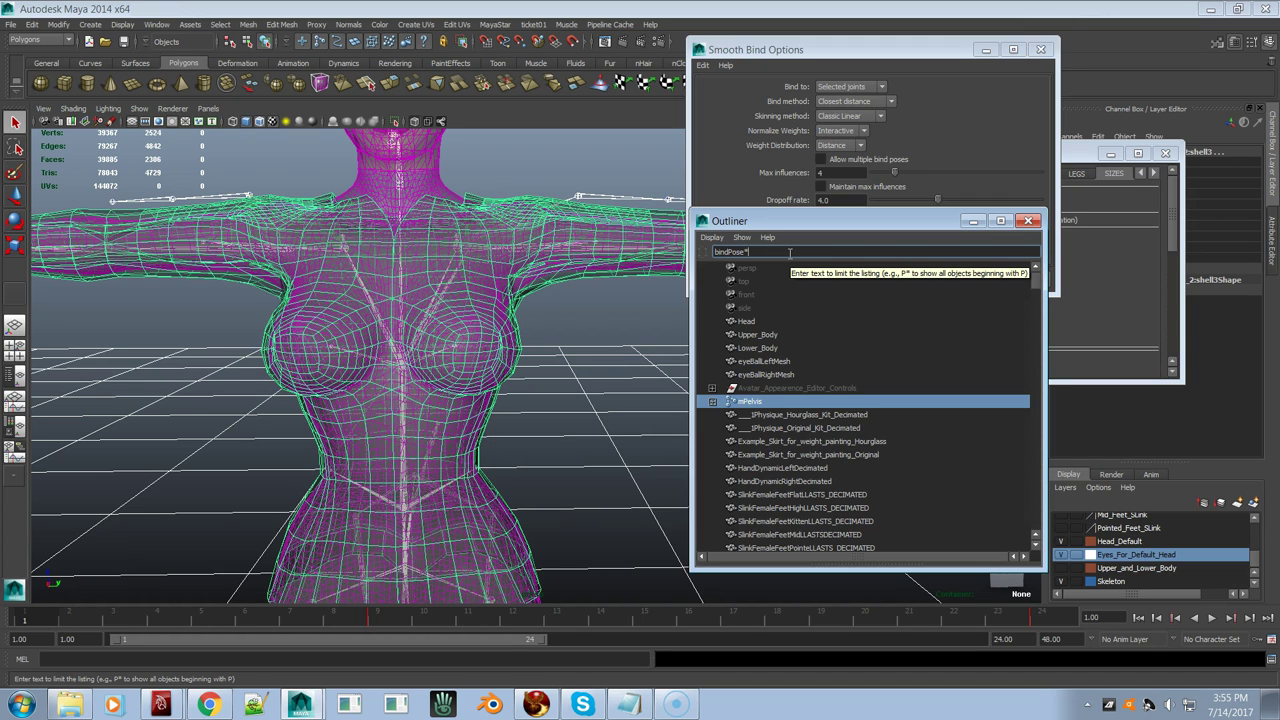
pyautogui.press('Return')
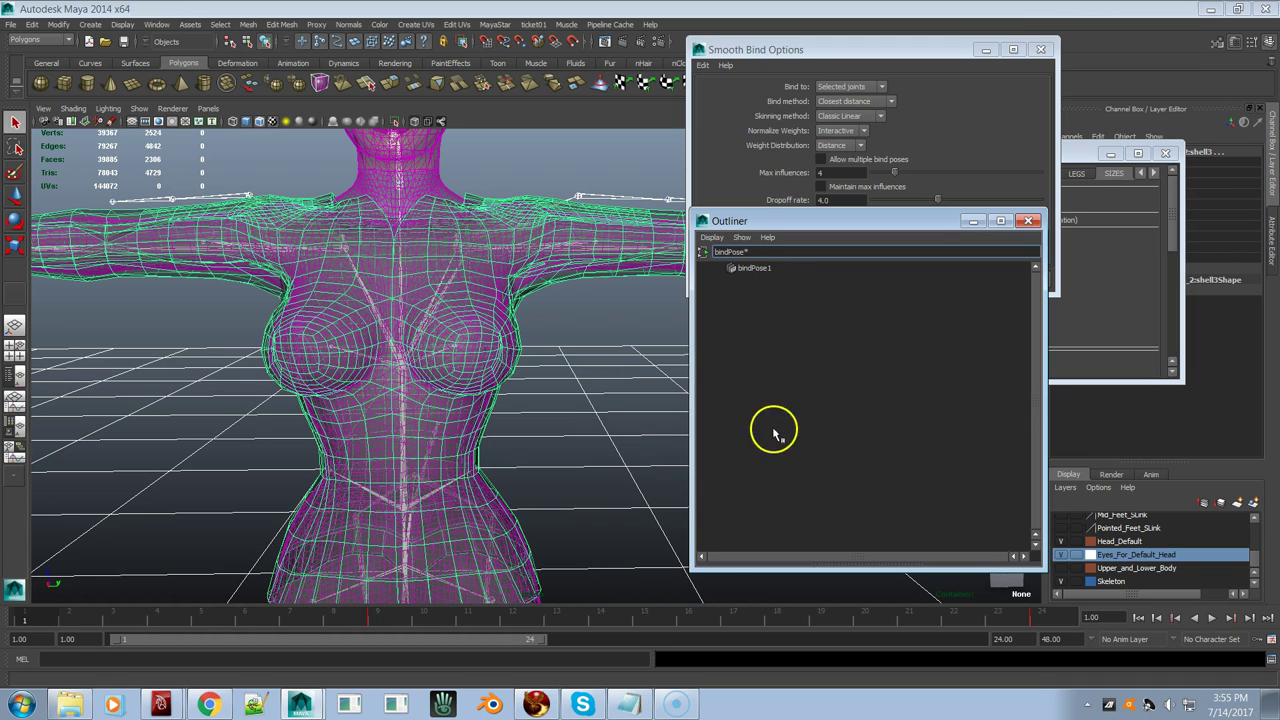
# Step: Try to create a MayaStar custom bind pose with bindPose1 deleted, and undo the deletion
pyautogui.click(755, 269)
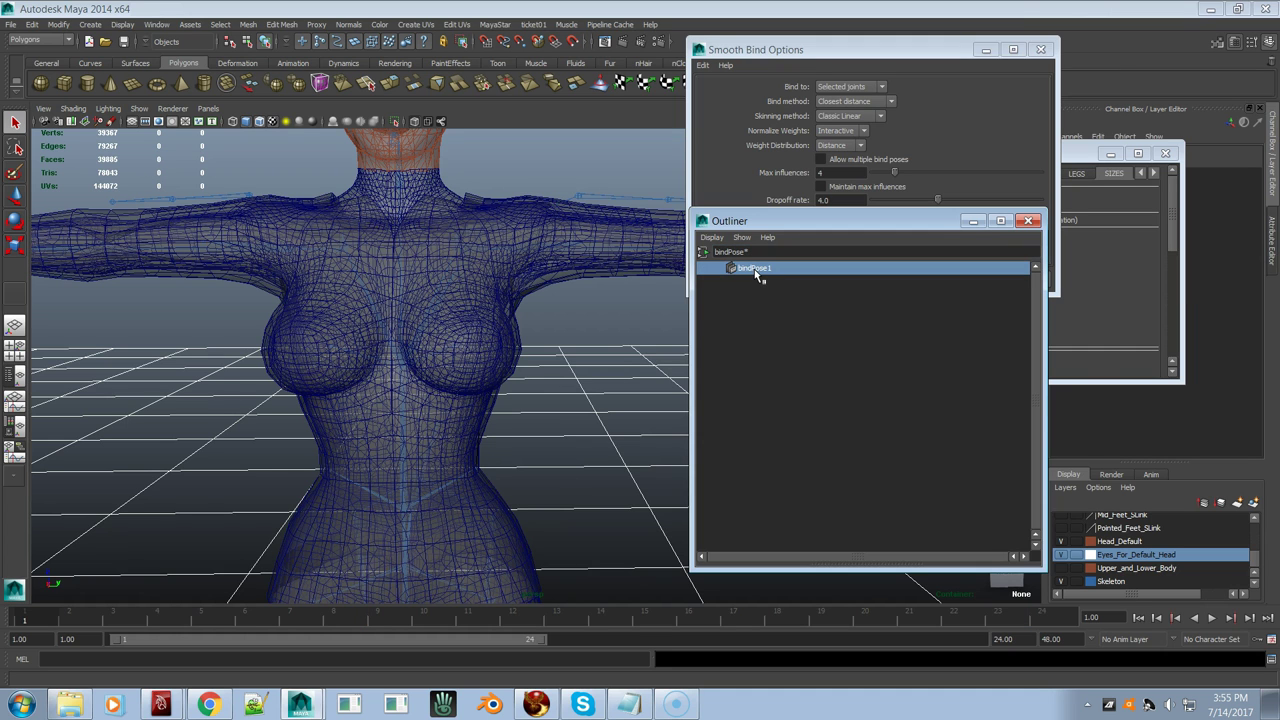
pyautogui.press('Delete')
pyautogui.moveTo(760, 222); pyautogui.dragTo(245, 314)
pyautogui.click(500, 26)
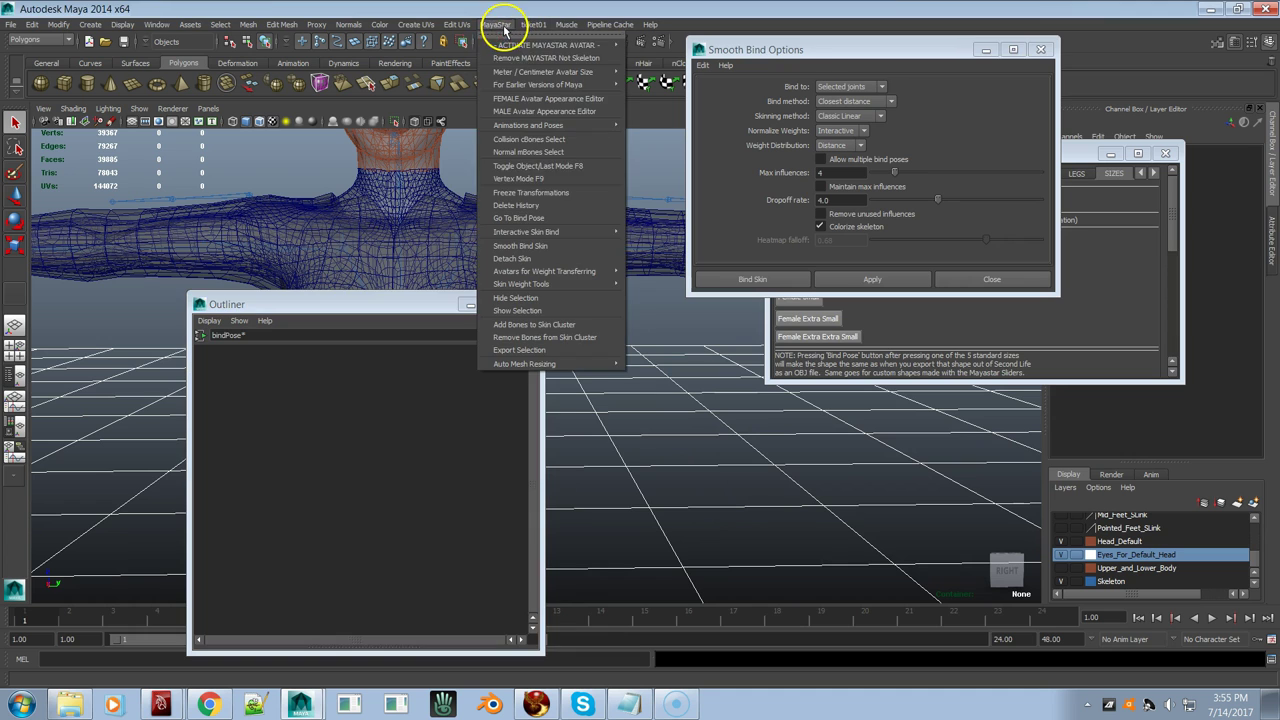
pyautogui.moveTo(595, 283)
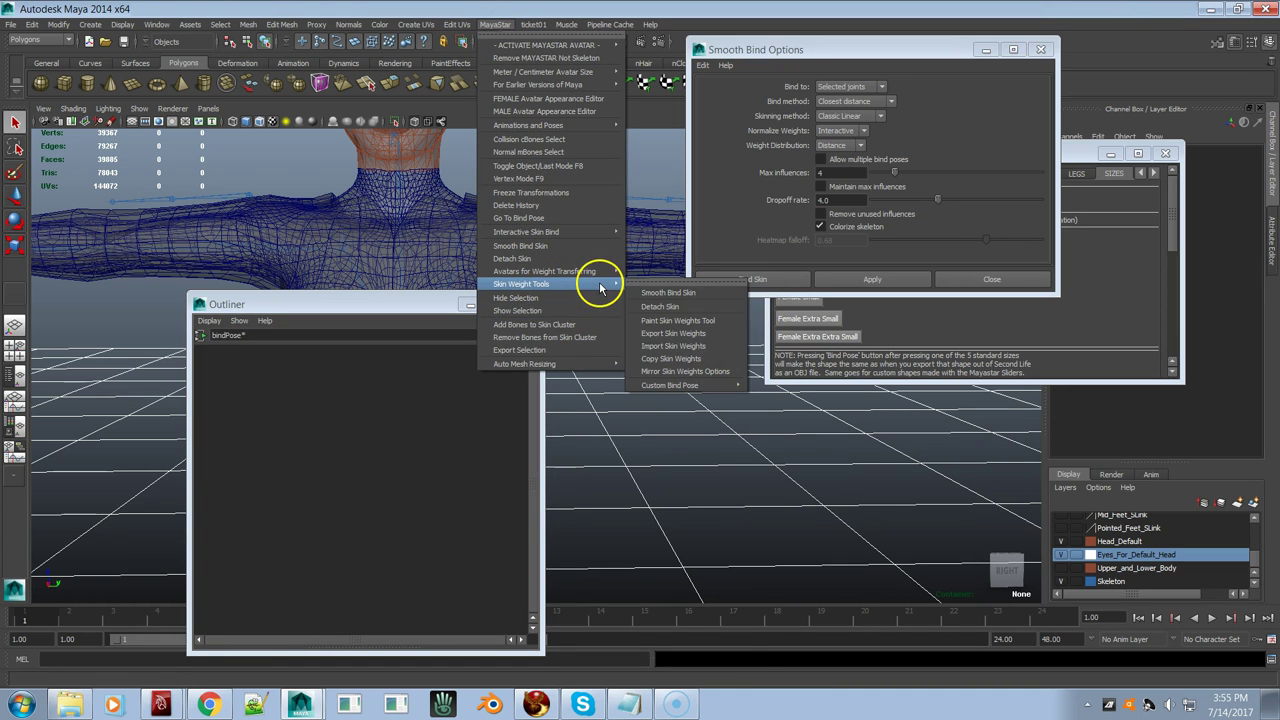
pyautogui.moveTo(700, 385)
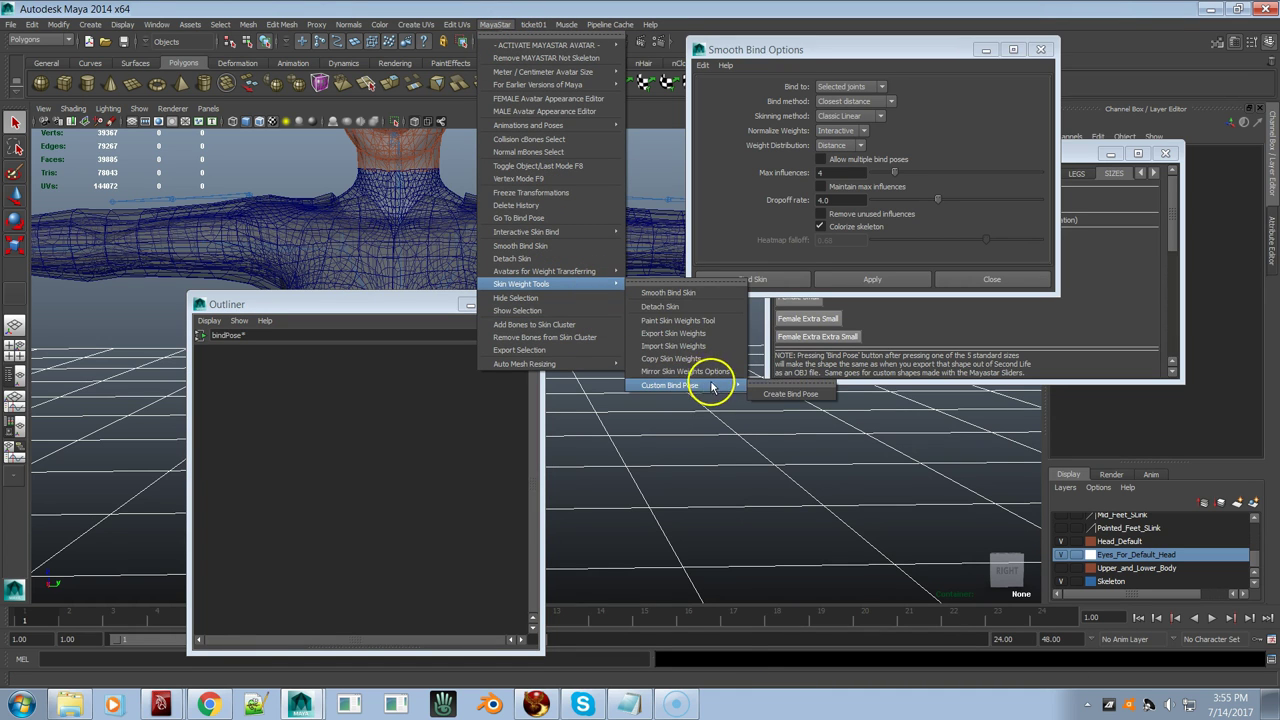
pyautogui.click(794, 400)
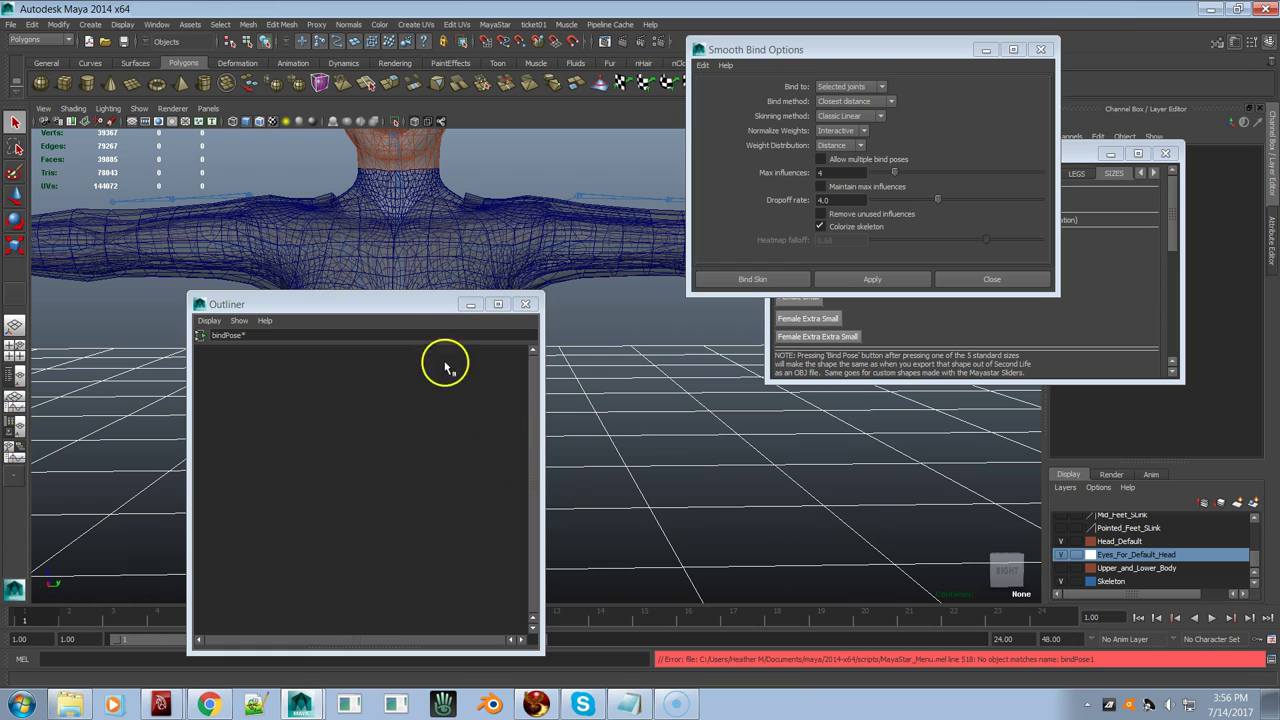
pyautogui.moveTo(419, 305); pyautogui.dragTo(483, 255)
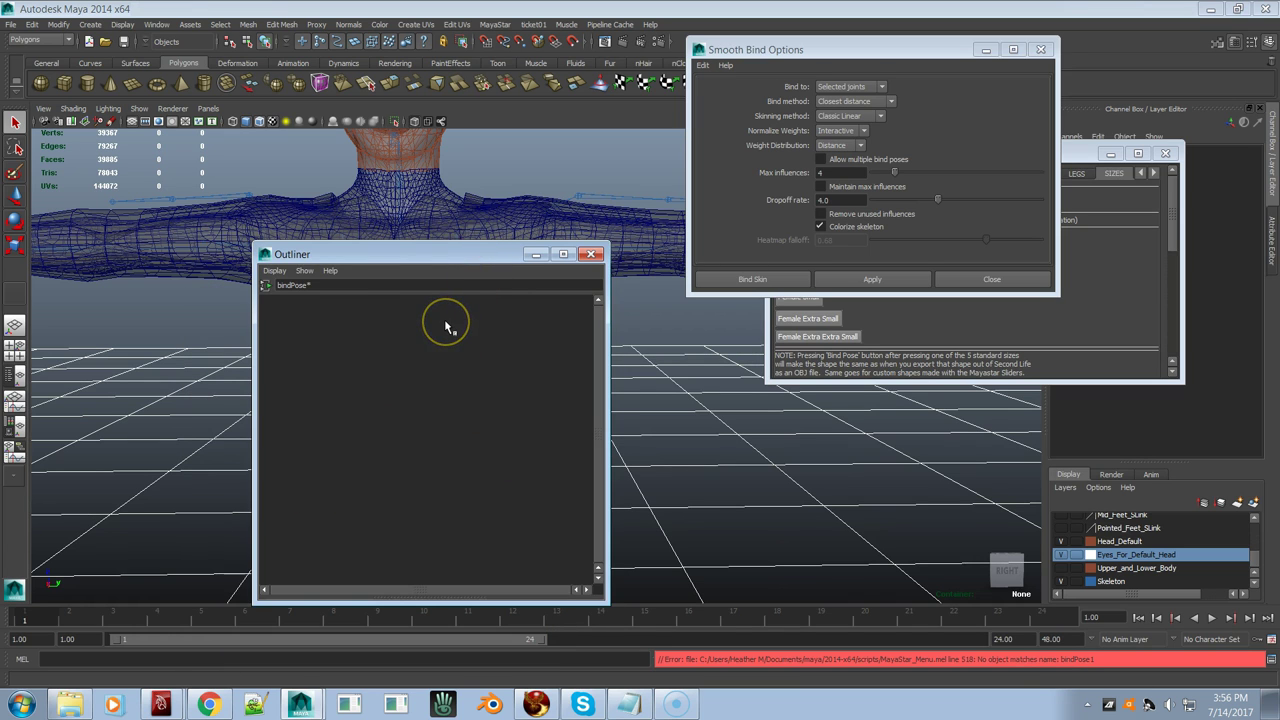
pyautogui.hotkey('ctrl', 'z')
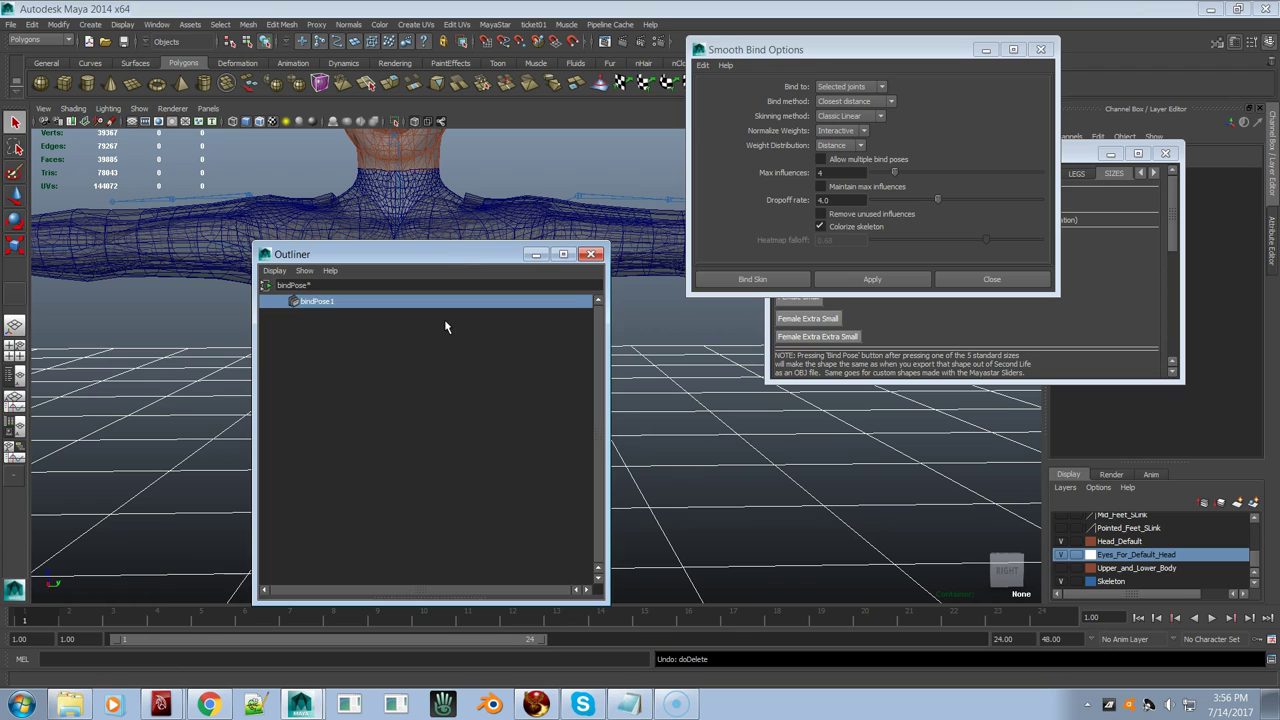
# Step: Rename the bind pose node to bindPose7 and change its name back to bindPose1
pyautogui.doubleClick(329, 303)
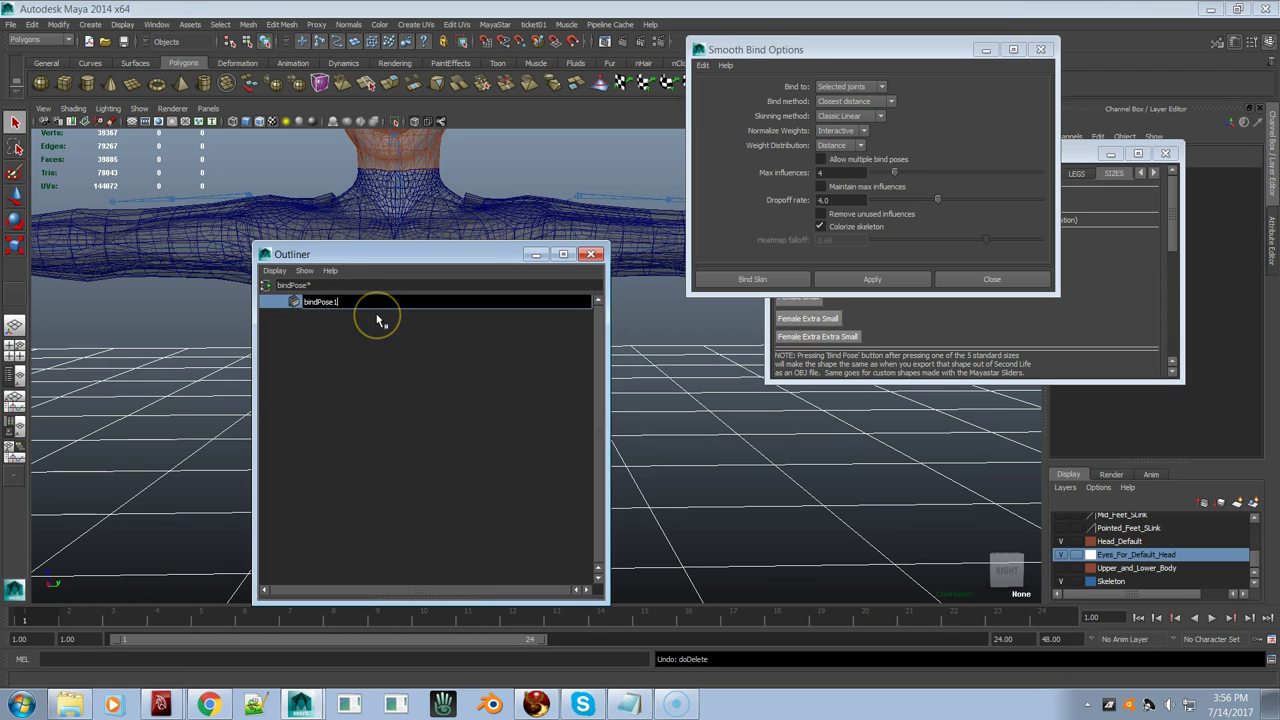
pyautogui.press('Return')
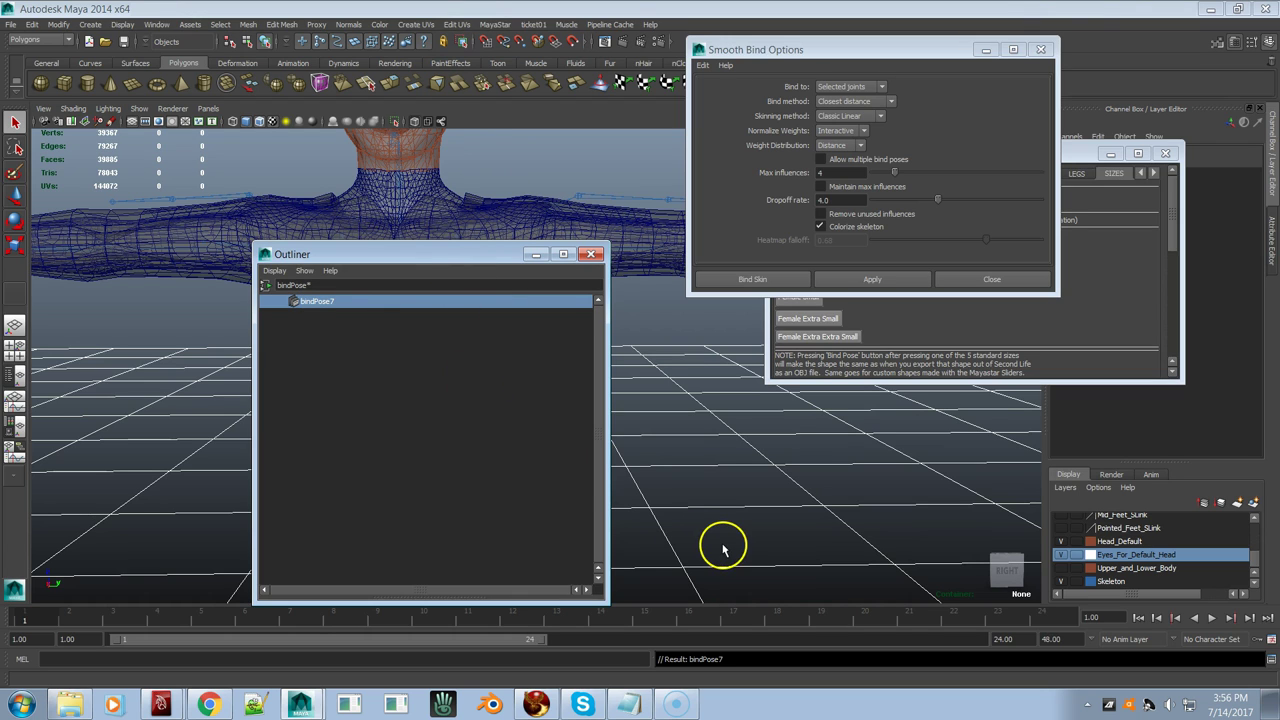
pyautogui.doubleClick(343, 305)
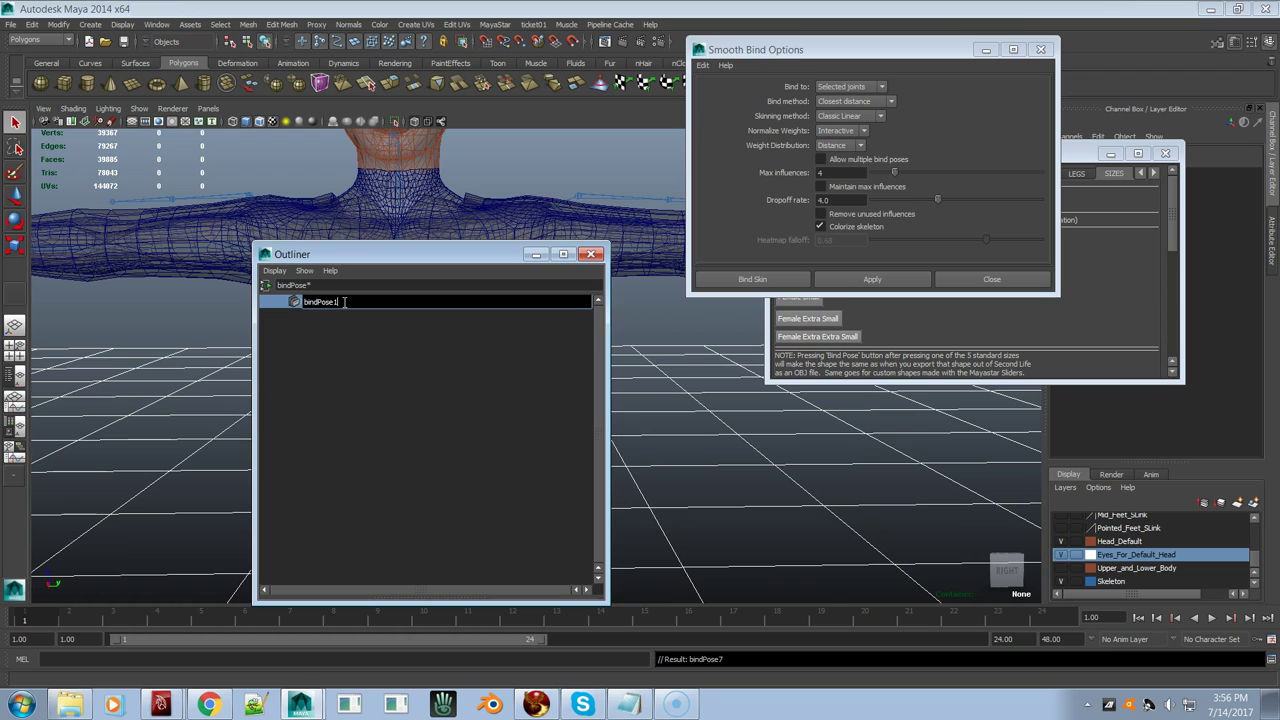
pyautogui.press('Return')
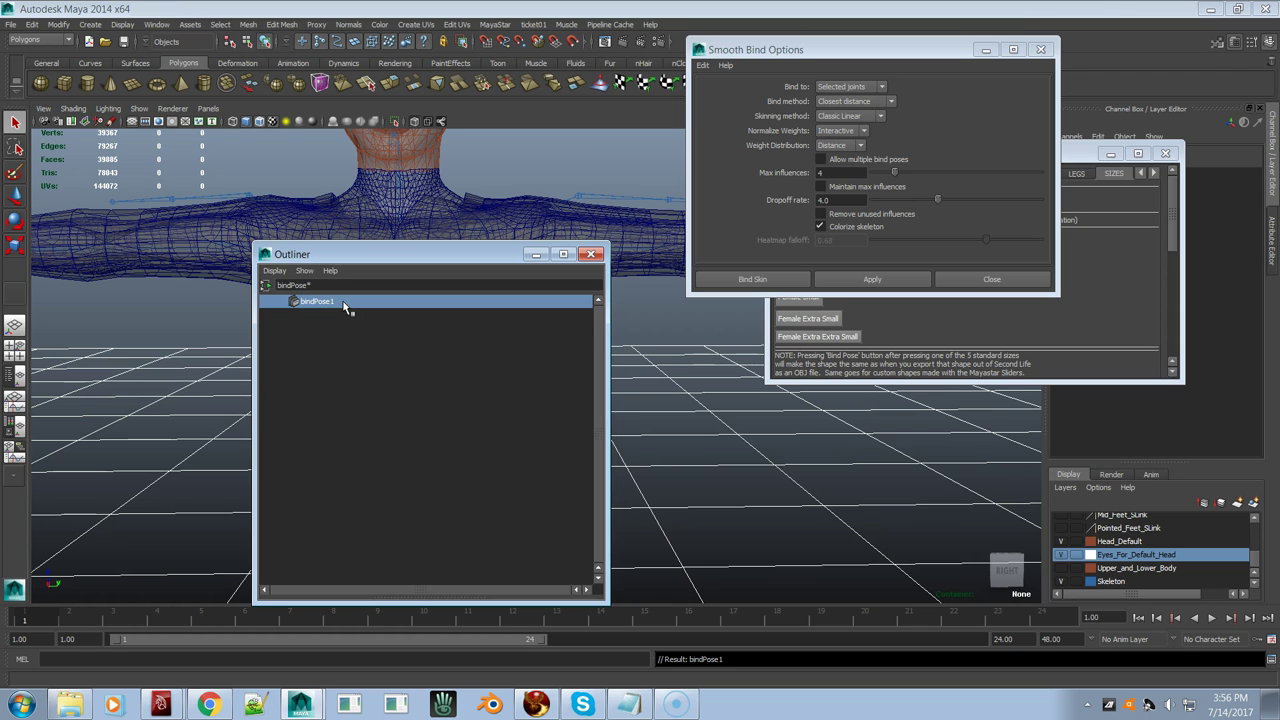
# Step: Create a custom bind pose with MayaStar's Skin Weight Tools while the bindPose1 node is present
pyautogui.click(492, 24)
pyautogui.moveTo(594, 290)
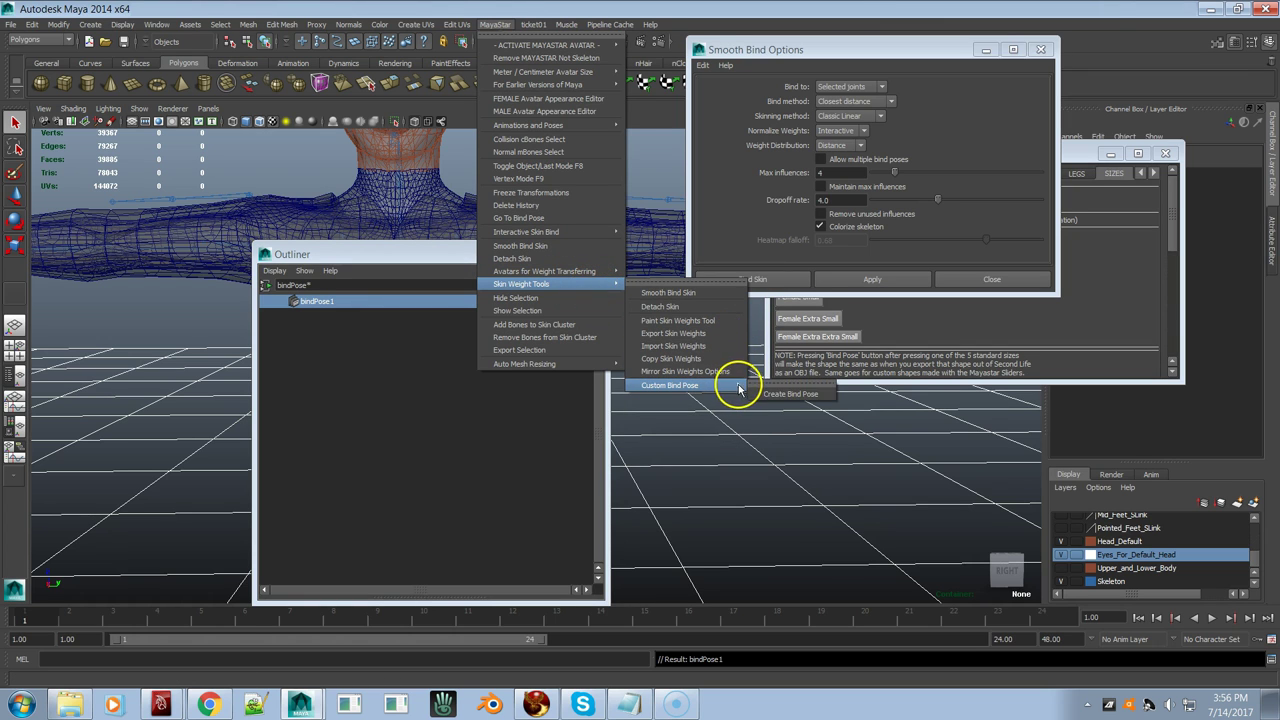
pyautogui.click(768, 395)
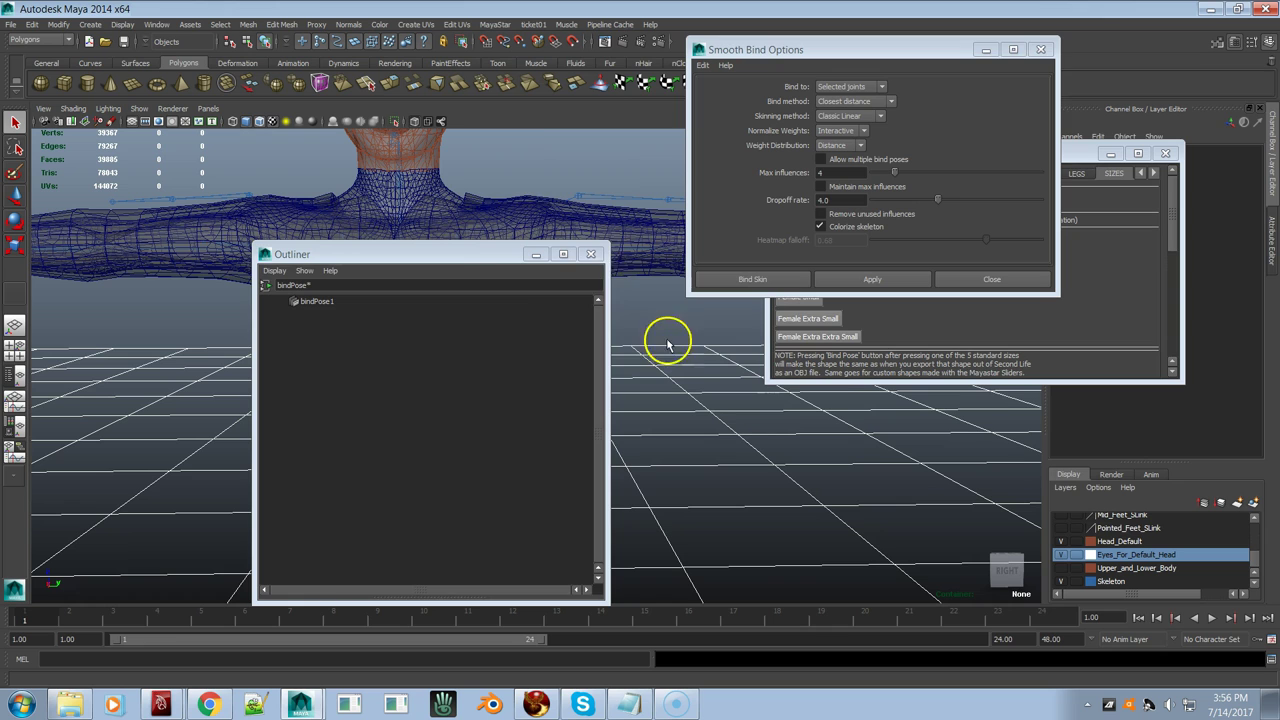
# Step: Clear the bindPose* filter in the Outliner and move its window off the avatar's torso
pyautogui.click(265, 287)
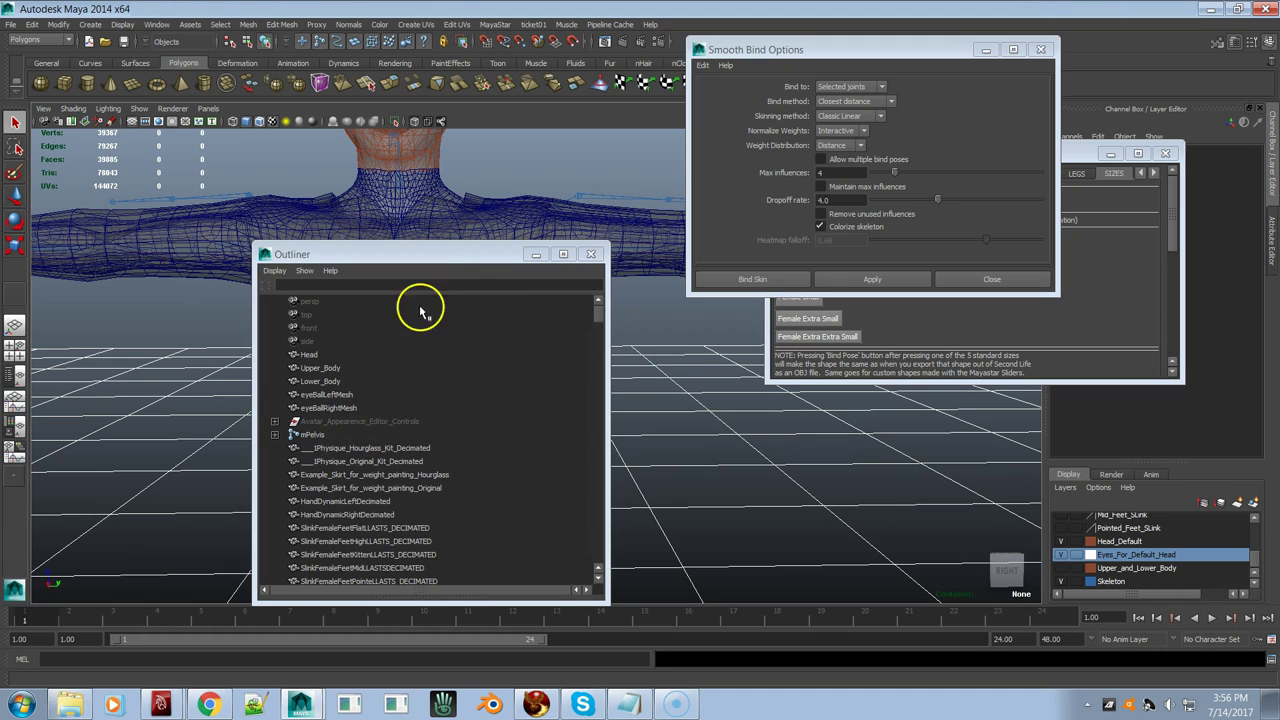
pyautogui.moveTo(491, 253); pyautogui.dragTo(889, 420)
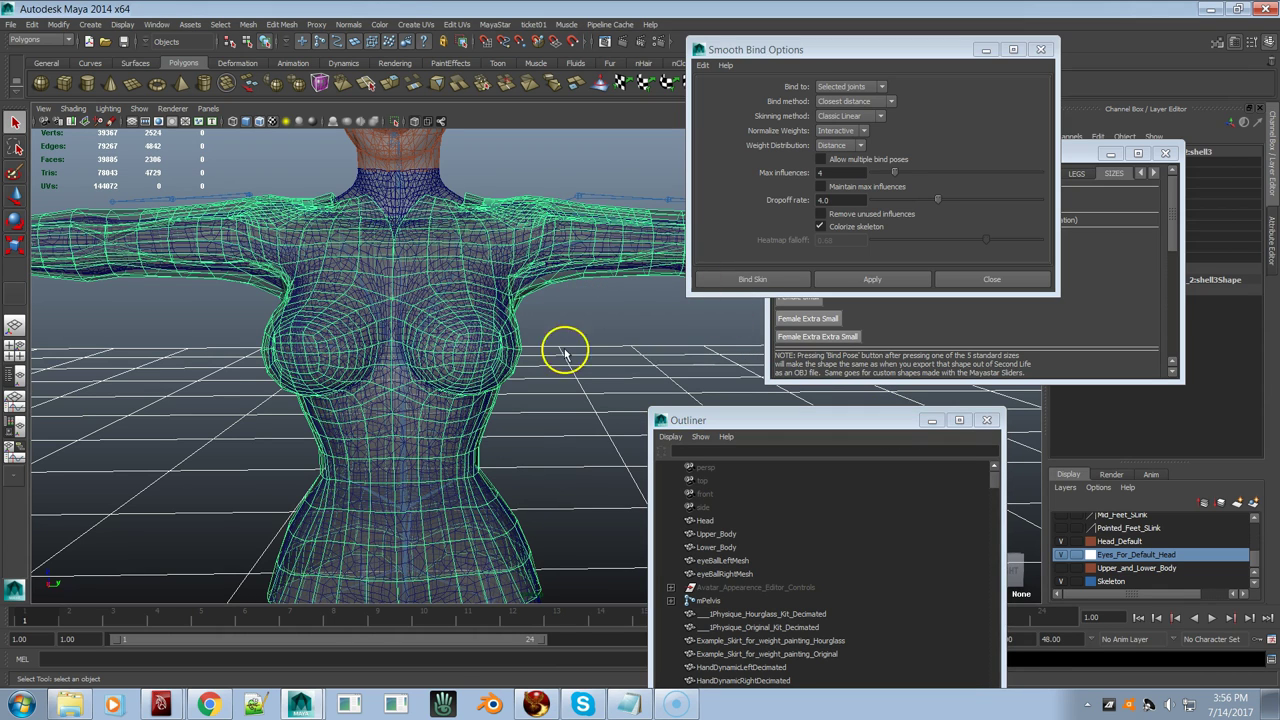
pyautogui.moveTo(486, 611); pyautogui.dragTo(23, 594)
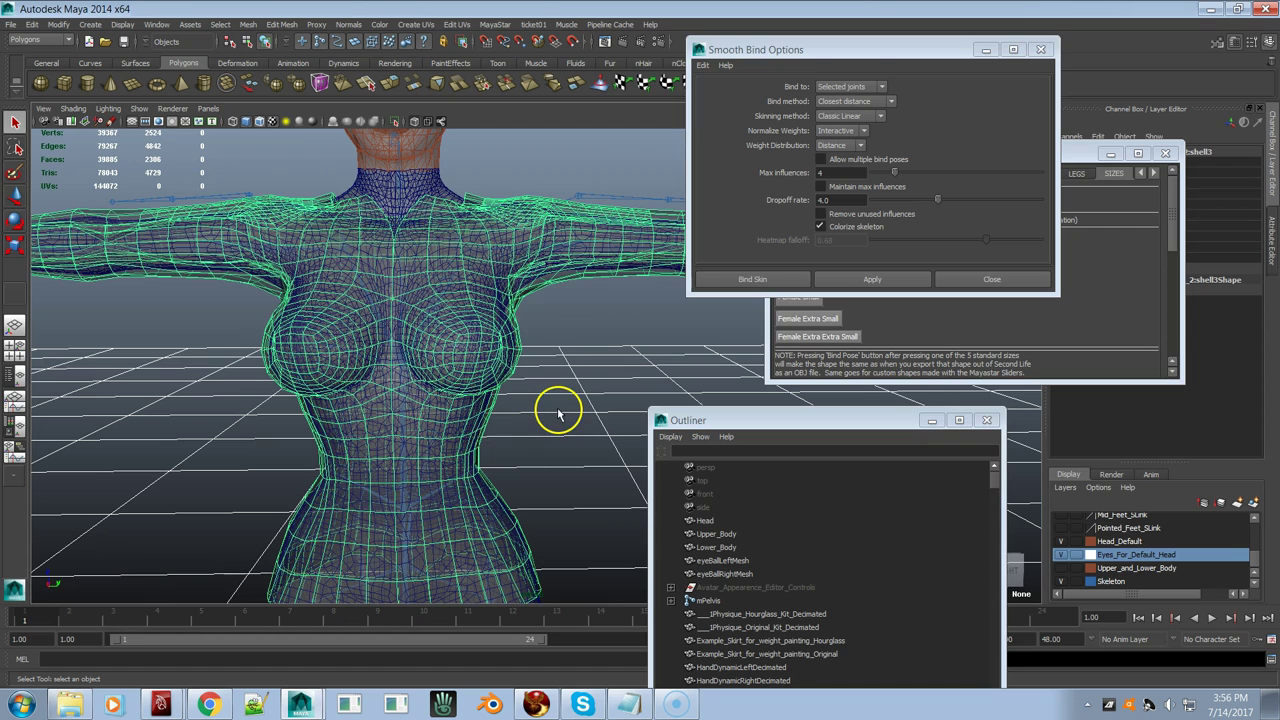
# Step: Select the full joint hierarchy under mPelvis and add the top mesh to the selection
pyautogui.click(712, 602)
pyautogui.rightClick(598, 322)
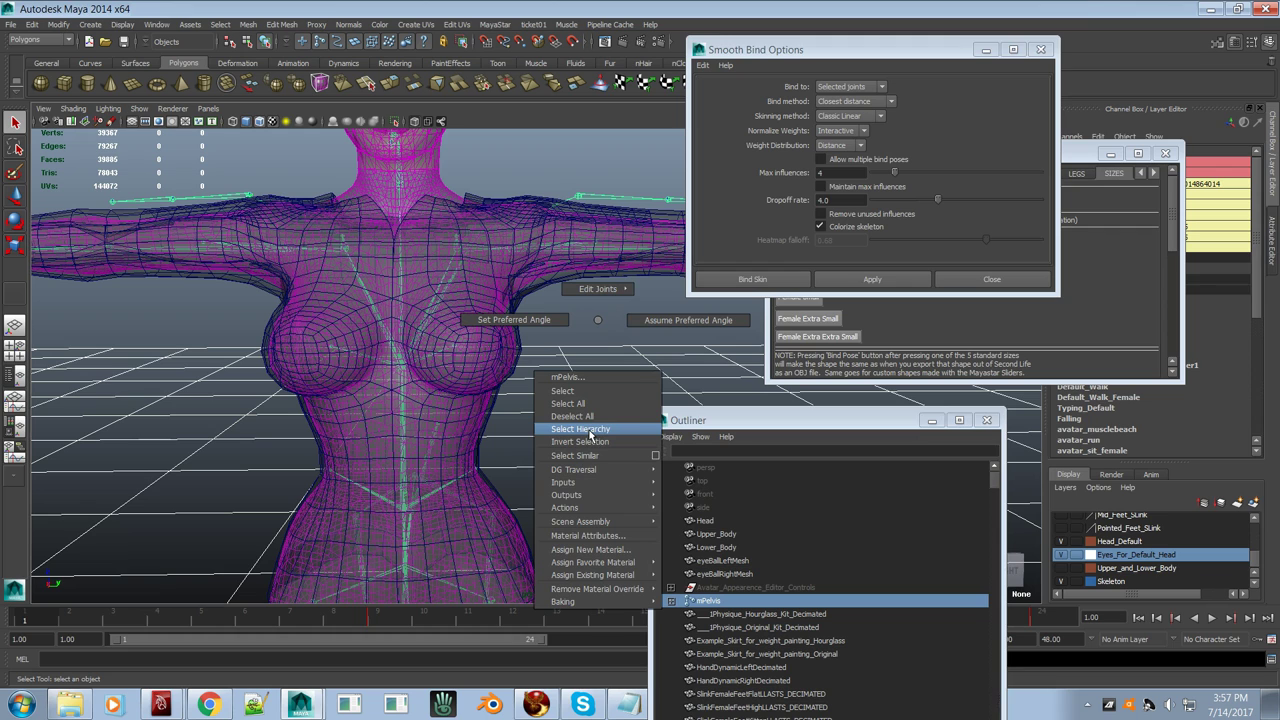
pyautogui.click(590, 429)
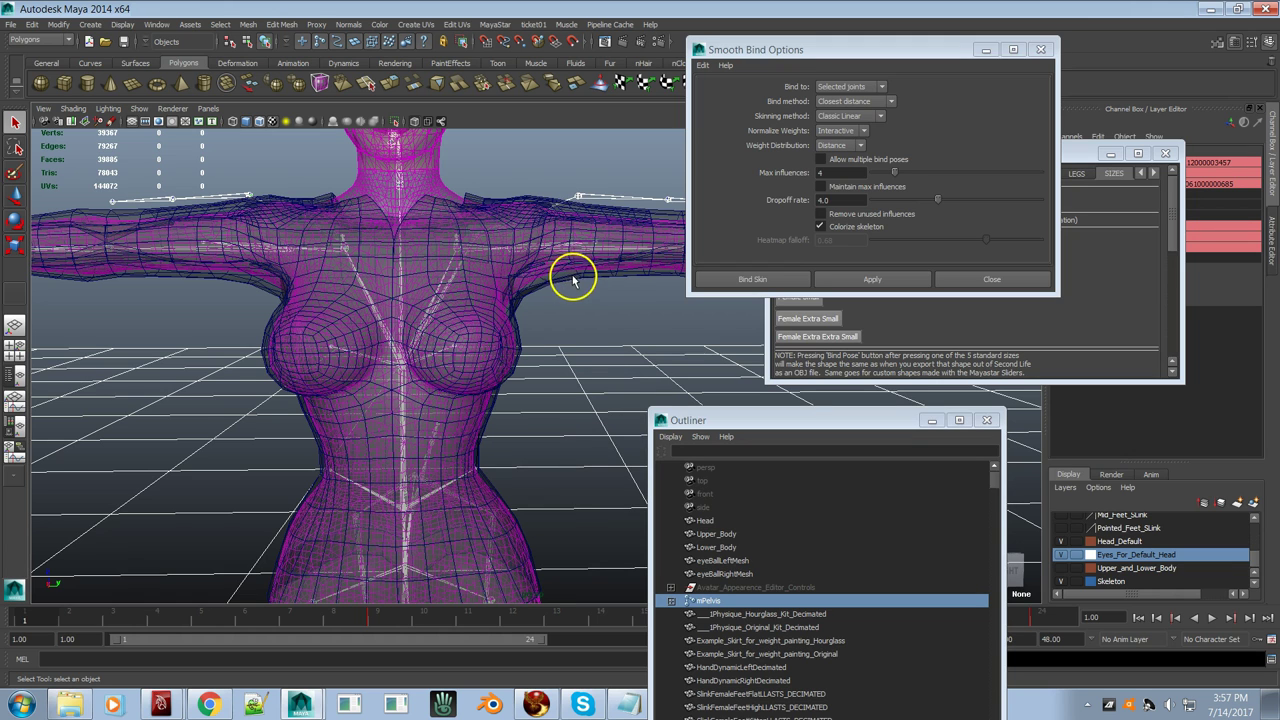
pyautogui.keyDown('shift'); pyautogui.click(615, 281); pyautogui.keyUp('shift')
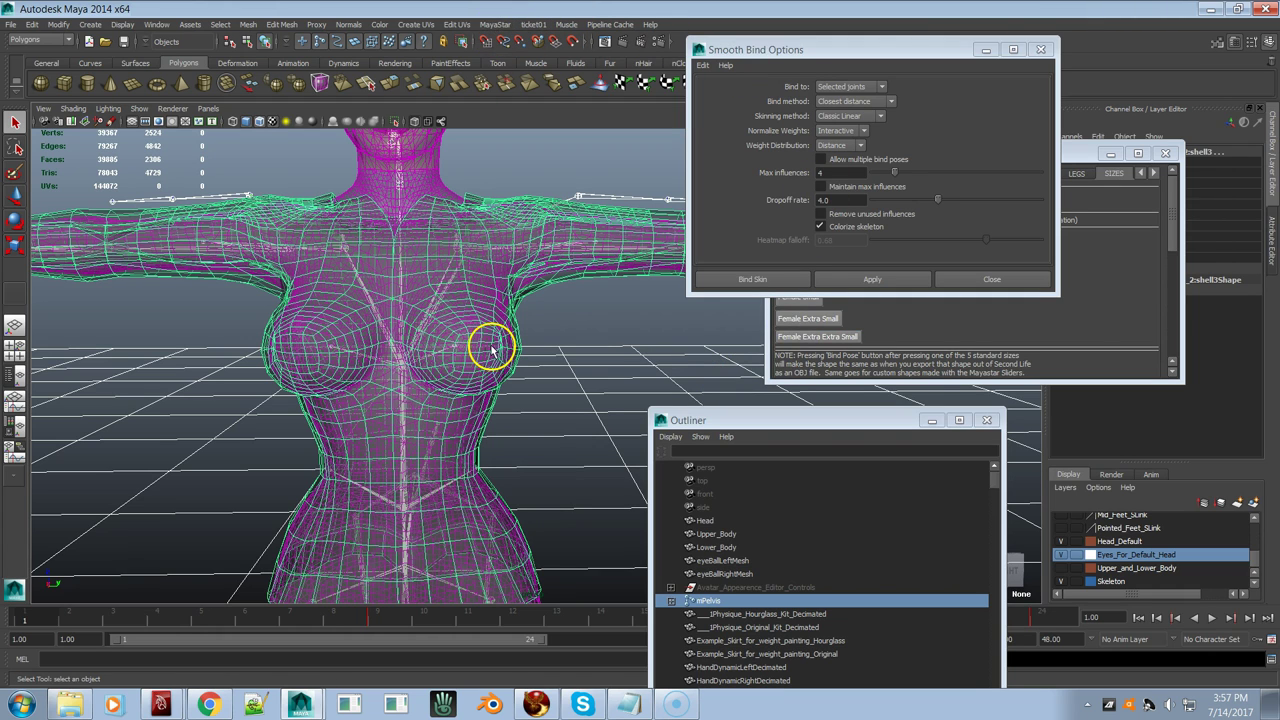
# Step: Bring up the MayaStar Smooth Bind Skin options and review the max influences and dropoff settings
pyautogui.click(496, 24)
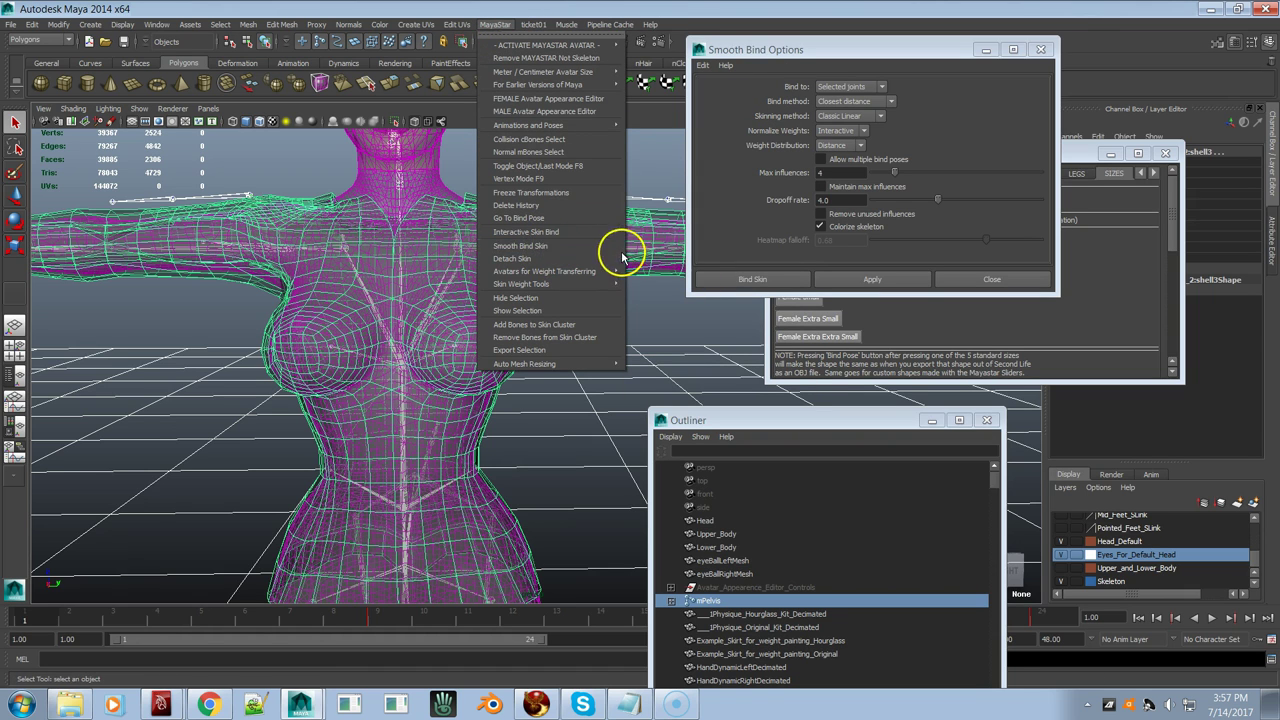
pyautogui.click(586, 249)
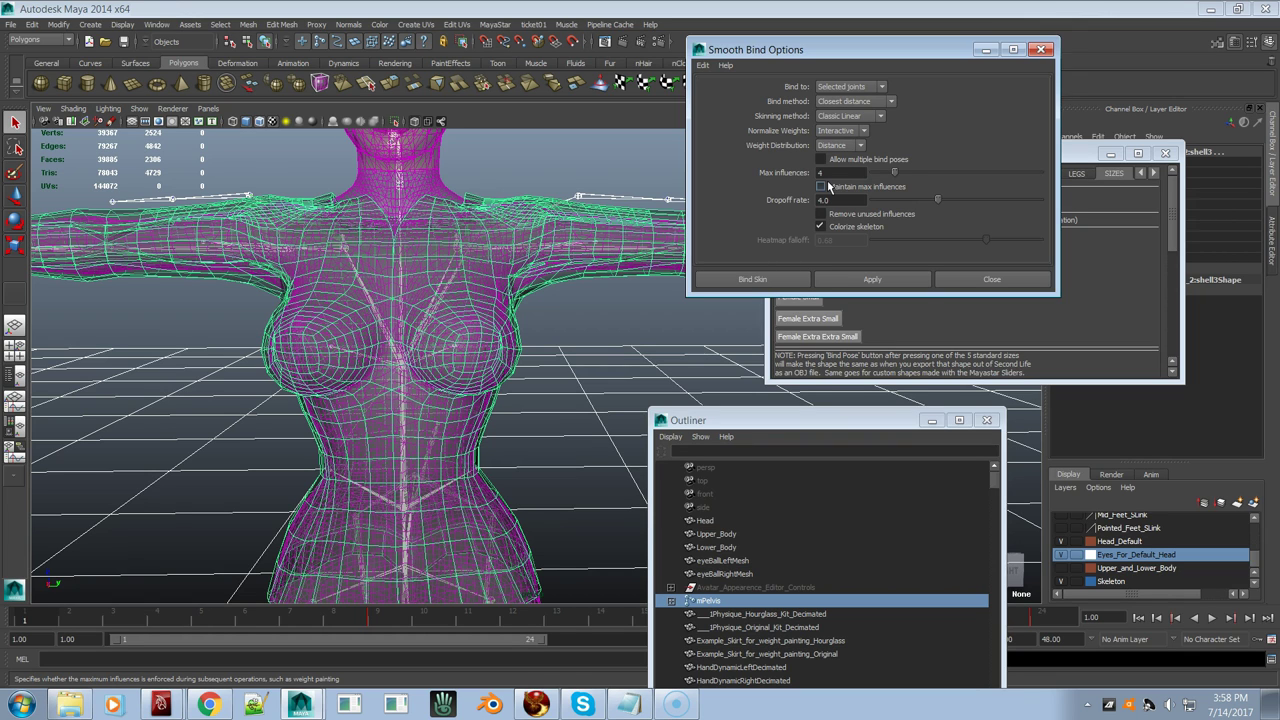
pyautogui.click(862, 196)
pyautogui.click(858, 196)
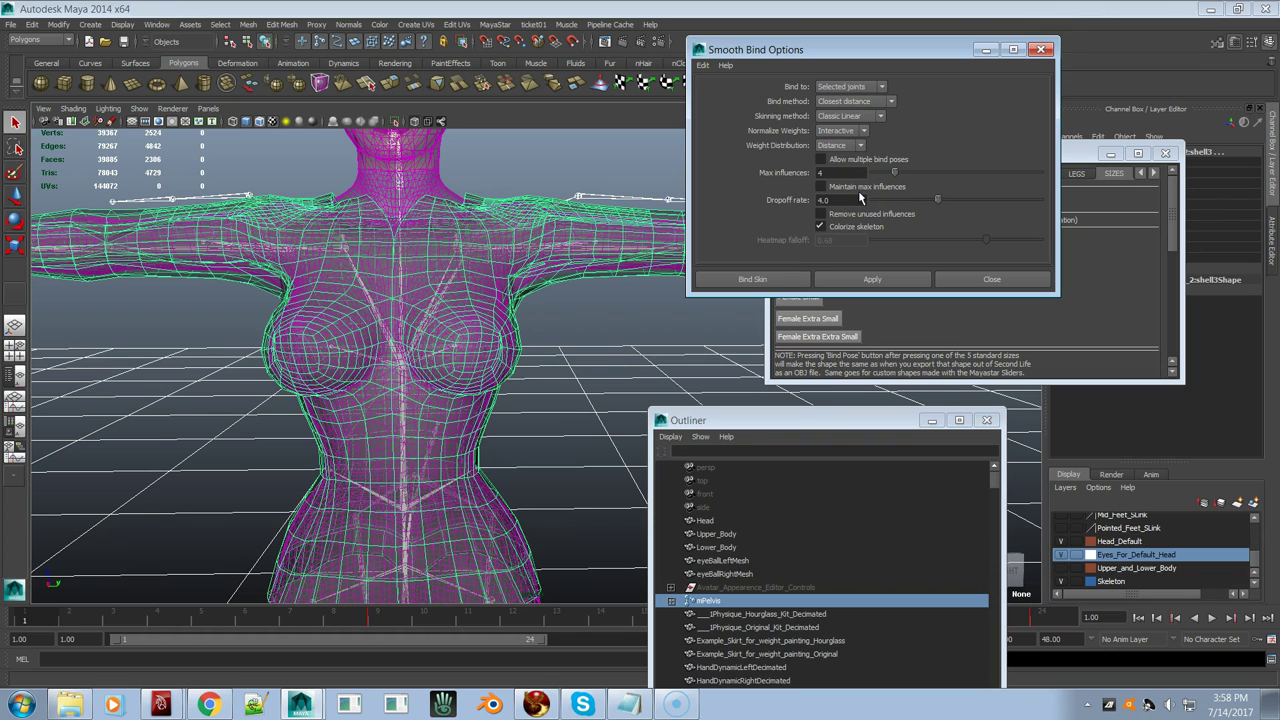
pyautogui.click(865, 197)
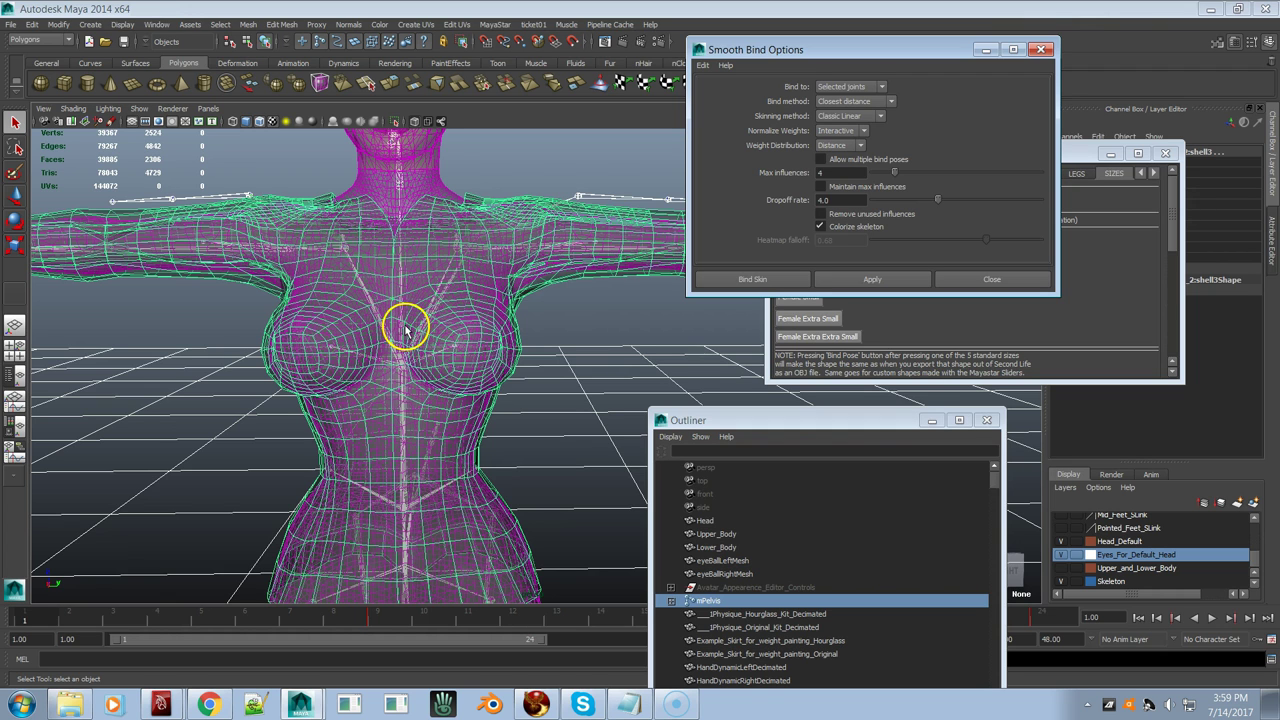
# Step: Select and frame a chest joint to examine the bones inside the avatar's torso
pyautogui.scroll(5, 400, 323)
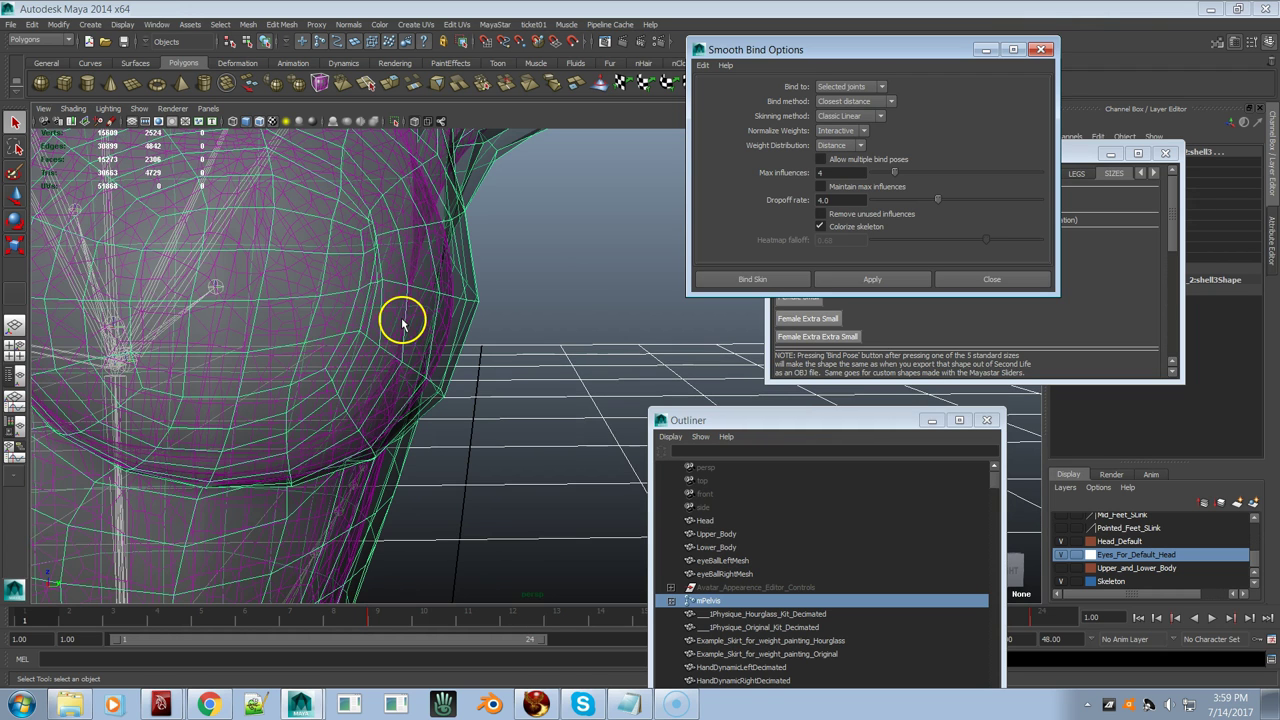
pyautogui.click(75, 212)
pyautogui.press('f')
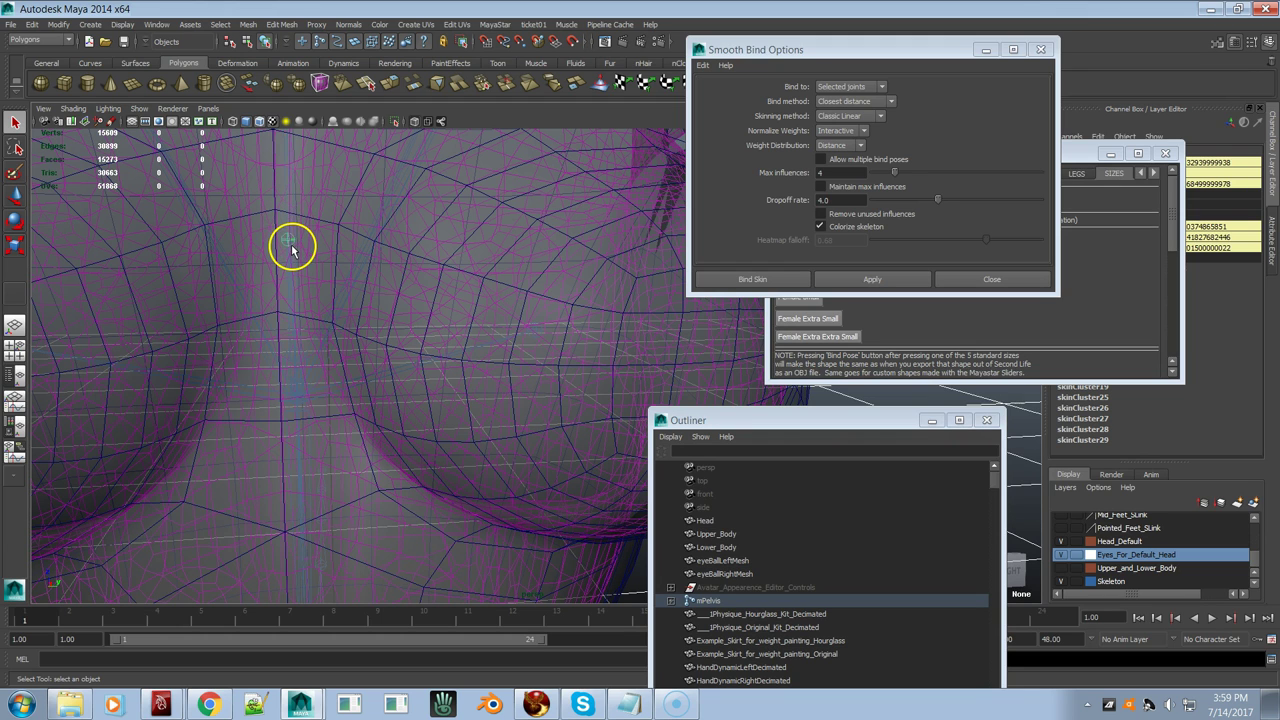
pyautogui.keyDown('alt'); pyautogui.moveTo(355, 258); pyautogui.dragTo(200, 280, button='right'); pyautogui.keyUp('alt')
pyautogui.keyDown('alt'); pyautogui.moveTo(346, 291); pyautogui.dragTo(478, 272); pyautogui.keyUp('alt')
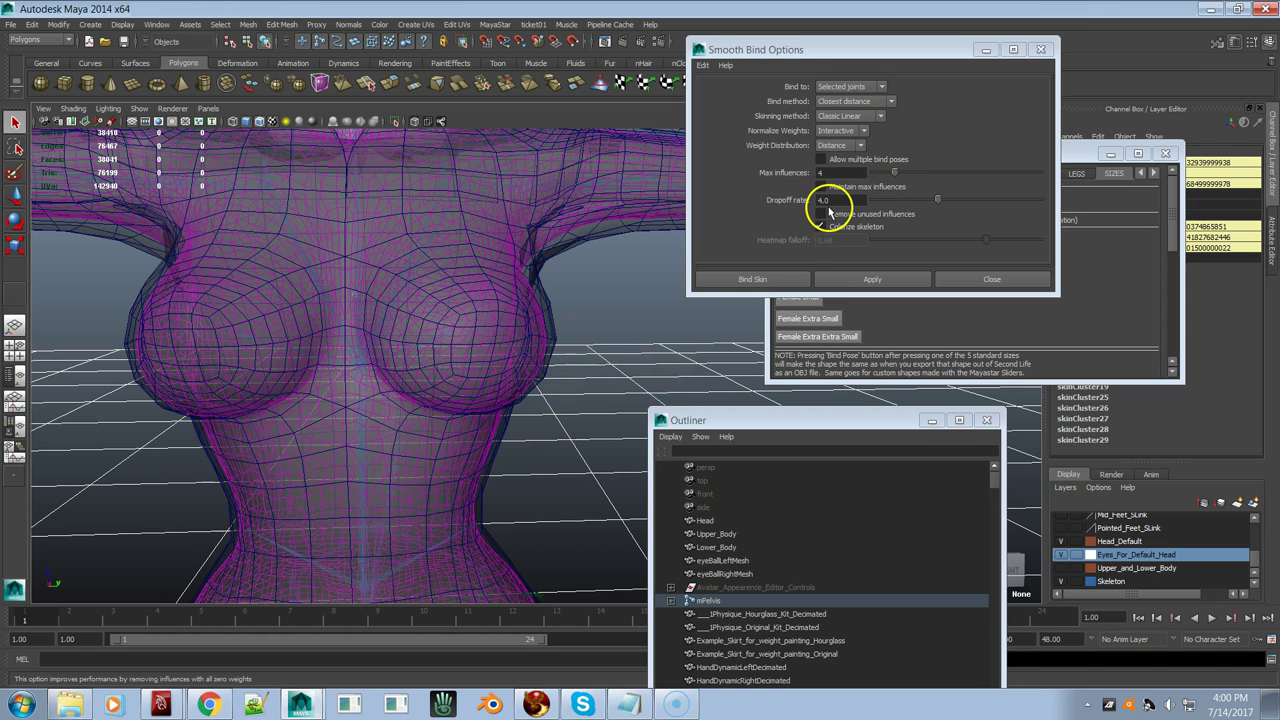
# Step: Turn Remove unused influences on and back off in the smooth bind options
pyautogui.click(866, 212)
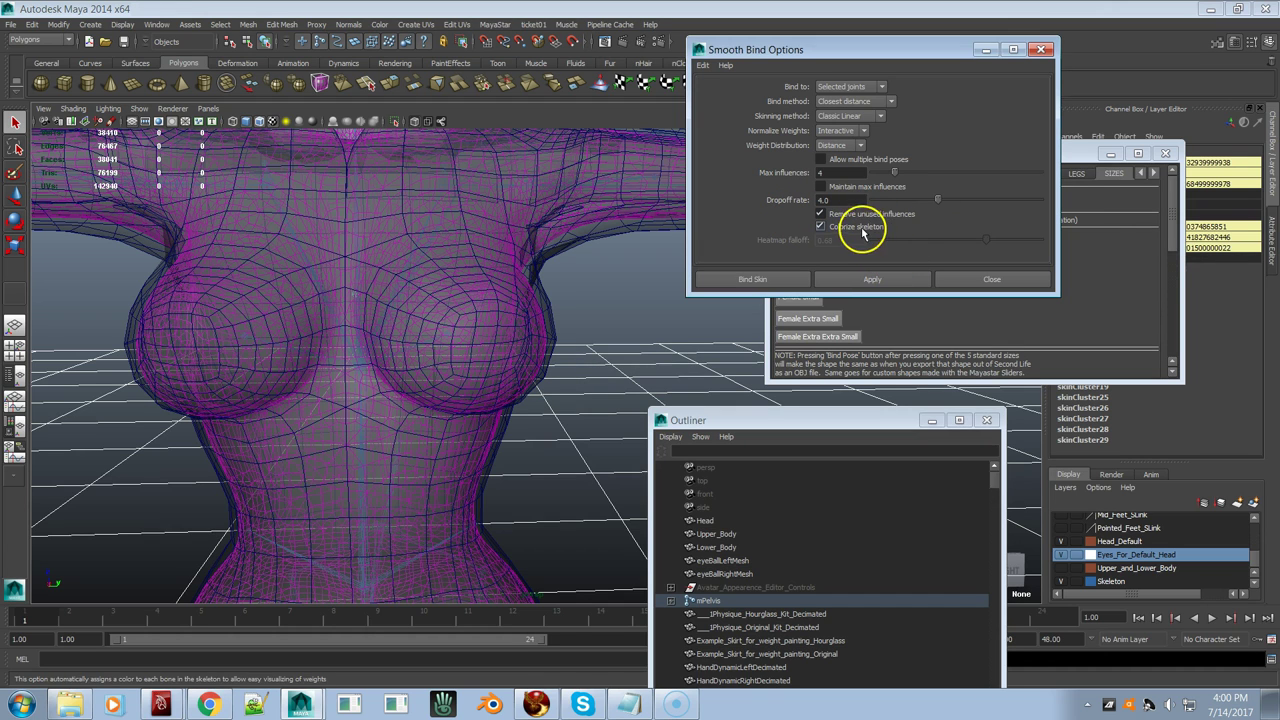
pyautogui.click(821, 215)
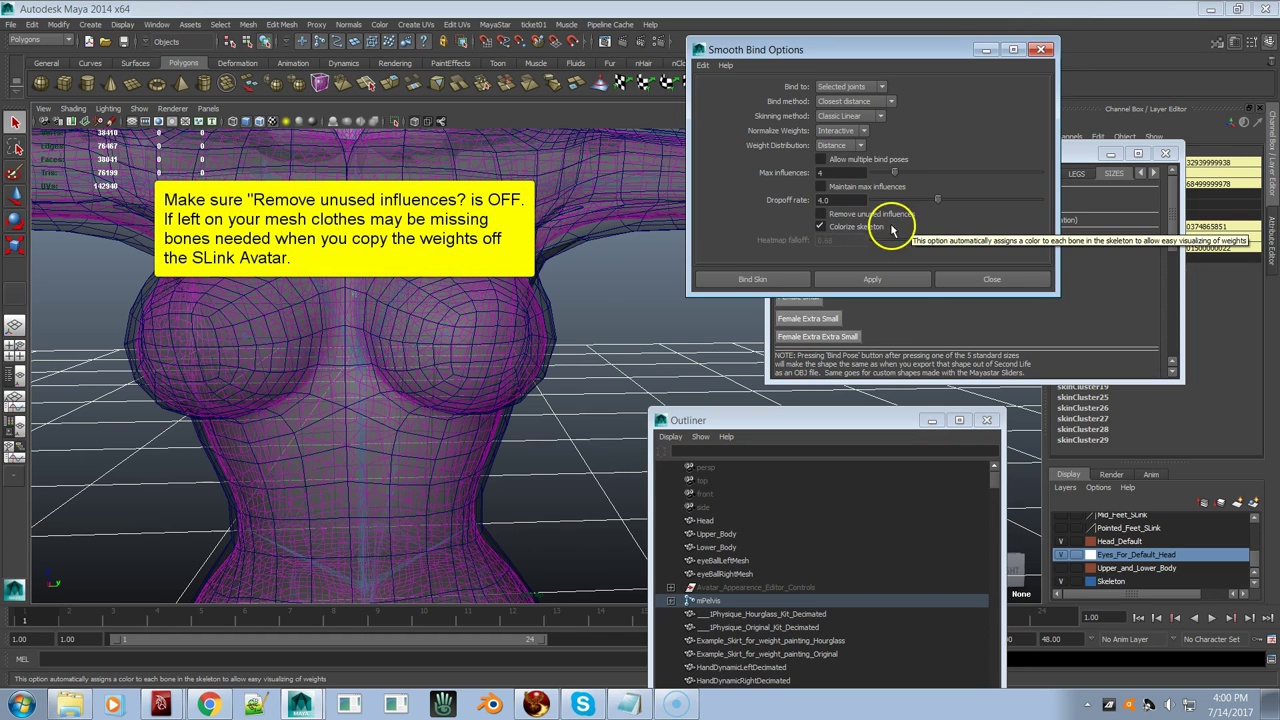
# Step: Select the top mesh and the ___1Physique_Hourglass_Kit_Decimated body mesh in turn to compare the two on the avatar
pyautogui.scroll(-2, 420, 317)
pyautogui.scroll(-1, 420, 310)
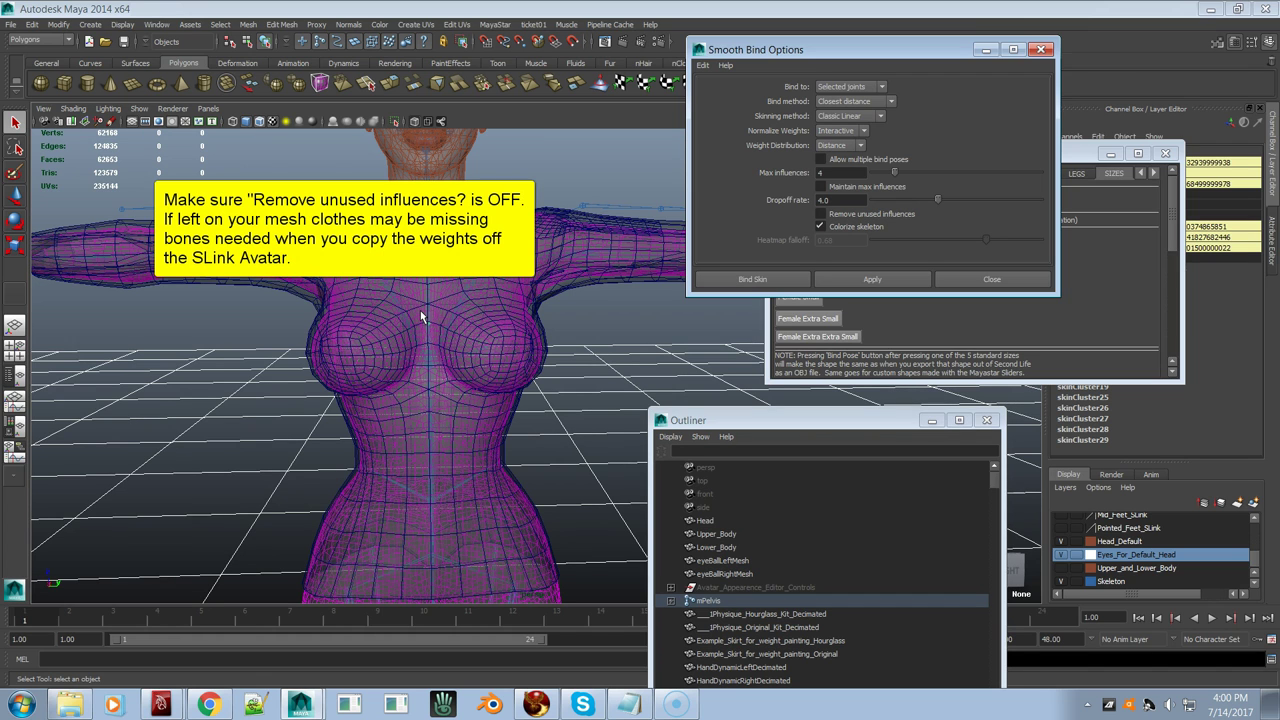
pyautogui.click(420, 310)
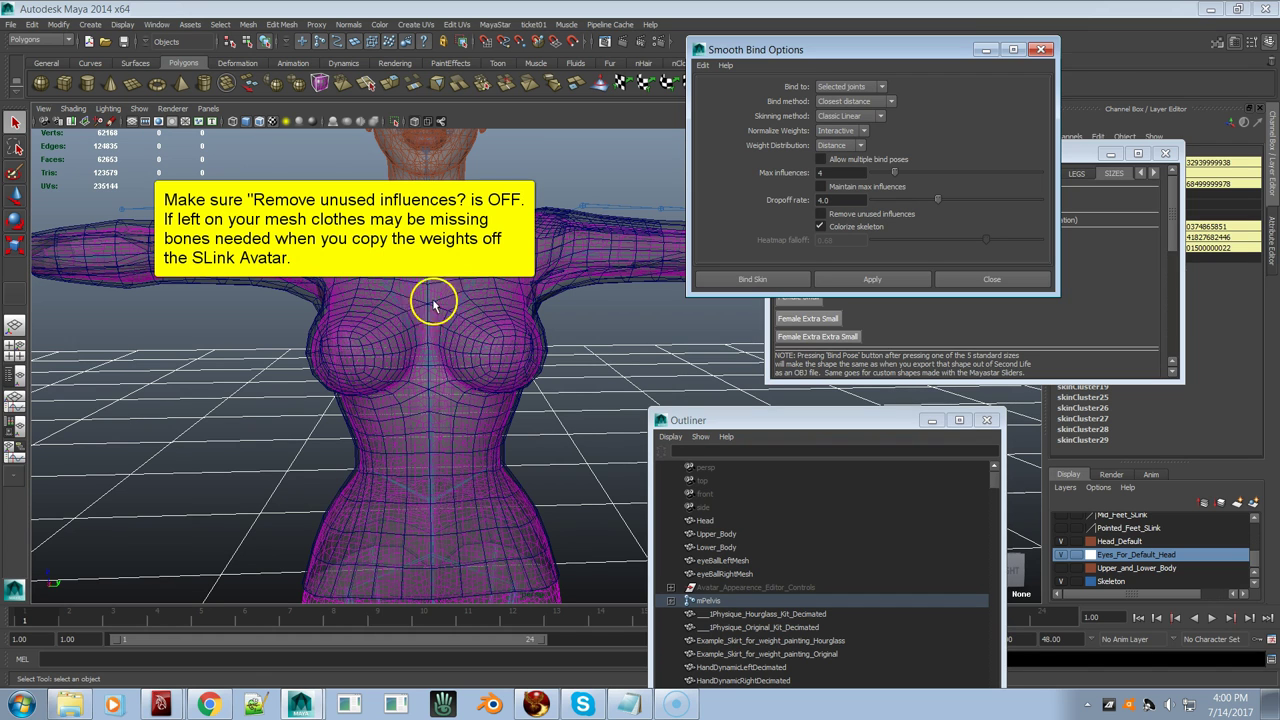
pyautogui.click(505, 215)
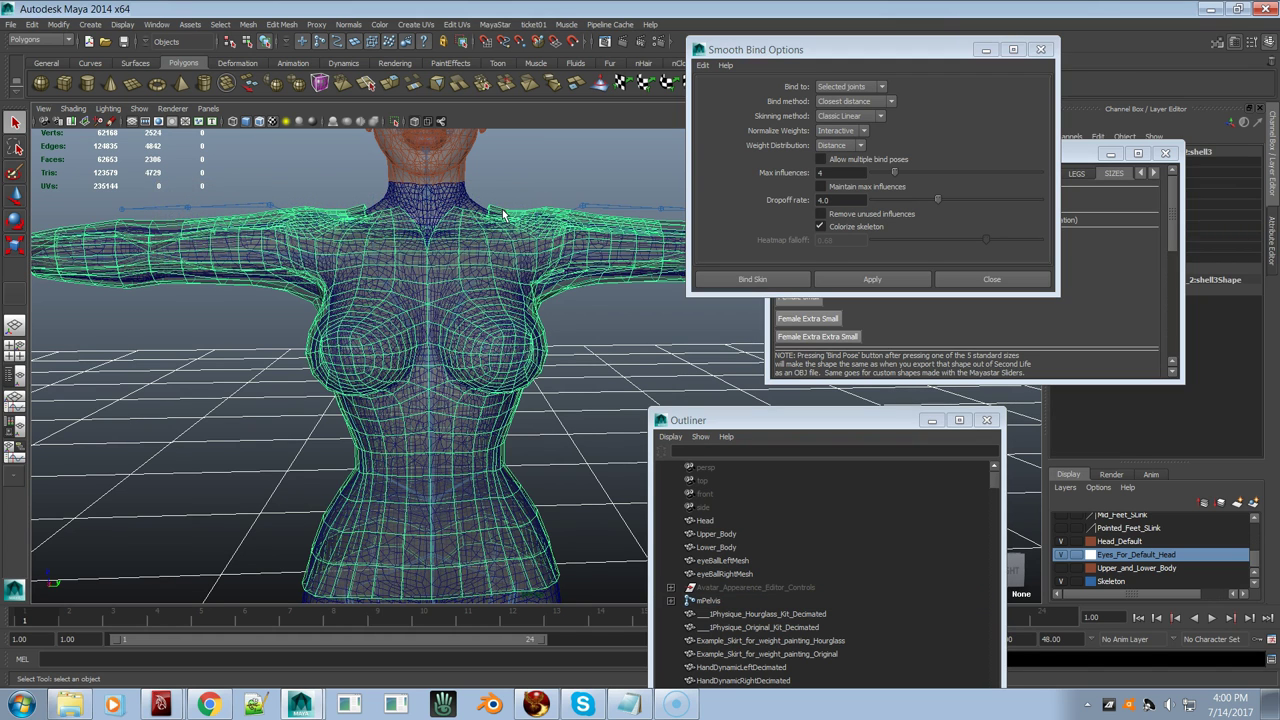
pyautogui.click(476, 204)
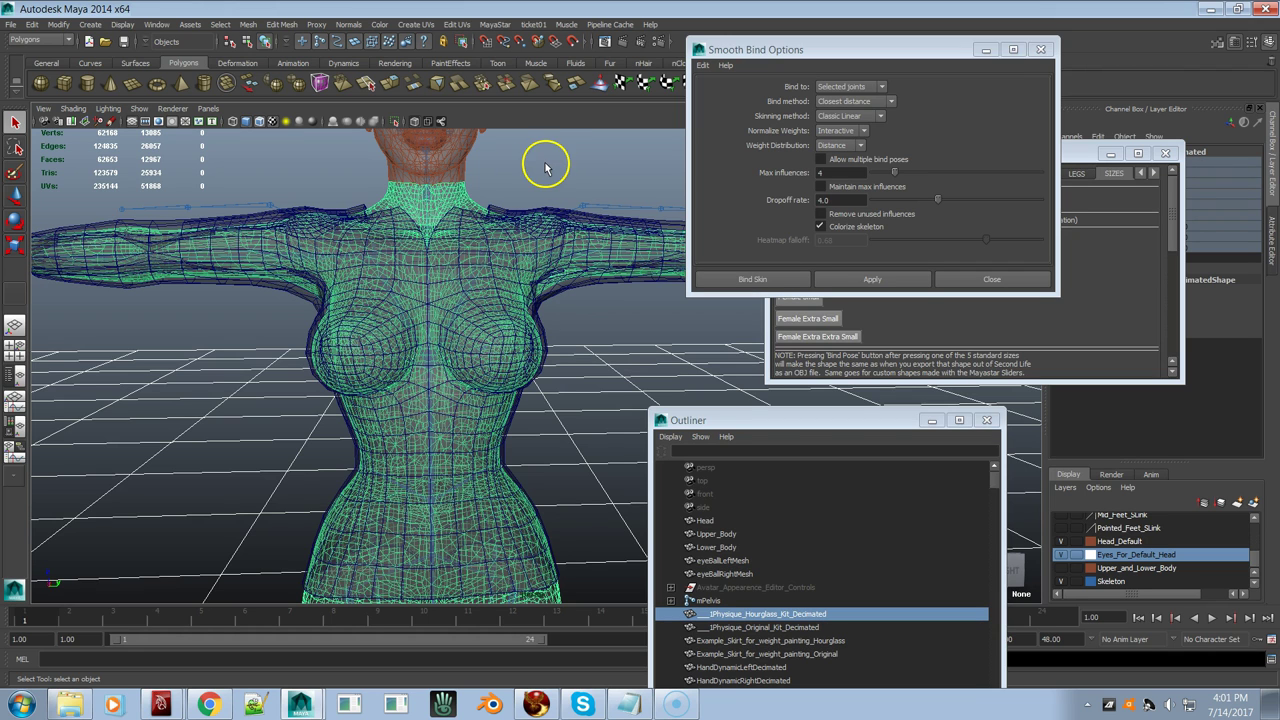
pyautogui.click(548, 212)
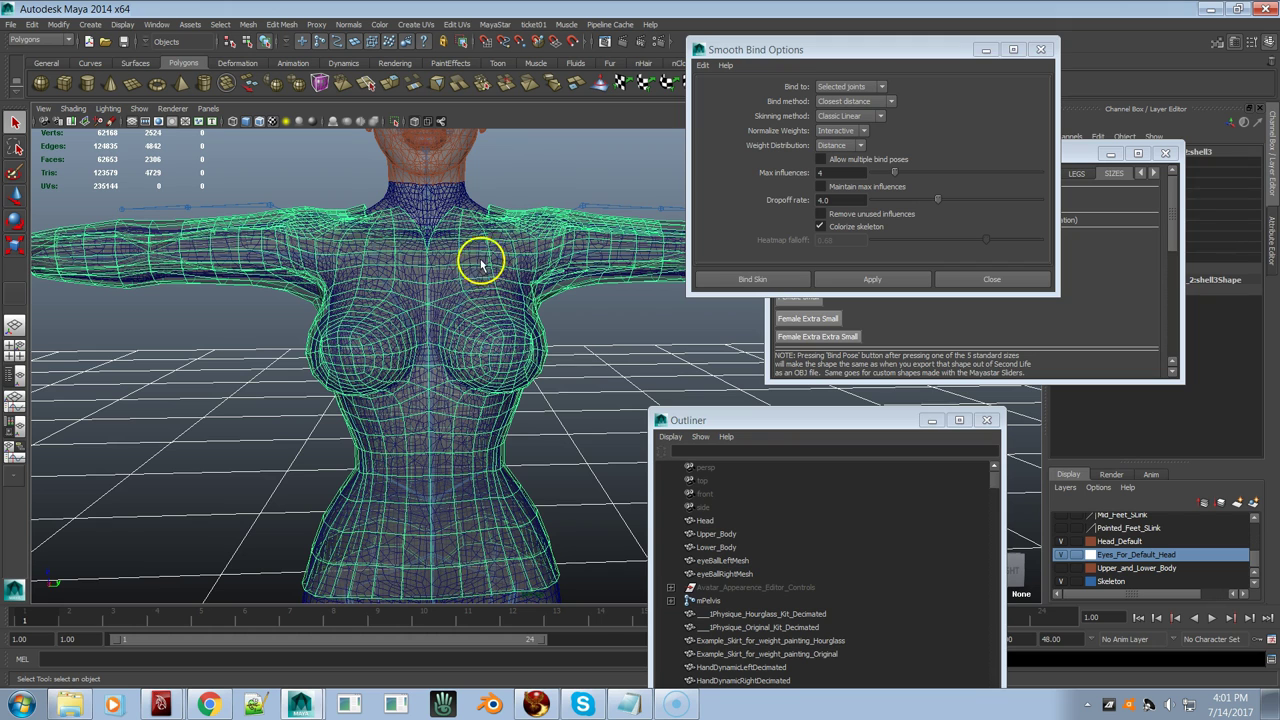
pyautogui.click(453, 197)
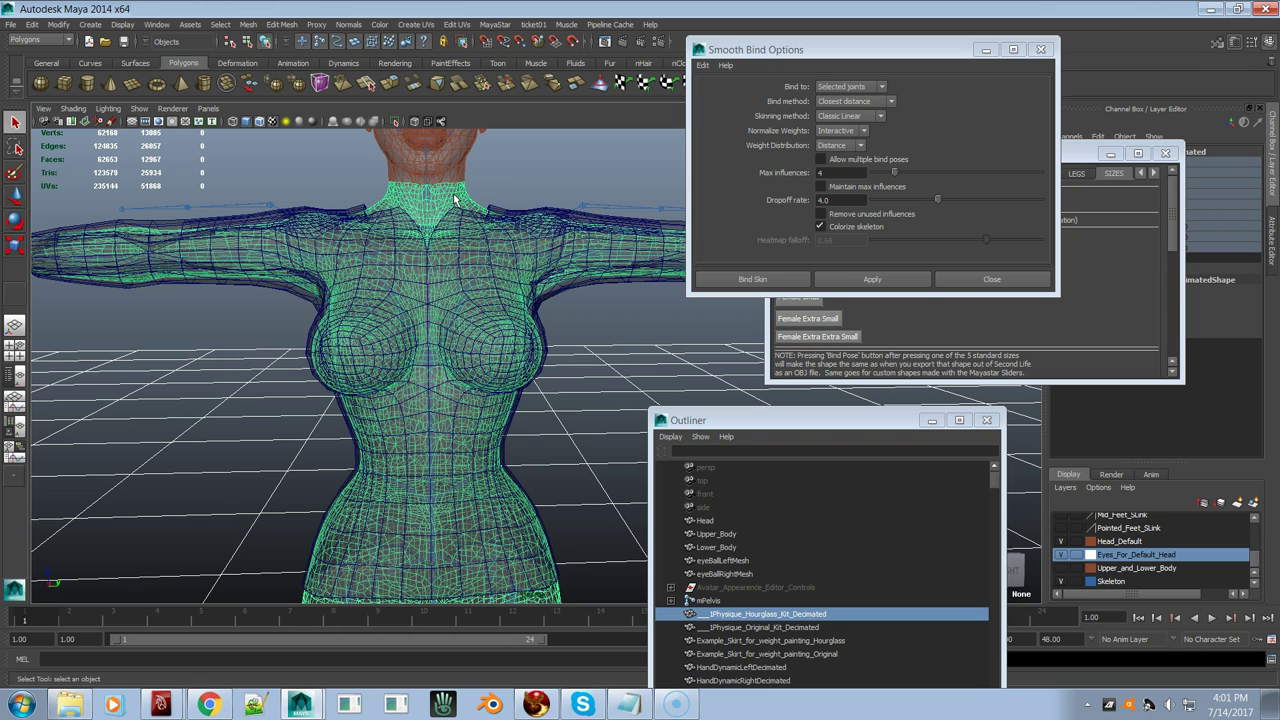
pyautogui.click(509, 213)
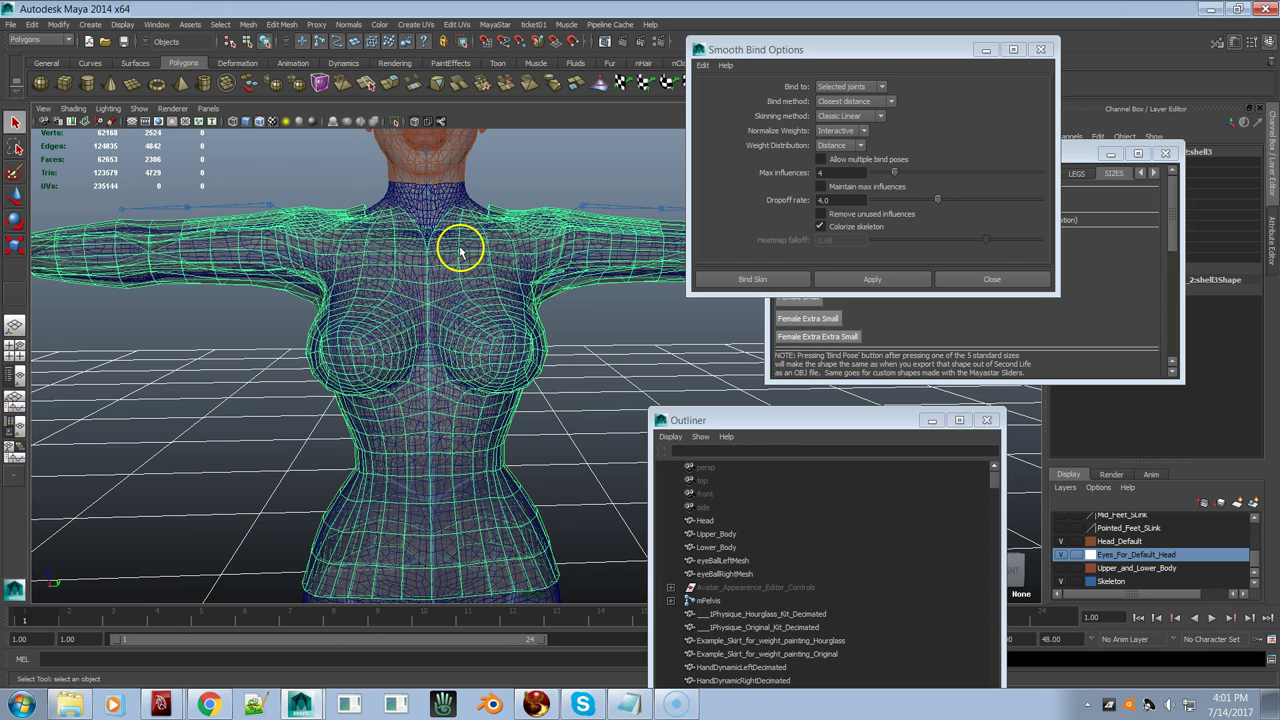
pyautogui.click(455, 198)
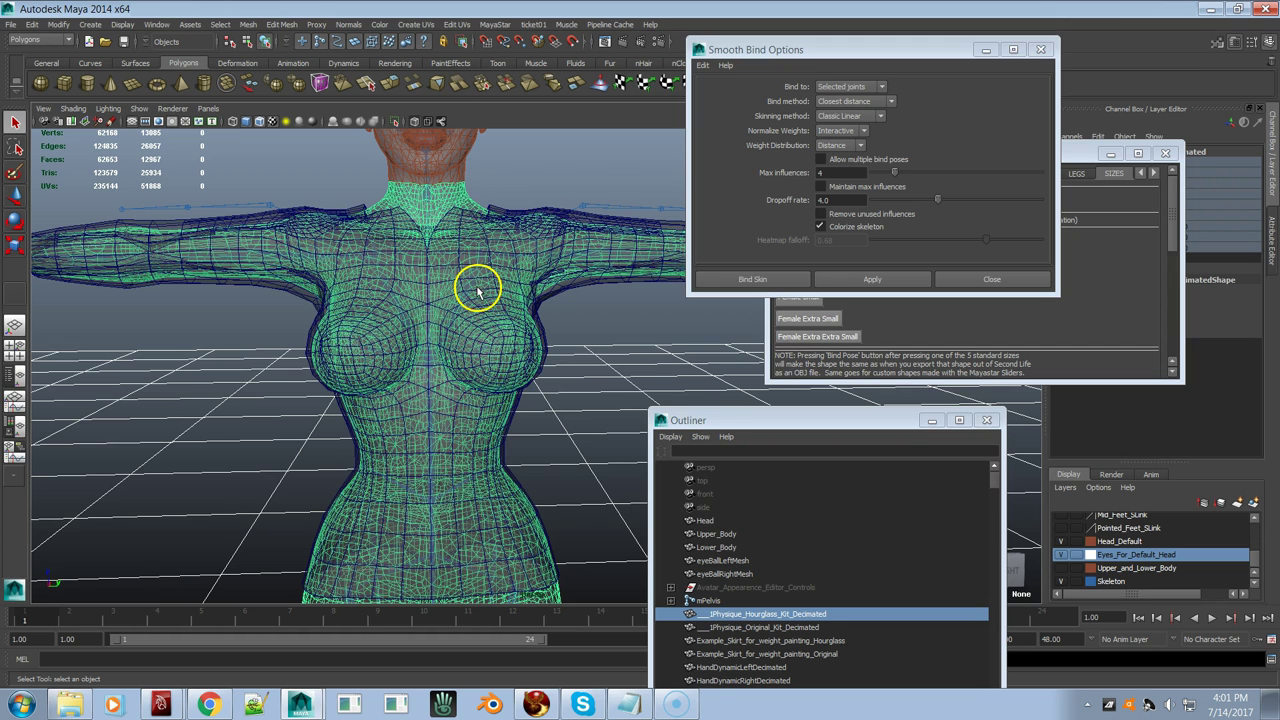
pyautogui.click(456, 194)
pyautogui.click(456, 194)
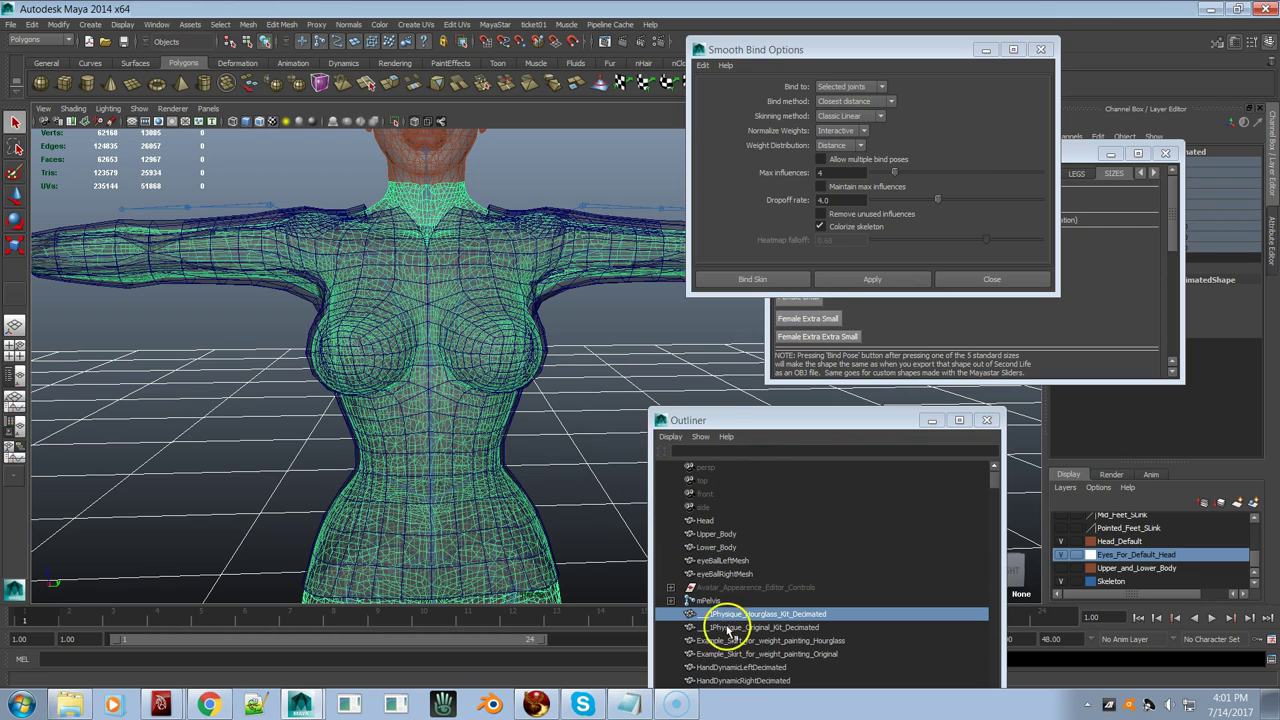
# Step: Select the full joint hierarchy under mPelvis and move the floating windows to uncover the selected objects count
pyautogui.click(705, 600)
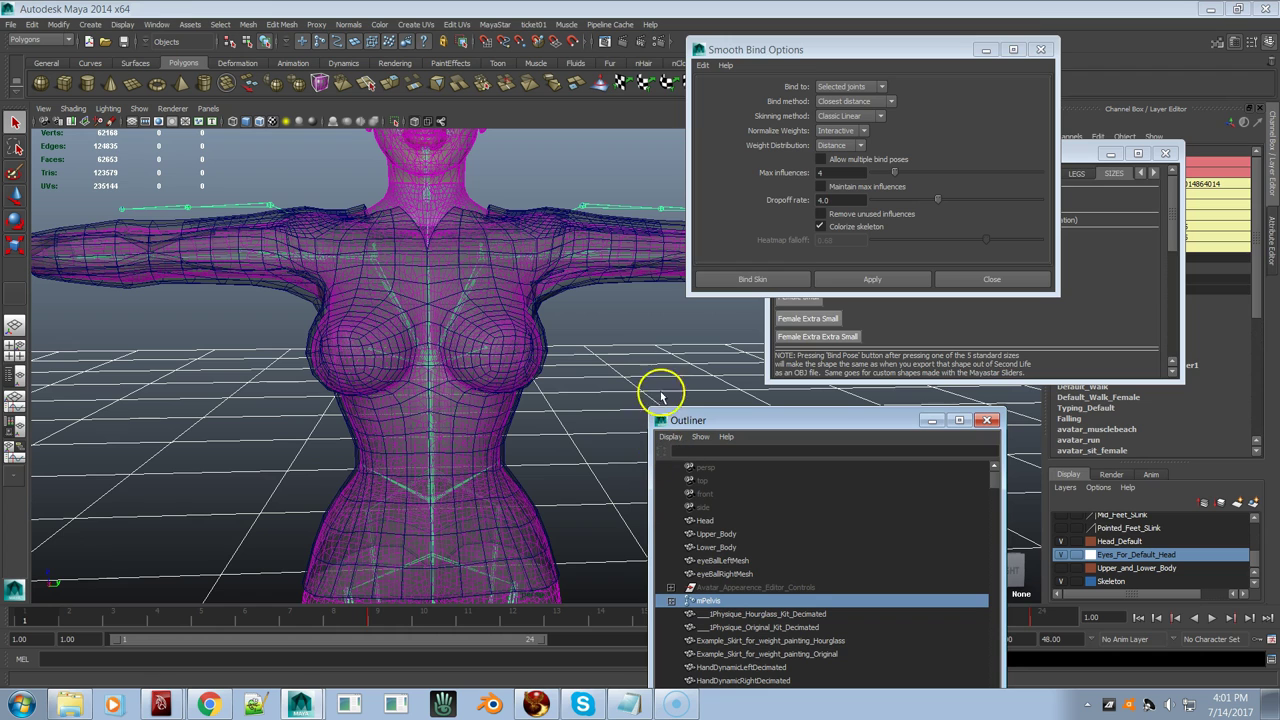
pyautogui.moveTo(615, 318); pyautogui.dragTo(599, 427, button='right')
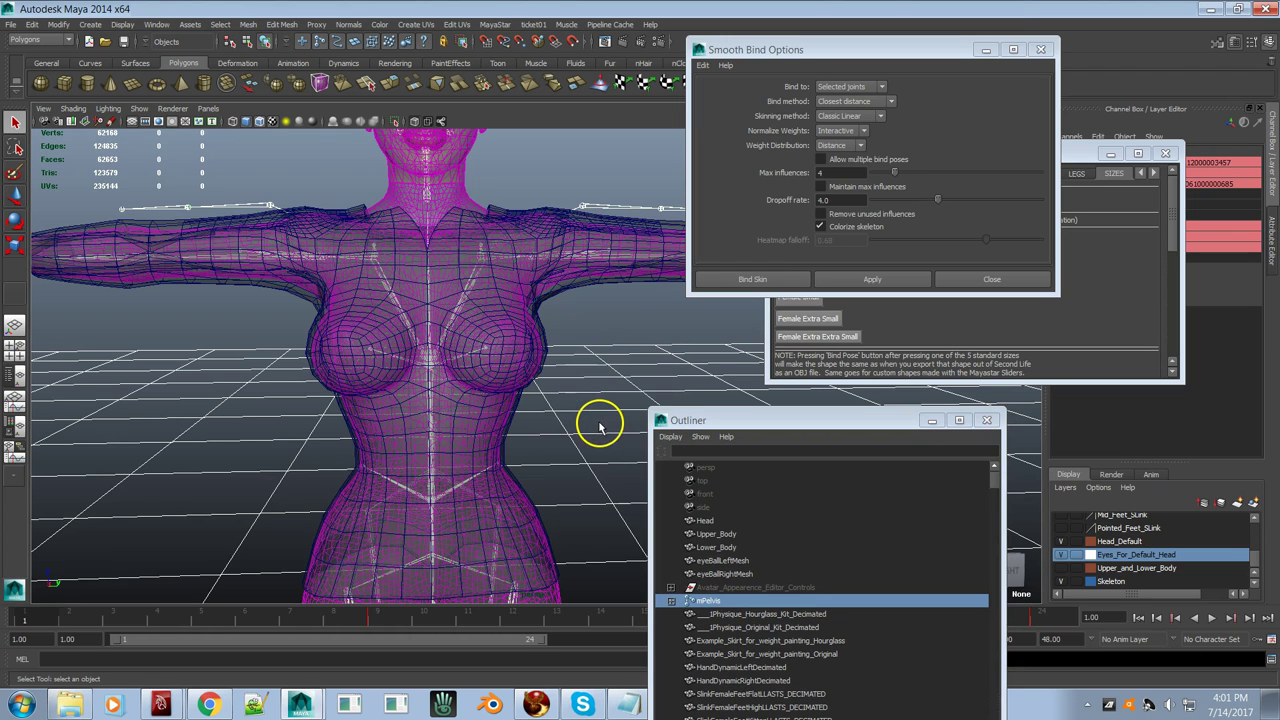
pyautogui.moveTo(849, 45); pyautogui.dragTo(428, 97)
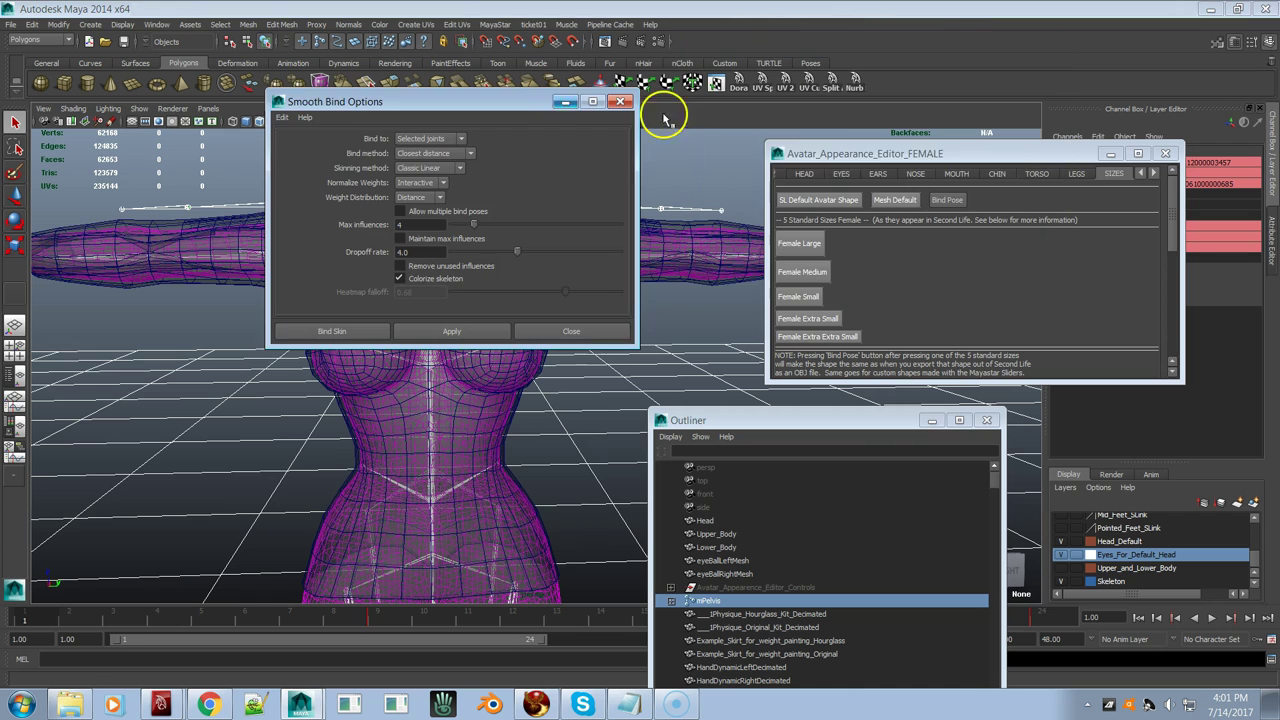
pyautogui.moveTo(877, 157); pyautogui.dragTo(117, 406)
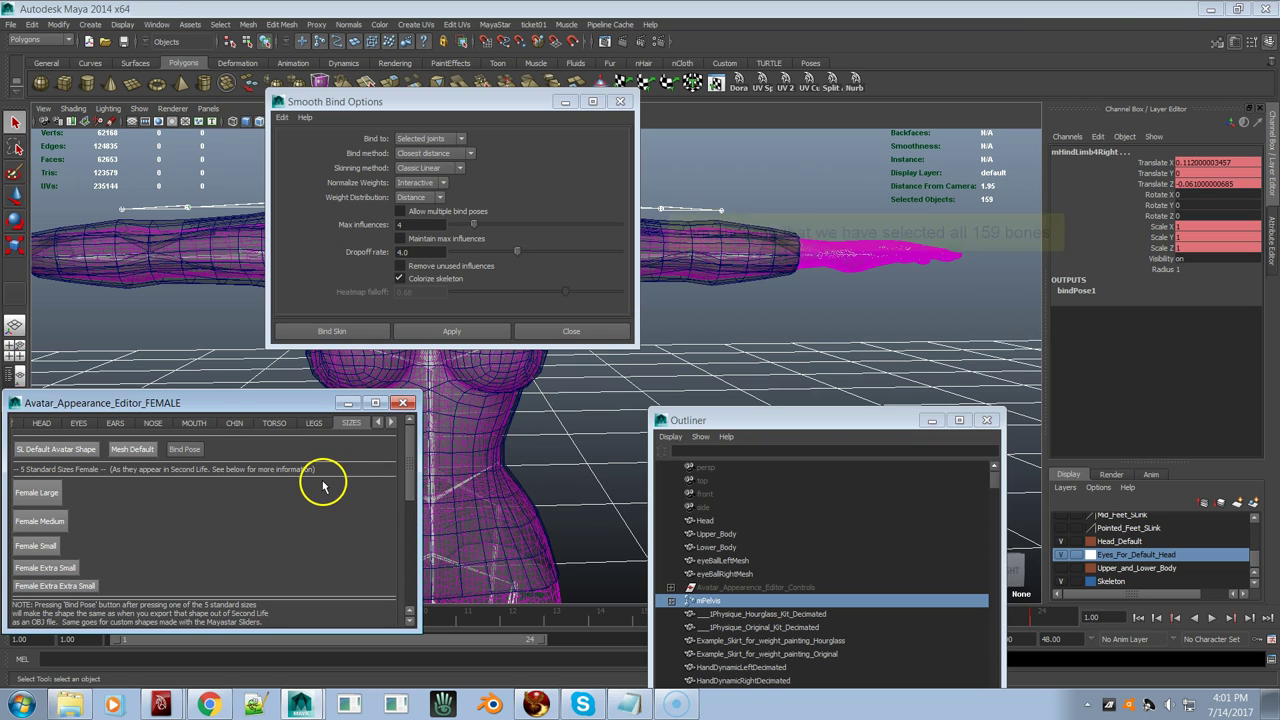
pyautogui.moveTo(414, 102); pyautogui.dragTo(796, 89)
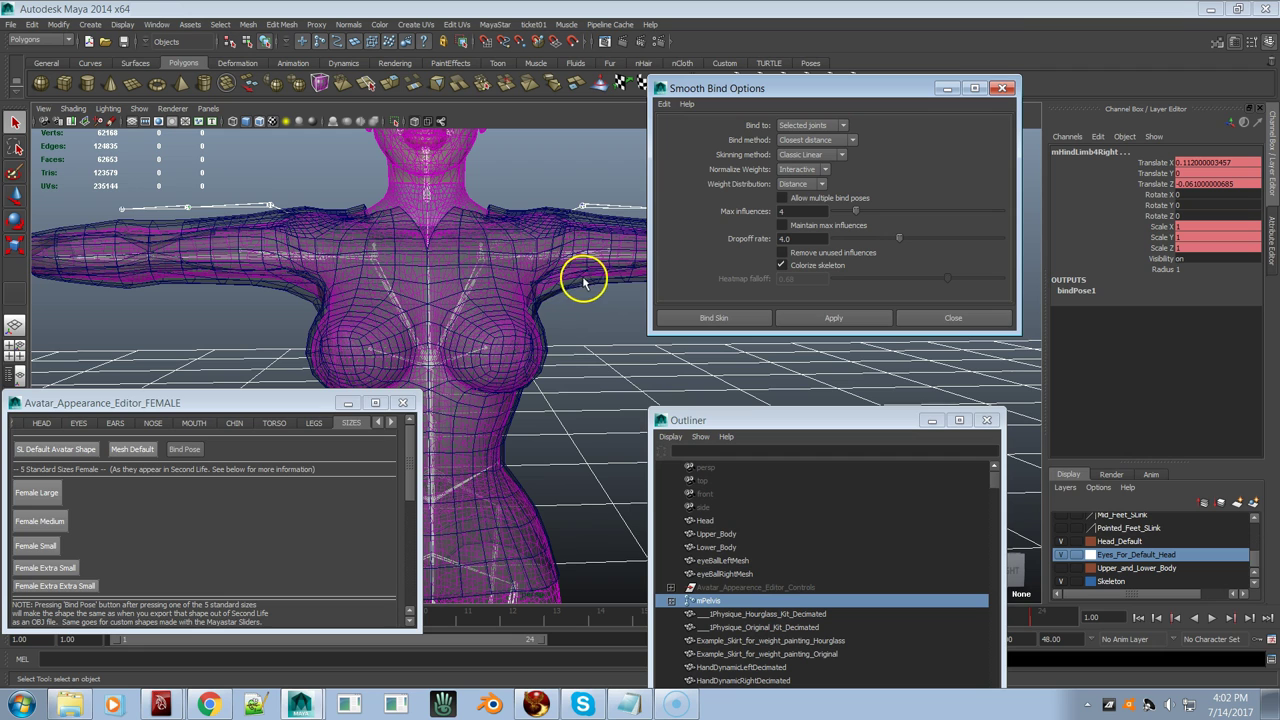
# Step: Add the top mesh to the selected joints and try to smooth bind it with Remove unused influences off
pyautogui.click(619, 285)
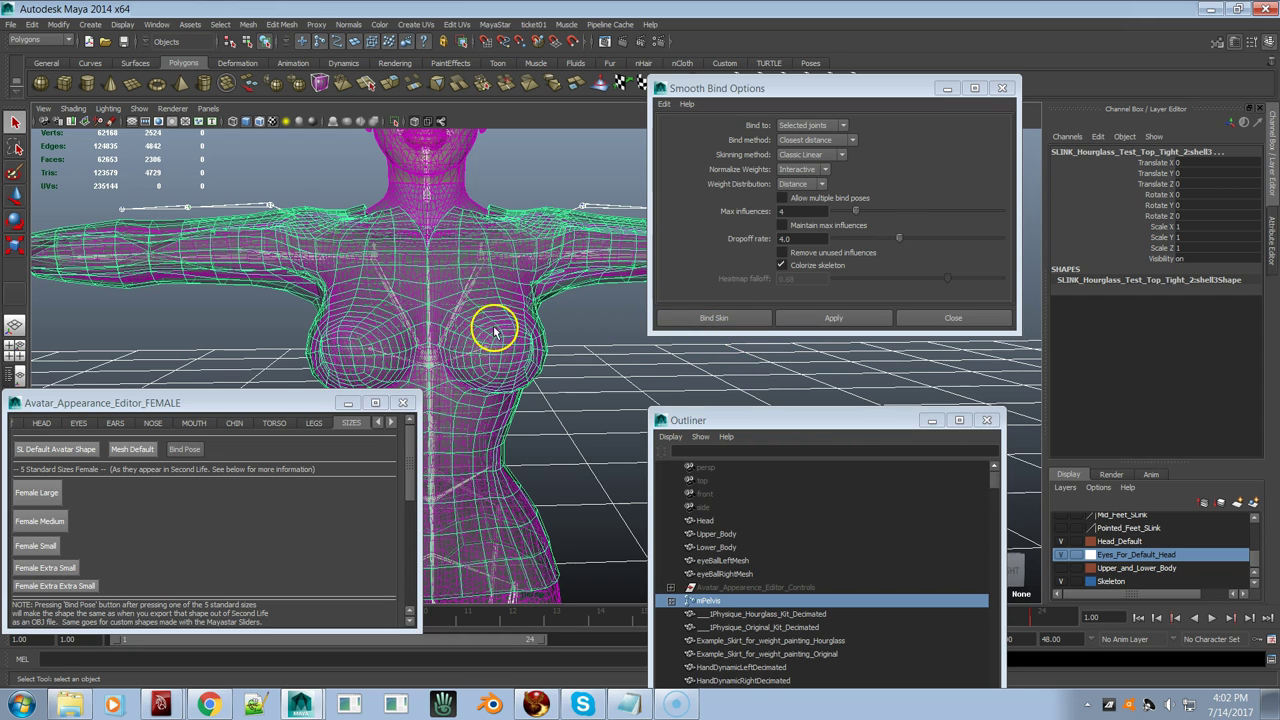
pyautogui.click(725, 321)
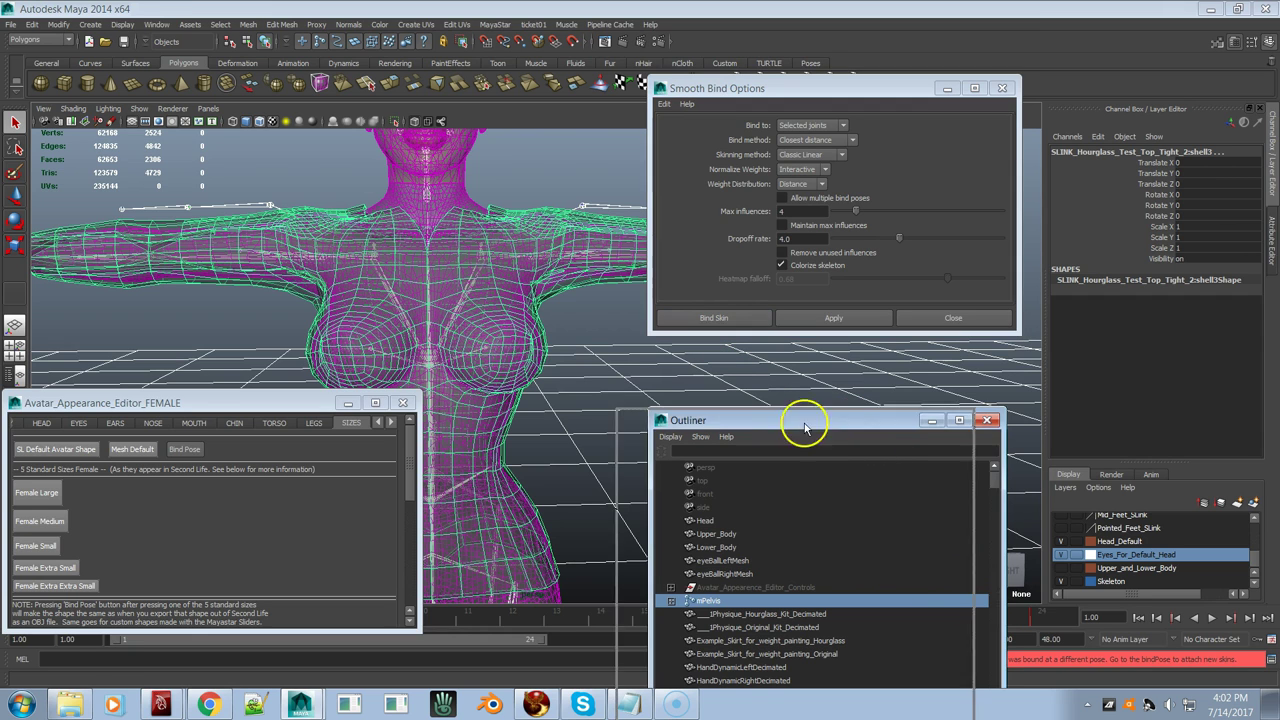
pyautogui.moveTo(852, 423); pyautogui.dragTo(293, 490)
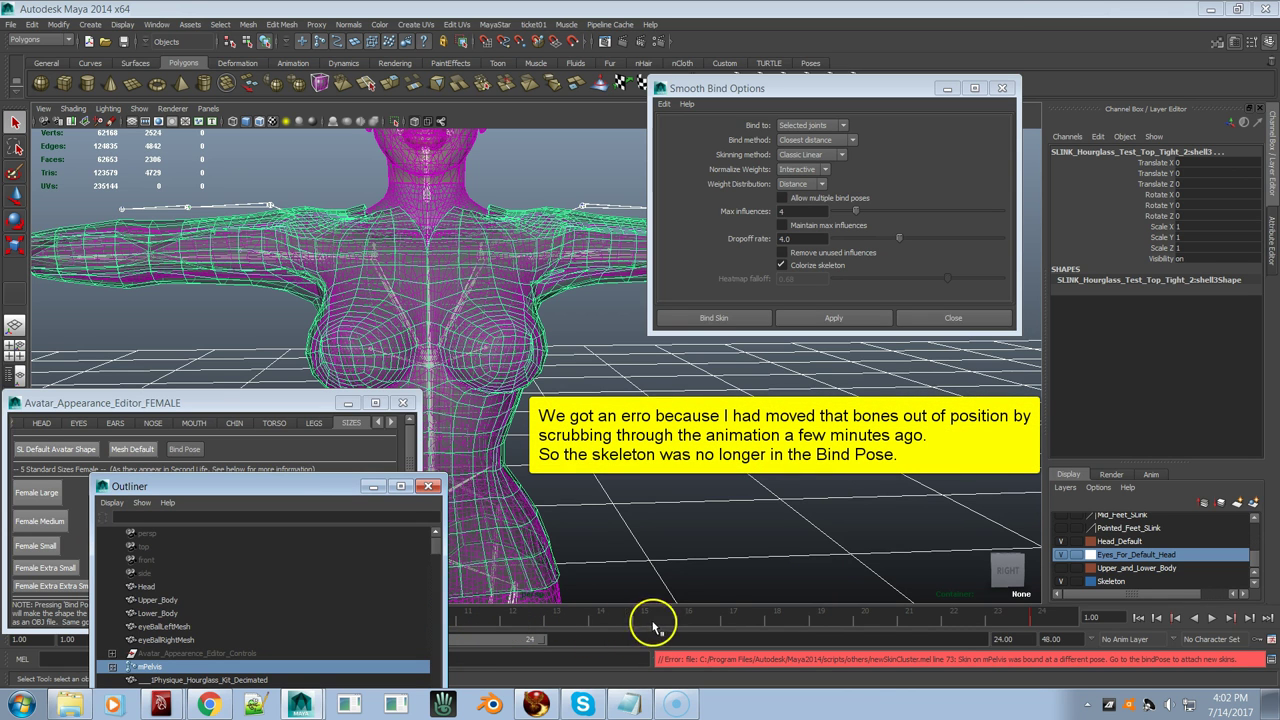
# Step: Move the Outliner and Avatar Appearance Editor off the timeline and return the animation to frame 1
pyautogui.hotkey('alt', 'v')
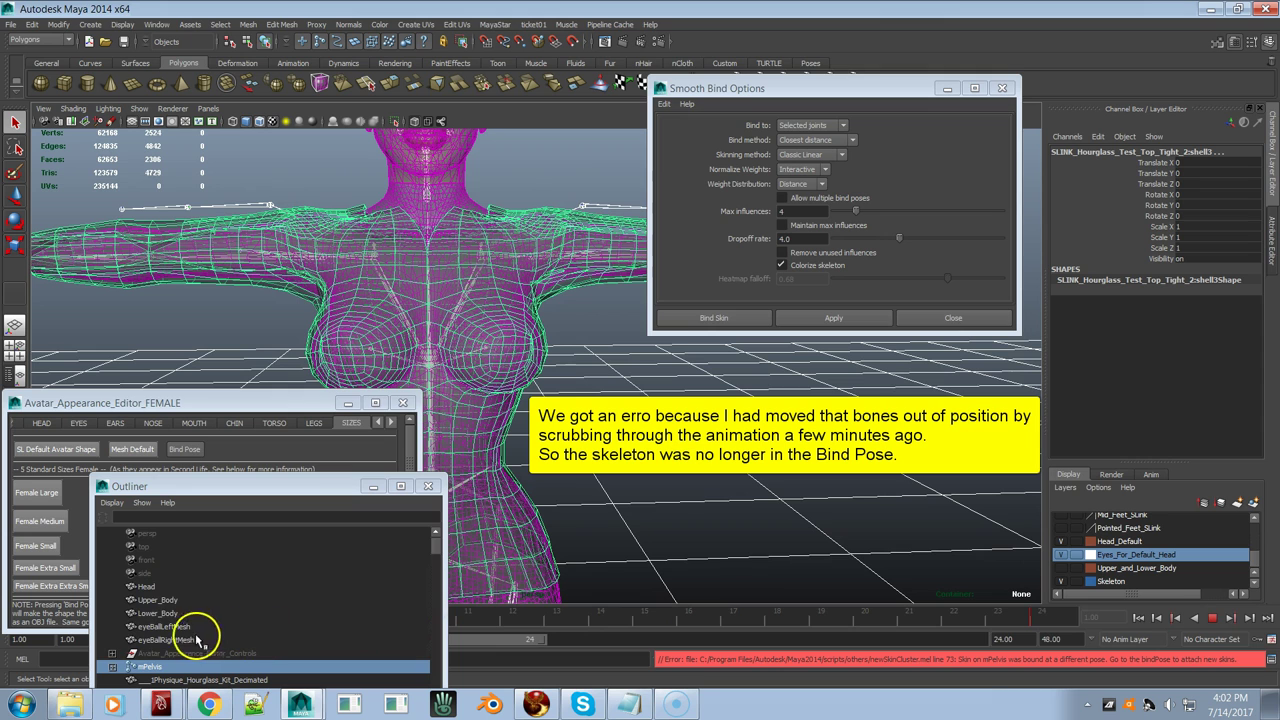
pyautogui.press('Escape')
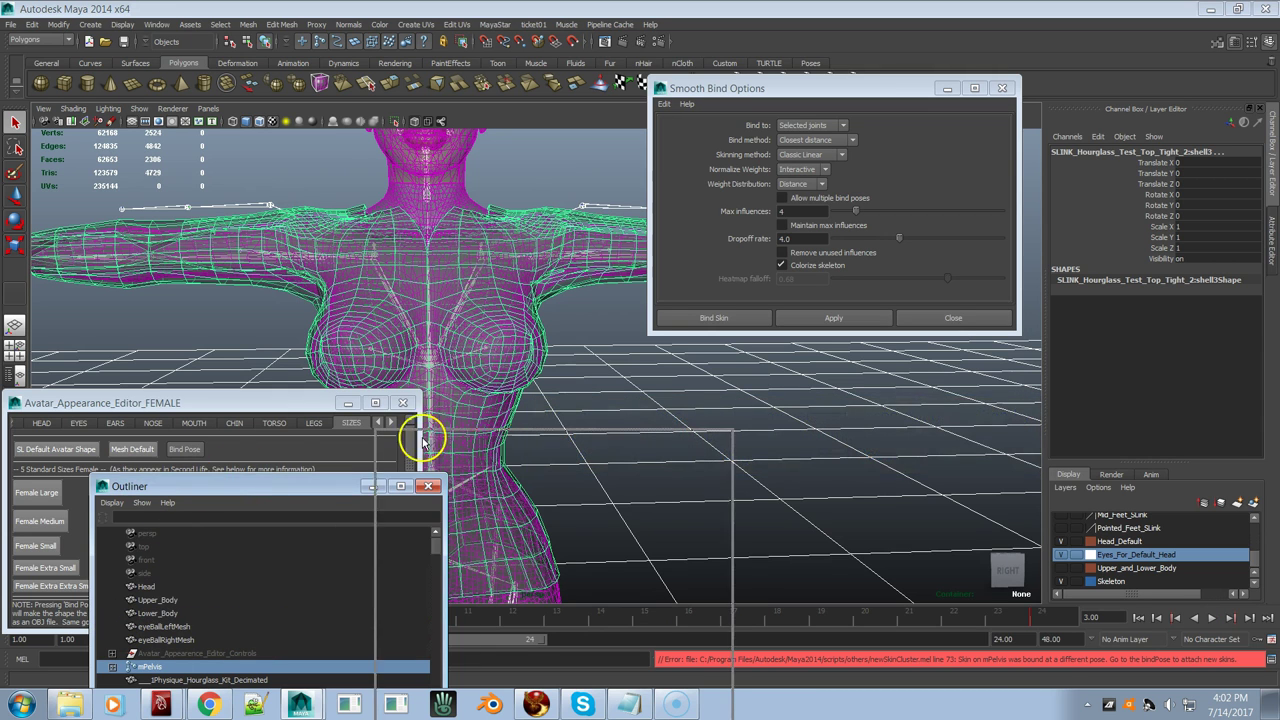
pyautogui.moveTo(1114, 213); pyautogui.dragTo(1122, 215)
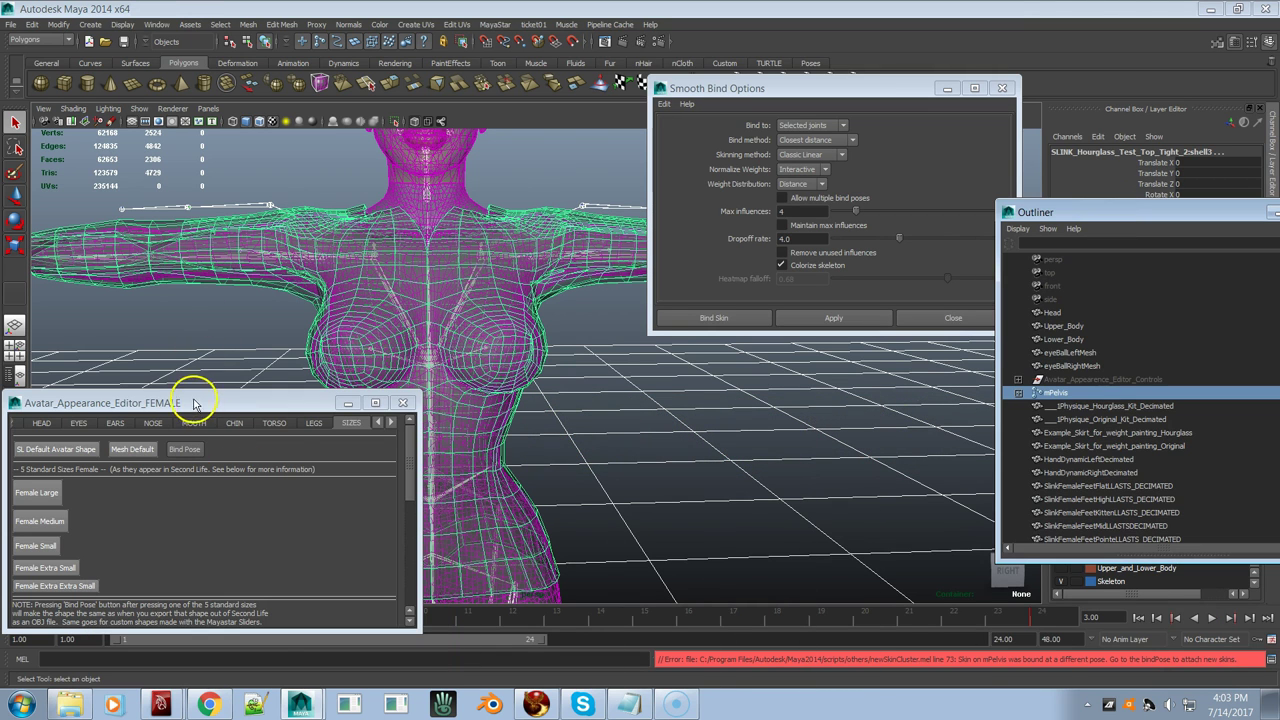
pyautogui.moveTo(198, 402); pyautogui.dragTo(237, 222)
pyautogui.moveTo(126, 610); pyautogui.dragTo(14, 612)
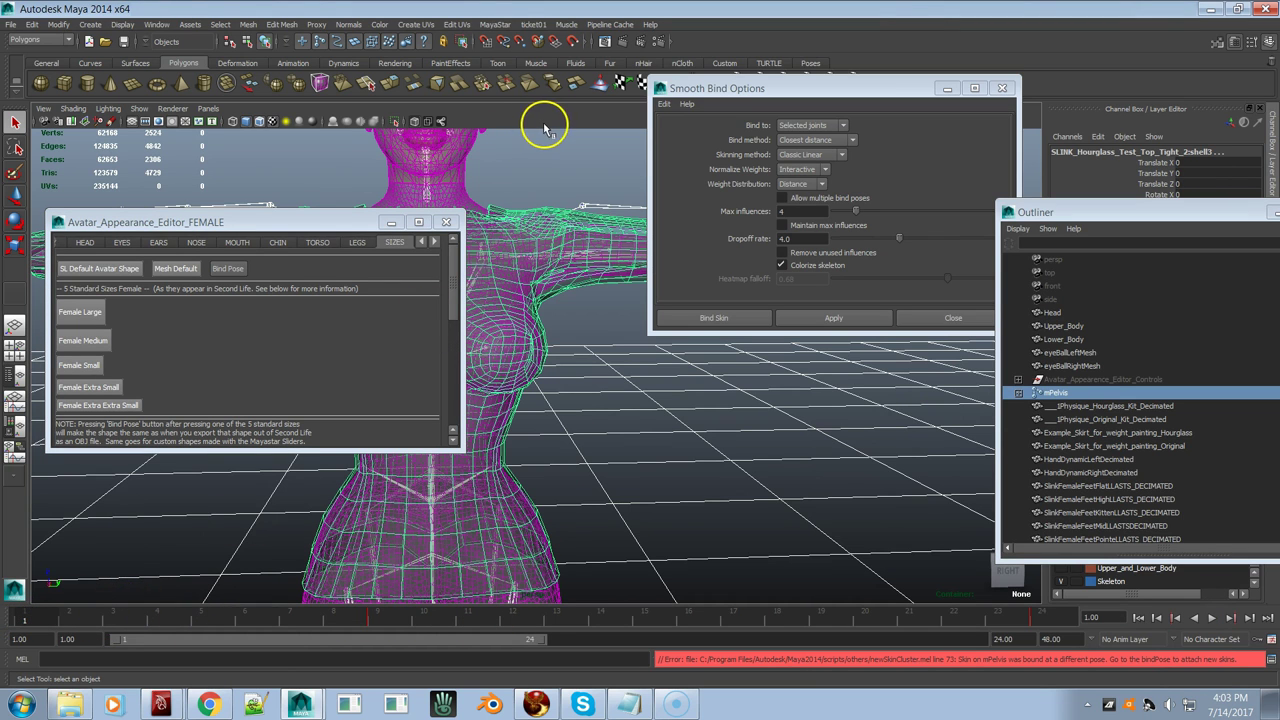
# Step: Clear the selection and return the skeleton to its custom bind pose with MayaStar's Go To Bind Pose
pyautogui.click(563, 151)
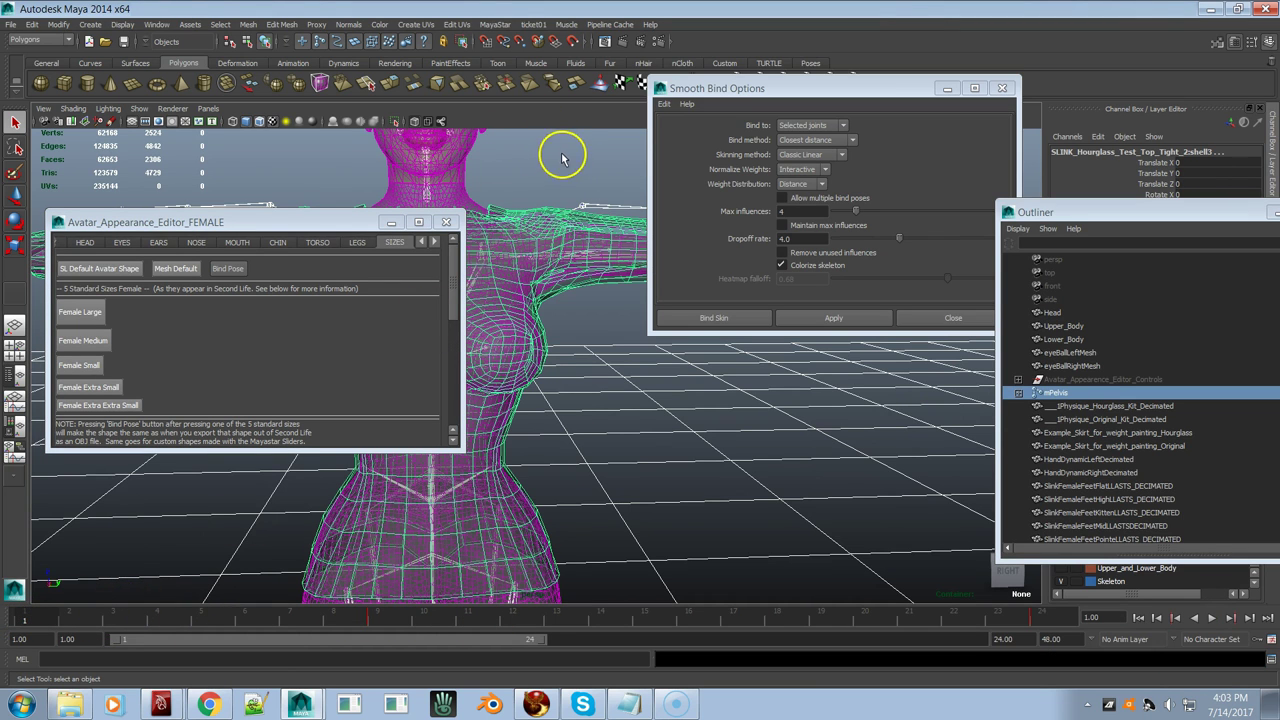
pyautogui.click(500, 25)
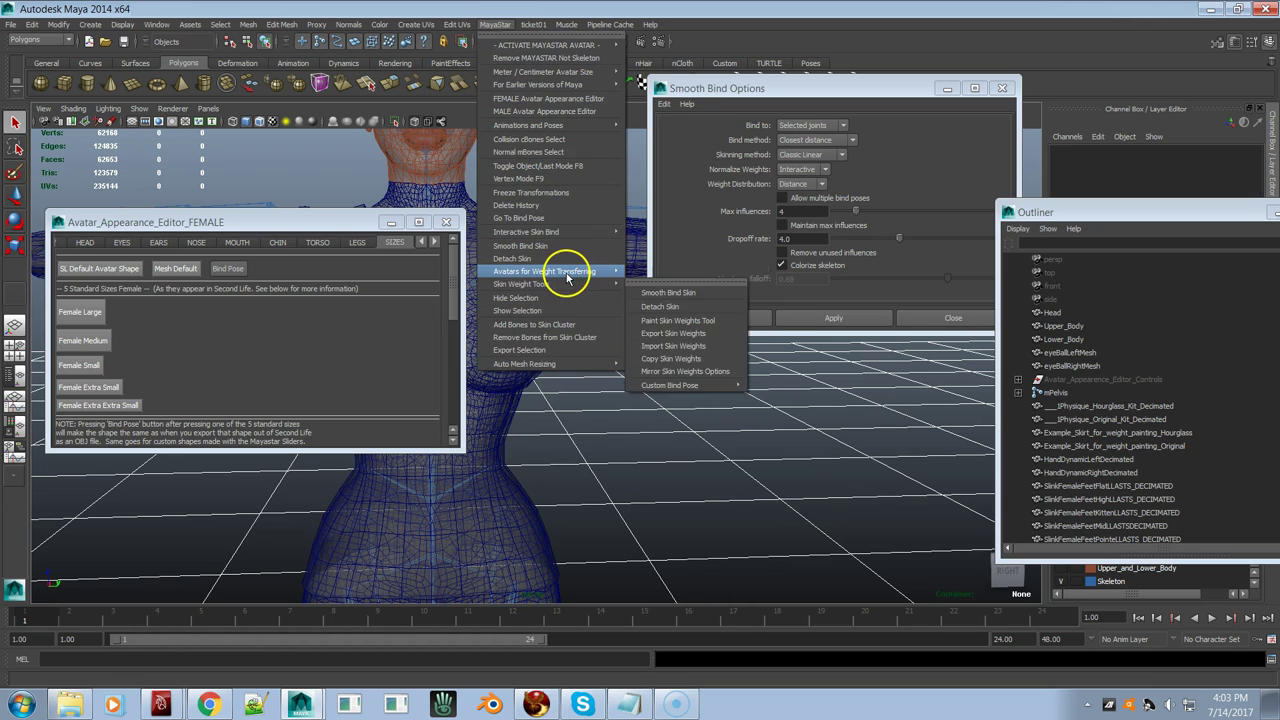
pyautogui.click(570, 221)
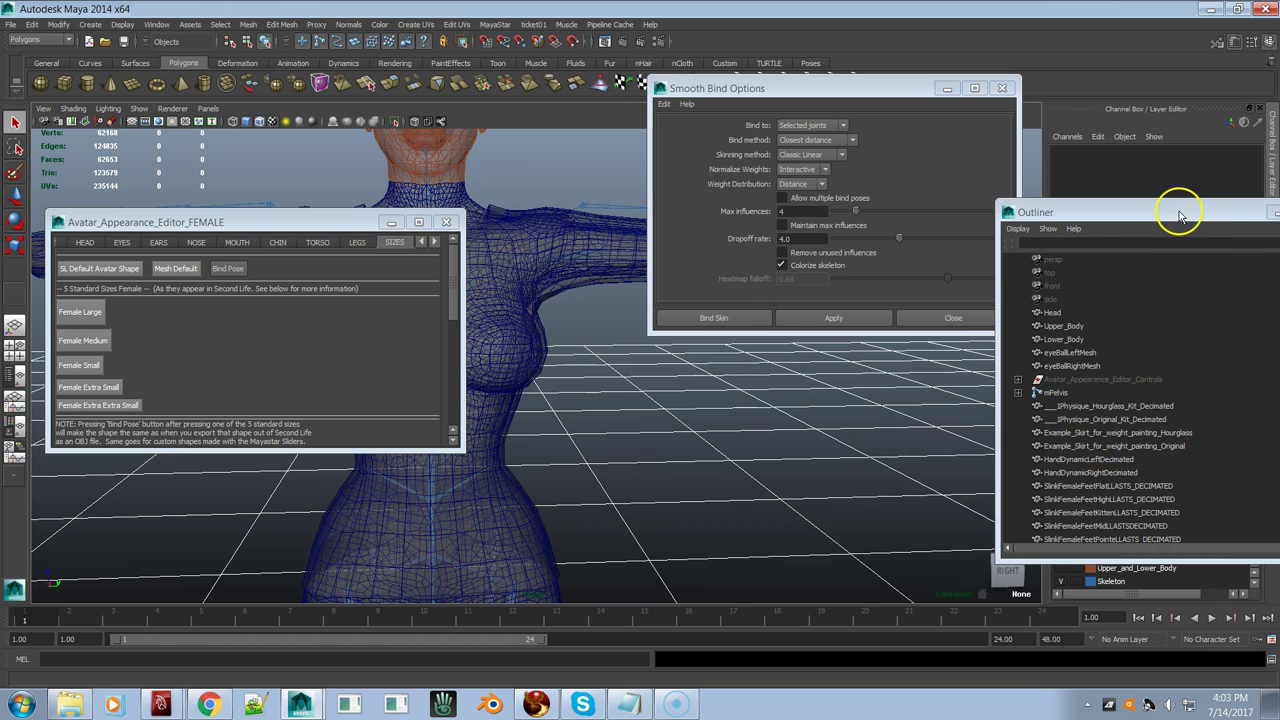
# Step: Reselect mPelvis together with its full joint hierarchy
pyautogui.moveTo(1180, 215); pyautogui.dragTo(1149, 218)
pyautogui.click(1022, 395)
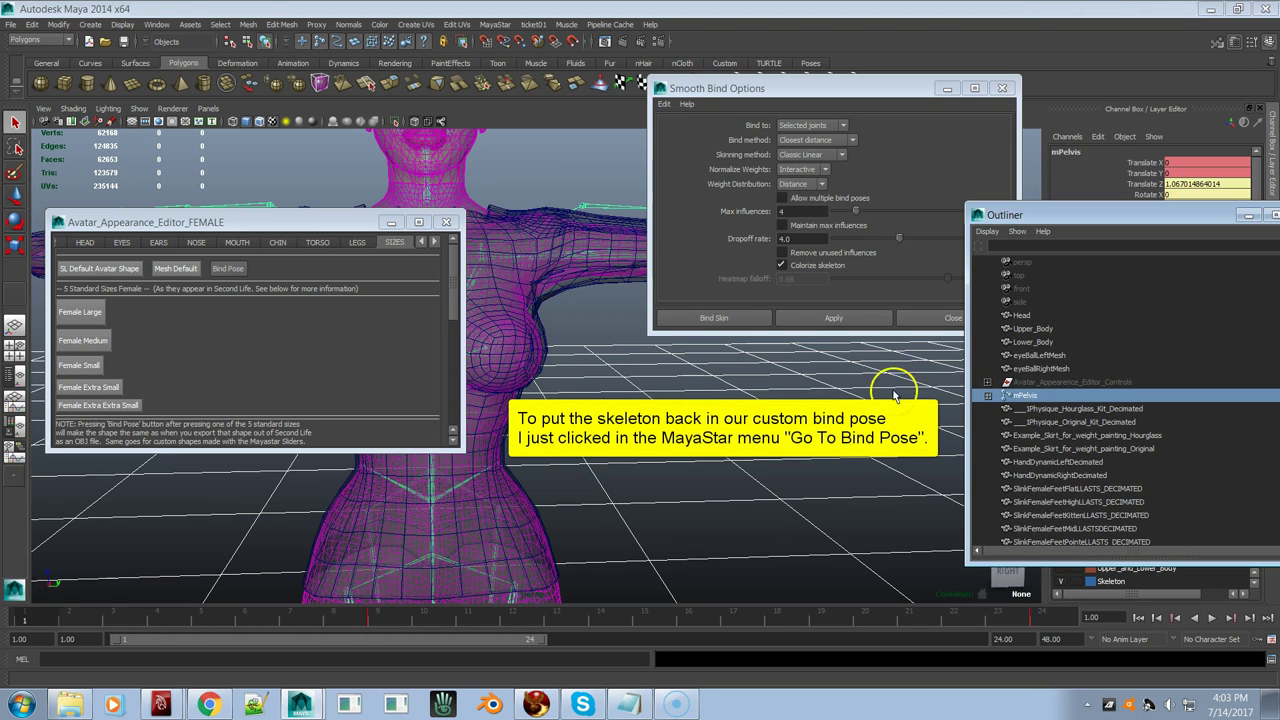
pyautogui.moveTo(711, 393); pyautogui.dragTo(718, 512, button='right')
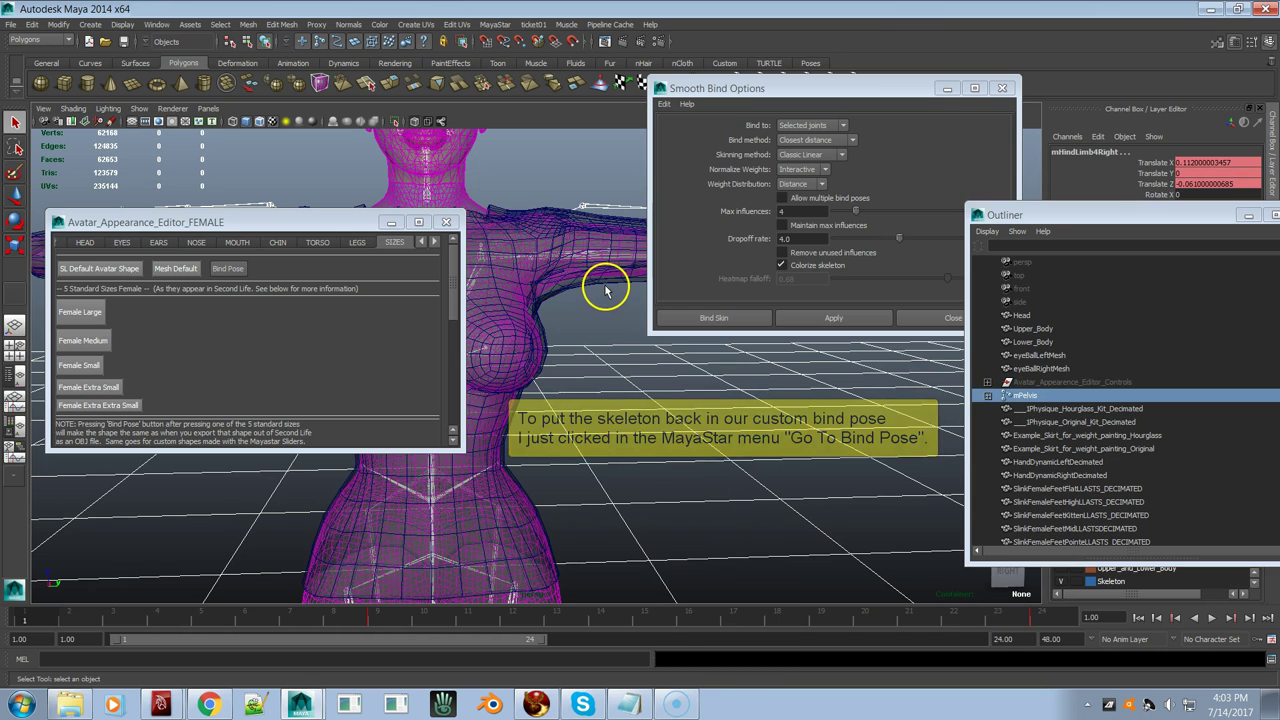
# Step: Add the top mesh to the selected joints and smooth bind it with Remove unused influences off
pyautogui.keyDown('shift'); pyautogui.click(610, 286); pyautogui.keyUp('shift')
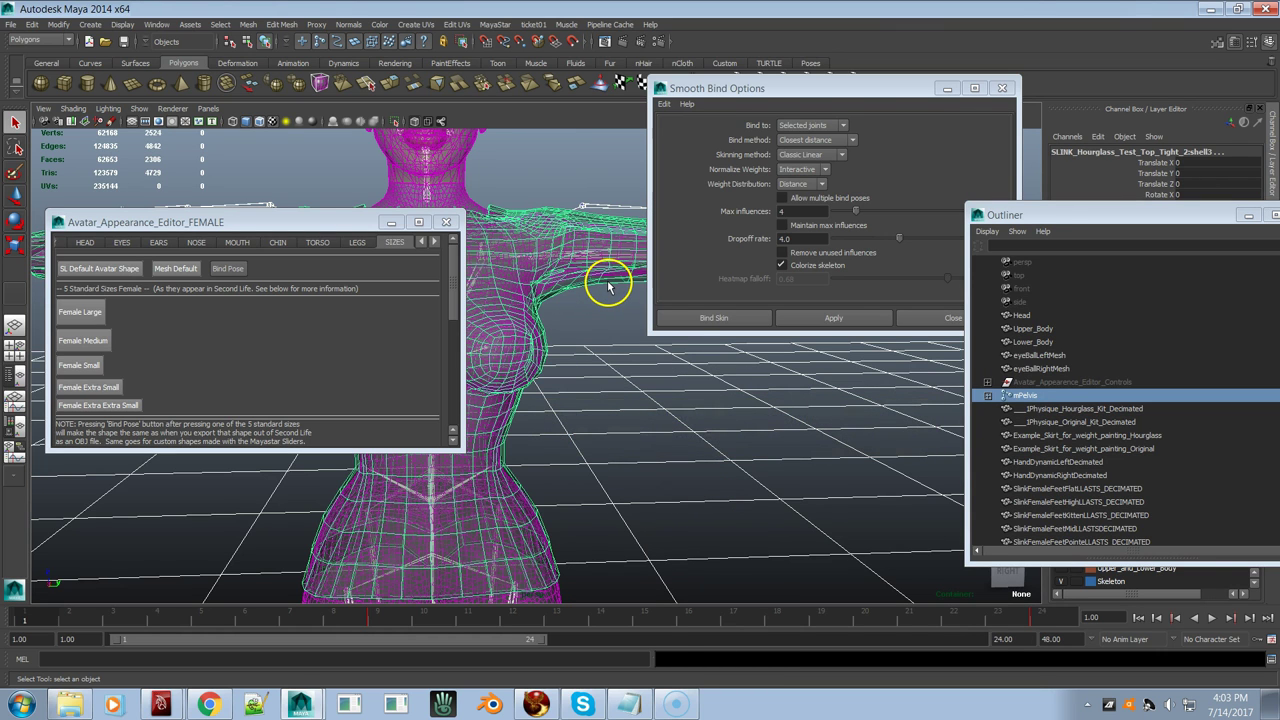
pyautogui.click(718, 317)
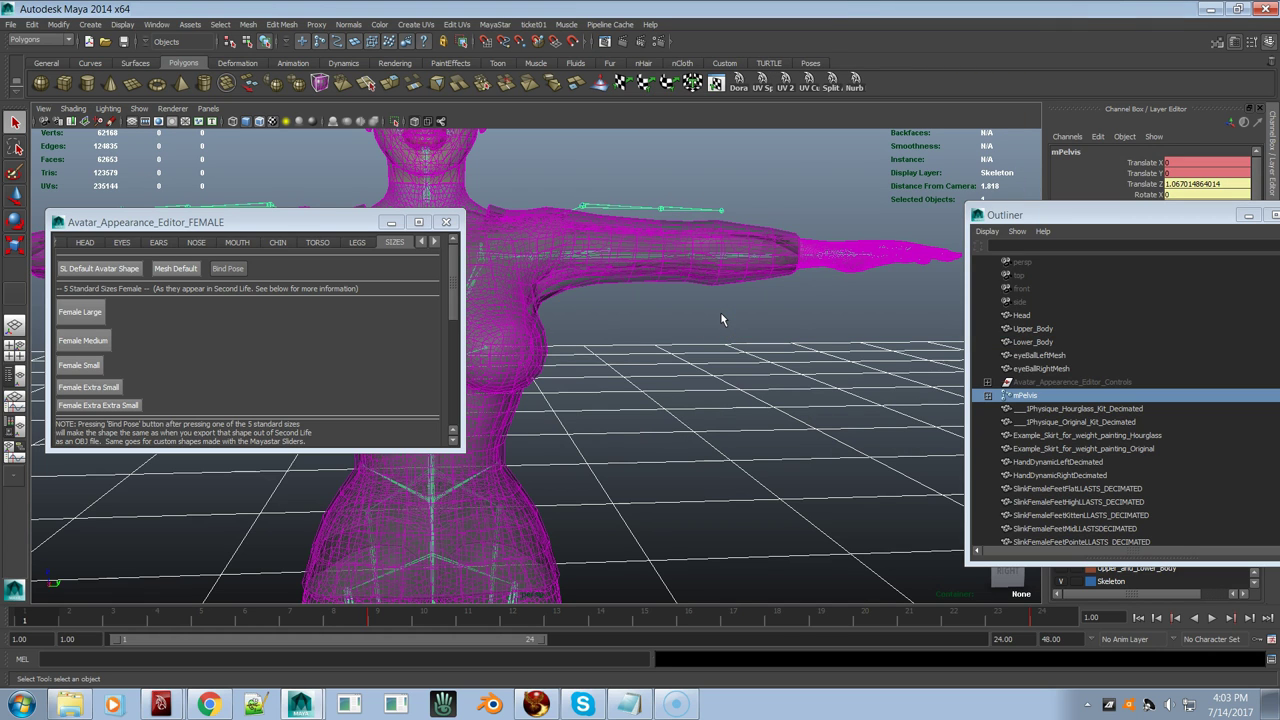
pyautogui.moveTo(712, 331)
pyautogui.keyDown('alt'); pyautogui.mouseDown()
pyautogui.moveTo(677, 331)
pyautogui.moveTo(718, 329)
pyautogui.mouseUp(); pyautogui.keyUp('alt')
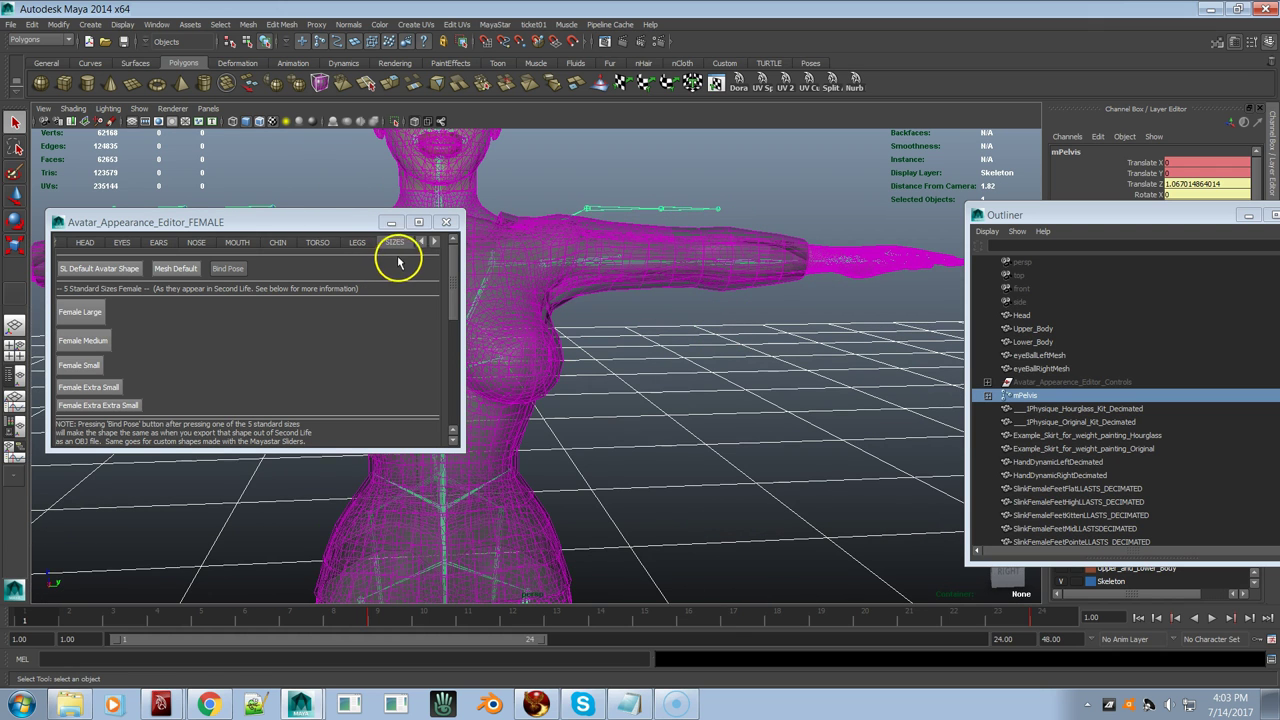
# Step: Close the Avatar Appearance Editor and, with the animation at frame 14, turn off X-Ray shading in the viewport
pyautogui.click(334, 224)
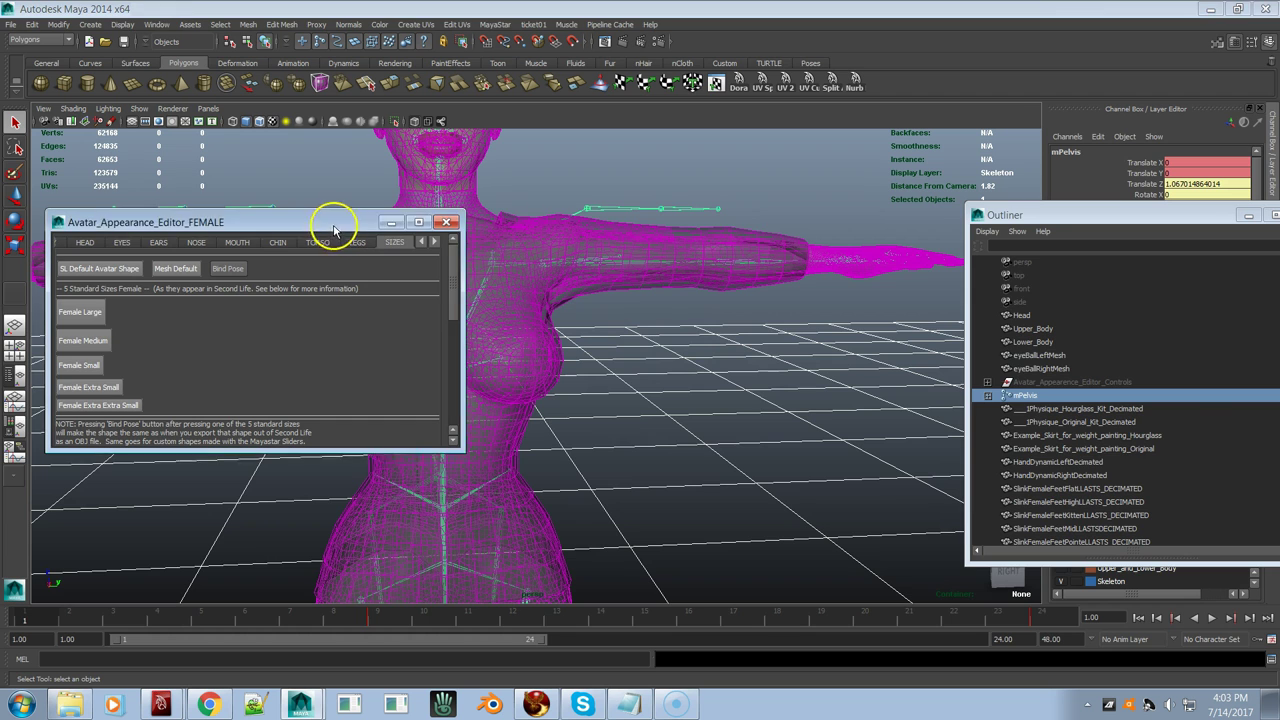
pyautogui.hotkey('alt', 'F4')
pyautogui.moveTo(629, 620); pyautogui.dragTo(600, 620)
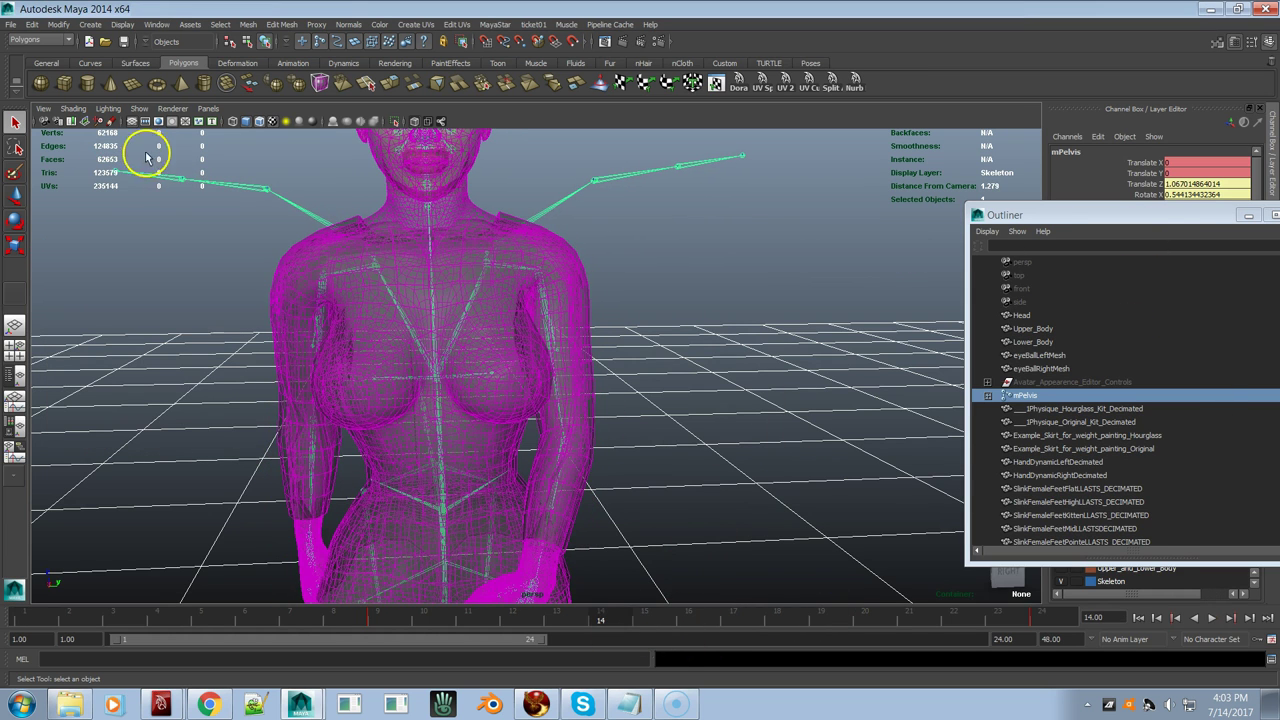
pyautogui.click(72, 108)
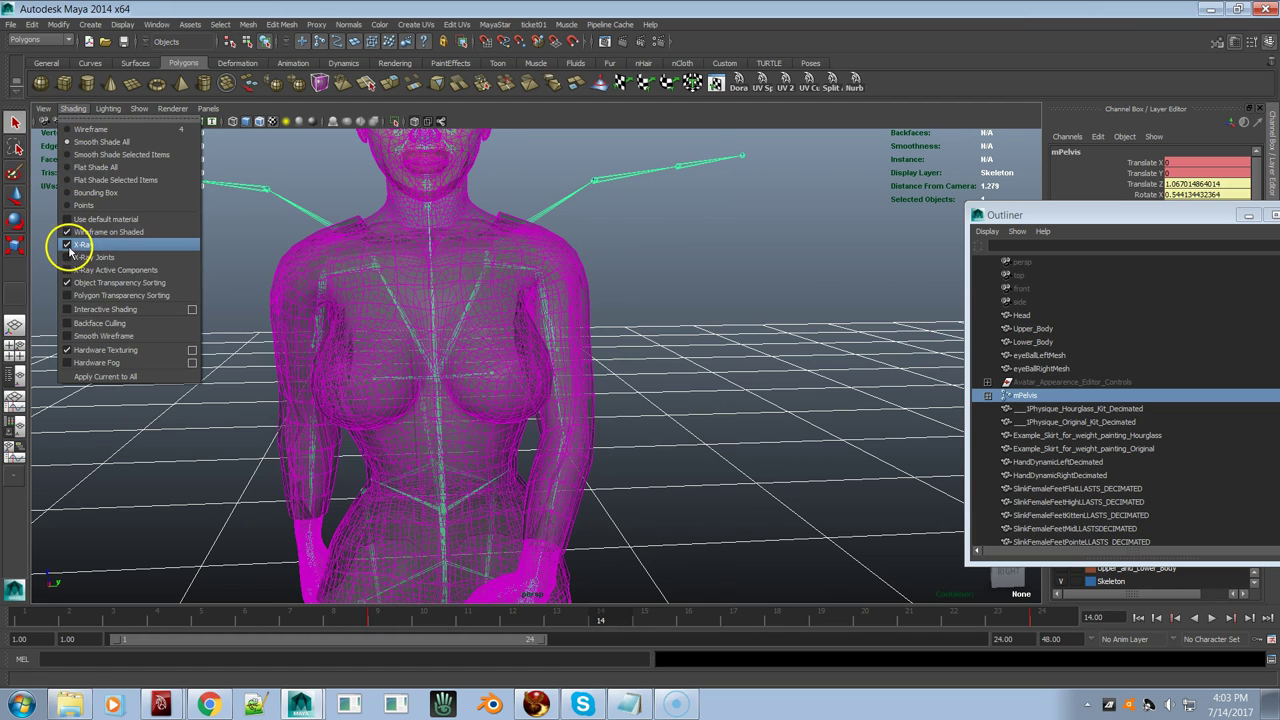
pyautogui.click(70, 244)
# Step: Scrub the animation and examine the bound top from front and back for body poke-through, ending at frame 1
pyautogui.moveTo(416, 402)
pyautogui.keyDown('alt'); pyautogui.mouseDown()
pyautogui.moveTo(379, 392)
pyautogui.moveTo(443, 451)
pyautogui.mouseUp(); pyautogui.keyUp('alt')
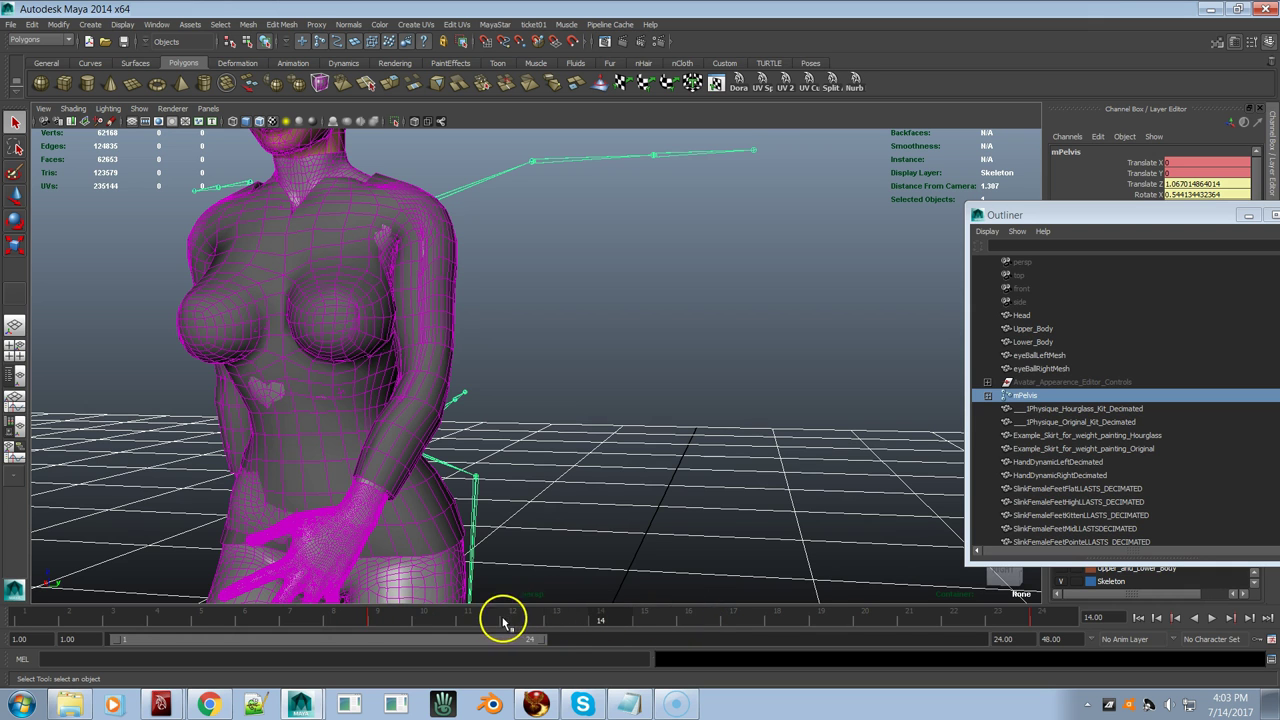
pyautogui.moveTo(707, 621)
pyautogui.mouseDown()
pyautogui.moveTo(337, 623)
pyautogui.moveTo(698, 622)
pyautogui.moveTo(447, 626)
pyautogui.moveTo(770, 600)
pyautogui.moveTo(380, 626)
pyautogui.moveTo(783, 609)
pyautogui.moveTo(472, 668)
pyautogui.moveTo(703, 629)
pyautogui.moveTo(534, 634)
pyautogui.moveTo(717, 619)
pyautogui.mouseUp()
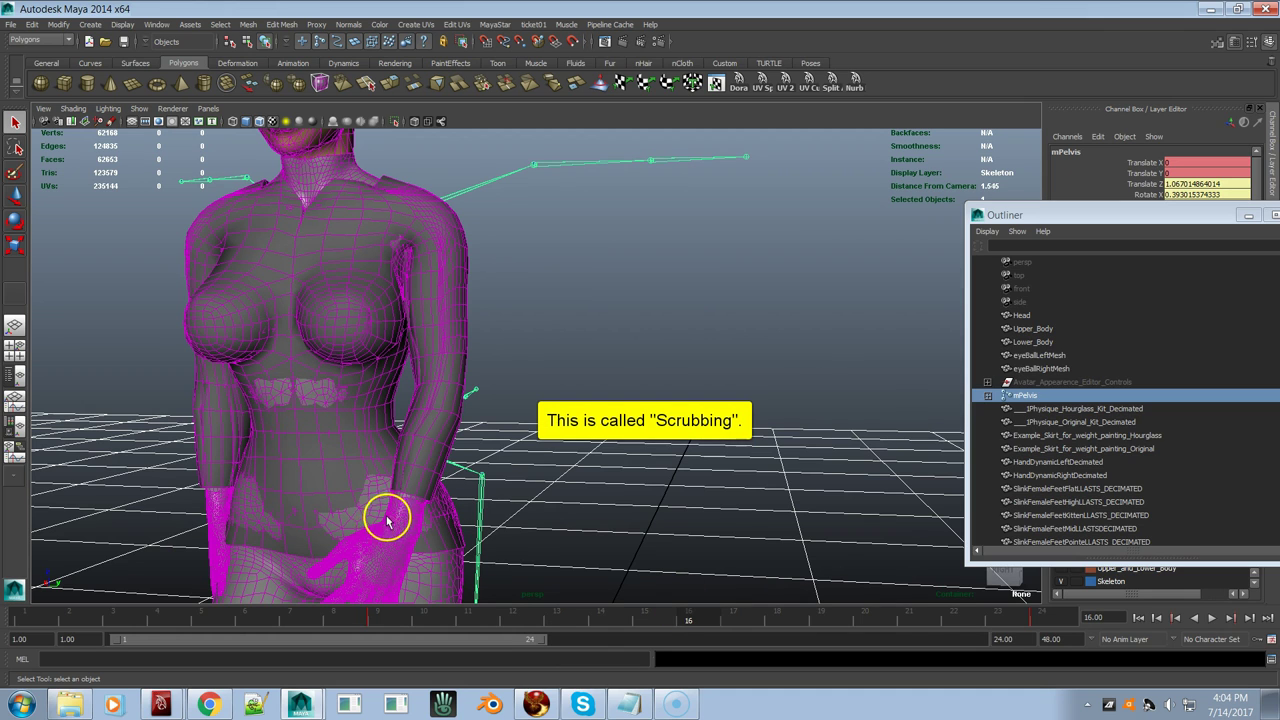
pyautogui.keyDown('alt'); pyautogui.moveTo(466, 294); pyautogui.dragTo(394, 294); pyautogui.keyUp('alt')
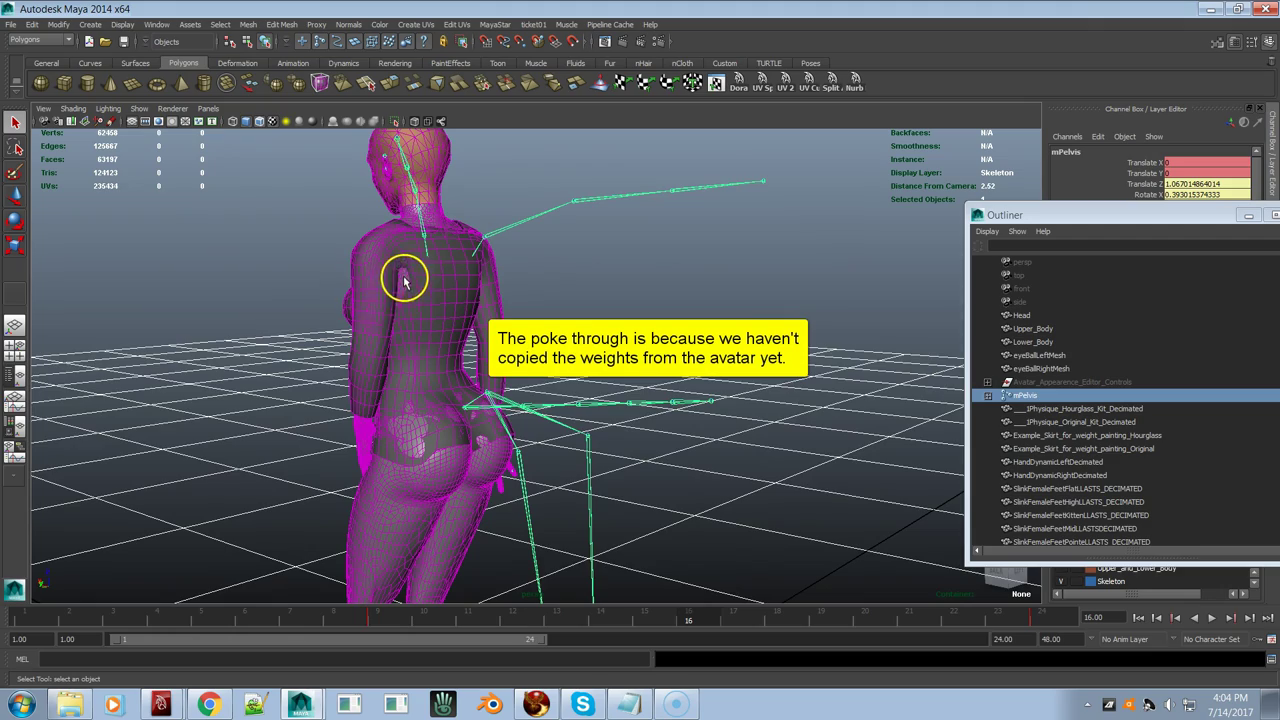
pyautogui.keyDown('alt'); pyautogui.moveTo(405, 340); pyautogui.dragTo(434, 371); pyautogui.keyUp('alt')
pyautogui.keyDown('alt'); pyautogui.moveTo(366, 429); pyautogui.dragTo(585, 423); pyautogui.keyUp('alt')
pyautogui.keyDown('alt'); pyautogui.moveTo(585, 423); pyautogui.dragTo(531, 420, button='right'); pyautogui.keyUp('alt')
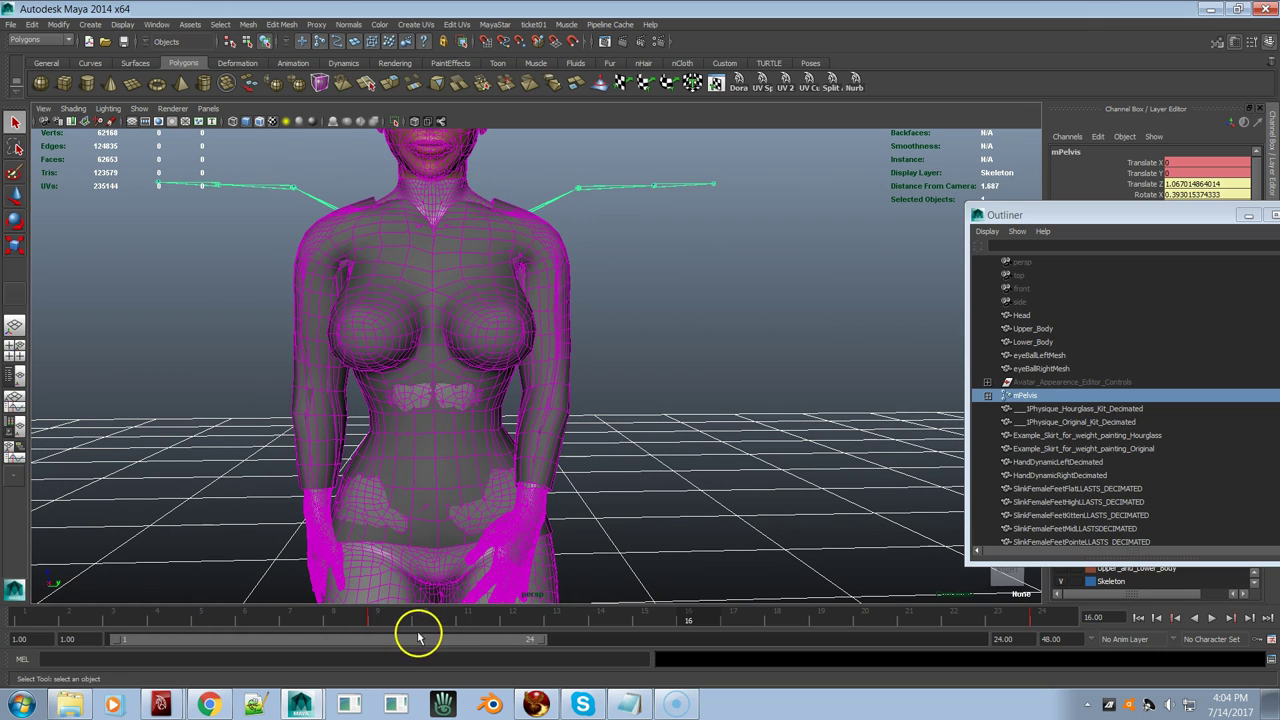
pyautogui.moveTo(428, 625); pyautogui.dragTo(34, 615)
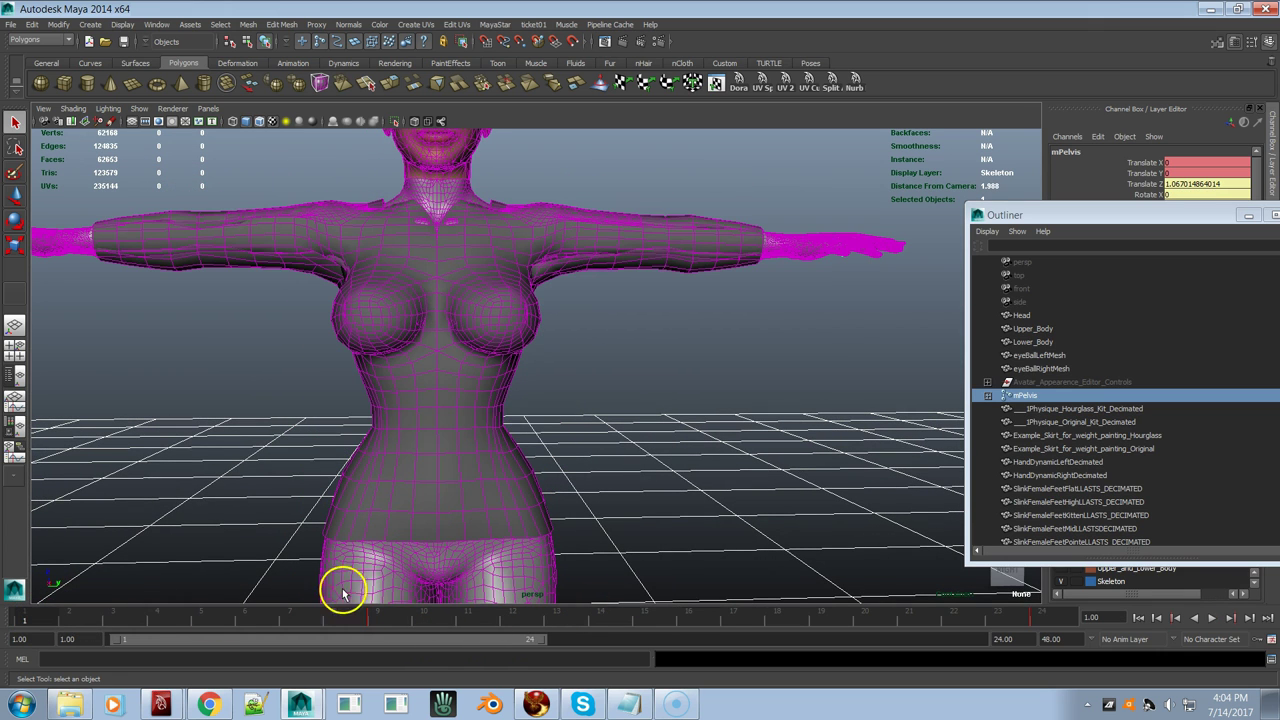
# Step: Move to frame 14, return the skeleton to its bind pose with MayaStar's Go To Bind Pose, and go back to frame 1
pyautogui.click(620, 615)
pyautogui.click(500, 20)
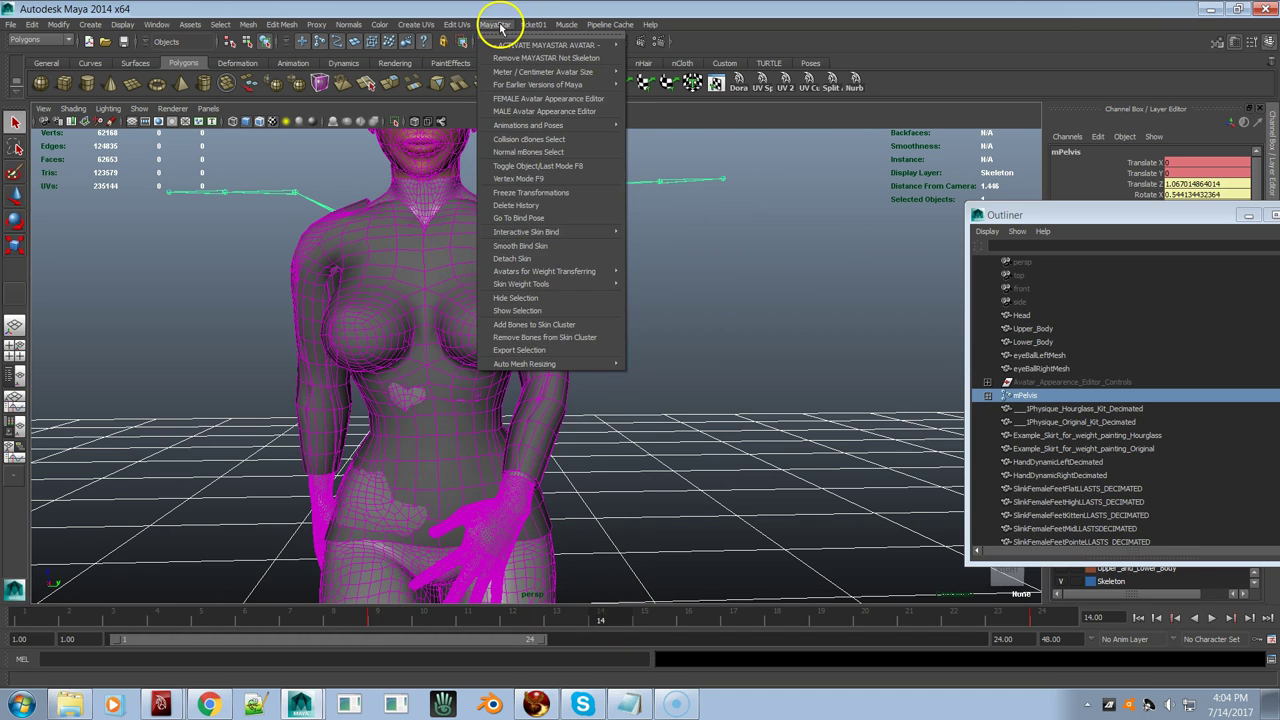
pyautogui.click(551, 218)
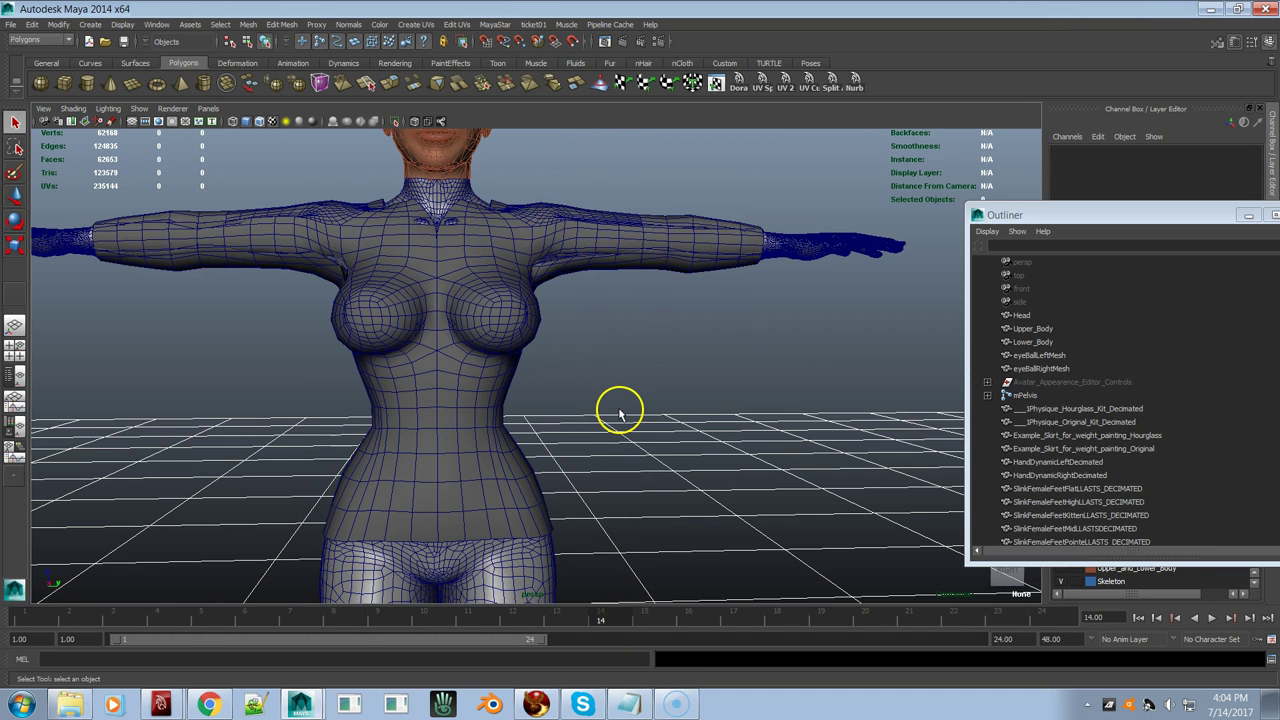
pyautogui.moveTo(537, 620); pyautogui.dragTo(24, 617)
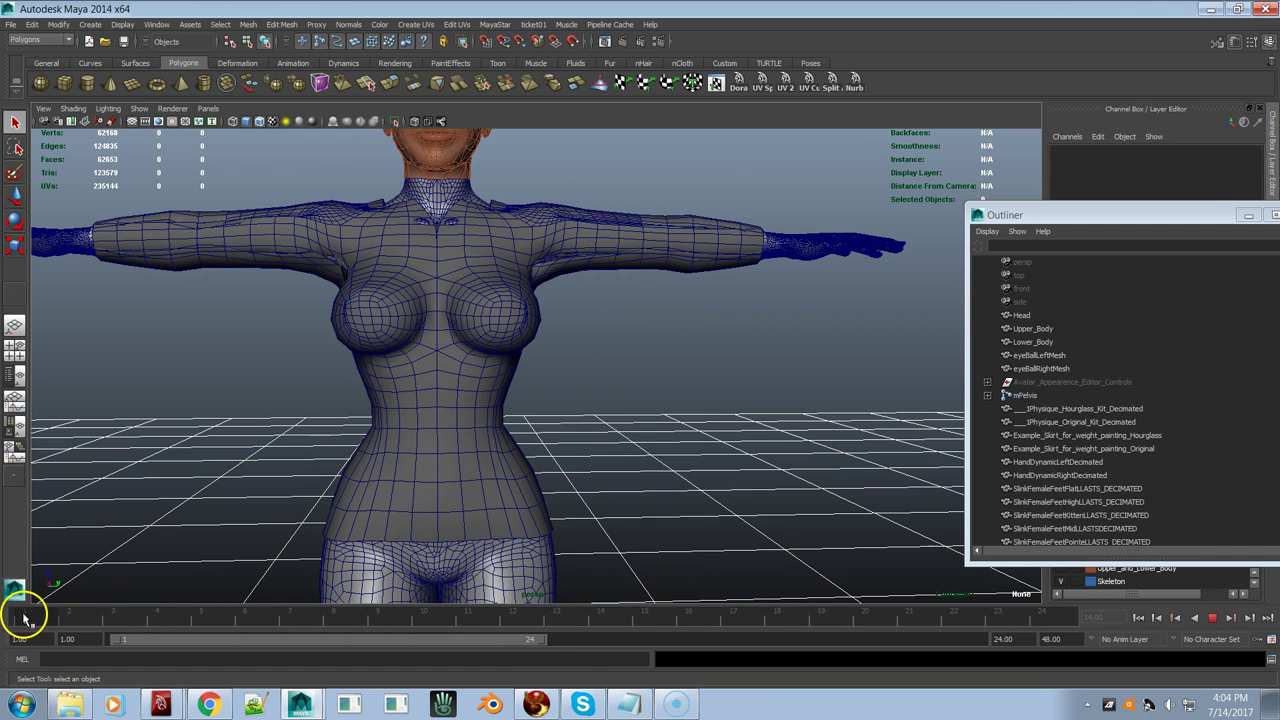
pyautogui.click(580, 263)
pyautogui.click(762, 532)
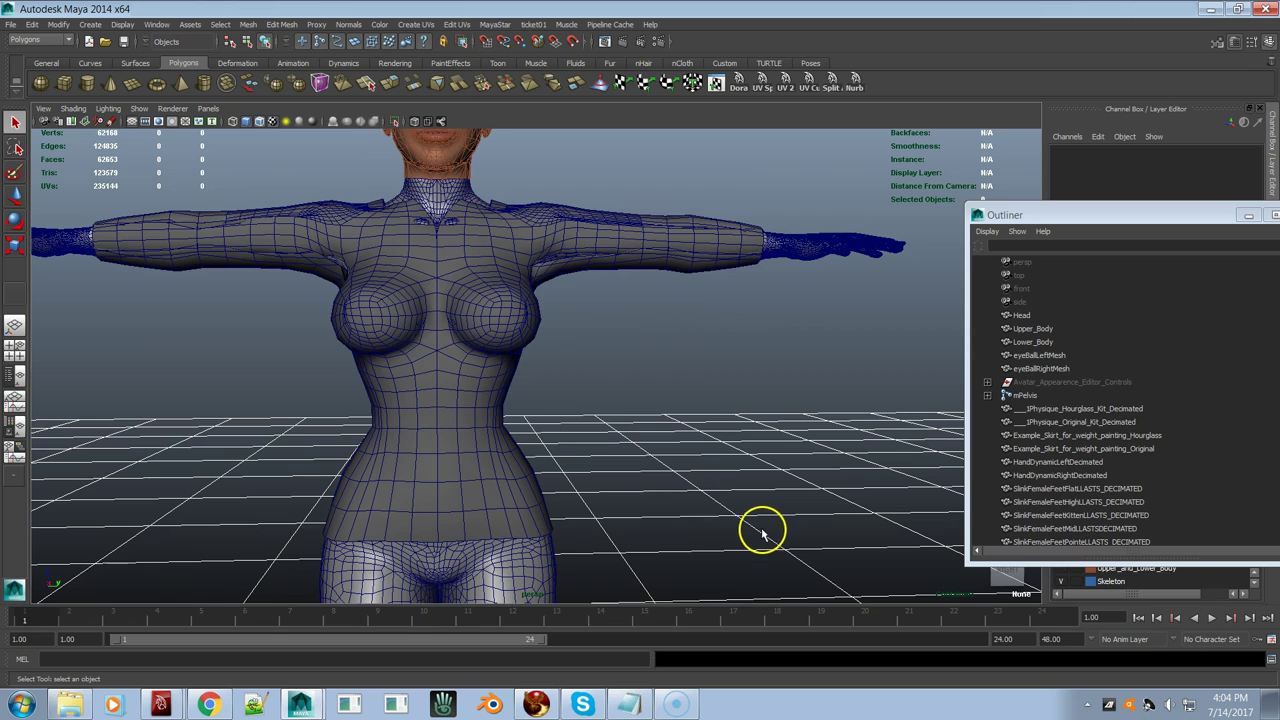
# Step: Load MayaStar's Female Walk animation, play it, and scrub to frame 46 to check how the top moves
pyautogui.click(489, 25)
pyautogui.moveTo(577, 124)
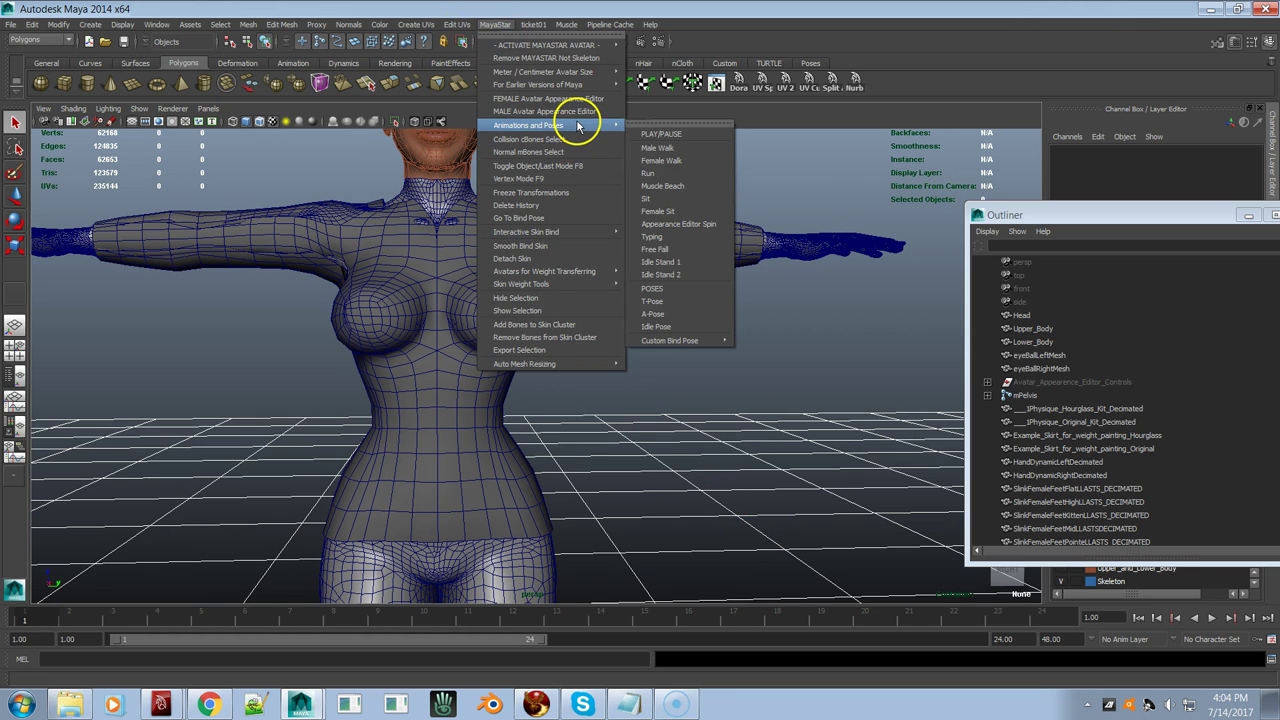
pyautogui.click(663, 160)
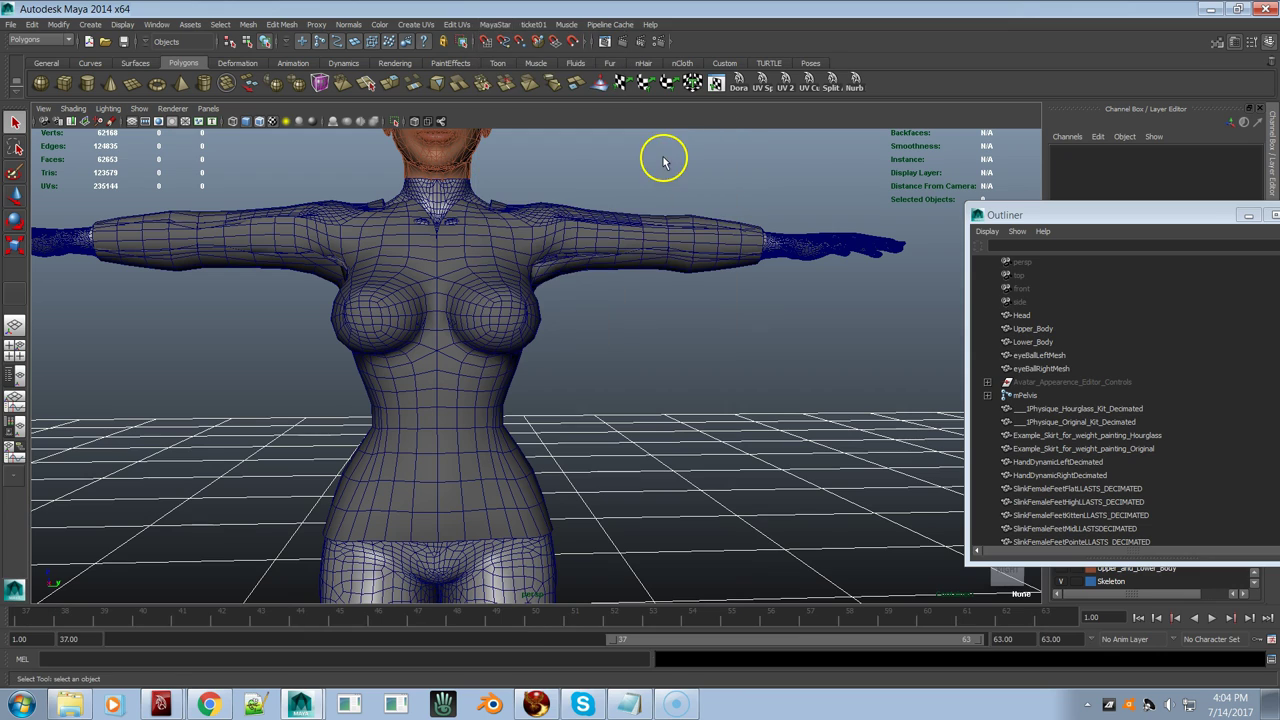
pyautogui.click(1212, 618)
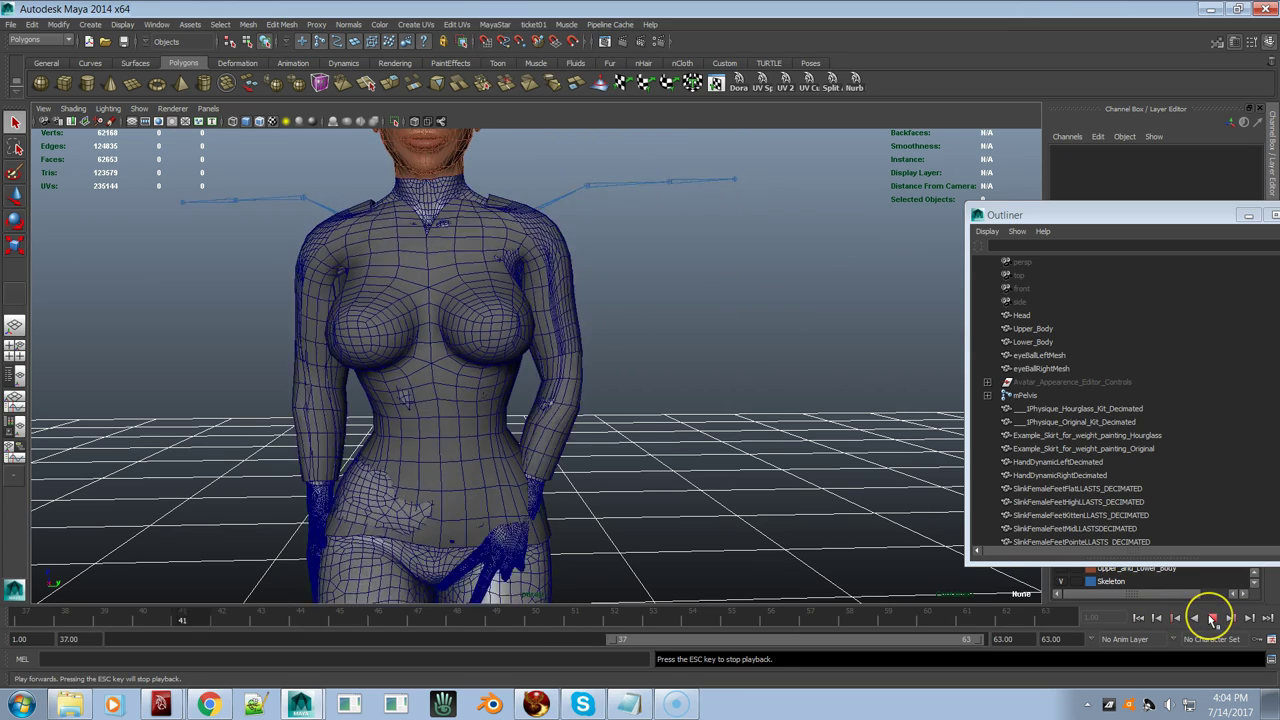
pyautogui.click(691, 612)
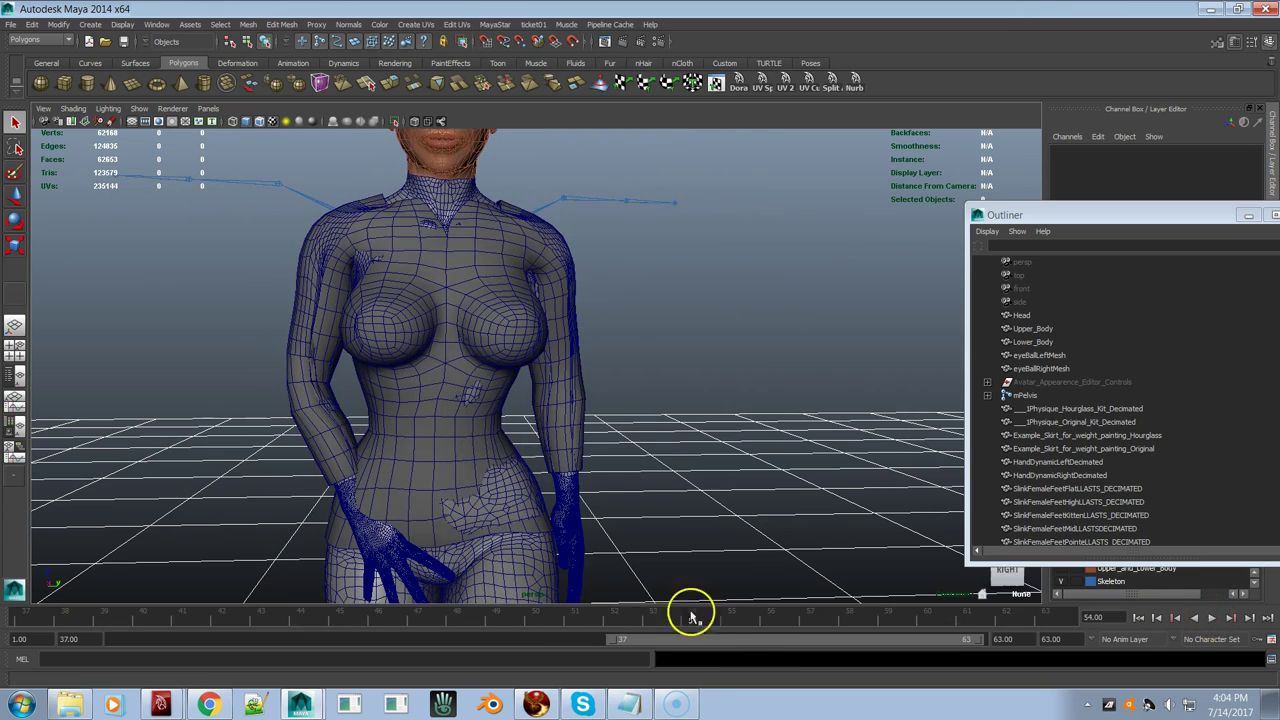
pyautogui.moveTo(22, 620); pyautogui.dragTo(378, 616)
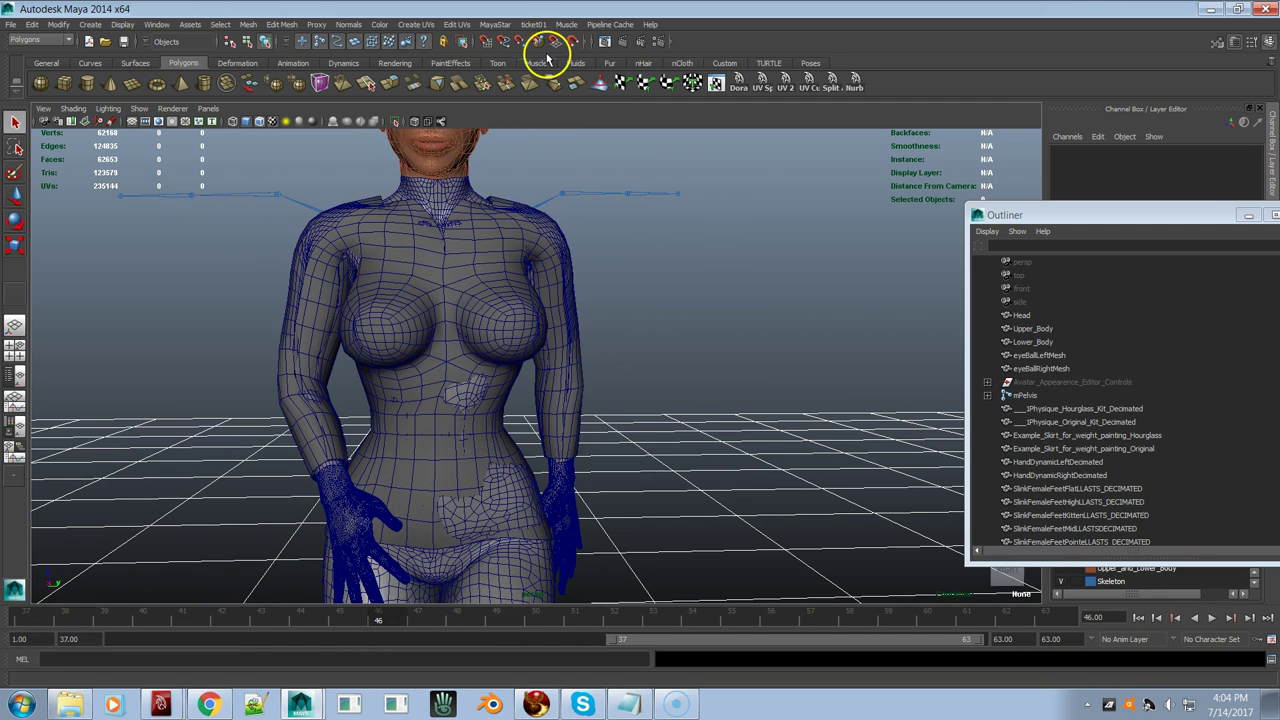
# Step: Put the skeleton back in its custom bind pose with Go To Bind Pose from frame 46
pyautogui.click(495, 24)
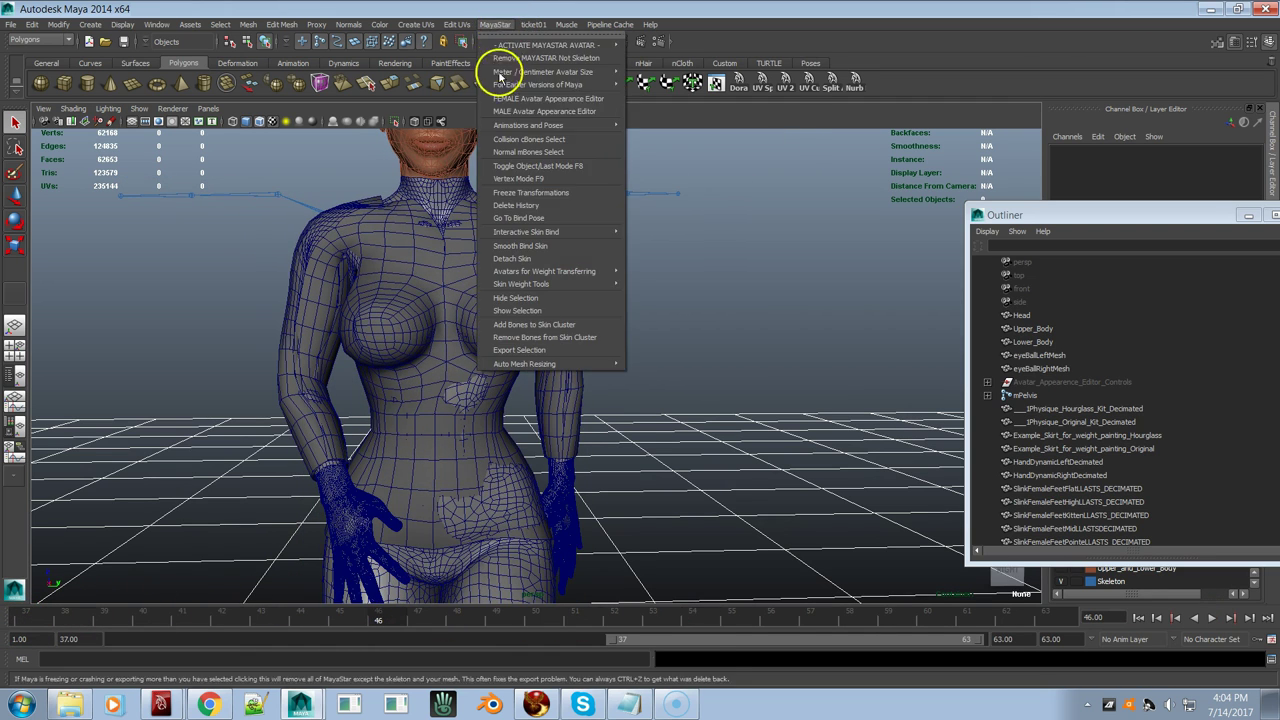
pyautogui.click(531, 220)
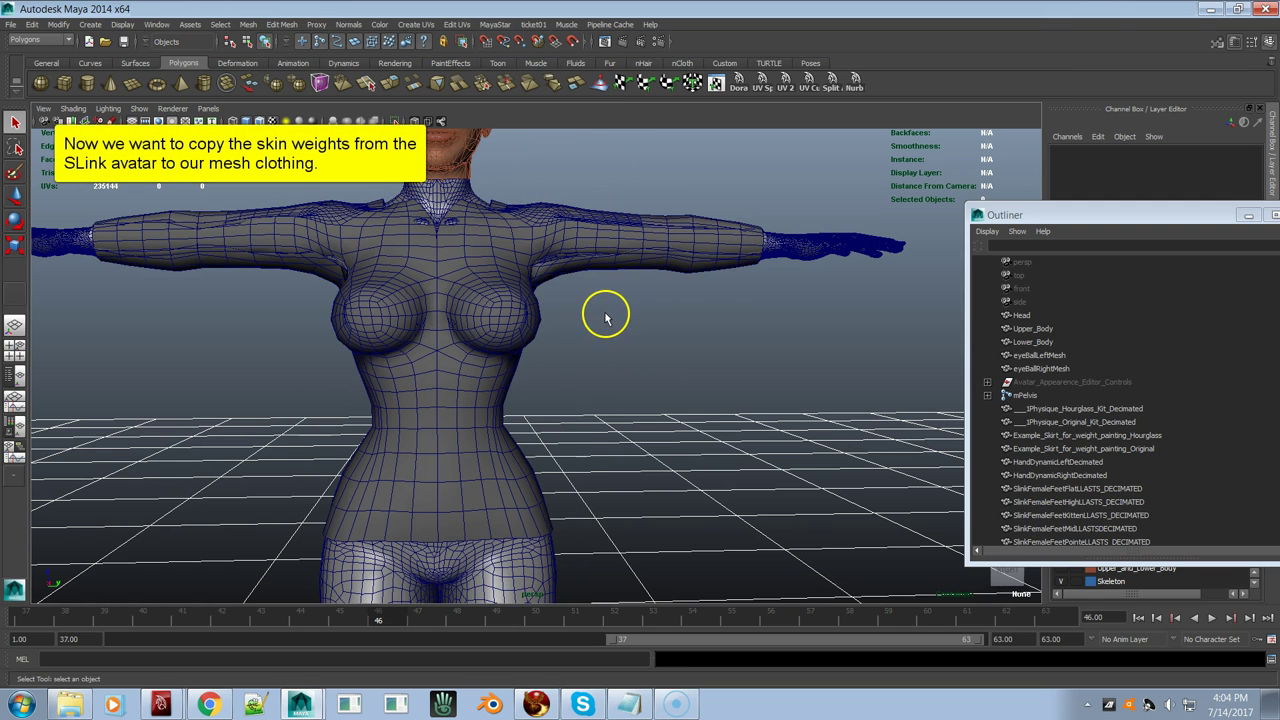
pyautogui.keyDown('alt'); pyautogui.moveTo(590, 328); pyautogui.dragTo(551, 309); pyautogui.keyUp('alt')
pyautogui.keyDown('alt'); pyautogui.moveTo(551, 309); pyautogui.dragTo(578, 263, button='right'); pyautogui.keyUp('alt')
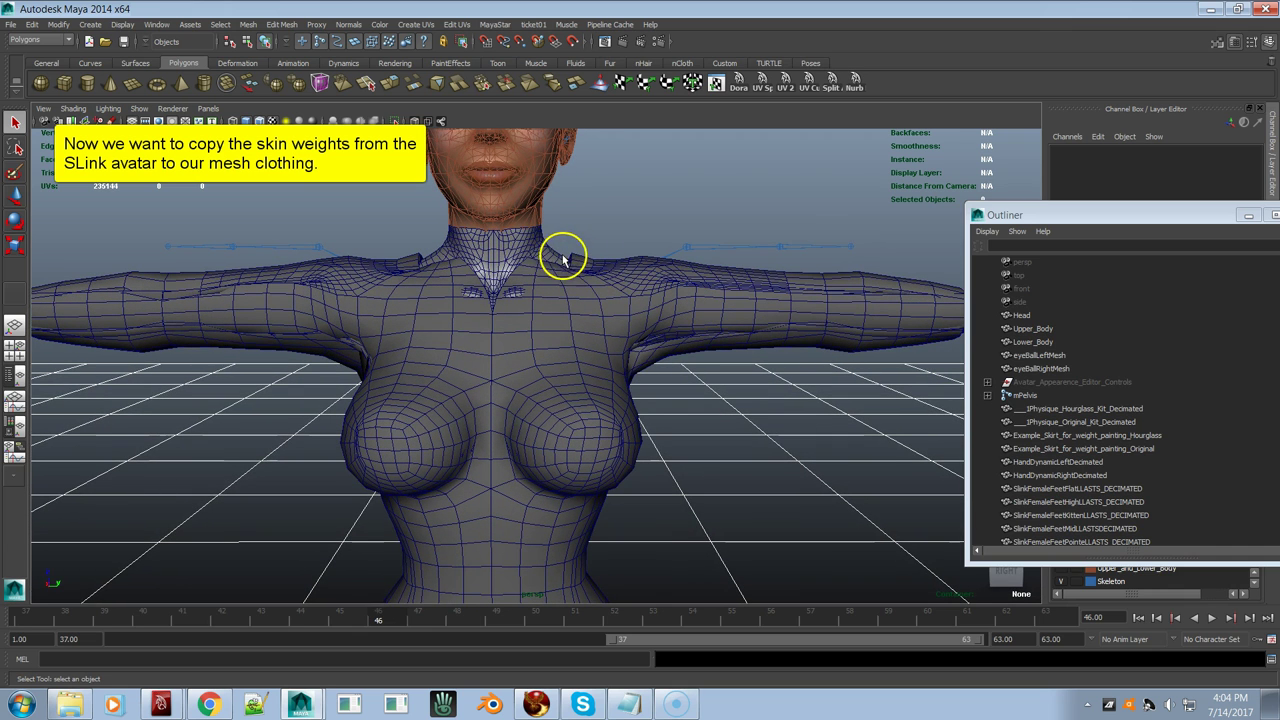
# Step: Turn off the joint selection mask and test picking the shoulder bones in the viewport
pyautogui.click(555, 258)
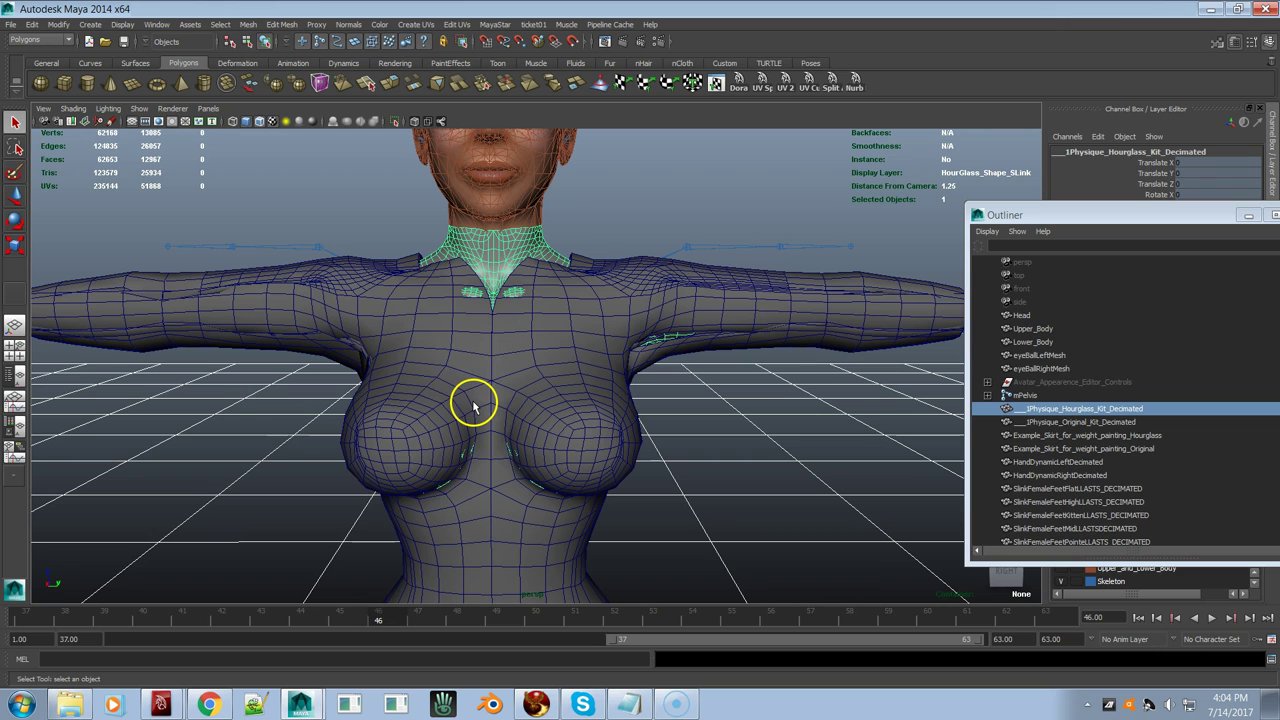
pyautogui.click(320, 42)
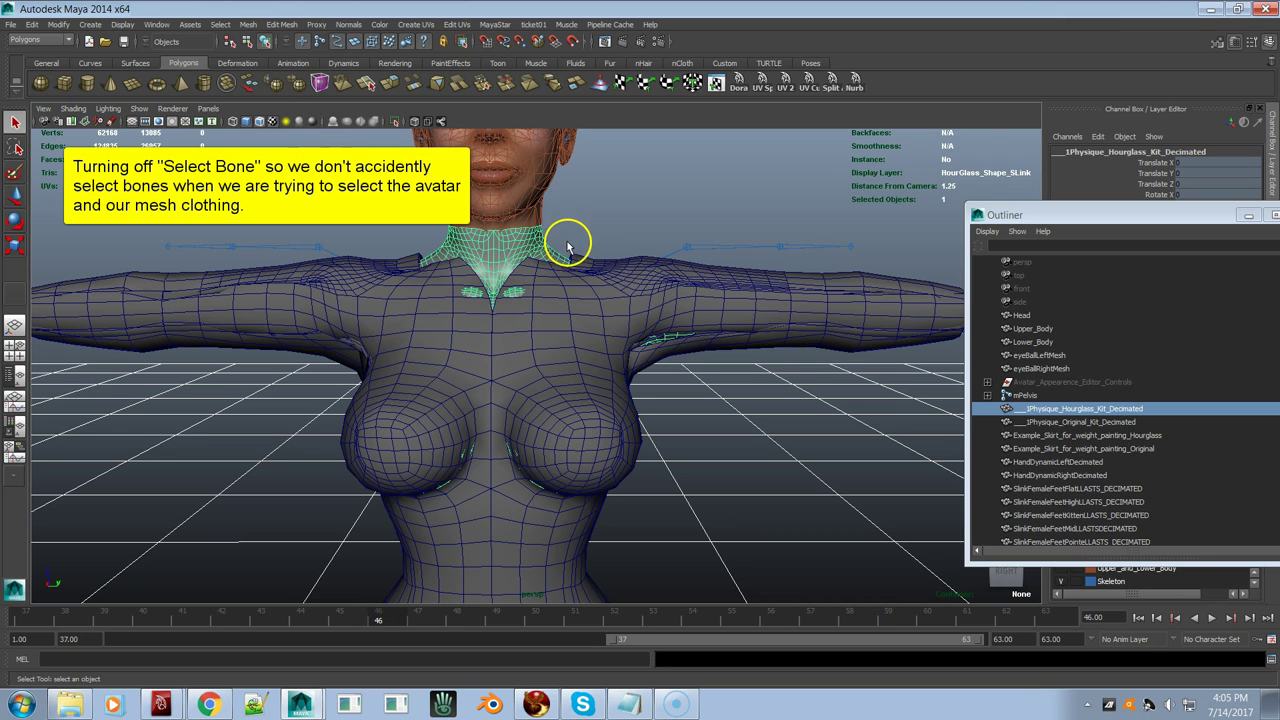
pyautogui.click(693, 292)
pyautogui.click(690, 249)
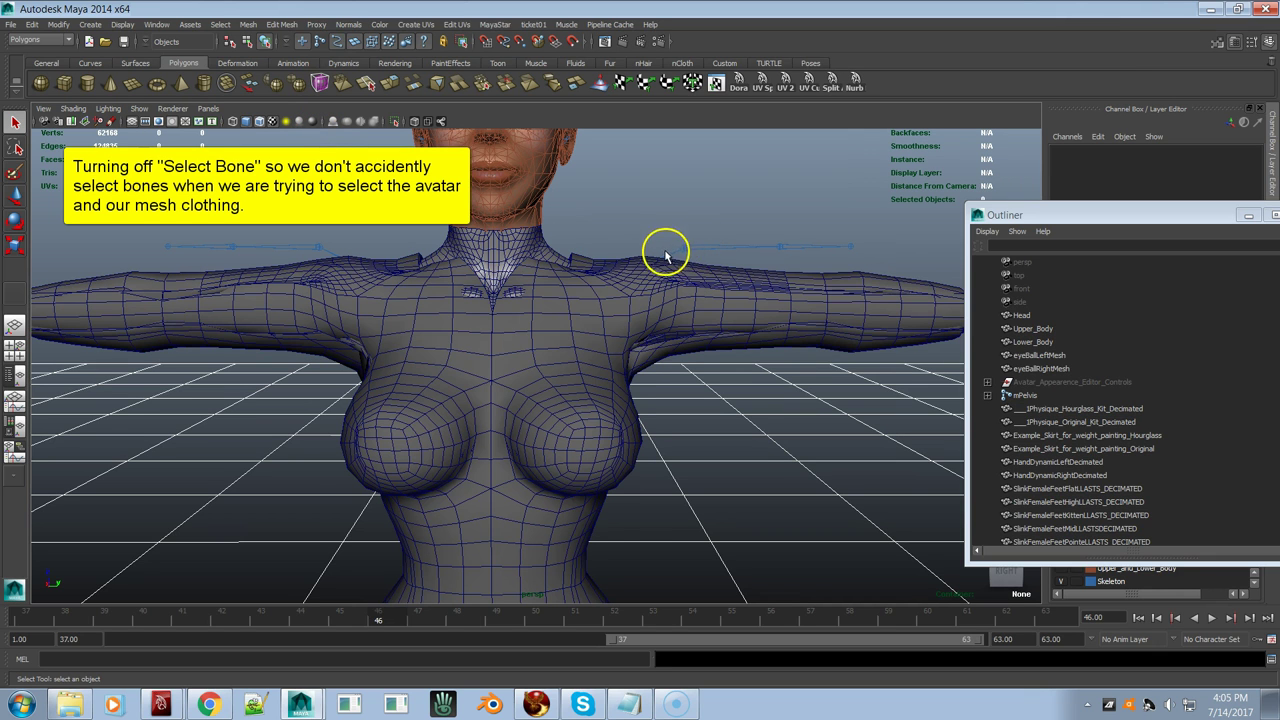
pyautogui.click(609, 286)
pyautogui.click(647, 256)
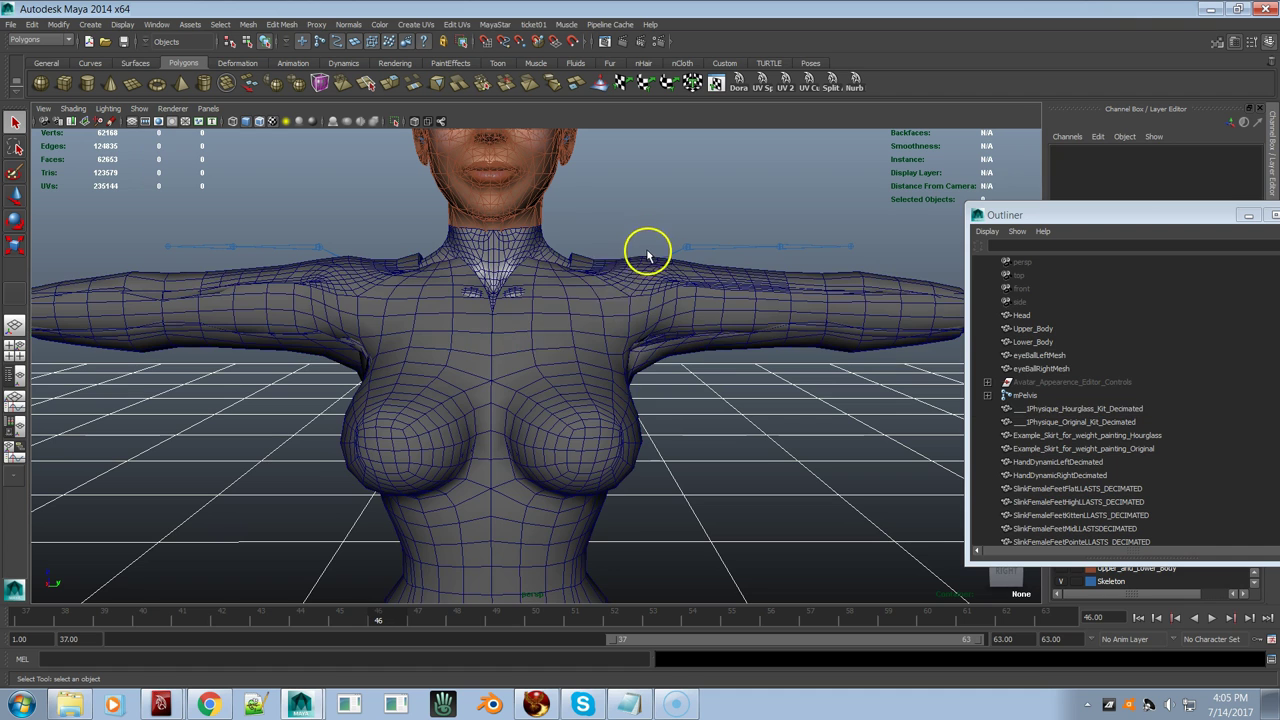
# Step: Test selecting the top mesh, clear the selection, and select the ___1Physique_Hourglass_Kit_Decimated avatar body
pyautogui.click(636, 292)
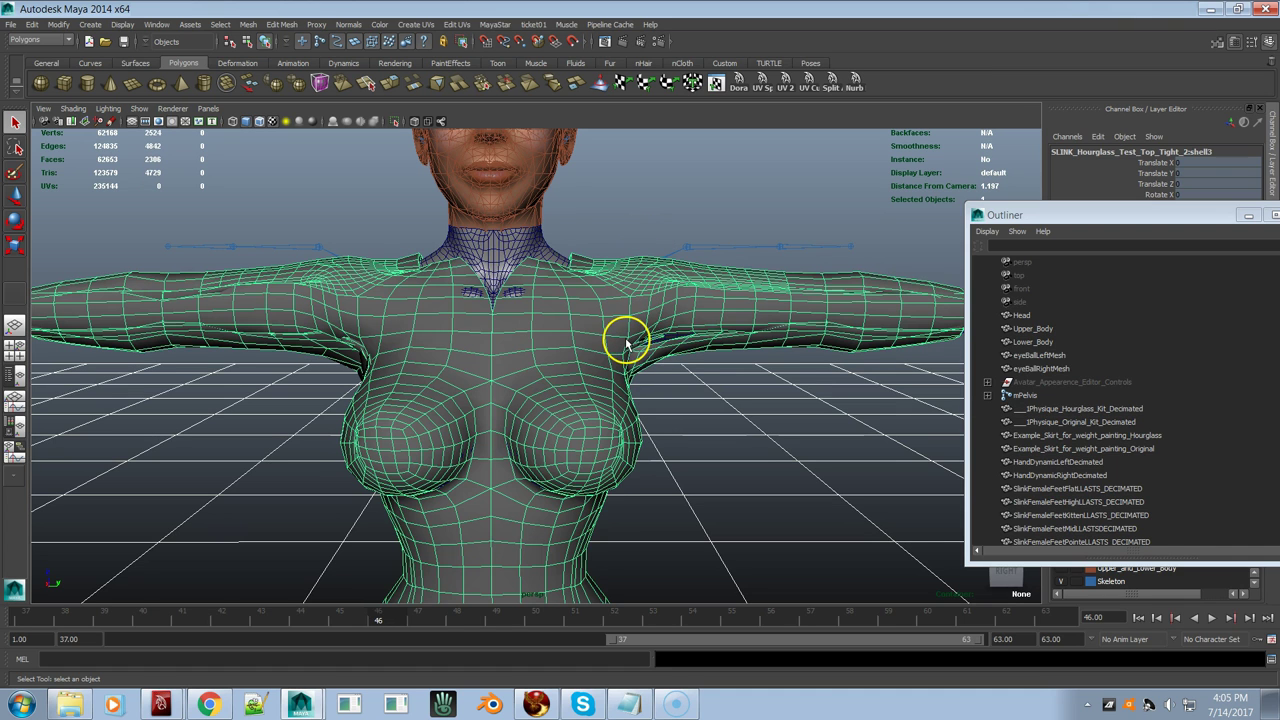
pyautogui.click(590, 250)
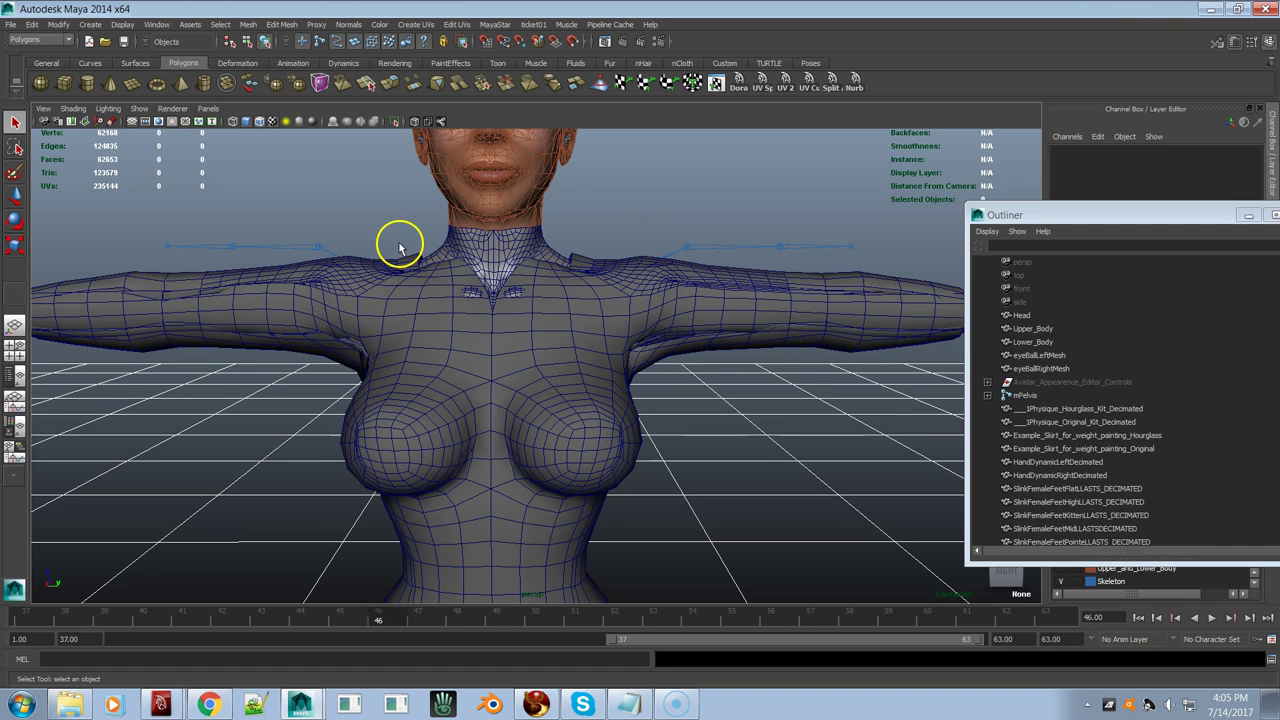
pyautogui.click(497, 250)
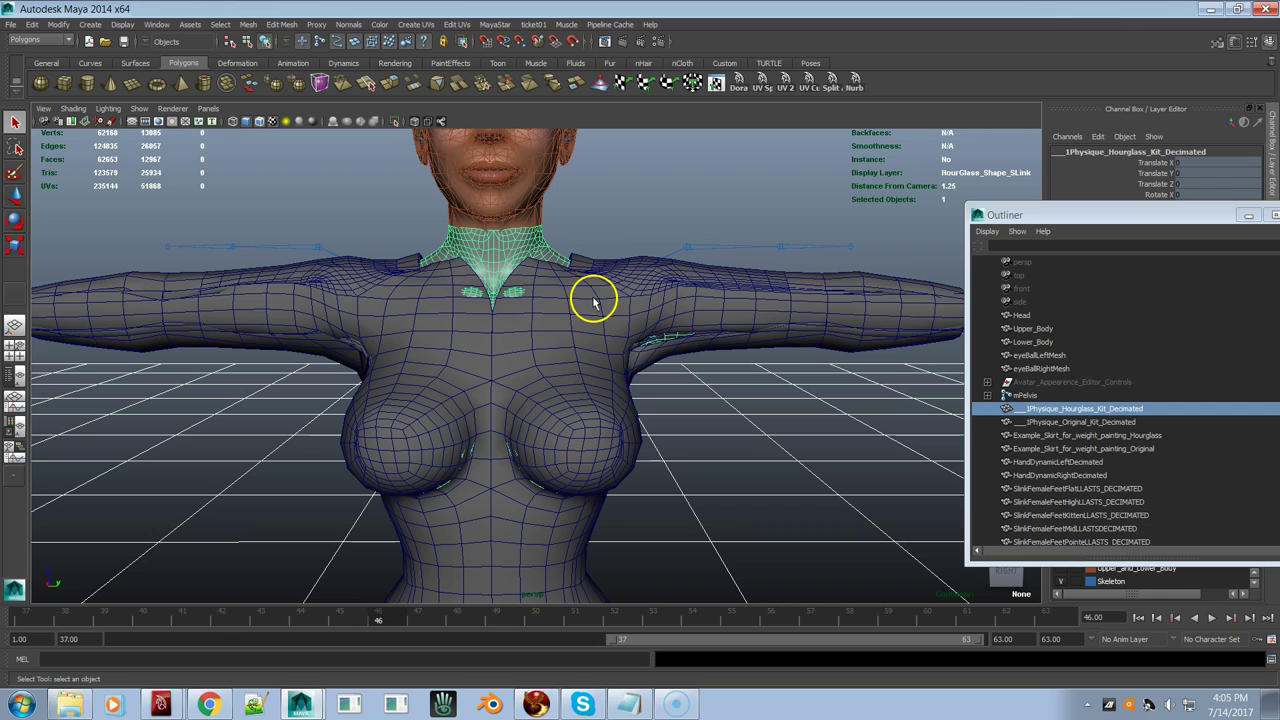
# Step: Hide and show the selection mask icons, leaving them displayed
pyautogui.click(278, 42)
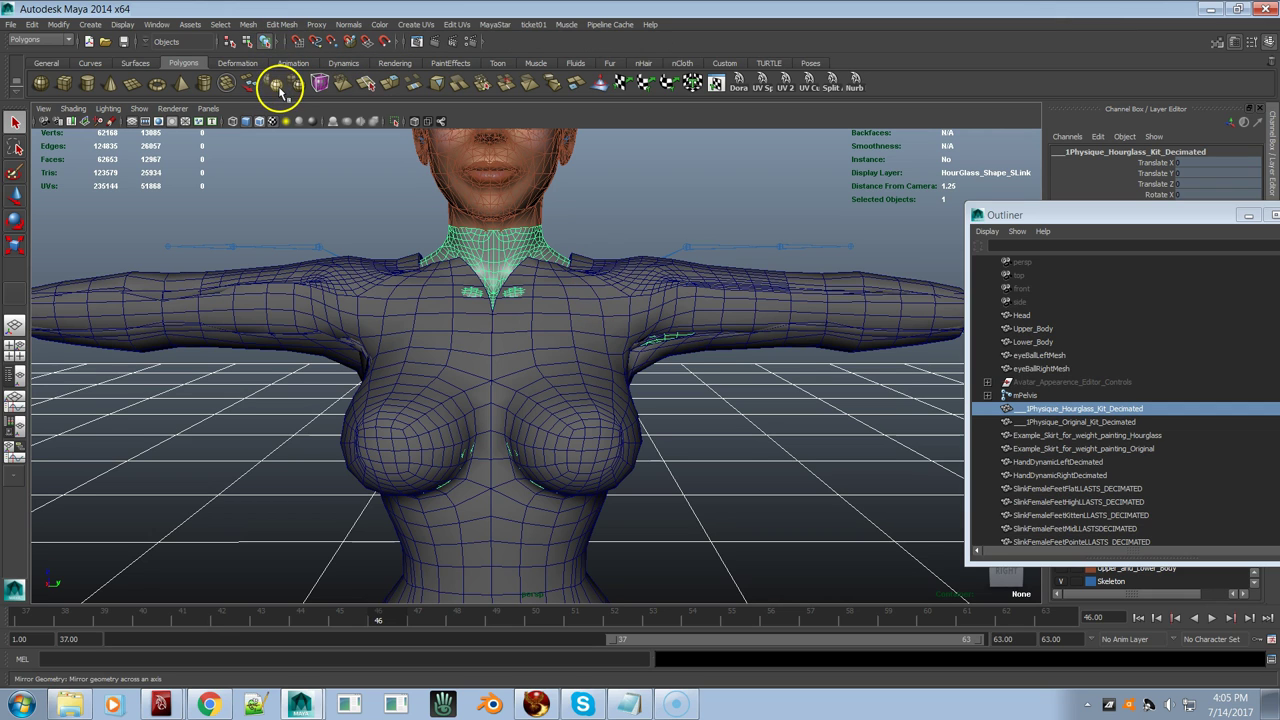
pyautogui.click(277, 44)
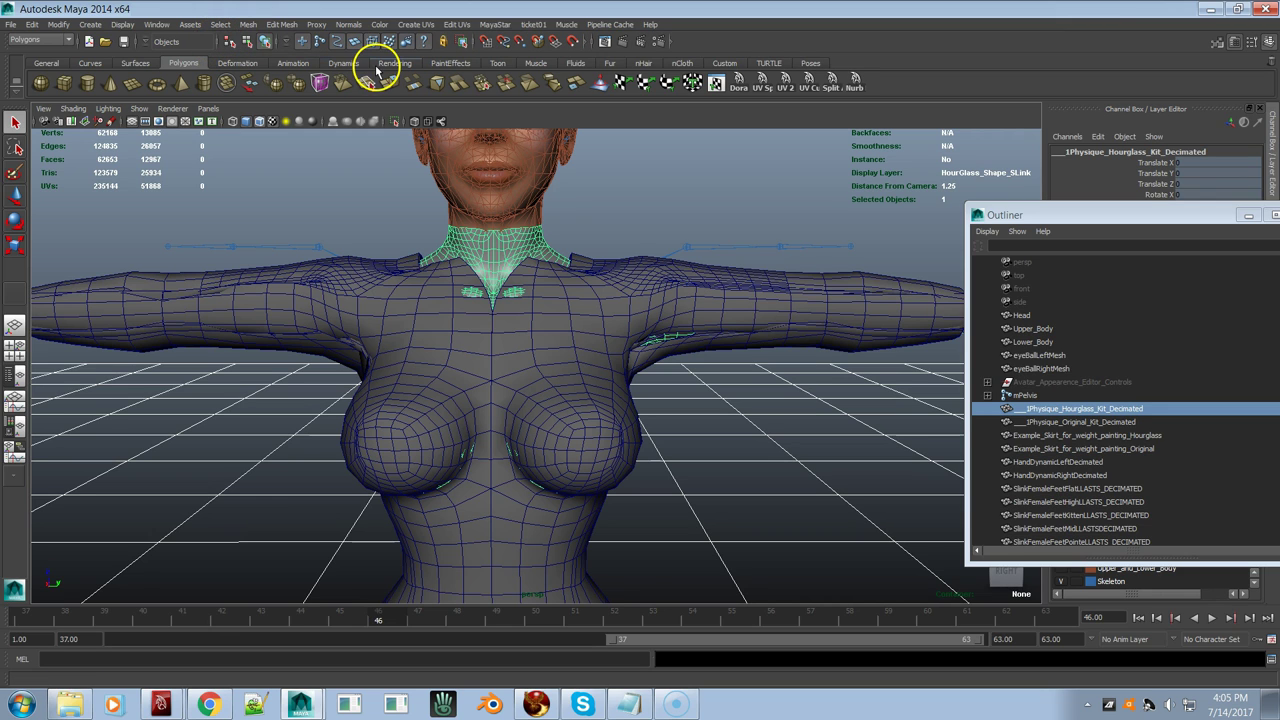
pyautogui.click(280, 43)
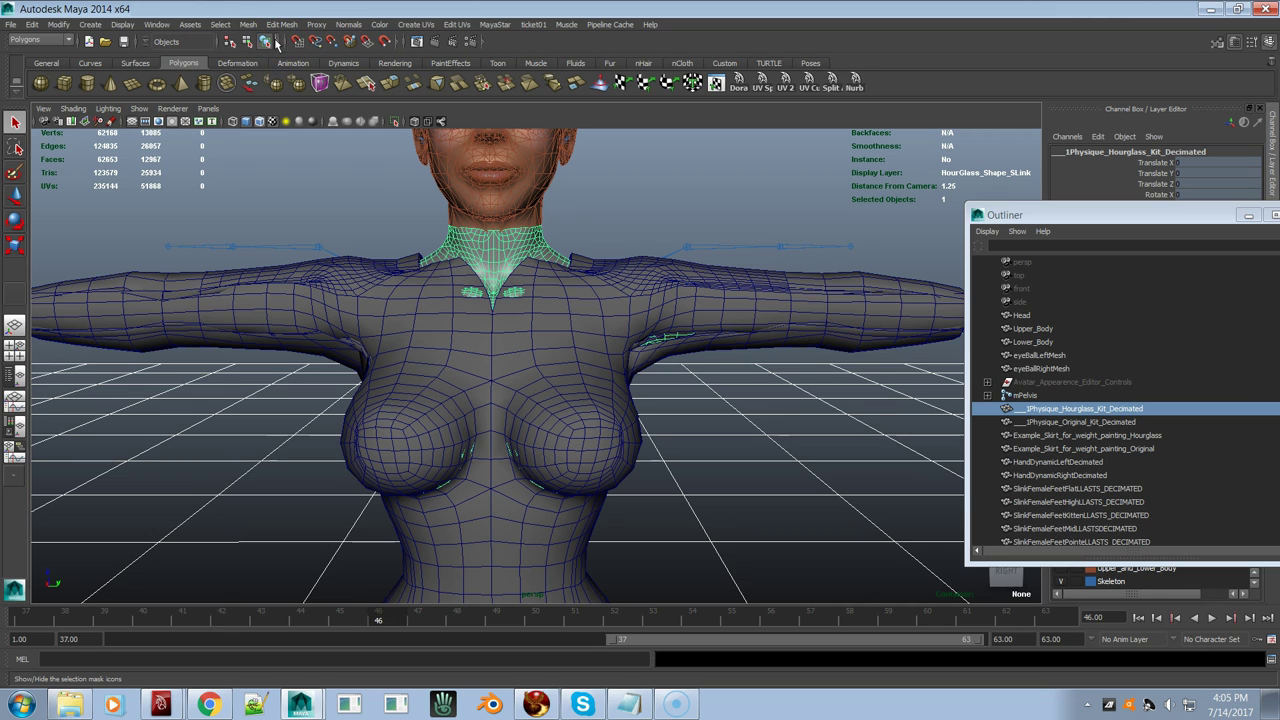
pyautogui.click(278, 44)
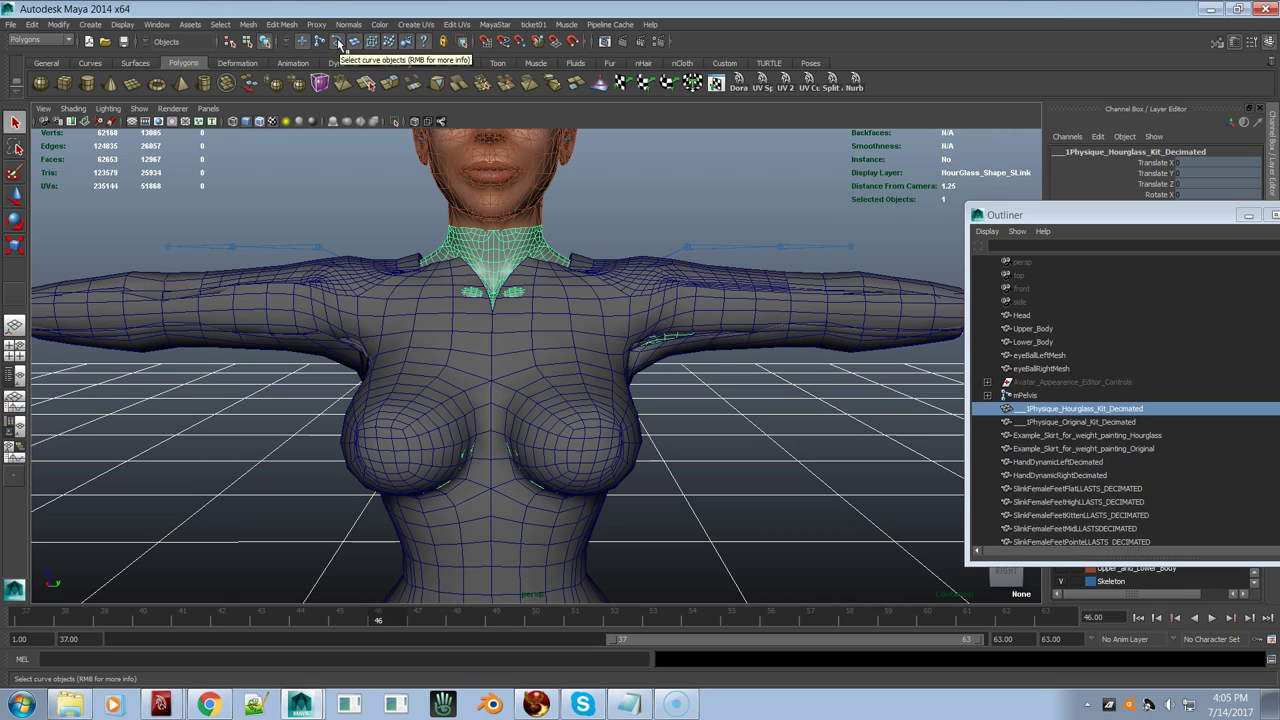
pyautogui.click(303, 42)
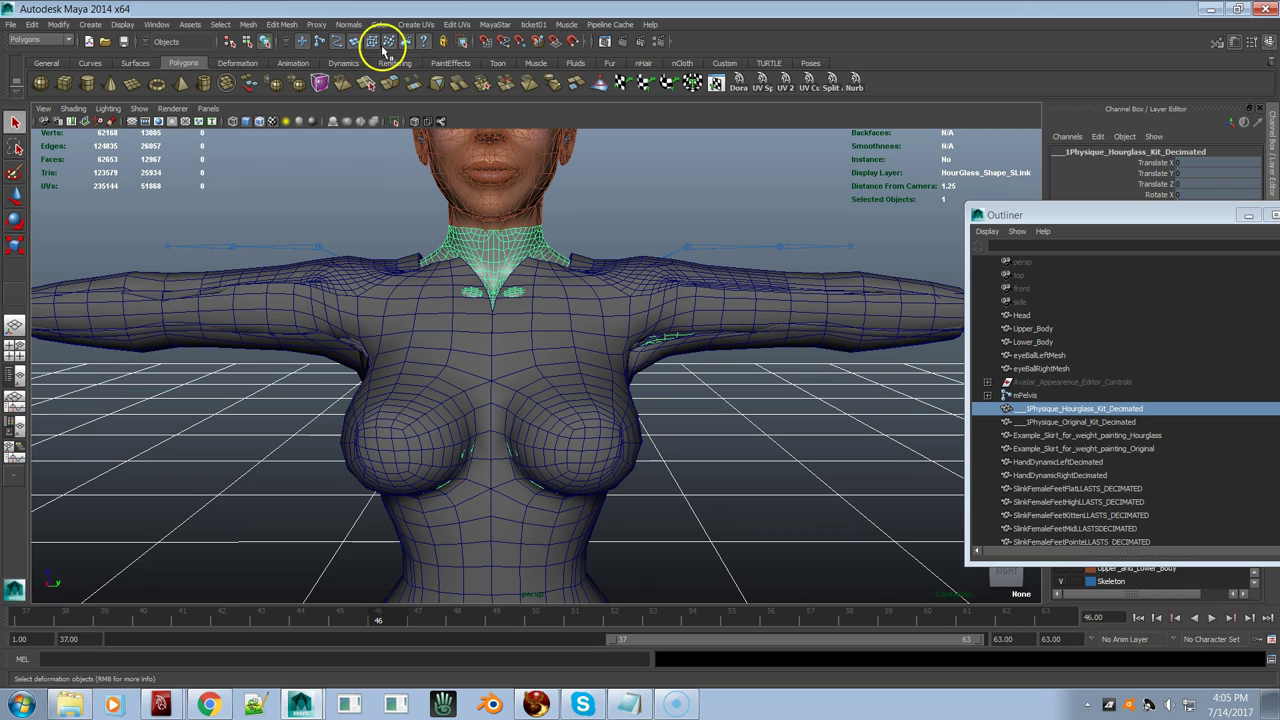
# Step: Select the Hourglass avatar body in the viewport and add the mesh top as the second selection
pyautogui.click(319, 42)
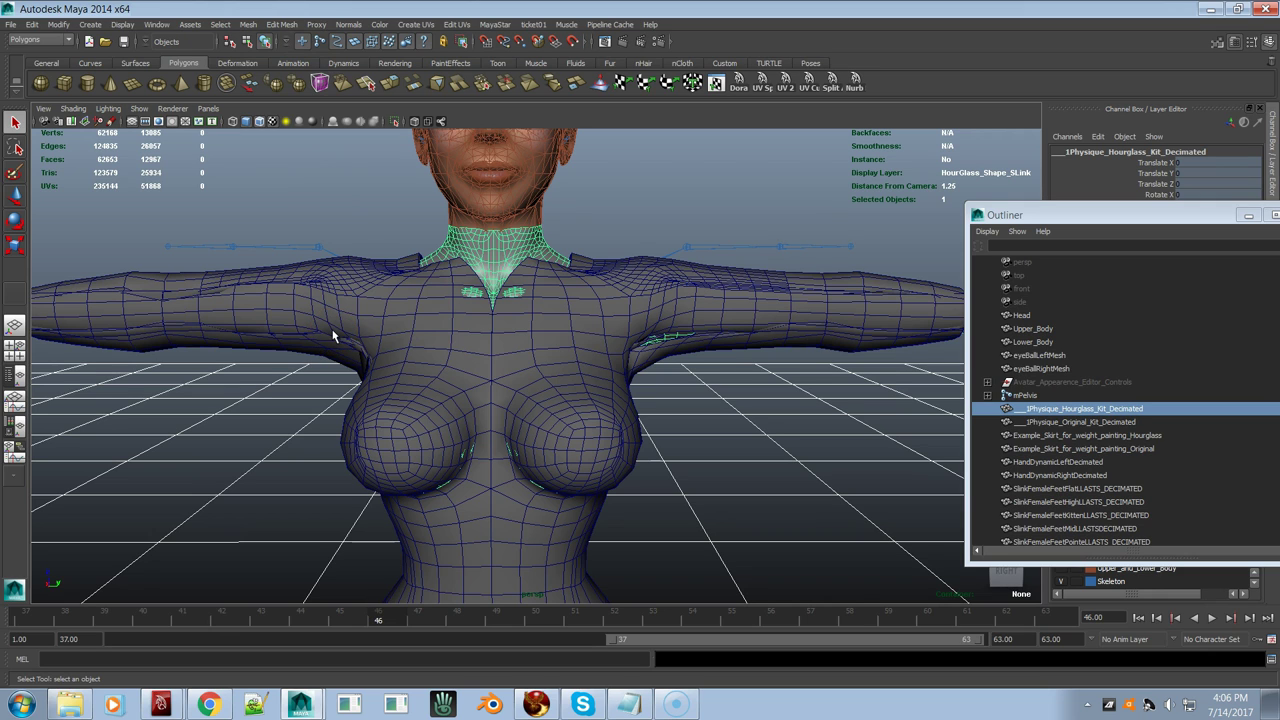
pyautogui.click(558, 246)
pyautogui.click(547, 260)
pyautogui.keyDown('shift'); pyautogui.click(605, 370); pyautogui.keyUp('shift')
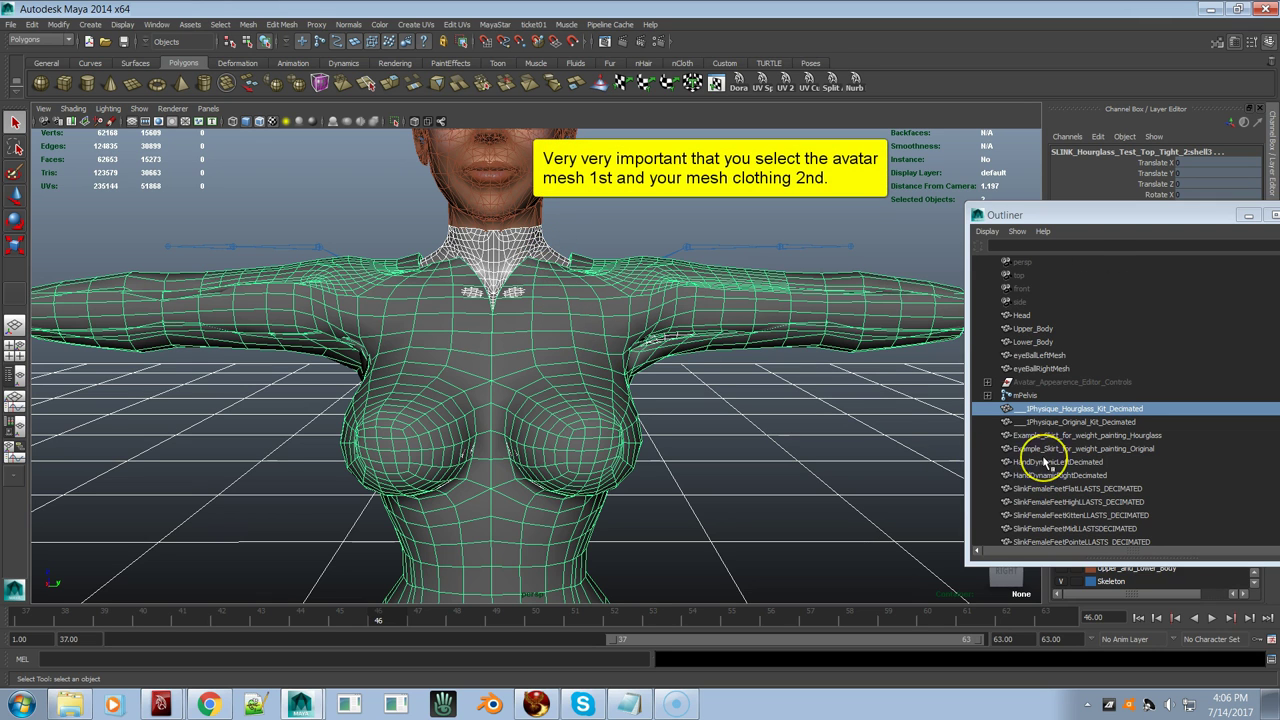
pyautogui.scroll(-3, 1045, 462)
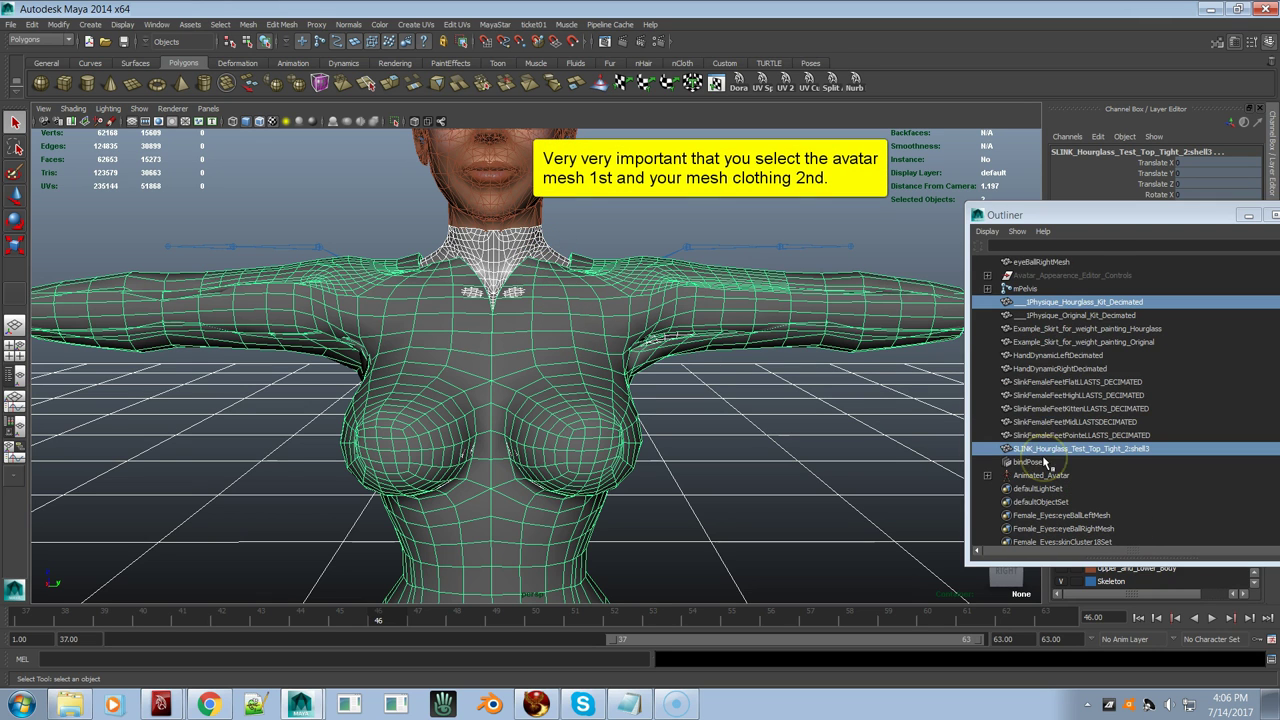
# Step: Reselect the avatar body and mesh top through the Outliner, and try a range selection between the two entries
pyautogui.click(1072, 302)
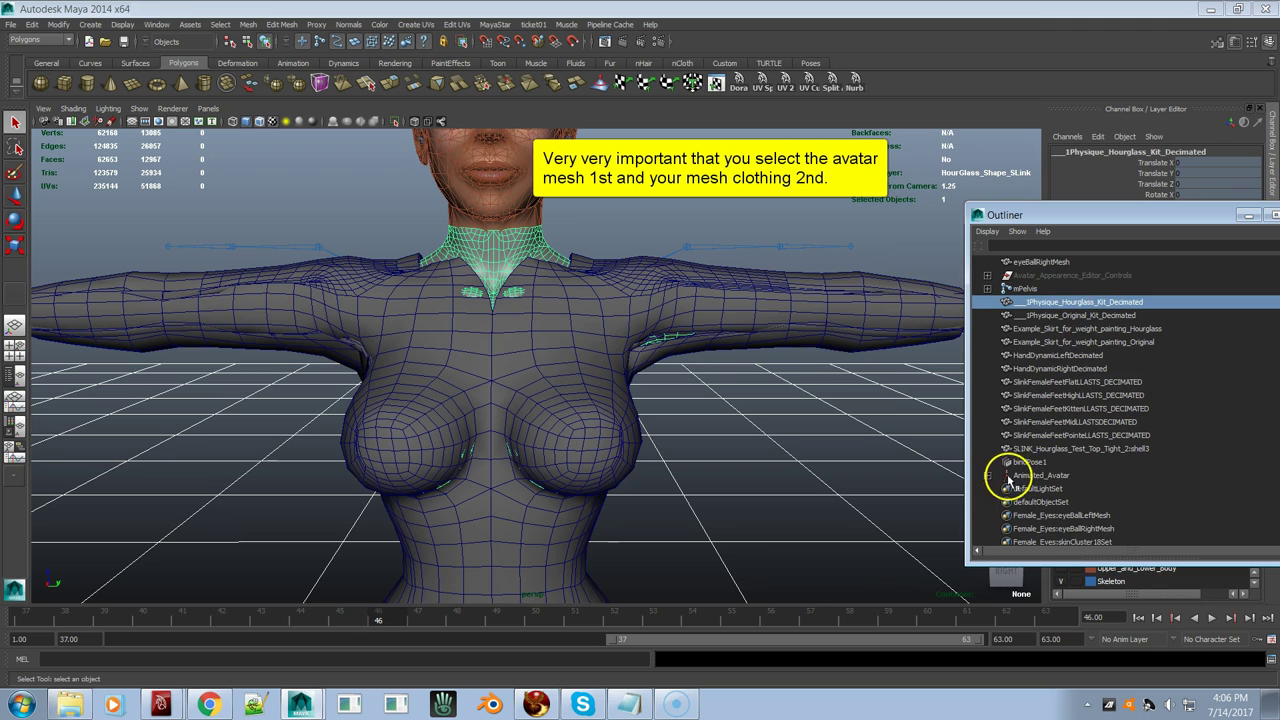
pyautogui.keyDown('ctrl'); pyautogui.click(1074, 450); pyautogui.keyUp('ctrl')
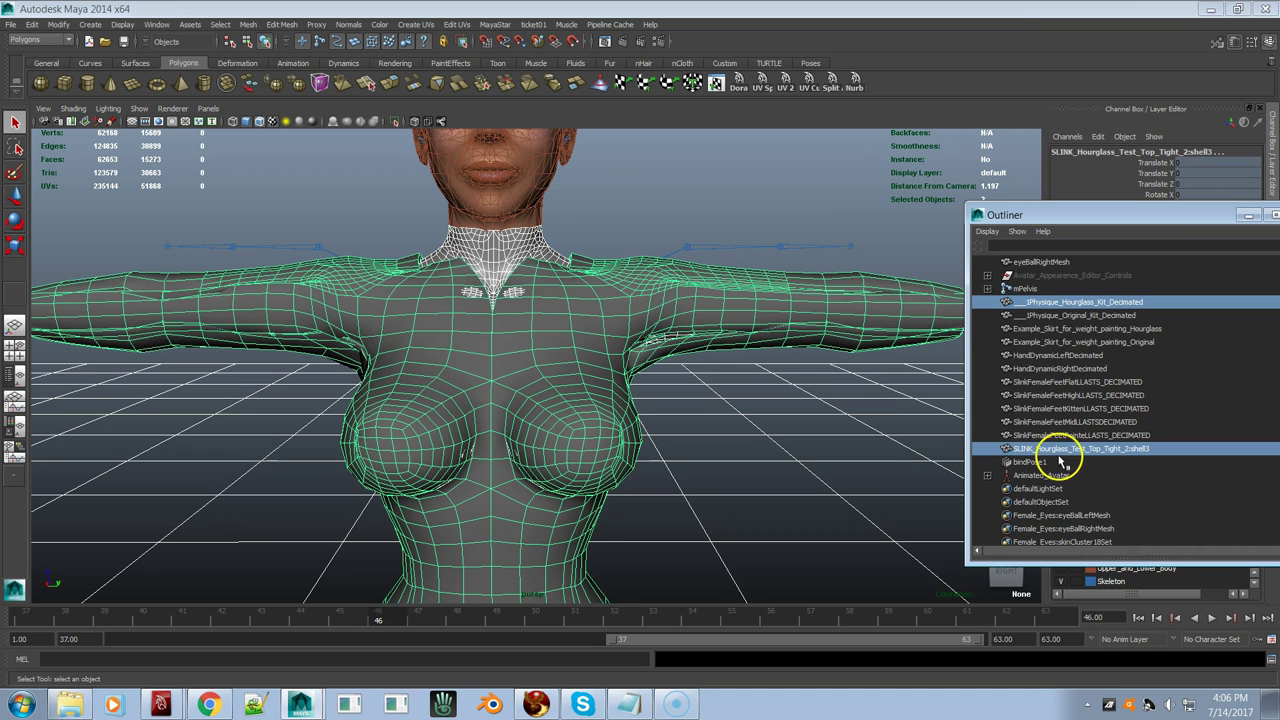
pyautogui.keyDown('ctrl'); pyautogui.click(1064, 452); pyautogui.keyUp('ctrl')
pyautogui.keyDown('shift'); pyautogui.click(1064, 452); pyautogui.keyUp('shift')
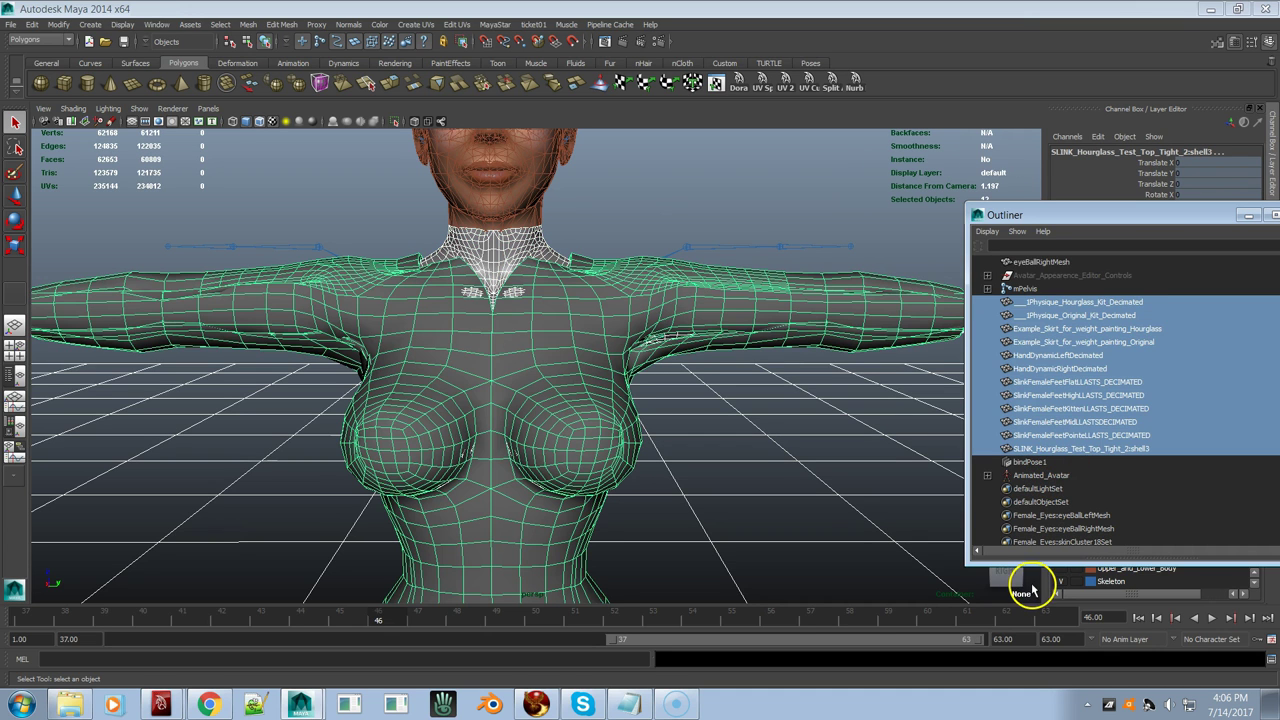
# Step: Select ___1Physique_Hourglass_Kit_Decimated first and SLINK_Hourglass_Test_Top_Tight_2:shell3 second, and open the Copy Skin Weights options
pyautogui.click(1050, 302)
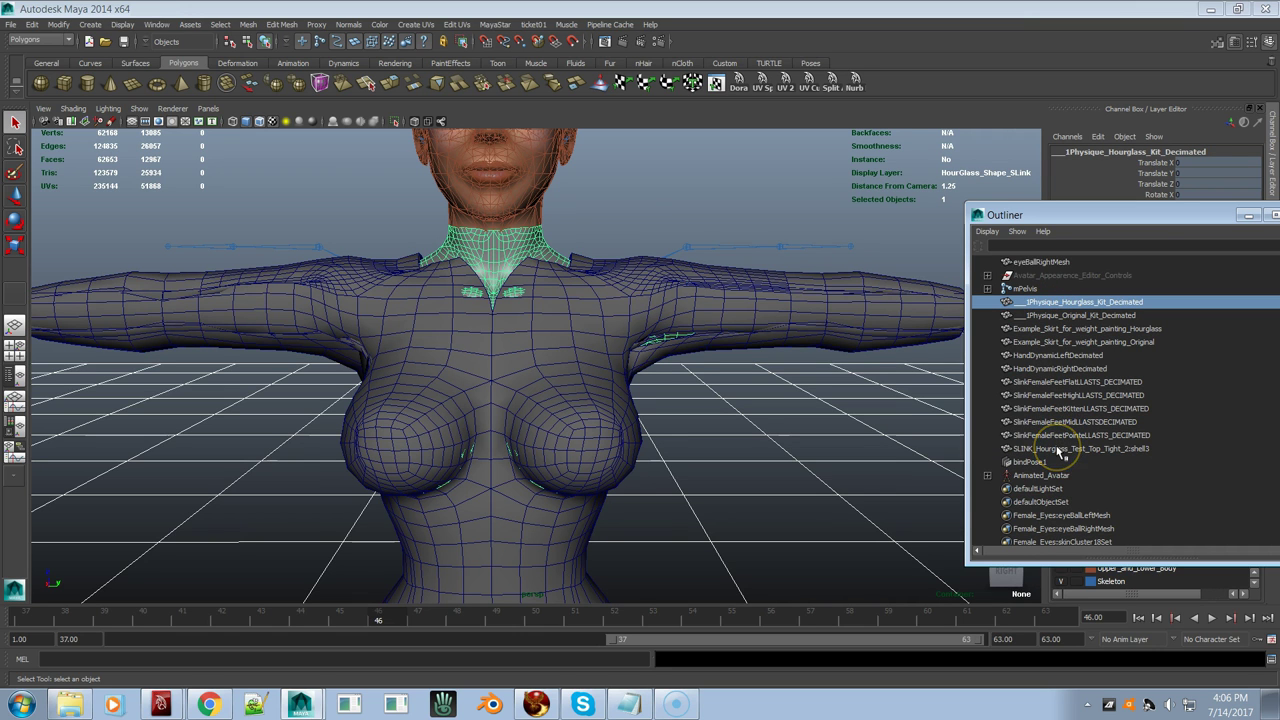
pyautogui.keyDown('ctrl'); pyautogui.click(1058, 452); pyautogui.keyUp('ctrl')
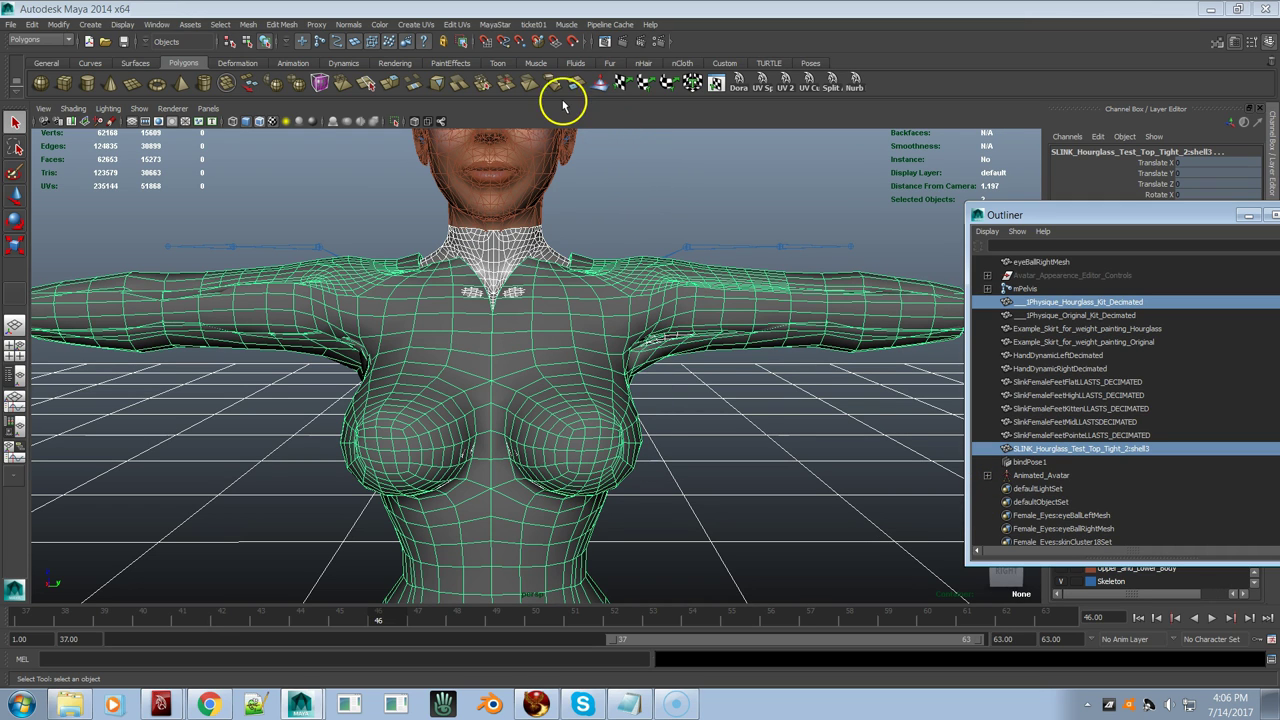
pyautogui.click(496, 24)
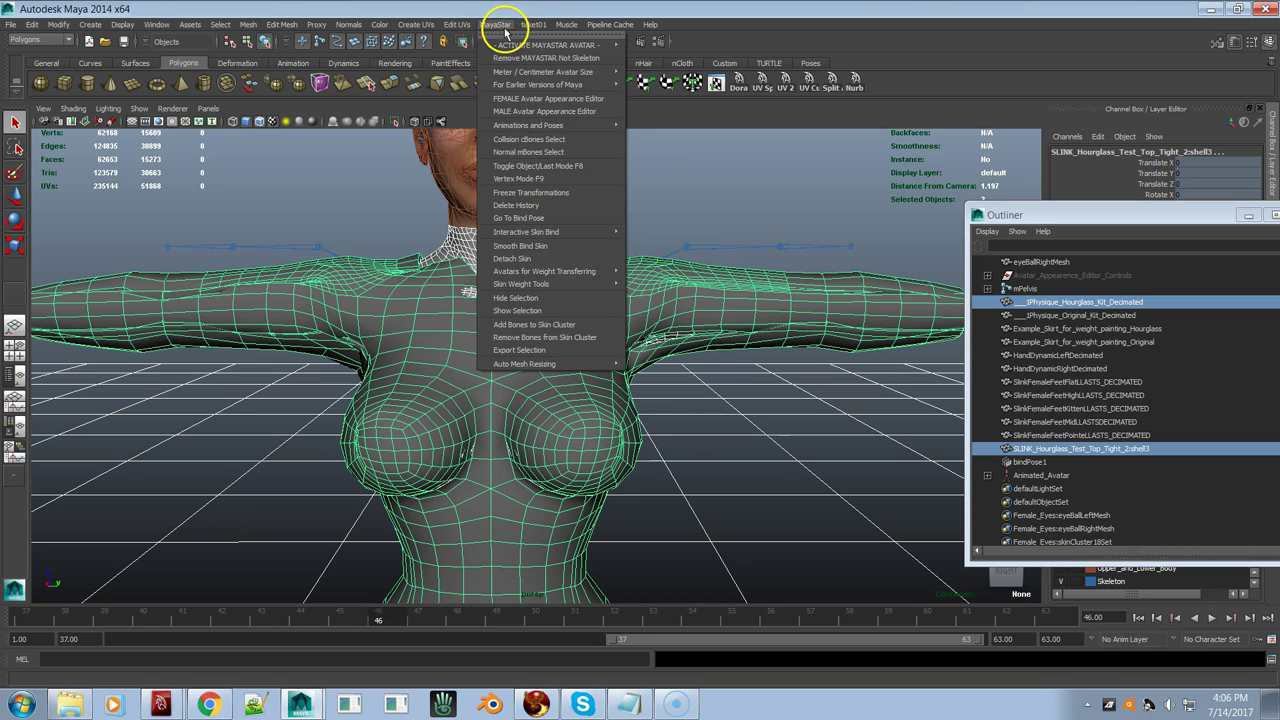
pyautogui.moveTo(557, 286)
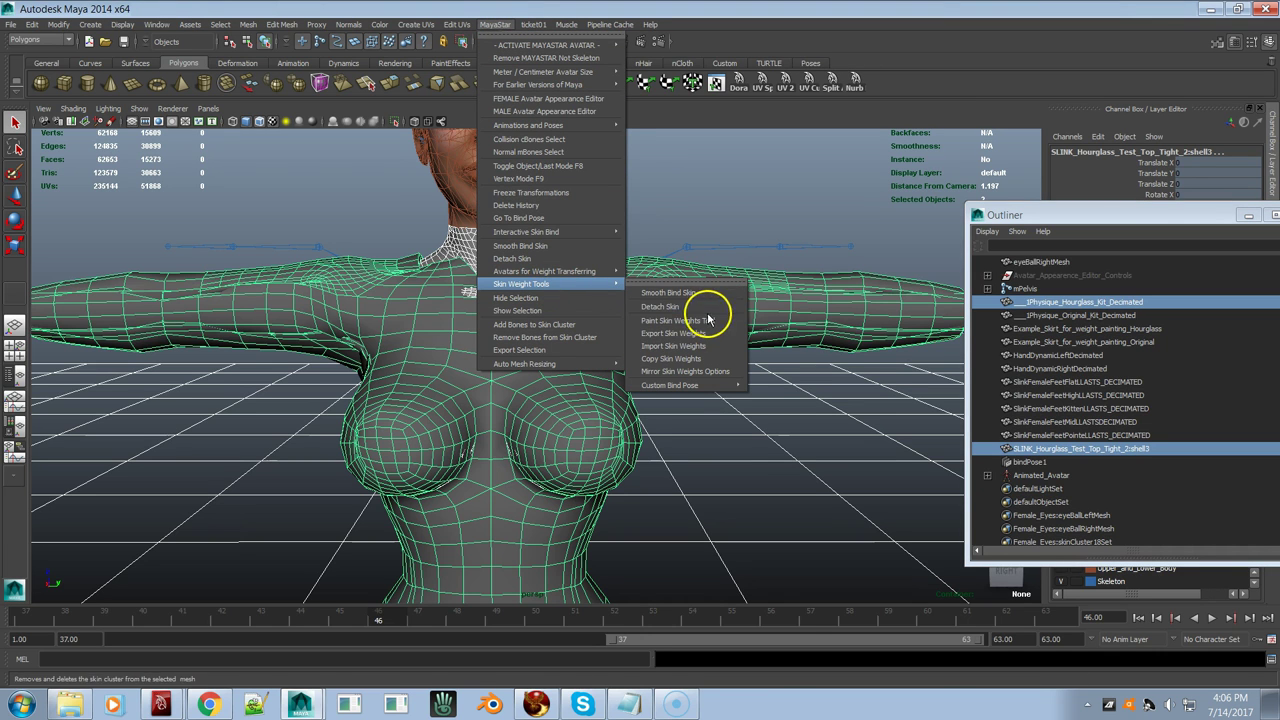
pyautogui.click(687, 360)
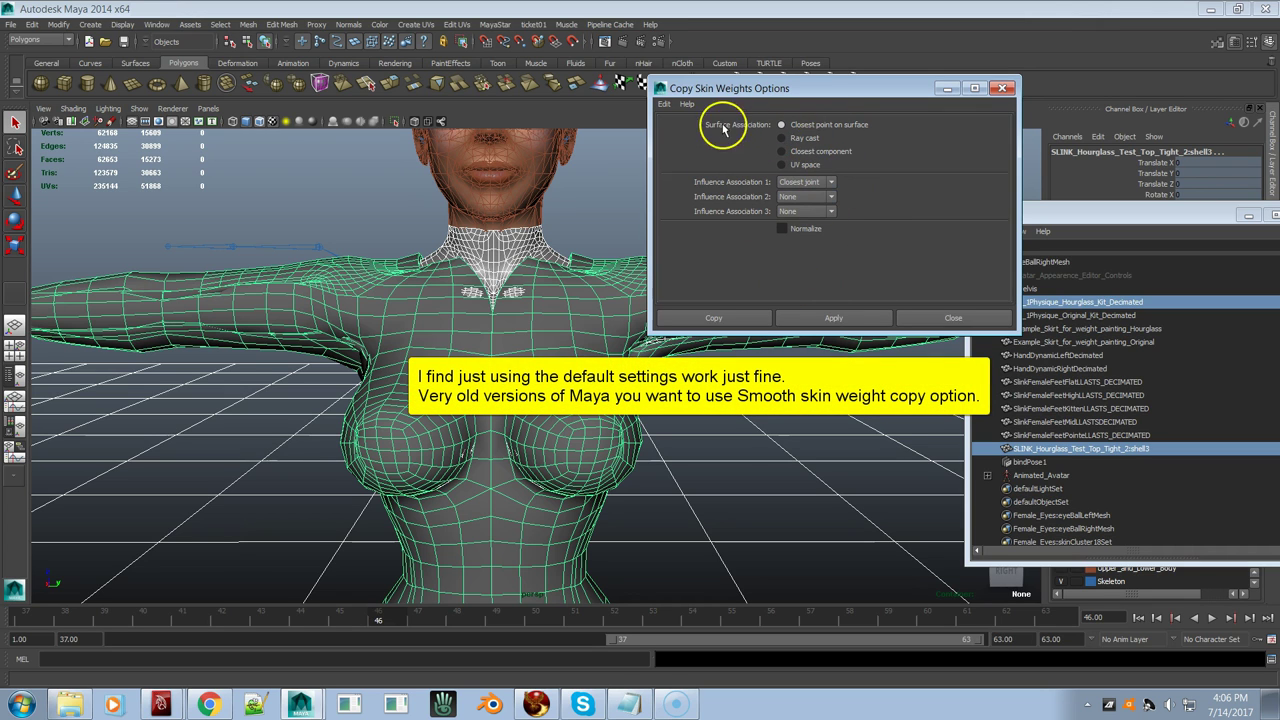
# Step: Reset the Copy Skin Weights options to their defaults and copy the avatar's weights onto the top
pyautogui.click(666, 106)
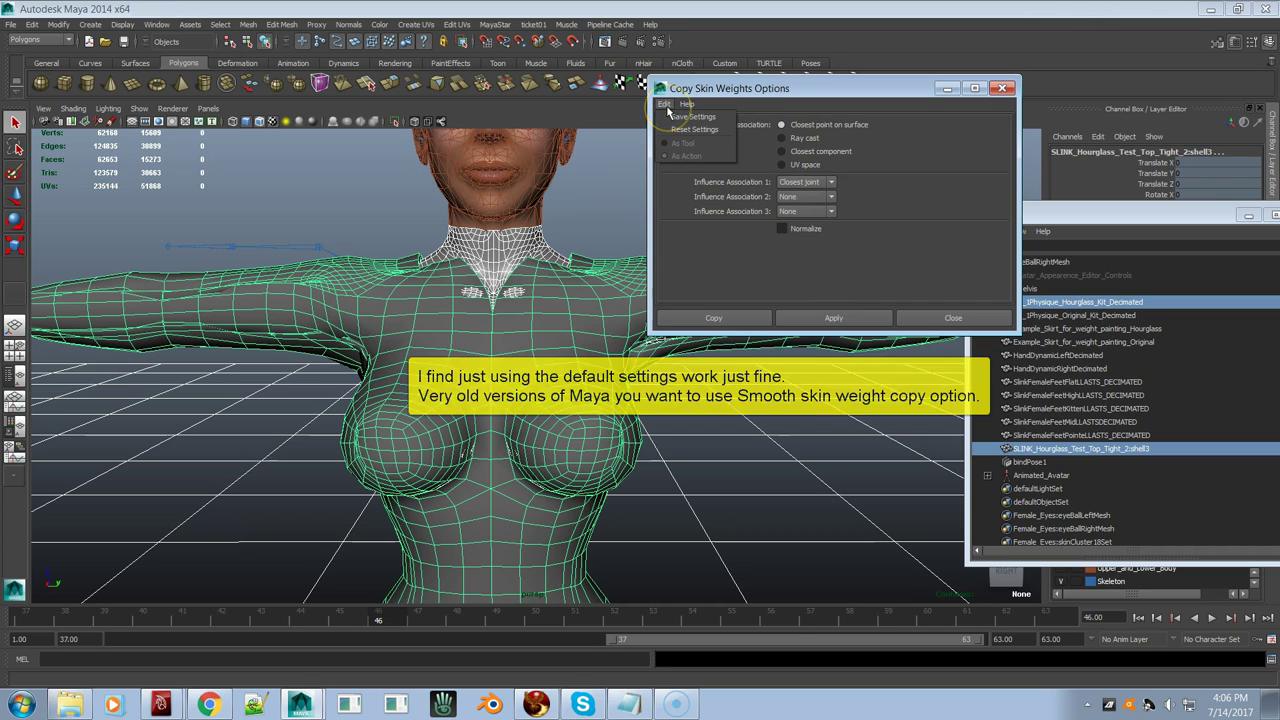
pyautogui.click(688, 129)
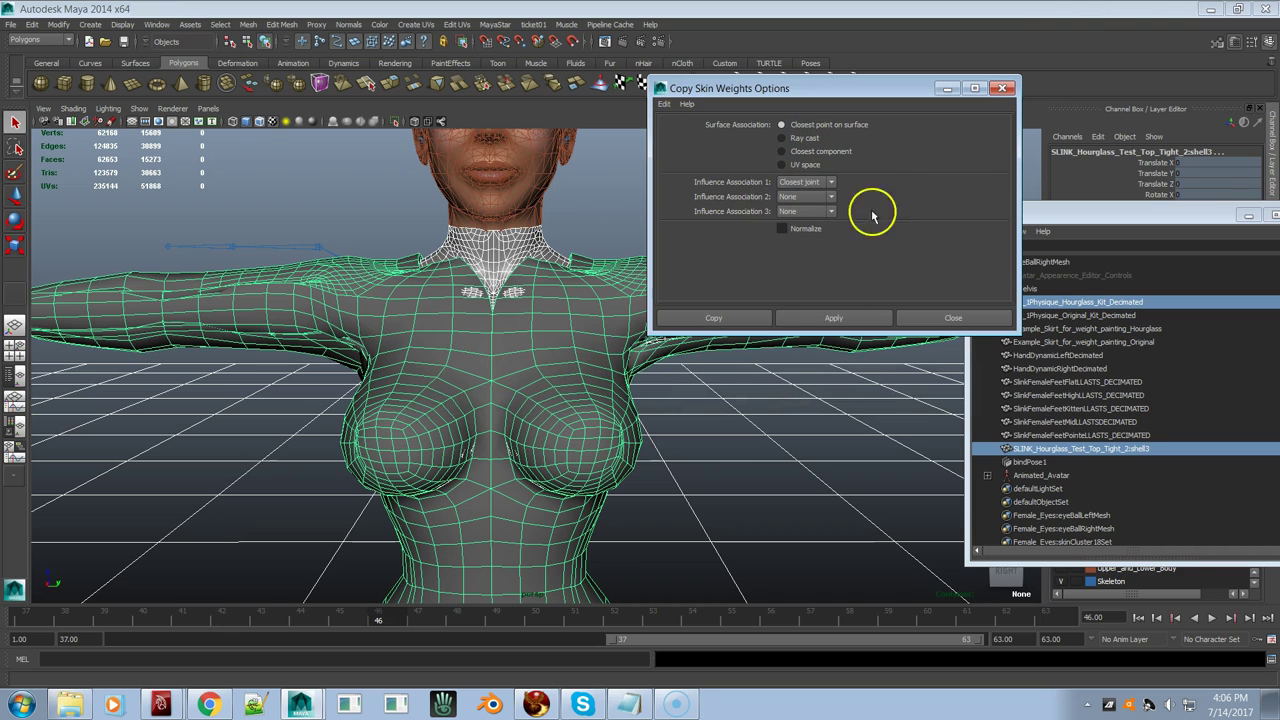
pyautogui.click(833, 318)
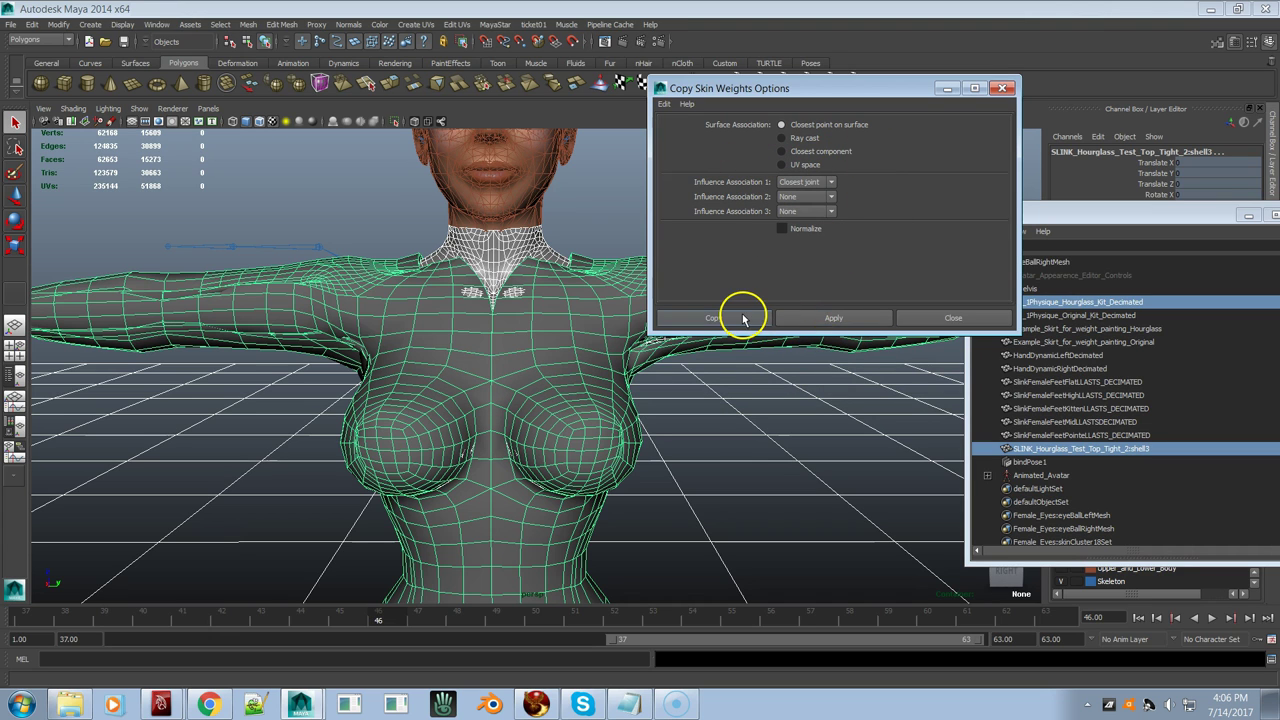
pyautogui.click(745, 320)
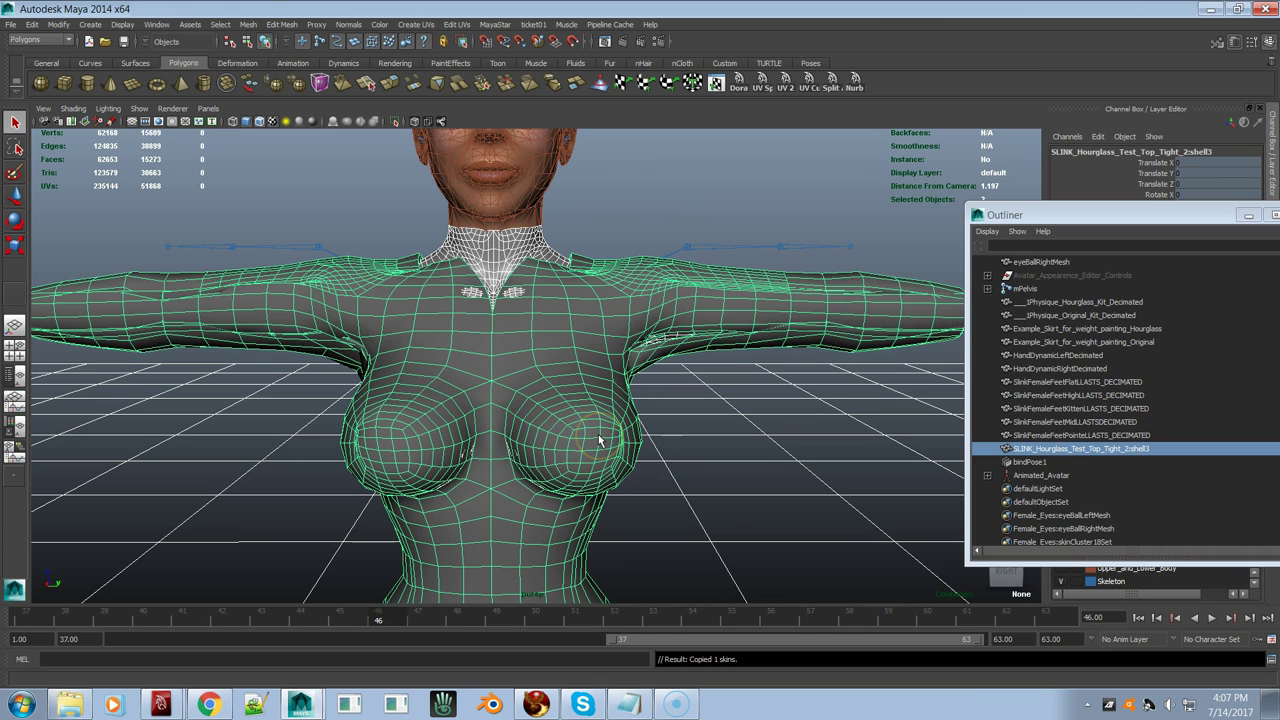
# Step: Scrub to frame 47 and play the animation, stopping at frame 53, to check how the top follows the avatar
pyautogui.moveTo(450, 614)
pyautogui.mouseDown()
pyautogui.moveTo(634, 594)
pyautogui.moveTo(434, 608)
pyautogui.mouseUp()
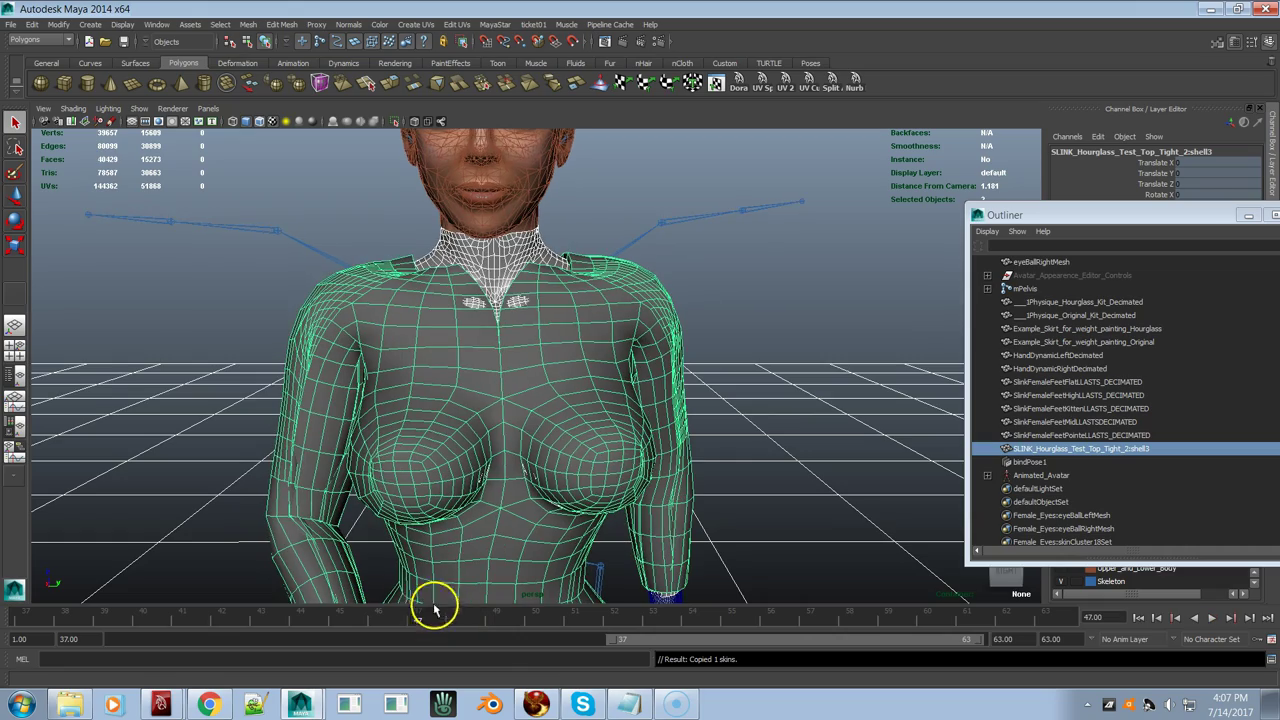
pyautogui.keyDown('alt'); pyautogui.moveTo(526, 474); pyautogui.dragTo(457, 402, button='middle'); pyautogui.keyUp('alt')
pyautogui.keyDown('alt'); pyautogui.moveTo(489, 390); pyautogui.dragTo(626, 529); pyautogui.keyUp('alt')
pyautogui.hotkey('alt', 'v')
pyautogui.keyDown('alt'); pyautogui.moveTo(805, 590); pyautogui.dragTo(537, 571); pyautogui.keyUp('alt')
pyautogui.hotkey('alt', 'v')
# Step: Examine the top's rear lower edge against the avatar body at frame 53 from close up and from several angles
pyautogui.keyDown('alt'); pyautogui.moveTo(580, 437); pyautogui.dragTo(631, 443); pyautogui.keyUp('alt')
pyautogui.keyDown('alt'); pyautogui.moveTo(631, 443); pyautogui.dragTo(341, 350, button='right'); pyautogui.keyUp('alt')
pyautogui.keyDown('alt'); pyautogui.moveTo(341, 350); pyautogui.dragTo(310, 365); pyautogui.keyUp('alt')
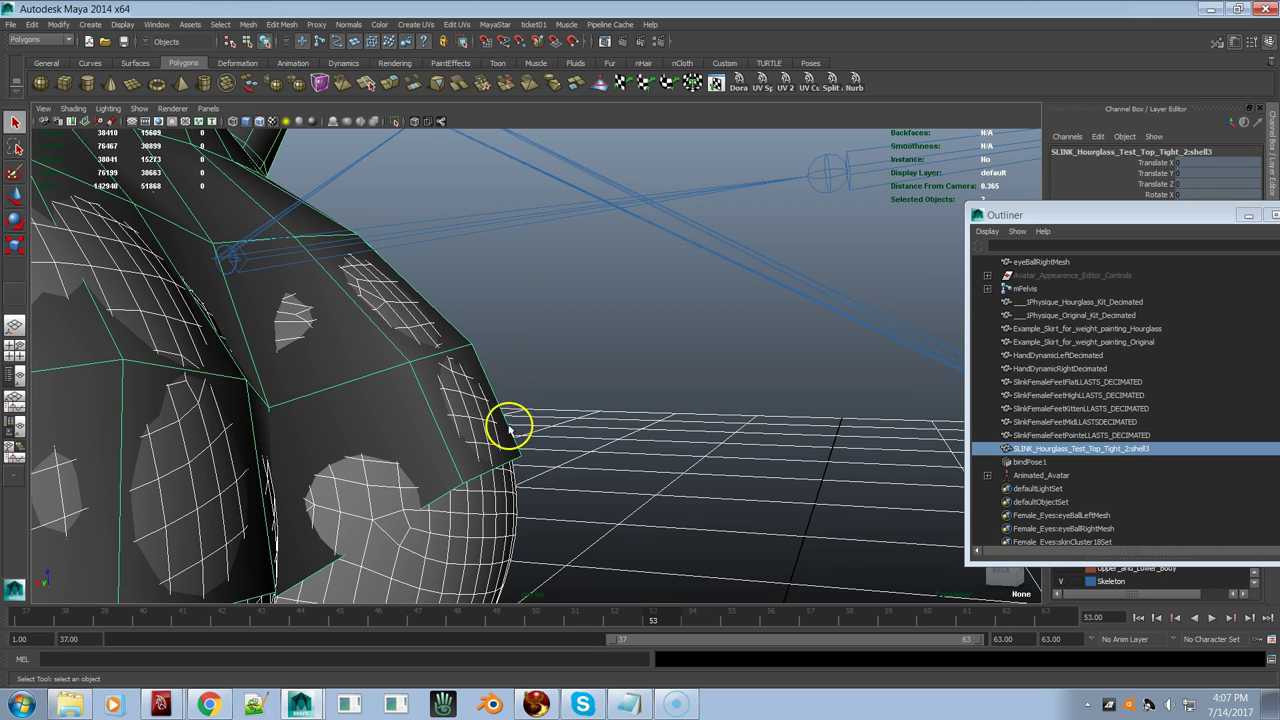
pyautogui.keyDown('alt'); pyautogui.moveTo(457, 463); pyautogui.dragTo(300, 450); pyautogui.keyUp('alt')
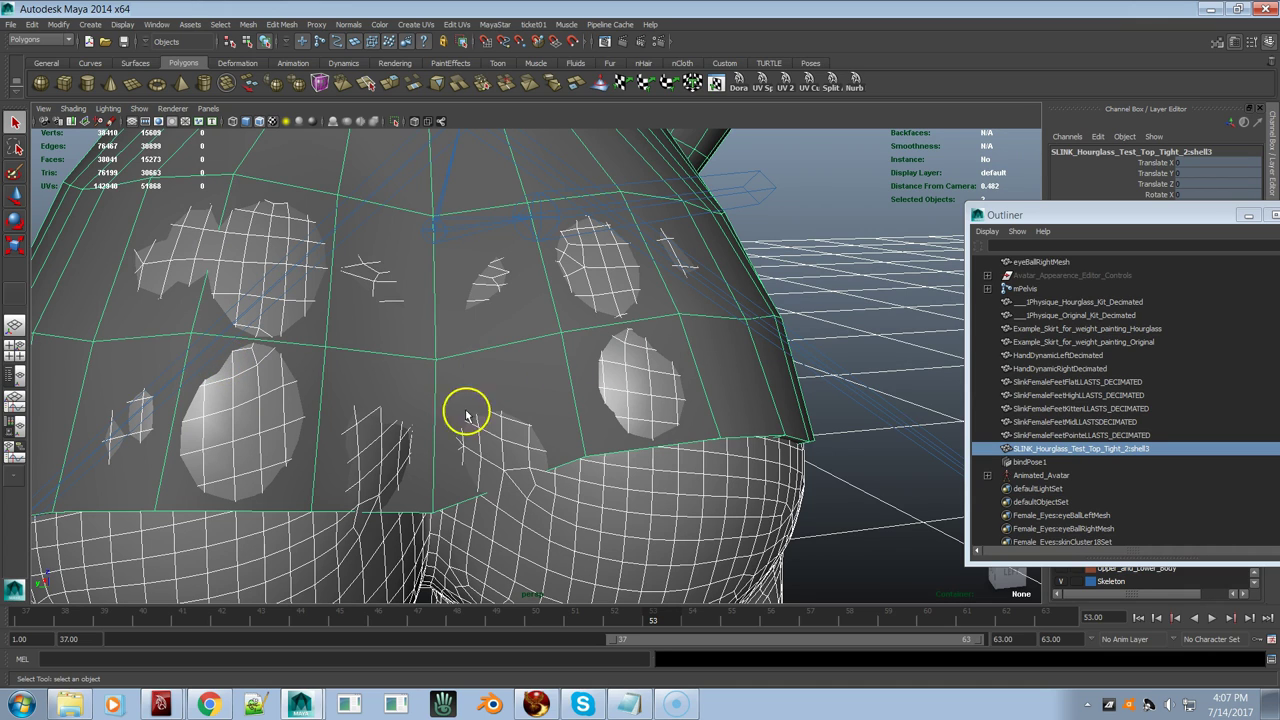
pyautogui.keyDown('alt'); pyautogui.moveTo(654, 374); pyautogui.dragTo(553, 396); pyautogui.keyUp('alt')
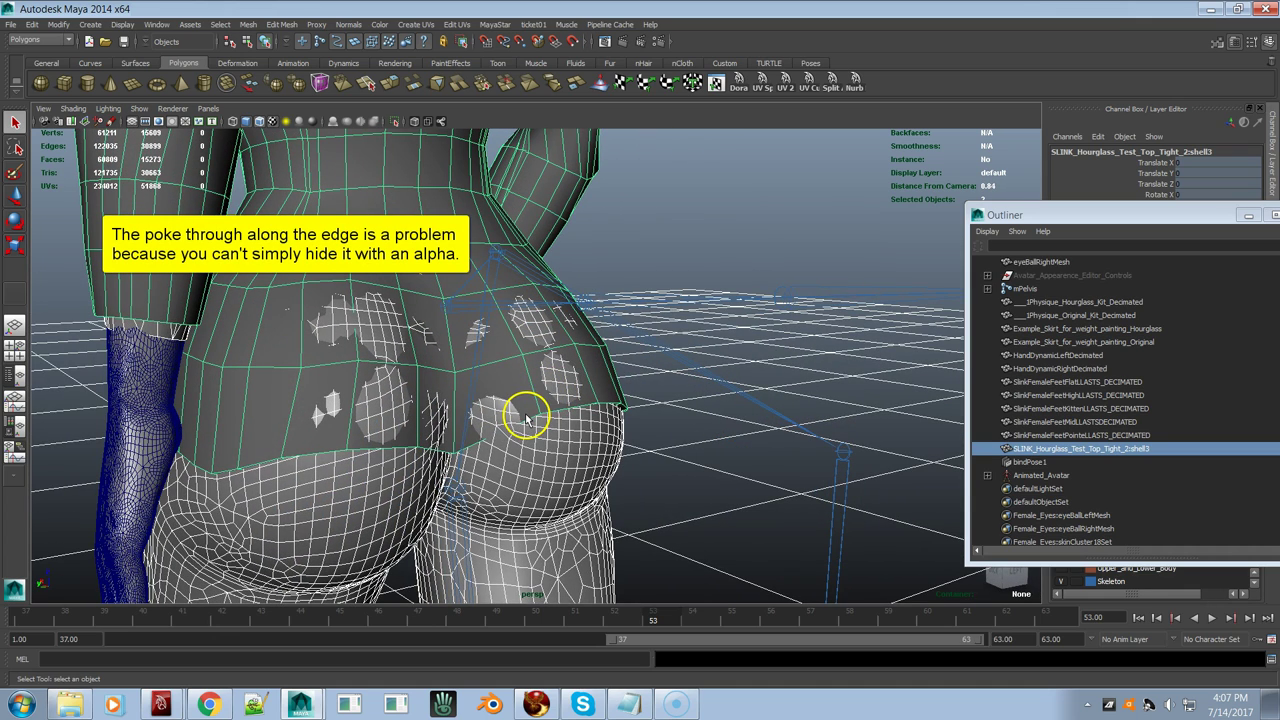
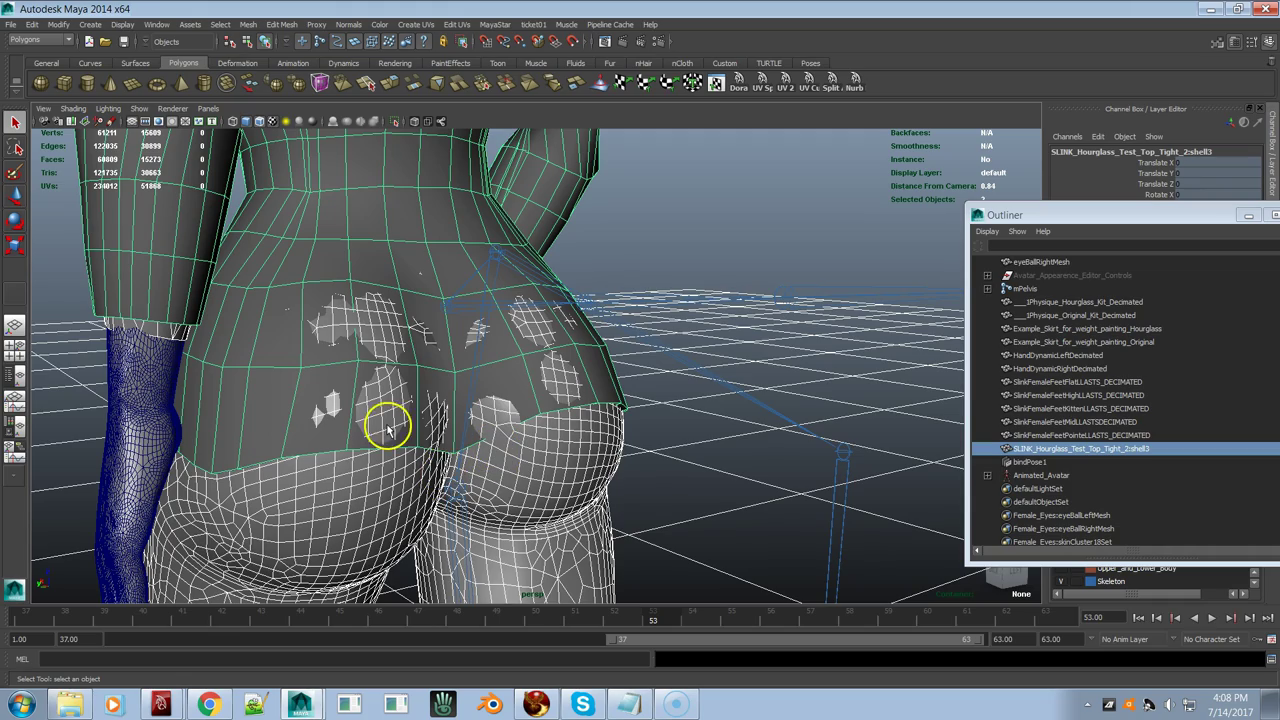
pyautogui.keyDown('alt'); pyautogui.moveTo(377, 392); pyautogui.dragTo(351, 391); pyautogui.keyUp('alt')
pyautogui.keyDown('alt'); pyautogui.moveTo(351, 391); pyautogui.dragTo(428, 406, button='right'); pyautogui.keyUp('alt')
pyautogui.keyDown('alt'); pyautogui.moveTo(428, 406); pyautogui.dragTo(336, 463); pyautogui.keyUp('alt')
pyautogui.keyDown('alt'); pyautogui.moveTo(453, 428); pyautogui.dragTo(551, 400); pyautogui.keyUp('alt')
pyautogui.moveTo(551, 400)
pyautogui.keyDown('alt'); pyautogui.mouseDown(button='right')
pyautogui.moveTo(634, 403)
pyautogui.moveTo(569, 411)
pyautogui.mouseUp(button='right'); pyautogui.keyUp('alt')
pyautogui.keyDown('alt'); pyautogui.moveTo(569, 411); pyautogui.dragTo(216, 412); pyautogui.keyUp('alt')
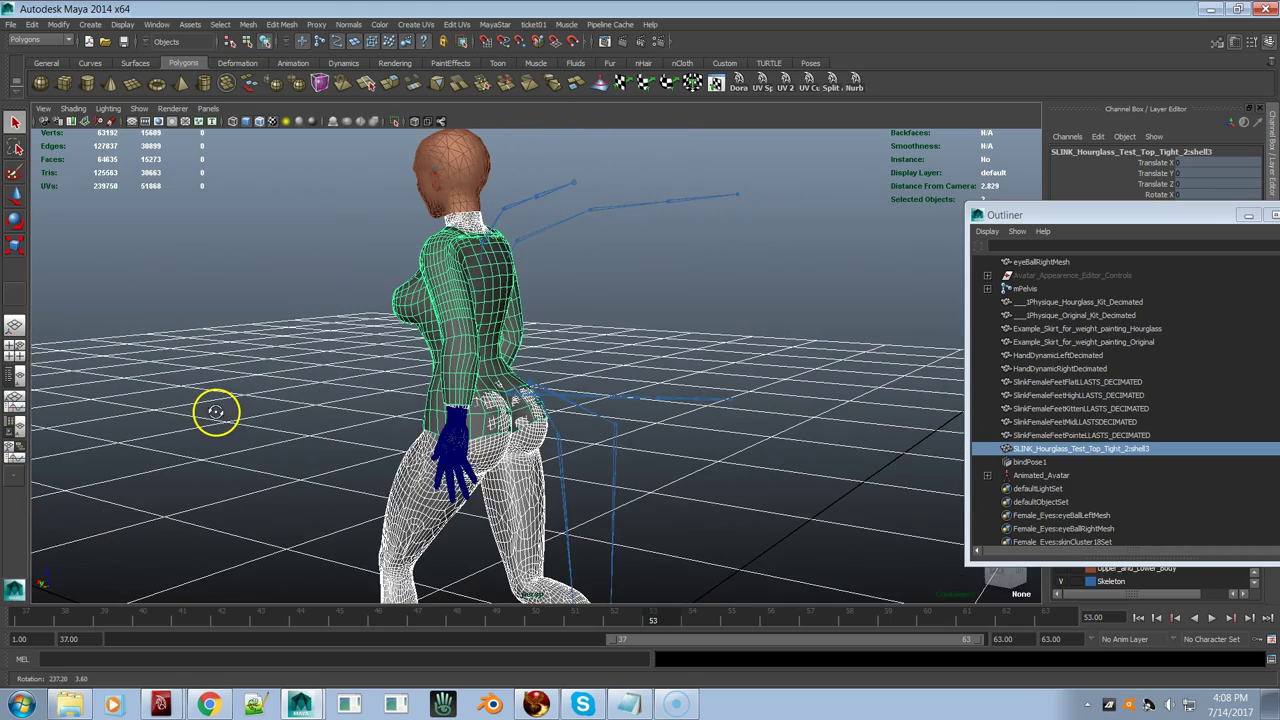
pyautogui.keyDown('alt'); pyautogui.moveTo(349, 394); pyautogui.dragTo(690, 407, button='right'); pyautogui.keyUp('alt')
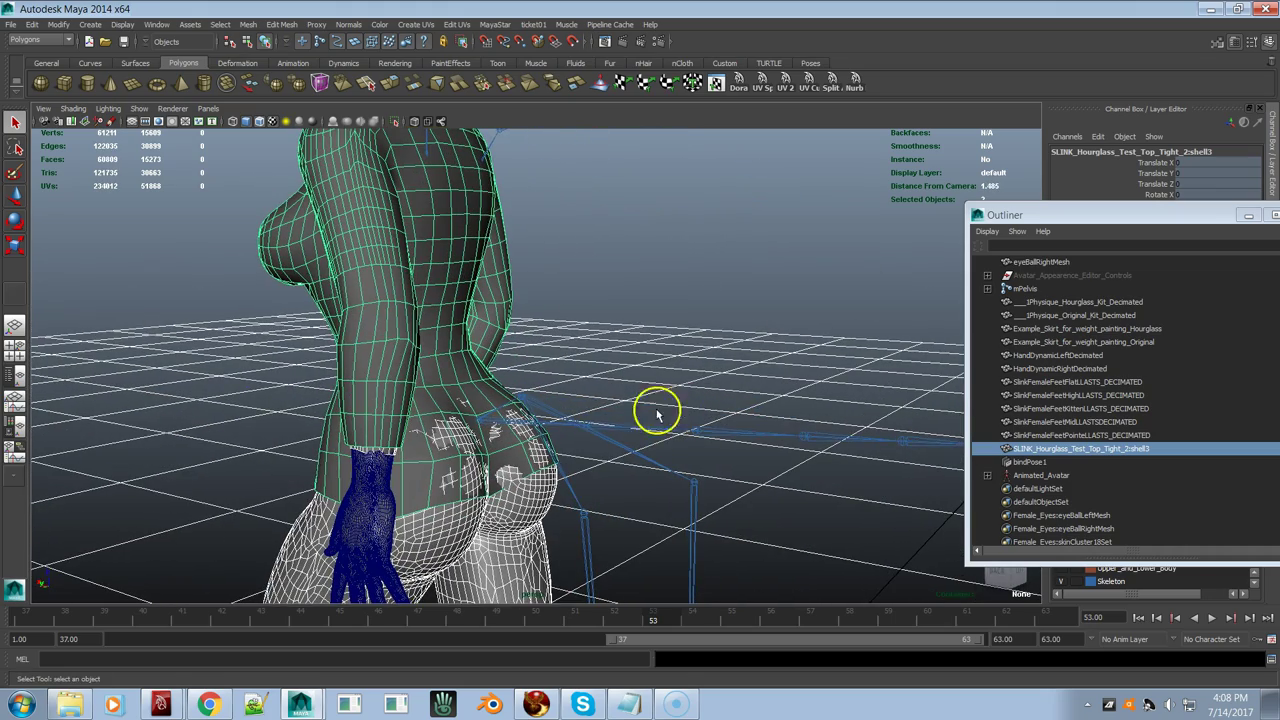
pyautogui.keyDown('alt'); pyautogui.moveTo(565, 457); pyautogui.dragTo(651, 334); pyautogui.keyUp('alt')
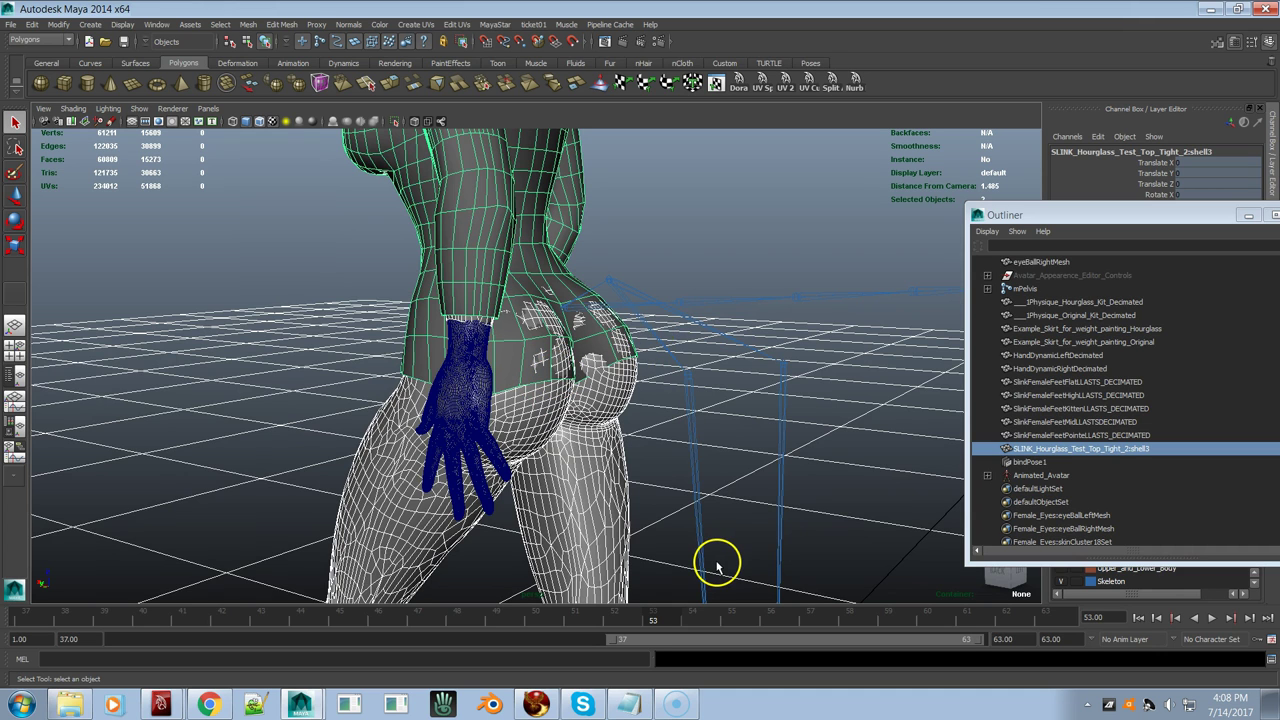
# Step: Move the timeline to frame 47 and return the skeleton to its bind pose
pyautogui.moveTo(363, 625); pyautogui.dragTo(418, 603)
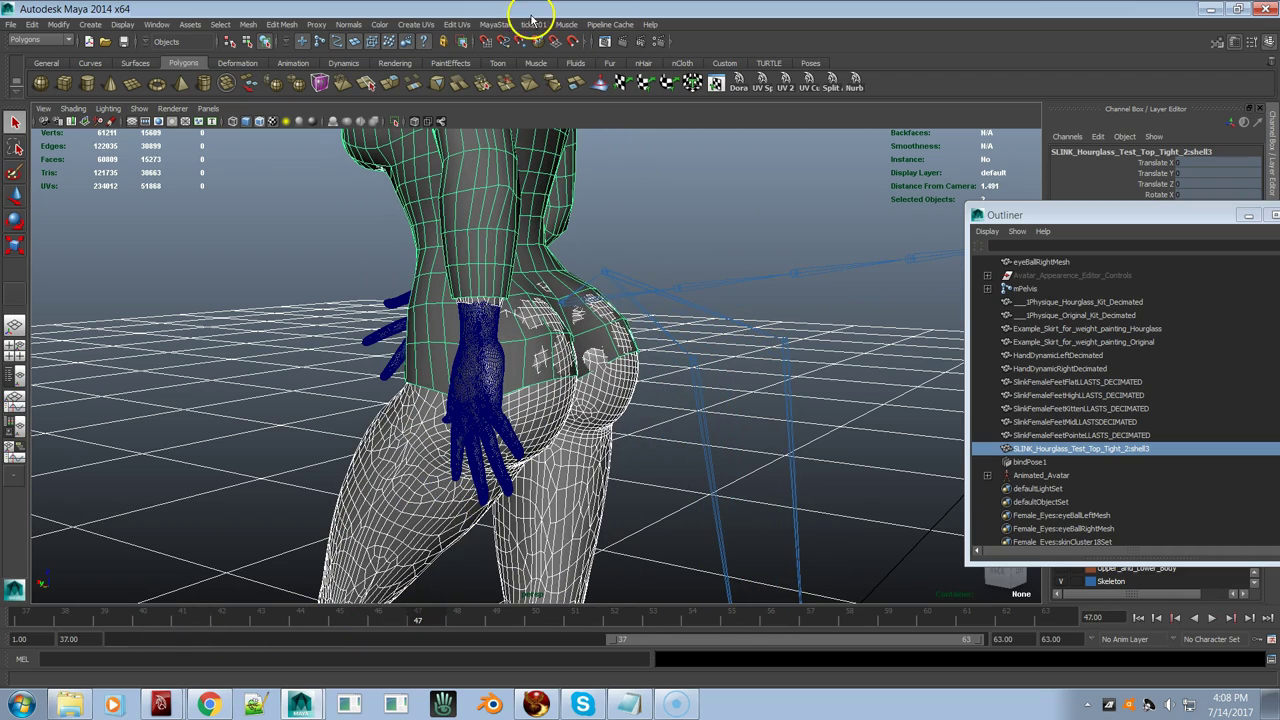
pyautogui.click(495, 25)
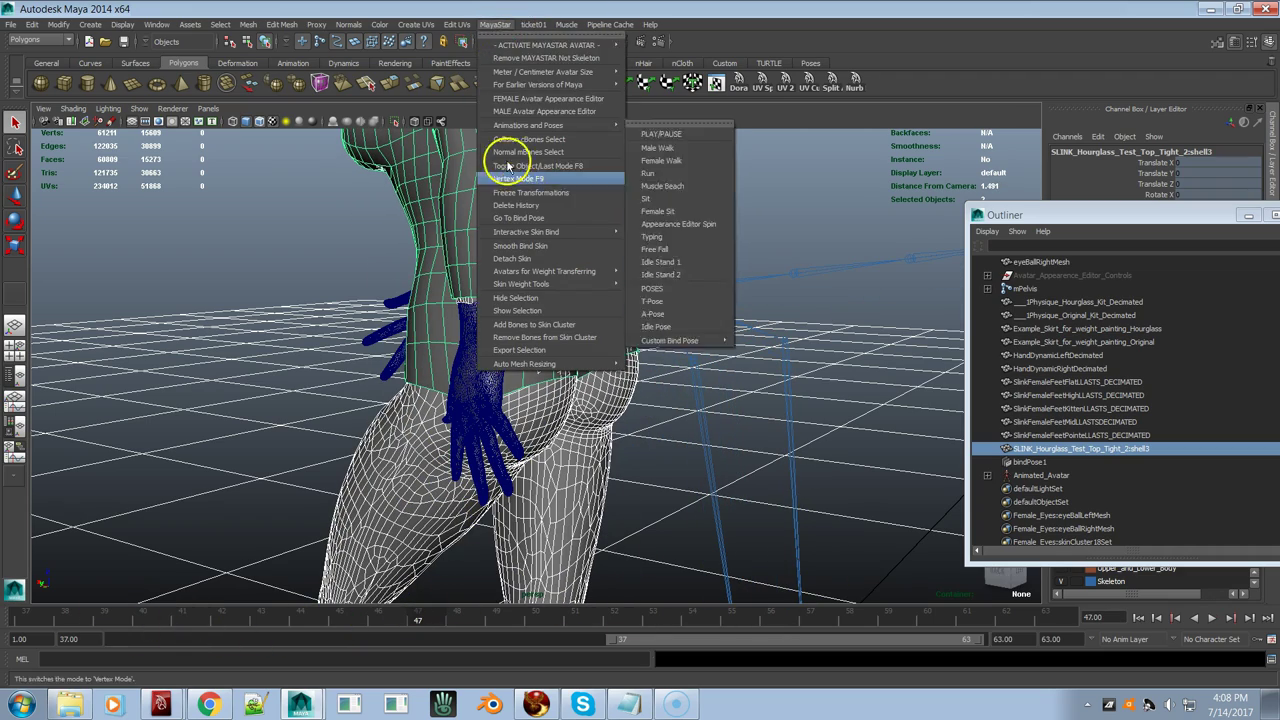
pyautogui.click(543, 219)
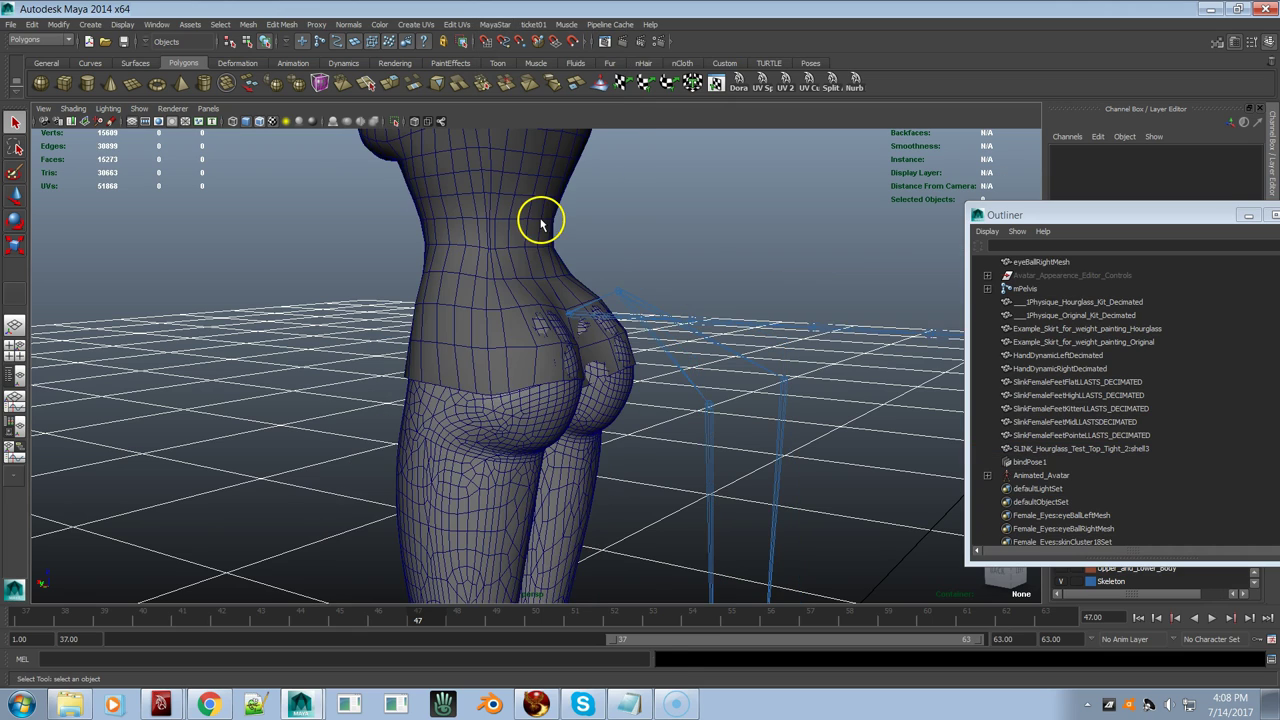
# Step: Inspect the fit of the top around the neckline, chest, arms and waist in the bind pose
pyautogui.keyDown('alt'); pyautogui.moveTo(434, 420); pyautogui.dragTo(394, 357); pyautogui.keyUp('alt')
pyautogui.keyDown('alt'); pyautogui.moveTo(394, 357); pyautogui.dragTo(922, 360, button='right'); pyautogui.keyUp('alt')
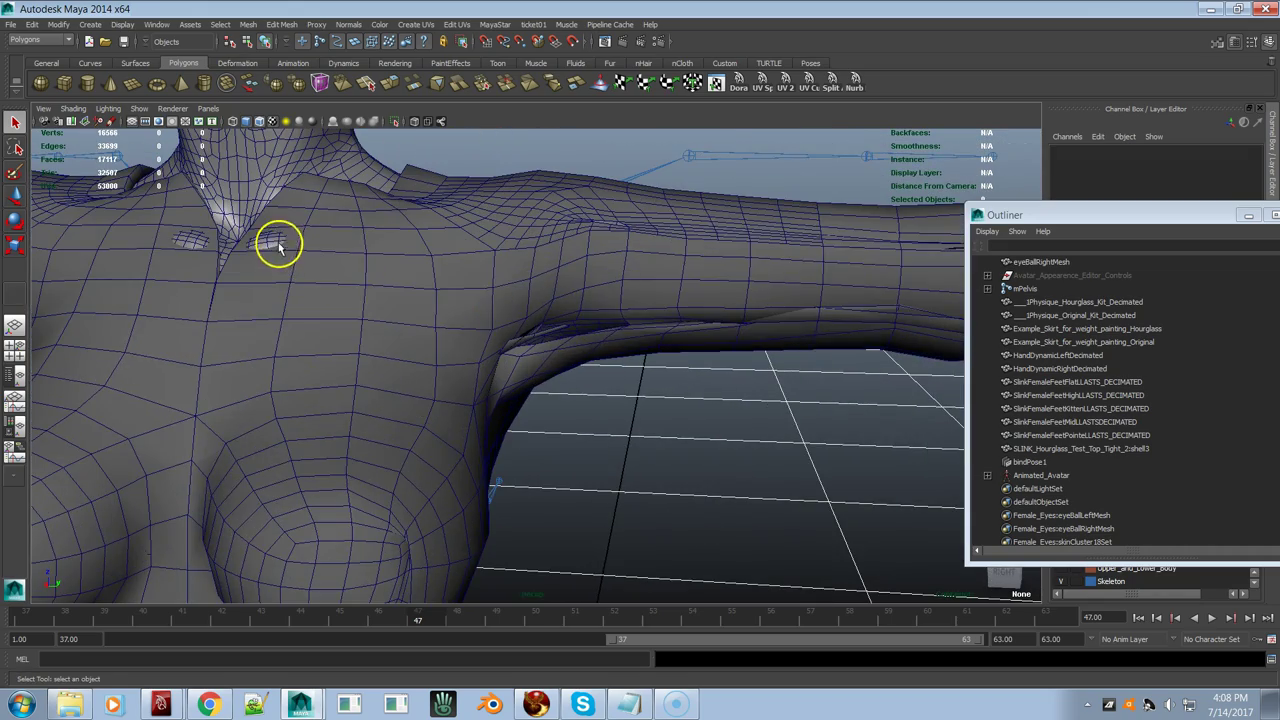
pyautogui.keyDown('alt'); pyautogui.moveTo(297, 257); pyautogui.dragTo(337, 277); pyautogui.keyUp('alt')
pyautogui.keyDown('alt'); pyautogui.moveTo(337, 277); pyautogui.dragTo(451, 400, button='right'); pyautogui.keyUp('alt')
pyautogui.keyDown('alt'); pyautogui.moveTo(451, 400); pyautogui.dragTo(489, 343, button='middle'); pyautogui.keyUp('alt')
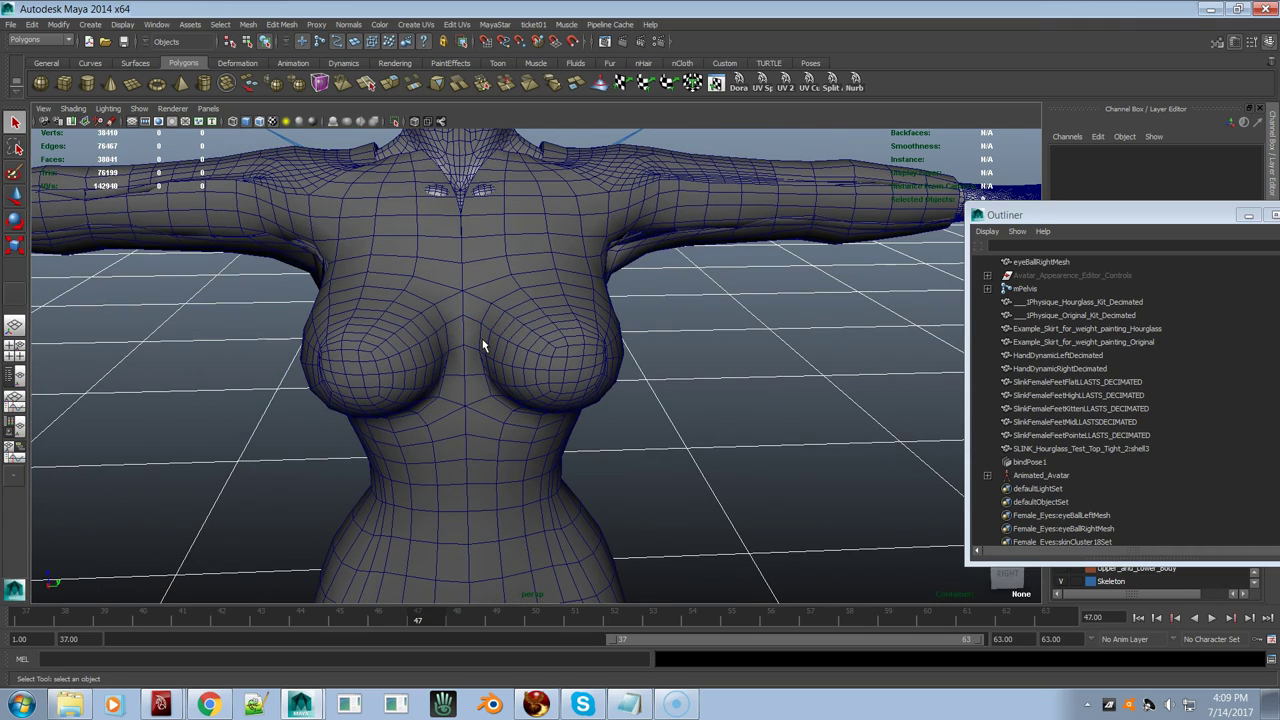
pyautogui.keyDown('alt'); pyautogui.moveTo(486, 346); pyautogui.dragTo(526, 394); pyautogui.keyUp('alt')
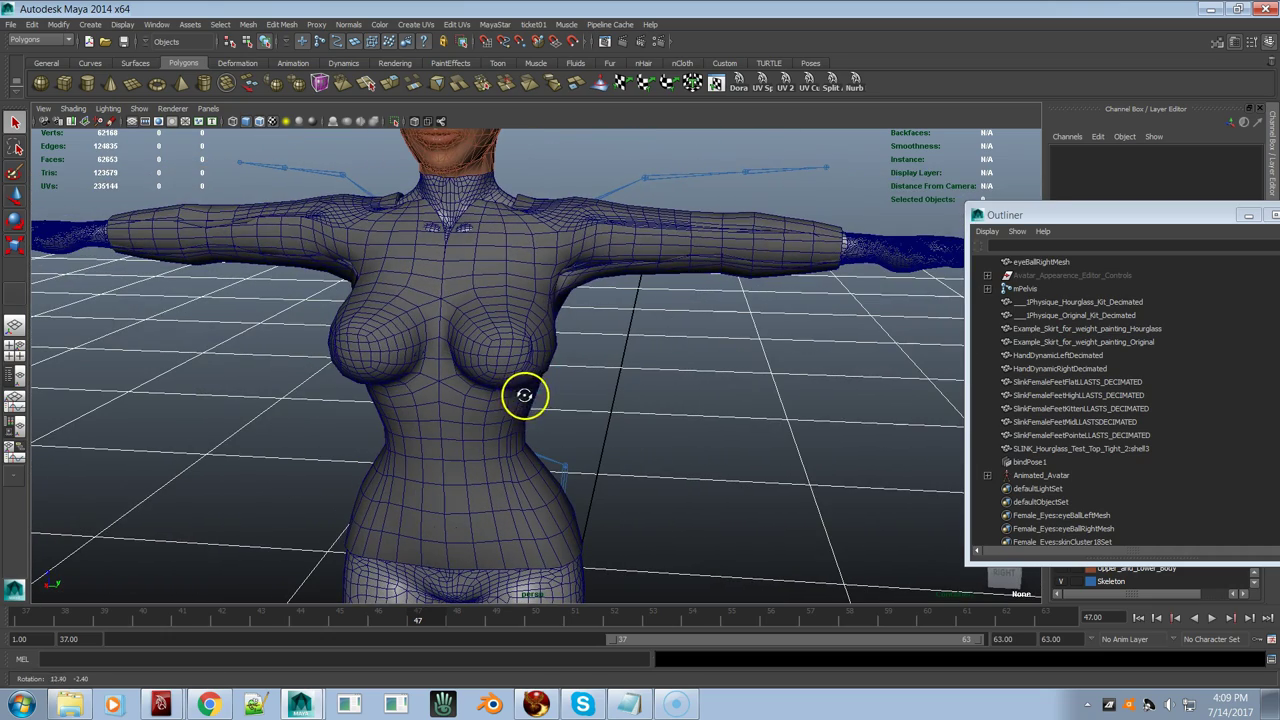
# Step: Select the SLINK_Hourglass_Test_Top_Tight_2:shell3 top mesh and open the Script Editor
pyautogui.click(593, 258)
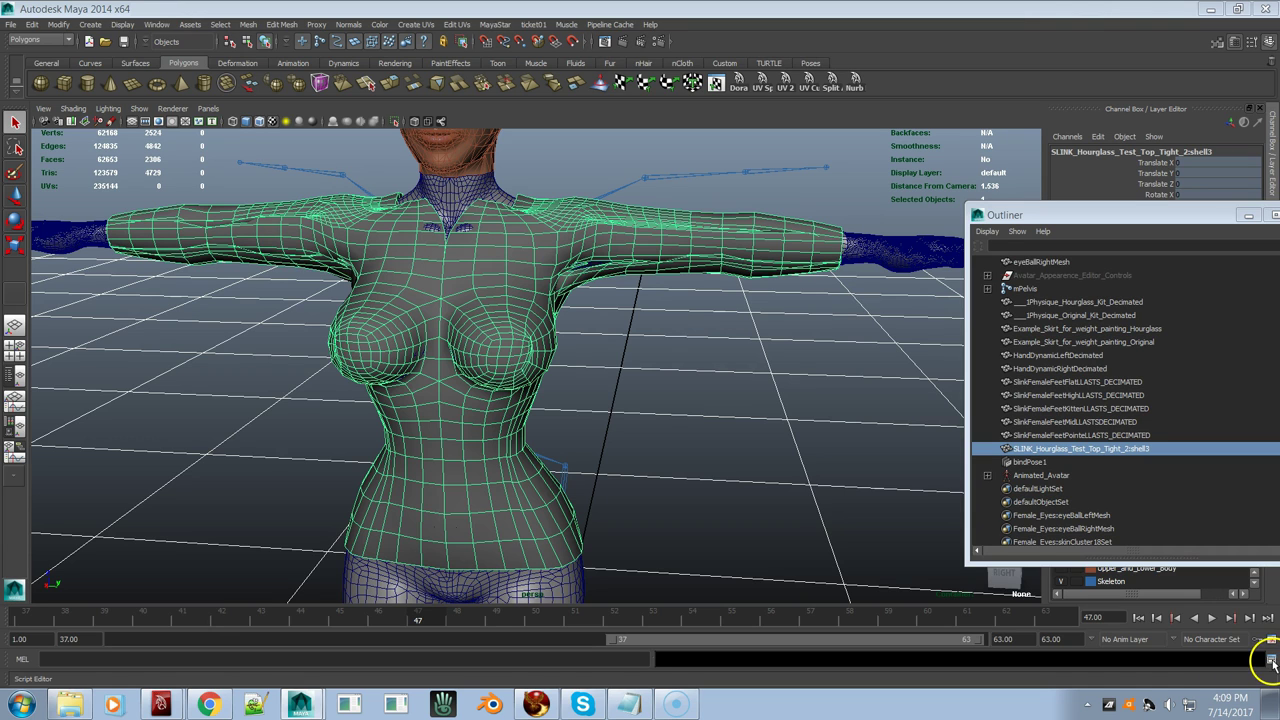
pyautogui.click(160, 24)
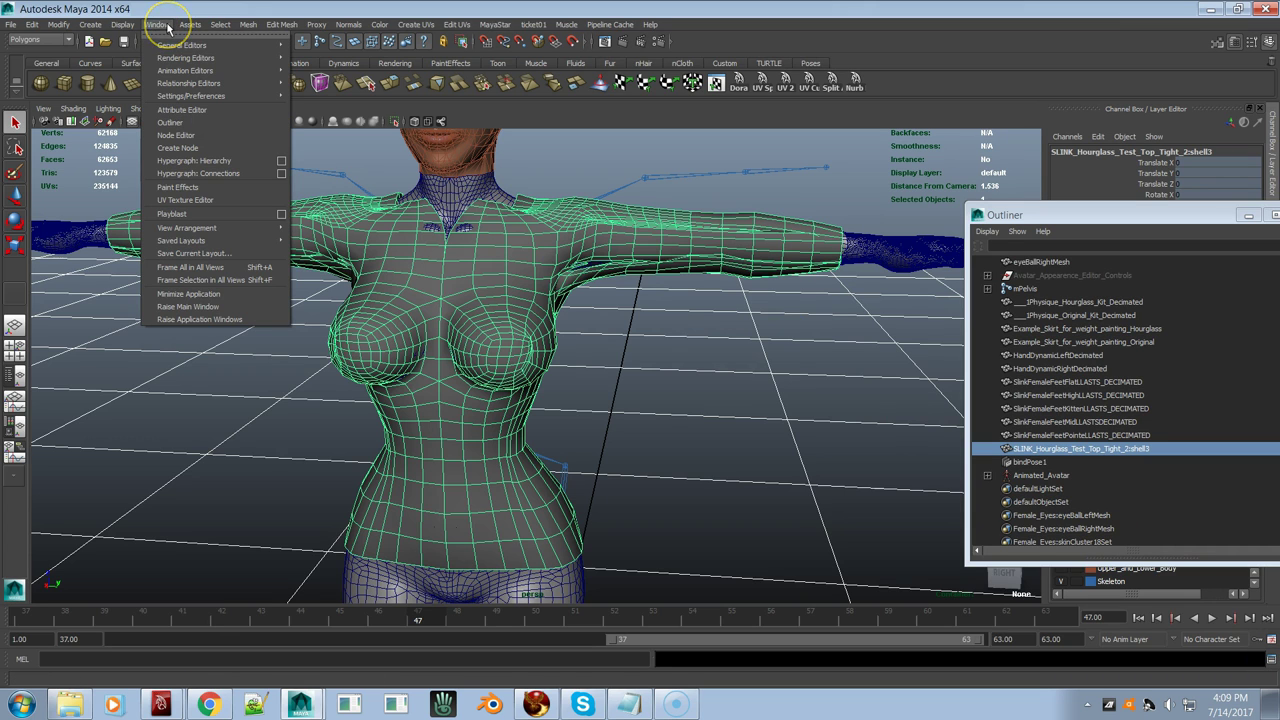
pyautogui.click(185, 96)
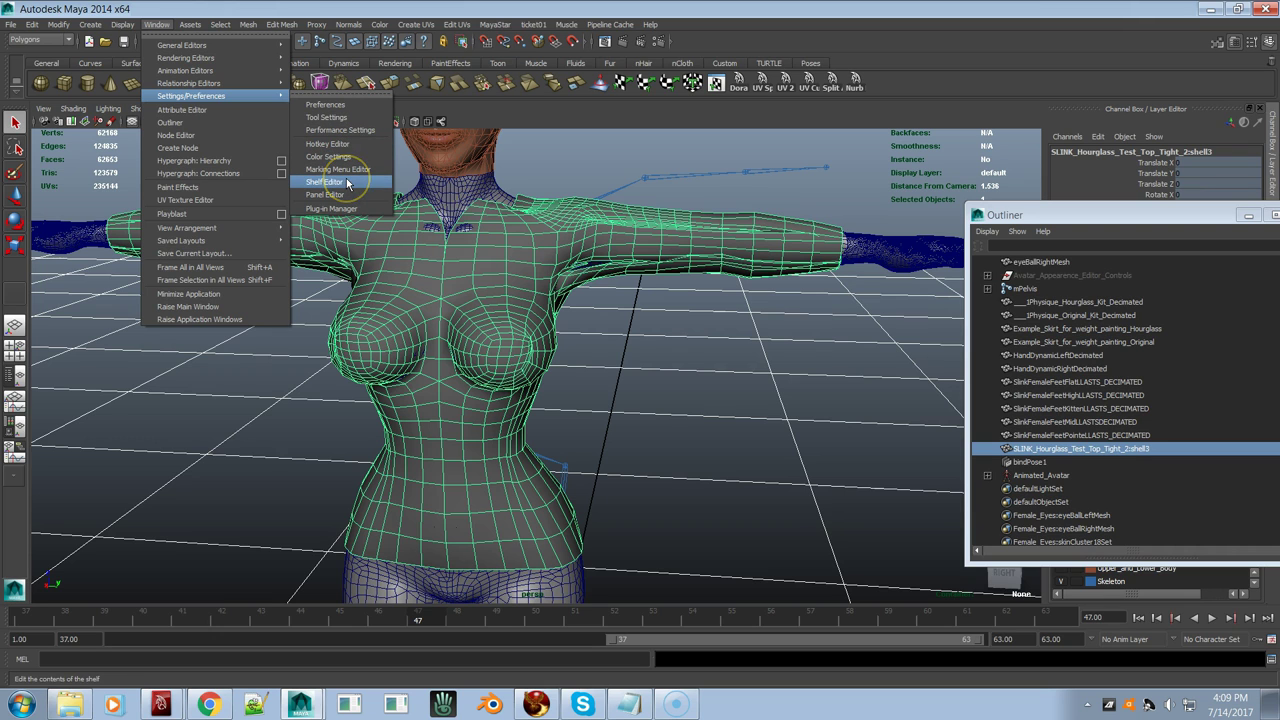
pyautogui.moveTo(206, 89)
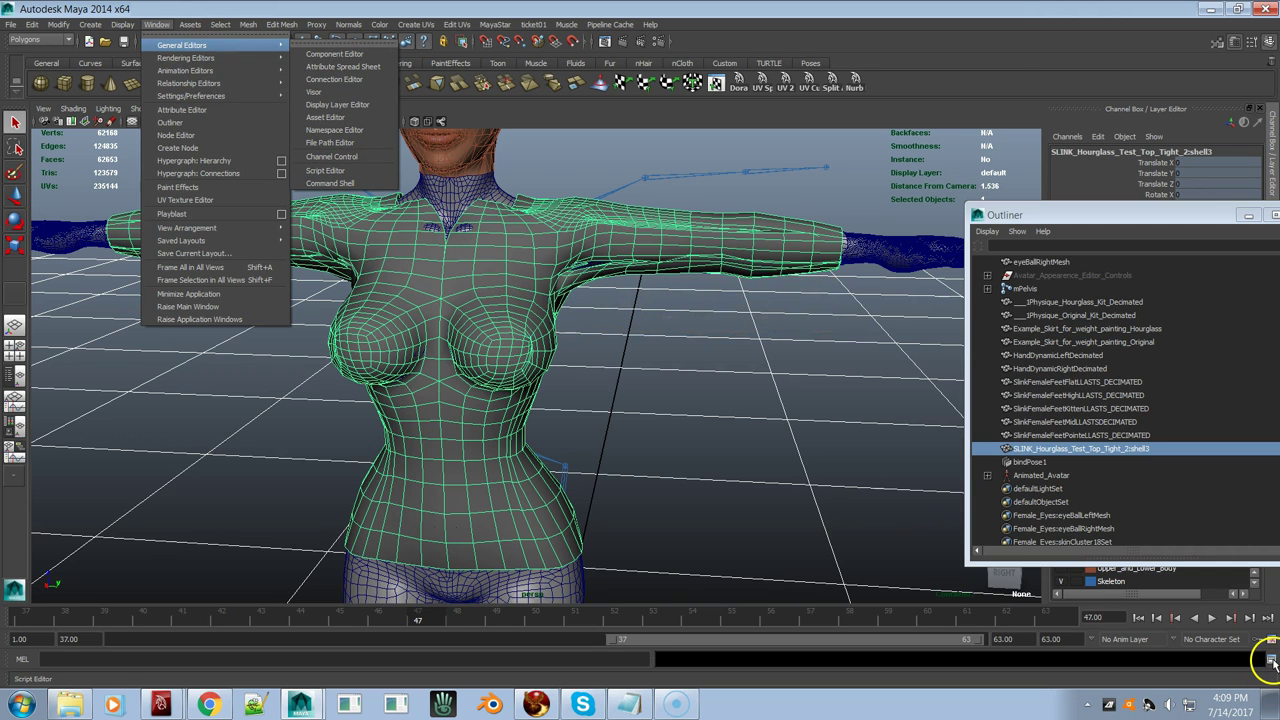
pyautogui.click(676, 72)
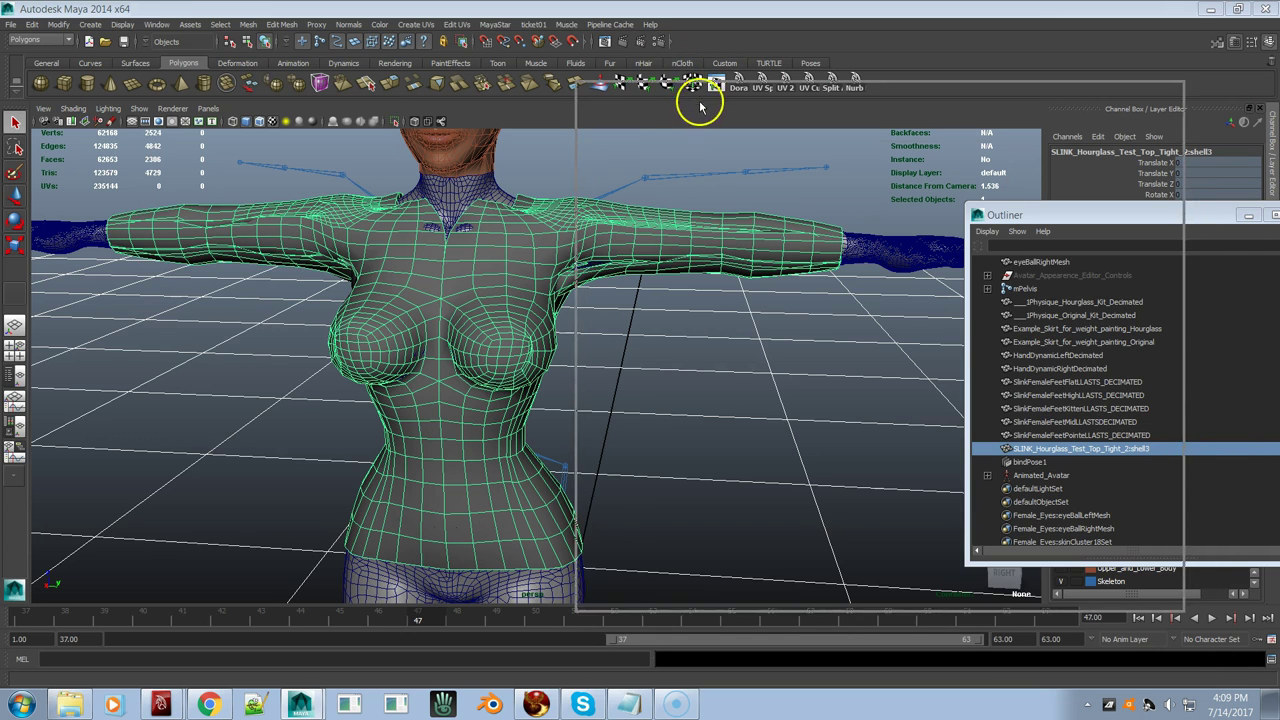
# Step: Clear the command history in the Script Editor
pyautogui.rightClick(749, 240)
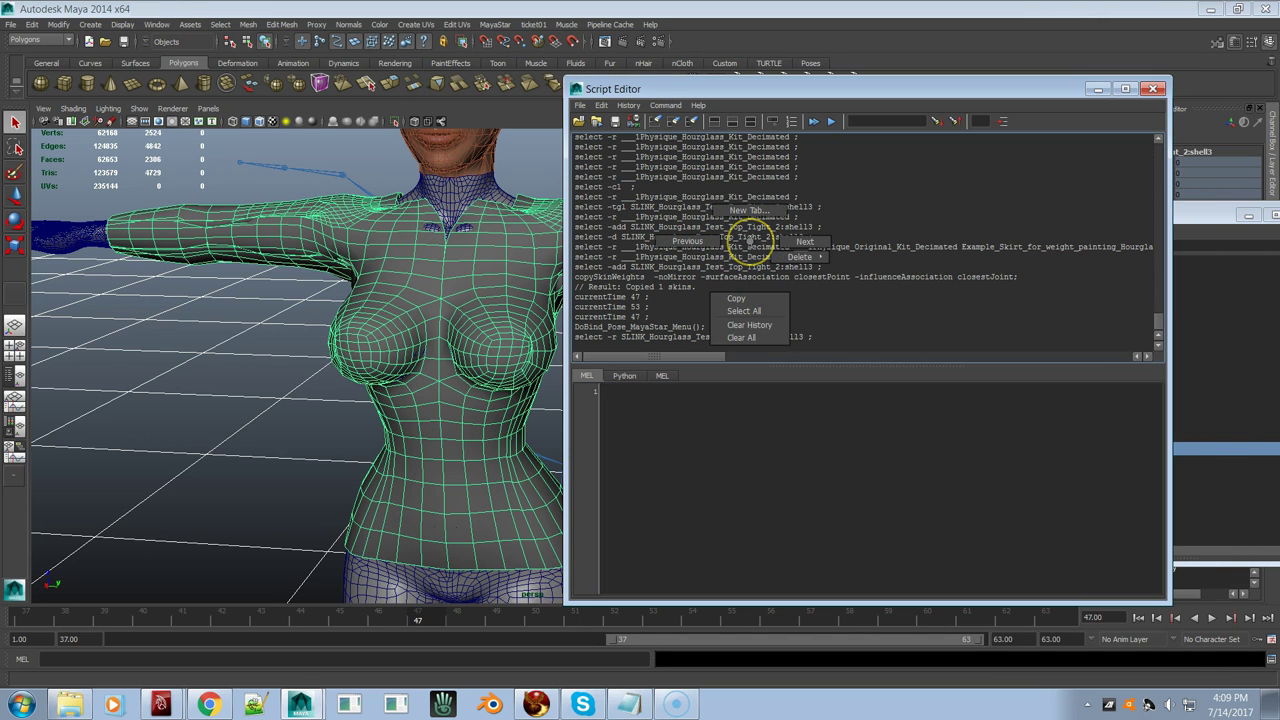
pyautogui.click(888, 221)
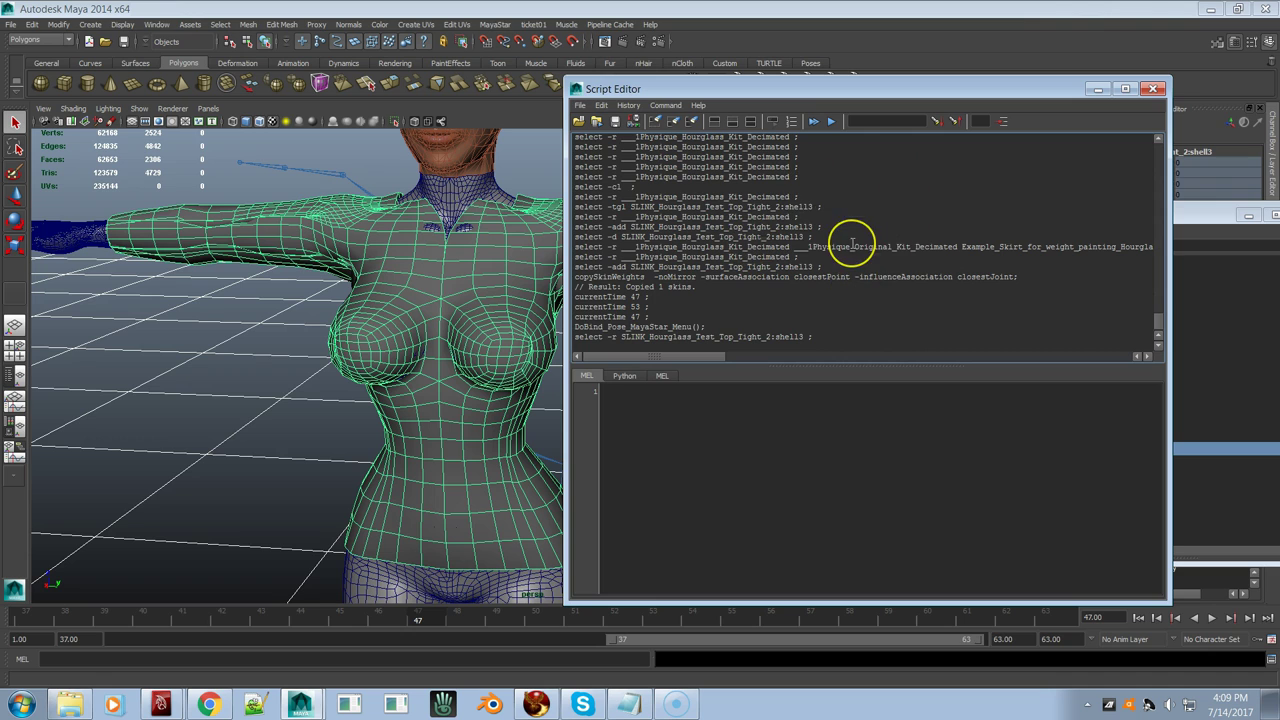
pyautogui.rightClick(851, 246)
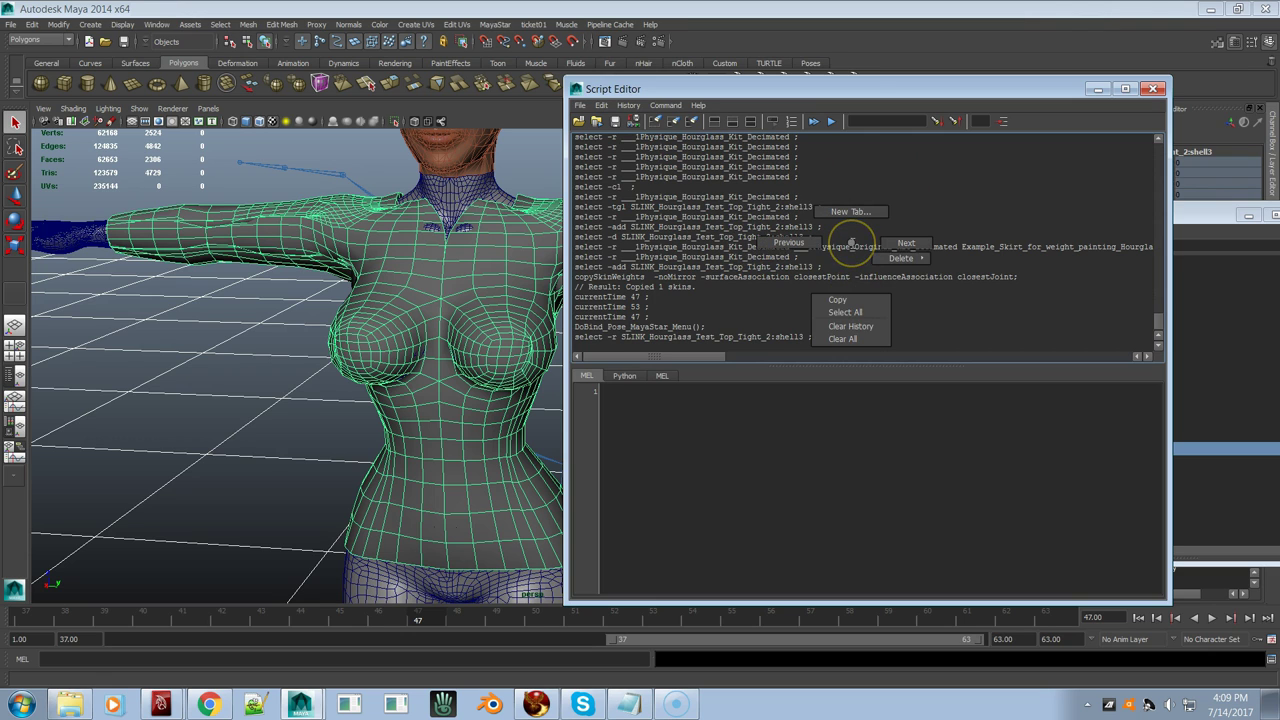
pyautogui.click(849, 326)
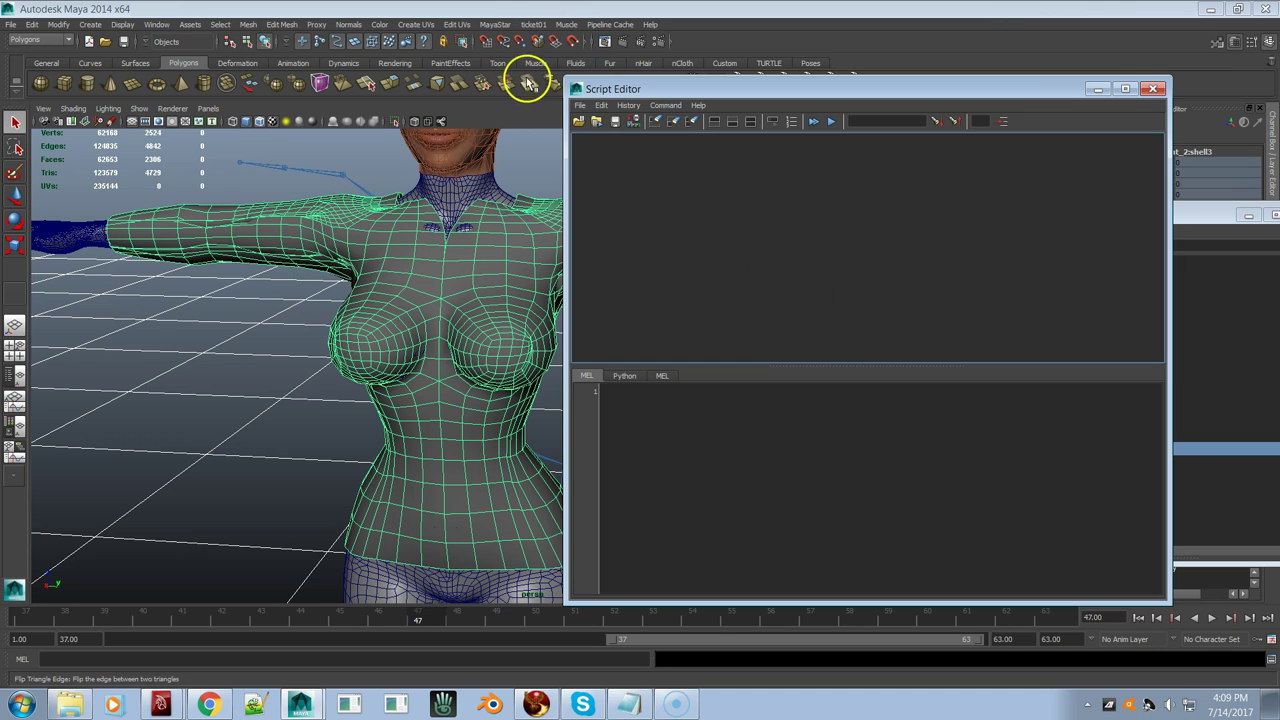
# Step: Print the selected top's skin cluster bone names, review the list from end to start, and clear it from the Script Editor history
pyautogui.click(497, 26)
pyautogui.moveTo(513, 85)
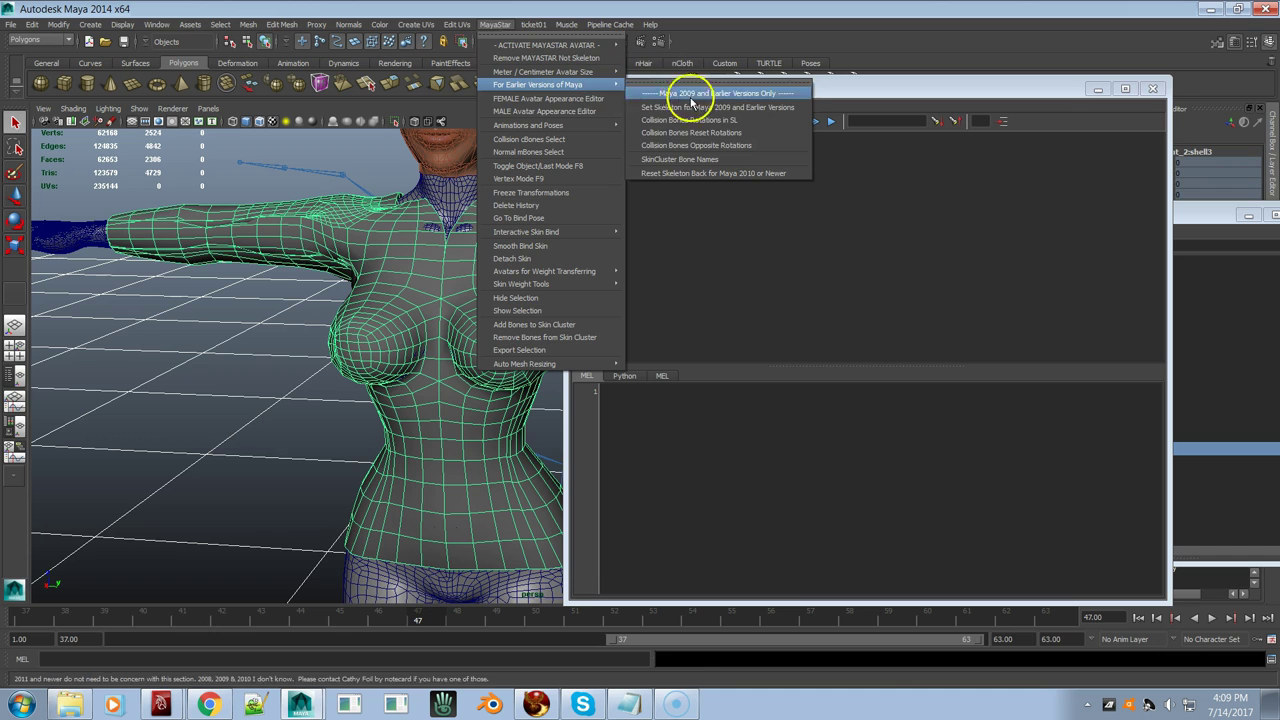
pyautogui.click(691, 161)
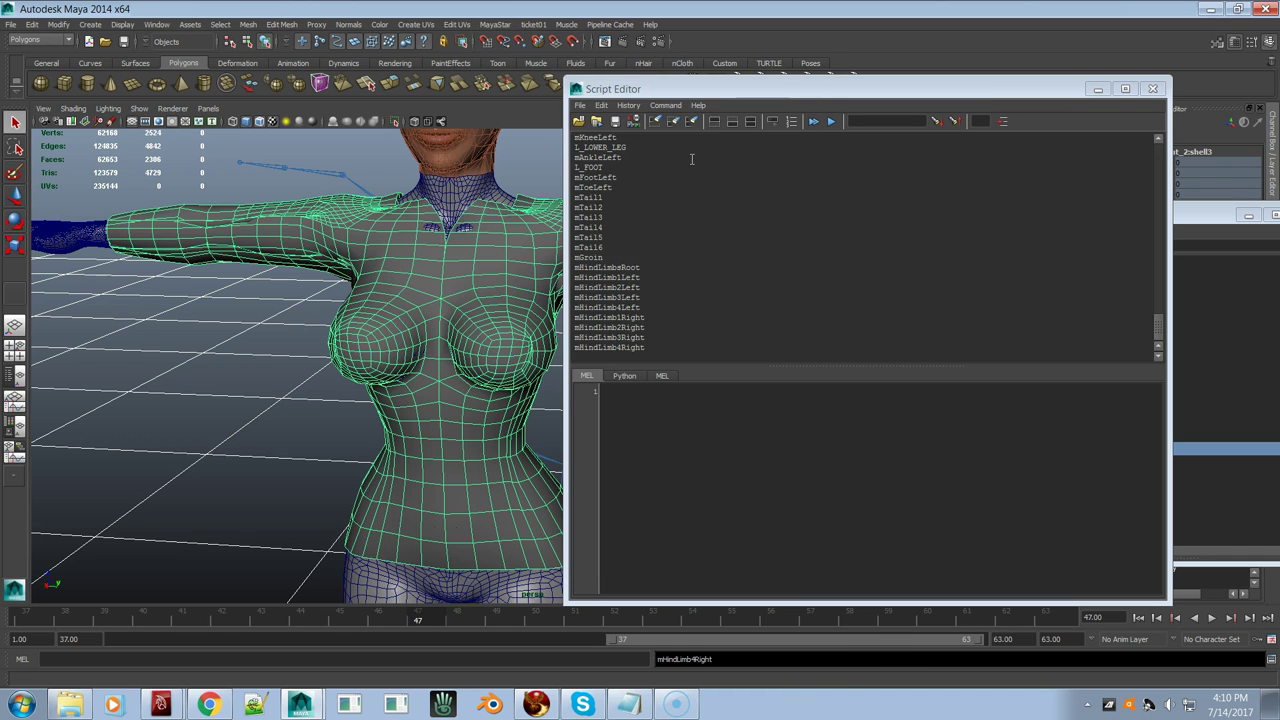
pyautogui.scroll(10, 634, 280)
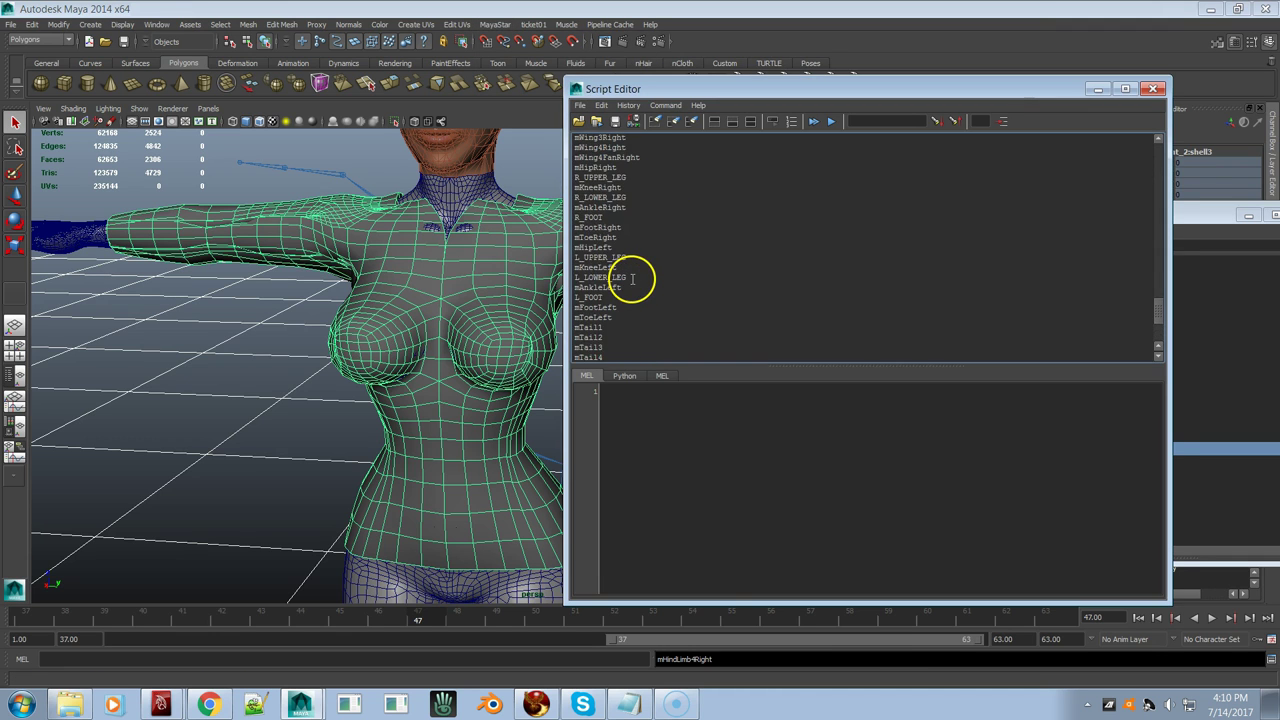
pyautogui.scroll(15, 634, 277)
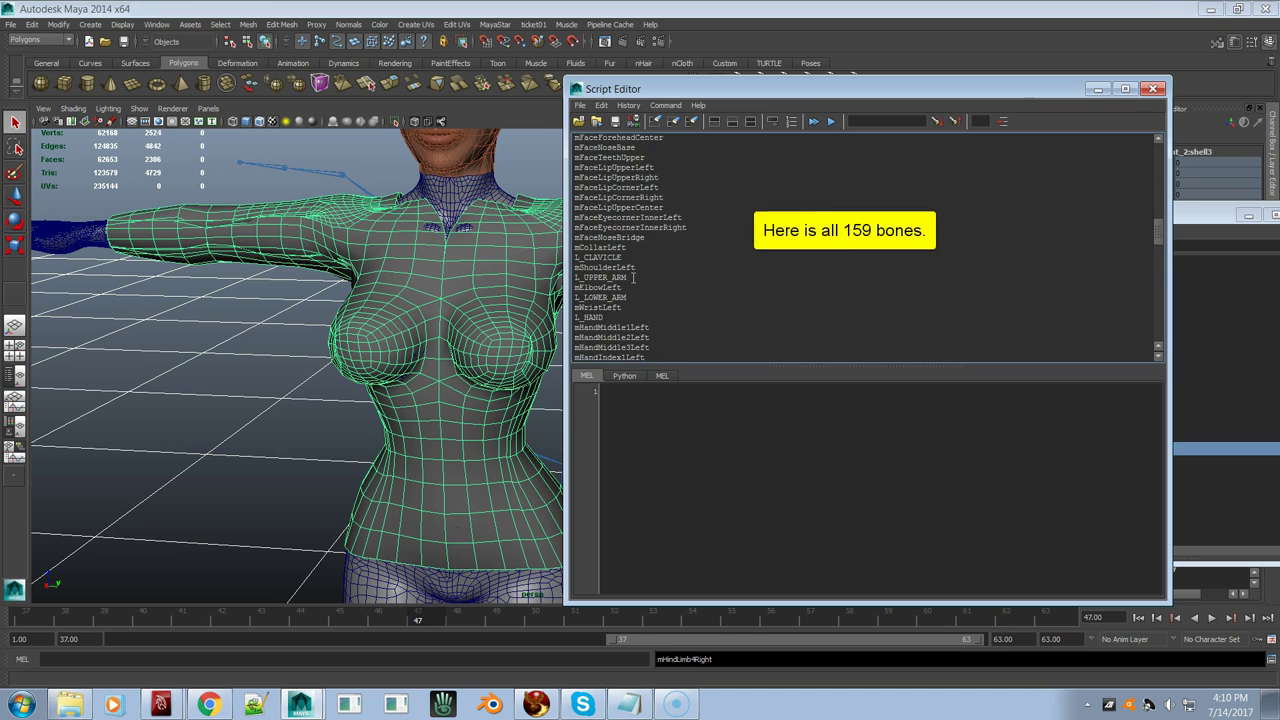
pyautogui.scroll(3, 634, 277)
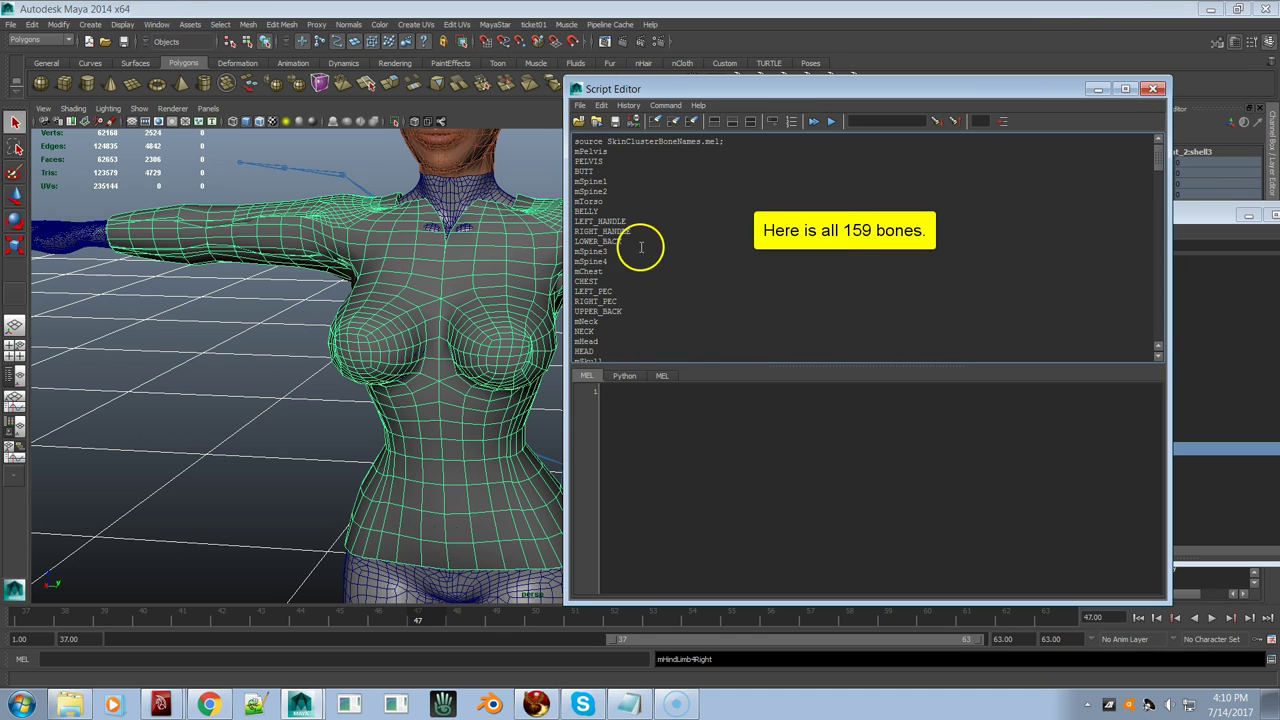
pyautogui.scroll(-15, 634, 198)
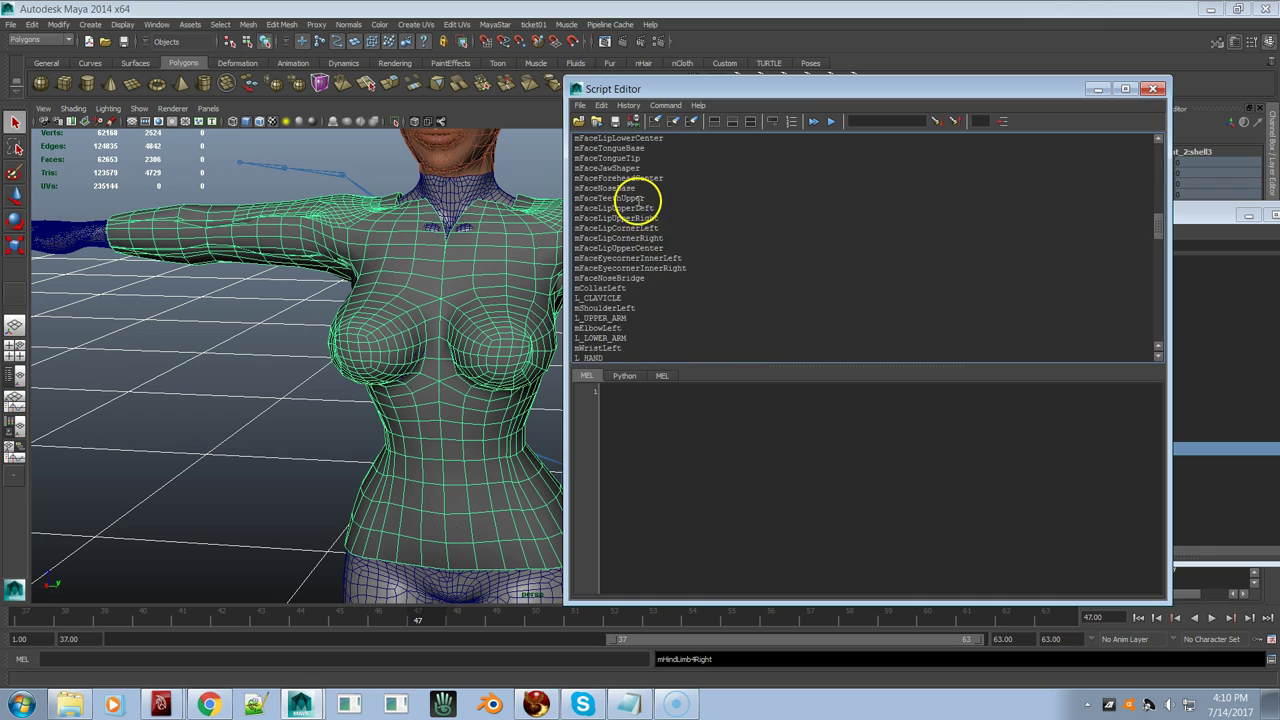
pyautogui.moveTo(770, 183); pyautogui.dragTo(789, 266, button='right')
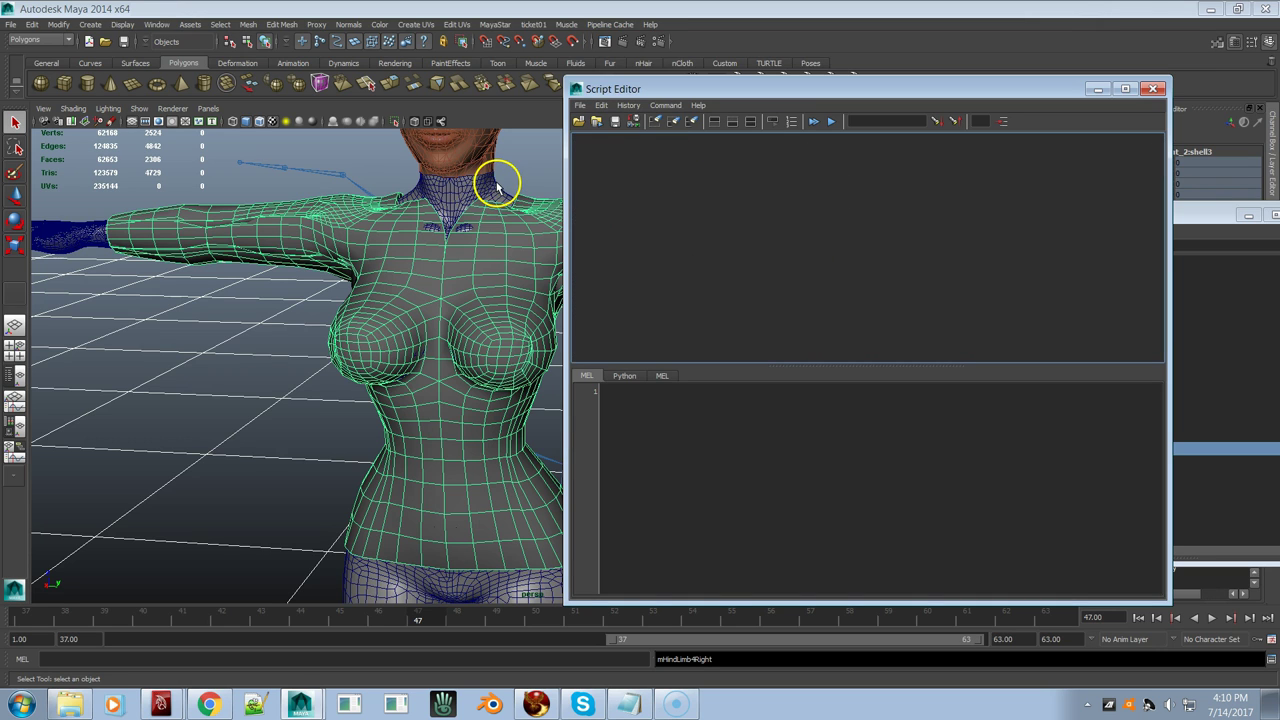
# Step: Remove the unused influences from the skin cluster of the selected long-sleeved top
pyautogui.click(40, 40)
pyautogui.click(47, 53)
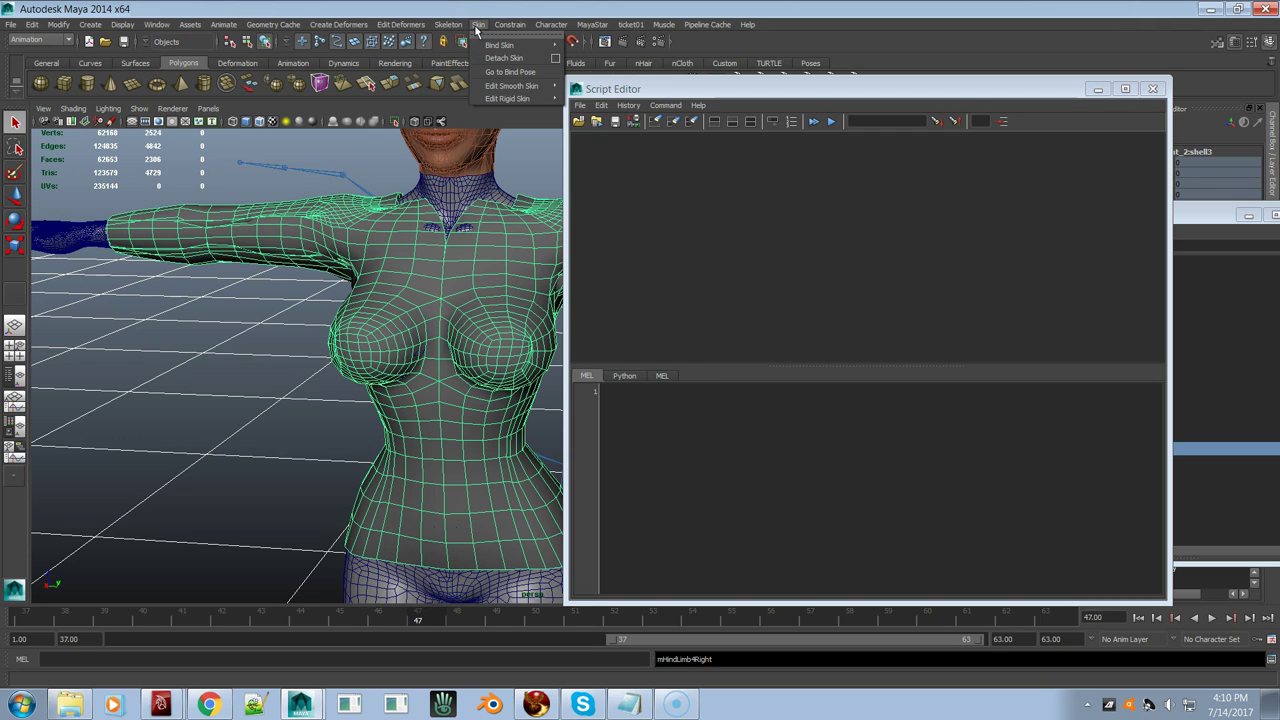
pyautogui.moveTo(525, 85)
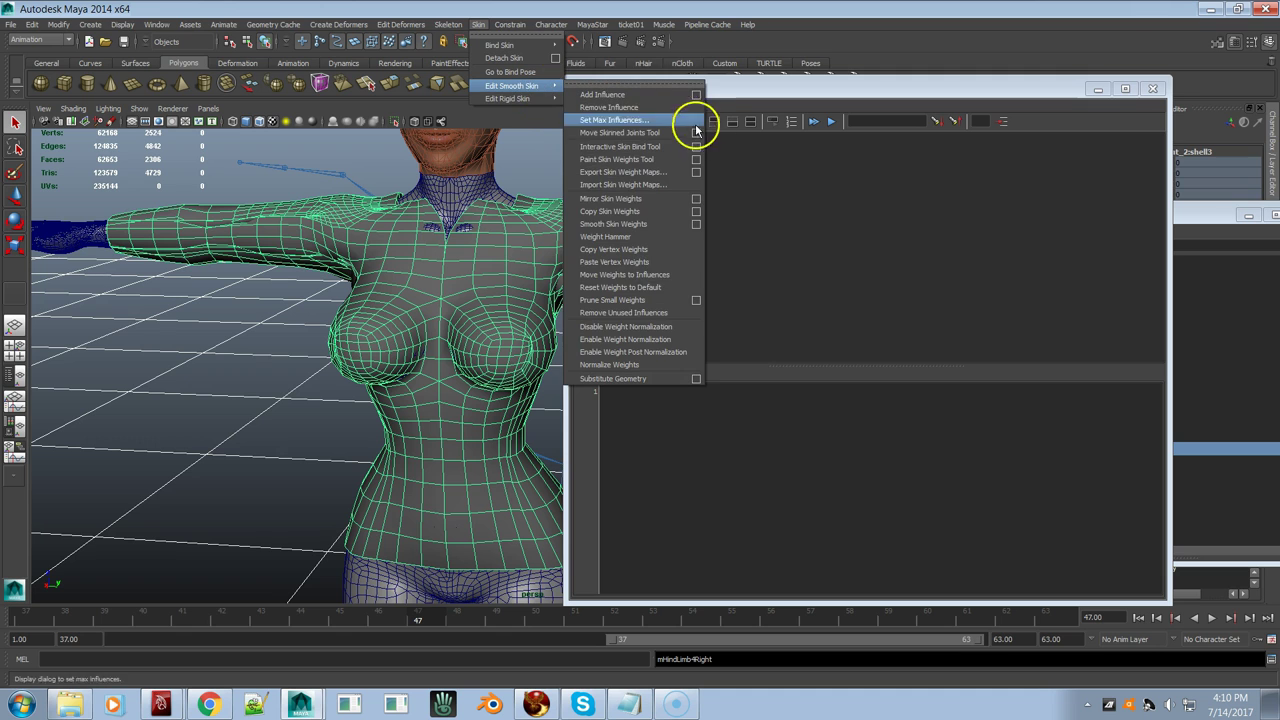
pyautogui.click(665, 316)
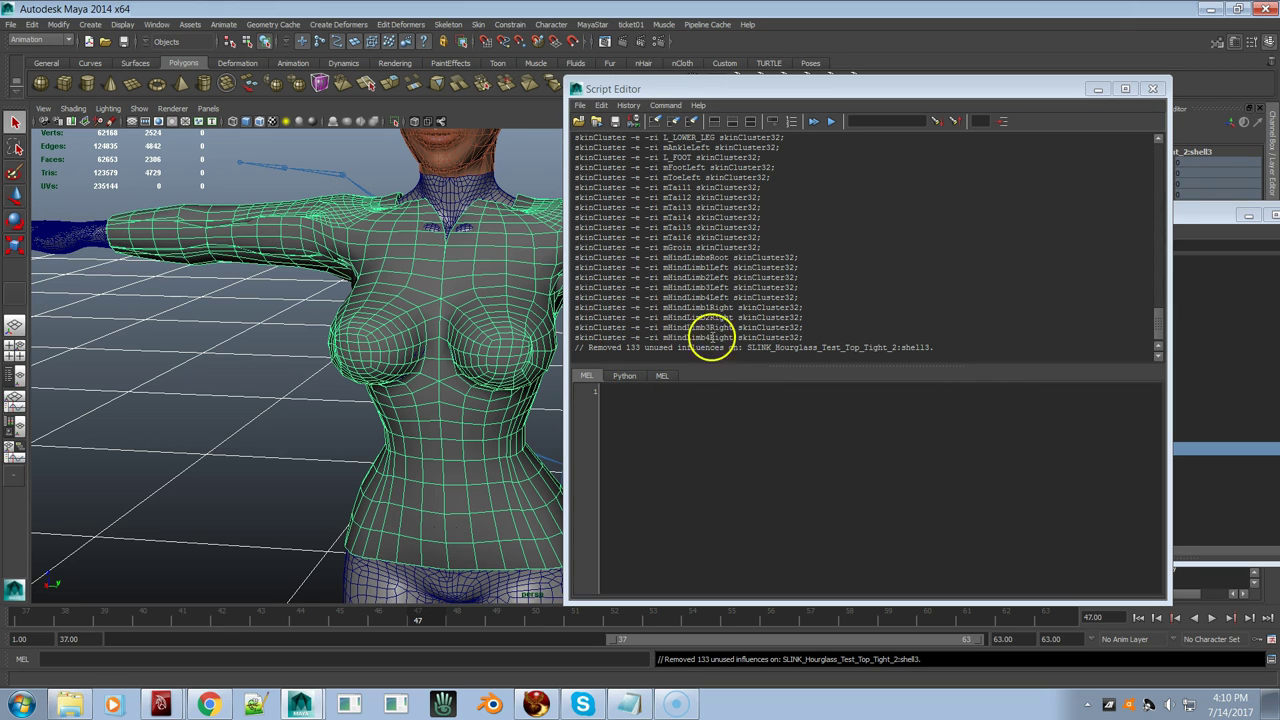
# Step: Clear the Script Editor output and list the skin cluster bone names of the selected top
pyautogui.moveTo(855, 230); pyautogui.dragTo(851, 310, button='right')
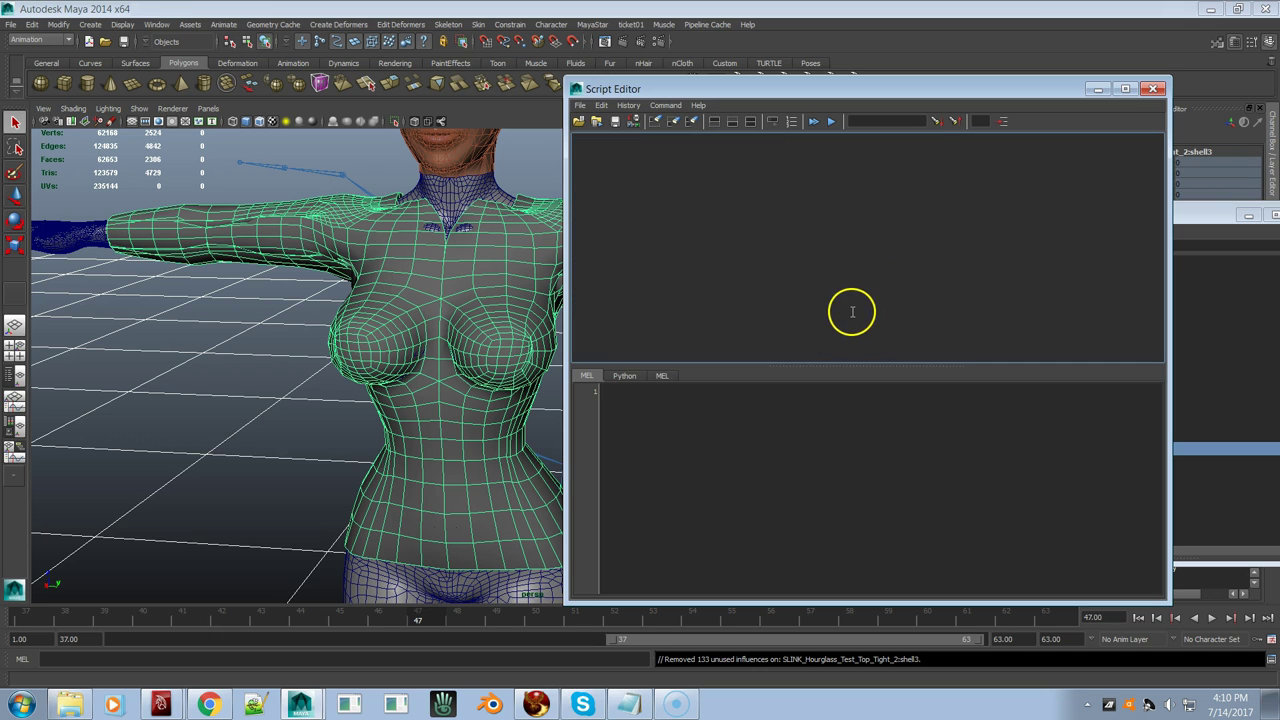
pyautogui.click(598, 27)
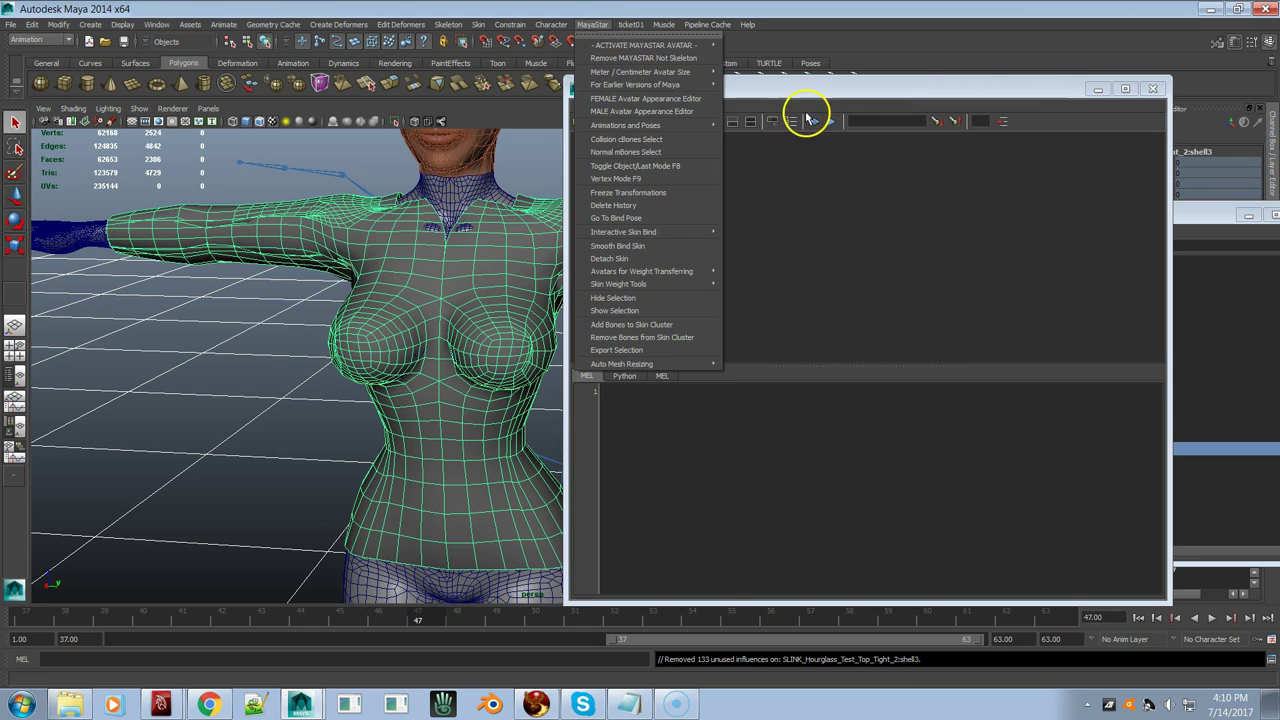
pyautogui.moveTo(709, 86)
pyautogui.click(833, 161)
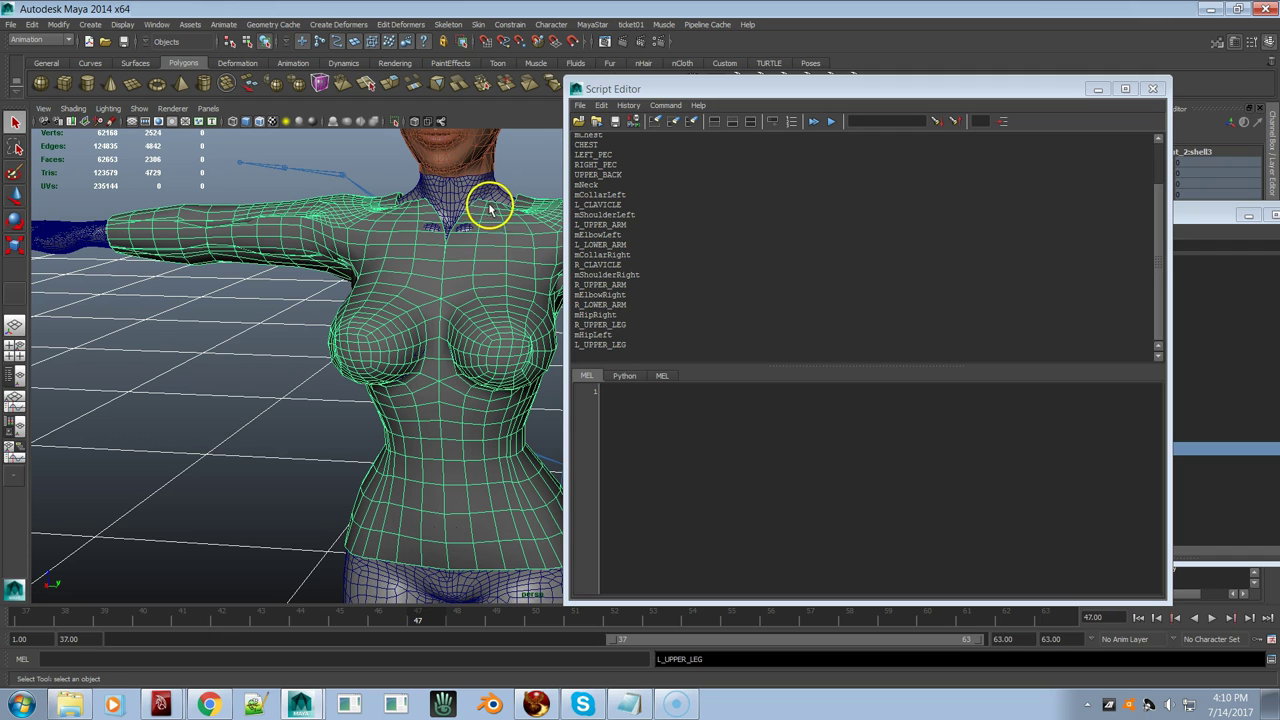
# Step: Select the SLink Hourglass body mesh and list its skin cluster bone names in a cleared Script Editor output
pyautogui.moveTo(711, 251); pyautogui.dragTo(722, 312, button='right')
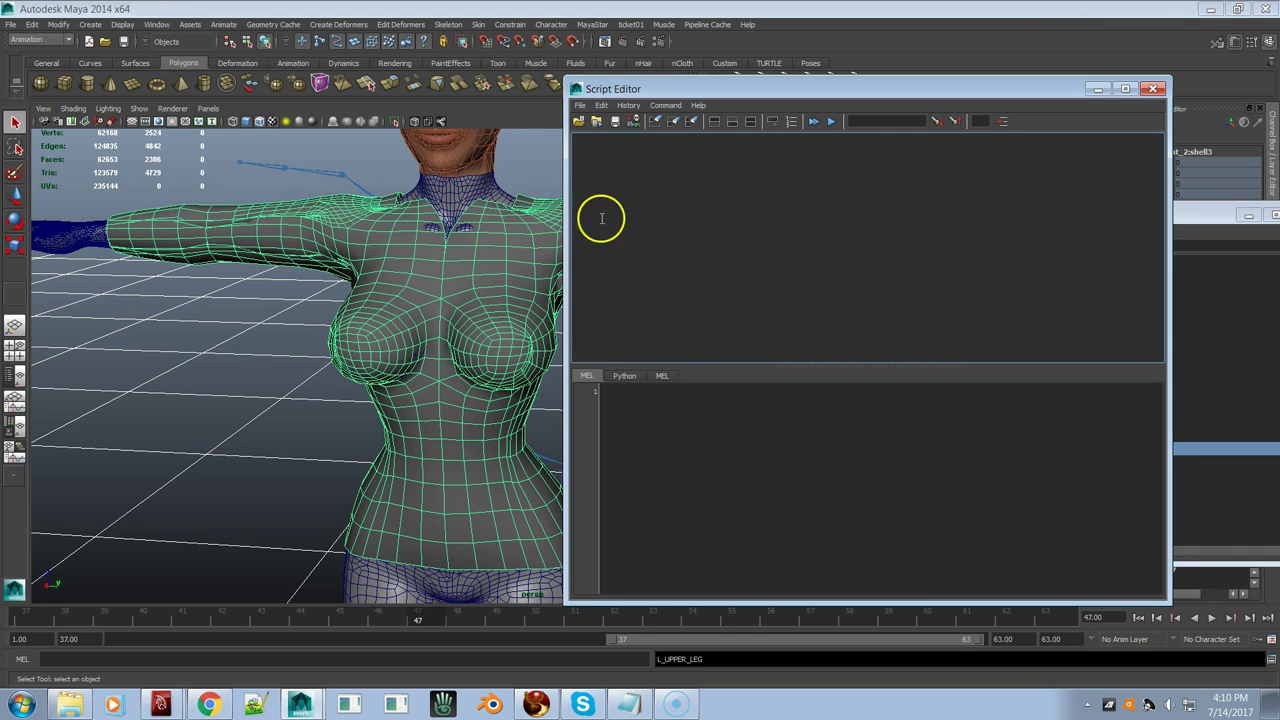
pyautogui.click(490, 184)
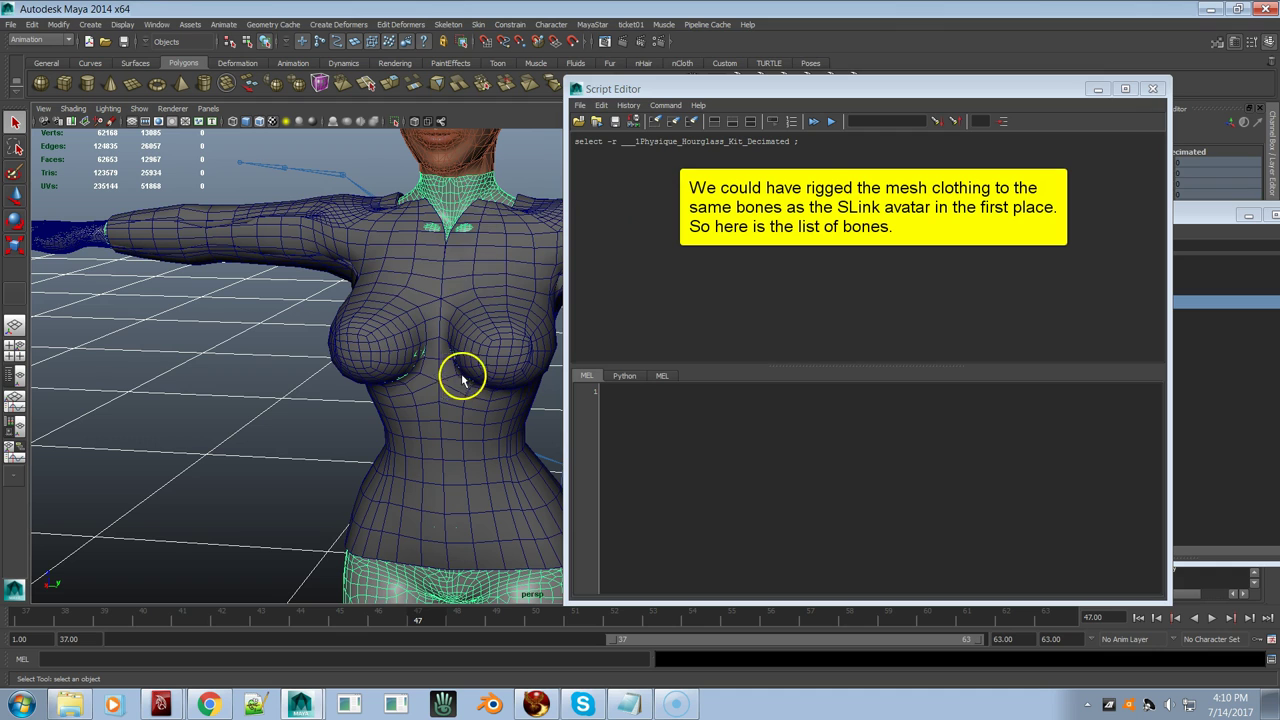
pyautogui.moveTo(792, 244); pyautogui.dragTo(794, 274, button='right')
pyautogui.click(613, 82)
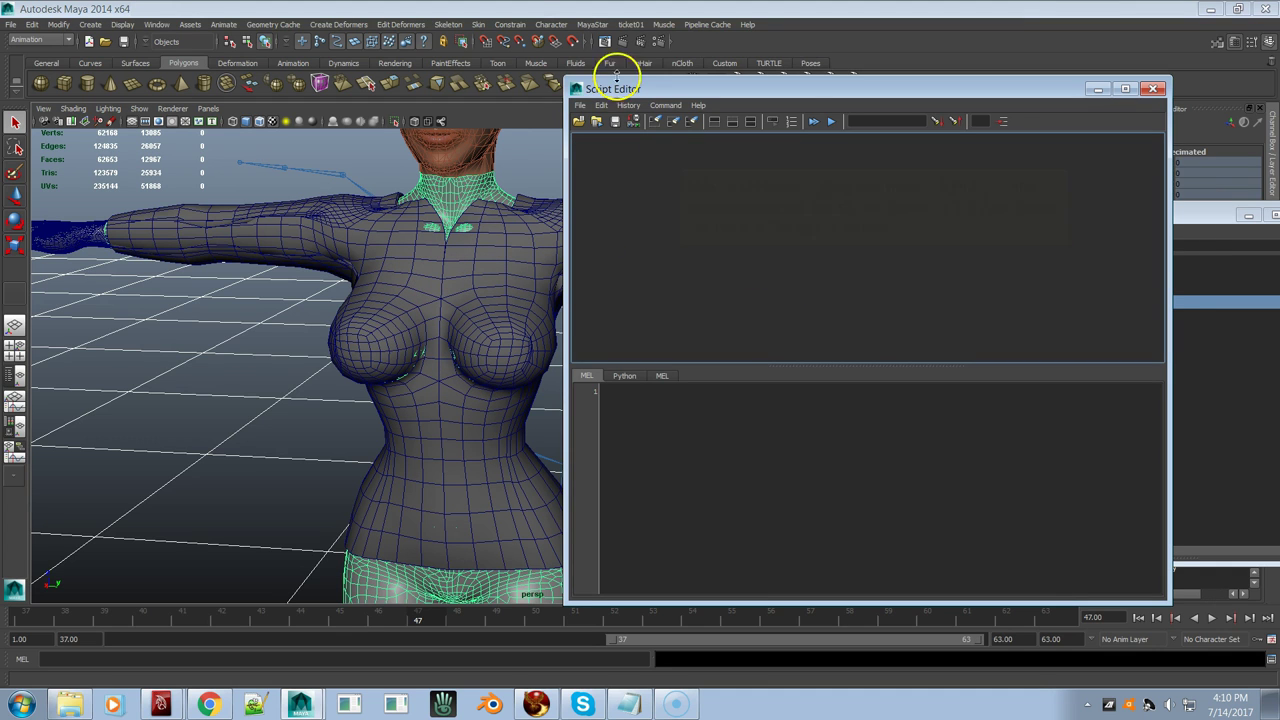
pyautogui.click(593, 25)
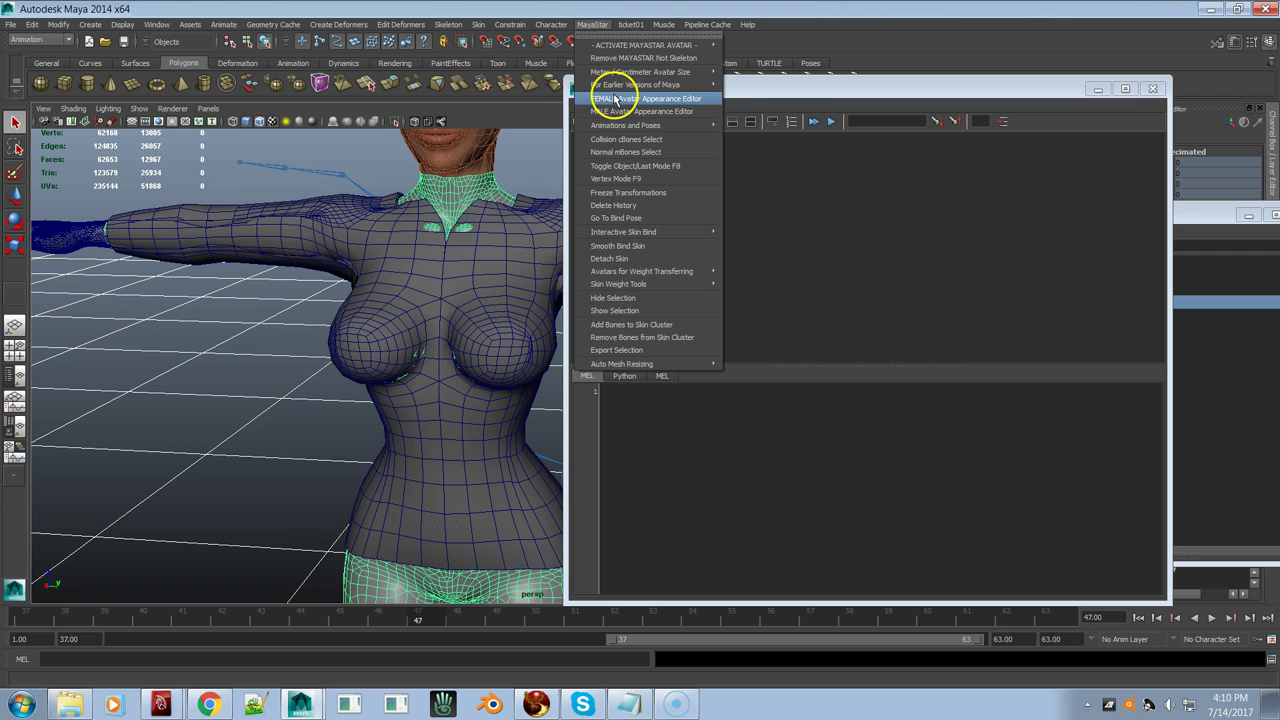
pyautogui.moveTo(628, 85)
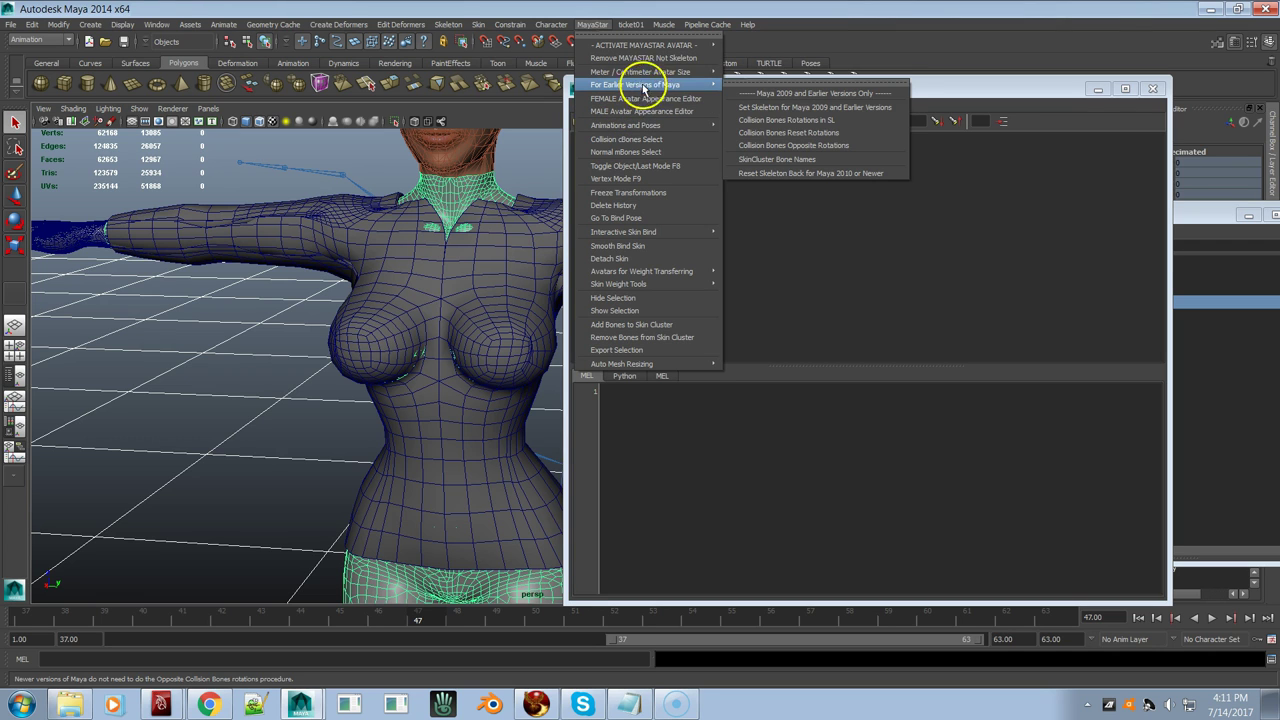
pyautogui.click(790, 159)
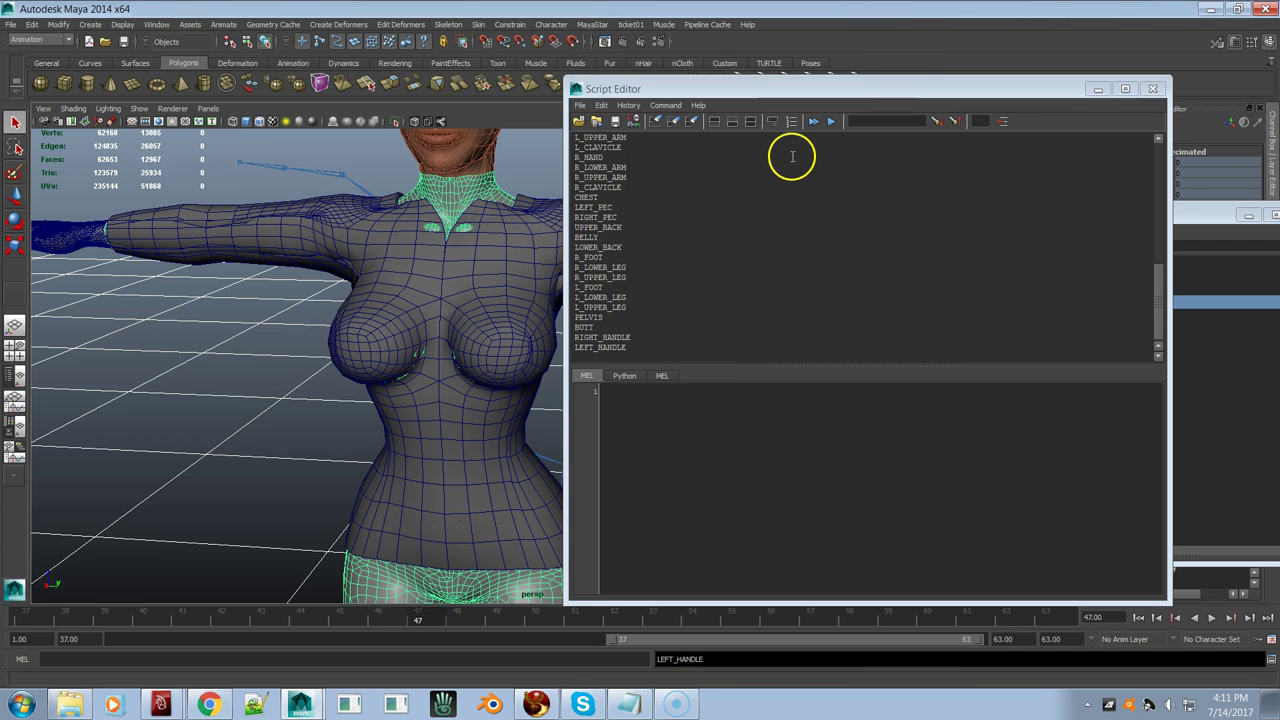
pyautogui.scroll(10, 661, 245)
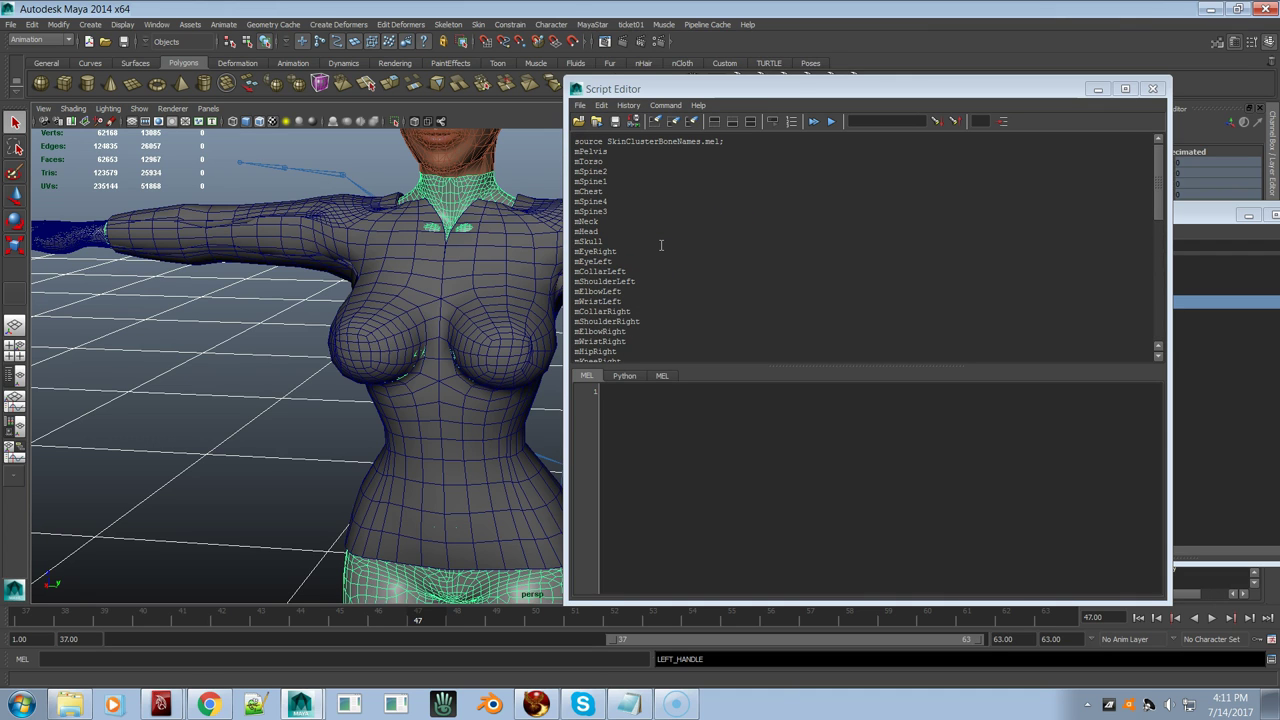
pyautogui.scroll(-10, 661, 244)
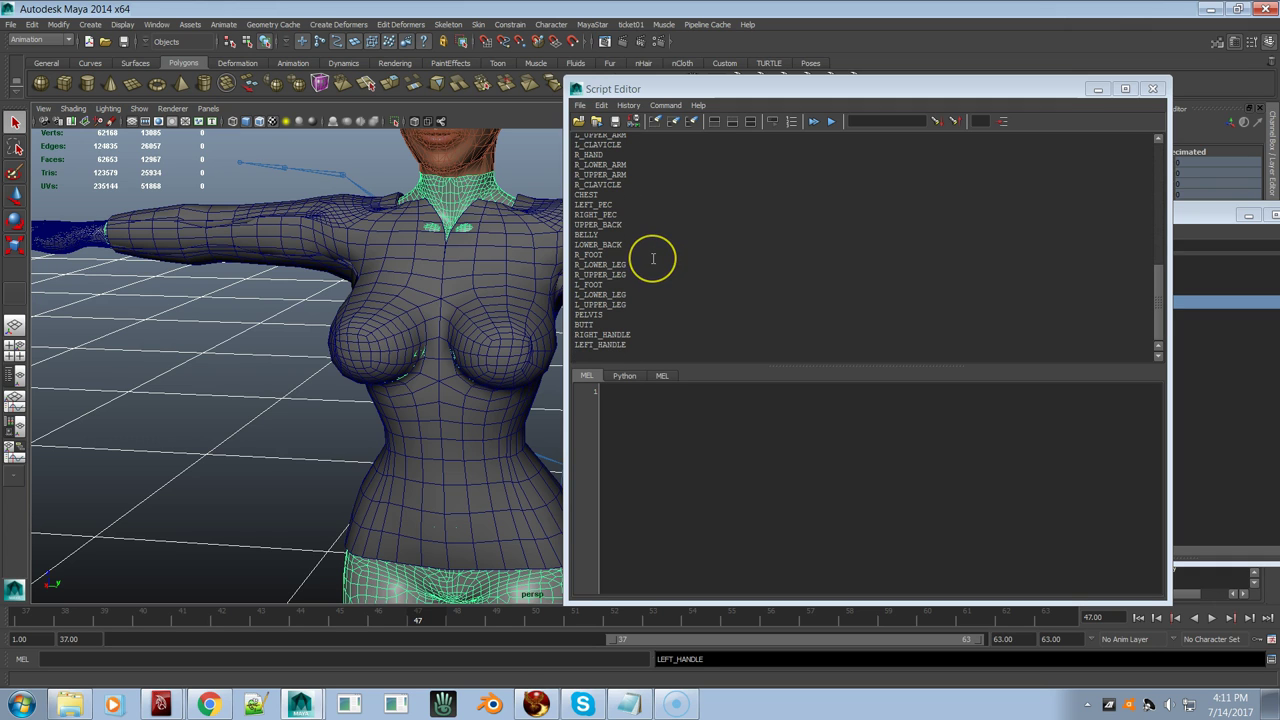
pyautogui.scroll(10, 652, 259)
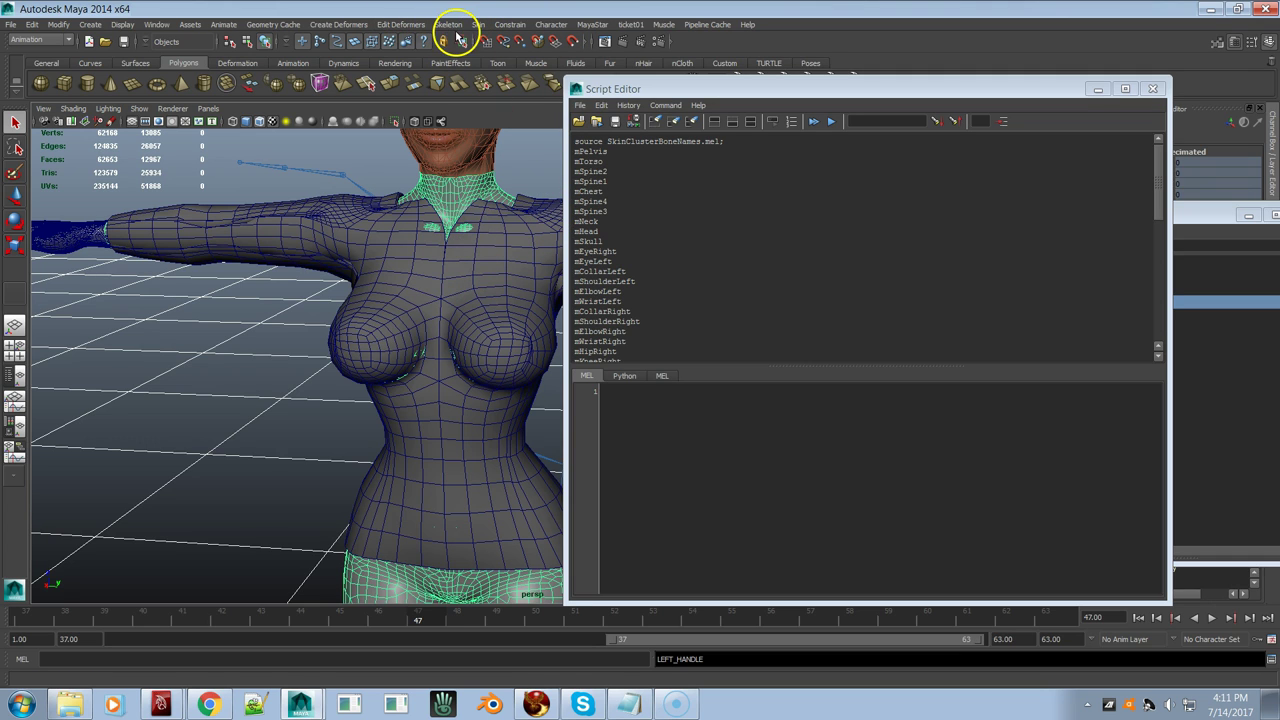
# Step: Clear the output and remove the unused influences from the SLink Hourglass body's skin cluster
pyautogui.moveTo(747, 204); pyautogui.dragTo(746, 288, button='right')
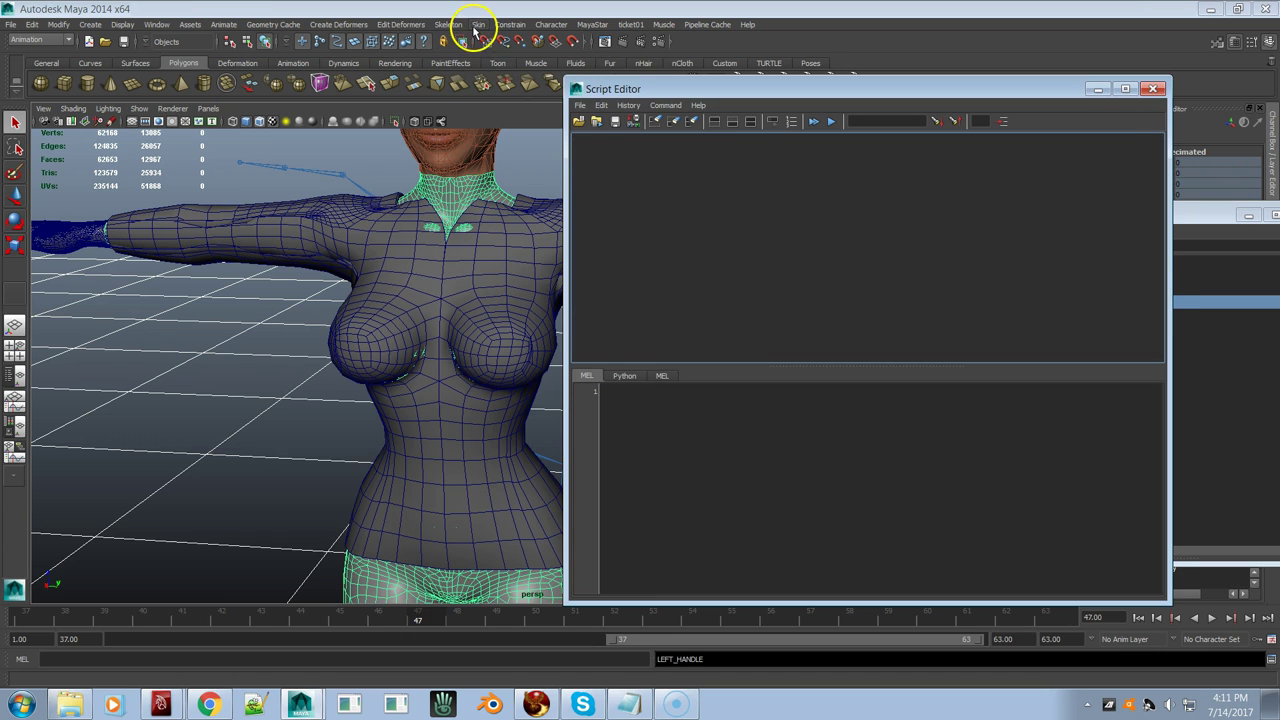
pyautogui.click(477, 24)
pyautogui.moveTo(505, 85)
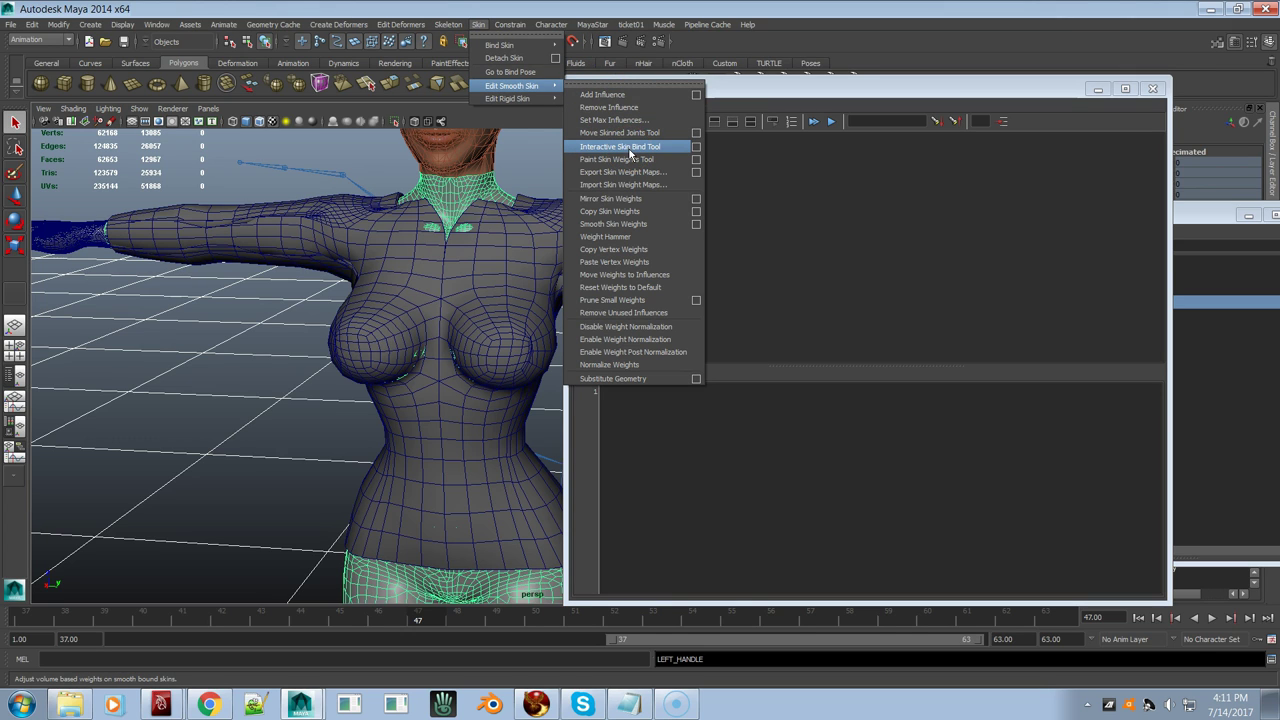
pyautogui.click(654, 313)
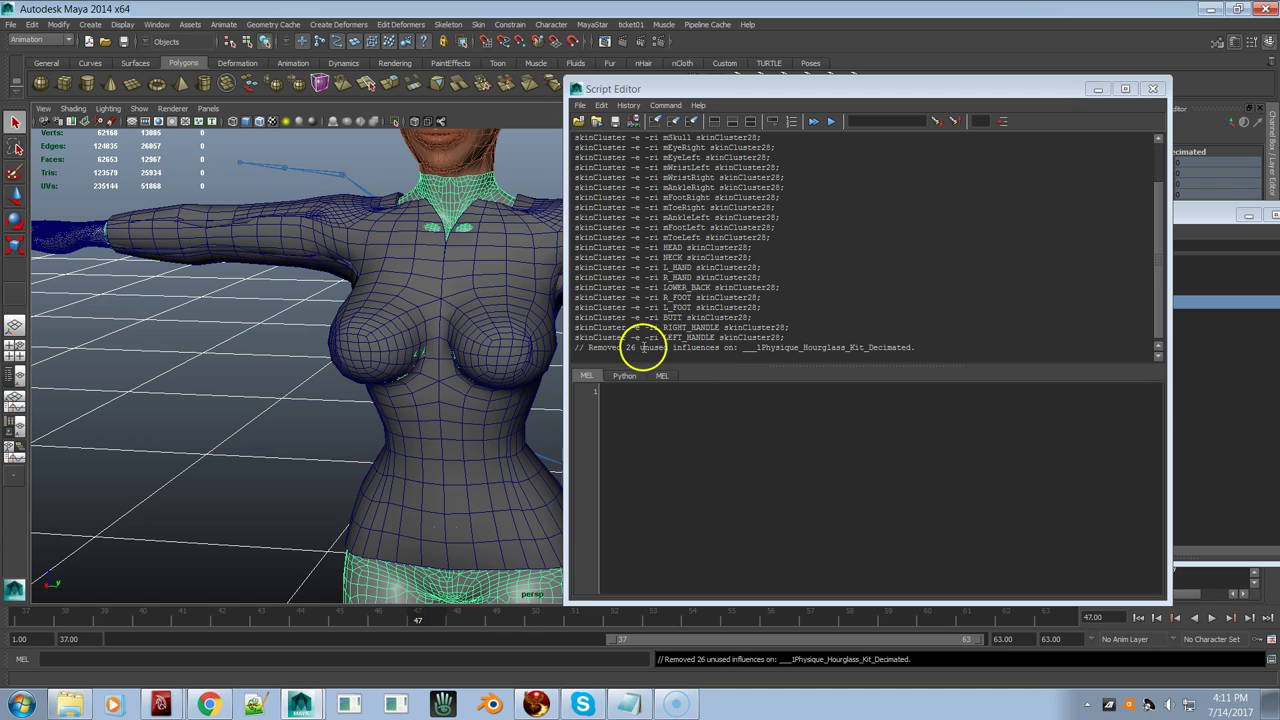
# Step: List the SLink body's skin cluster bone names again in a cleared output and review the reduced list
pyautogui.moveTo(745, 221); pyautogui.dragTo(742, 306, button='right')
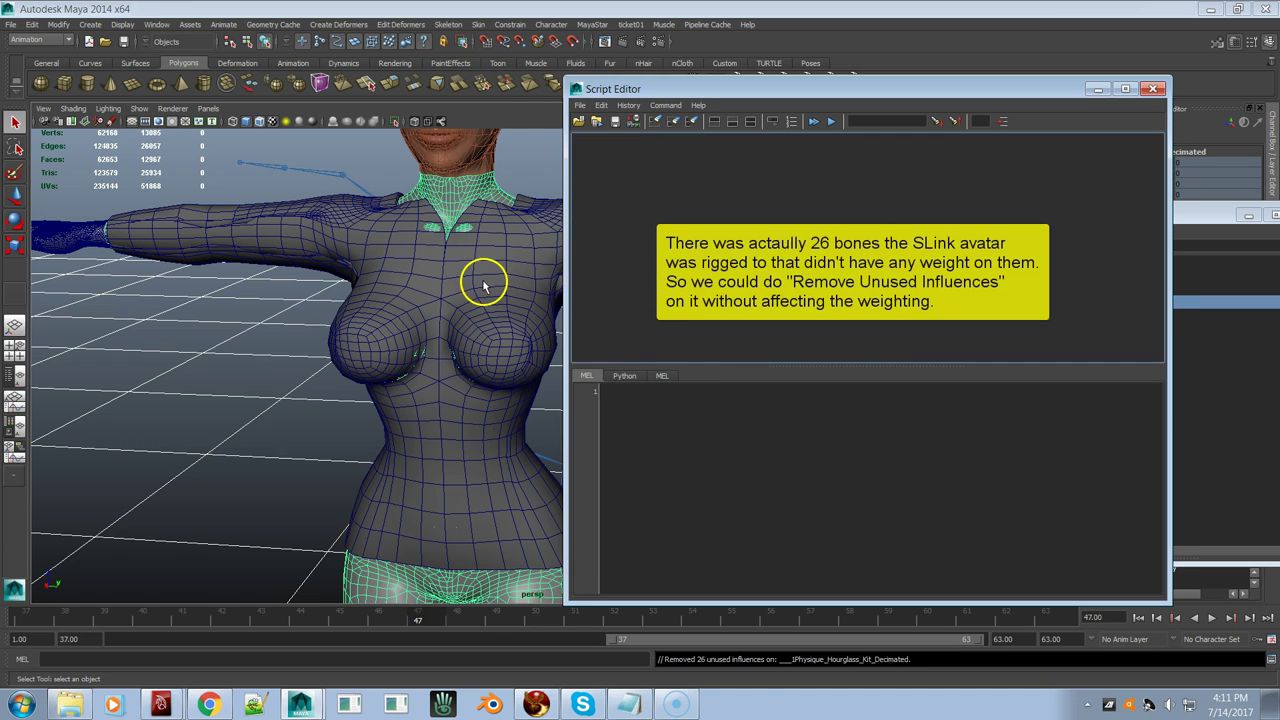
pyautogui.keyDown('alt'); pyautogui.moveTo(483, 286); pyautogui.dragTo(432, 405, button='right'); pyautogui.keyUp('alt')
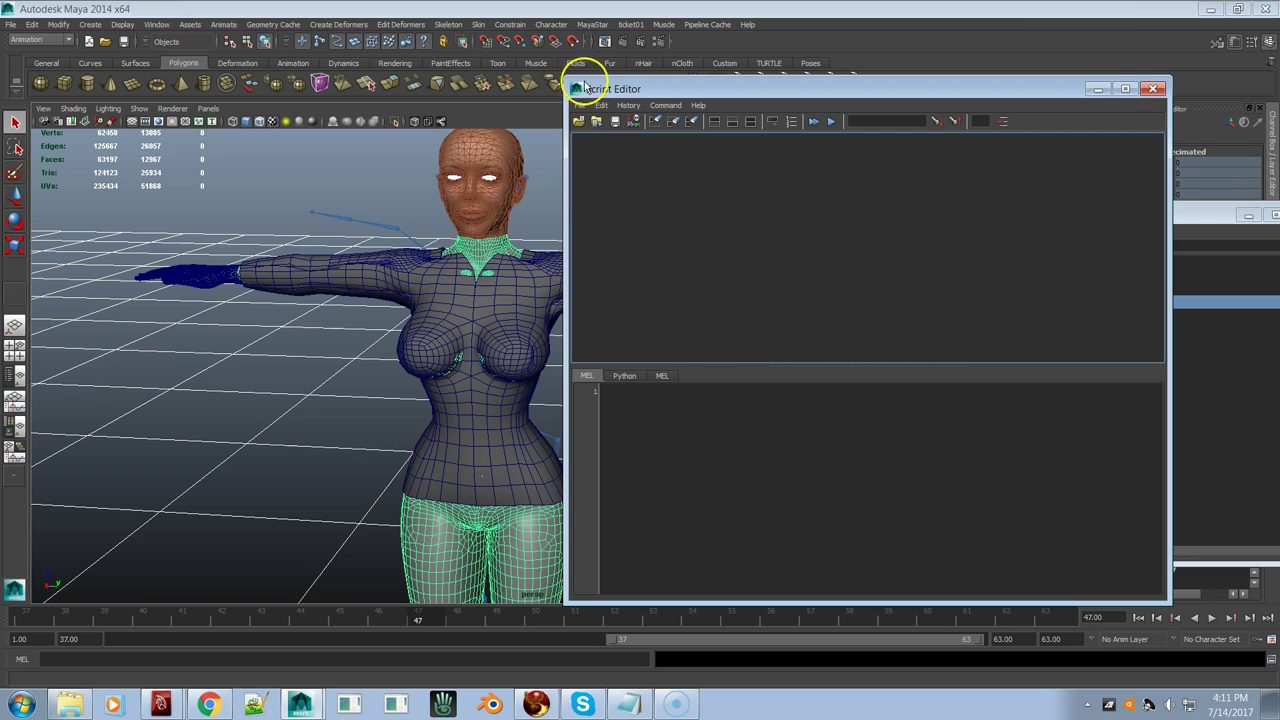
pyautogui.click(598, 26)
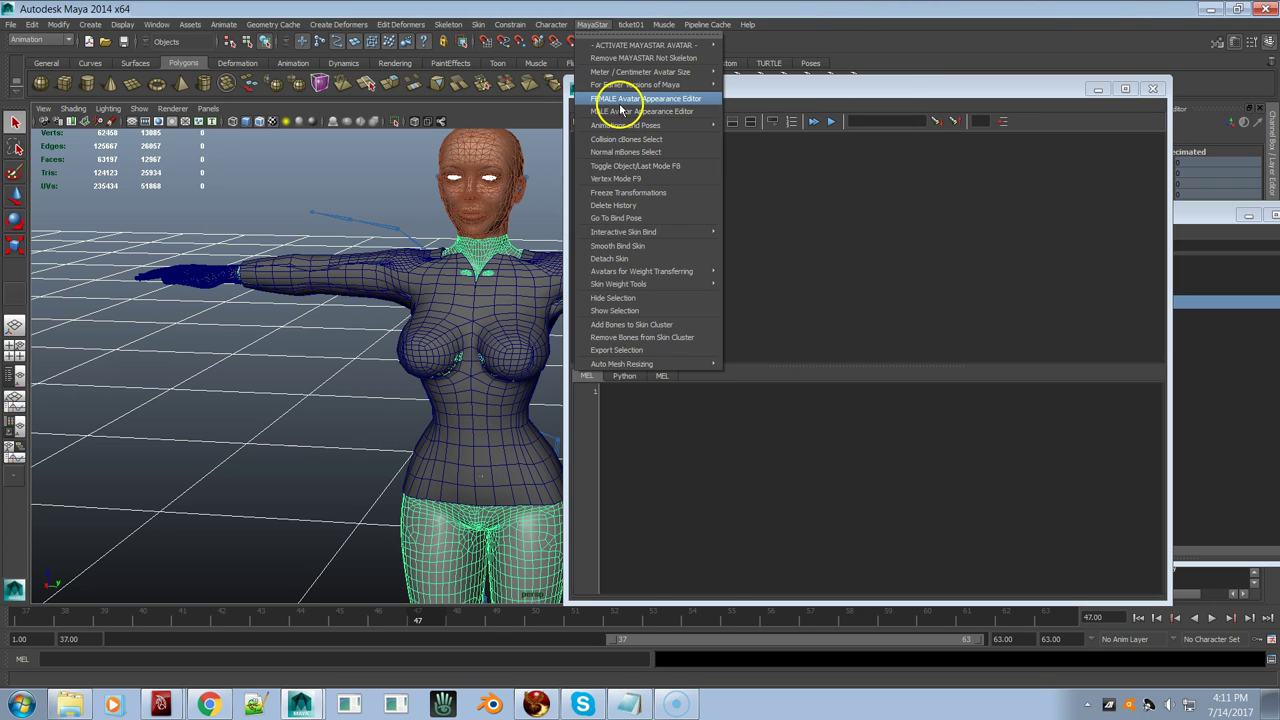
pyautogui.moveTo(657, 71)
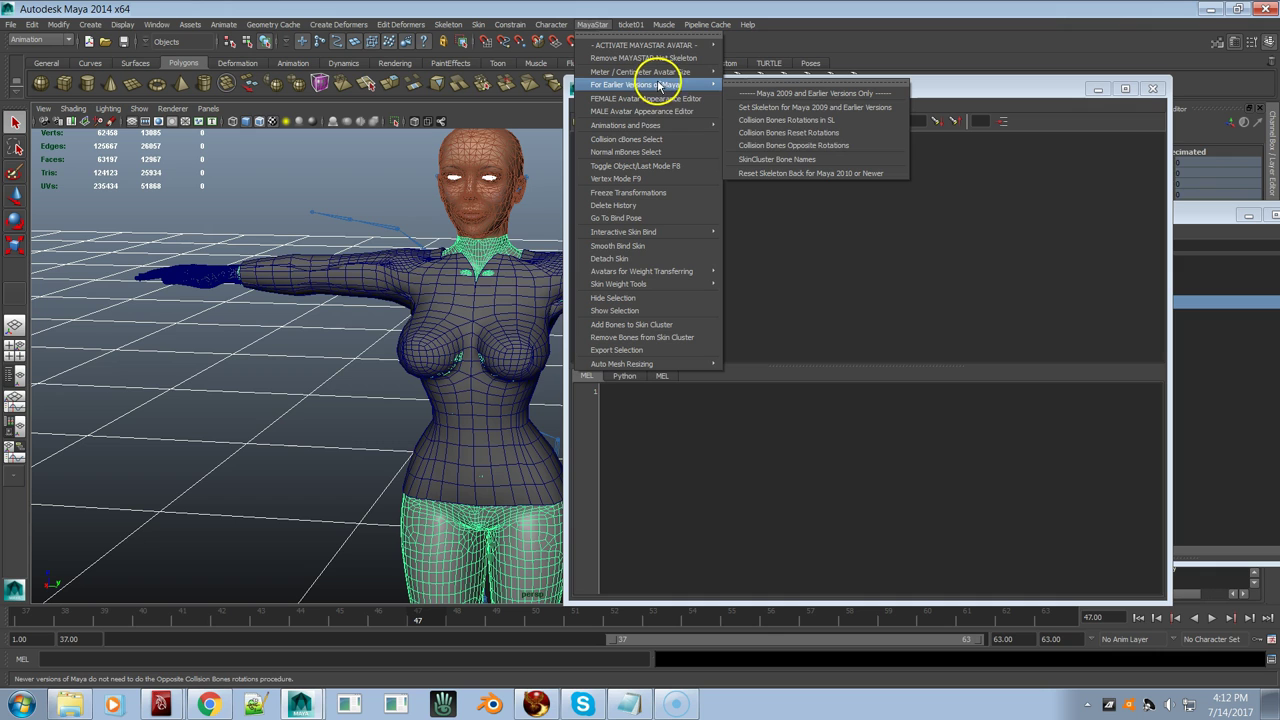
pyautogui.click(818, 161)
pyautogui.scroll(3, 707, 258)
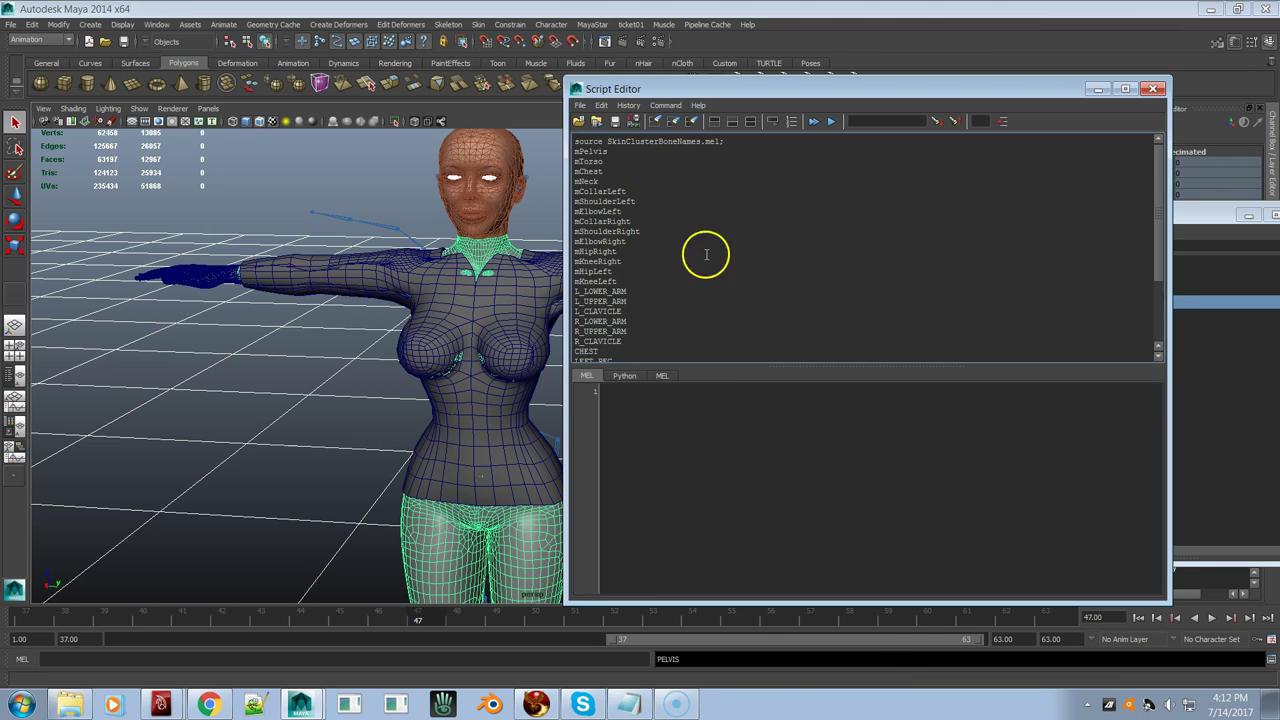
pyautogui.scroll(-3, 634, 259)
pyautogui.scroll(3, 634, 259)
pyautogui.scroll(-3, 634, 259)
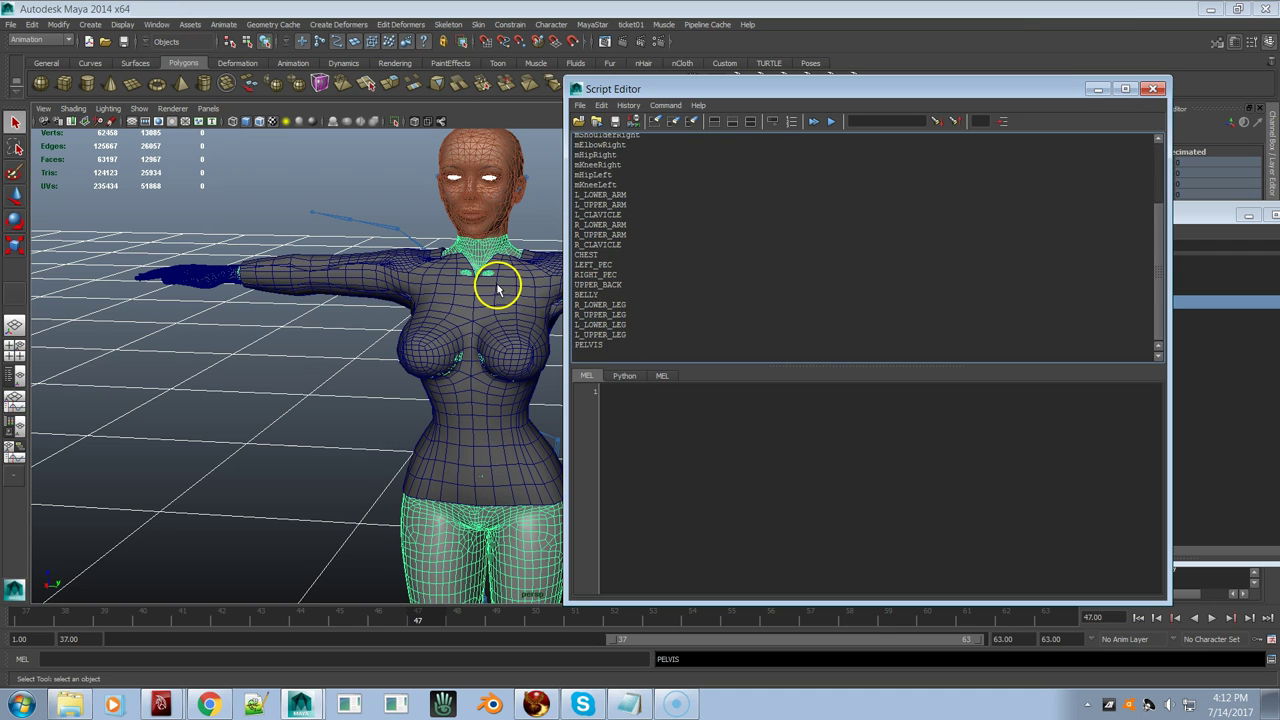
# Step: Undo the removal of unused influences from the SLink body, keeping the body mesh selected
pyautogui.click(285, 428)
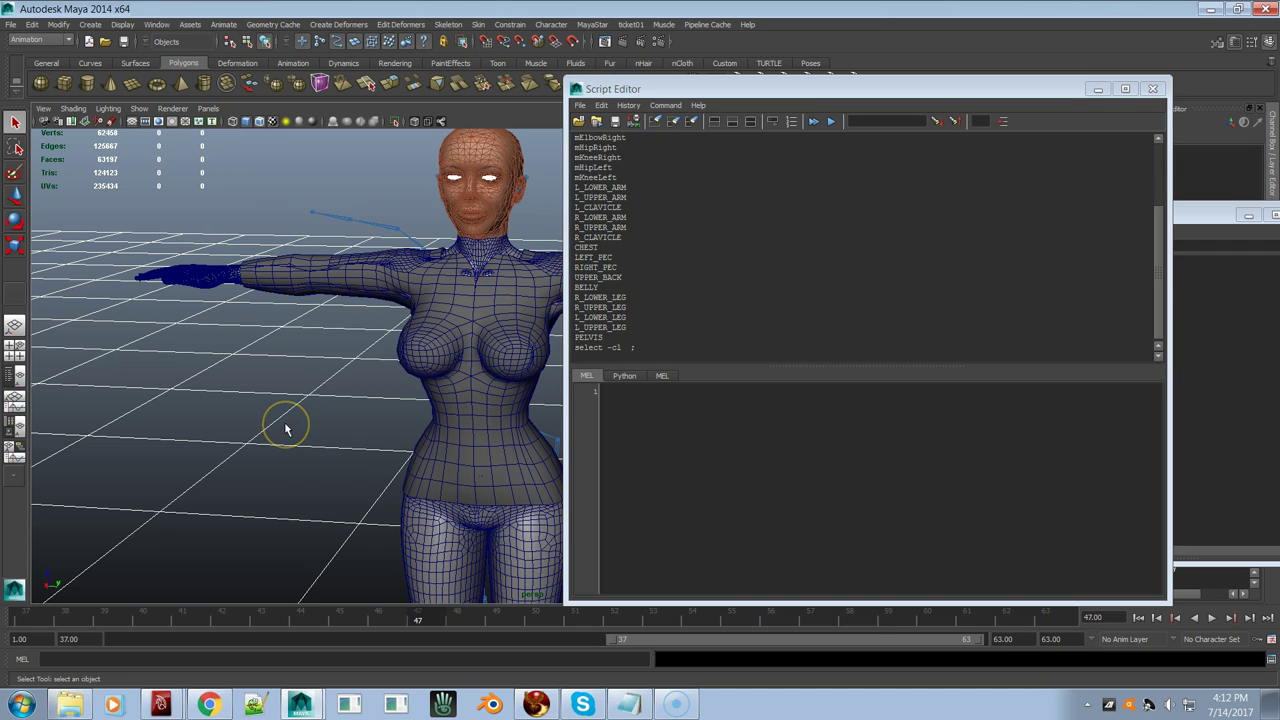
pyautogui.hotkey('ctrl', 'z')
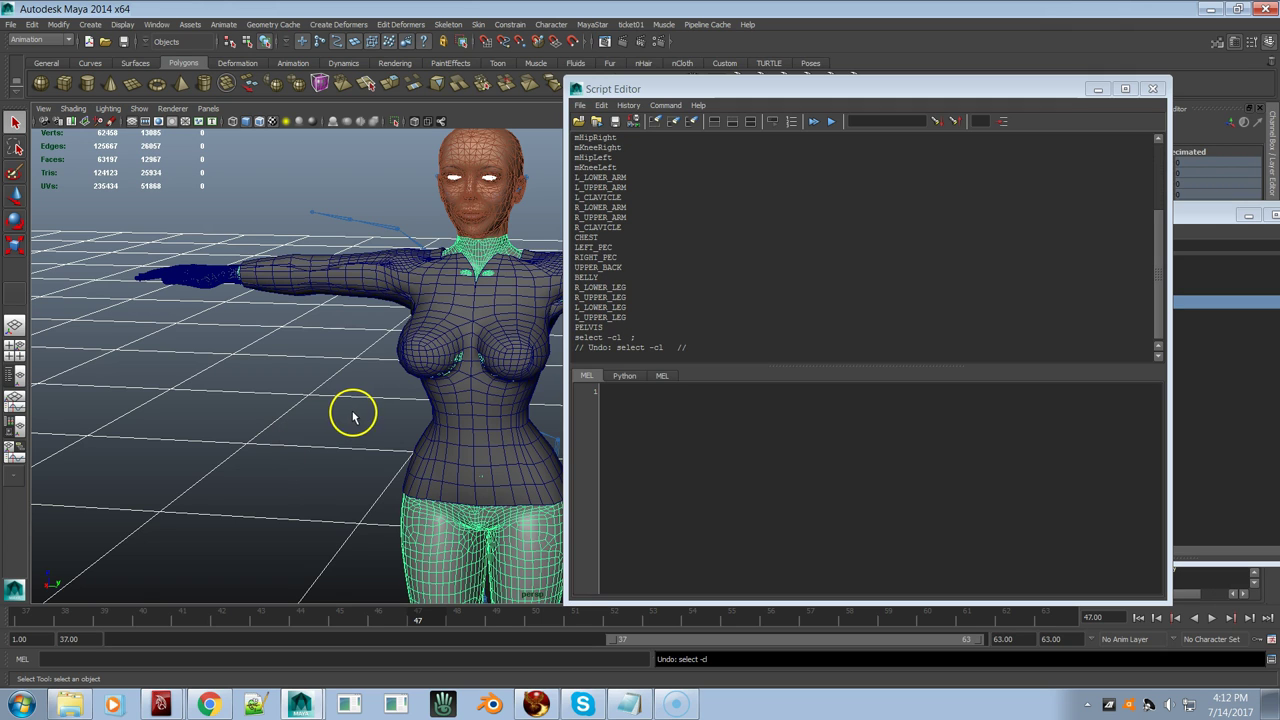
pyautogui.hotkey('ctrl', 'z')
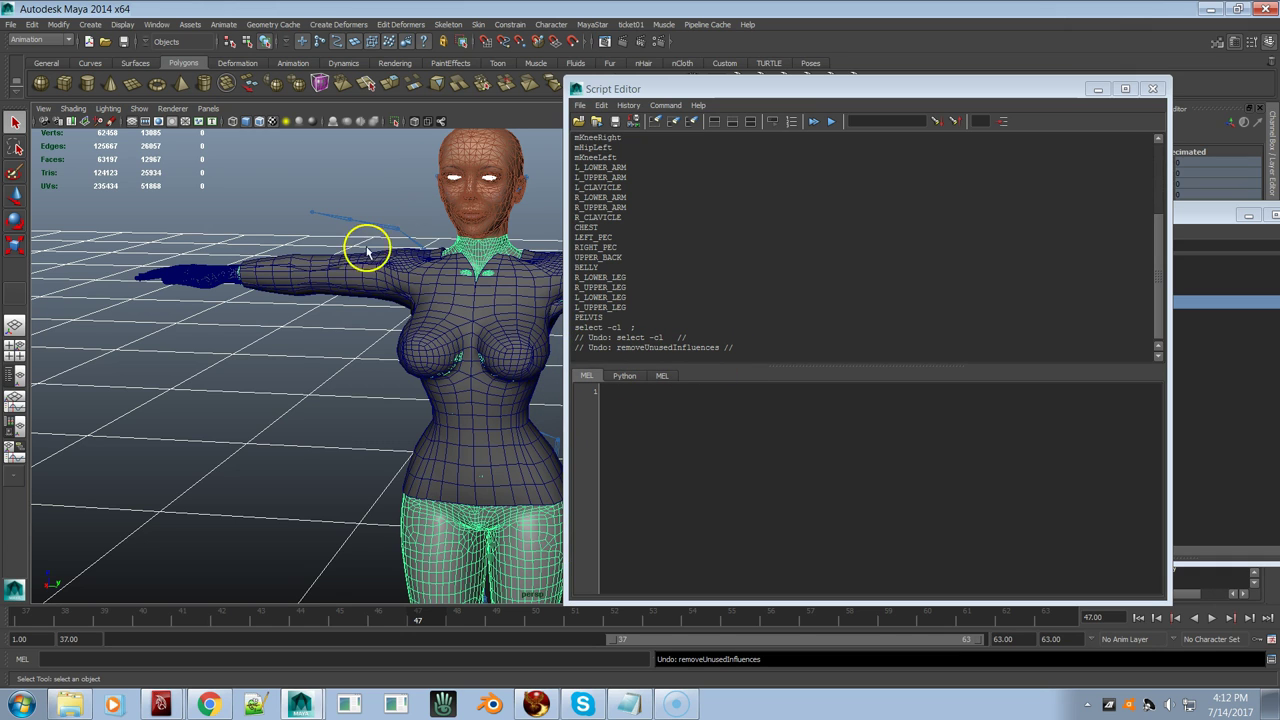
# Step: Clear the output, close the Script Editor and deselect the body mesh
pyautogui.moveTo(760, 192); pyautogui.dragTo(757, 272, button='right')
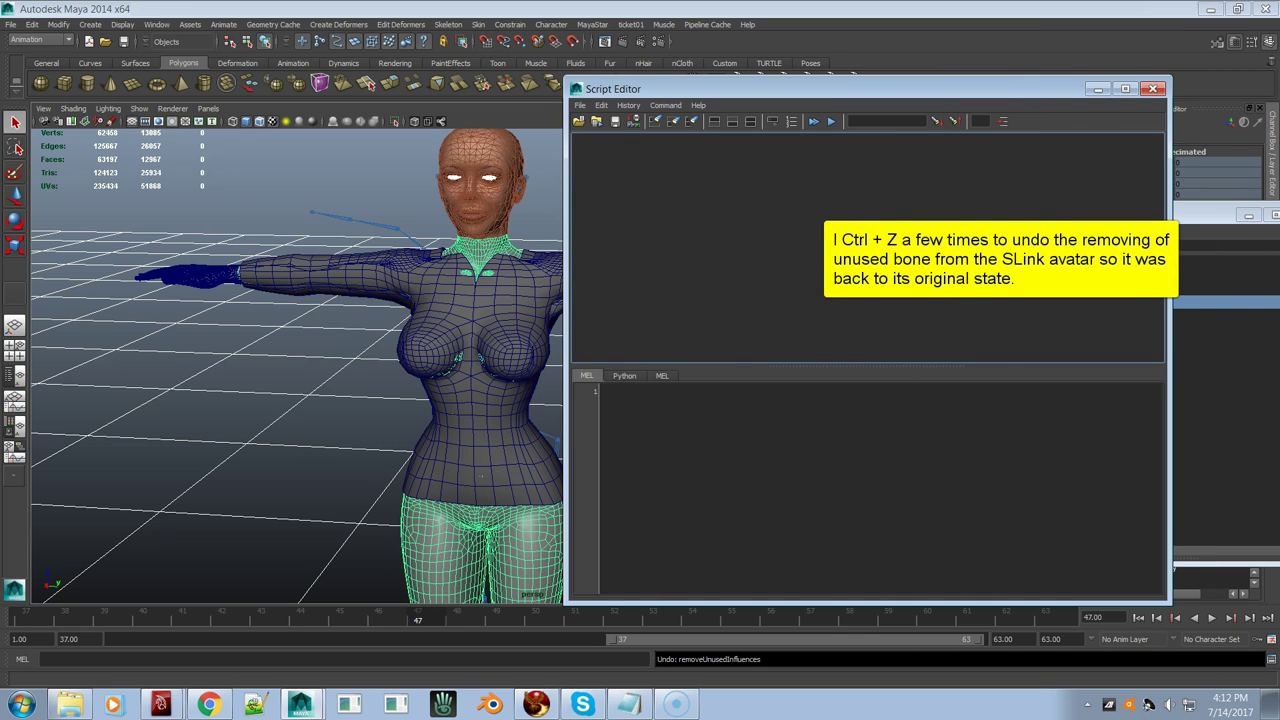
pyautogui.click(1153, 88)
pyautogui.click(774, 374)
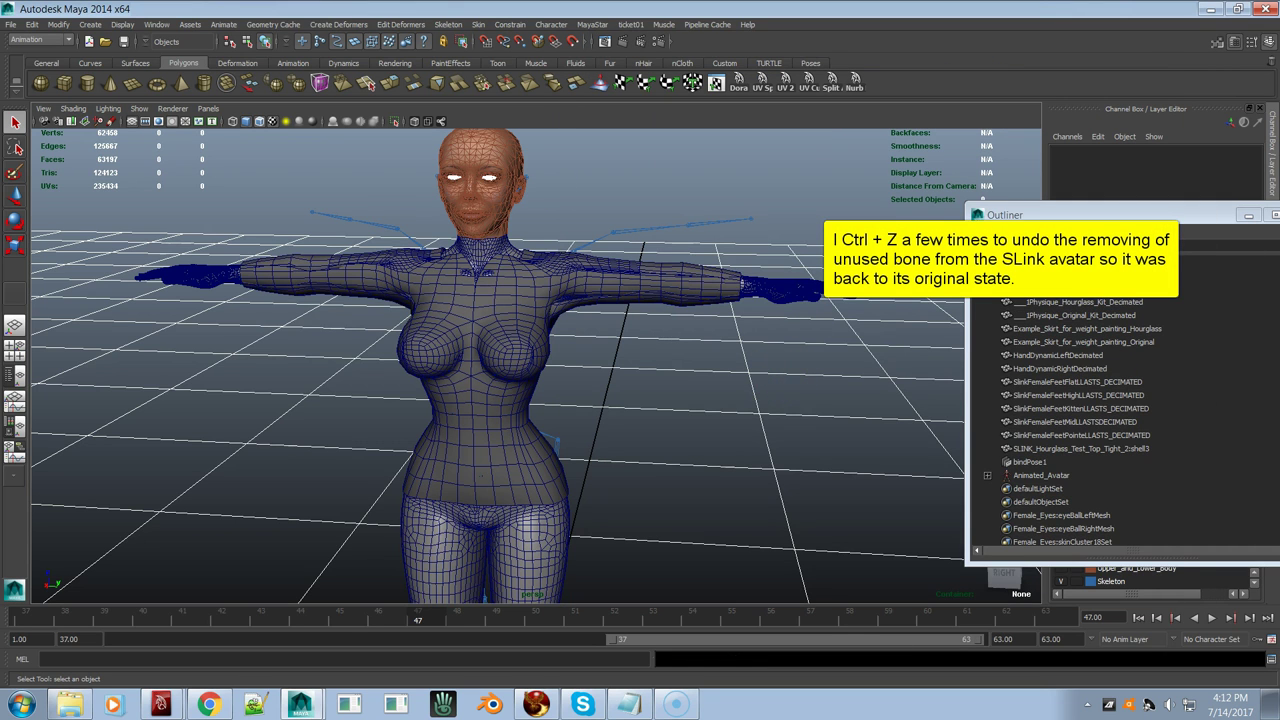
# Step: Set the torso's Breast Size to 100 in the female Avatar Appearance Editor and inspect the top from the side
pyautogui.moveTo(998, 382); pyautogui.dragTo(640, 151)
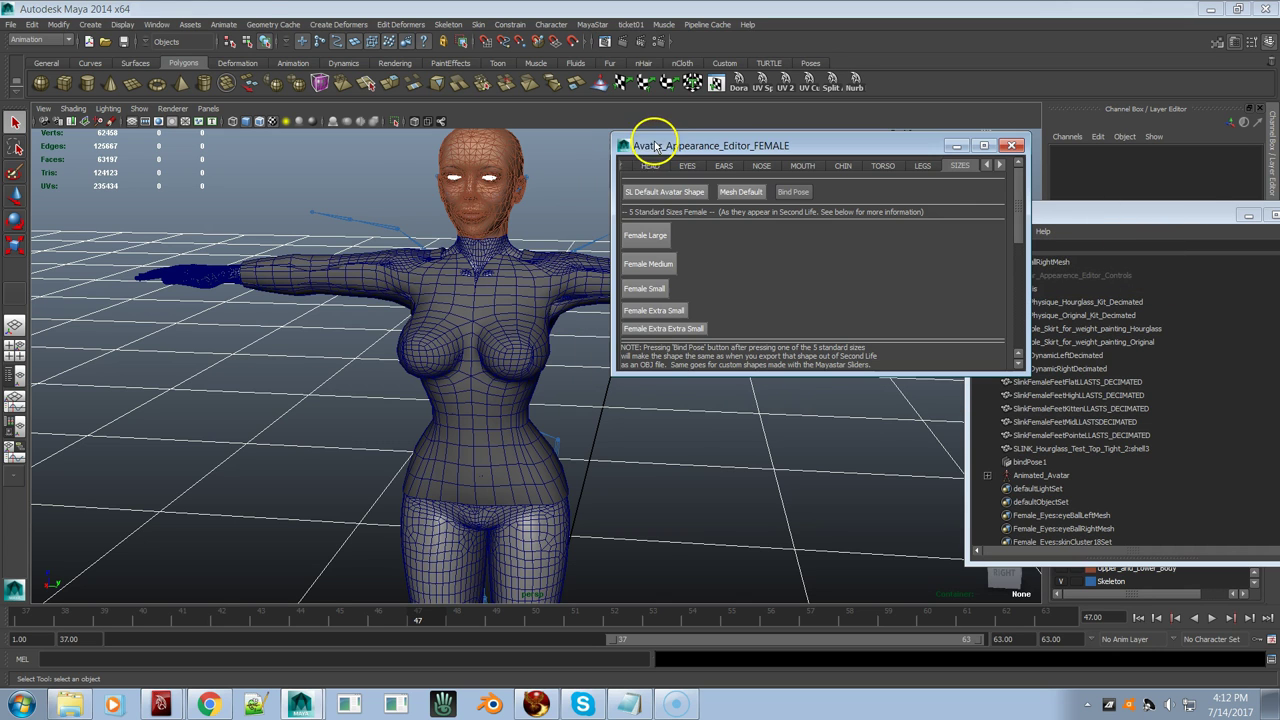
pyautogui.click(893, 170)
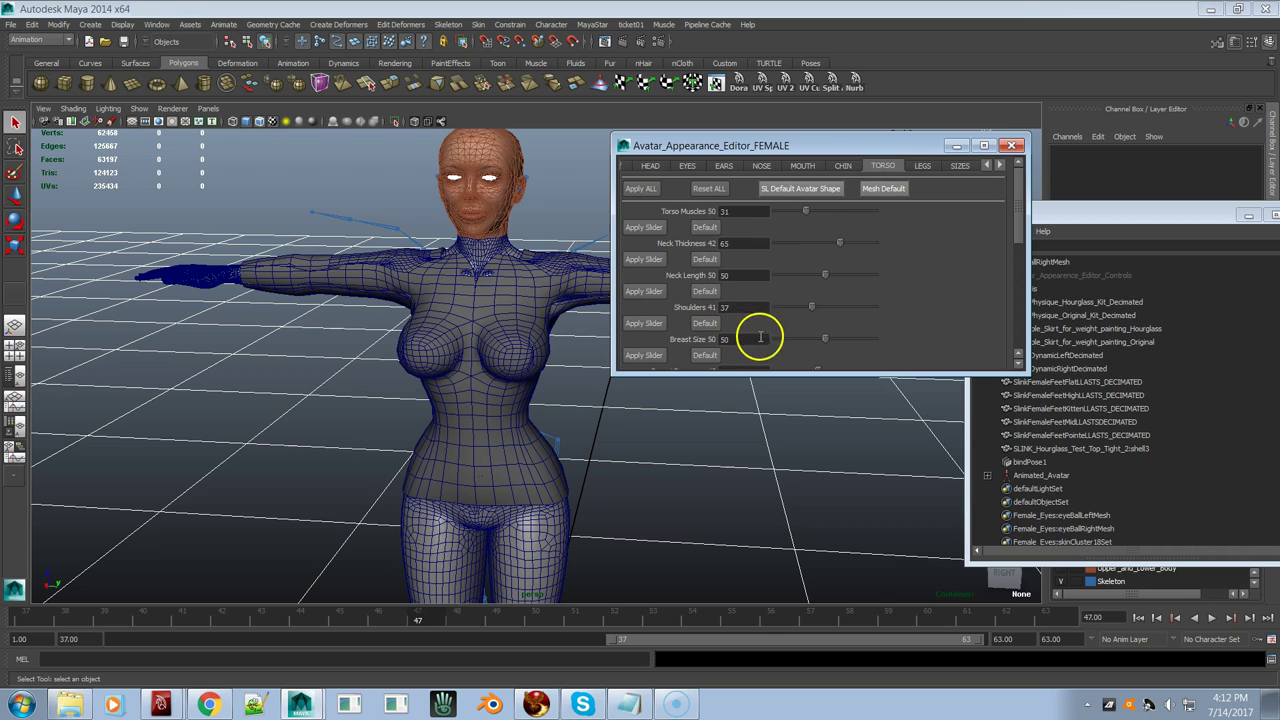
pyautogui.moveTo(826, 337); pyautogui.dragTo(875, 338)
pyautogui.keyDown('alt'); pyautogui.moveTo(657, 423); pyautogui.dragTo(531, 417); pyautogui.keyUp('alt')
pyautogui.keyDown('alt'); pyautogui.moveTo(531, 417); pyautogui.dragTo(586, 389, button='right'); pyautogui.keyUp('alt')
pyautogui.keyDown('alt'); pyautogui.moveTo(586, 389); pyautogui.dragTo(533, 409); pyautogui.keyUp('alt')
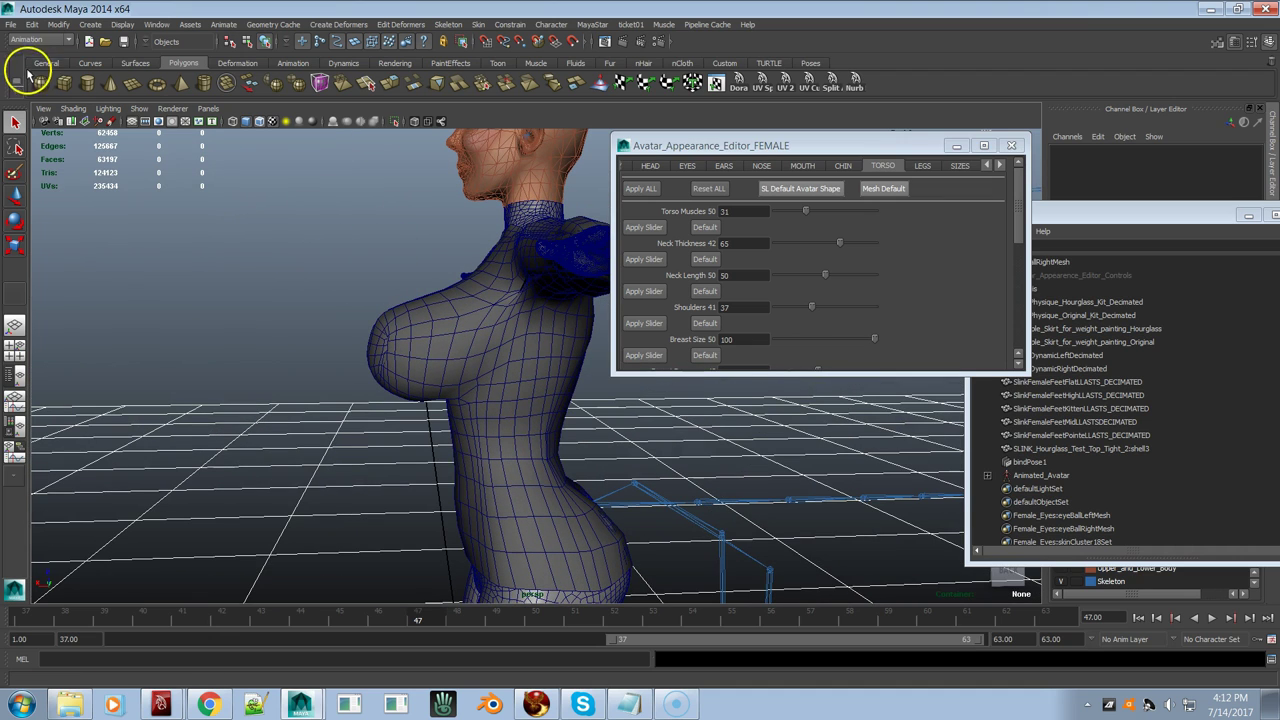
# Step: Turn on X-Ray shading in the viewport to see the body through the top
pyautogui.click(42, 109)
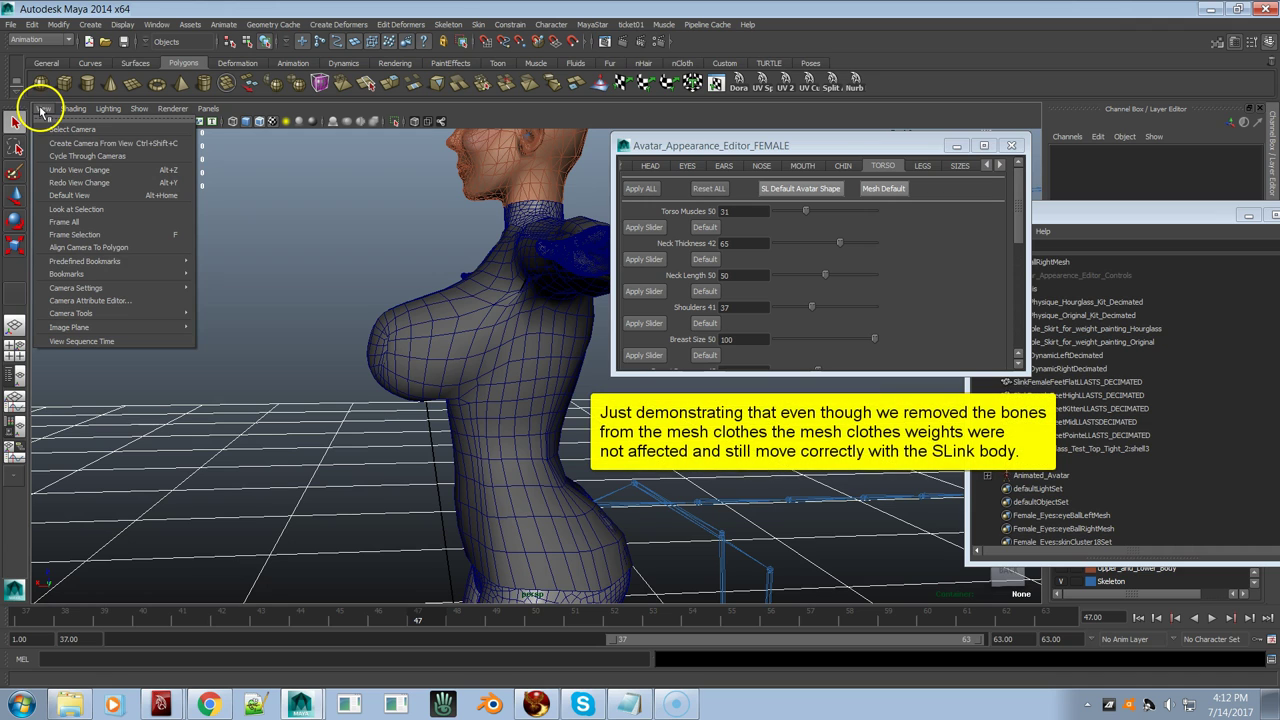
pyautogui.click(99, 274)
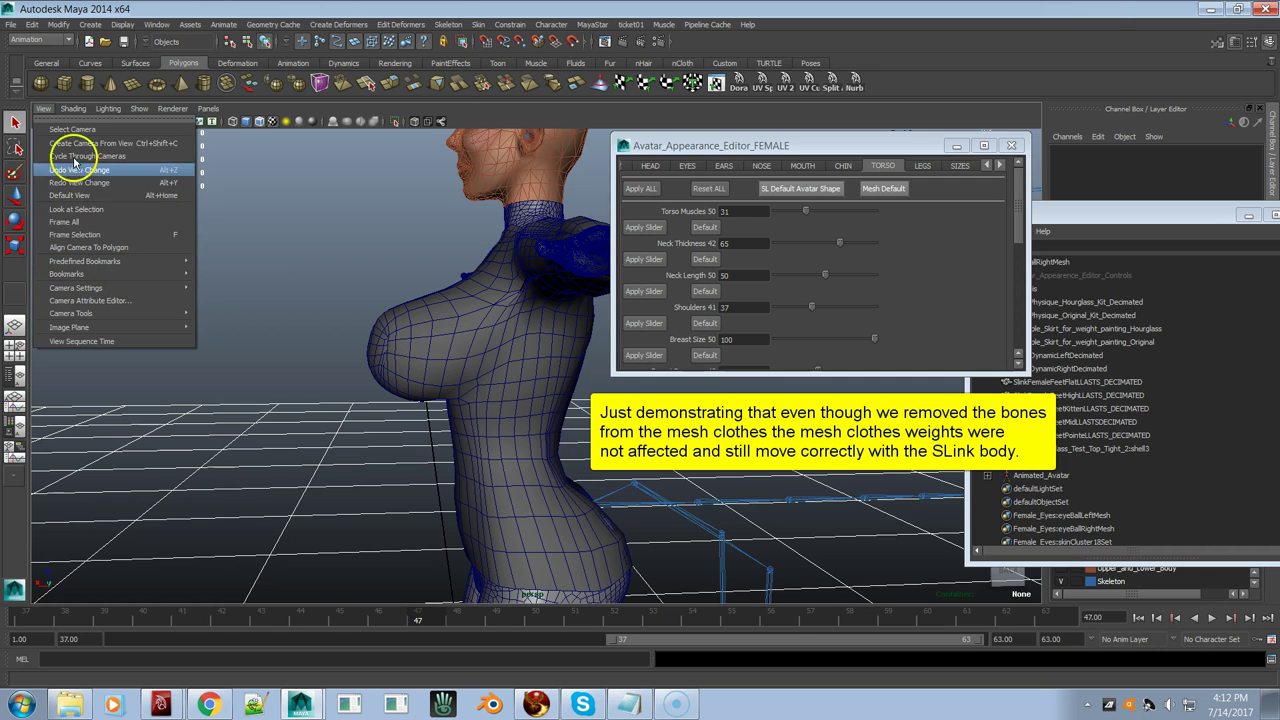
pyautogui.click(73, 108)
pyautogui.click(68, 245)
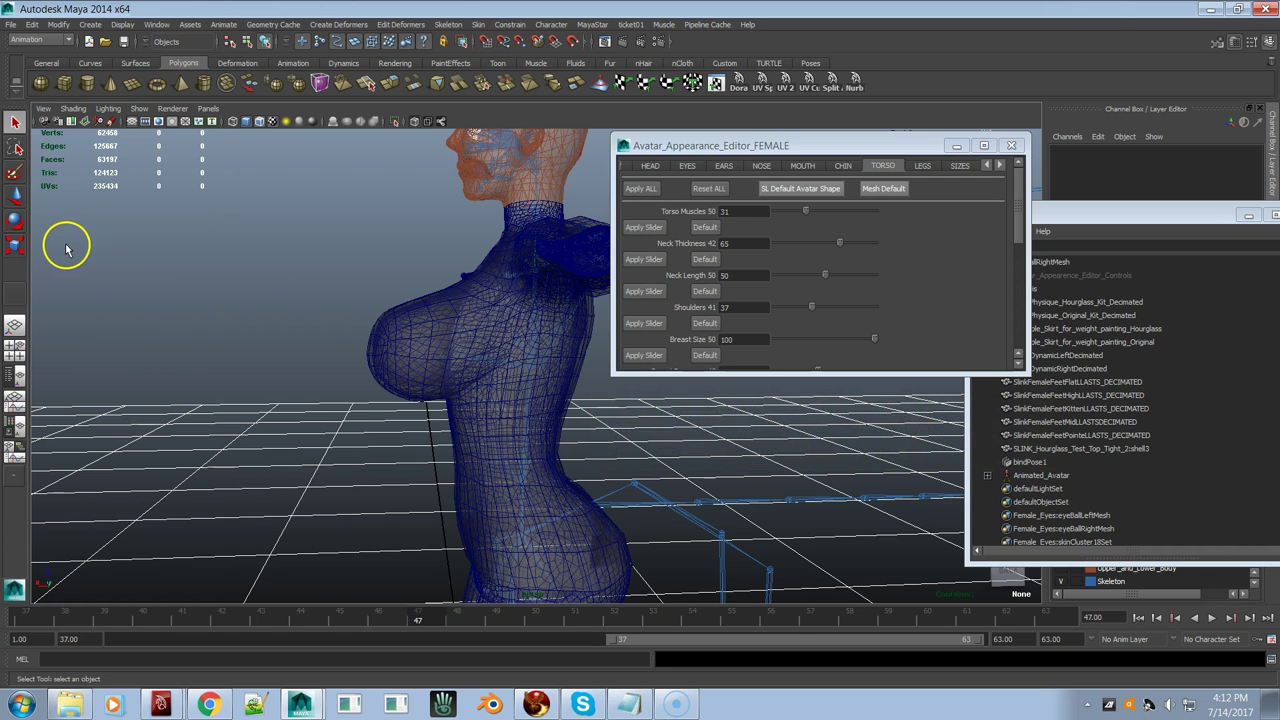
# Step: Select the Hourglass body mesh, try a torso Breast Size of 77, and restore the Mesh Default shape
pyautogui.click(527, 203)
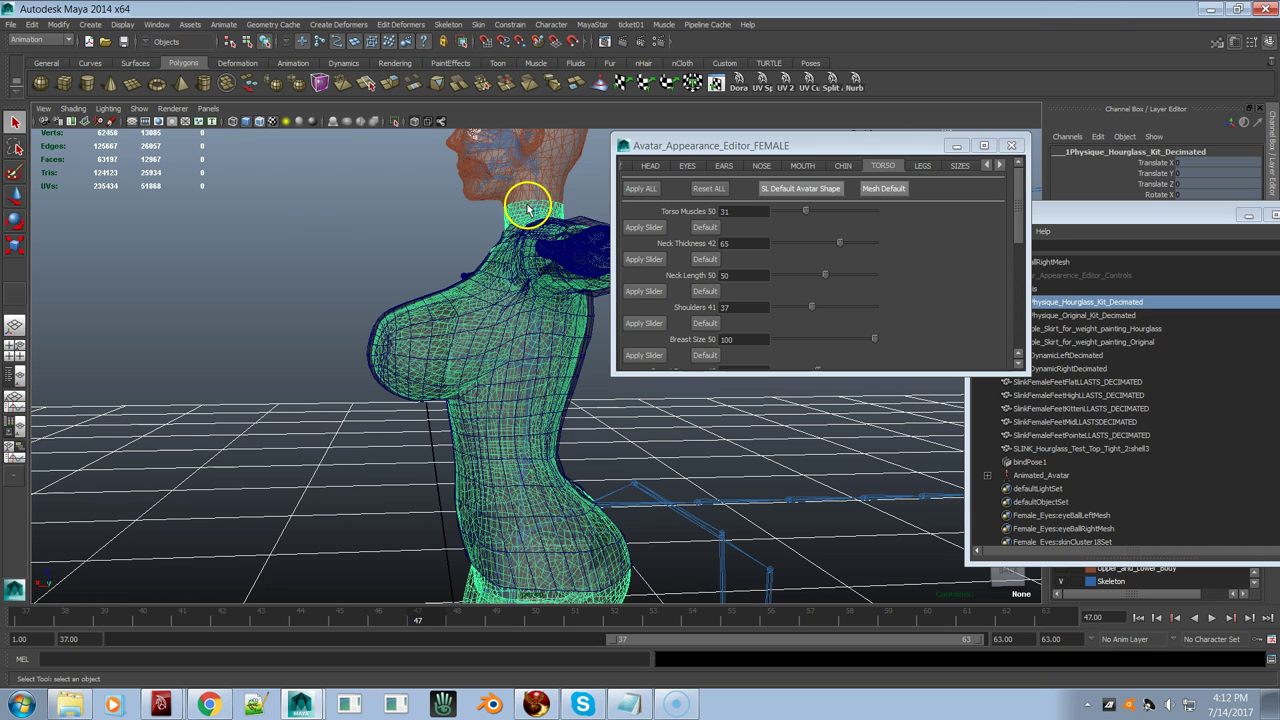
pyautogui.keyDown('alt'); pyautogui.moveTo(363, 300); pyautogui.dragTo(440, 300); pyautogui.keyUp('alt')
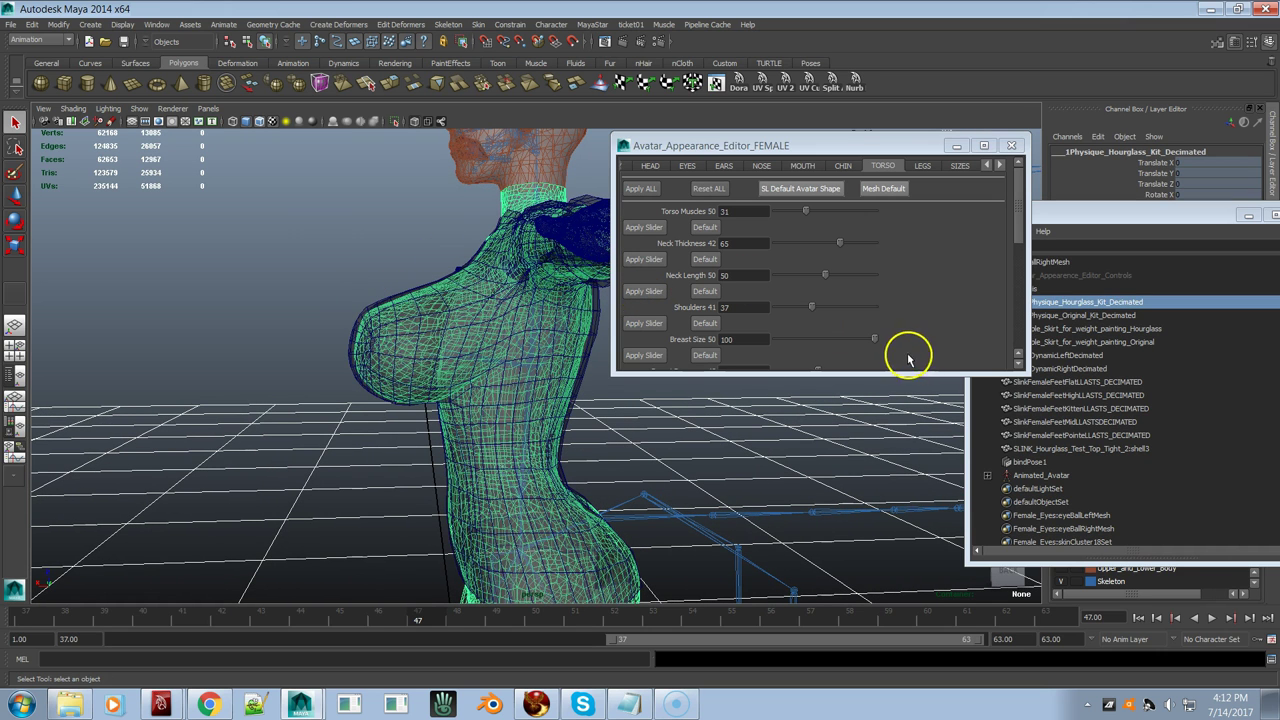
pyautogui.moveTo(866, 337)
pyautogui.mouseDown()
pyautogui.moveTo(783, 338)
pyautogui.moveTo(852, 336)
pyautogui.mouseUp()
pyautogui.keyDown('alt'); pyautogui.moveTo(590, 407); pyautogui.dragTo(697, 397); pyautogui.keyUp('alt')
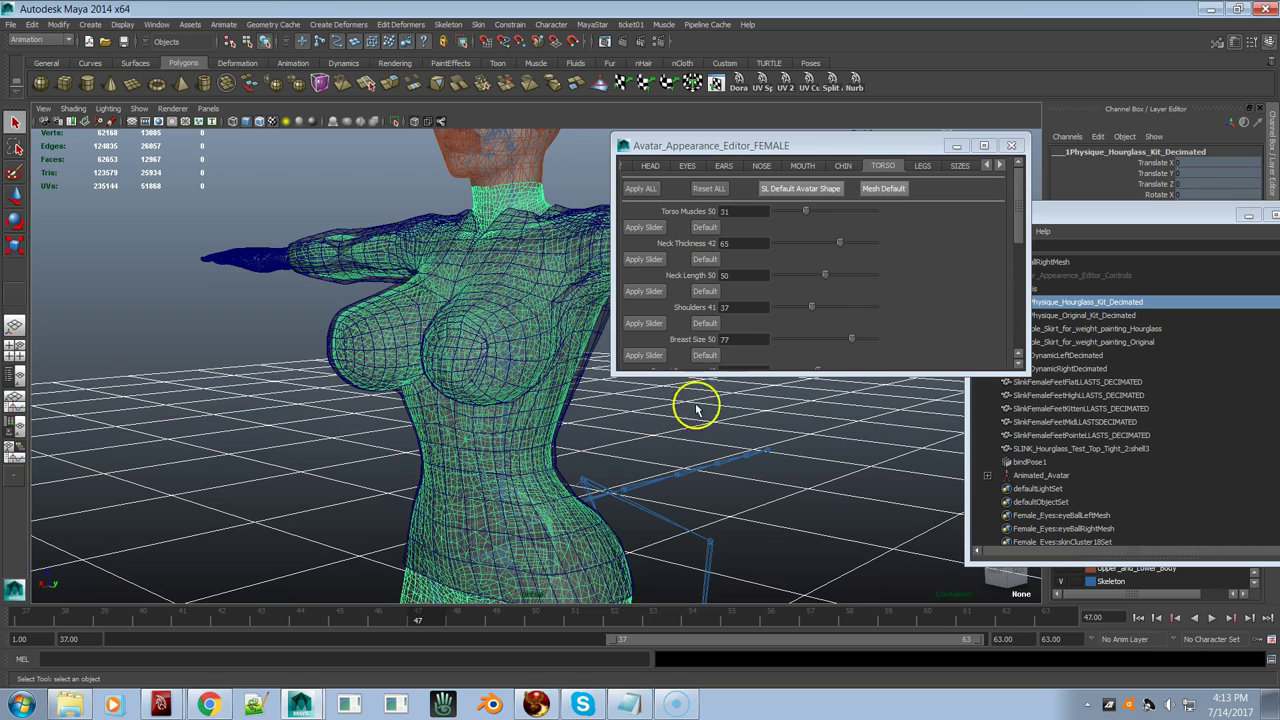
pyautogui.click(876, 192)
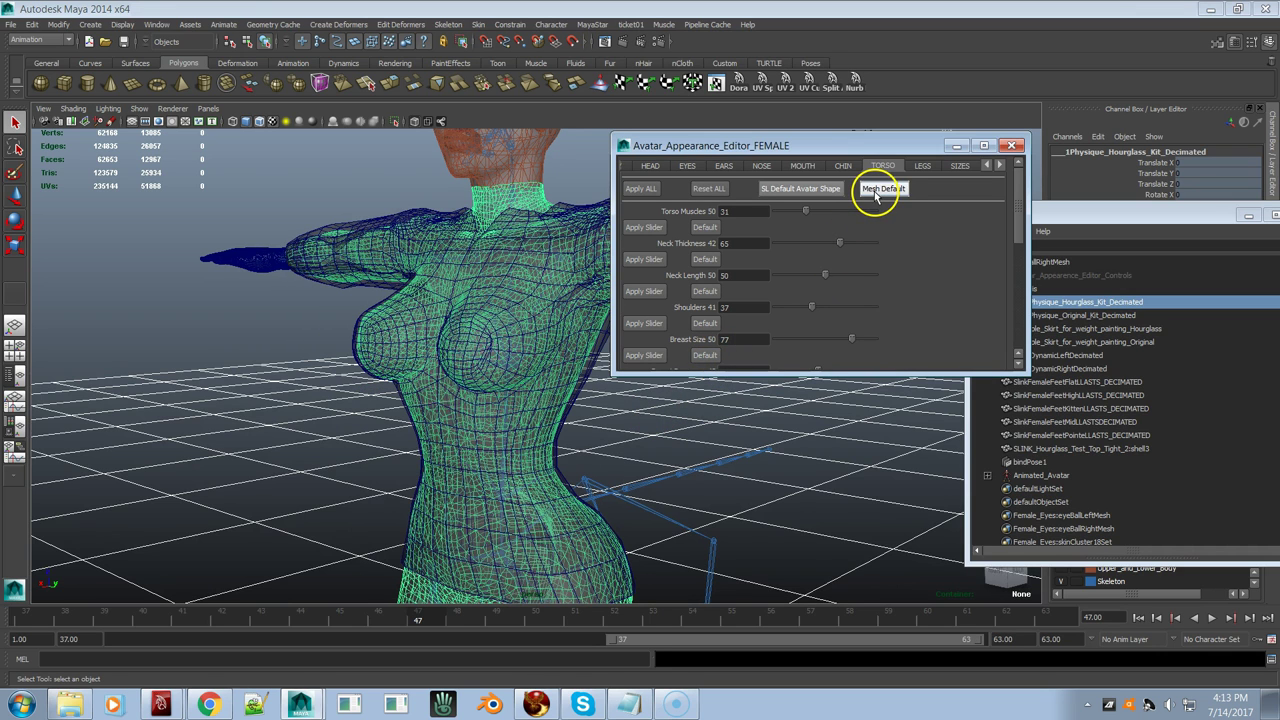
# Step: Read the SLink Female Slider Settings notes in Notepad and bring up the avatar editor's standard female sizes
pyautogui.click(998, 165)
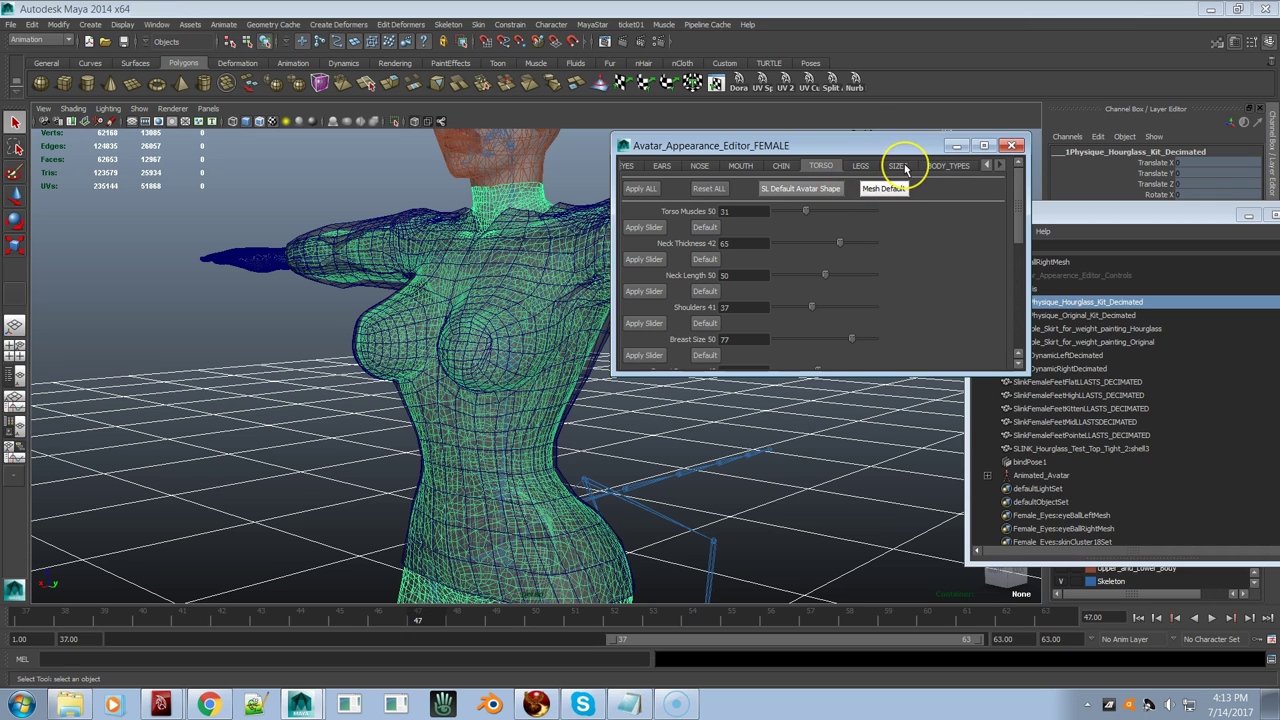
pyautogui.hotkey('alt', 'Tab')
pyautogui.hotkey('alt', 'Tab')
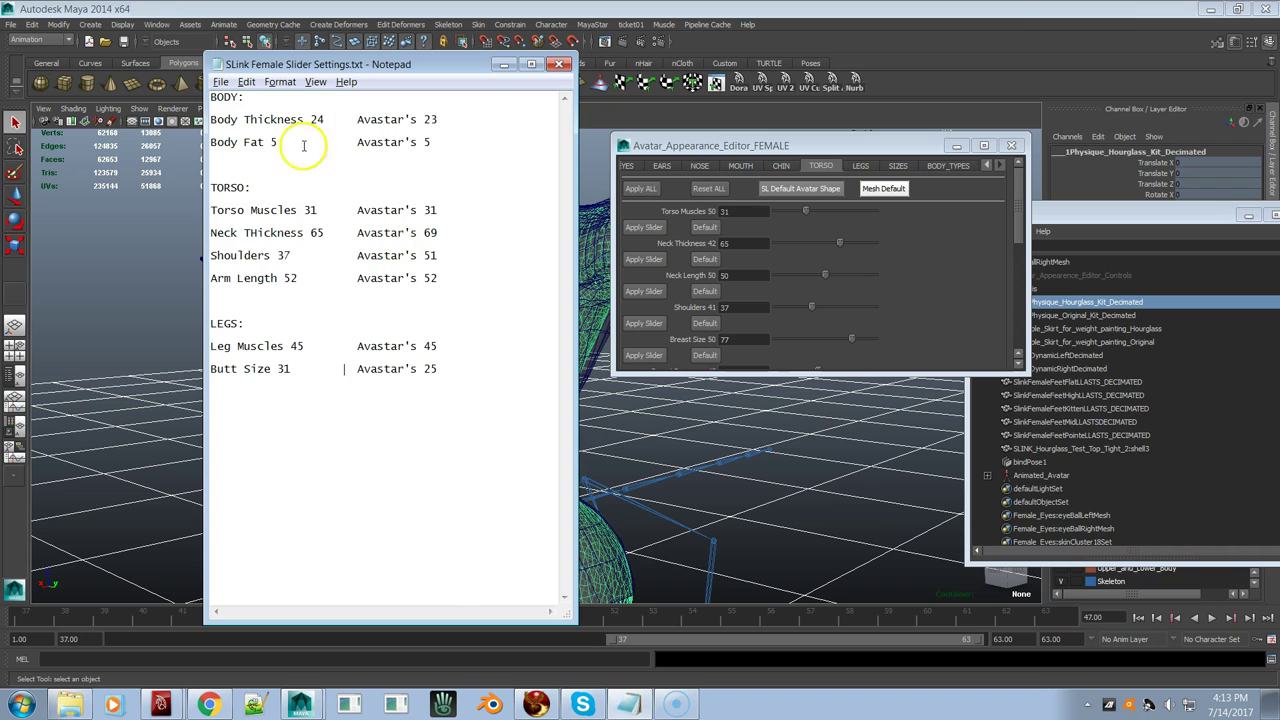
pyautogui.hotkey('alt', 'Tab')
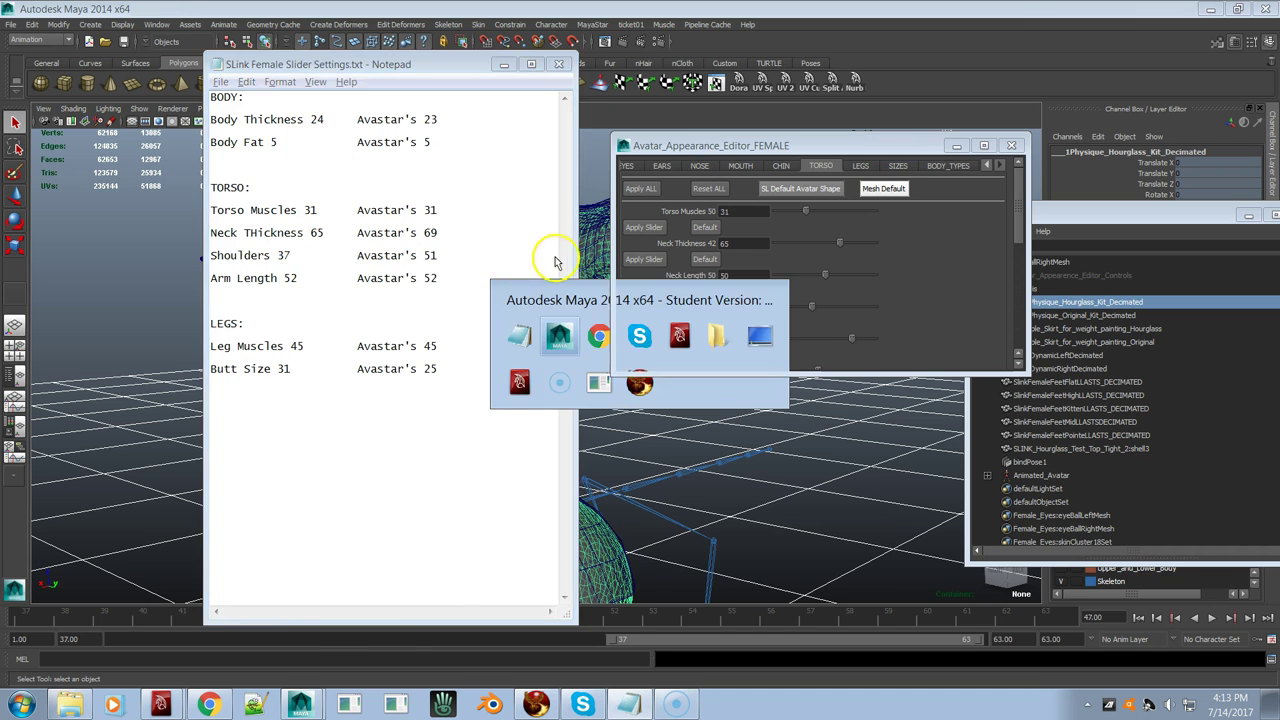
pyautogui.click(905, 166)
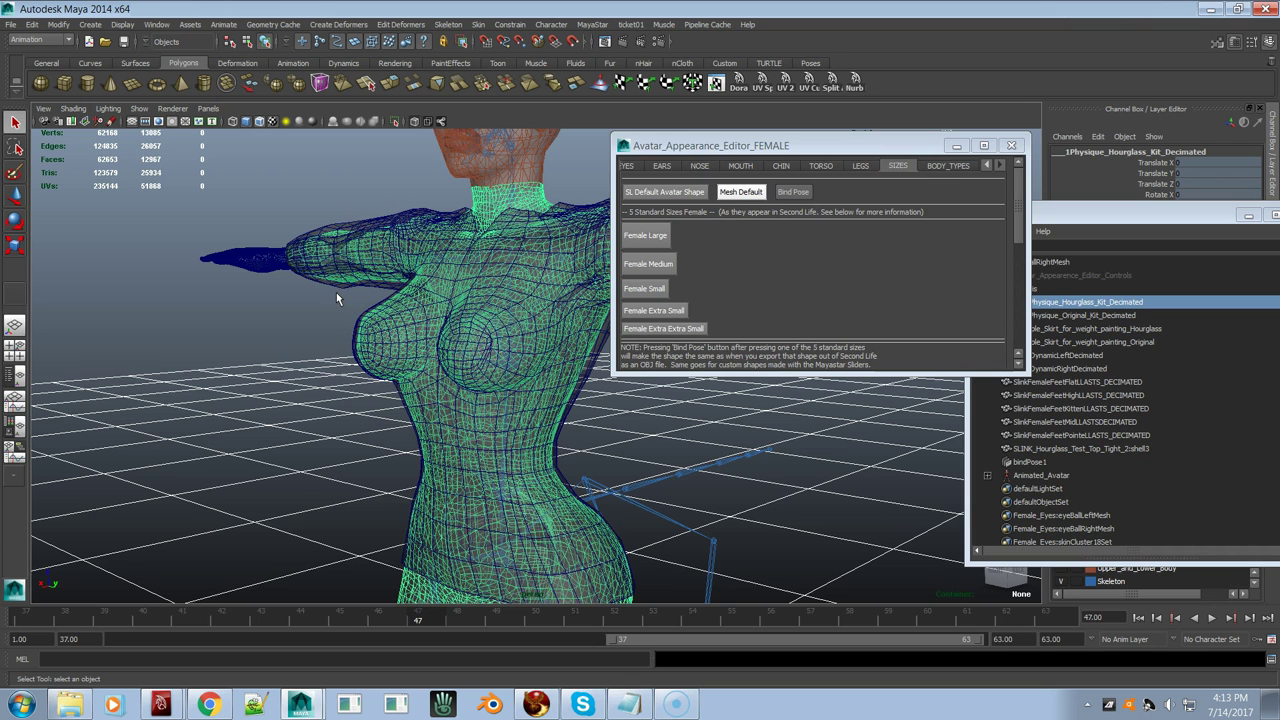
pyautogui.hotkey('alt', 'Tab')
pyautogui.hotkey('alt', 'Tab')
pyautogui.hotkey('alt', 'Tab')
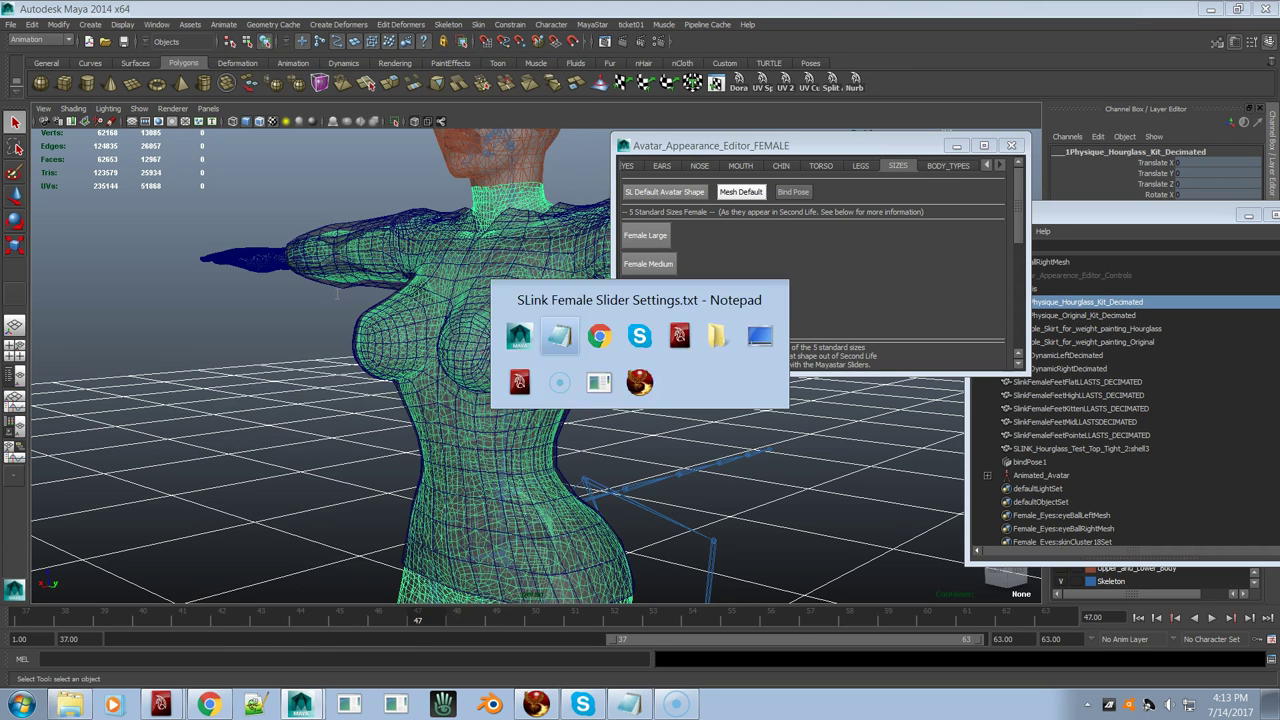
pyautogui.hotkey('alt', 'Tab')
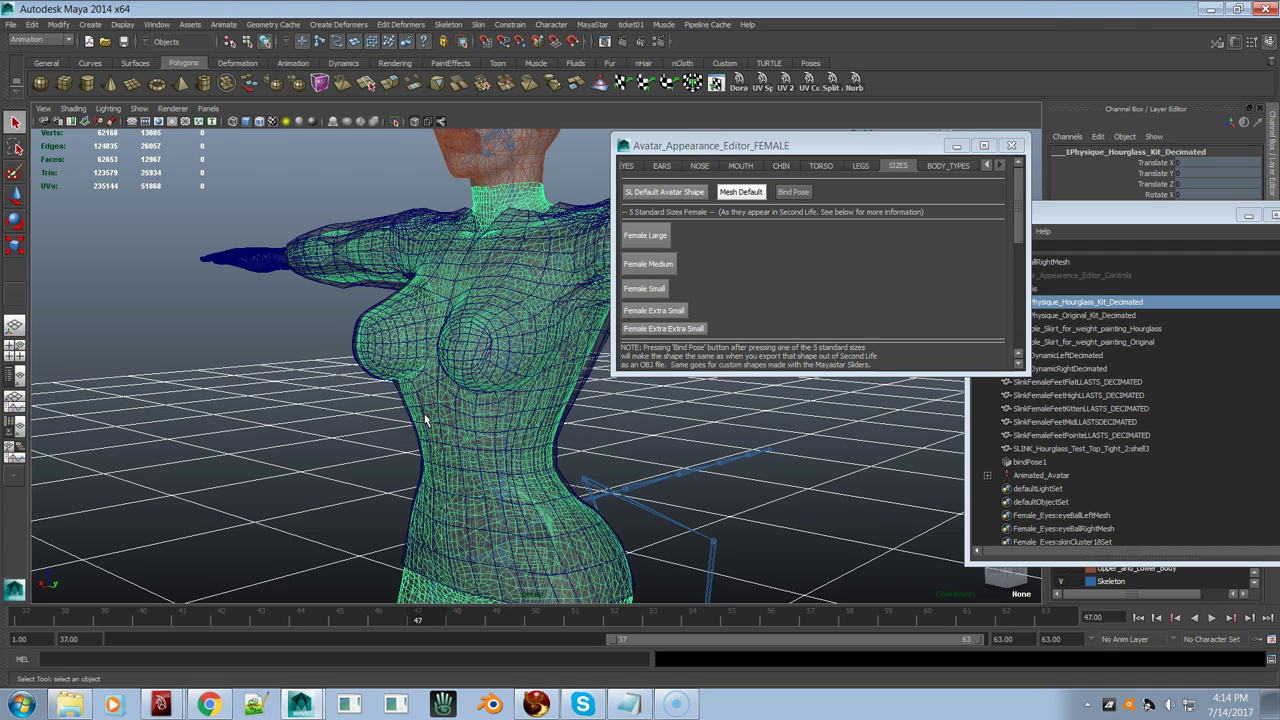
pyautogui.hotkey('alt', 'Tab')
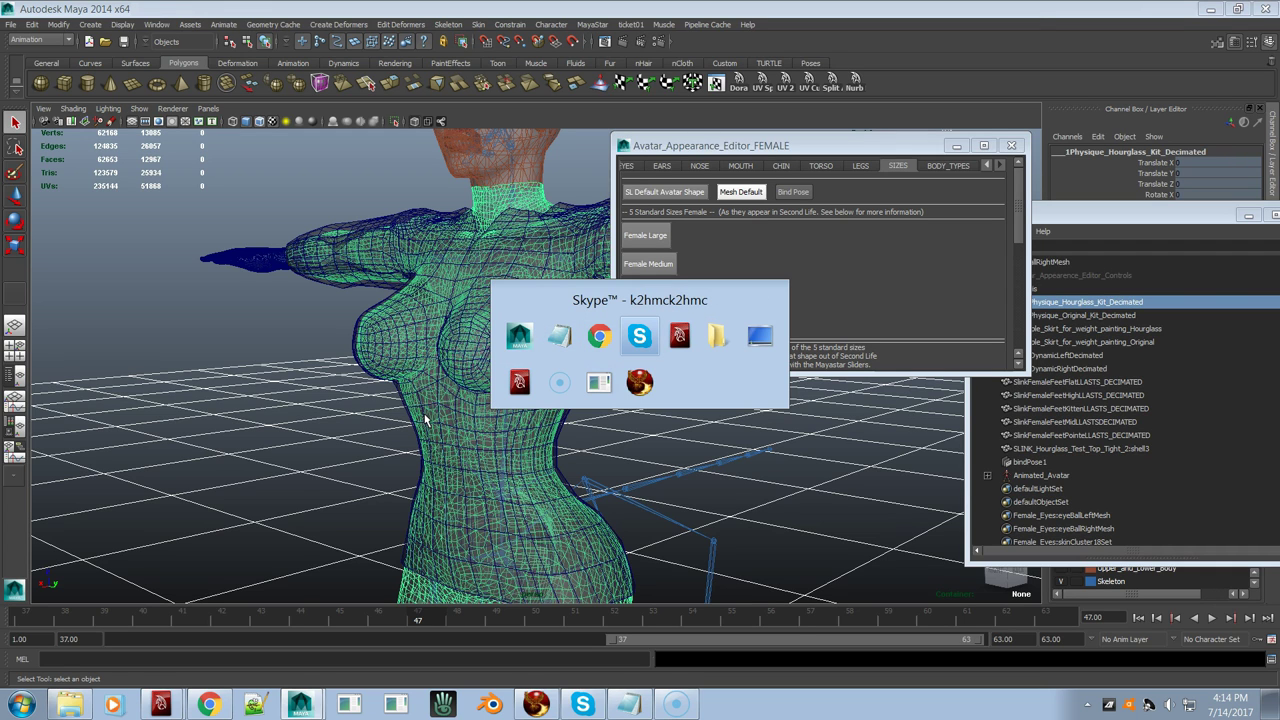
pyautogui.press('Tab')
pyautogui.press('Tab')
pyautogui.press('Tab')
pyautogui.press('Tab')
pyautogui.press('Tab')
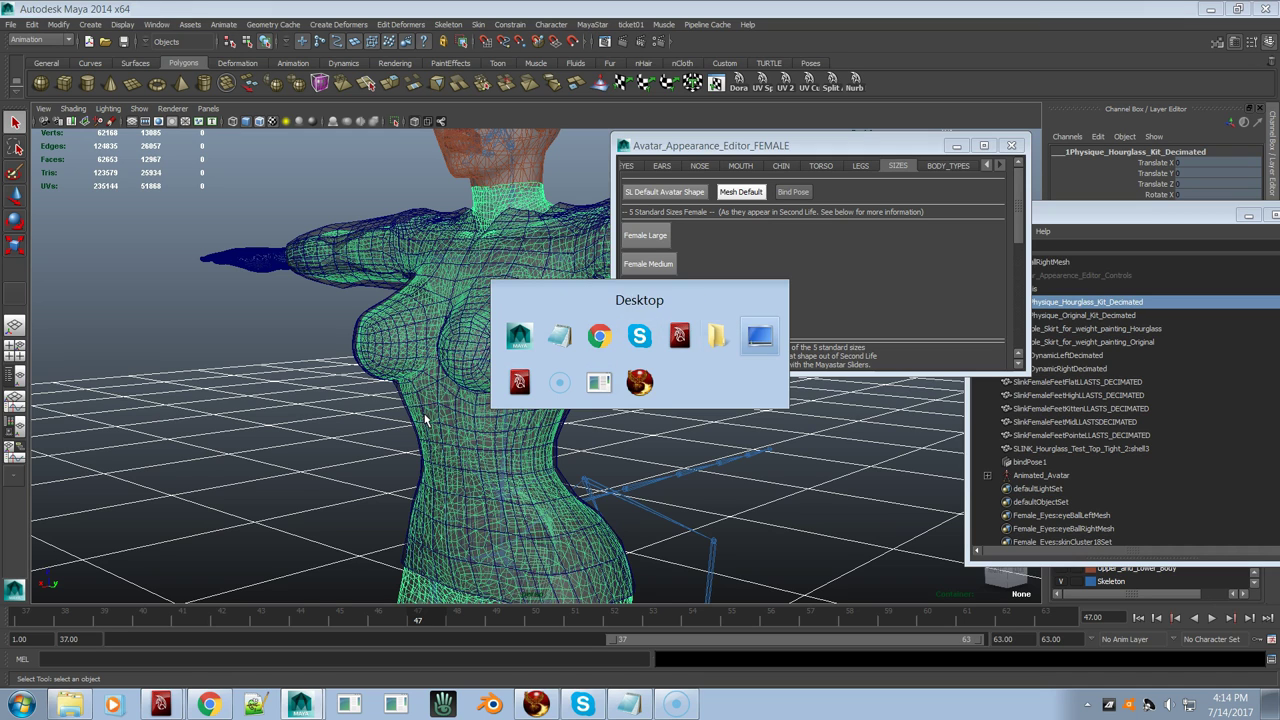
pyautogui.press('Tab')
pyautogui.press('Tab')
pyautogui.press('Tab')
pyautogui.press('Tab')
pyautogui.press('Tab')
pyautogui.press('Tab')
pyautogui.press('Tab')
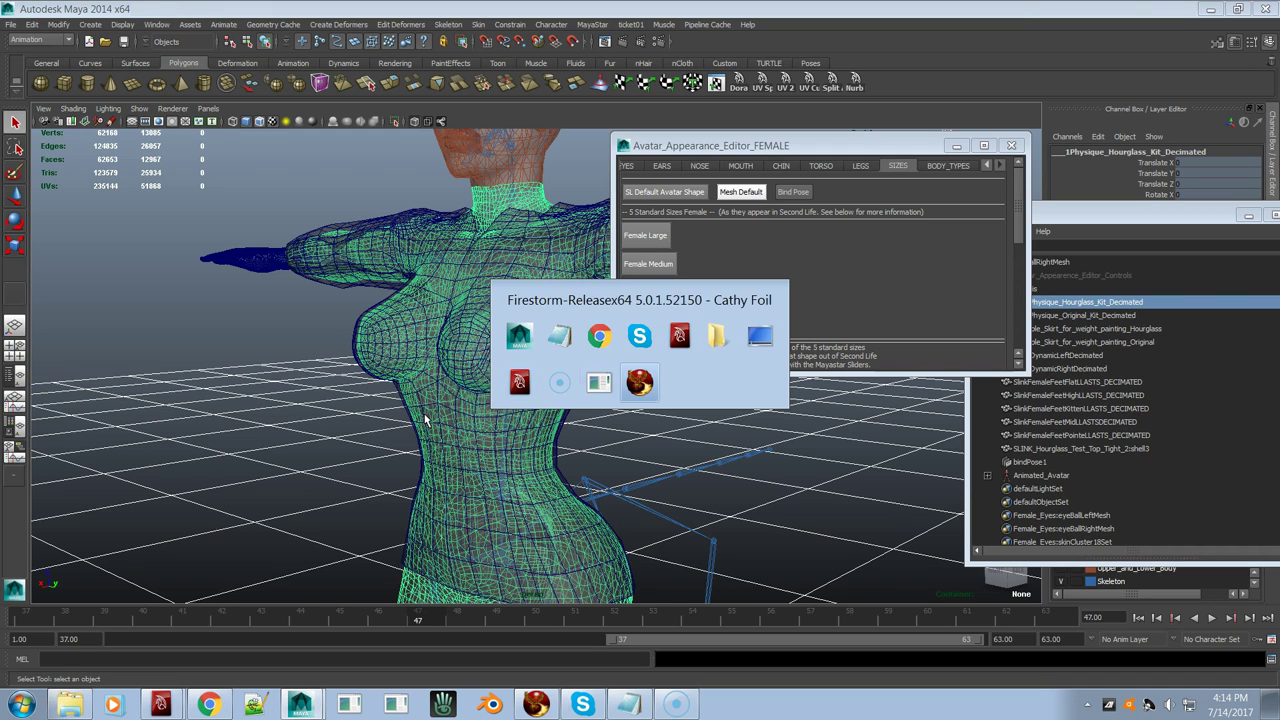
pyautogui.press('Tab')
pyautogui.press('Tab')
pyautogui.press('Tab')
pyautogui.press('Tab')
pyautogui.press('Tab')
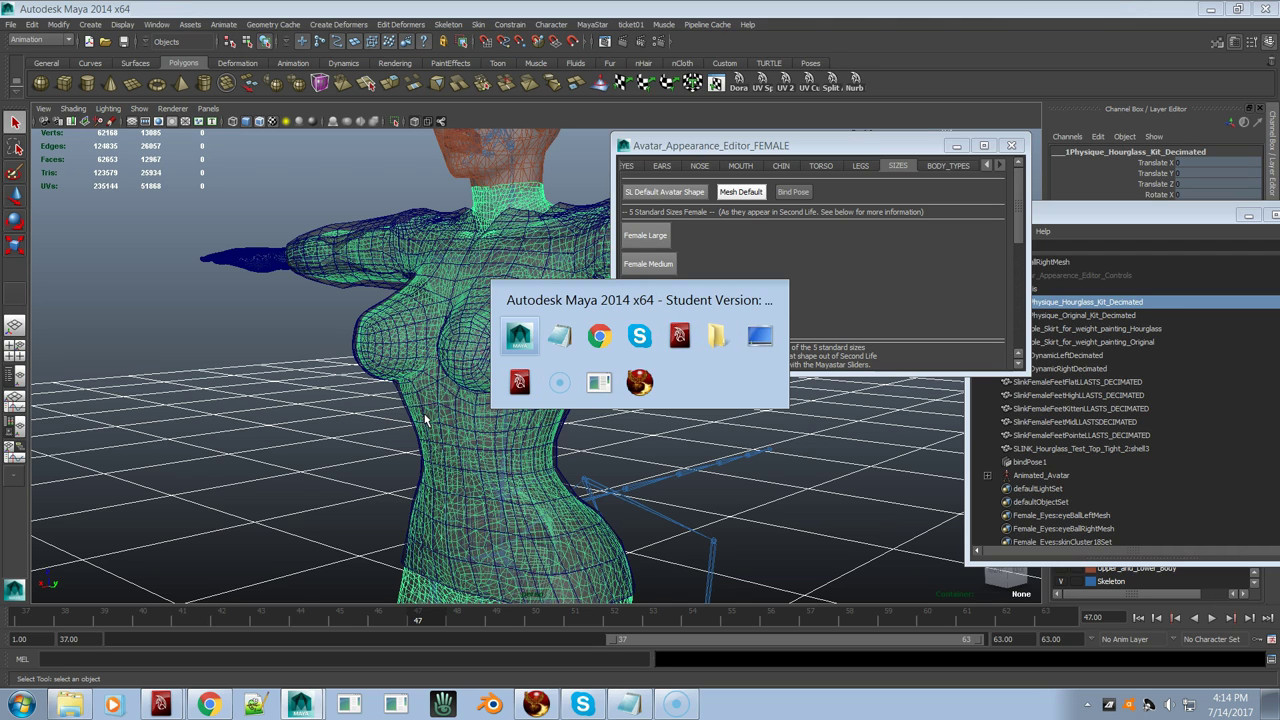
# Step: Review the body, torso and leg values in the SLink Female Slider Settings file in Notepad, and return to Maya
pyautogui.hotkey('alt', 'Tab')
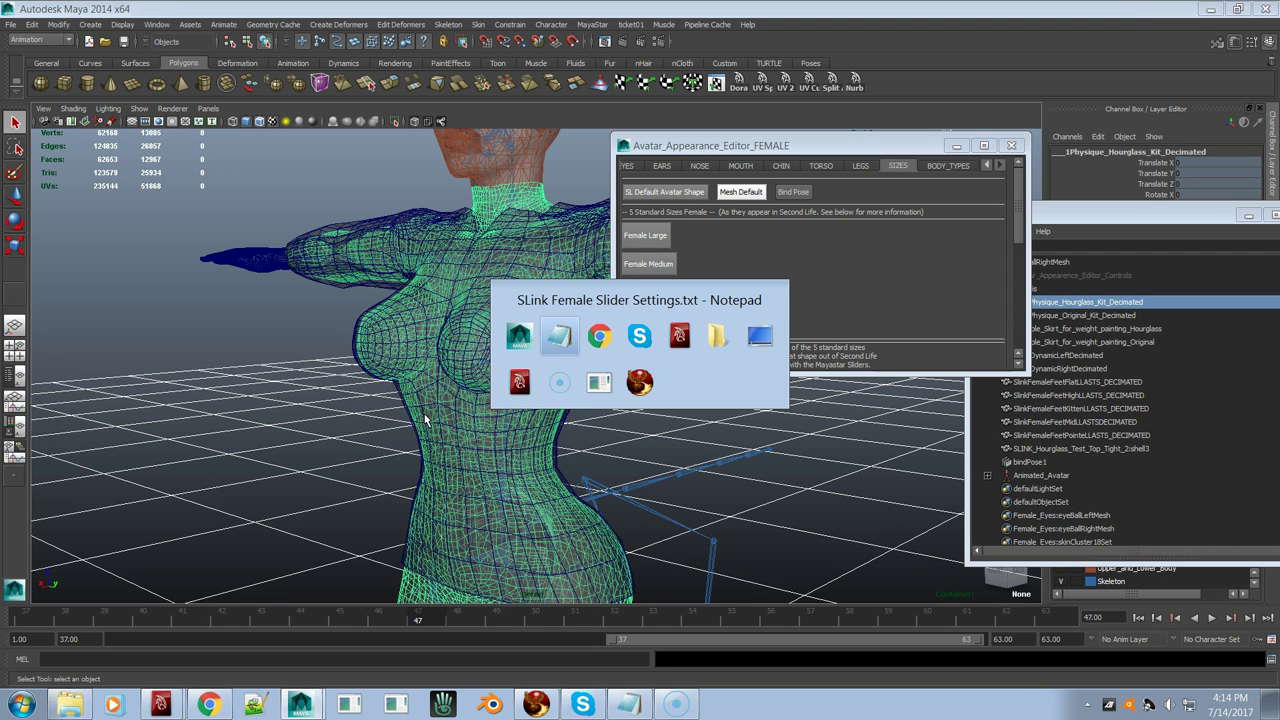
pyautogui.hotkey('alt', 'Tab')
pyautogui.hotkey('alt', 'Tab')
pyautogui.hotkey('alt', 'Tab')
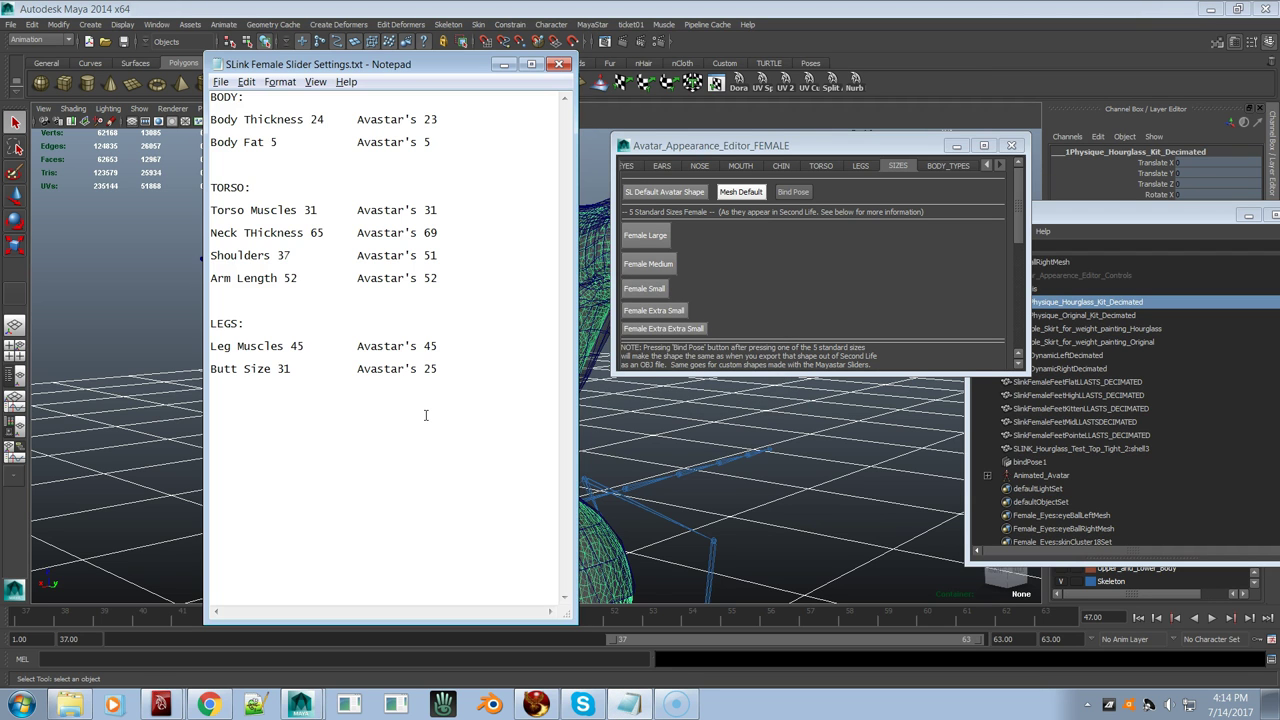
pyautogui.hotkey('alt', 'Tab')
pyautogui.hotkey('alt', 'Tab')
pyautogui.hotkey('alt', 'Tab')
pyautogui.hotkey('alt', 'Tab')
pyautogui.hotkey('alt', 'Tab')
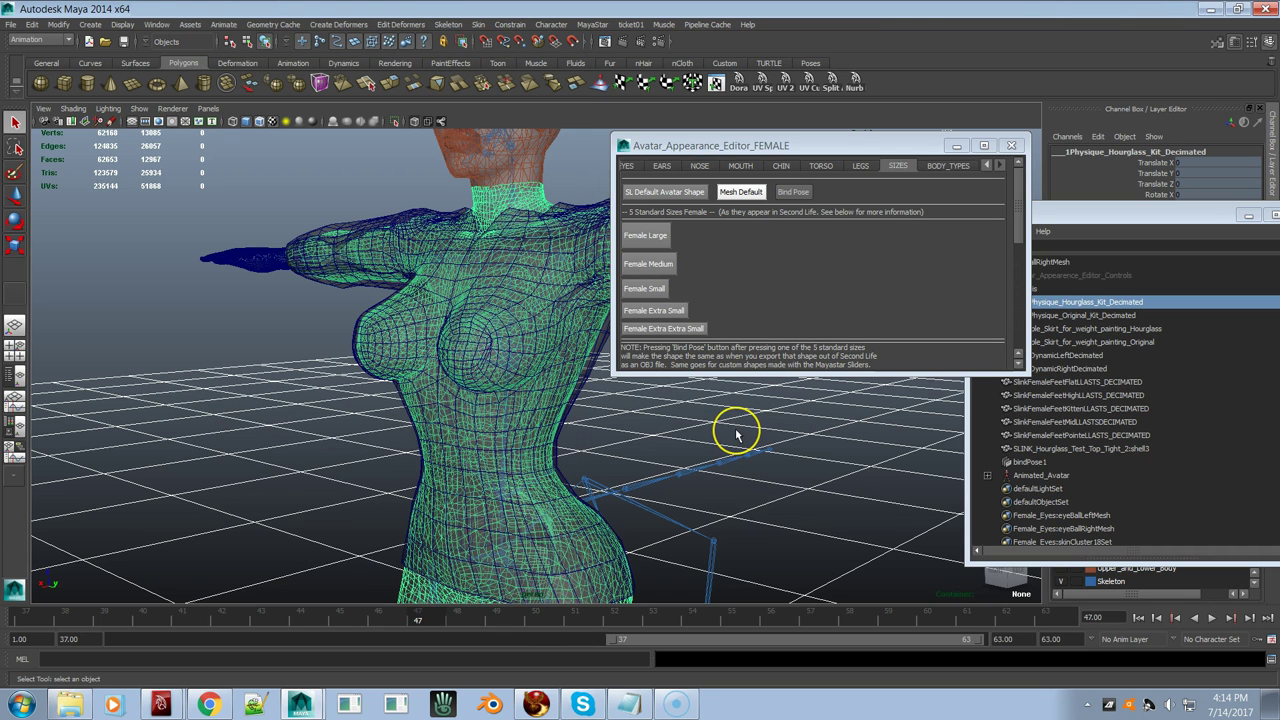
pyautogui.hotkey('alt', 'Tab')
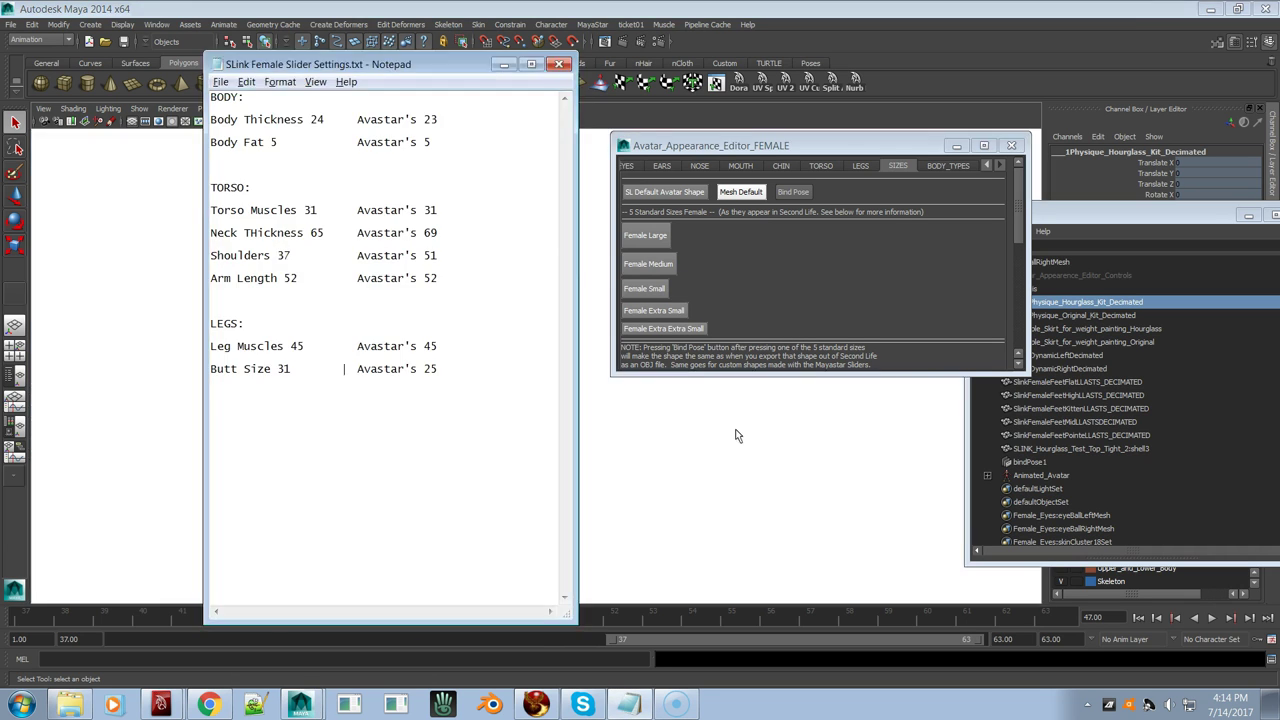
pyautogui.hotkey('alt', 'Tab')
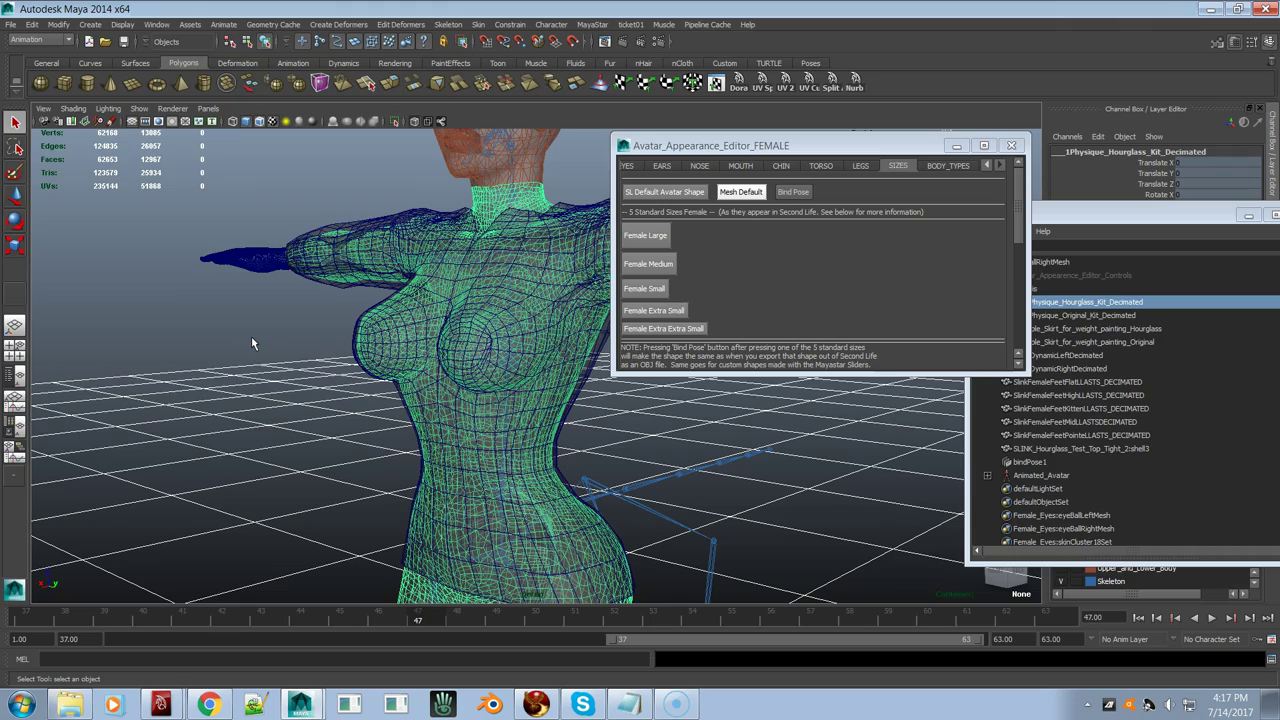
# Step: Frame the avatar's upper body and scrub the animation to frame 51 to pose it
pyautogui.moveTo(243, 400)
pyautogui.keyDown('alt'); pyautogui.mouseDown()
pyautogui.moveTo(300, 400)
pyautogui.moveTo(266, 380)
pyautogui.moveTo(229, 391)
pyautogui.moveTo(266, 402)
pyautogui.mouseUp(); pyautogui.keyUp('alt')
pyautogui.keyDown('alt'); pyautogui.moveTo(266, 402); pyautogui.dragTo(125, 366, button='right'); pyautogui.keyUp('alt')
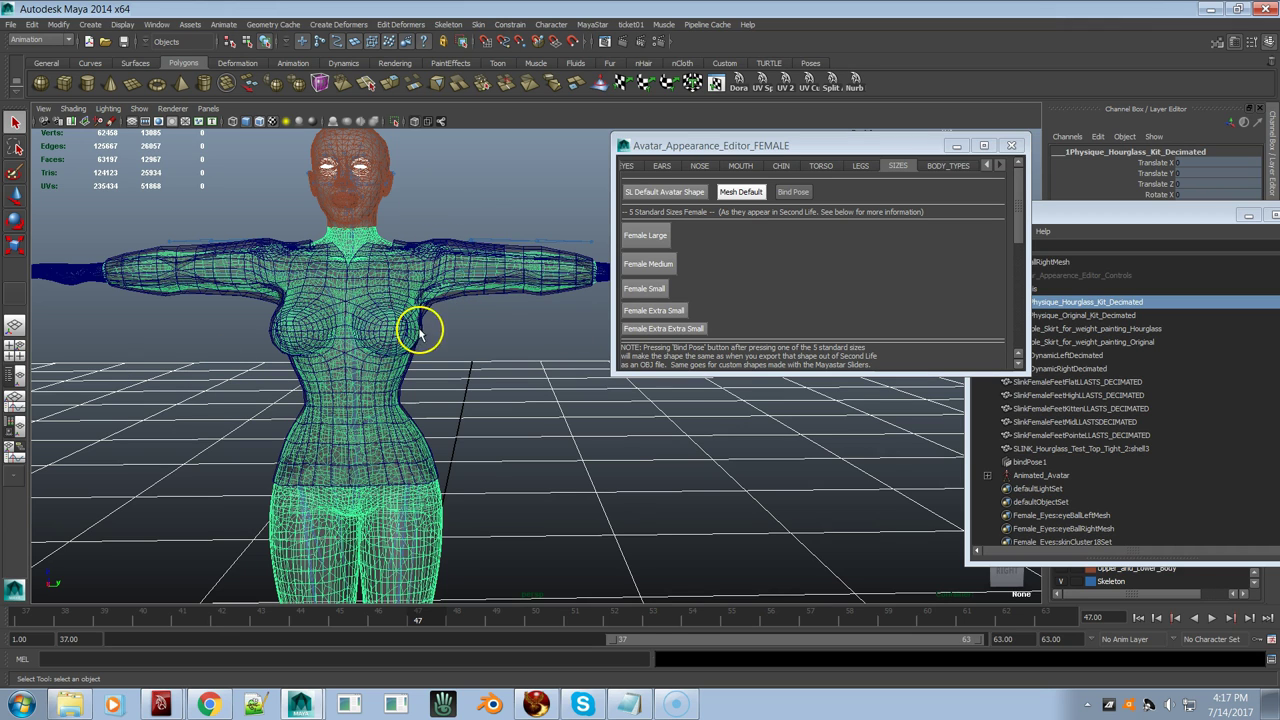
pyautogui.keyDown('alt'); pyautogui.moveTo(371, 371); pyautogui.dragTo(340, 387); pyautogui.keyUp('alt')
pyautogui.moveTo(580, 617)
pyautogui.mouseDown()
pyautogui.moveTo(794, 608)
pyautogui.moveTo(597, 602)
pyautogui.mouseUp()
# Step: Try the Female Large, Female Medium and Female Small sizes on the posed avatar to compare the top with the body
pyautogui.click(648, 240)
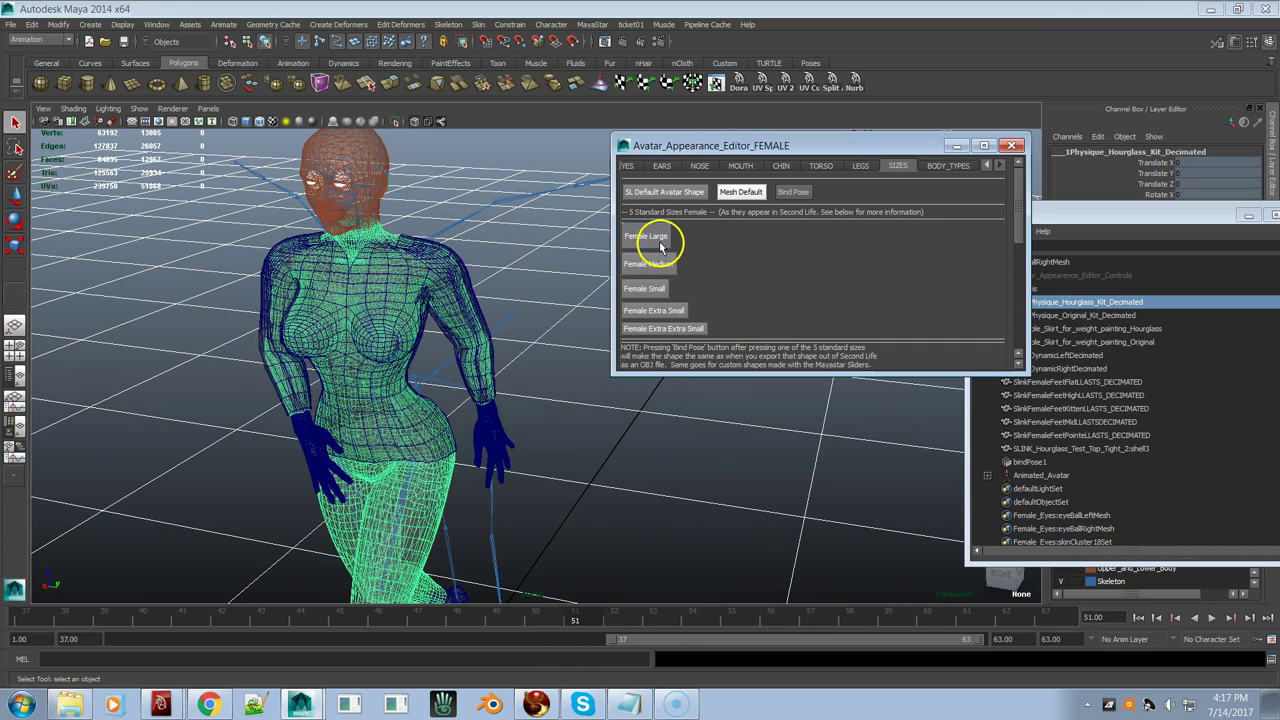
pyautogui.click(655, 266)
pyautogui.click(648, 288)
pyautogui.keyDown('alt'); pyautogui.moveTo(491, 400); pyautogui.dragTo(534, 380); pyautogui.keyUp('alt')
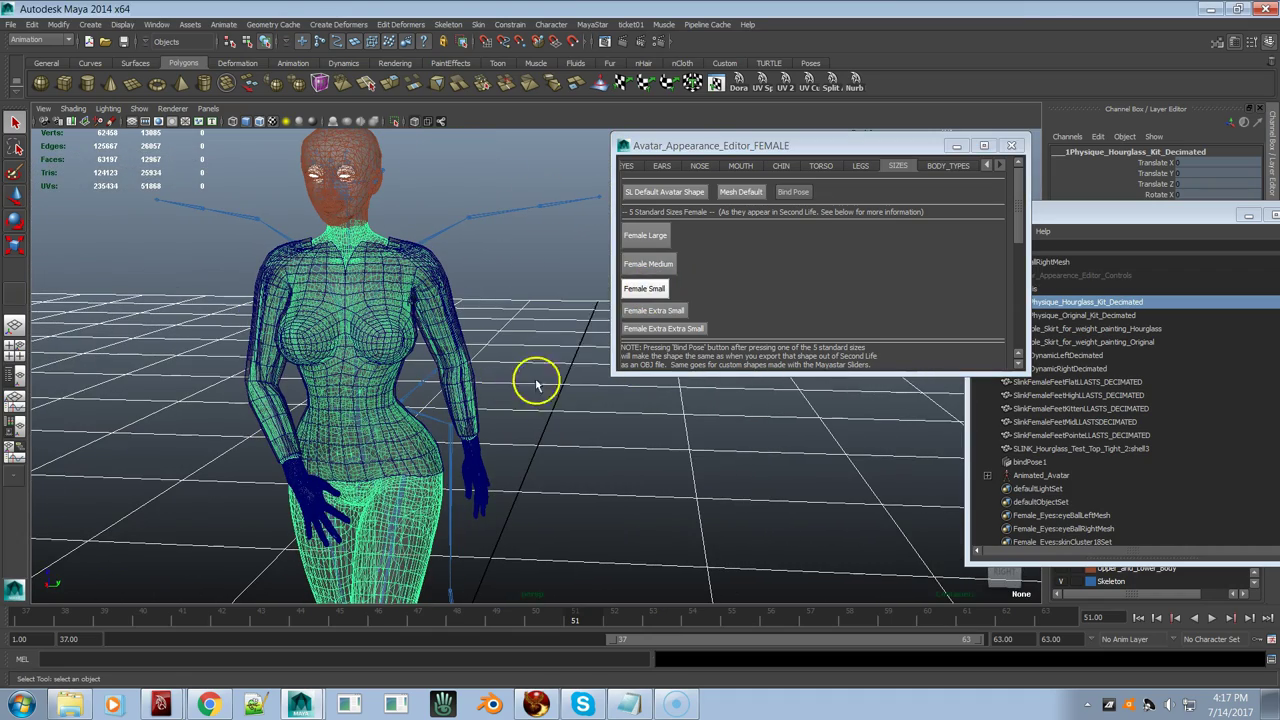
pyautogui.click(650, 237)
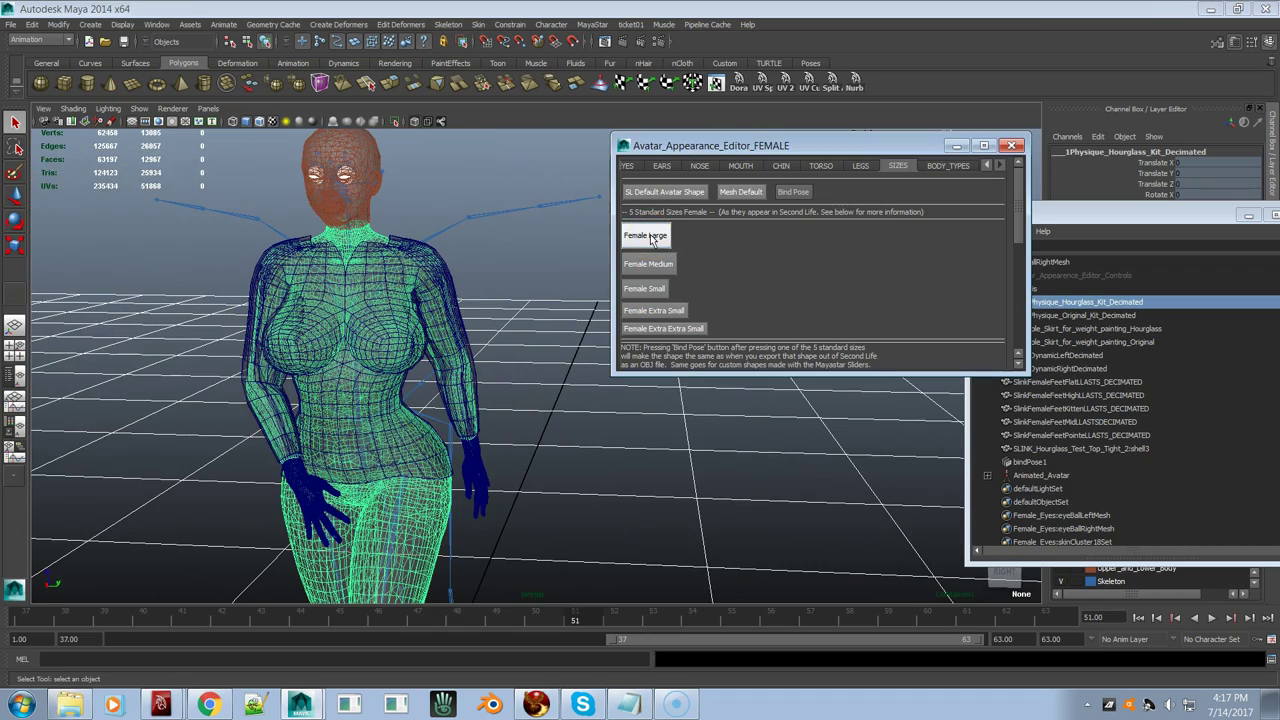
pyautogui.click(647, 285)
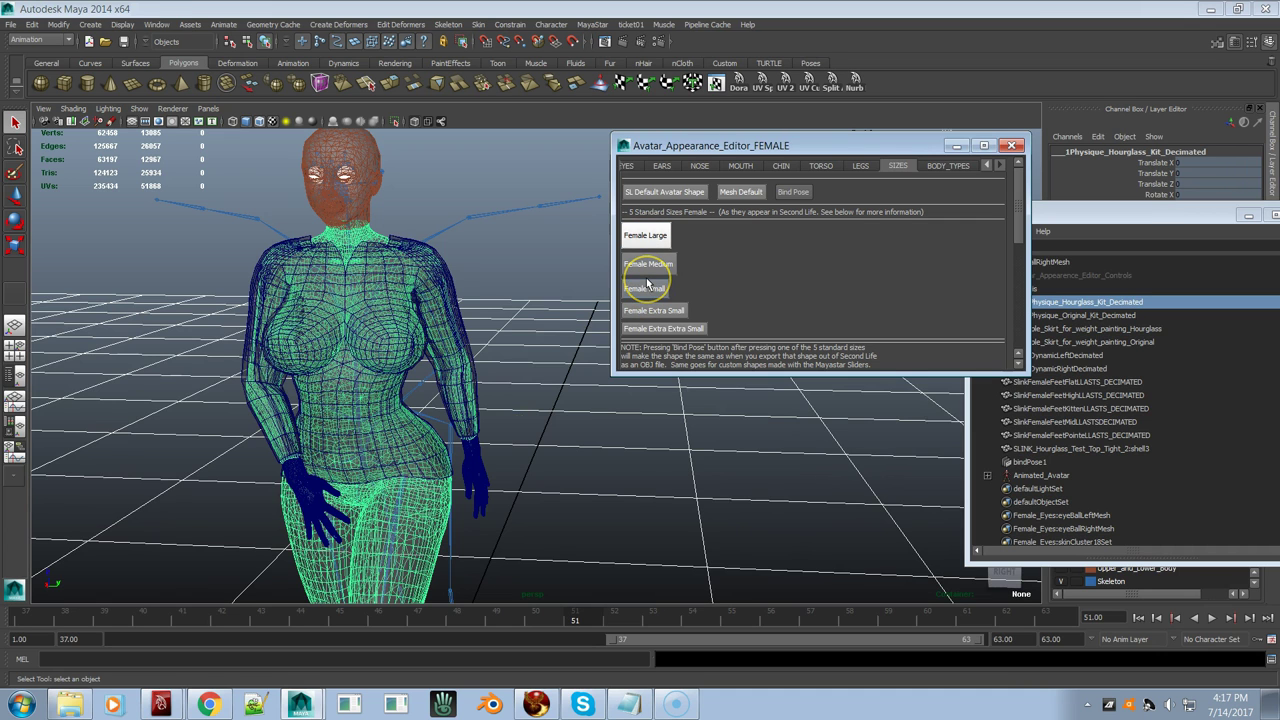
pyautogui.click(648, 284)
# Step: Return the avatar to its Bind Pose and select the Hourglass test top mesh
pyautogui.click(794, 191)
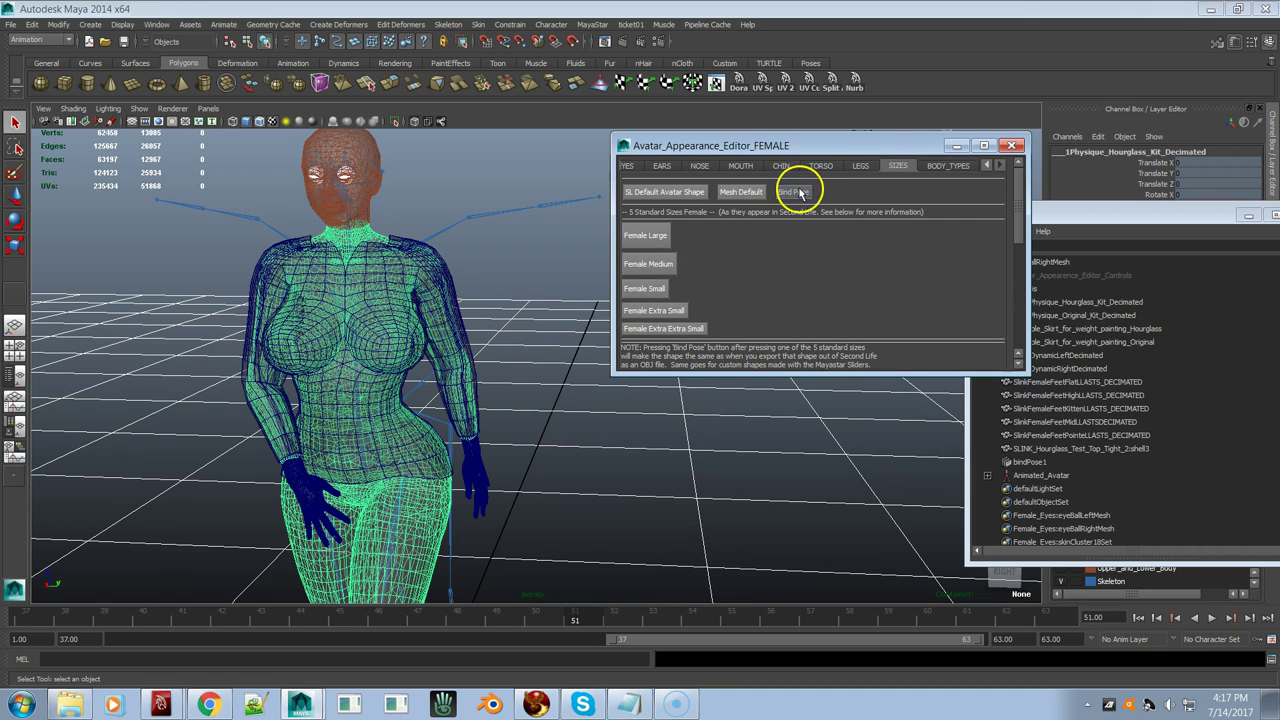
pyautogui.click(473, 308)
pyautogui.click(470, 296)
pyautogui.scroll(3, 500, 291)
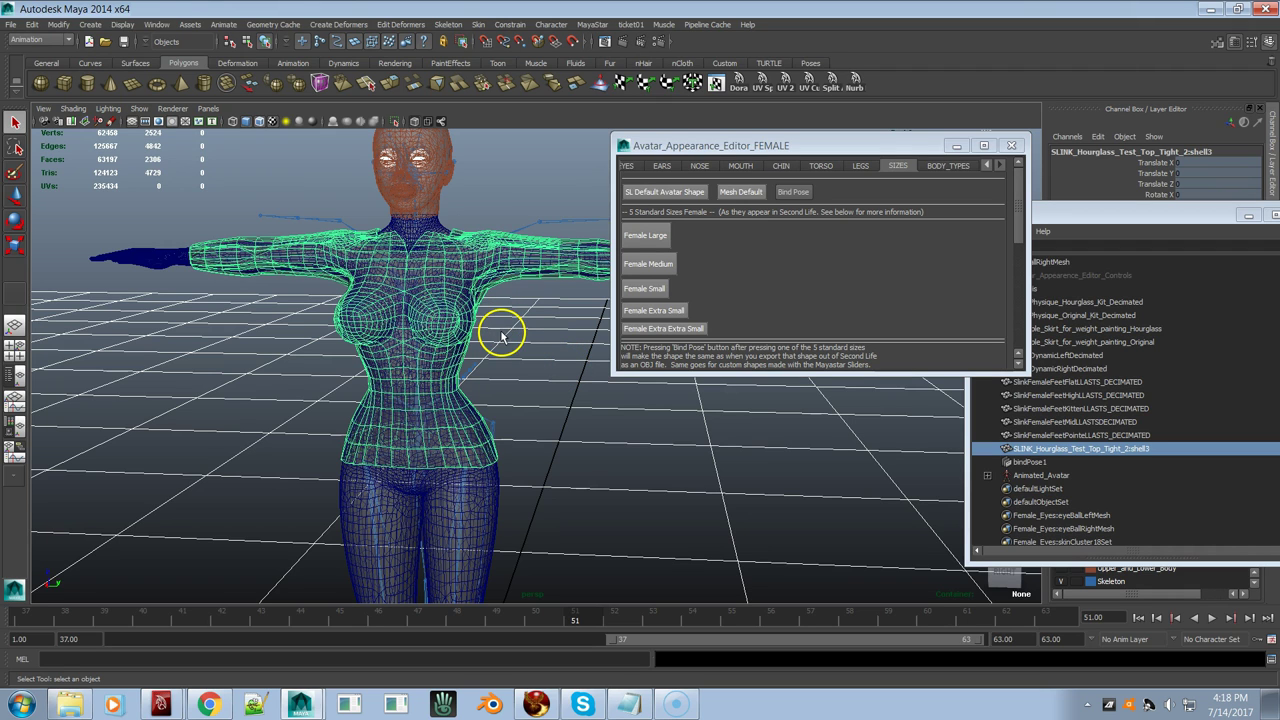
# Step: Start exporting the selected top as DAE_FBX to the Desktop, using Tiny Avatar Test 1.dae as the file name
pyautogui.click(12, 24)
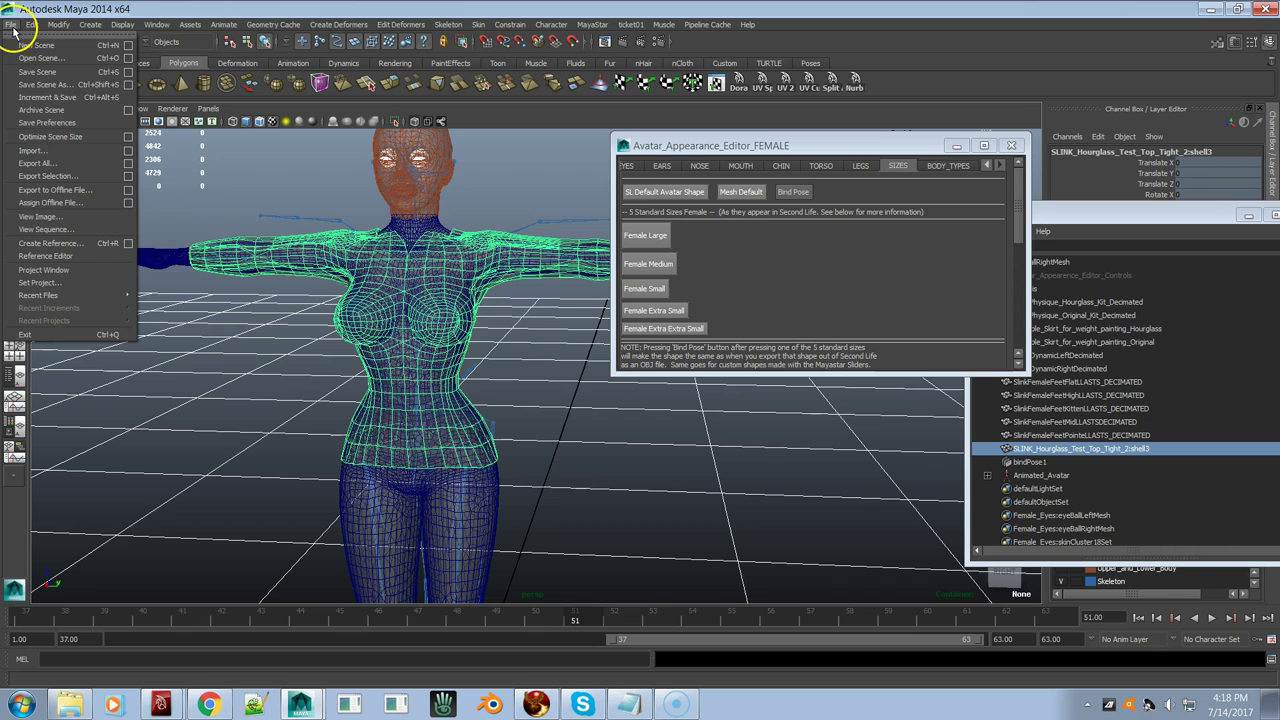
pyautogui.click(78, 176)
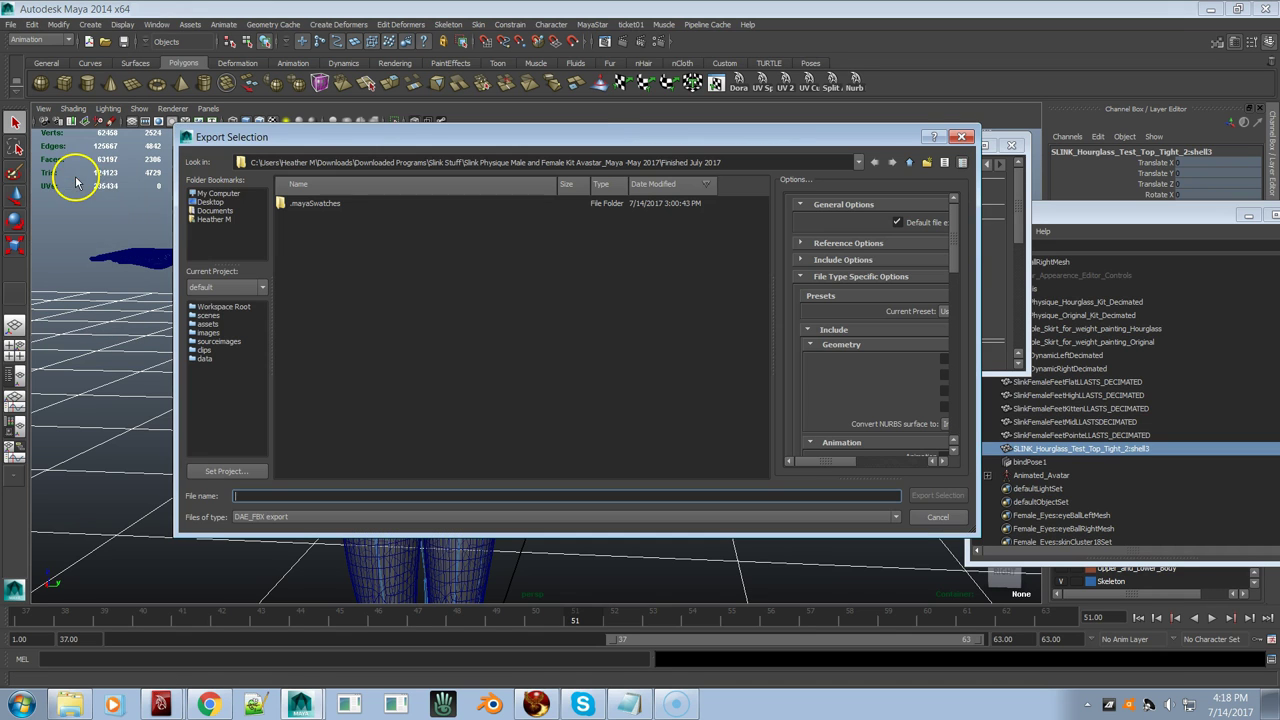
pyautogui.click(207, 201)
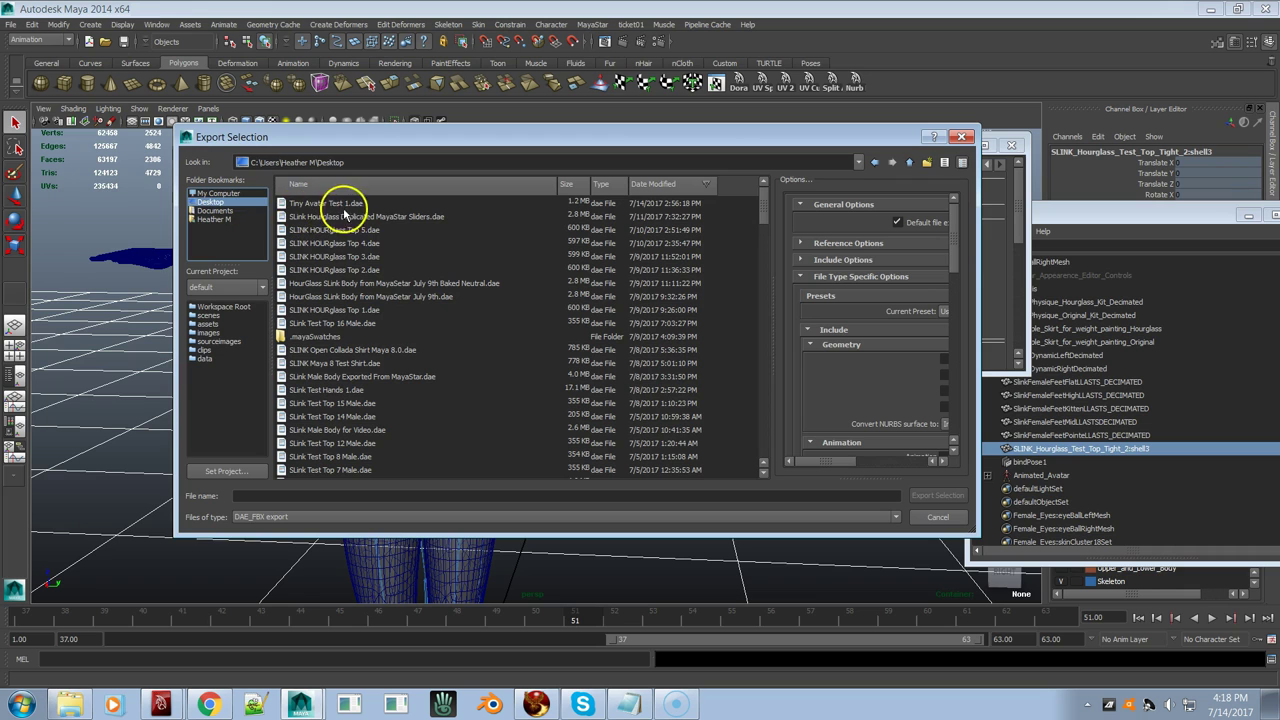
pyautogui.click(310, 204)
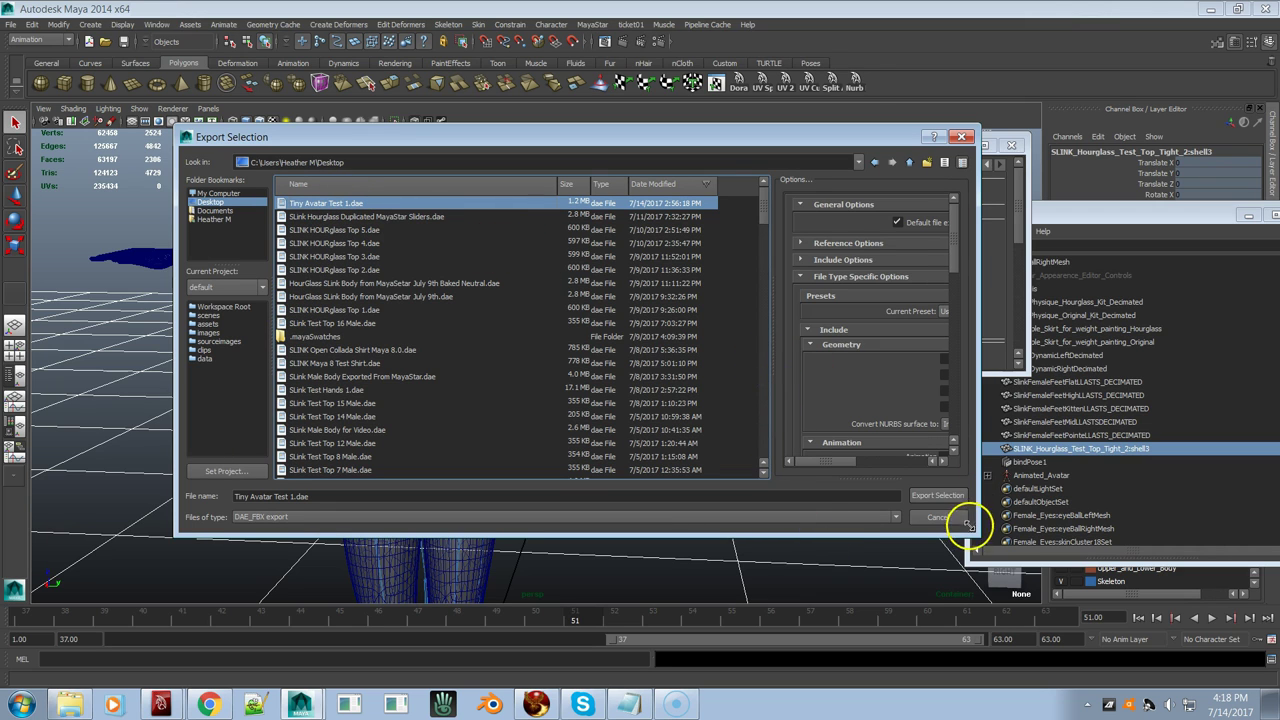
# Step: Enlarge the export dialog, widen its options area, and expand Reference Options and Include Options
pyautogui.moveTo(978, 536); pyautogui.dragTo(1134, 550)
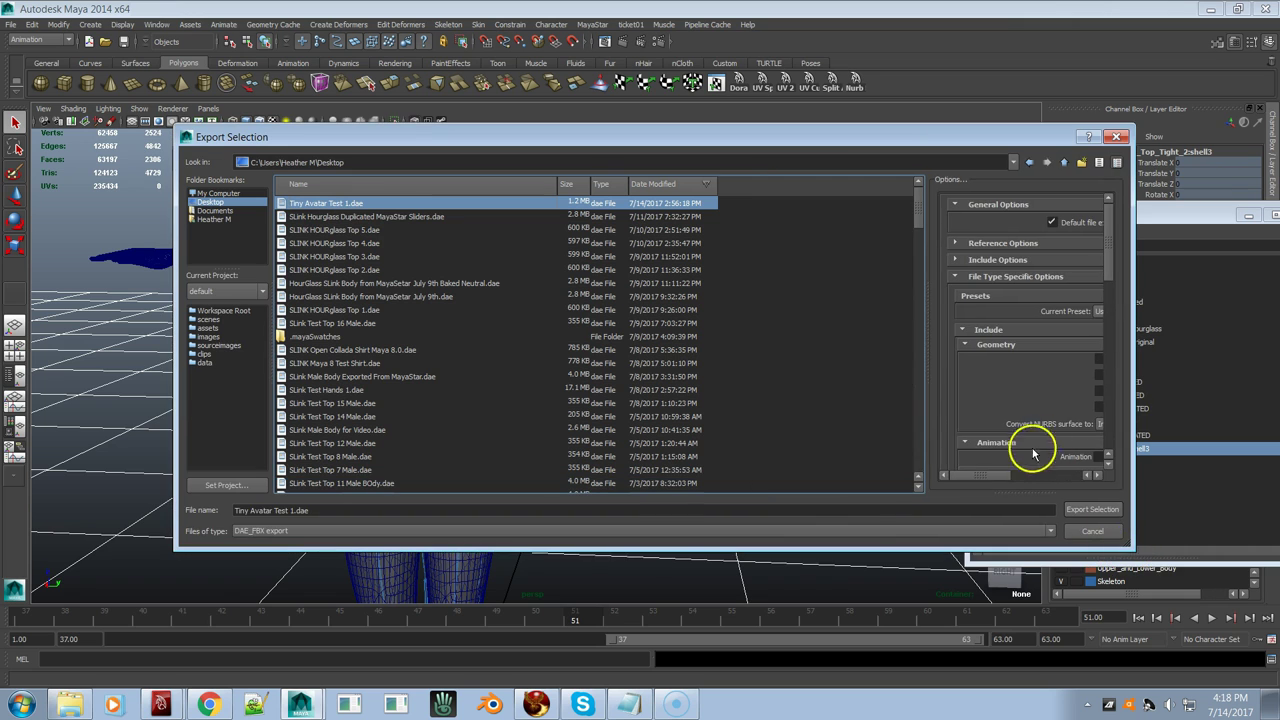
pyautogui.moveTo(923, 320); pyautogui.dragTo(745, 350)
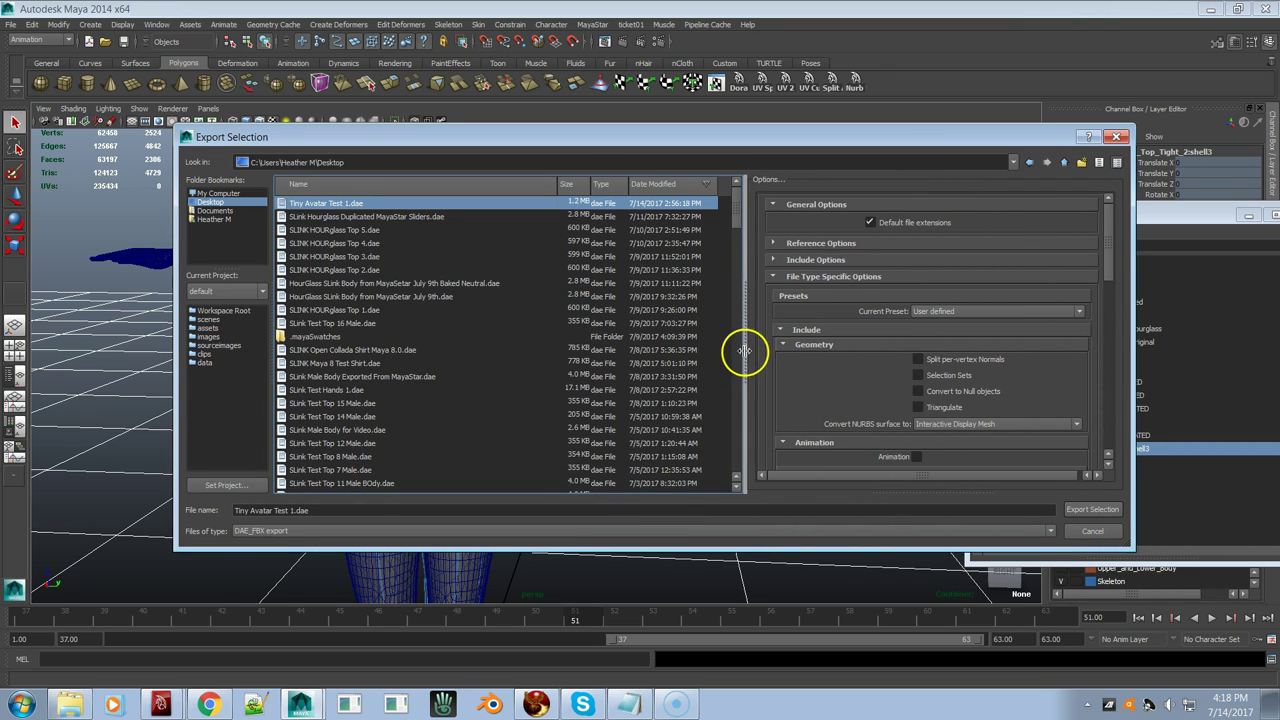
pyautogui.click(773, 244)
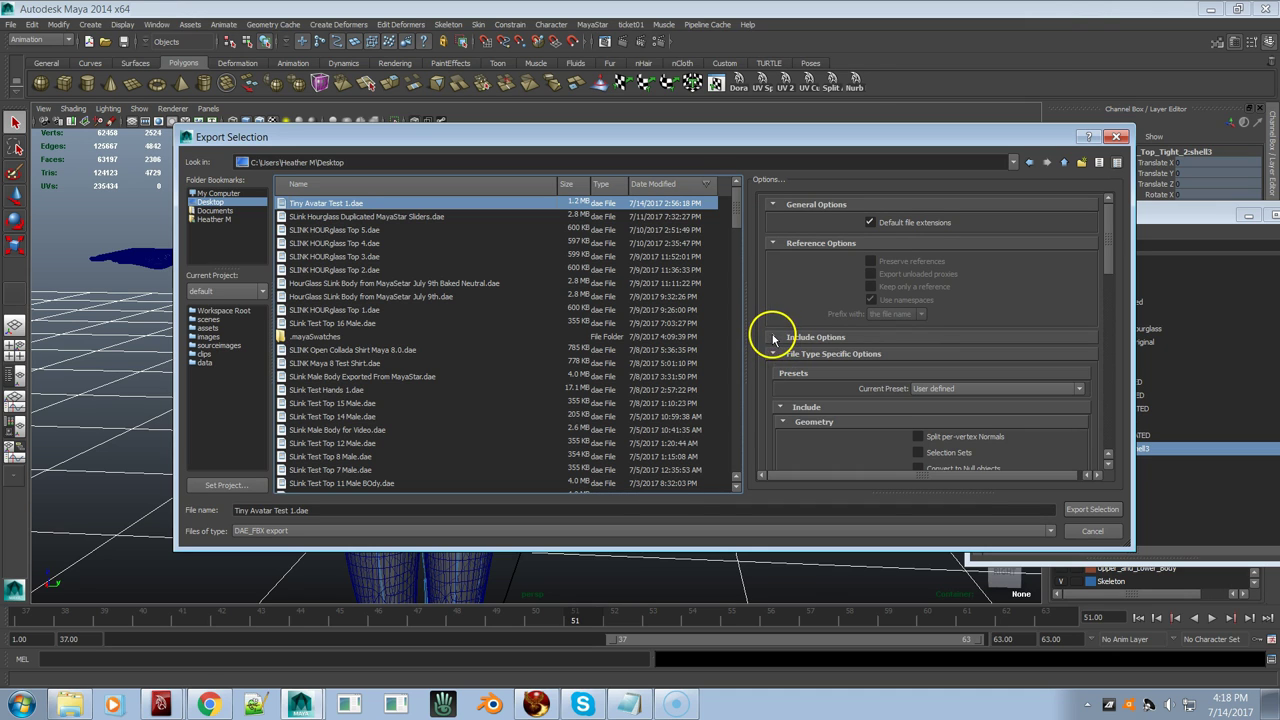
pyautogui.click(773, 337)
# Step: Review the Geometry, Animation, Bake Animation and Deformed Models export options, and turn Animation off
pyautogui.scroll(-1, 868, 398)
pyautogui.scroll(-1, 868, 398)
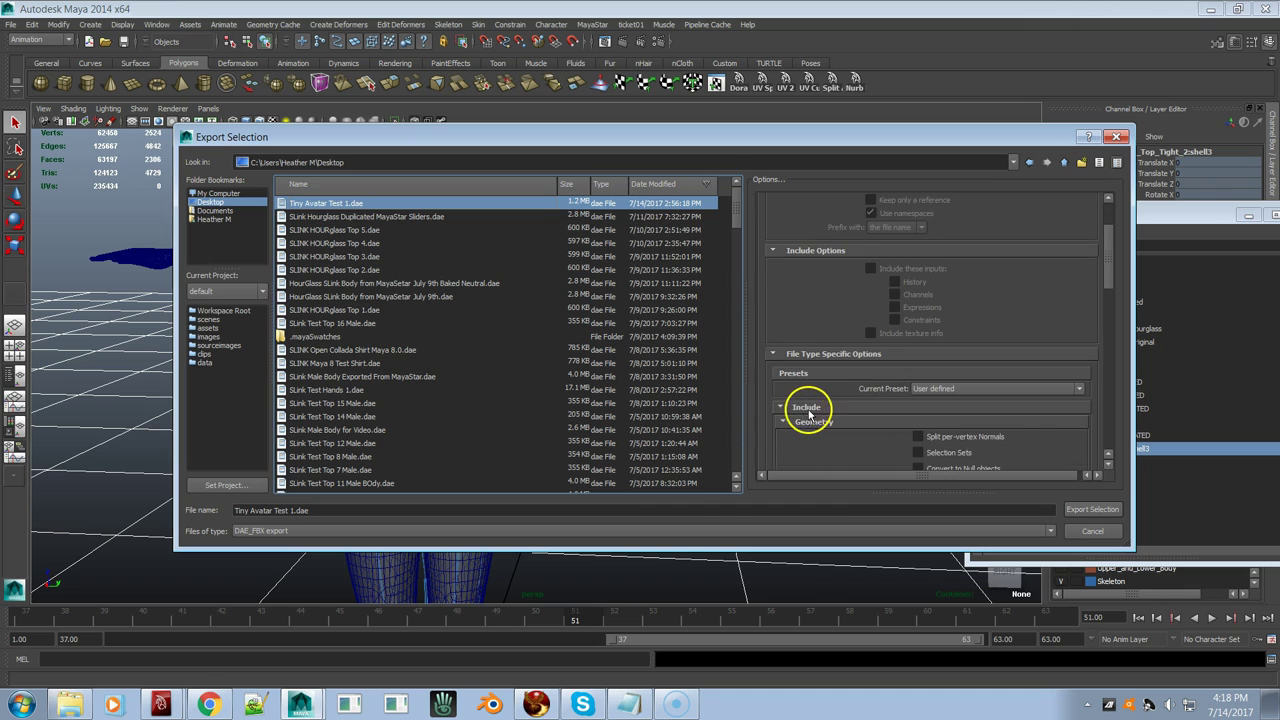
pyautogui.scroll(-2, 809, 408)
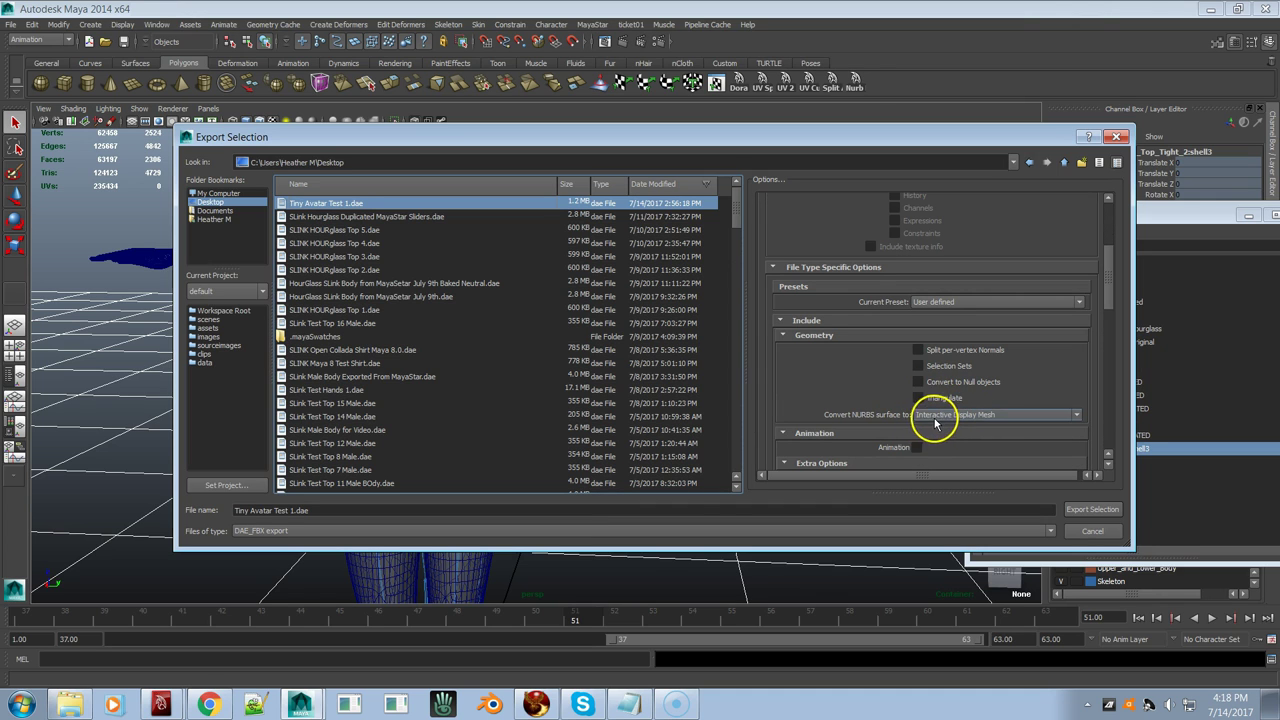
pyautogui.scroll(-1, 857, 383)
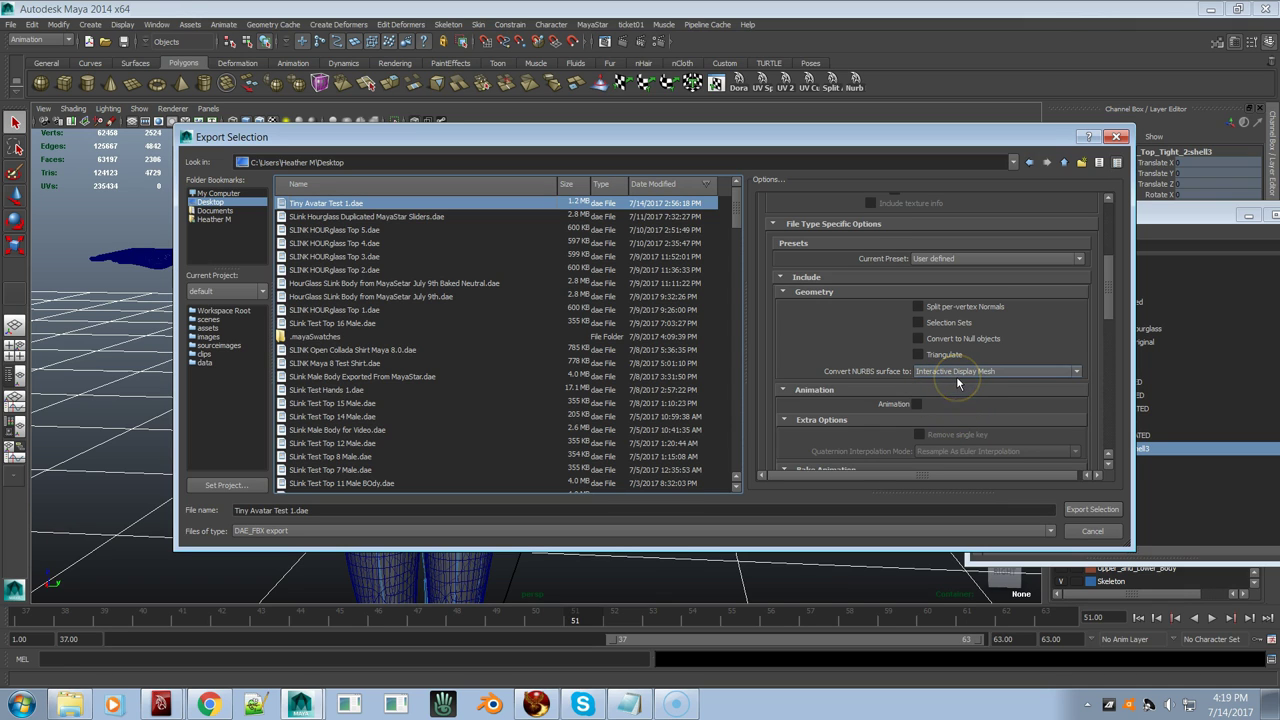
pyautogui.scroll(-1, 845, 360)
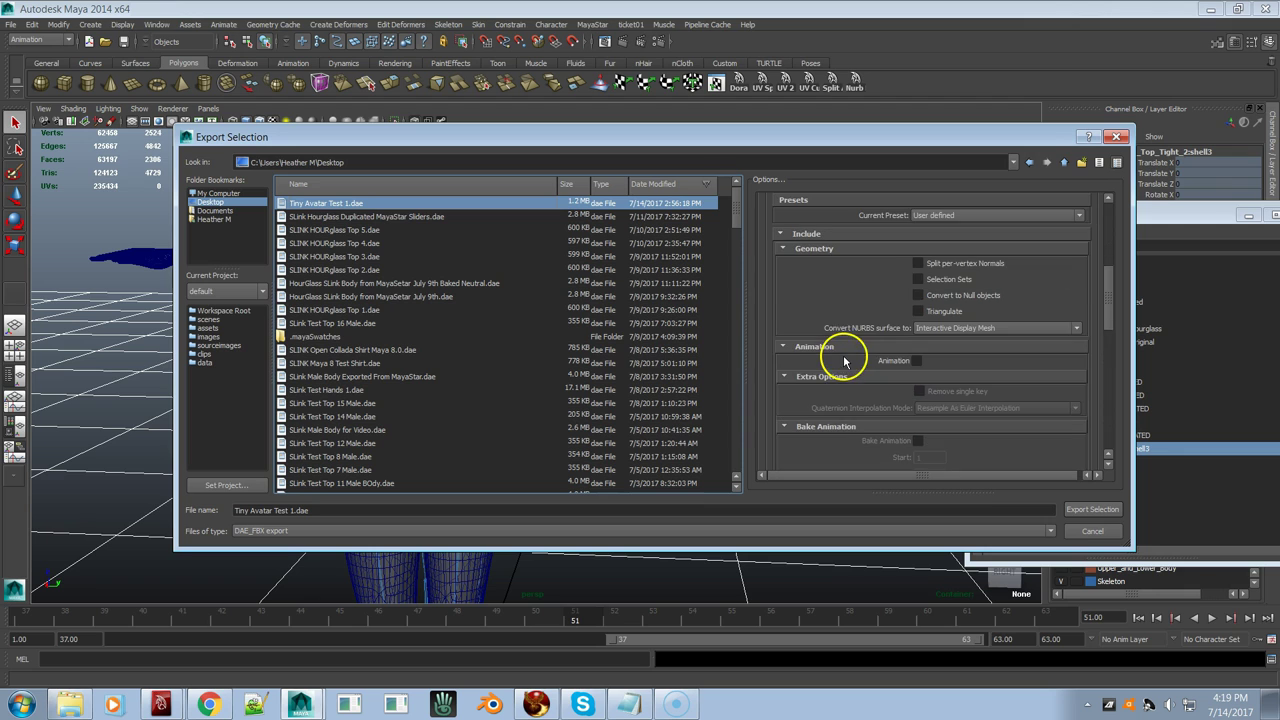
pyautogui.scroll(-1, 824, 352)
pyautogui.scroll(-1, 824, 352)
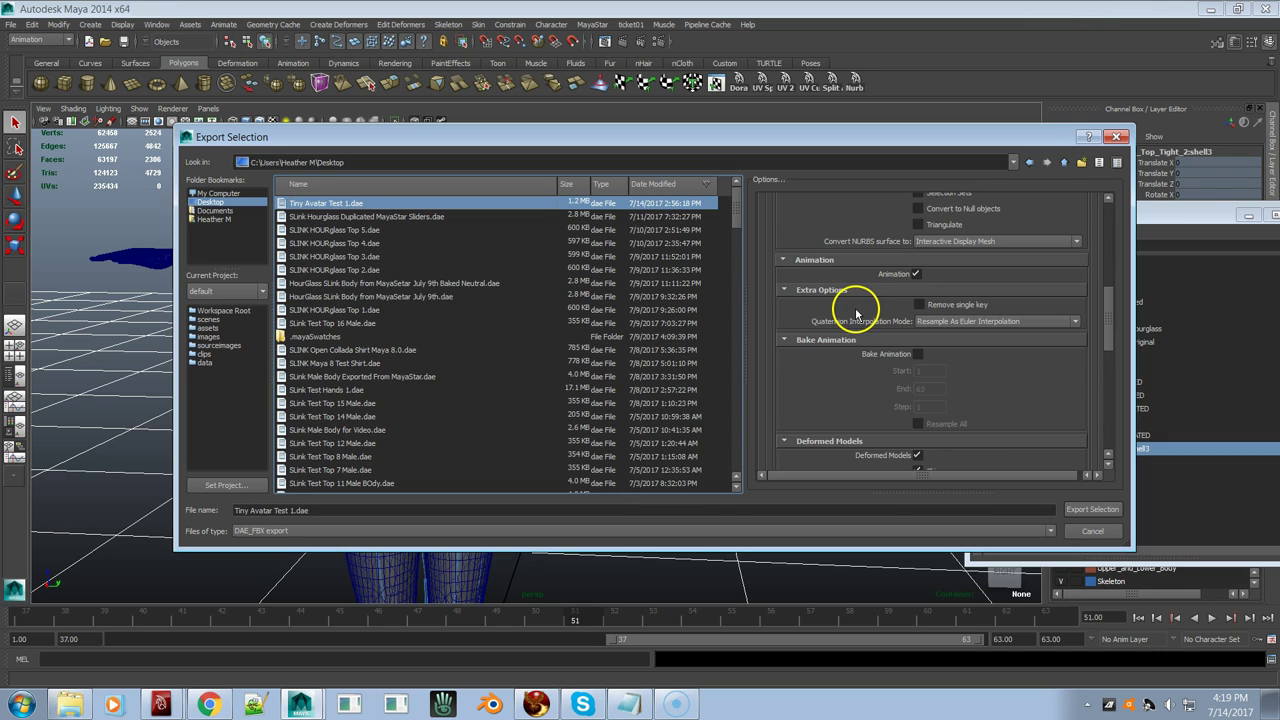
pyautogui.scroll(-2, 857, 312)
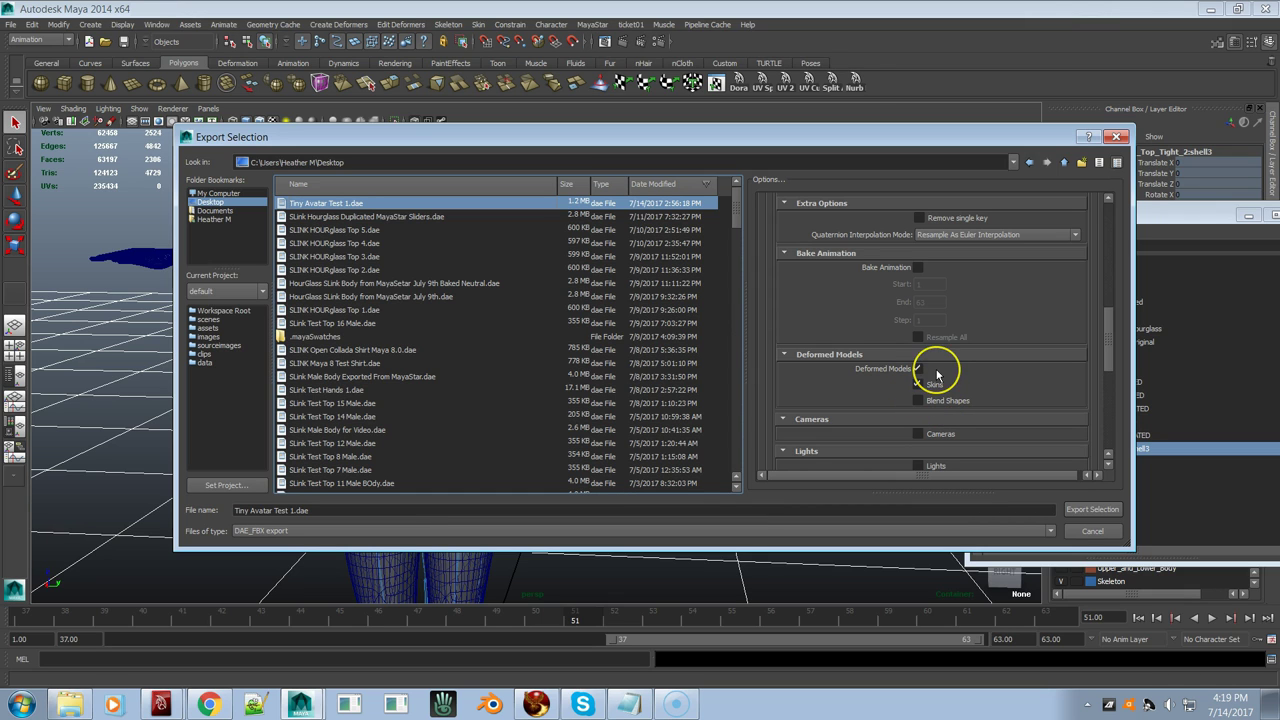
pyautogui.scroll(2, 937, 374)
pyautogui.scroll(-1, 938, 392)
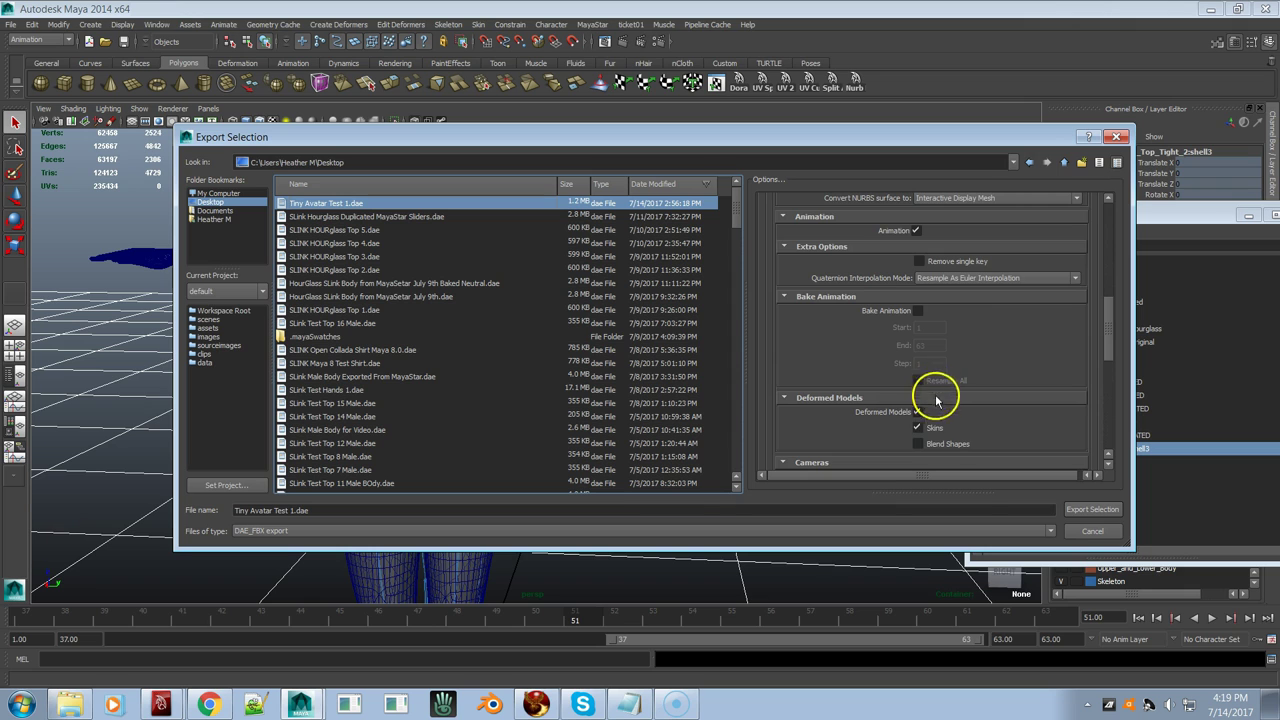
pyautogui.scroll(1, 948, 355)
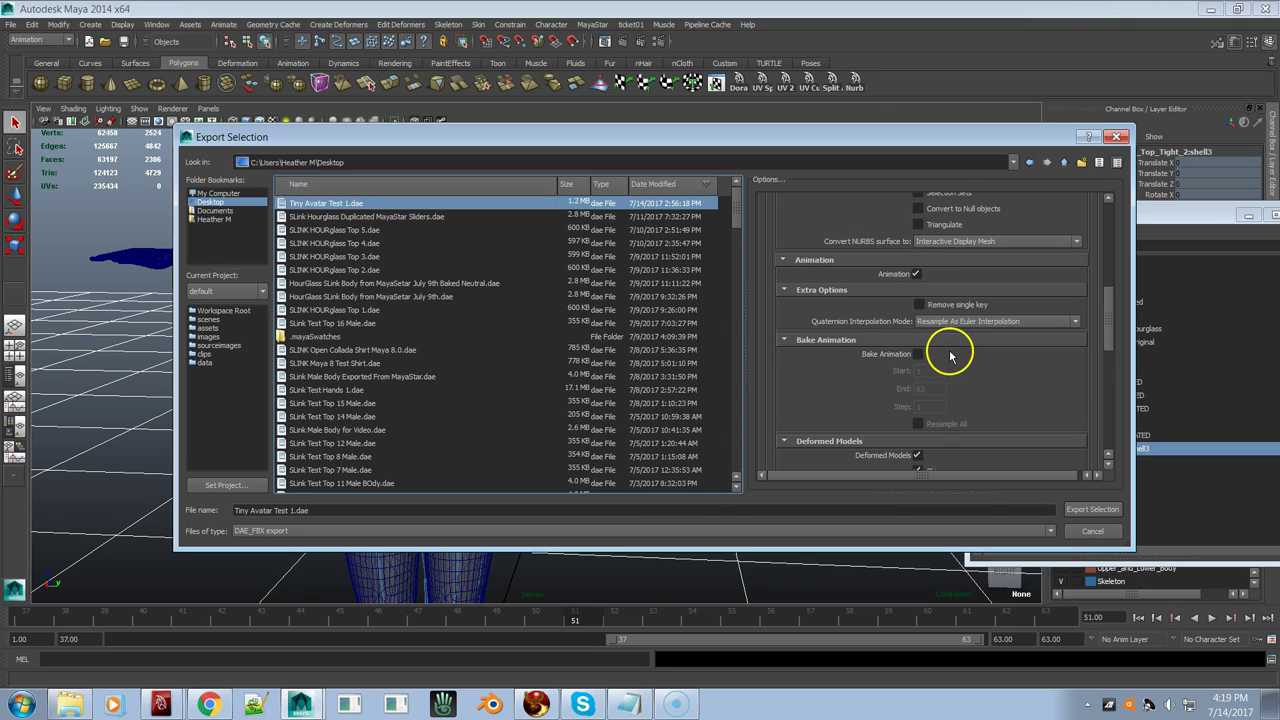
pyautogui.click(917, 274)
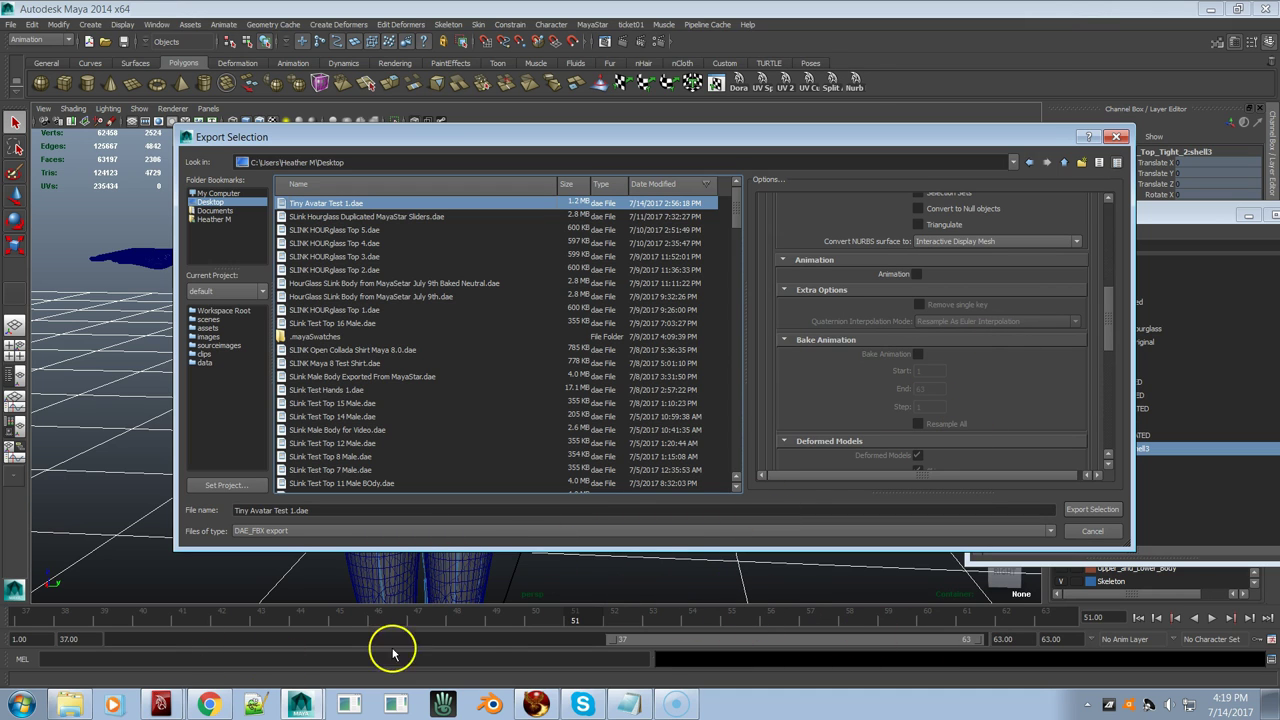
# Step: Check the Cameras, Lights, Connections and Units export options, including the conversion of file units to Meters
pyautogui.scroll(-3, 910, 380)
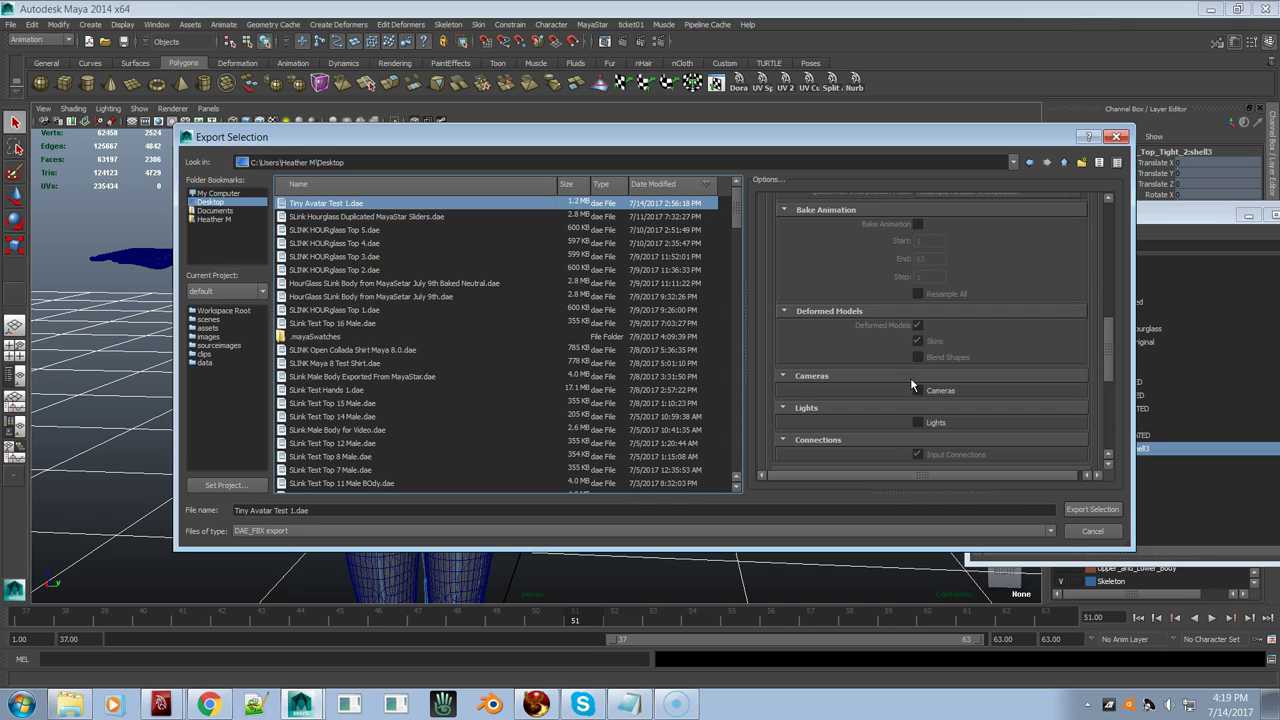
pyautogui.click(930, 392)
pyautogui.scroll(-2, 955, 402)
pyautogui.scroll(-3, 955, 402)
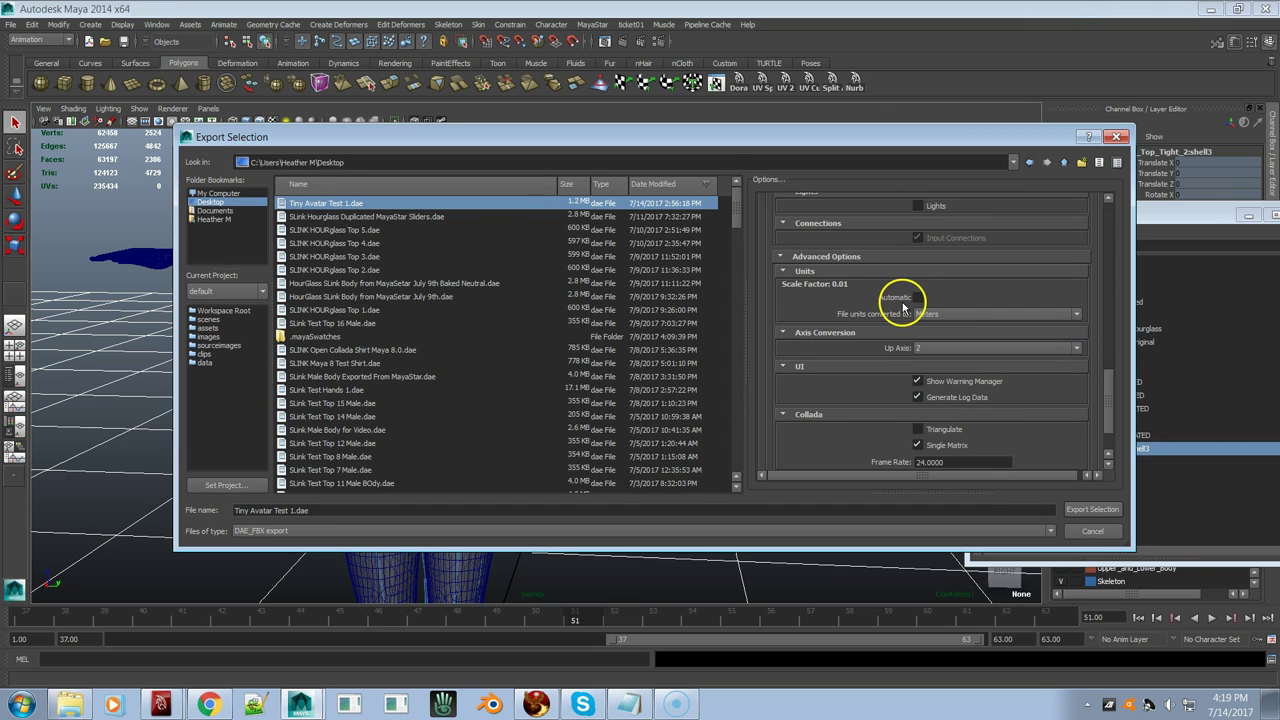
pyautogui.click(918, 298)
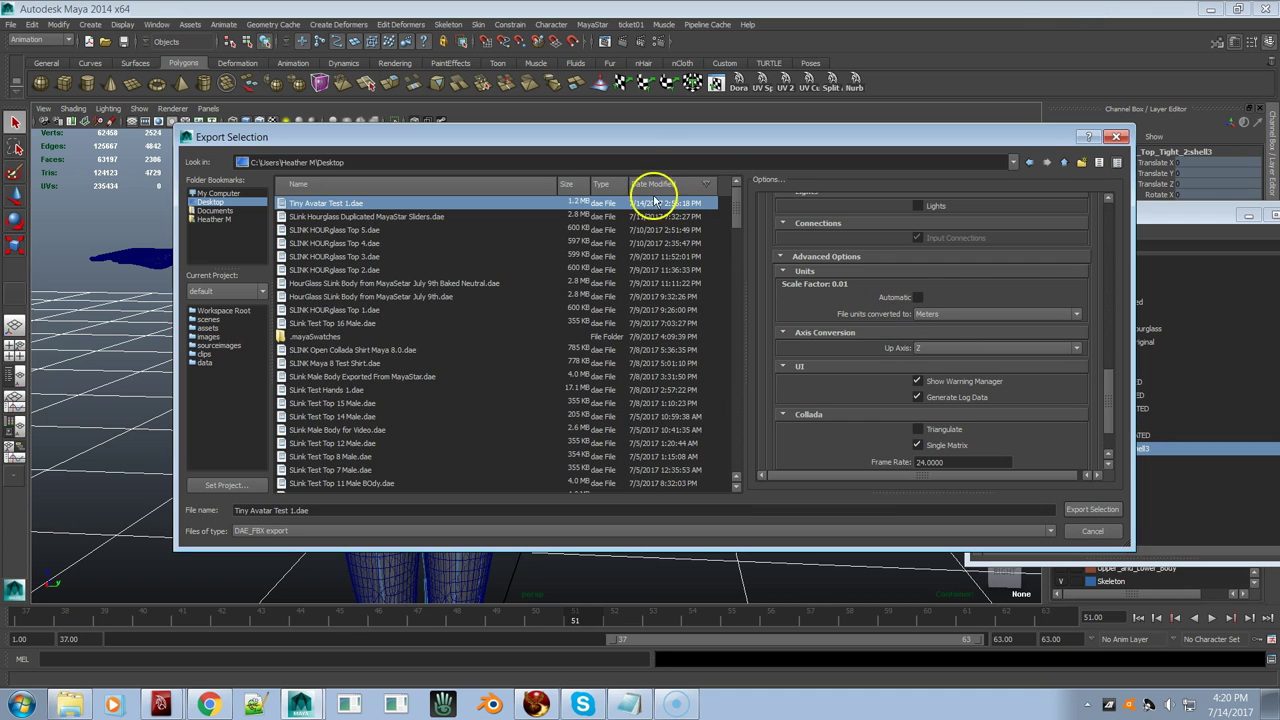
# Step: Move the export dialog aside to view the avatar, bring it back, and check the Up Axis, UI and Collada options
pyautogui.moveTo(634, 136); pyautogui.dragTo(1050, 155)
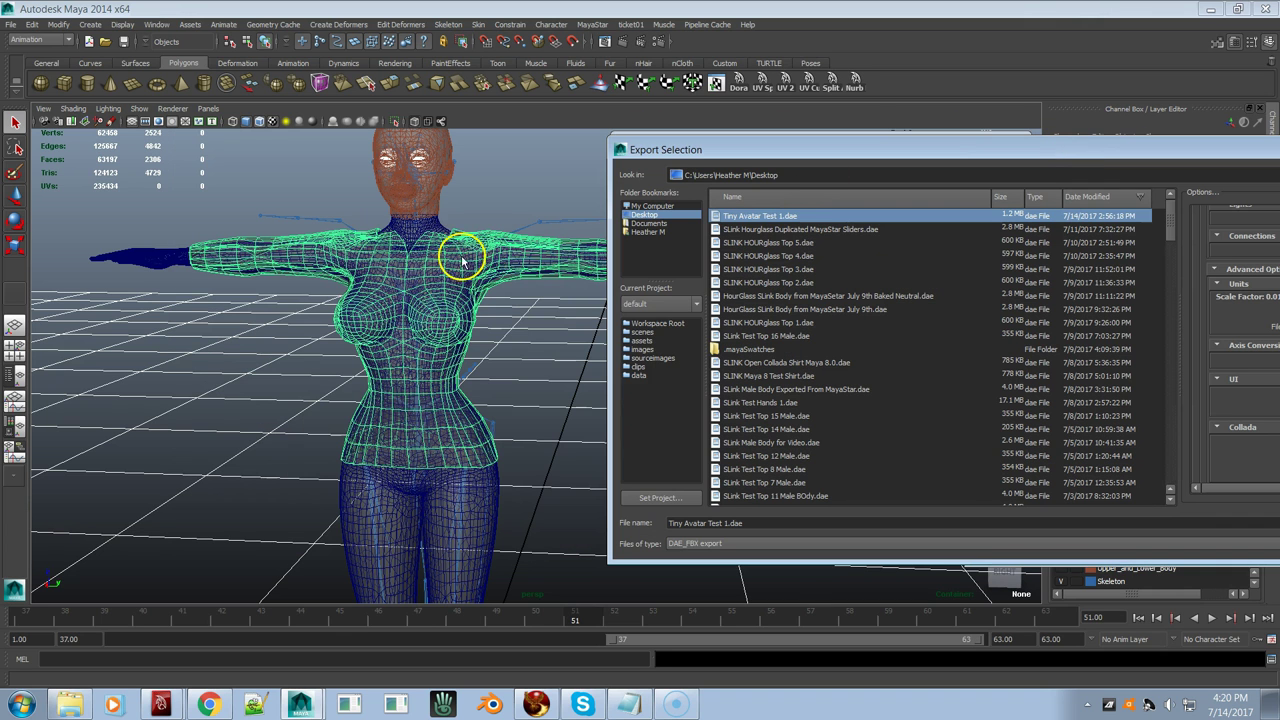
pyautogui.moveTo(786, 145); pyautogui.dragTo(390, 100)
pyautogui.click(801, 338)
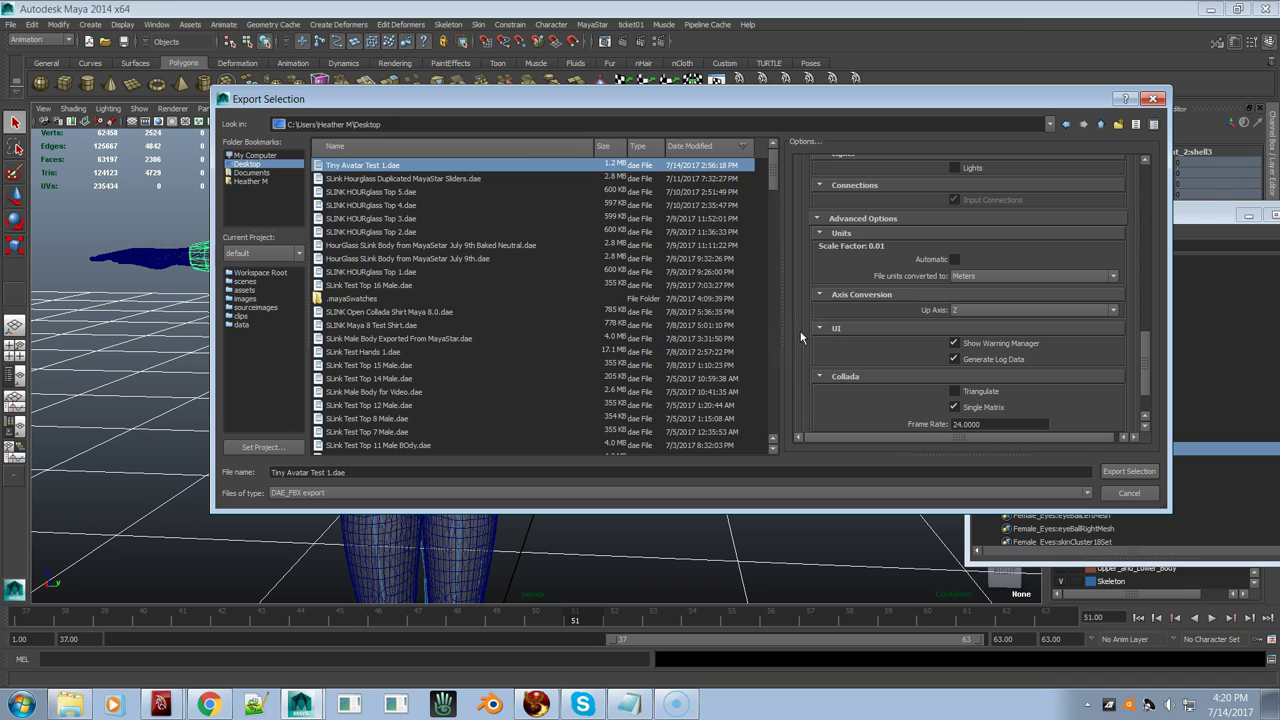
pyautogui.click(828, 336)
pyautogui.scroll(-1, 876, 345)
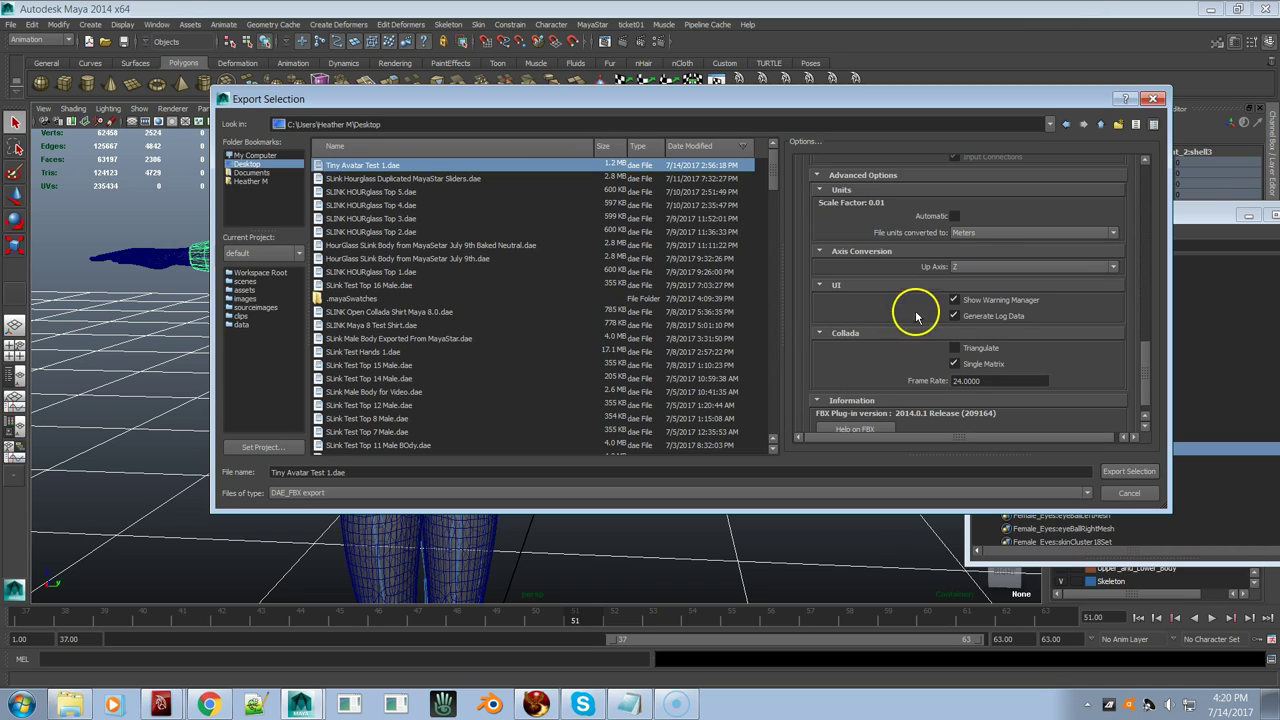
pyautogui.click(960, 267)
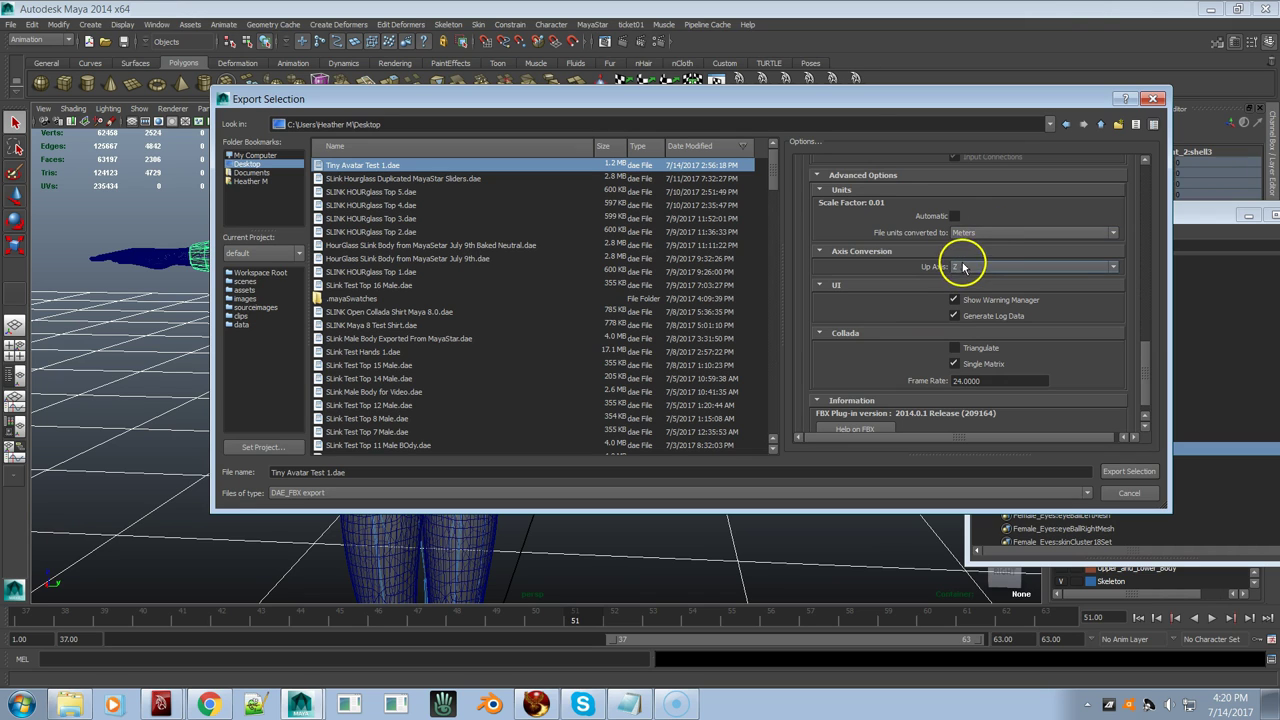
pyautogui.click(990, 248)
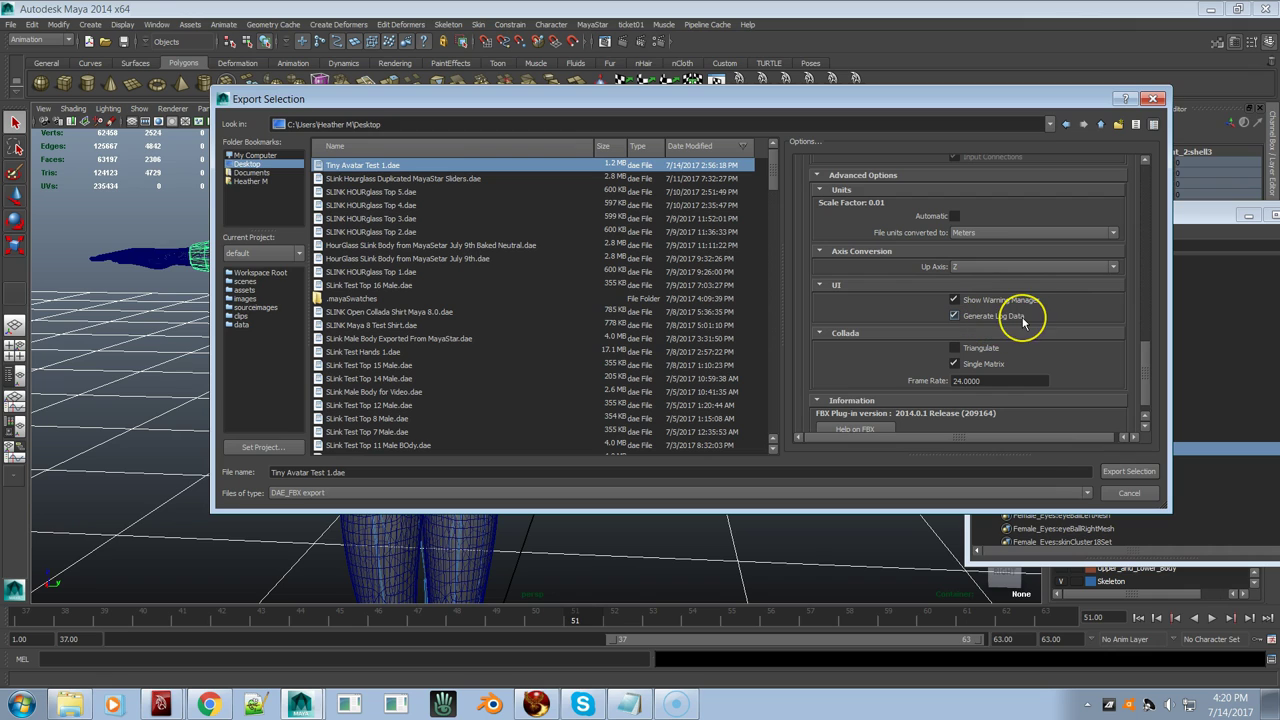
pyautogui.click(975, 348)
pyautogui.scroll(-1, 915, 348)
pyautogui.click(900, 345)
pyautogui.moveTo(900, 345); pyautogui.dragTo(981, 345)
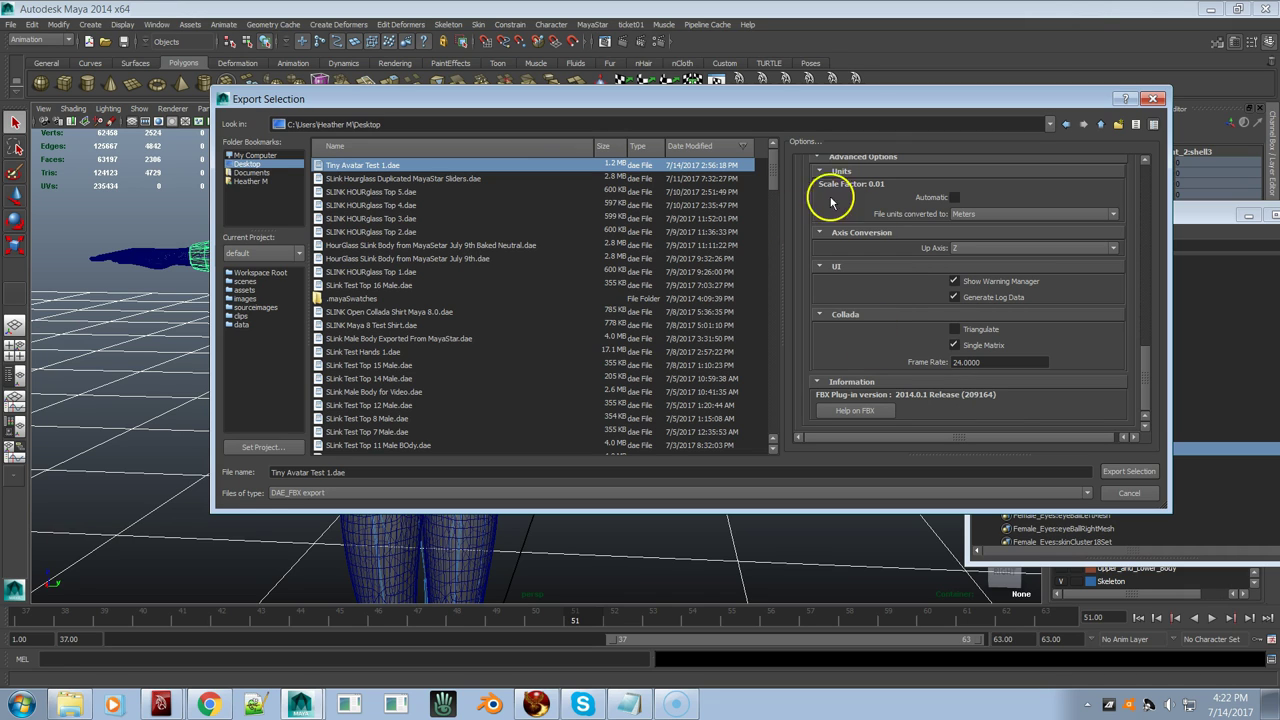
# Step: Look through the whole list of export options once more and cancel the export
pyautogui.scroll(10, 943, 297)
pyautogui.scroll(5, 943, 297)
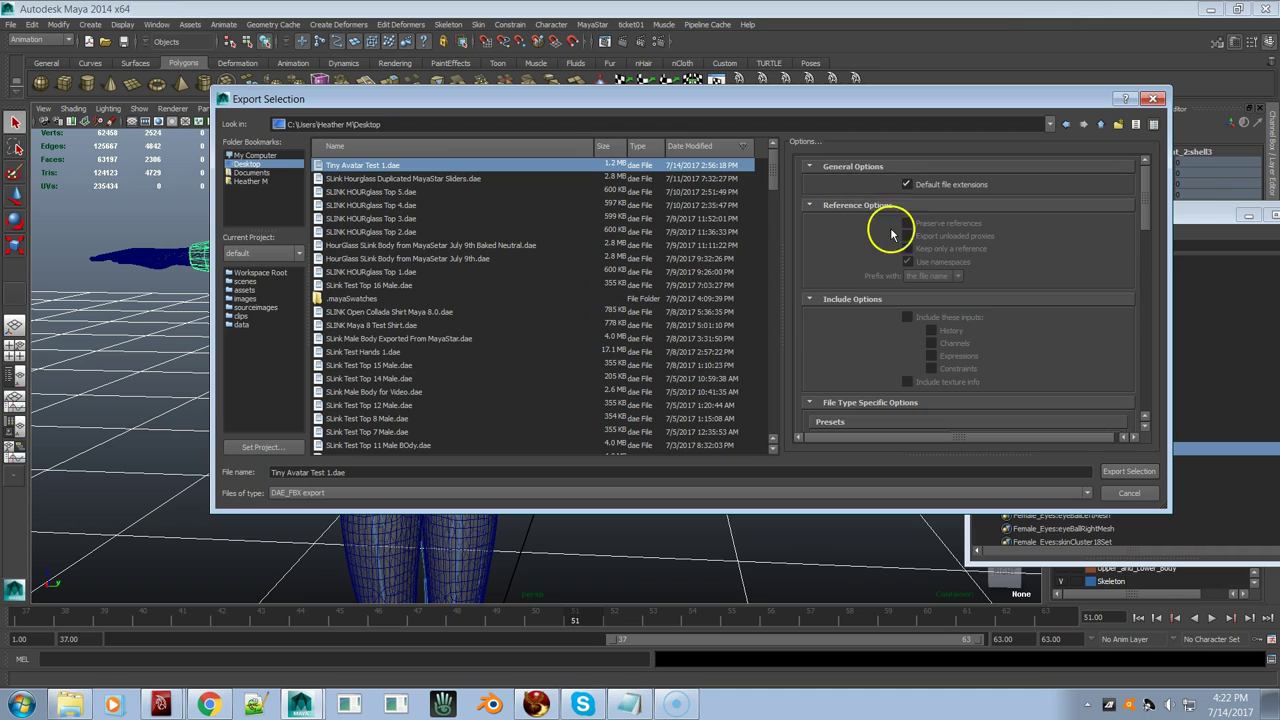
pyautogui.scroll(-10, 894, 243)
pyautogui.scroll(10, 887, 261)
pyautogui.click(1147, 494)
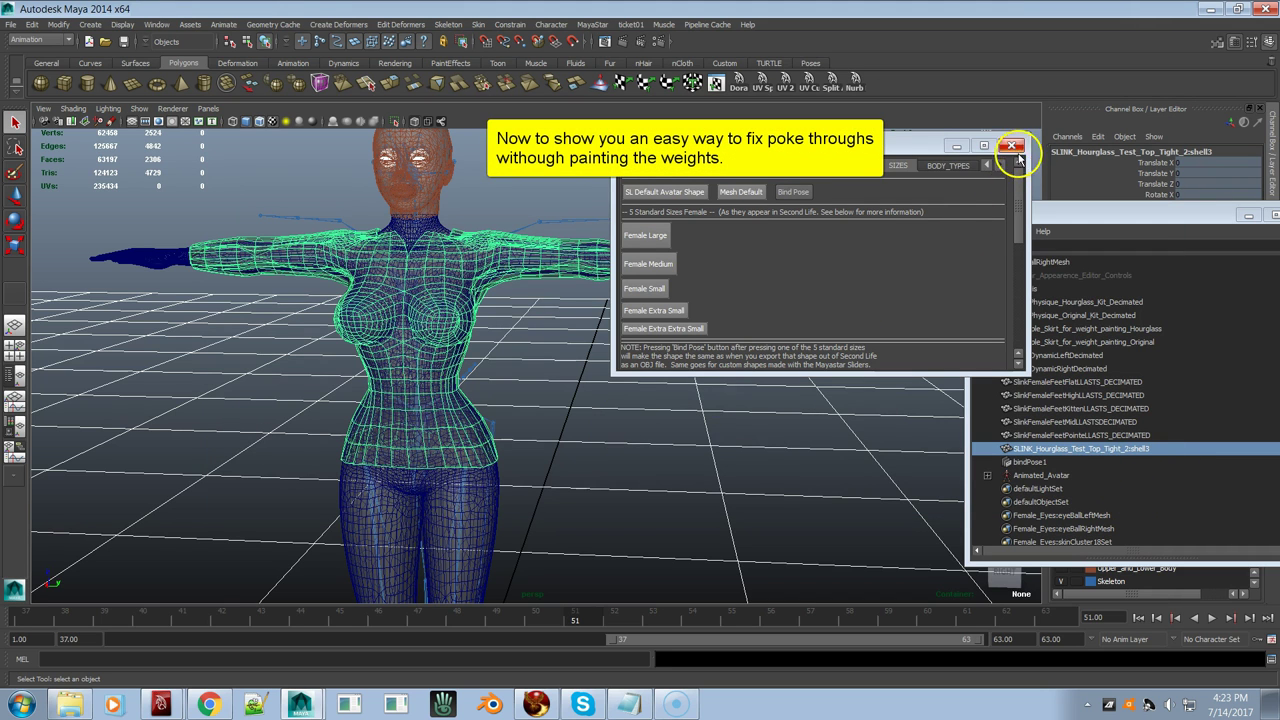
# Step: Close the avatar sizes window and inspect the top around the back, hips and chest
pyautogui.click(1013, 146)
pyautogui.keyDown('alt'); pyautogui.moveTo(695, 349); pyautogui.dragTo(449, 354); pyautogui.keyUp('alt')
pyautogui.keyDown('alt'); pyautogui.moveTo(449, 354); pyautogui.dragTo(703, 234, button='right'); pyautogui.keyUp('alt')
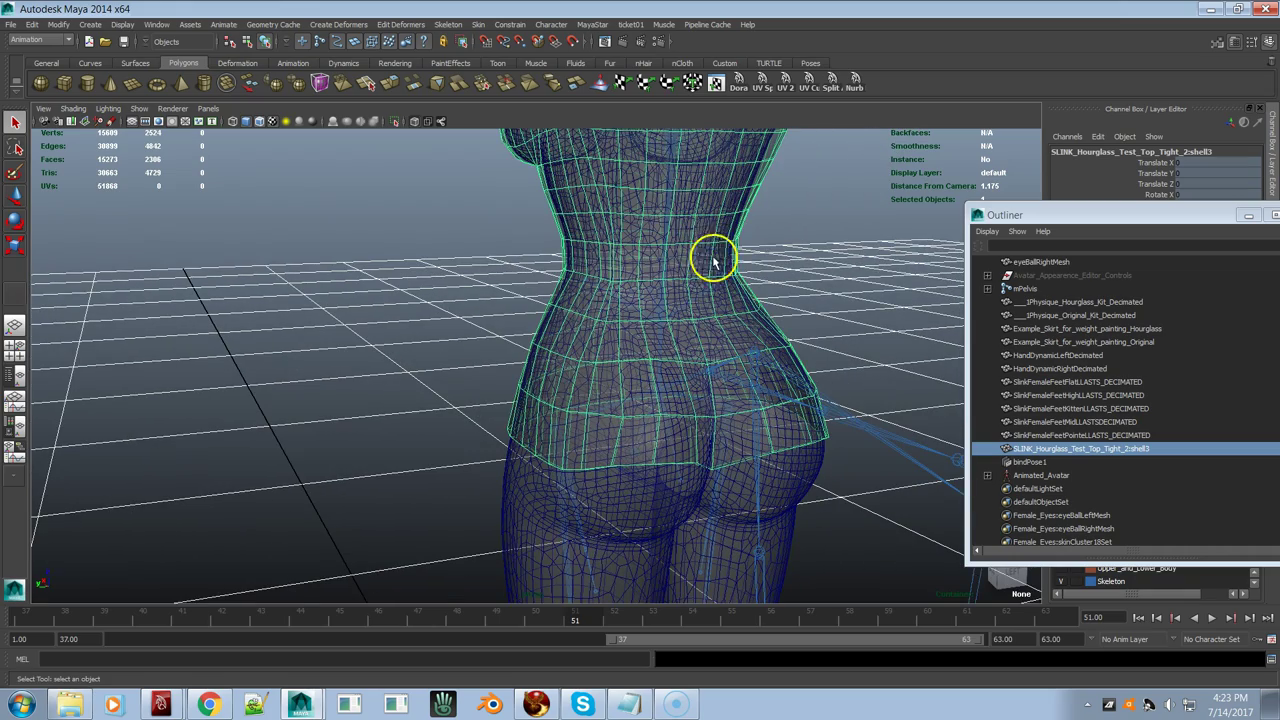
pyautogui.keyDown('alt'); pyautogui.moveTo(694, 254); pyautogui.dragTo(826, 271); pyautogui.keyUp('alt')
pyautogui.keyDown('alt'); pyautogui.moveTo(826, 271); pyautogui.dragTo(657, 376, button='right'); pyautogui.keyUp('alt')
pyautogui.keyDown('alt'); pyautogui.moveTo(657, 376); pyautogui.dragTo(843, 540); pyautogui.keyUp('alt')
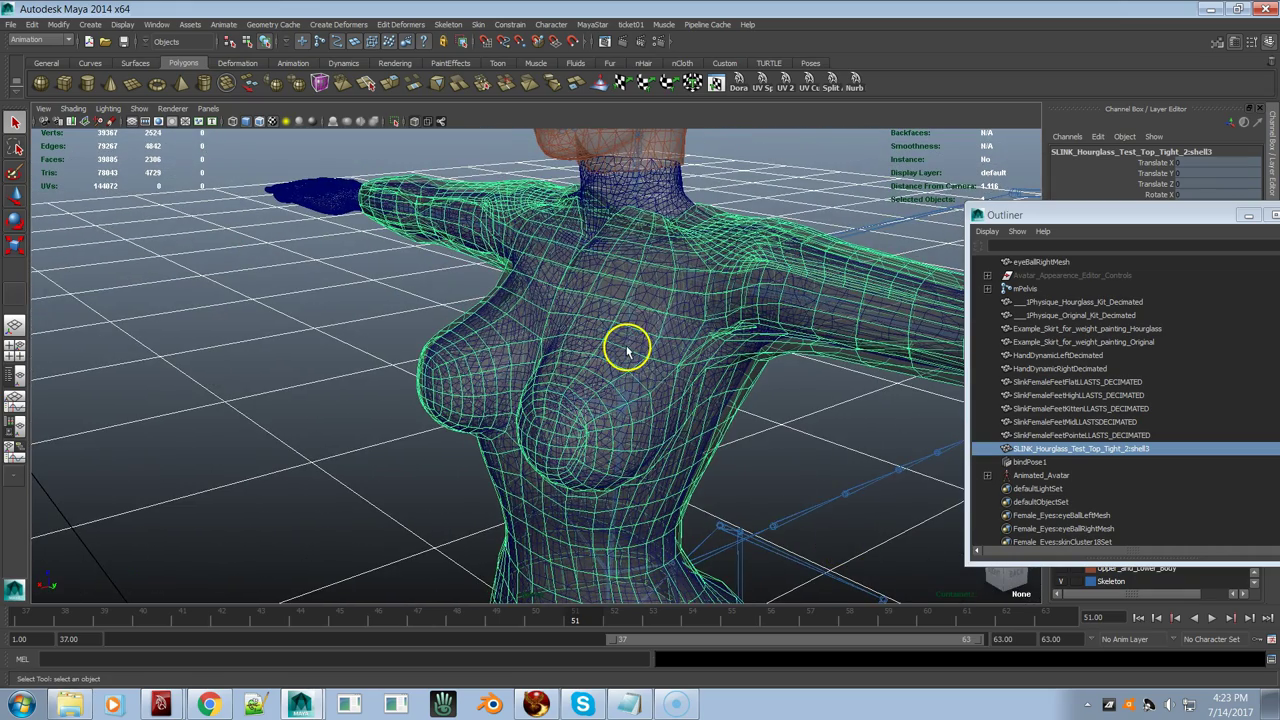
# Step: Turn off X-Ray shading and keep Wireframe on Shaded enabled to show the body poking through at the neckline
pyautogui.click(72, 108)
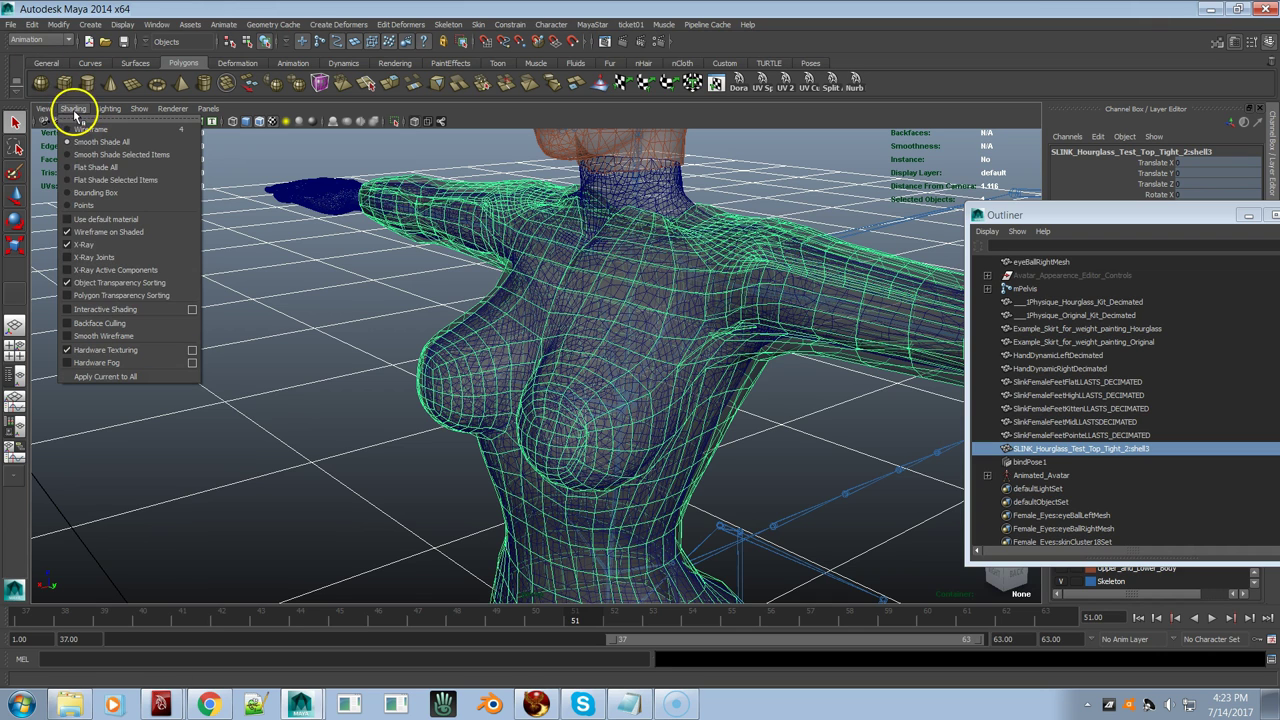
pyautogui.click(97, 235)
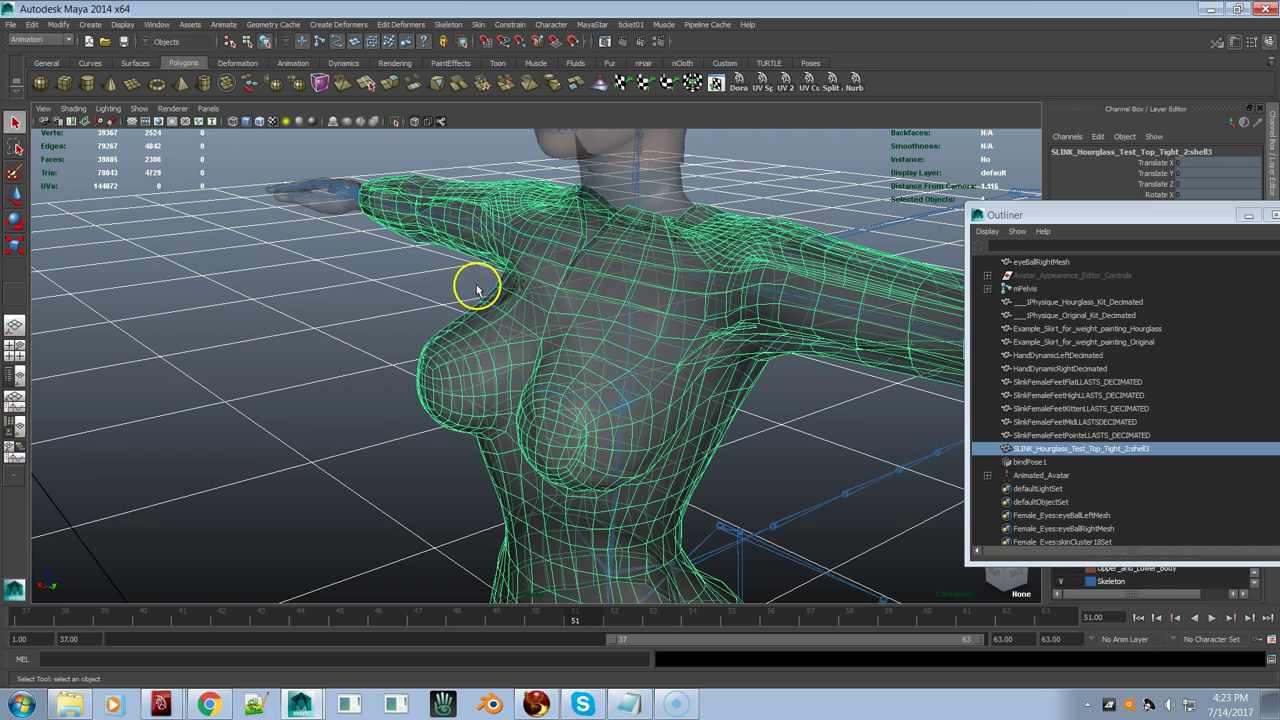
pyautogui.keyDown('alt'); pyautogui.moveTo(492, 295); pyautogui.dragTo(508, 294); pyautogui.keyUp('alt')
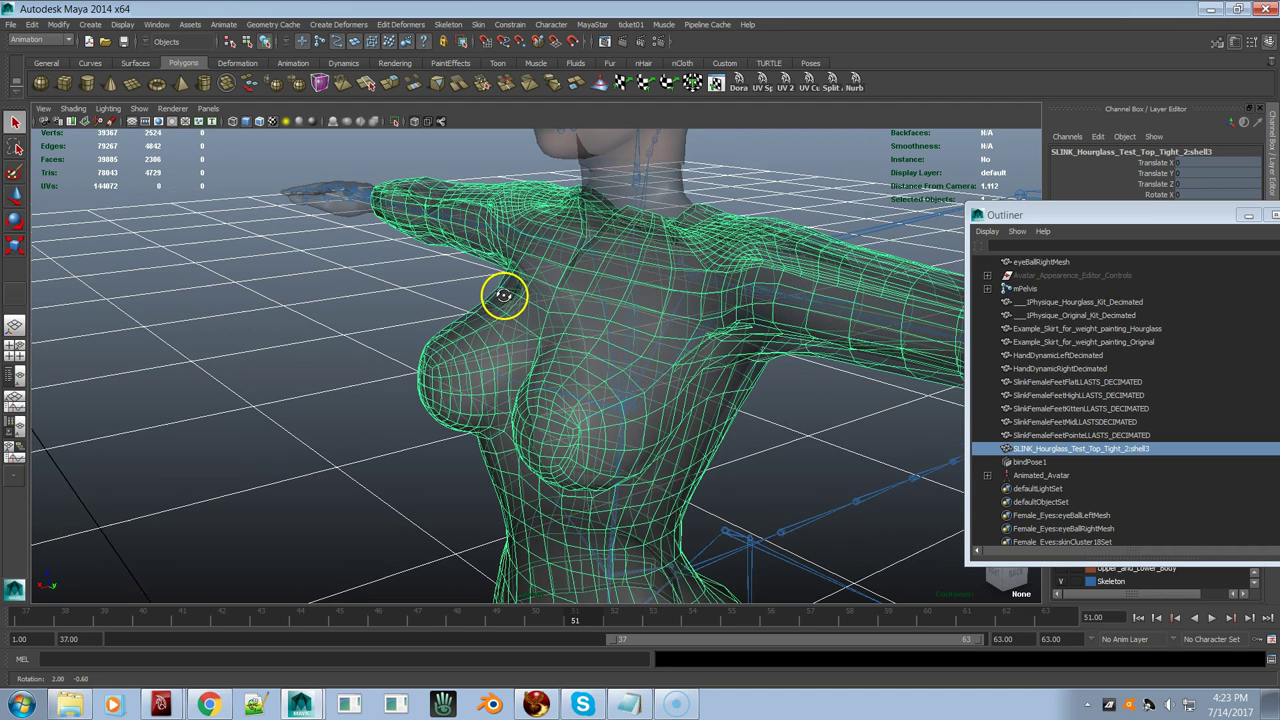
pyautogui.click(72, 108)
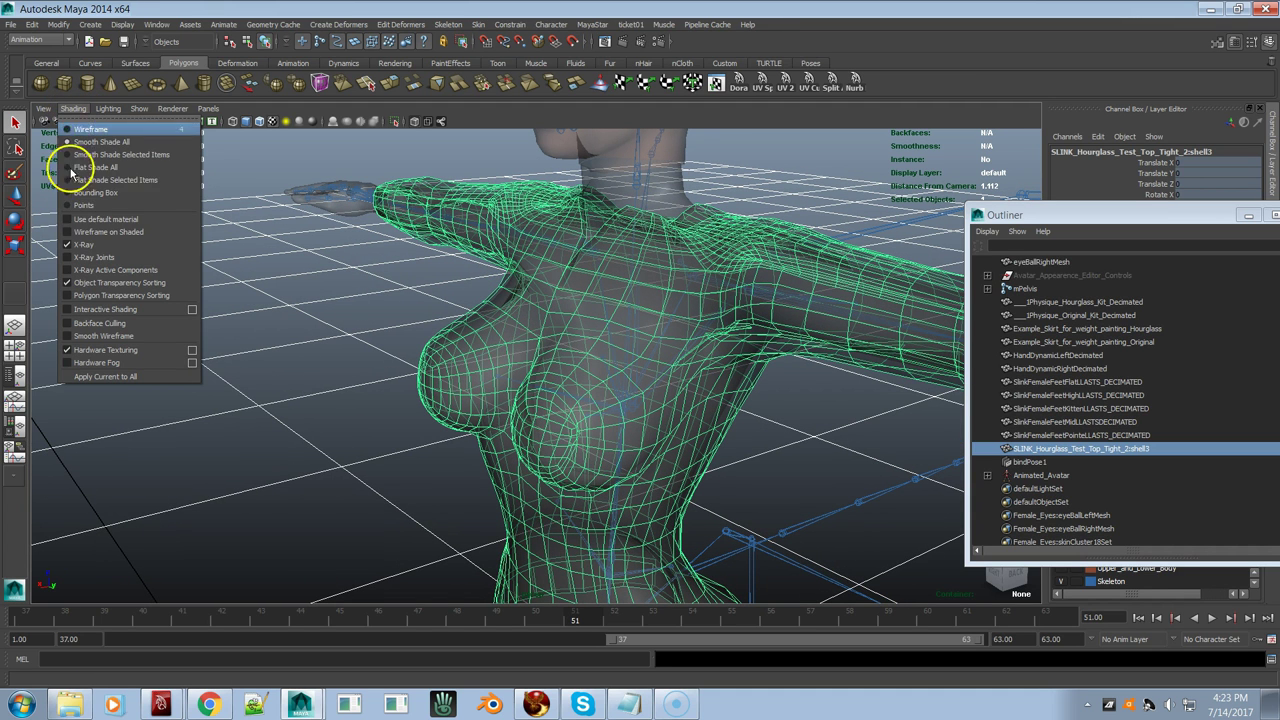
pyautogui.click(80, 244)
pyautogui.moveTo(390, 245)
pyautogui.keyDown('alt'); pyautogui.mouseDown(button='right')
pyautogui.moveTo(617, 214)
pyautogui.moveTo(606, 240)
pyautogui.mouseUp(button='right'); pyautogui.keyUp('alt')
pyautogui.click(66, 109)
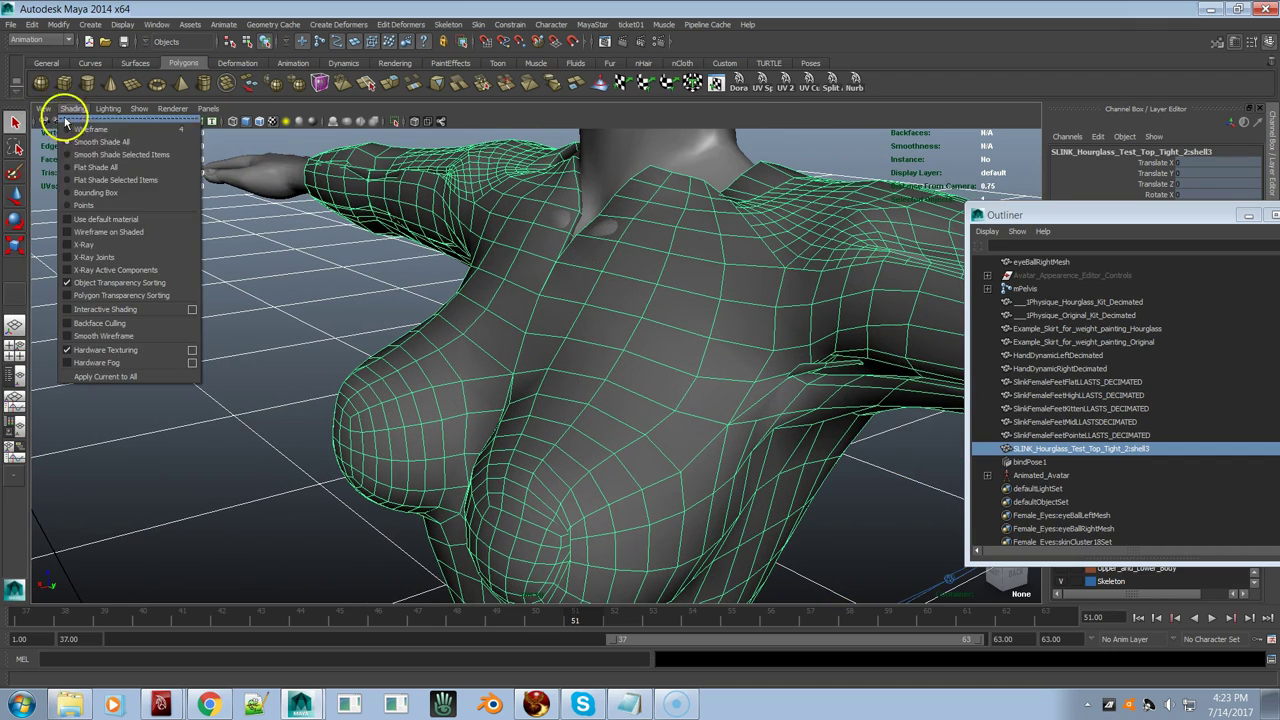
pyautogui.click(136, 236)
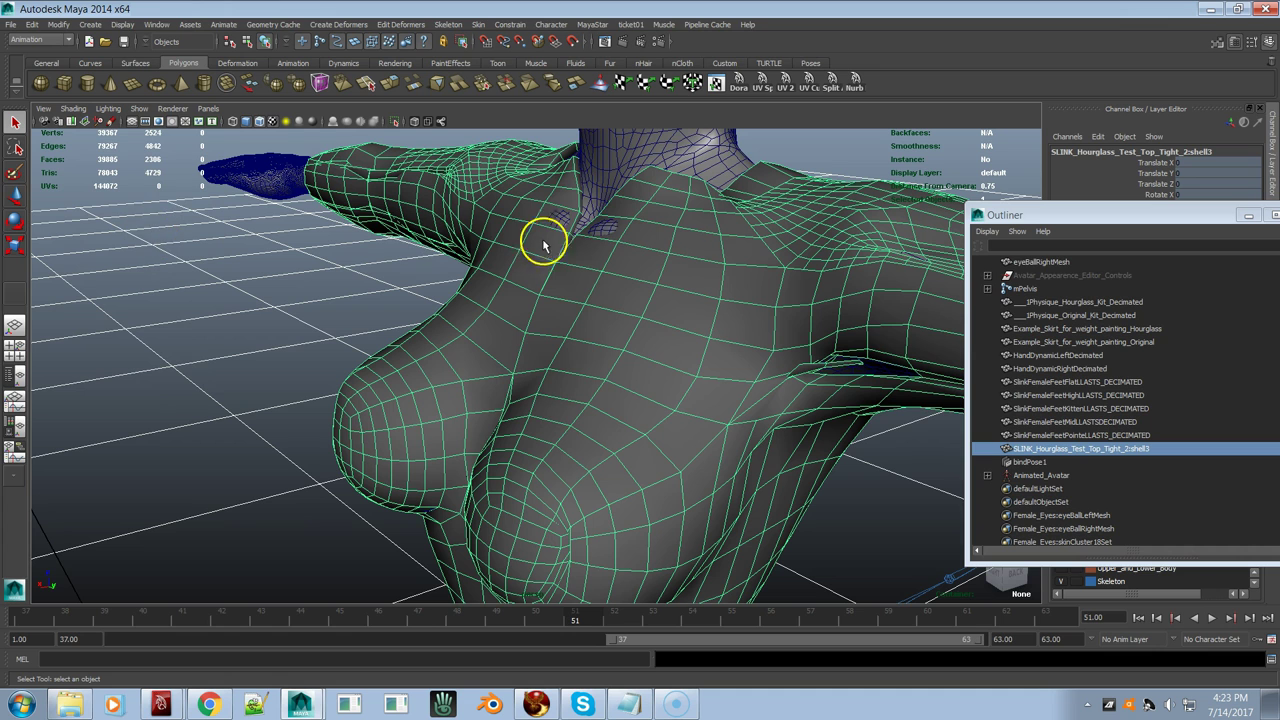
# Step: Select the two top vertices beside the neckline notch and move them outward over the collarbone poke-throughs
pyautogui.moveTo(631, 235); pyautogui.dragTo(598, 231, button='right')
pyautogui.keyDown('alt'); pyautogui.moveTo(605, 230); pyautogui.dragTo(634, 214, button='right'); pyautogui.keyUp('alt')
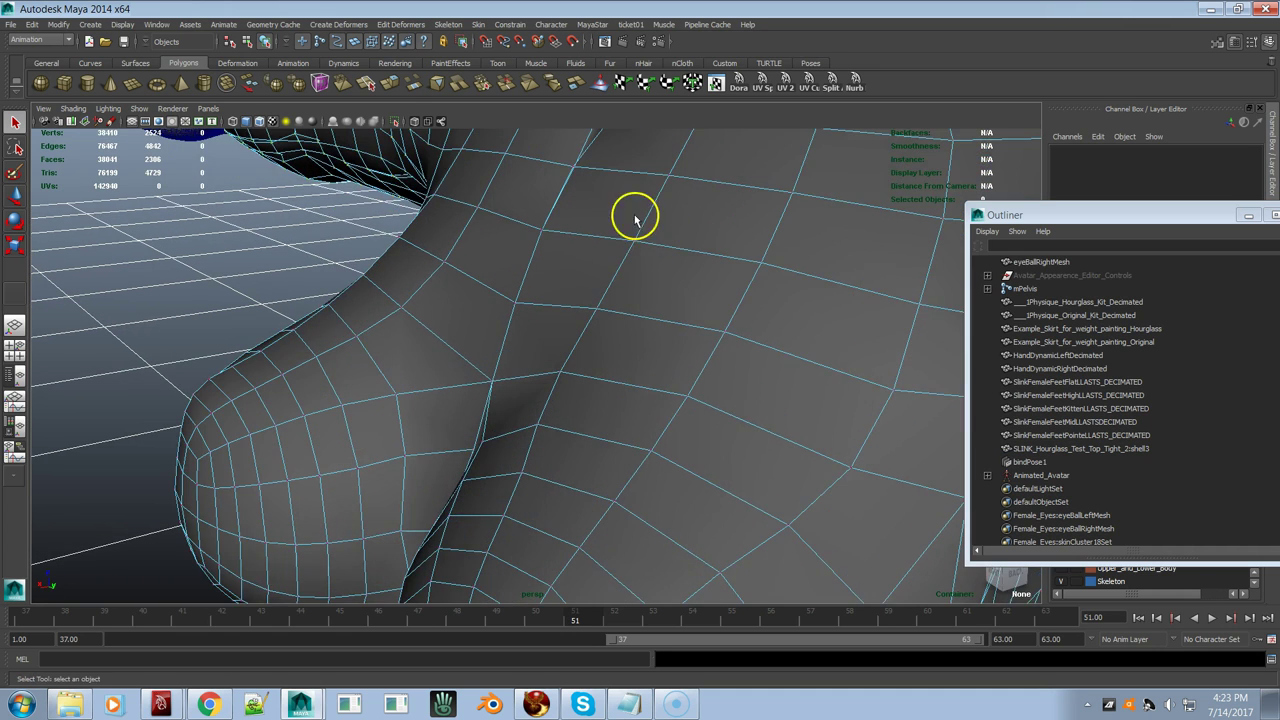
pyautogui.keyDown('alt'); pyautogui.moveTo(634, 214); pyautogui.dragTo(617, 283); pyautogui.keyUp('alt')
pyautogui.click(594, 278)
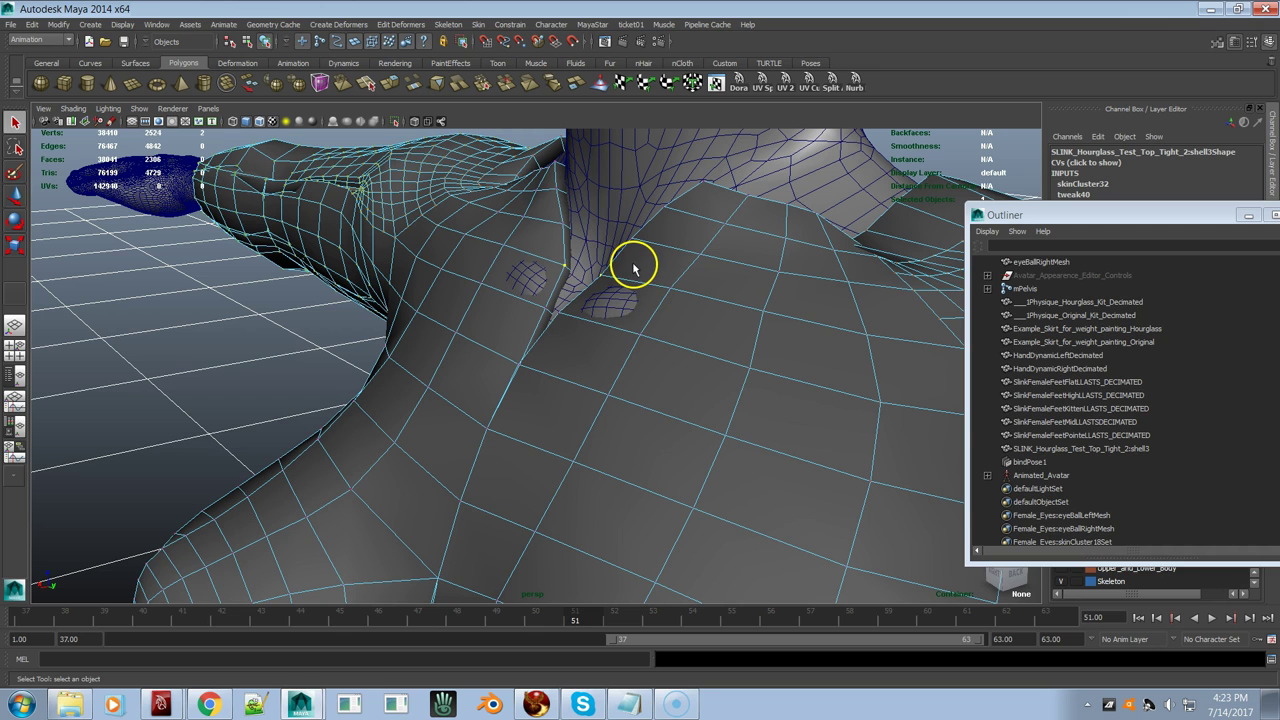
pyautogui.press('w')
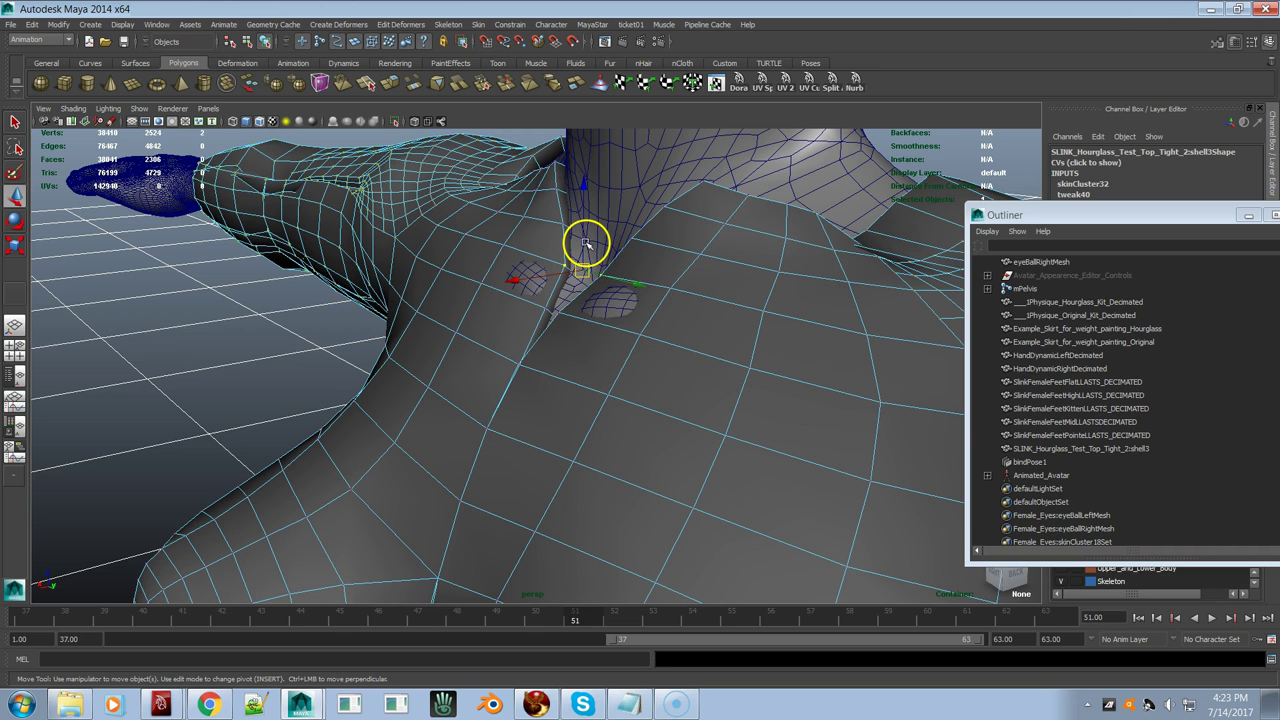
pyautogui.moveTo(586, 237); pyautogui.dragTo(584, 240)
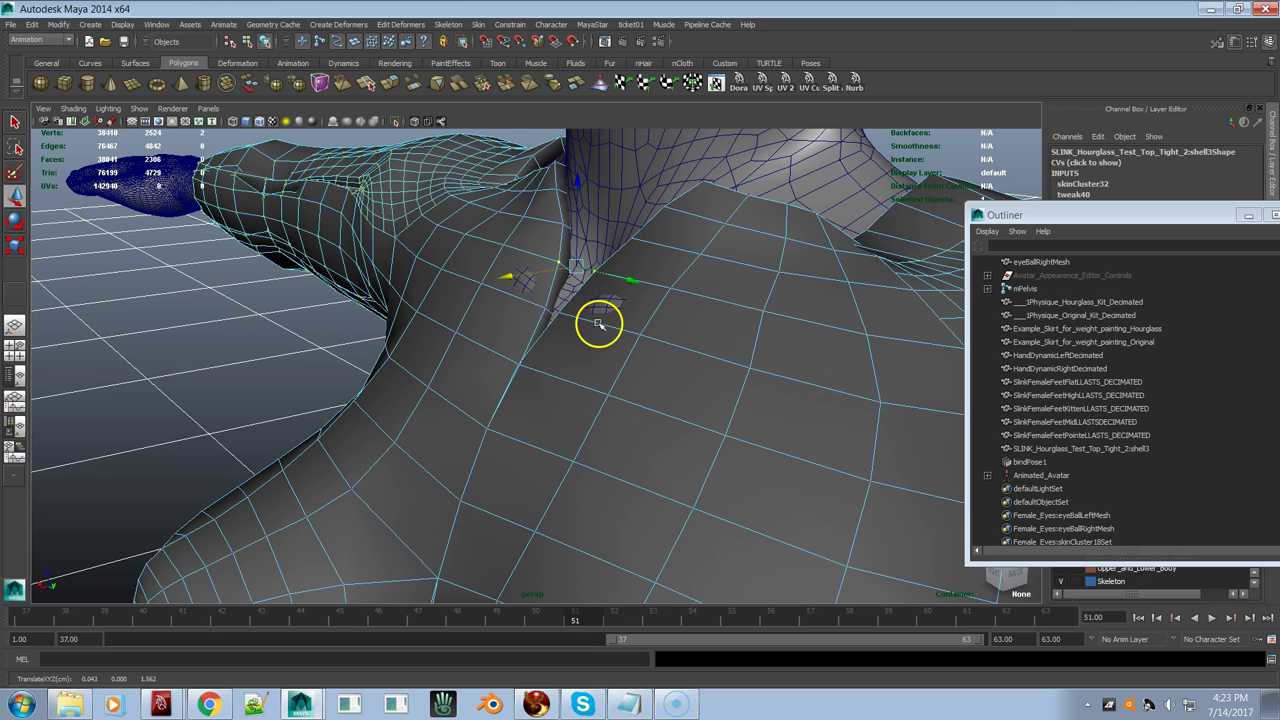
# Step: Move the top's vertex at the base of the neckline notch outward to cover the collarbone poke-throughs
pyautogui.click(553, 311)
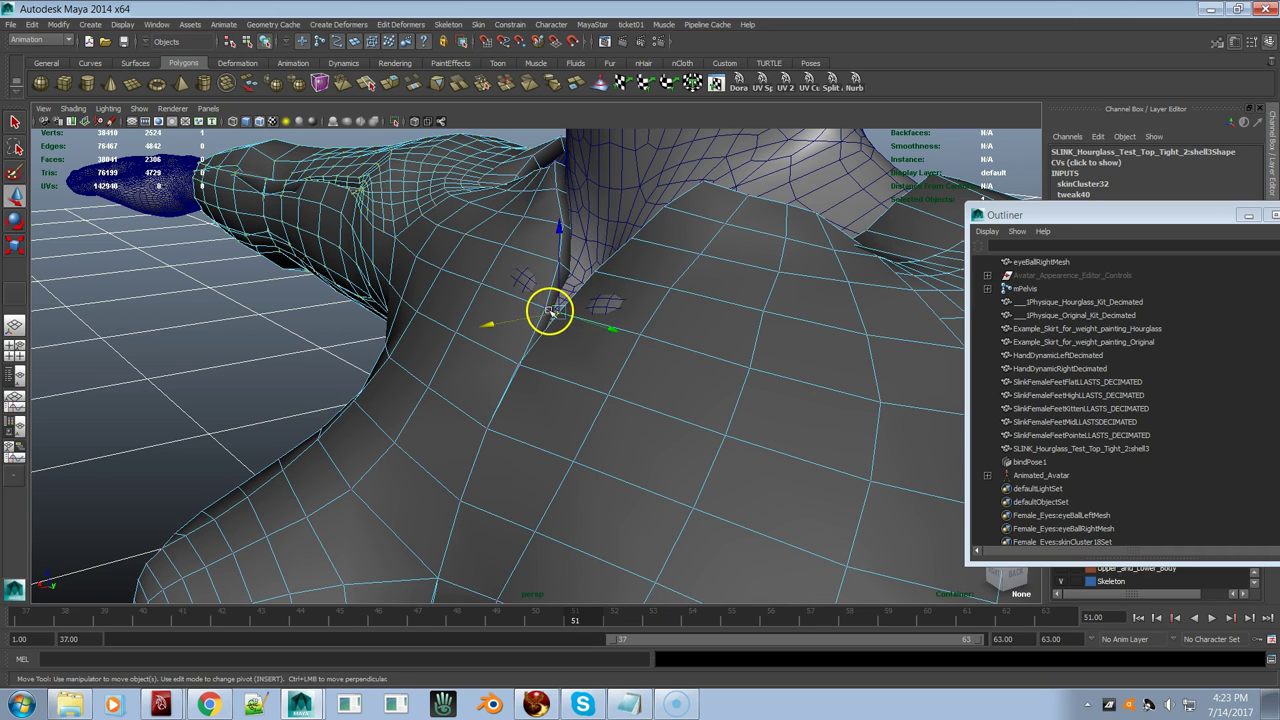
pyautogui.moveTo(548, 315); pyautogui.dragTo(547, 275)
pyautogui.click(597, 272)
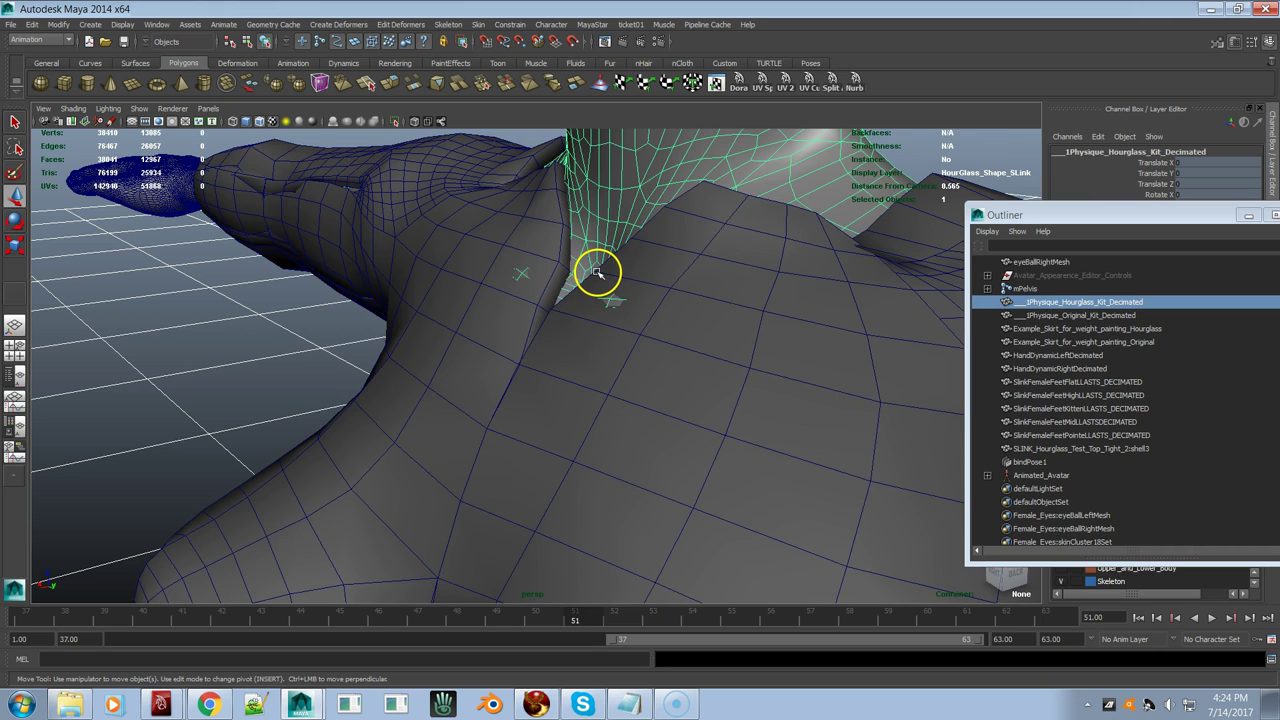
# Step: Return to vertex editing on the top and move the two vertices on either side of the neckline notch over the remaining poke-throughs
pyautogui.keyDown('alt'); pyautogui.moveTo(590, 272); pyautogui.dragTo(650, 325, button='right'); pyautogui.keyUp('alt')
pyautogui.click(670, 340)
pyautogui.moveTo(568, 342); pyautogui.dragTo(547, 355, button='right')
pyautogui.click(497, 367)
pyautogui.moveTo(588, 372); pyautogui.dragTo(589, 373)
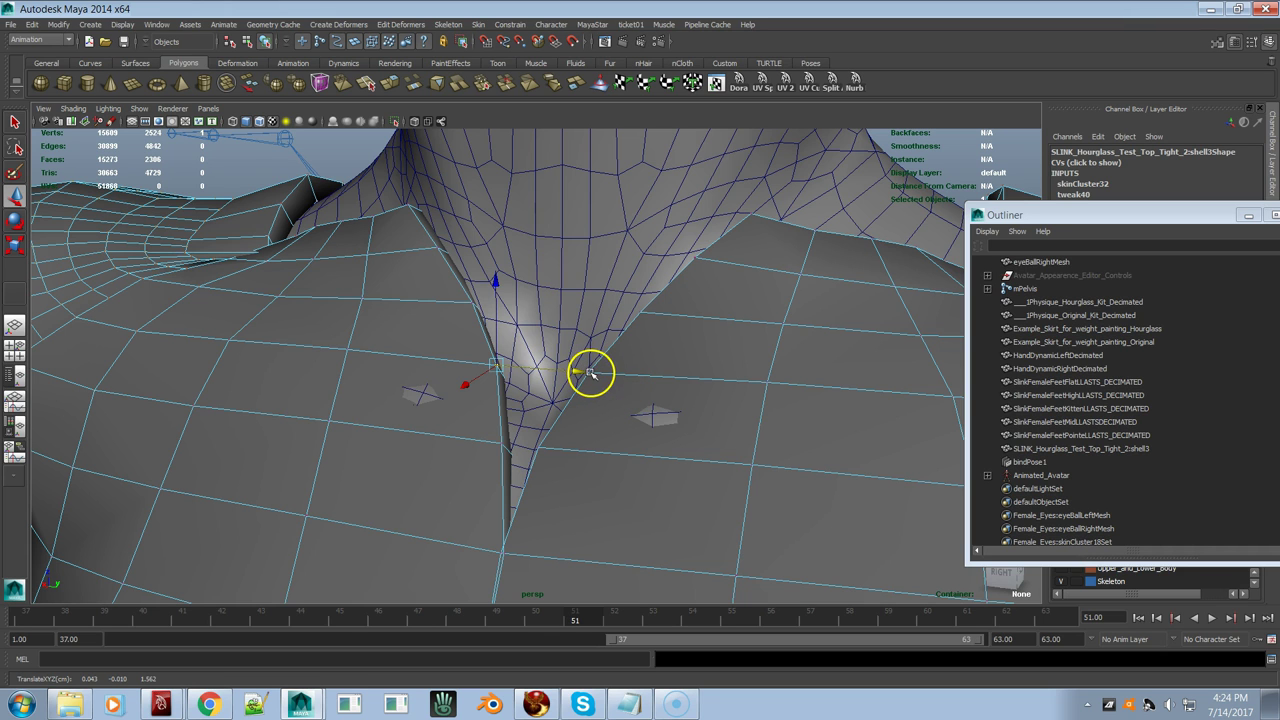
pyautogui.keyDown('alt'); pyautogui.moveTo(629, 427); pyautogui.dragTo(617, 428); pyautogui.keyUp('alt')
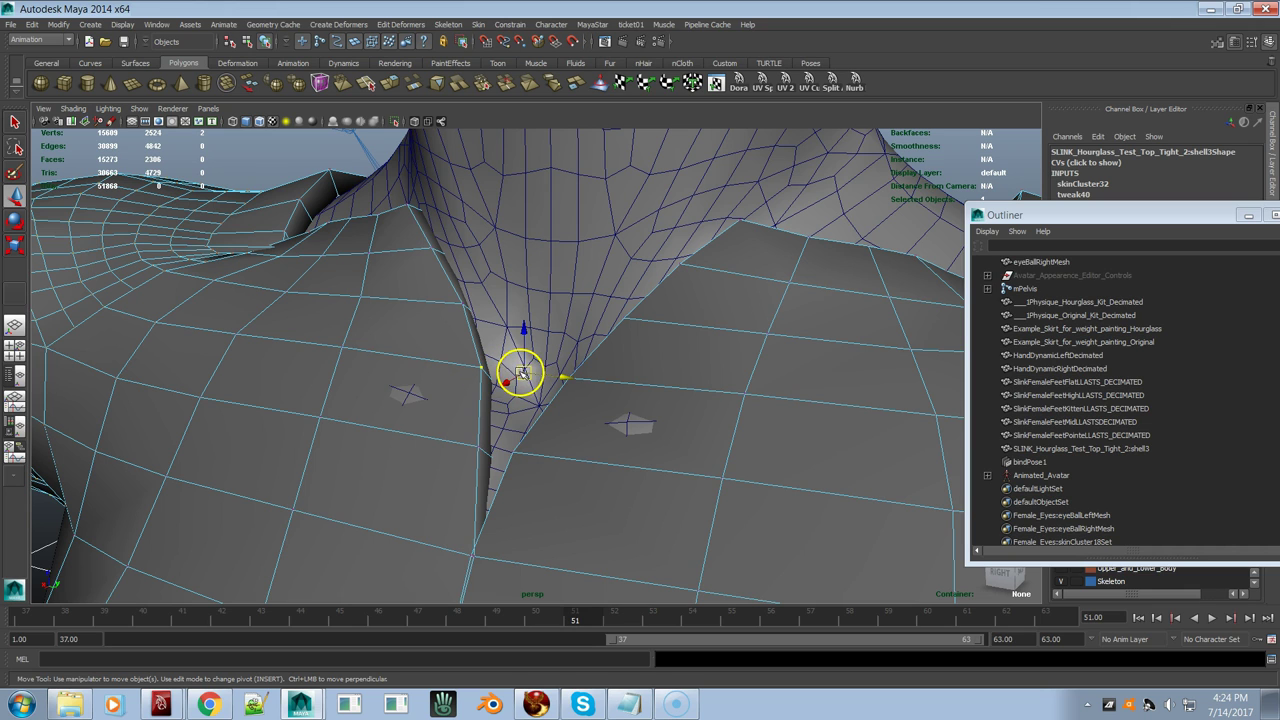
pyautogui.click(523, 373)
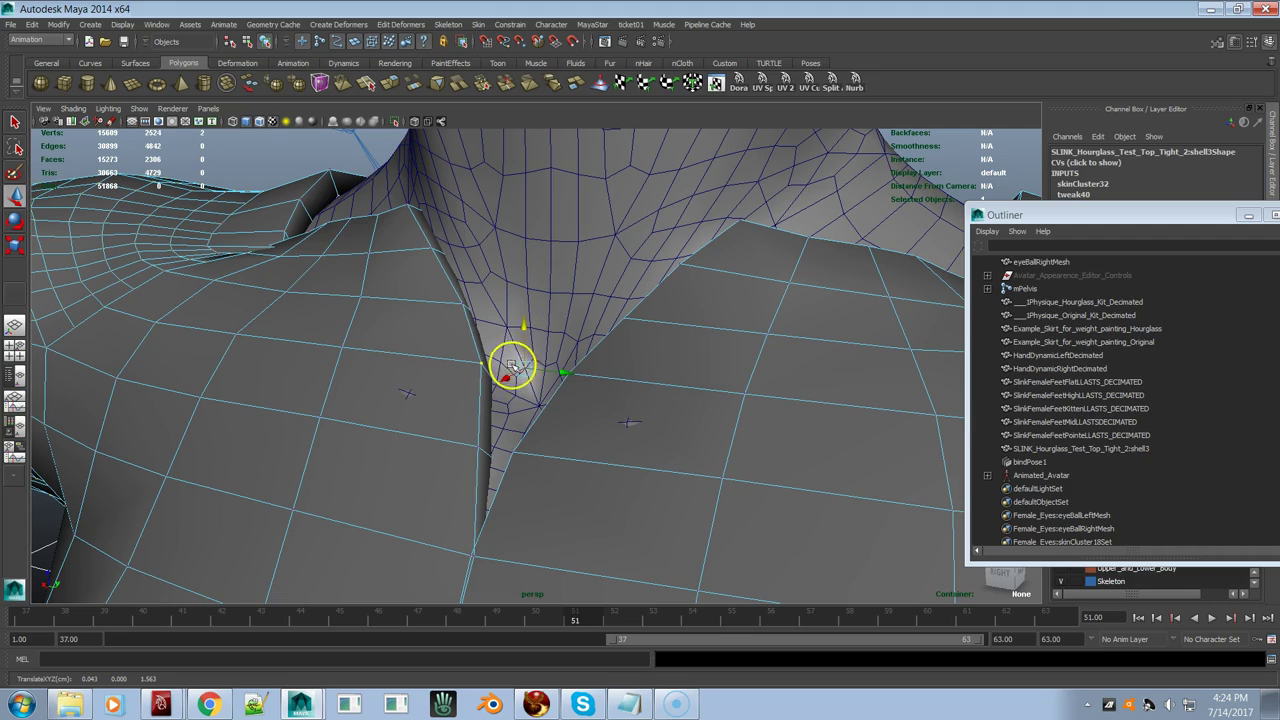
# Step: Scrub the timeline to frame 51 and inspect the top around the whole body down to the back of the hips
pyautogui.keyDown('alt'); pyautogui.moveTo(505, 385); pyautogui.dragTo(745, 408); pyautogui.keyUp('alt')
pyautogui.press('f')
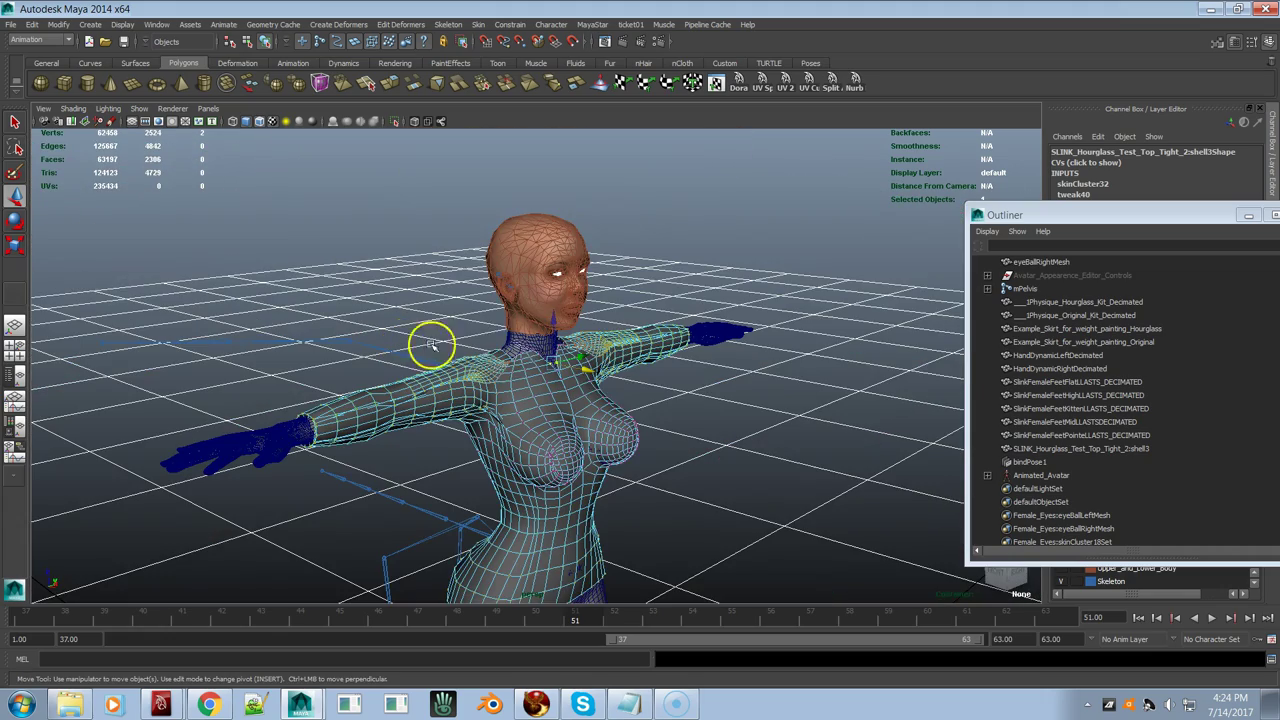
pyautogui.moveTo(609, 620); pyautogui.dragTo(575, 620)
pyautogui.keyDown('alt'); pyautogui.moveTo(614, 557); pyautogui.dragTo(534, 557); pyautogui.keyUp('alt')
pyautogui.keyDown('alt'); pyautogui.moveTo(534, 557); pyautogui.dragTo(995, 490, button='right'); pyautogui.keyUp('alt')
pyautogui.keyDown('alt'); pyautogui.moveTo(850, 480); pyautogui.dragTo(566, 477); pyautogui.keyUp('alt')
pyautogui.keyDown('alt'); pyautogui.moveTo(566, 477); pyautogui.dragTo(660, 499, button='right'); pyautogui.keyUp('alt')
pyautogui.keyDown('alt'); pyautogui.moveTo(660, 499); pyautogui.dragTo(621, 485); pyautogui.keyUp('alt')
pyautogui.keyDown('alt'); pyautogui.moveTo(621, 485); pyautogui.dragTo(471, 477, button='right'); pyautogui.keyUp('alt')
pyautogui.keyDown('alt'); pyautogui.moveTo(471, 477); pyautogui.dragTo(497, 491); pyautogui.keyUp('alt')
pyautogui.keyDown('alt'); pyautogui.moveTo(750, 532); pyautogui.dragTo(720, 323); pyautogui.keyUp('alt')
pyautogui.keyDown('alt'); pyautogui.moveTo(720, 323); pyautogui.dragTo(871, 486, button='right'); pyautogui.keyUp('alt')
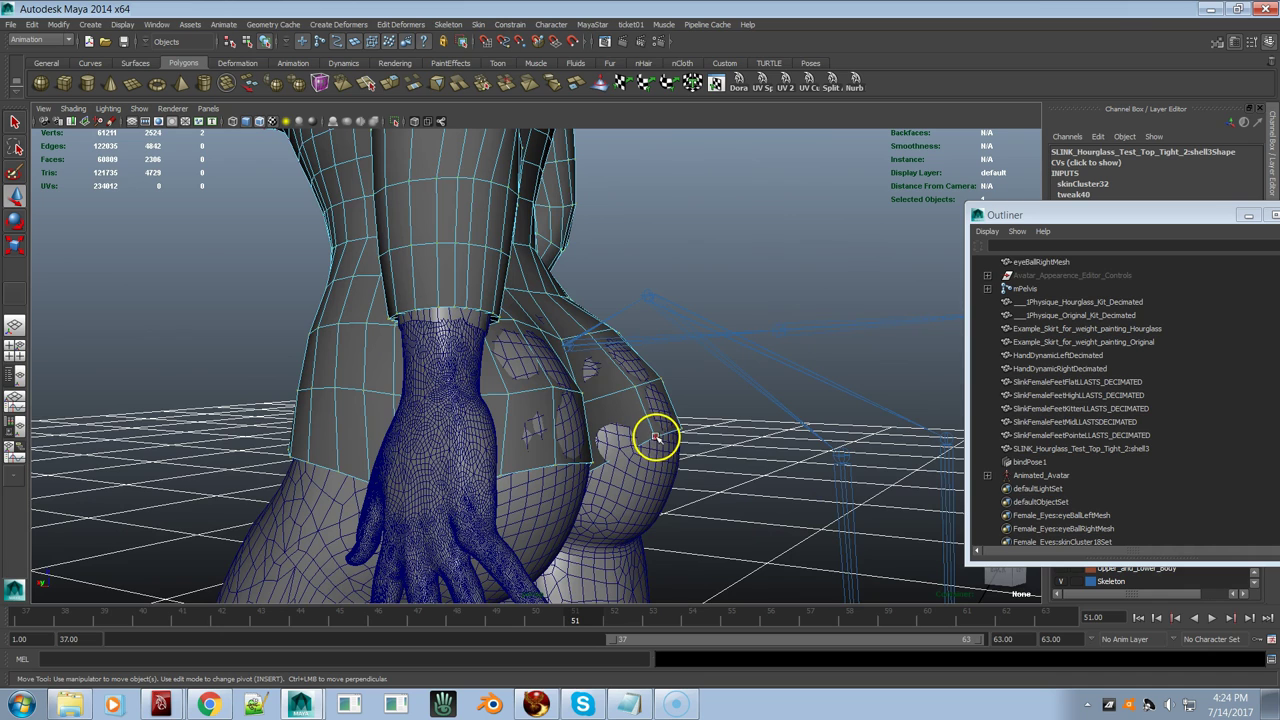
# Step: Adjust the centre back hem vertex of the top where it sinks between the buttocks, undoing the first attempt
pyautogui.keyDown('alt'); pyautogui.moveTo(660, 484); pyautogui.dragTo(508, 430); pyautogui.keyUp('alt')
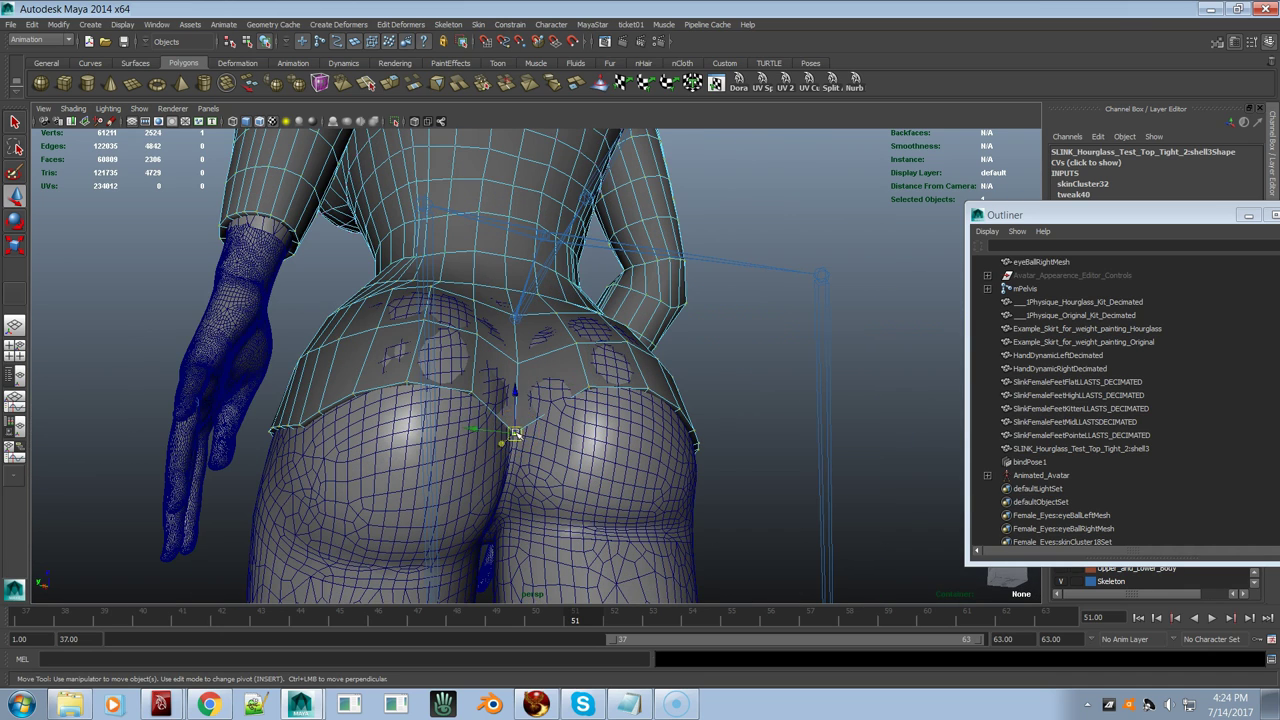
pyautogui.moveTo(535, 420)
pyautogui.keyDown('alt'); pyautogui.mouseDown()
pyautogui.moveTo(557, 437)
pyautogui.moveTo(522, 440)
pyautogui.mouseUp(); pyautogui.keyUp('alt')
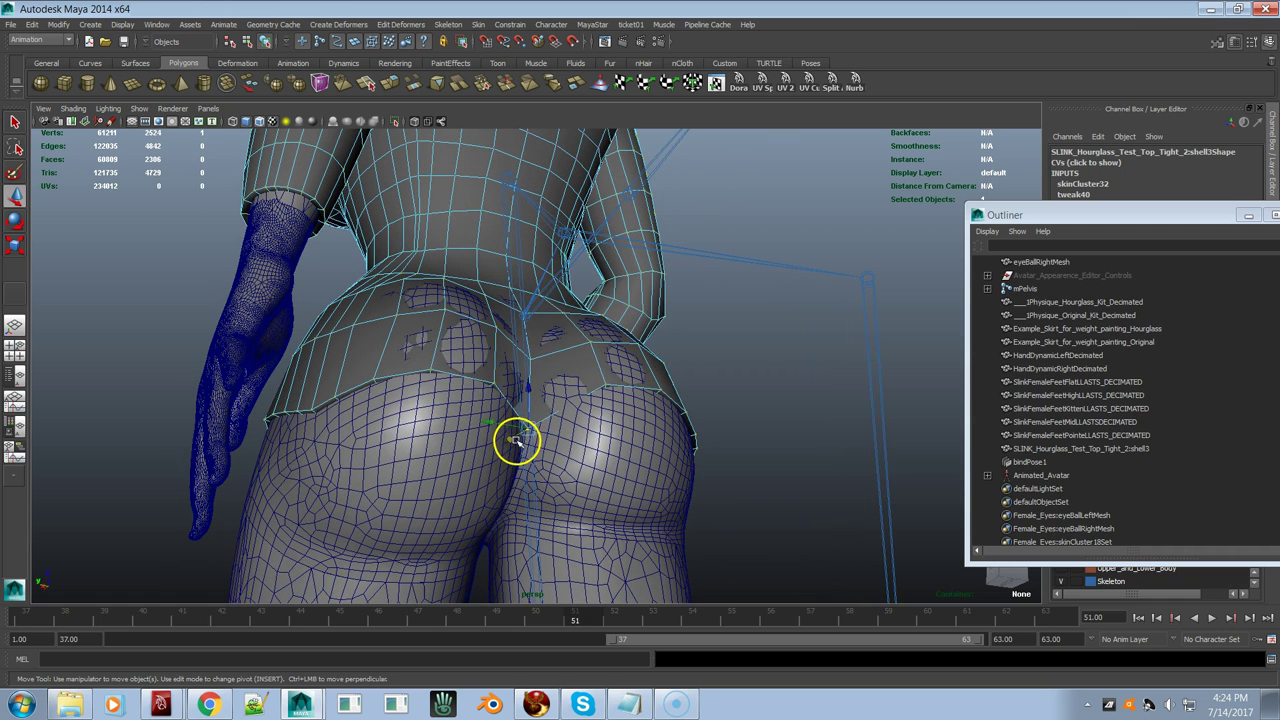
pyautogui.hotkey('ctrl', 'z')
pyautogui.moveTo(510, 440); pyautogui.dragTo(543, 437)
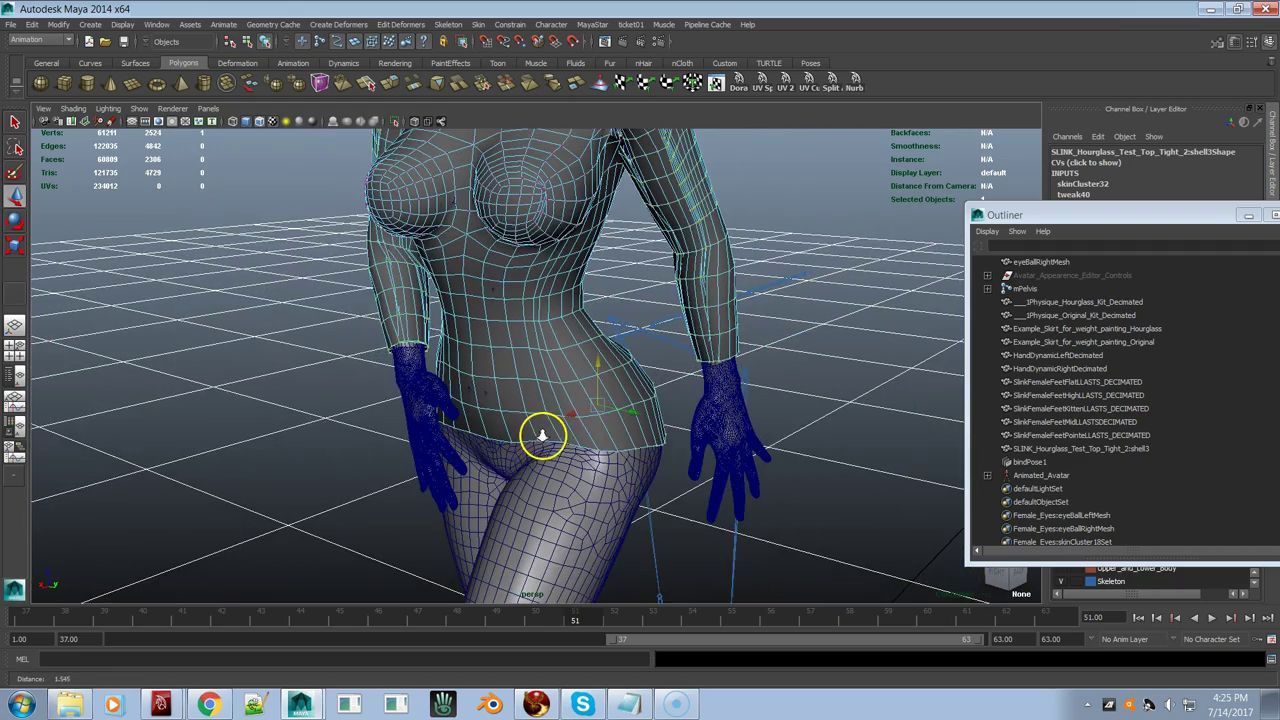
pyautogui.keyDown('alt'); pyautogui.moveTo(543, 437); pyautogui.dragTo(582, 443, button='right'); pyautogui.keyUp('alt')
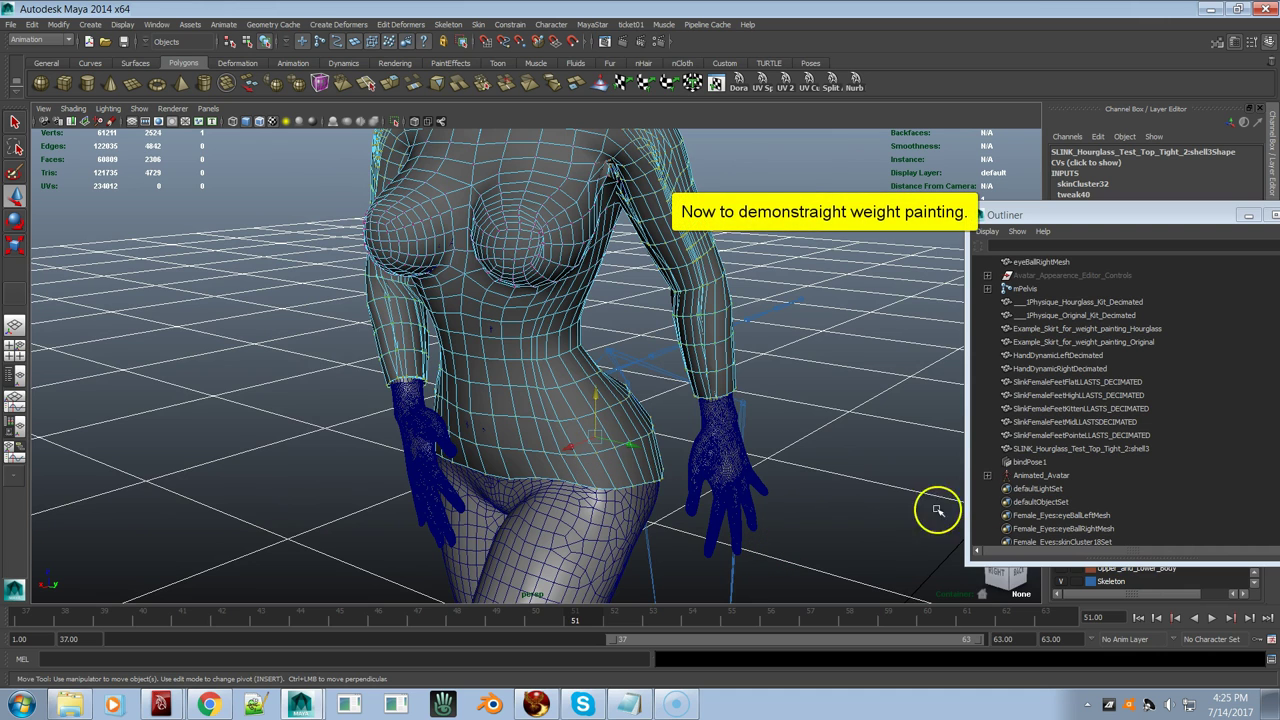
# Step: Leave vertex editing and select the whole SLink top in object mode
pyautogui.click(687, 186)
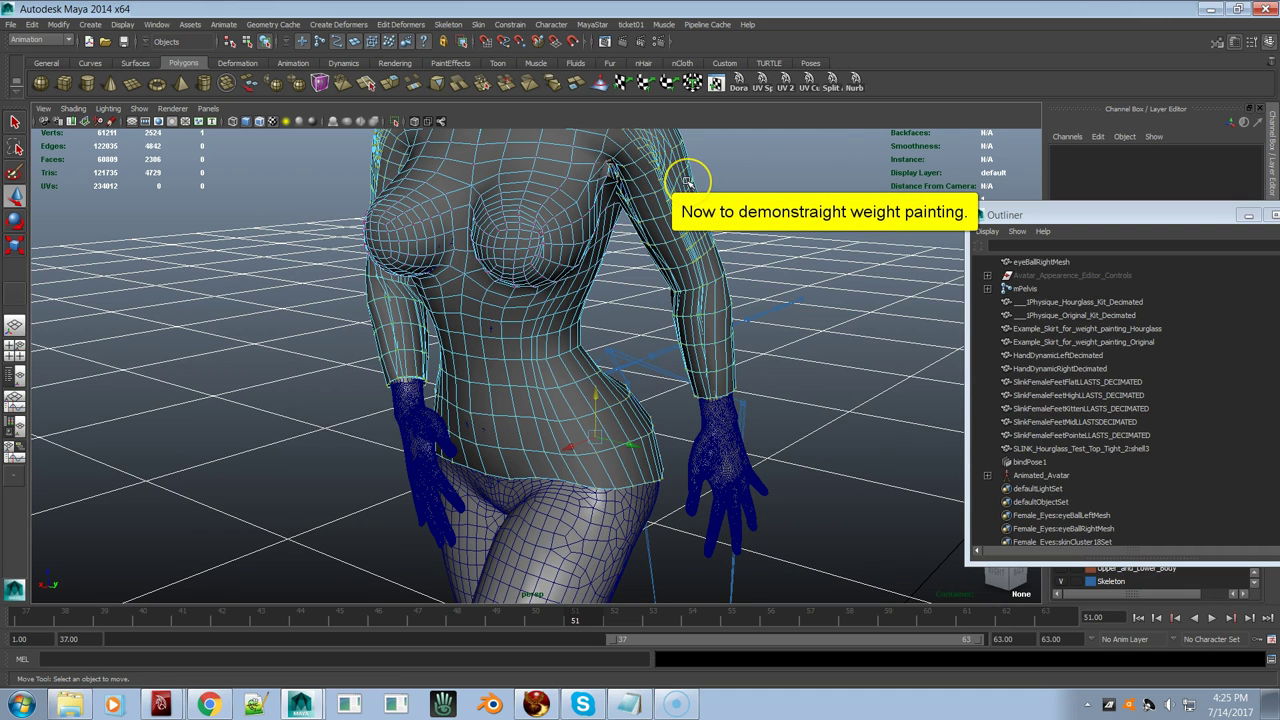
pyautogui.moveTo(687, 182); pyautogui.dragTo(716, 169, button='right')
pyautogui.click(680, 209)
pyautogui.keyDown('alt'); pyautogui.moveTo(680, 209); pyautogui.dragTo(610, 316); pyautogui.keyUp('alt')
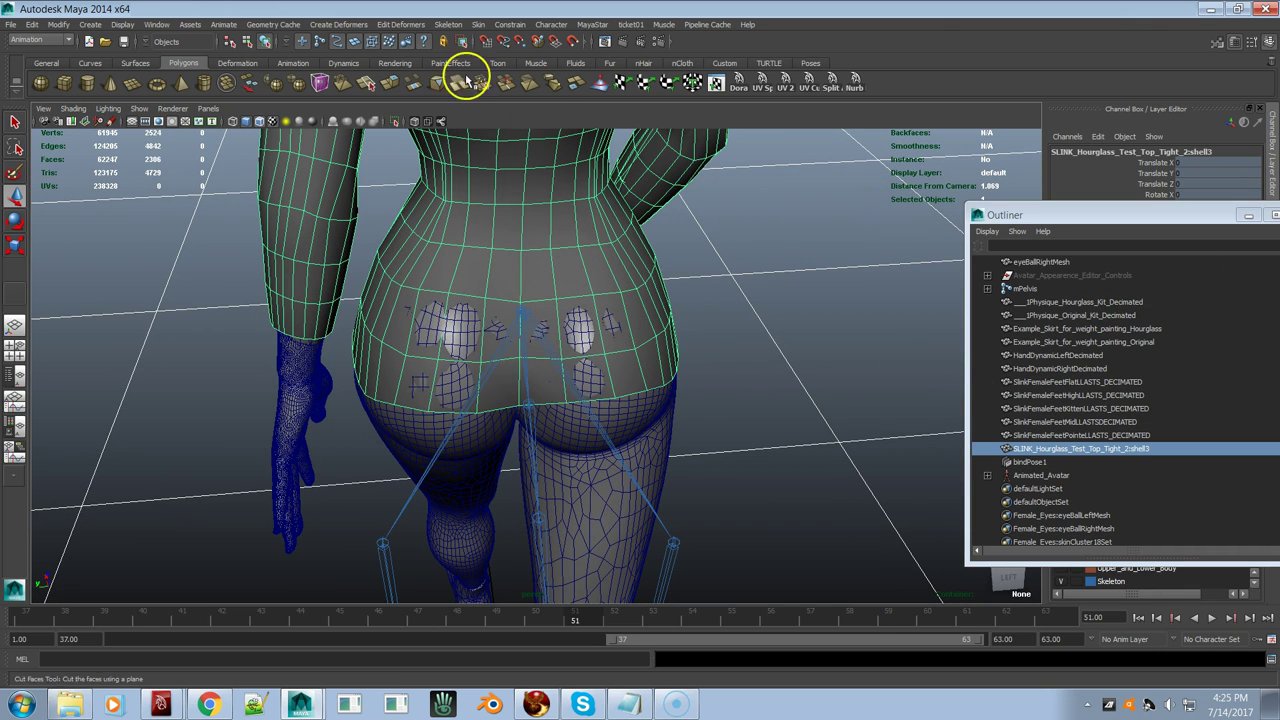
# Step: Open the female Avatar Appearance Editor and raise Butt Size to 100 in the leg settings
pyautogui.click(586, 26)
pyautogui.moveTo(655, 279)
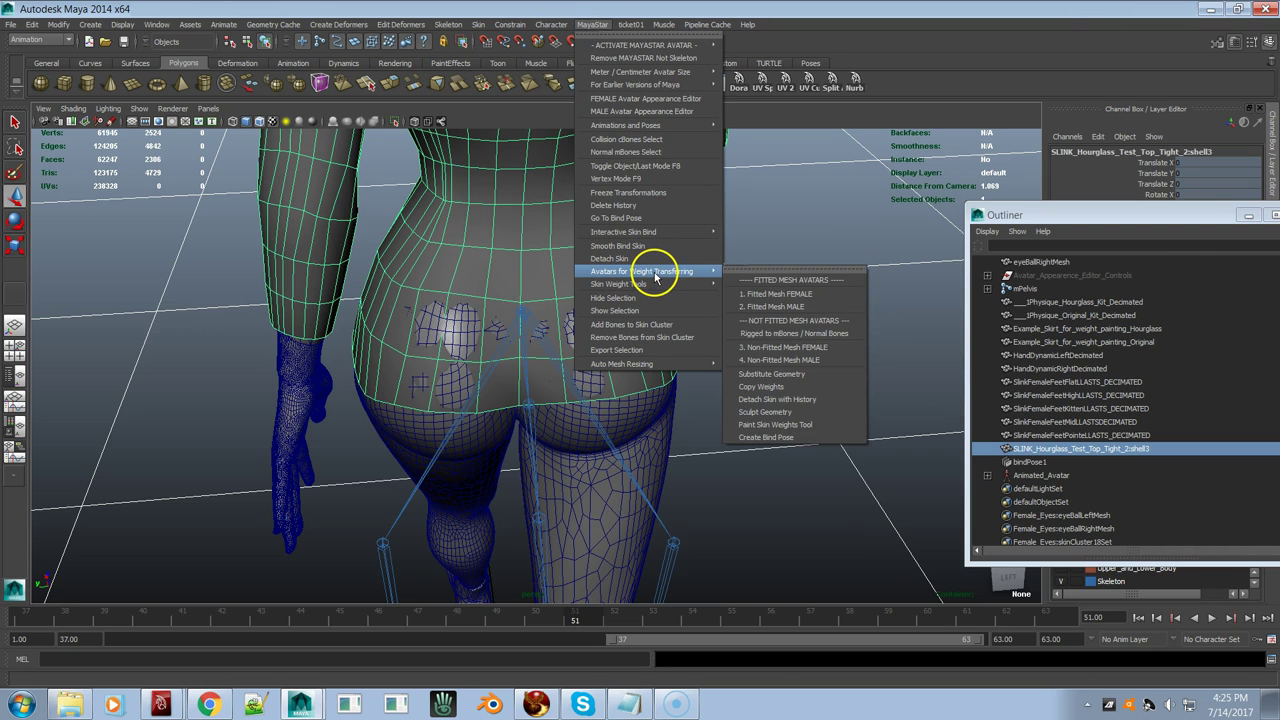
pyautogui.click(666, 100)
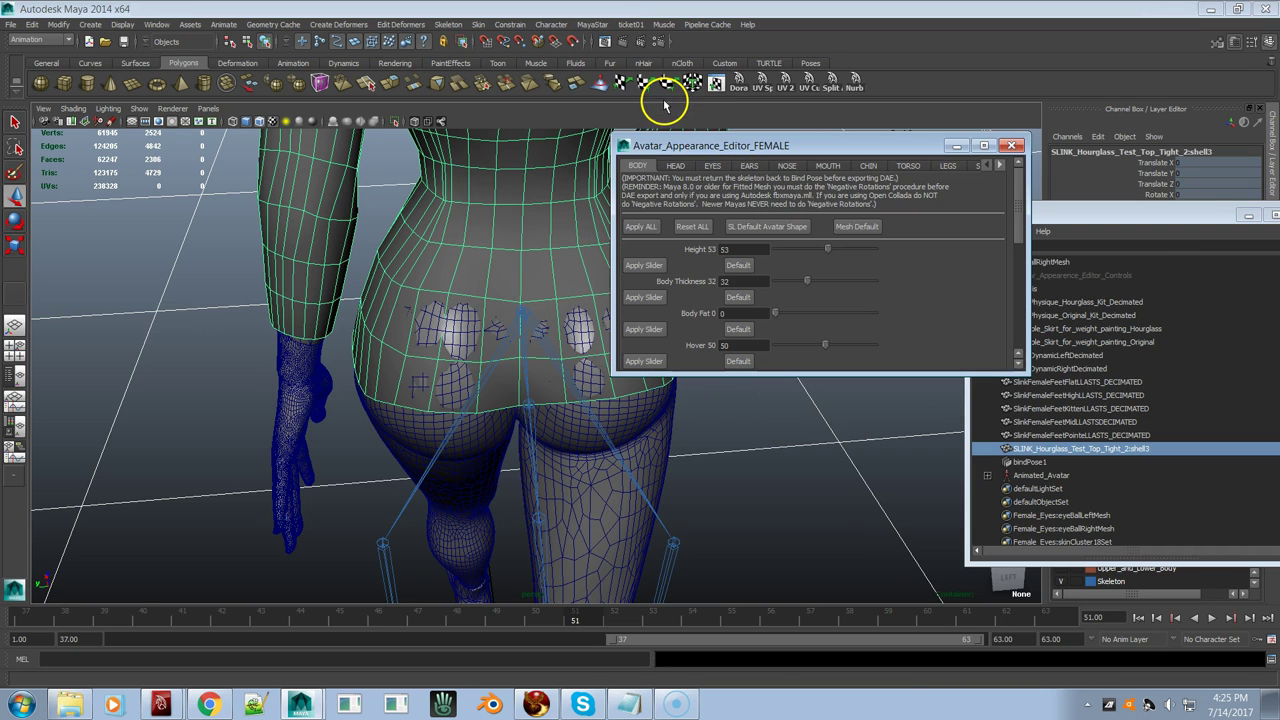
pyautogui.click(946, 166)
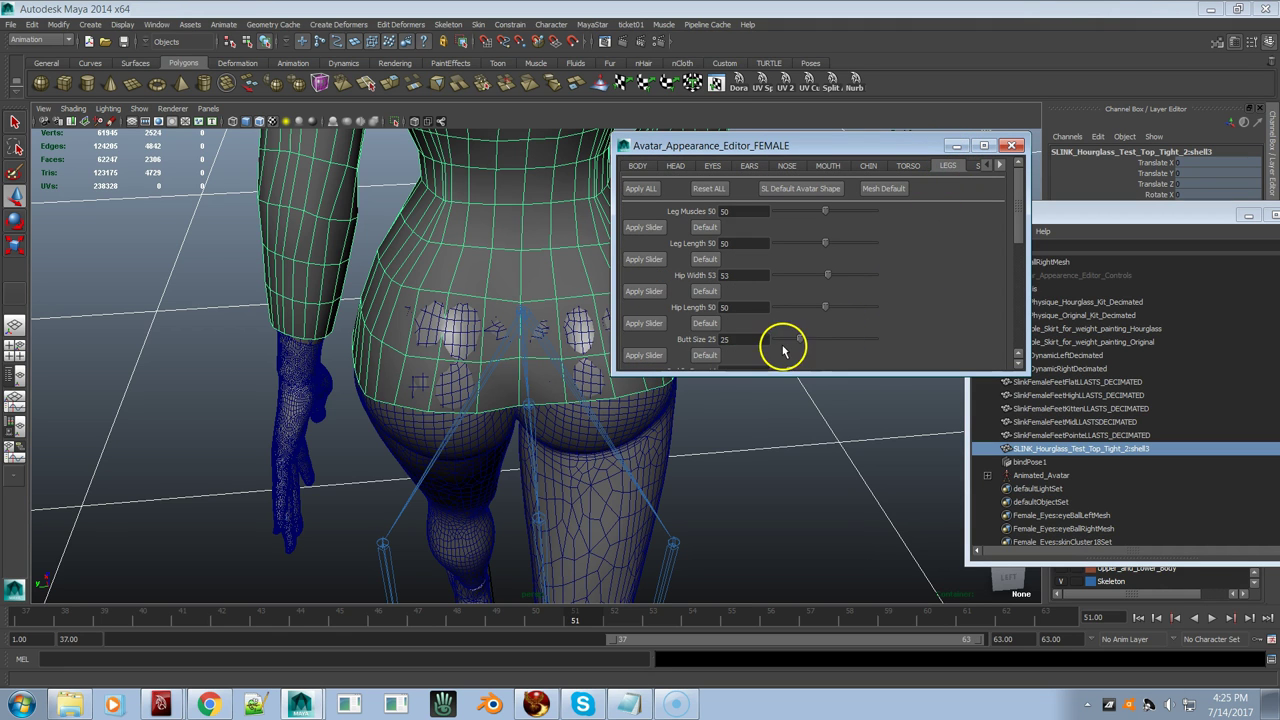
pyautogui.moveTo(800, 341); pyautogui.dragTo(886, 306)
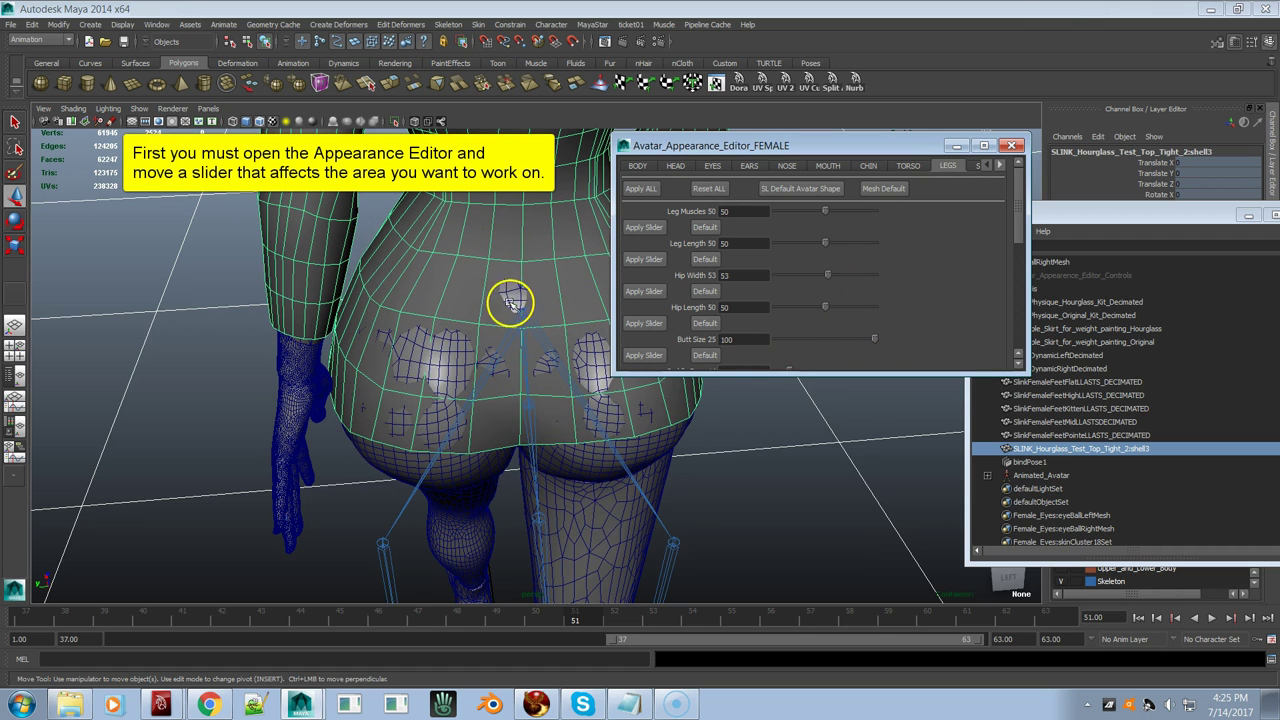
# Step: Start the Paint Skin Weights Tool on the selected top, ready to work on the back of the hips
pyautogui.scroll(5, 518, 290)
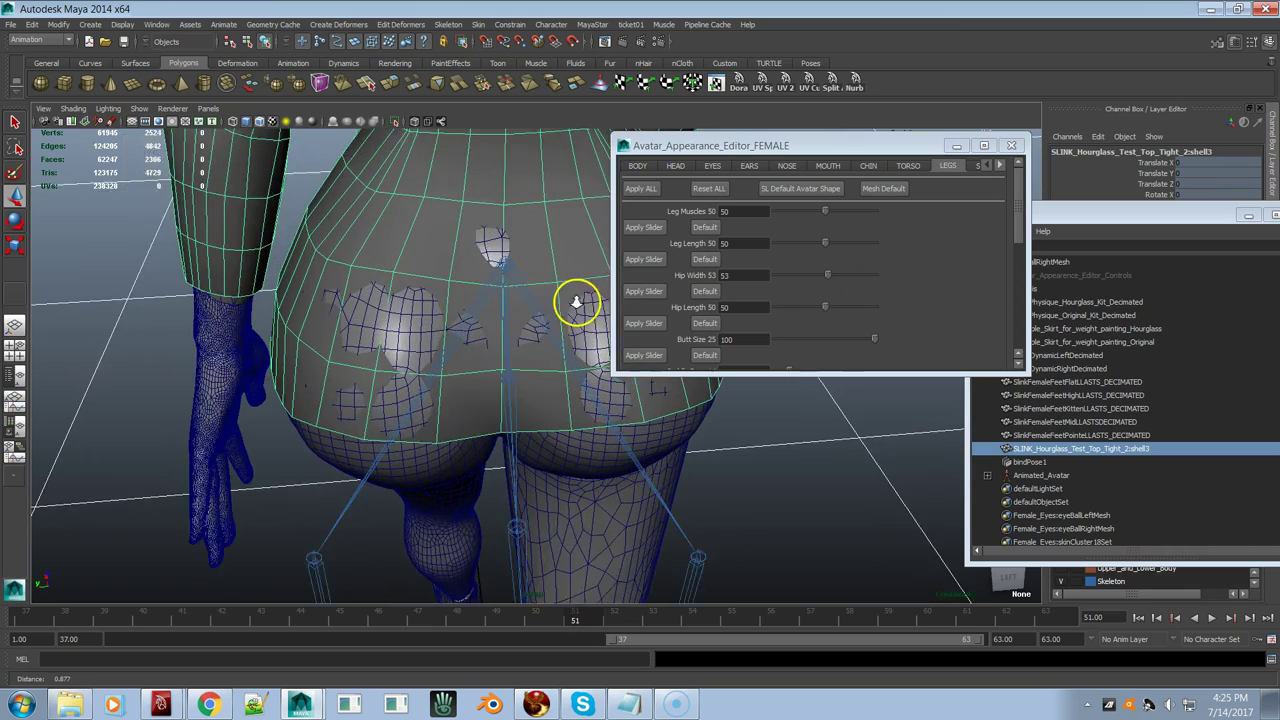
pyautogui.keyDown('alt'); pyautogui.moveTo(461, 326); pyautogui.dragTo(434, 380, button='middle'); pyautogui.keyUp('alt')
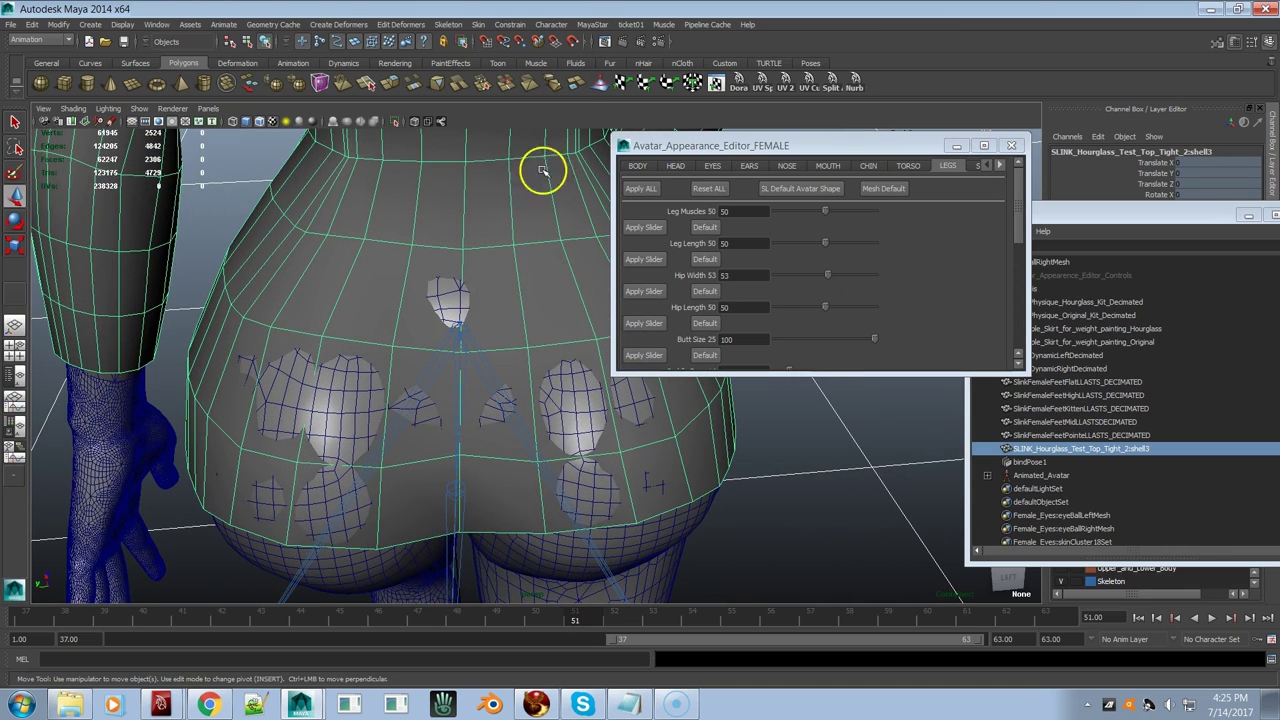
pyautogui.click(591, 24)
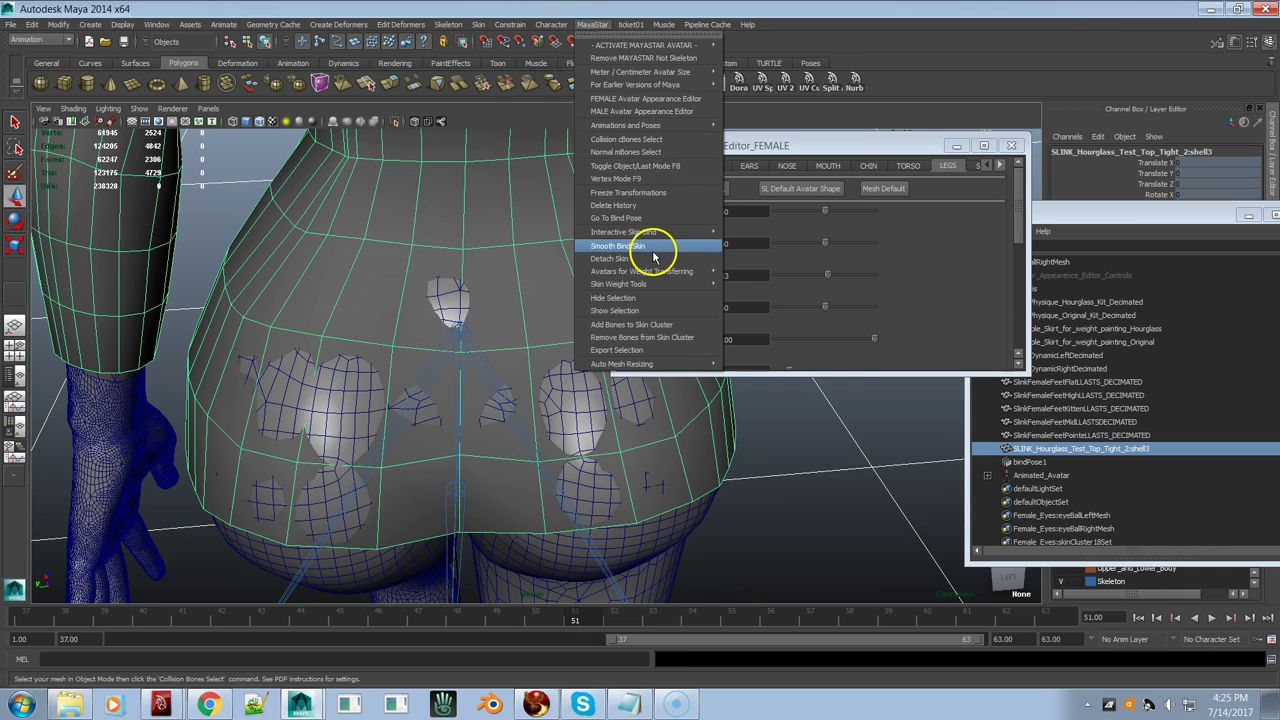
pyautogui.moveTo(648, 285)
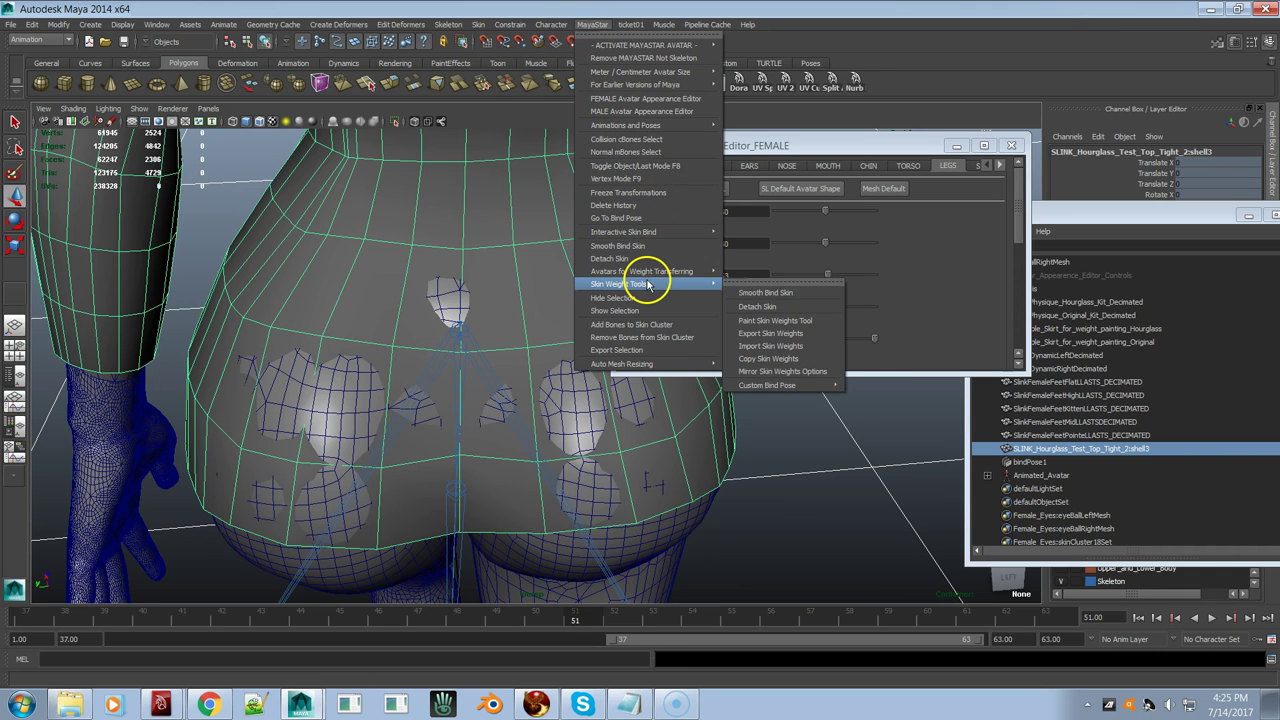
pyautogui.click(762, 320)
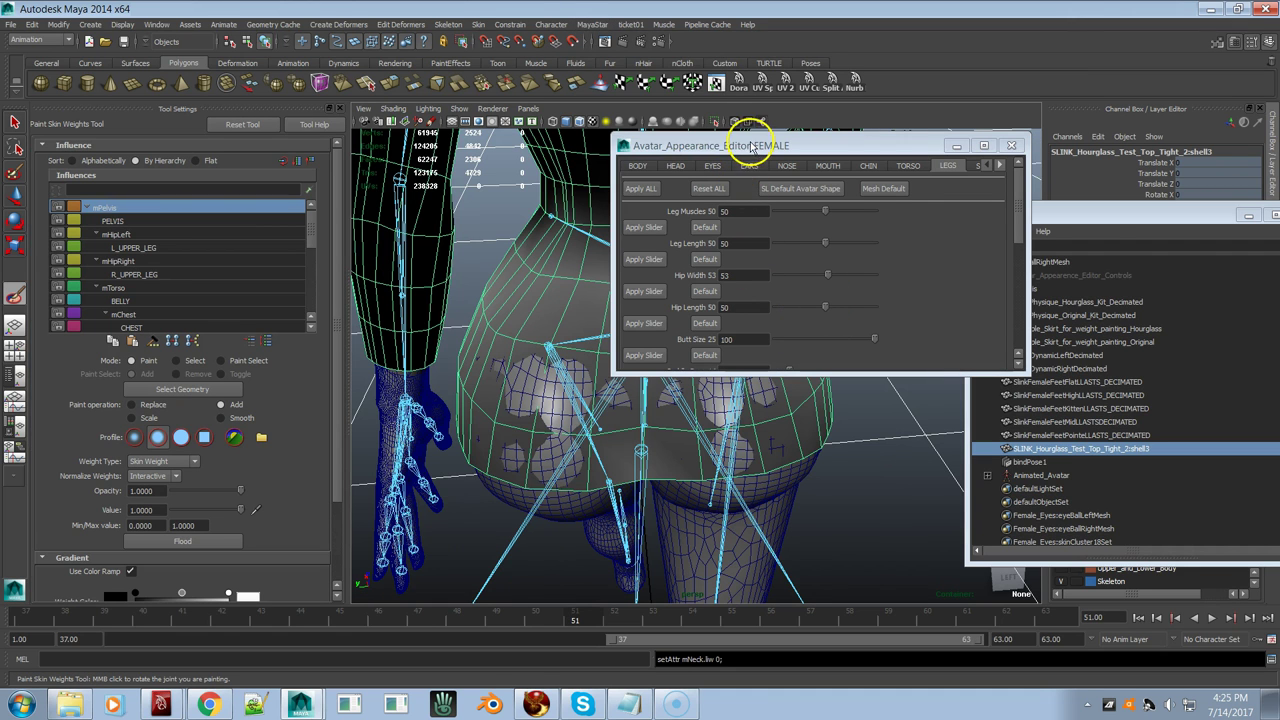
# Step: Move the Avatar Appearance Editor off the model and hide the Skeleton layer for a clear look at the back poke-throughs
pyautogui.moveTo(752, 148); pyautogui.dragTo(1217, 252)
pyautogui.keyDown('alt'); pyautogui.moveTo(574, 374); pyautogui.dragTo(551, 374); pyautogui.keyUp('alt')
pyautogui.keyDown('alt'); pyautogui.moveTo(560, 374); pyautogui.dragTo(626, 385, button='right'); pyautogui.keyUp('alt')
pyautogui.keyDown('alt'); pyautogui.moveTo(626, 385); pyautogui.dragTo(594, 385); pyautogui.keyUp('alt')
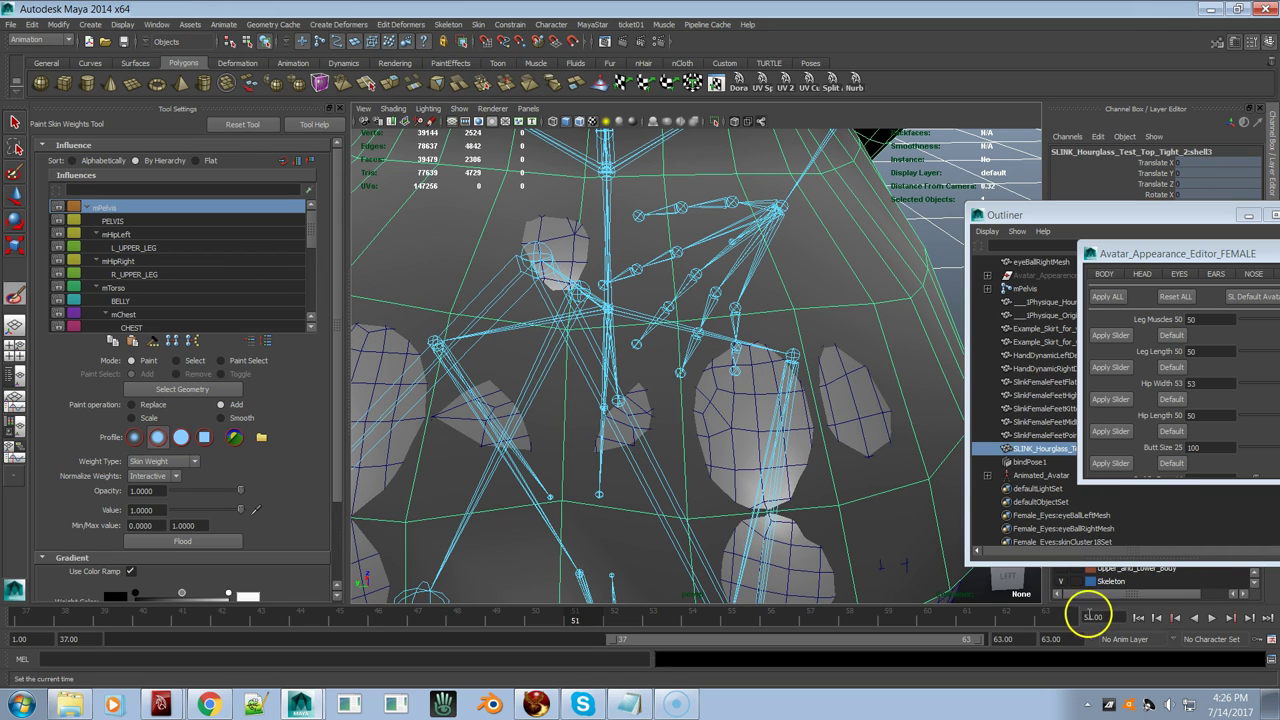
pyautogui.click(1063, 583)
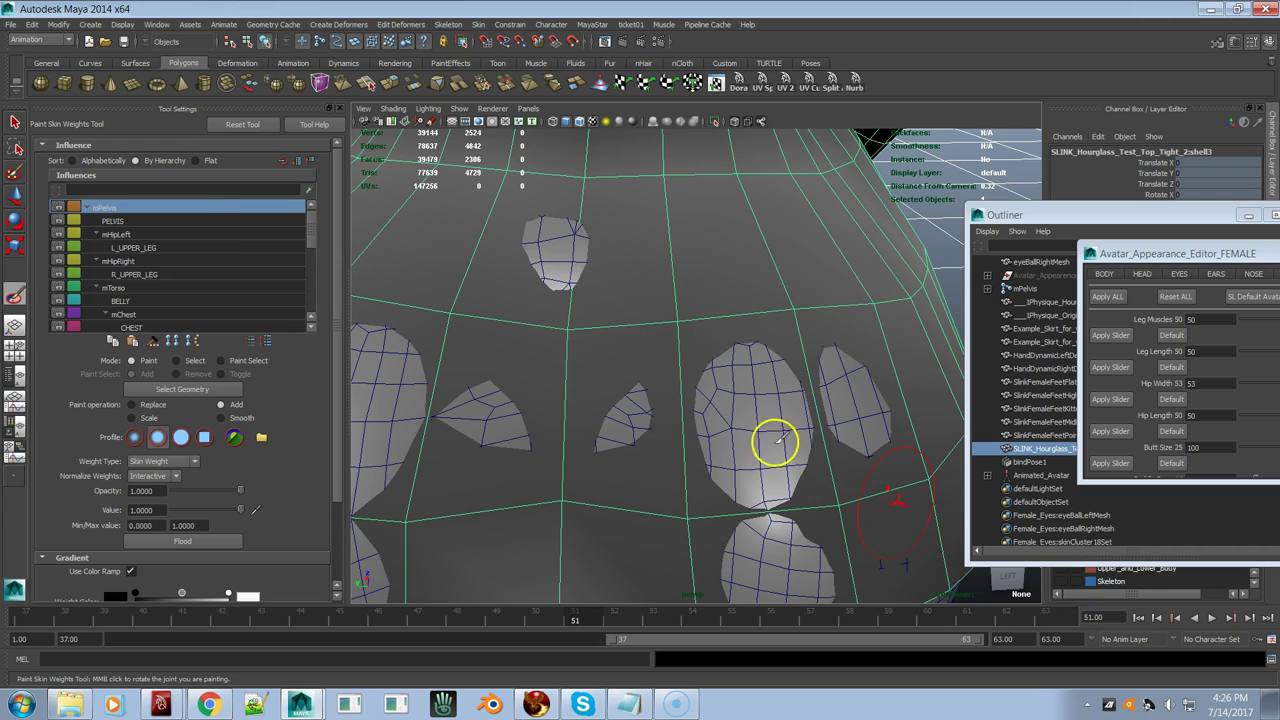
# Step: Check the mPelvis influence against PELVIS and choose PELVIS as the influence to paint
pyautogui.click(110, 220)
pyautogui.click(116, 207)
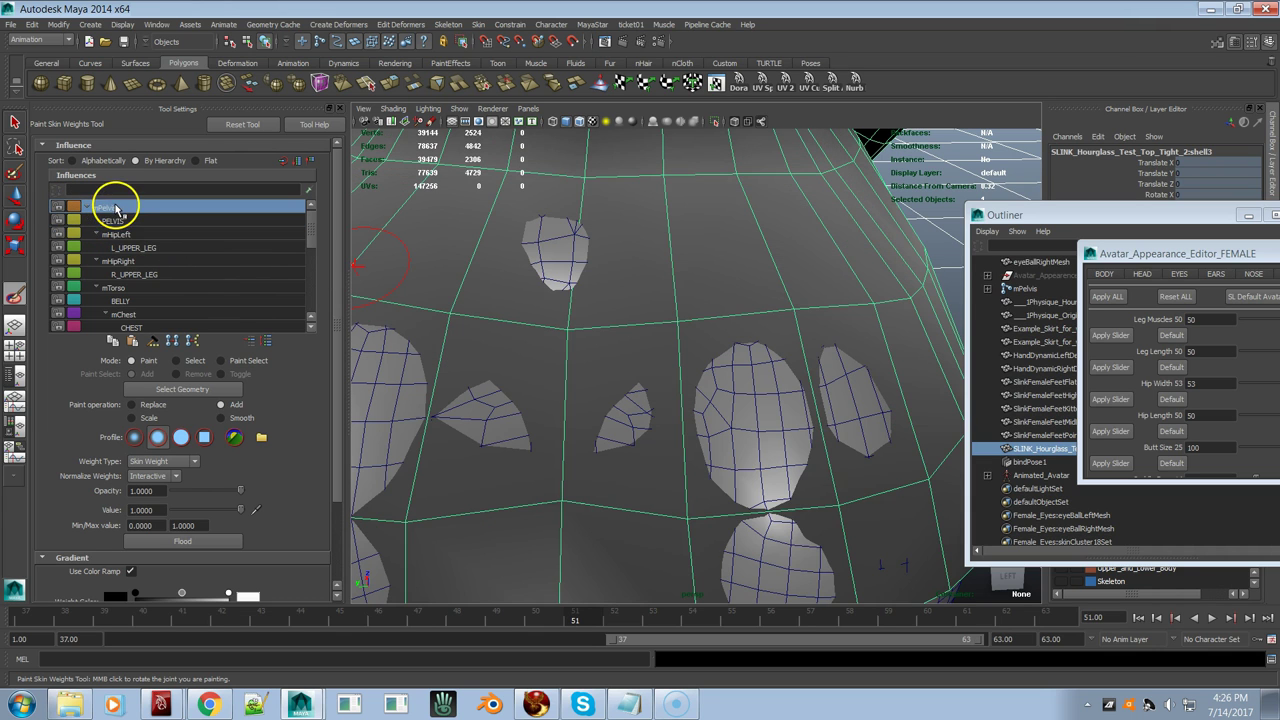
pyautogui.click(114, 222)
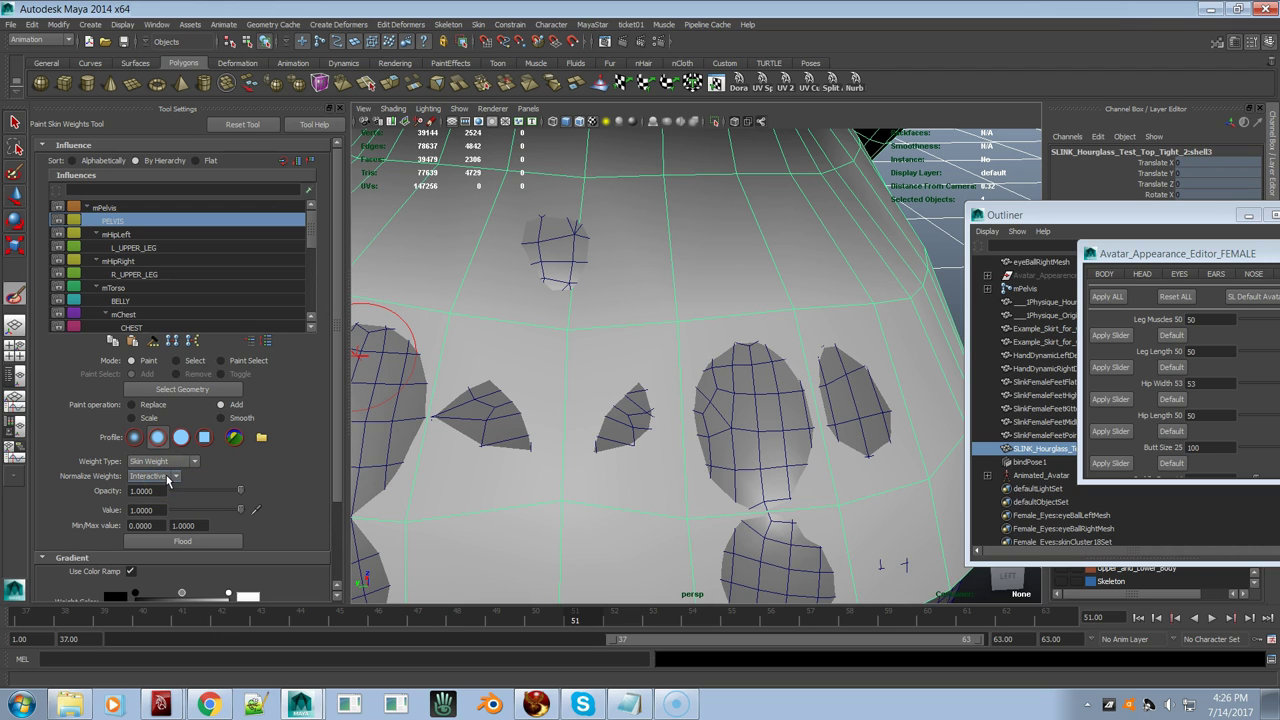
# Step: Paint additional PELVIS weight over the centre lower-back poke-through, undoing one trial stroke and repainting until the top covers it
pyautogui.moveTo(575, 302)
pyautogui.mouseDown()
pyautogui.moveTo(614, 309)
pyautogui.moveTo(566, 314)
pyautogui.moveTo(585, 320)
pyautogui.mouseUp()
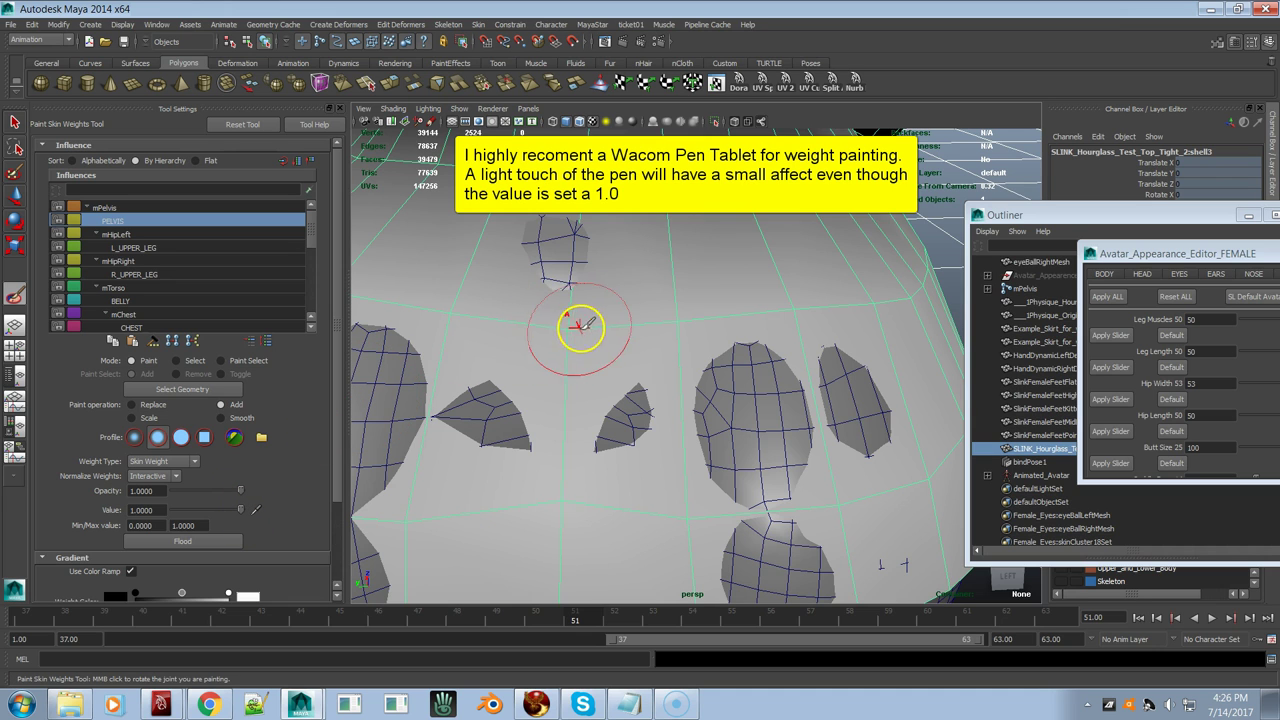
pyautogui.moveTo(571, 328); pyautogui.dragTo(578, 320)
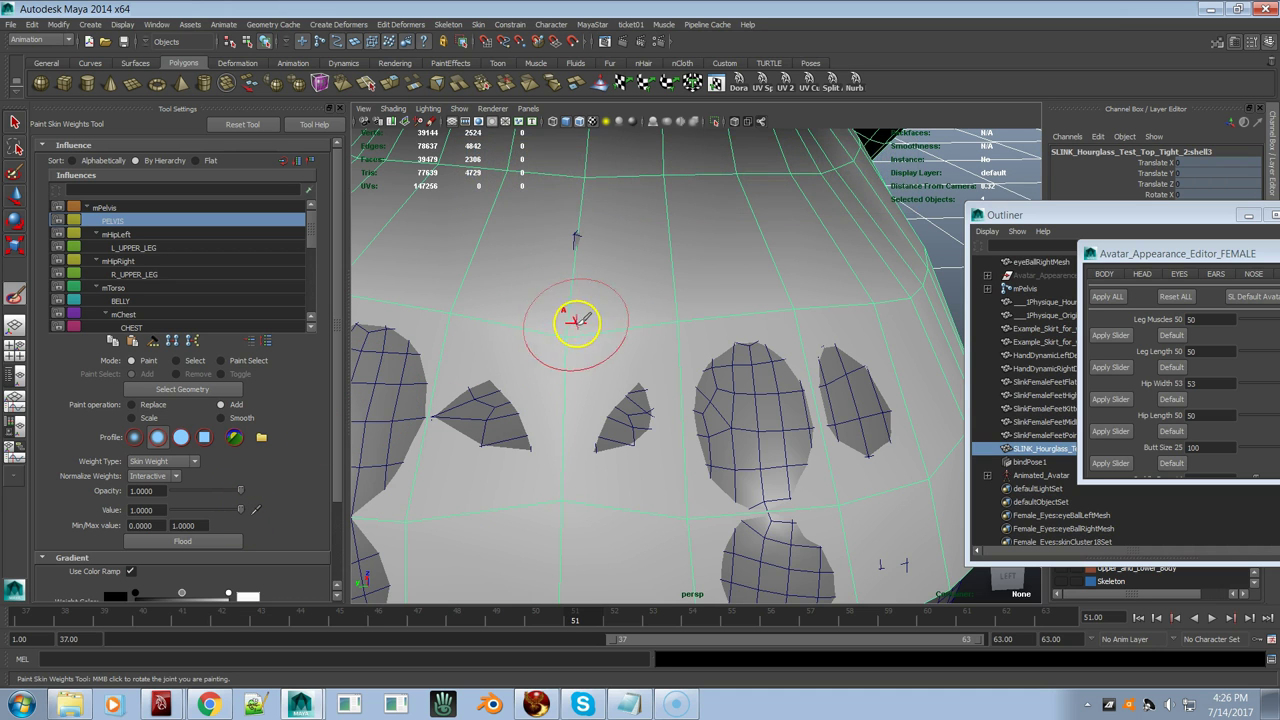
pyautogui.hotkey('ctrl', 'z')
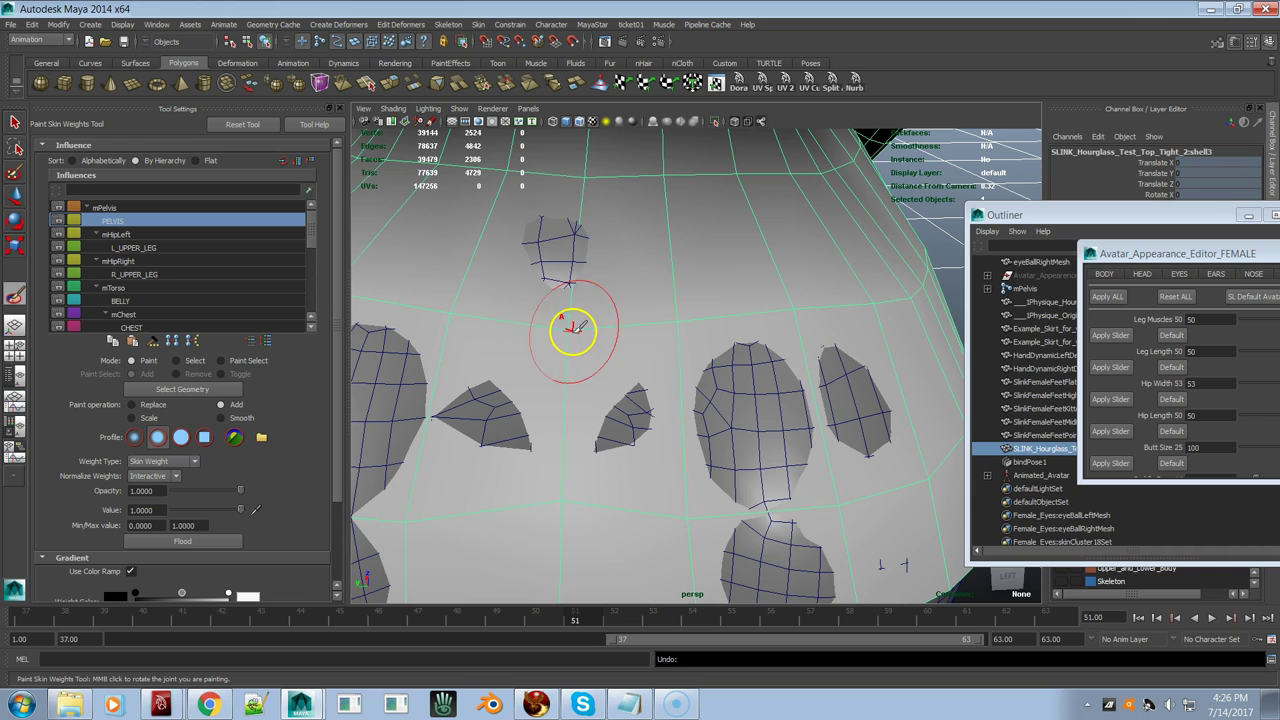
pyautogui.moveTo(578, 325); pyautogui.dragTo(571, 336)
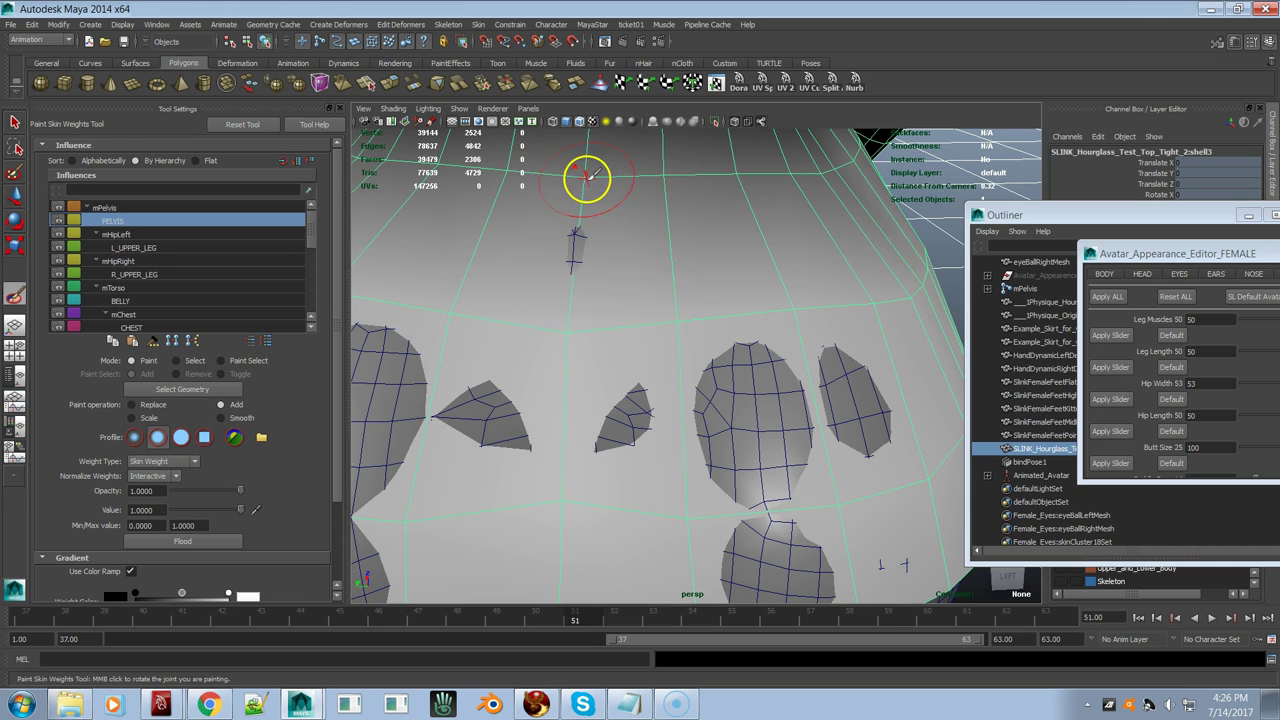
pyautogui.moveTo(597, 177)
pyautogui.mouseDown()
pyautogui.moveTo(577, 208)
pyautogui.moveTo(612, 222)
pyautogui.moveTo(583, 178)
pyautogui.moveTo(560, 193)
pyautogui.moveTo(600, 296)
pyautogui.moveTo(574, 347)
pyautogui.mouseUp()
# Step: Paint PELVIS weight over the lower and upper poke-throughs on the right back of the hips to shrink them
pyautogui.moveTo(669, 374)
pyautogui.keyDown('alt'); pyautogui.mouseDown()
pyautogui.moveTo(594, 391)
pyautogui.moveTo(560, 383)
pyautogui.moveTo(651, 380)
pyautogui.moveTo(543, 491)
pyautogui.moveTo(729, 486)
pyautogui.mouseUp(); pyautogui.keyUp('alt')
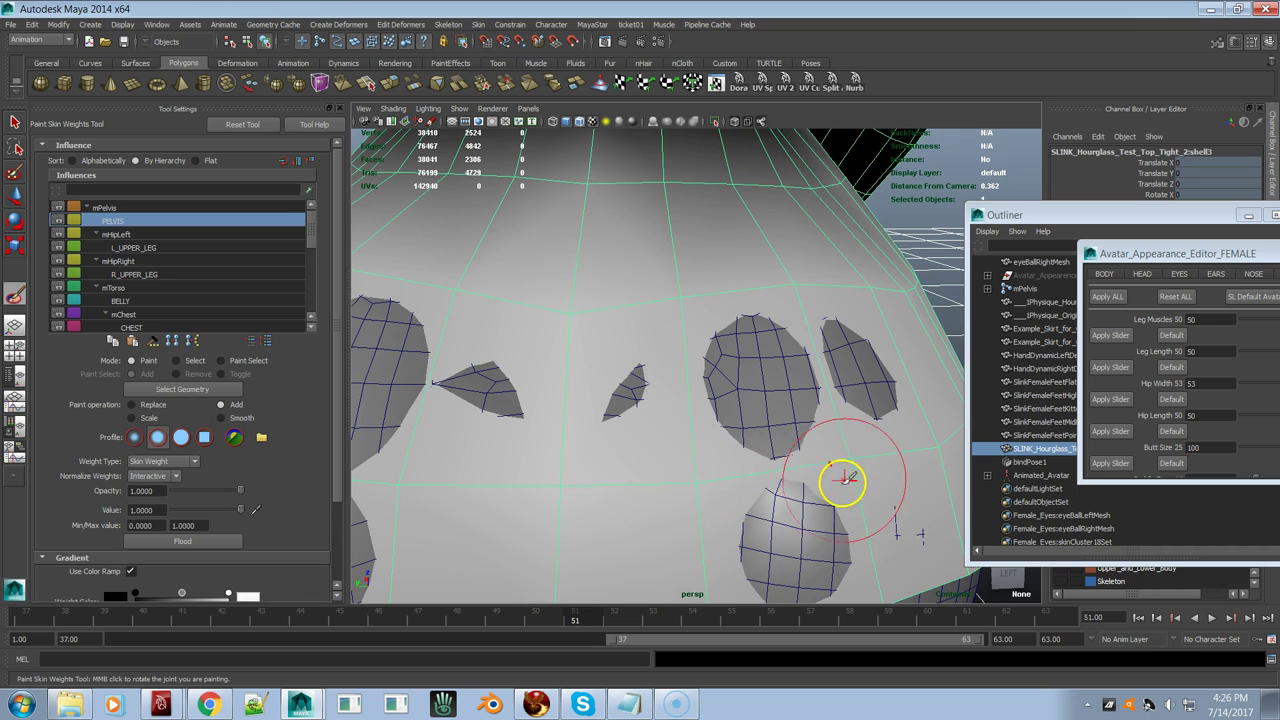
pyautogui.moveTo(851, 457)
pyautogui.mouseDown()
pyautogui.moveTo(749, 491)
pyautogui.moveTo(700, 491)
pyautogui.mouseUp()
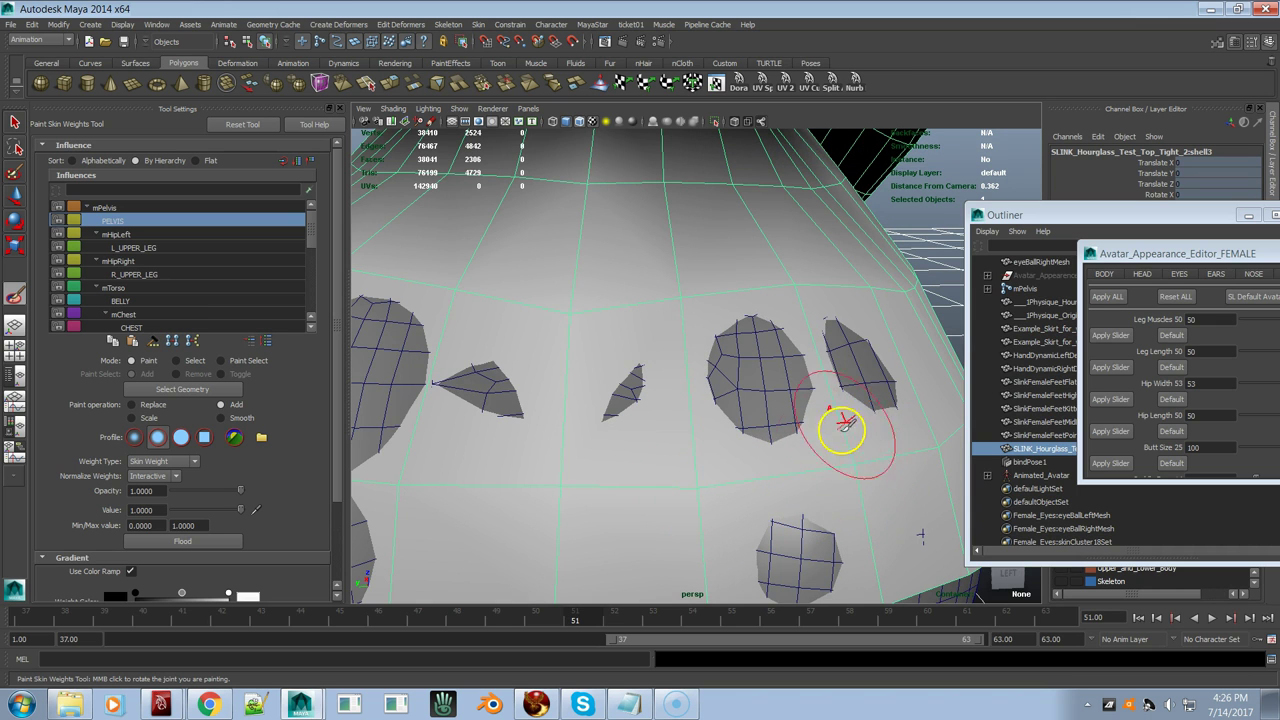
pyautogui.scroll(-5, 760, 395)
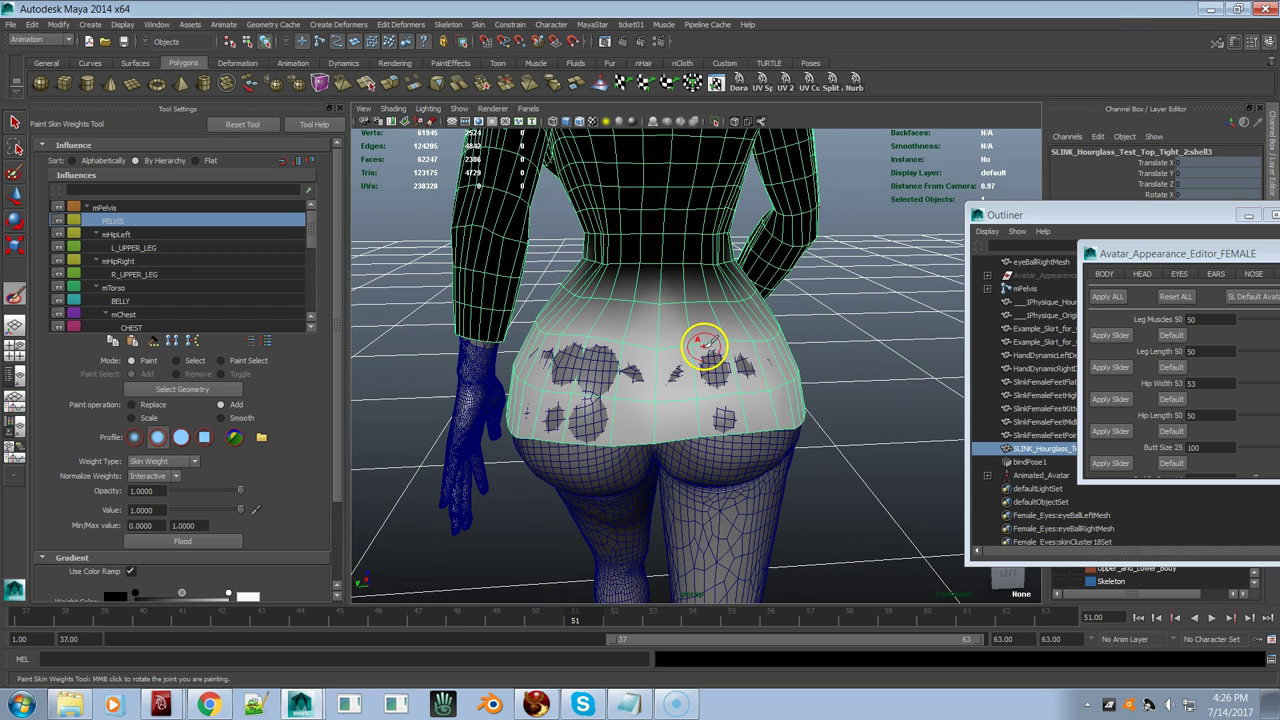
pyautogui.moveTo(708, 341); pyautogui.dragTo(743, 376)
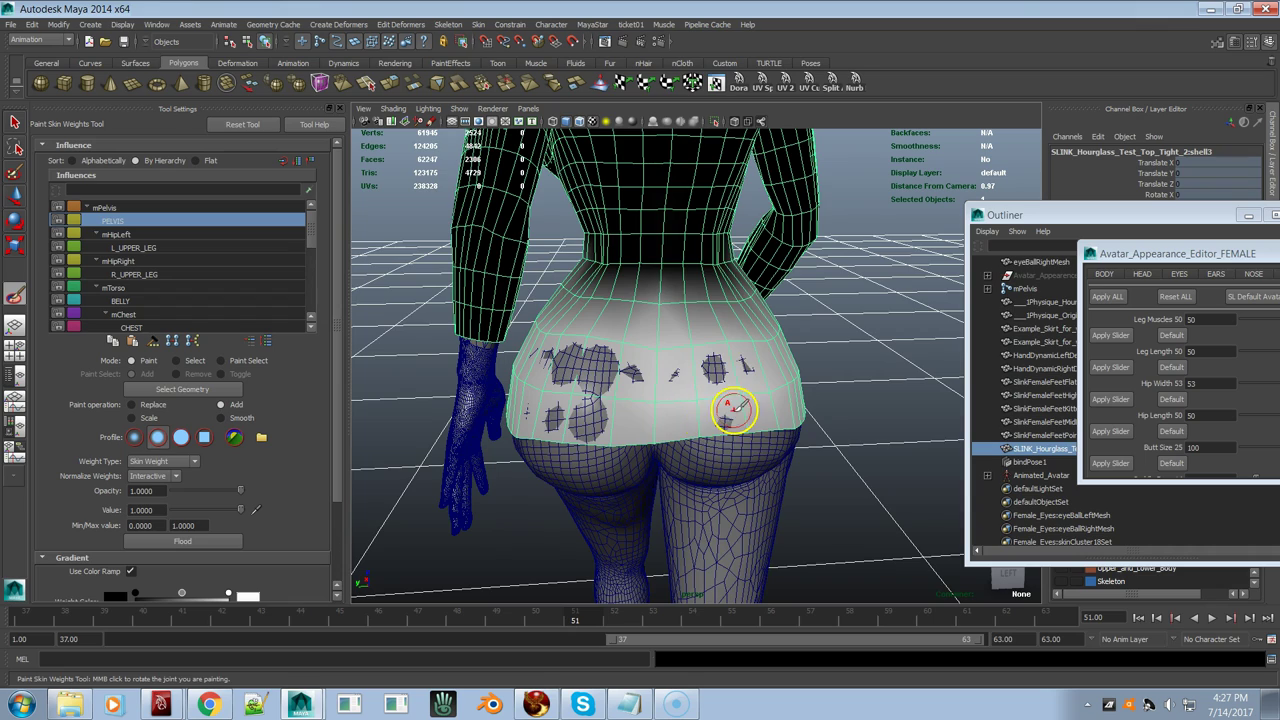
# Step: Paint PELVIS weight over the remaining right-side poke-throughs down to the hem, undoing one stroke and repainting the hem
pyautogui.scroll(3, 694, 370)
pyautogui.keyDown('alt'); pyautogui.moveTo(751, 371); pyautogui.dragTo(815, 398); pyautogui.keyUp('alt')
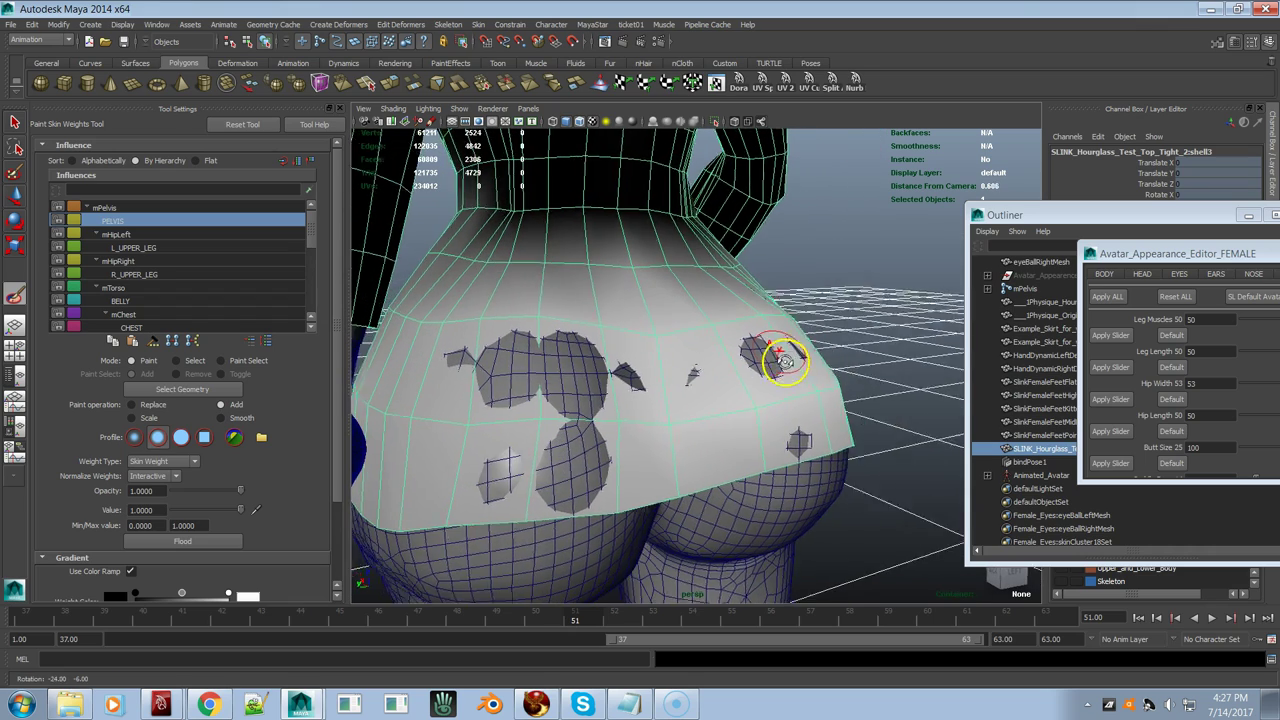
pyautogui.moveTo(757, 337)
pyautogui.mouseDown()
pyautogui.moveTo(712, 326)
pyautogui.moveTo(722, 323)
pyautogui.moveTo(668, 350)
pyautogui.mouseUp()
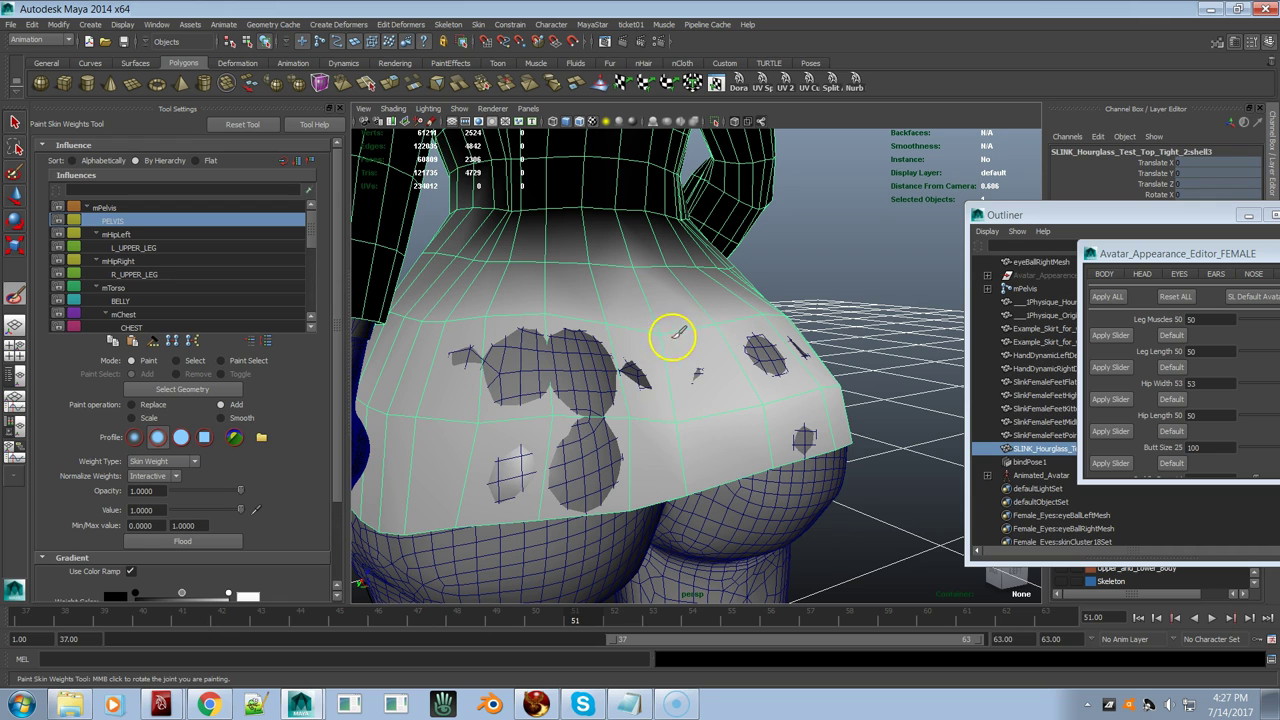
pyautogui.moveTo(688, 418); pyautogui.dragTo(695, 420)
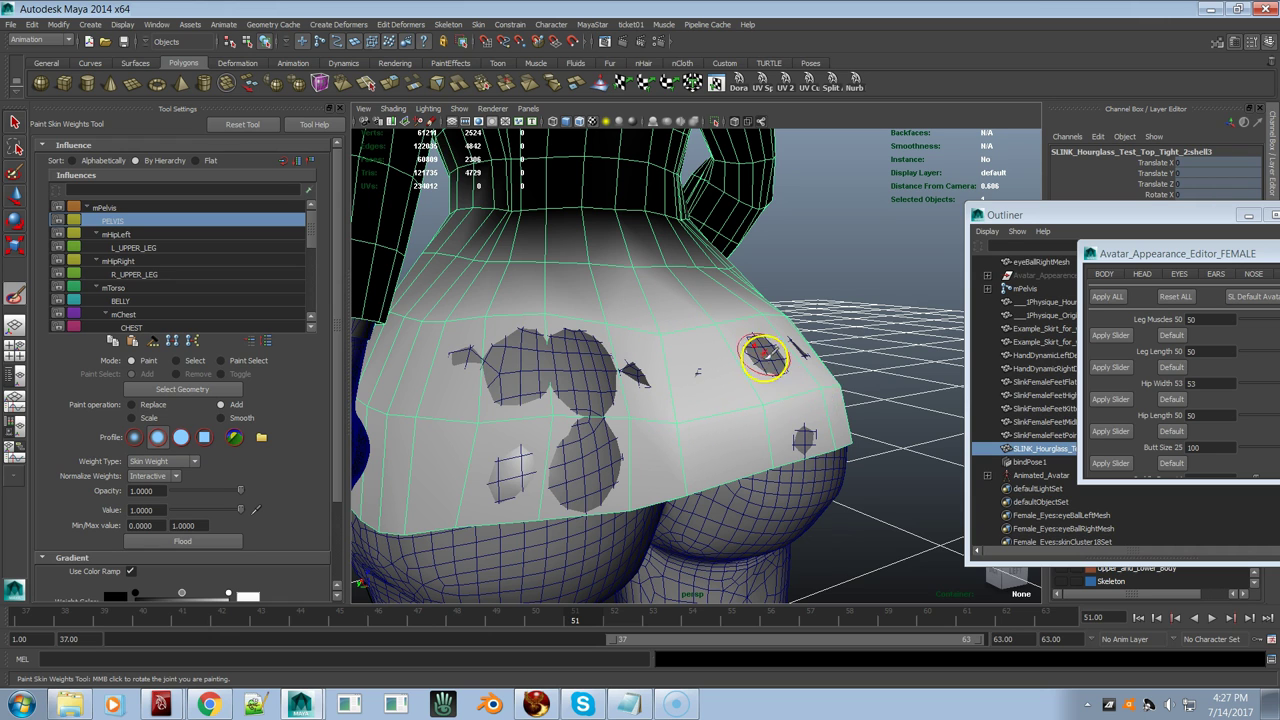
pyautogui.moveTo(760, 315)
pyautogui.mouseDown()
pyautogui.moveTo(693, 335)
pyautogui.moveTo(740, 345)
pyautogui.moveTo(767, 390)
pyautogui.moveTo(751, 394)
pyautogui.mouseUp()
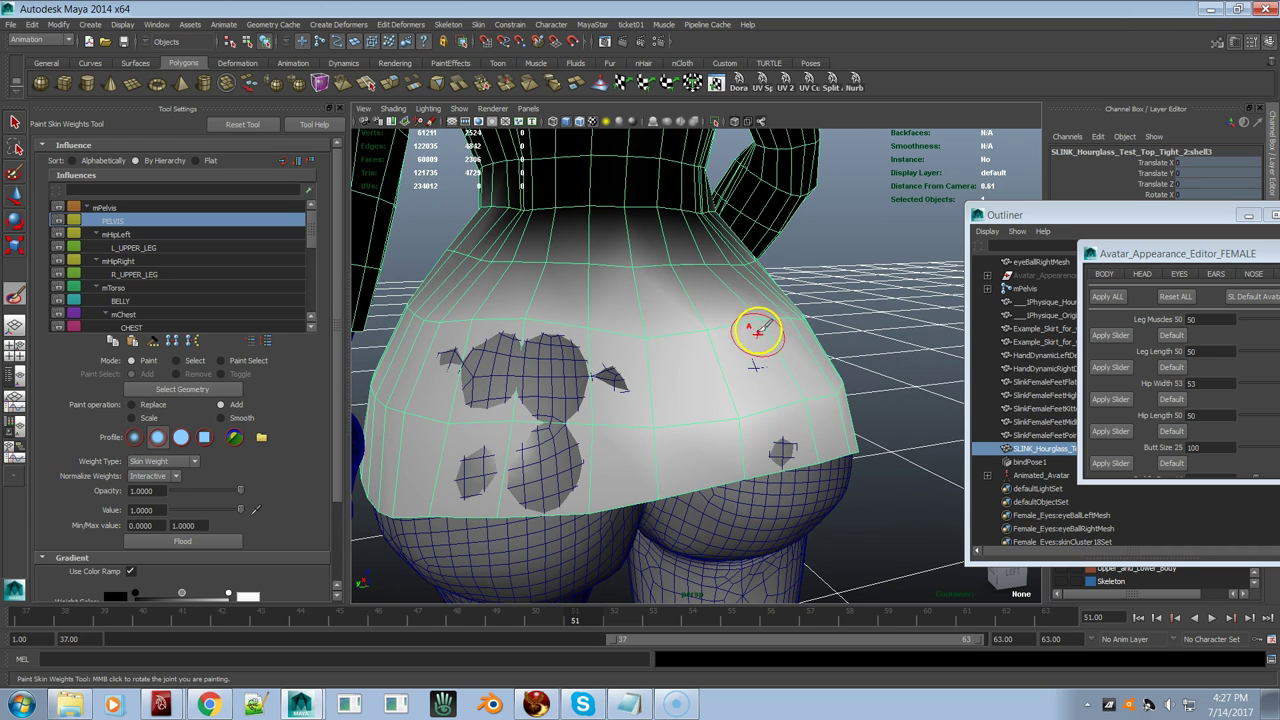
pyautogui.keyDown('alt'); pyautogui.moveTo(754, 331); pyautogui.dragTo(710, 345); pyautogui.keyUp('alt')
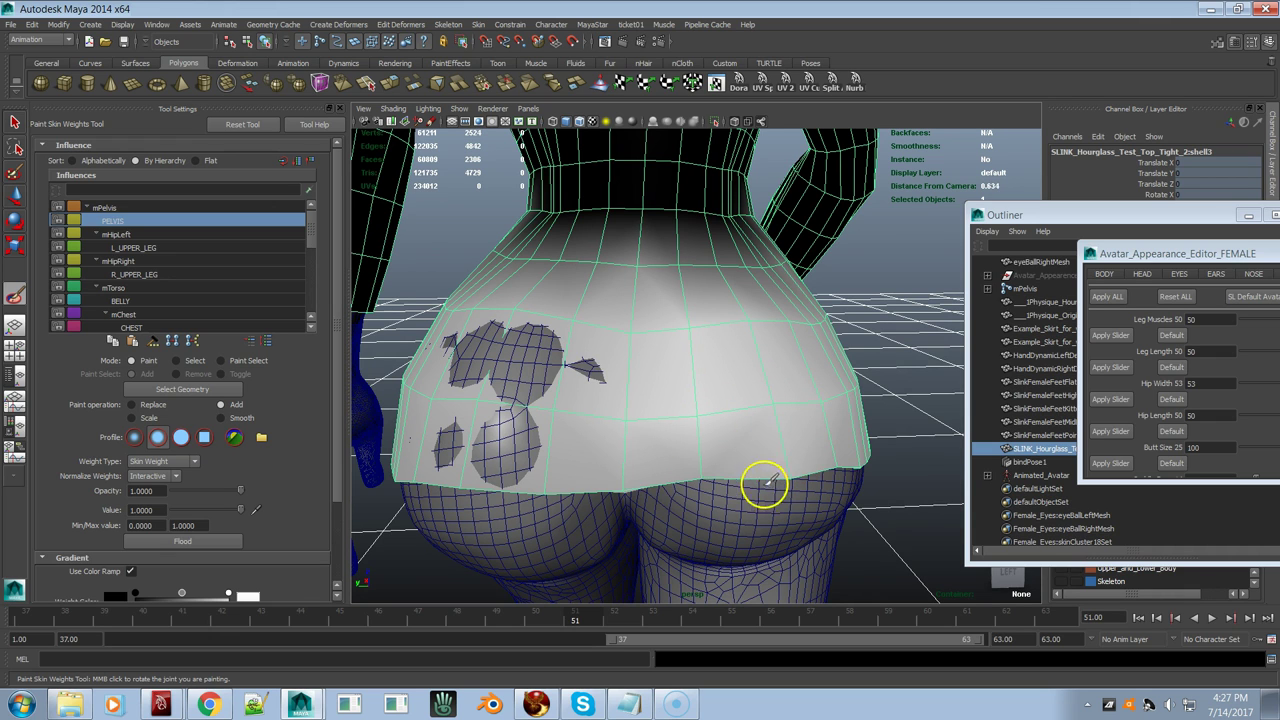
pyautogui.hotkey('ctrl', 'z')
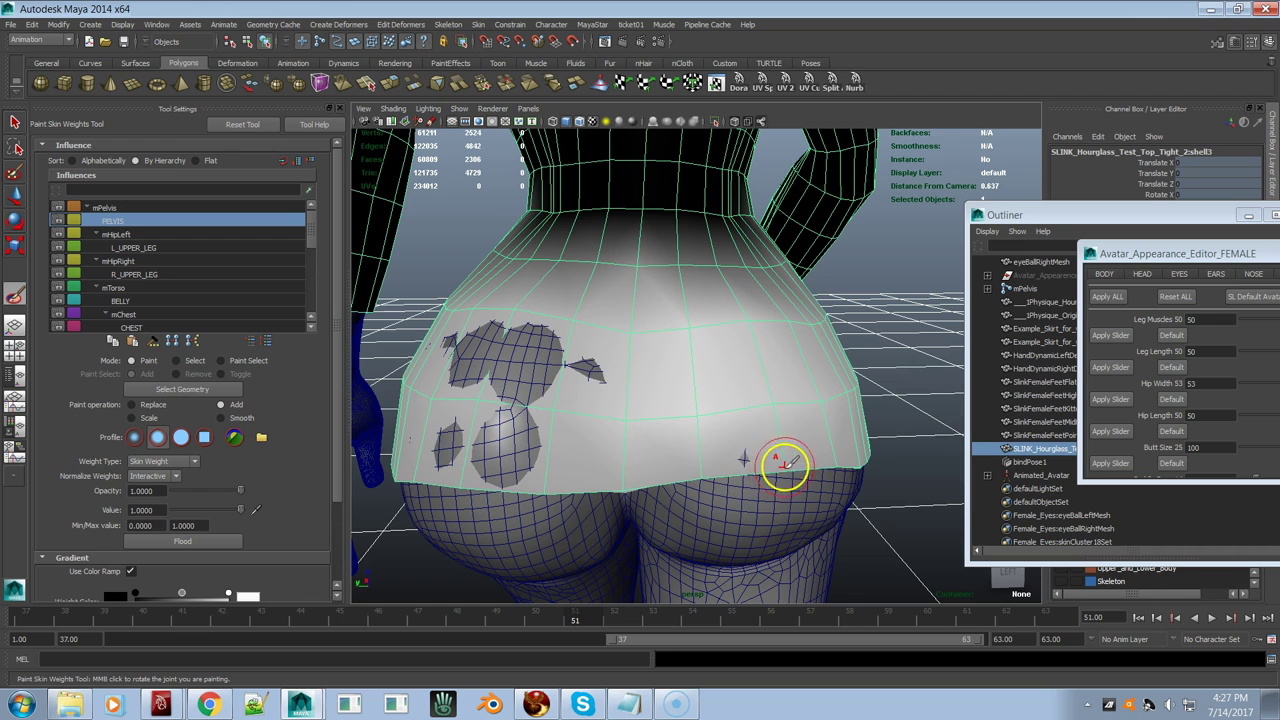
pyautogui.click(706, 479)
# Step: Scrub the animation to frame 61 and inspect the back of the hips from several angles for poke-throughs
pyautogui.keyDown('alt'); pyautogui.moveTo(745, 430); pyautogui.dragTo(655, 388); pyautogui.keyUp('alt')
pyautogui.keyDown('alt'); pyautogui.moveTo(655, 388); pyautogui.dragTo(722, 401, button='right'); pyautogui.keyUp('alt')
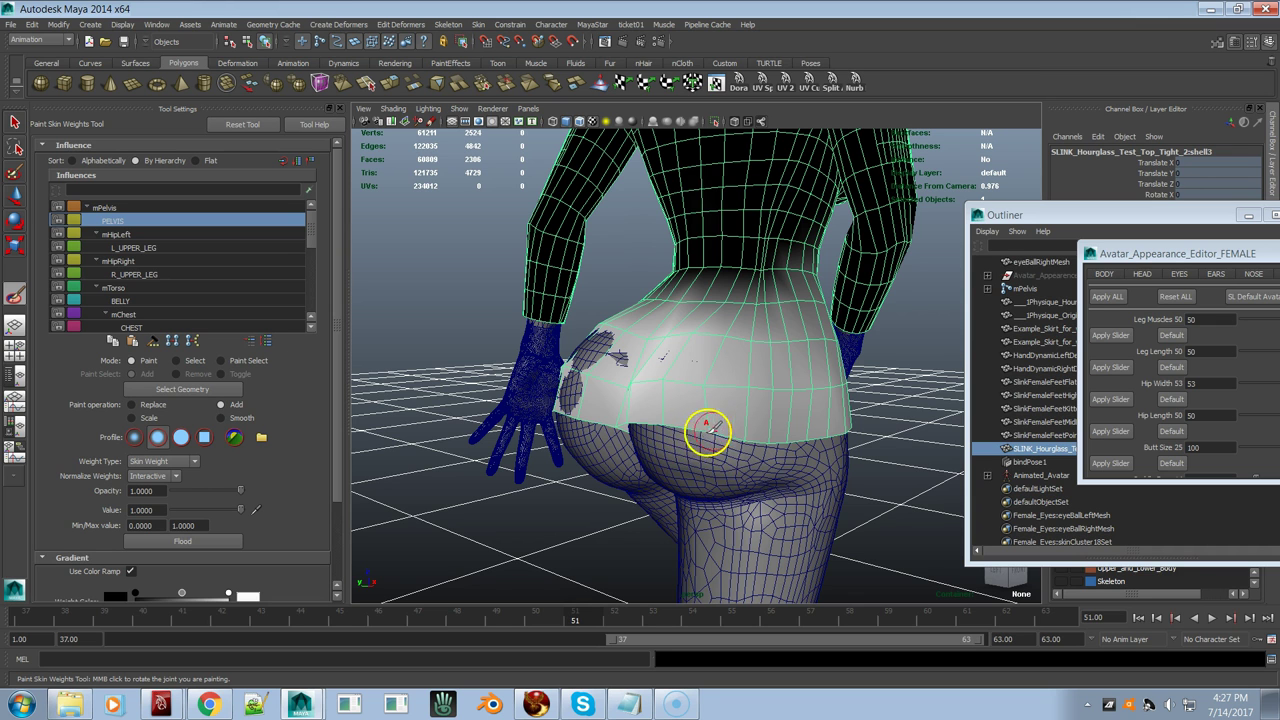
pyautogui.keyDown('alt'); pyautogui.moveTo(664, 452); pyautogui.dragTo(679, 488); pyautogui.keyUp('alt')
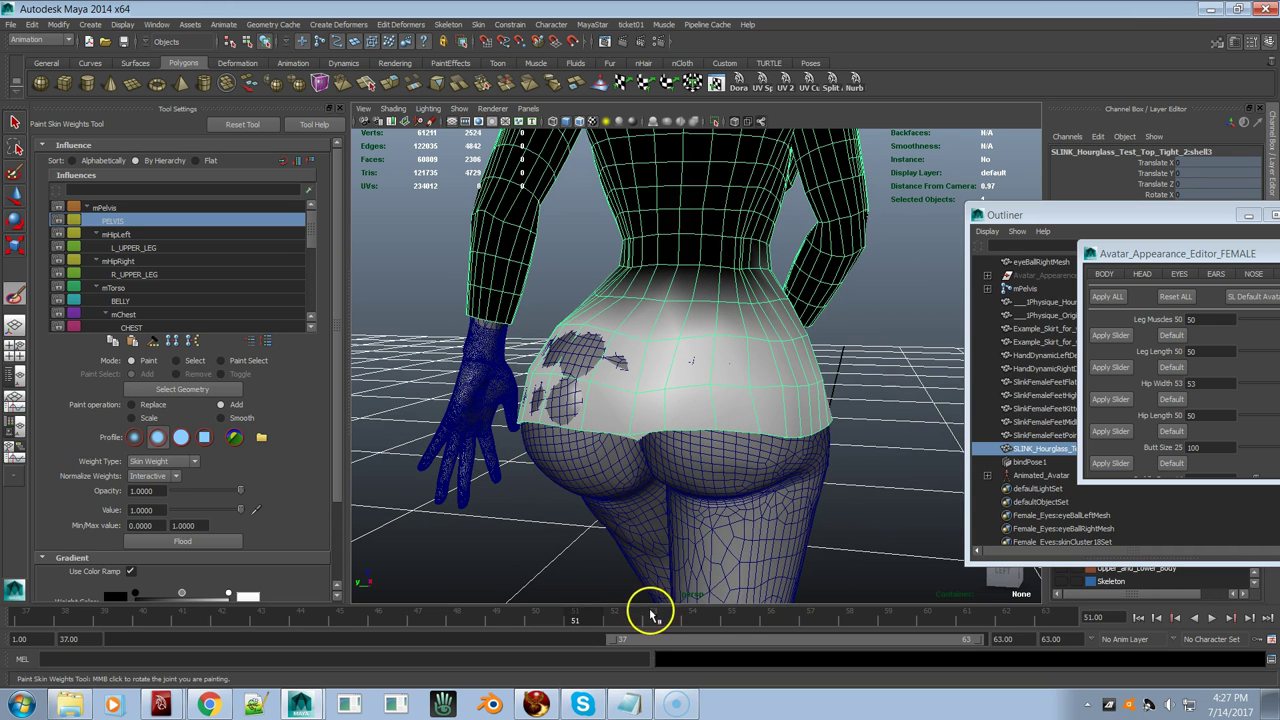
pyautogui.click(777, 617)
pyautogui.moveTo(777, 617); pyautogui.dragTo(966, 614)
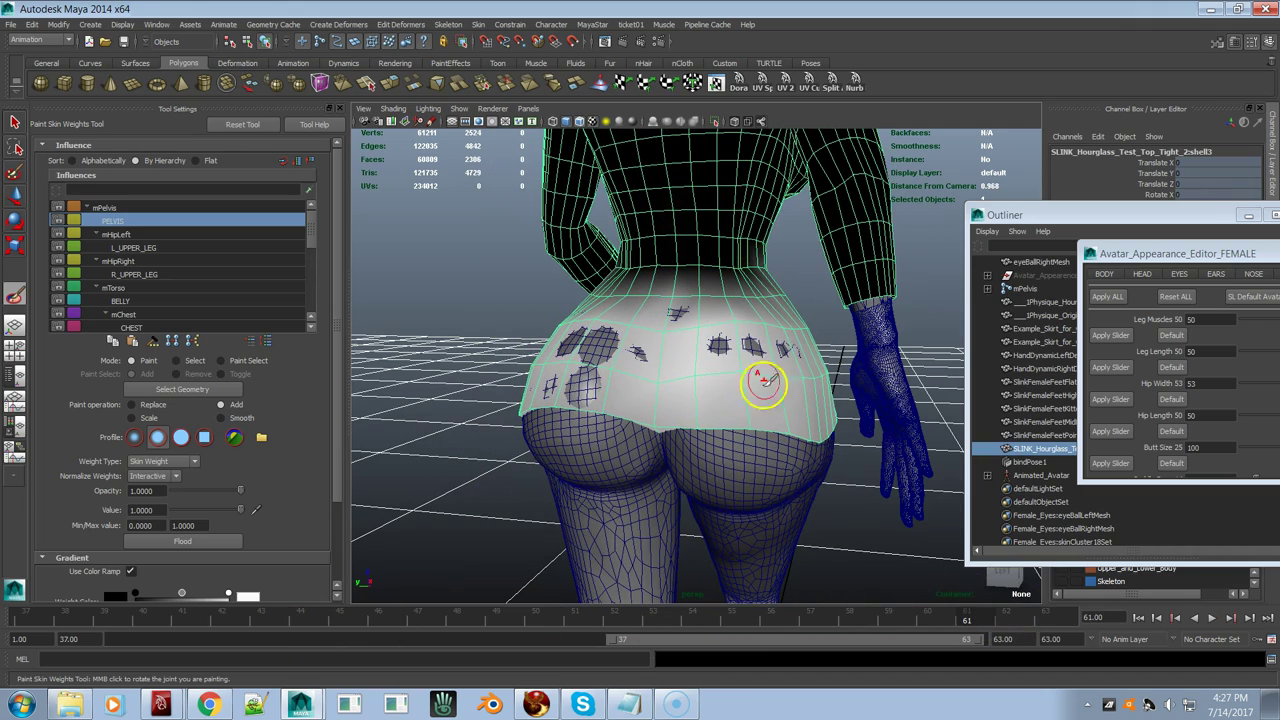
pyautogui.moveTo(790, 380)
pyautogui.keyDown('alt'); pyautogui.mouseDown()
pyautogui.moveTo(757, 363)
pyautogui.moveTo(806, 374)
pyautogui.mouseUp(); pyautogui.keyUp('alt')
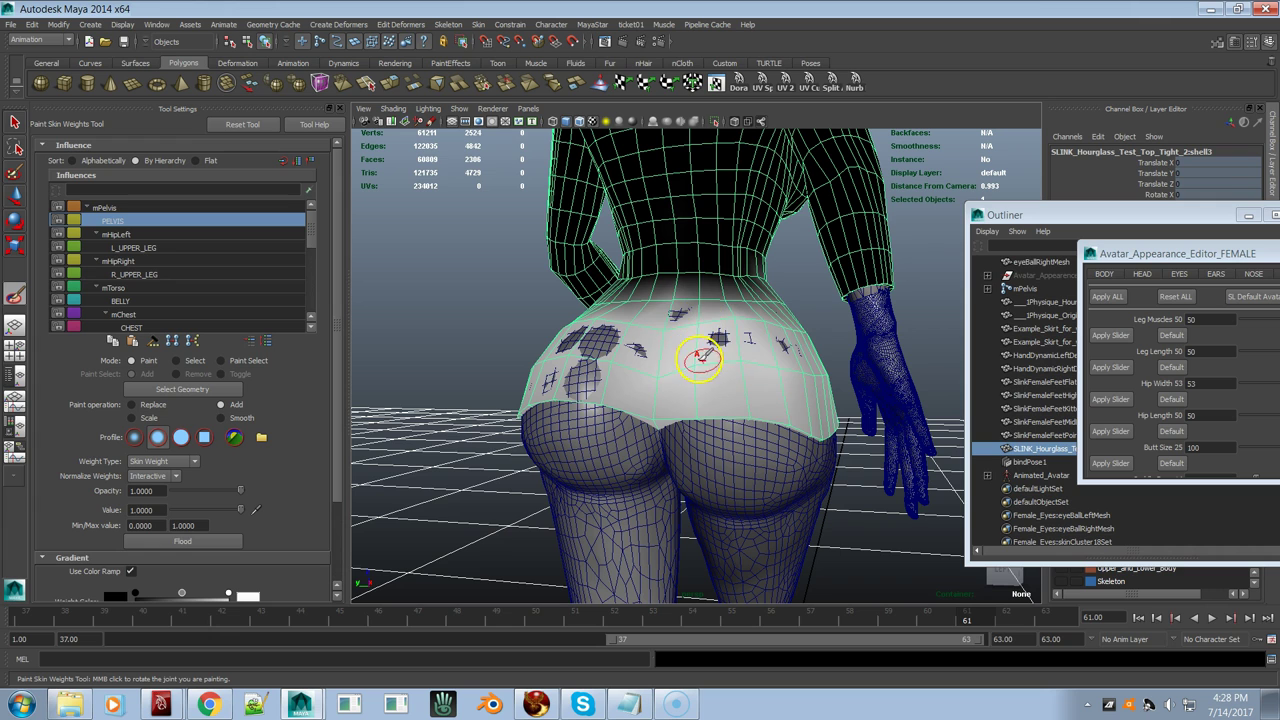
# Step: Return the avatar to Bind Pose from the Avatar Appearance Editor's Sizes options and inspect the back of the hips
pyautogui.moveTo(1220, 253); pyautogui.dragTo(1070, 254)
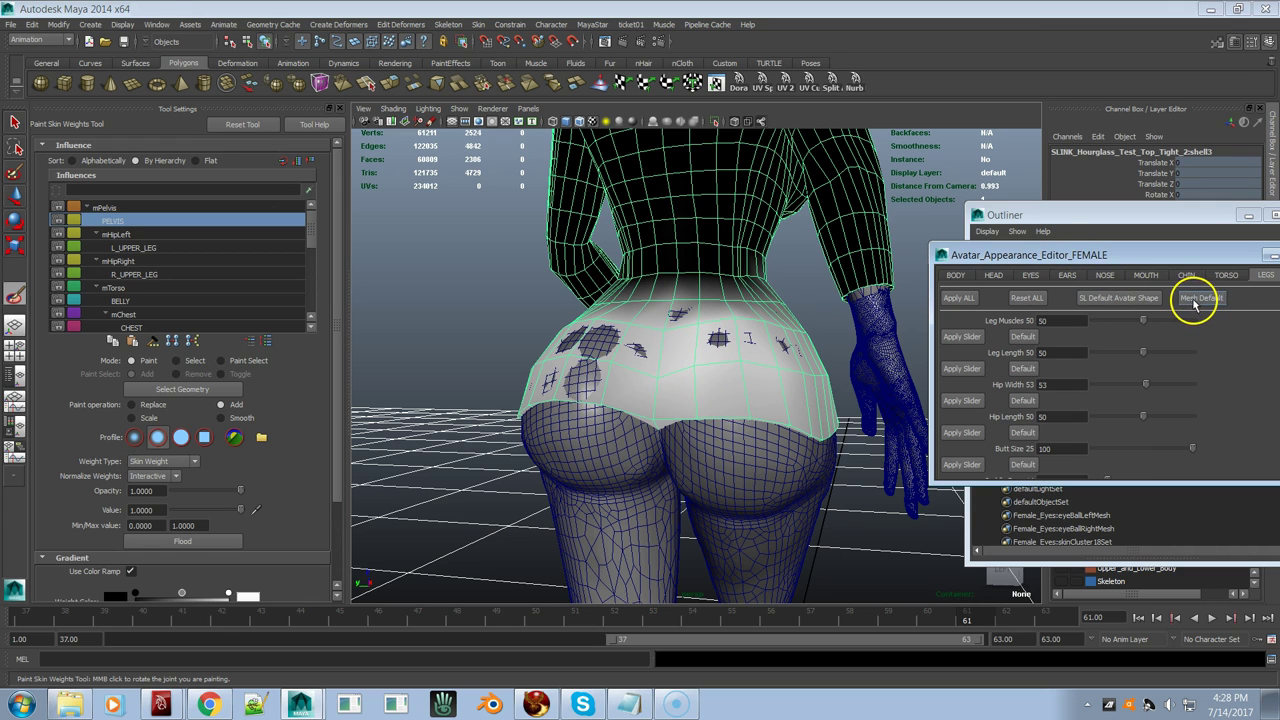
pyautogui.moveTo(1157, 258); pyautogui.dragTo(1035, 295)
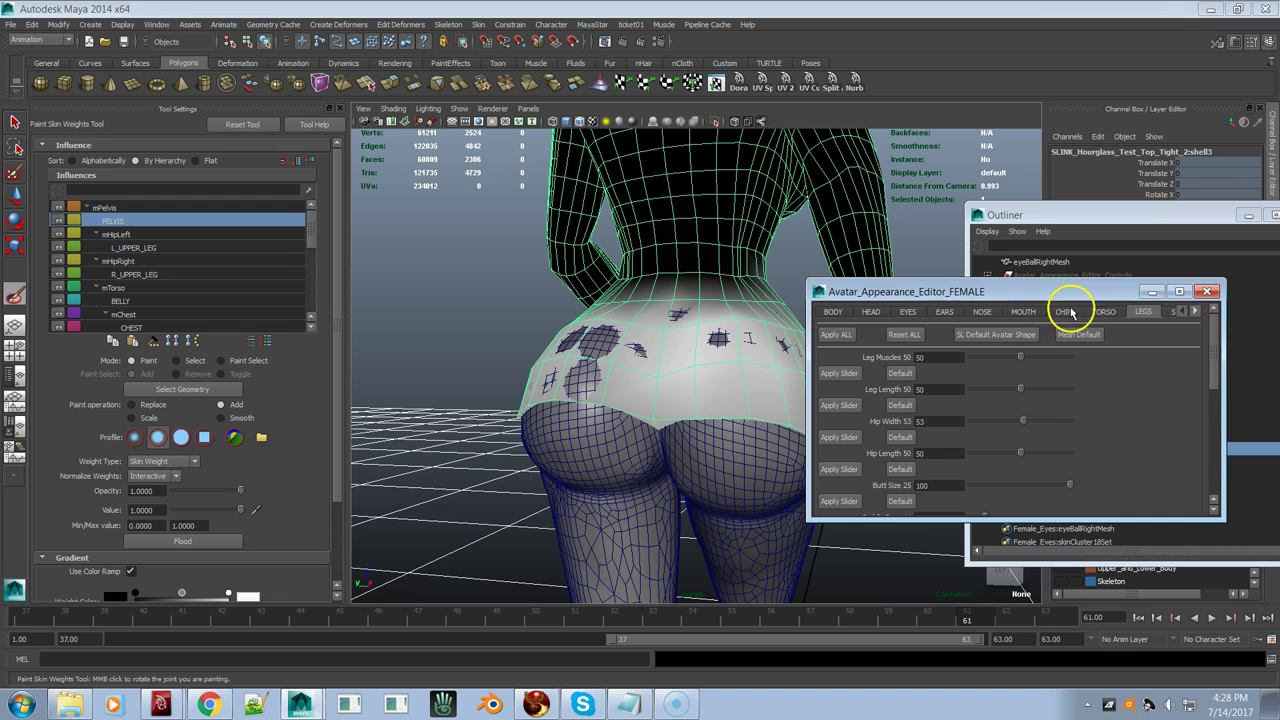
pyautogui.click(1168, 315)
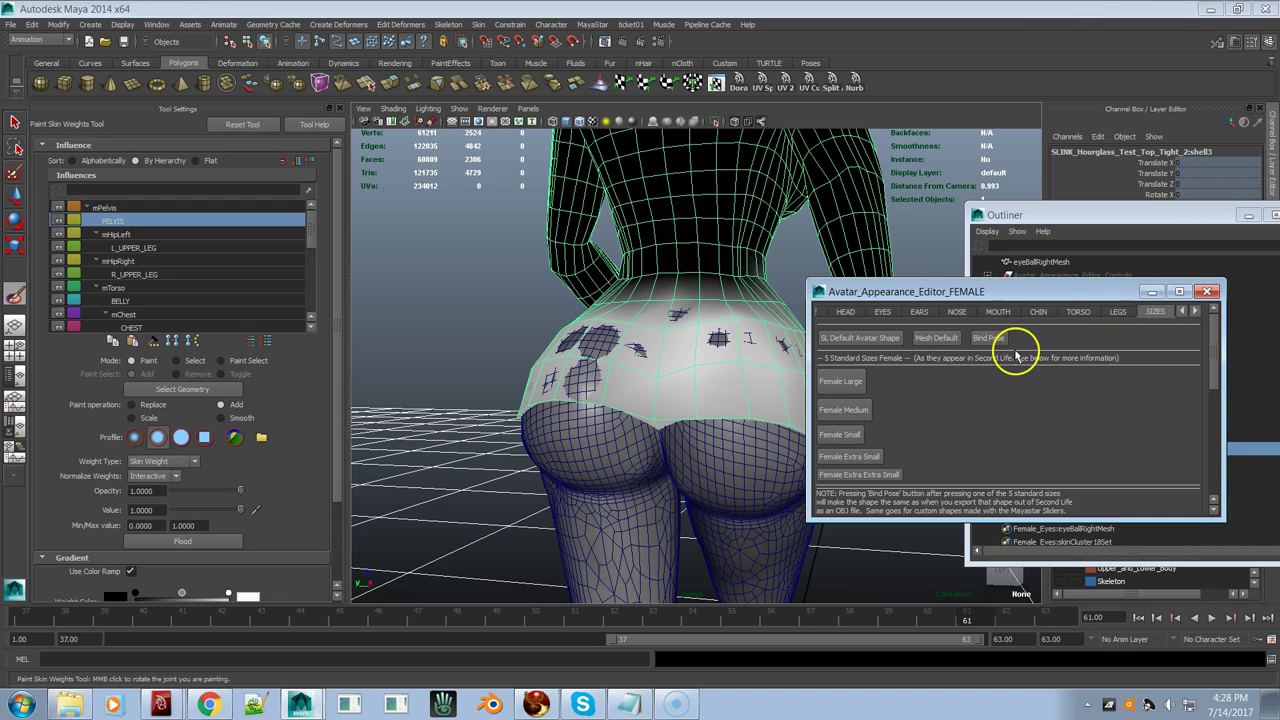
pyautogui.click(988, 338)
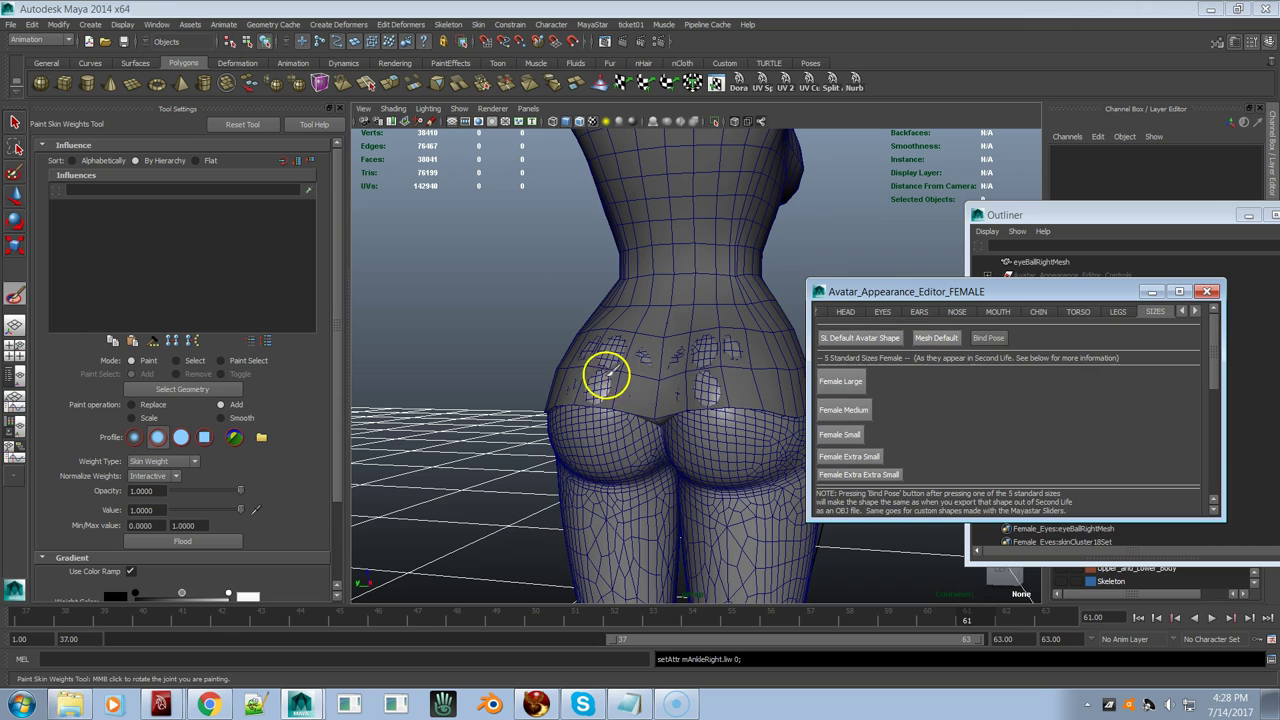
pyautogui.keyDown('alt'); pyautogui.moveTo(565, 390); pyautogui.dragTo(669, 408); pyautogui.keyUp('alt')
pyautogui.keyDown('alt'); pyautogui.moveTo(668, 400); pyautogui.dragTo(770, 390, button='right'); pyautogui.keyUp('alt')
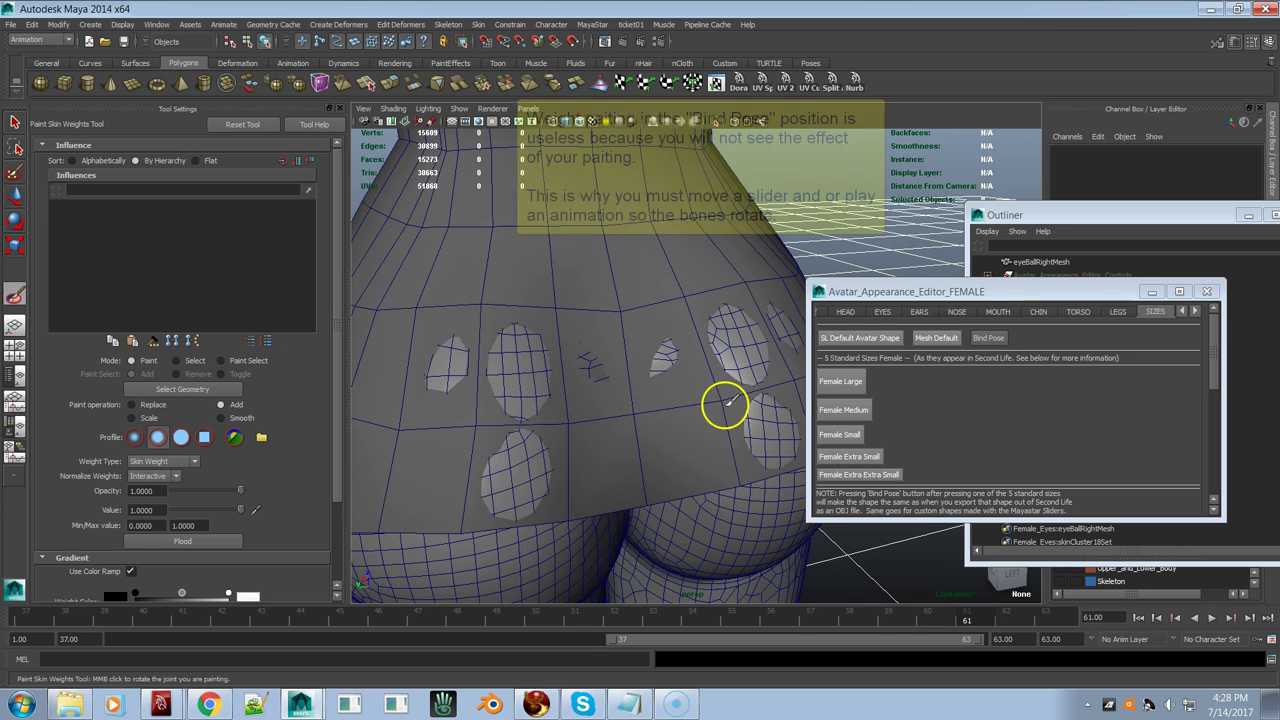
pyautogui.keyDown('alt'); pyautogui.moveTo(664, 412); pyautogui.dragTo(640, 378, button='right'); pyautogui.keyUp('alt')
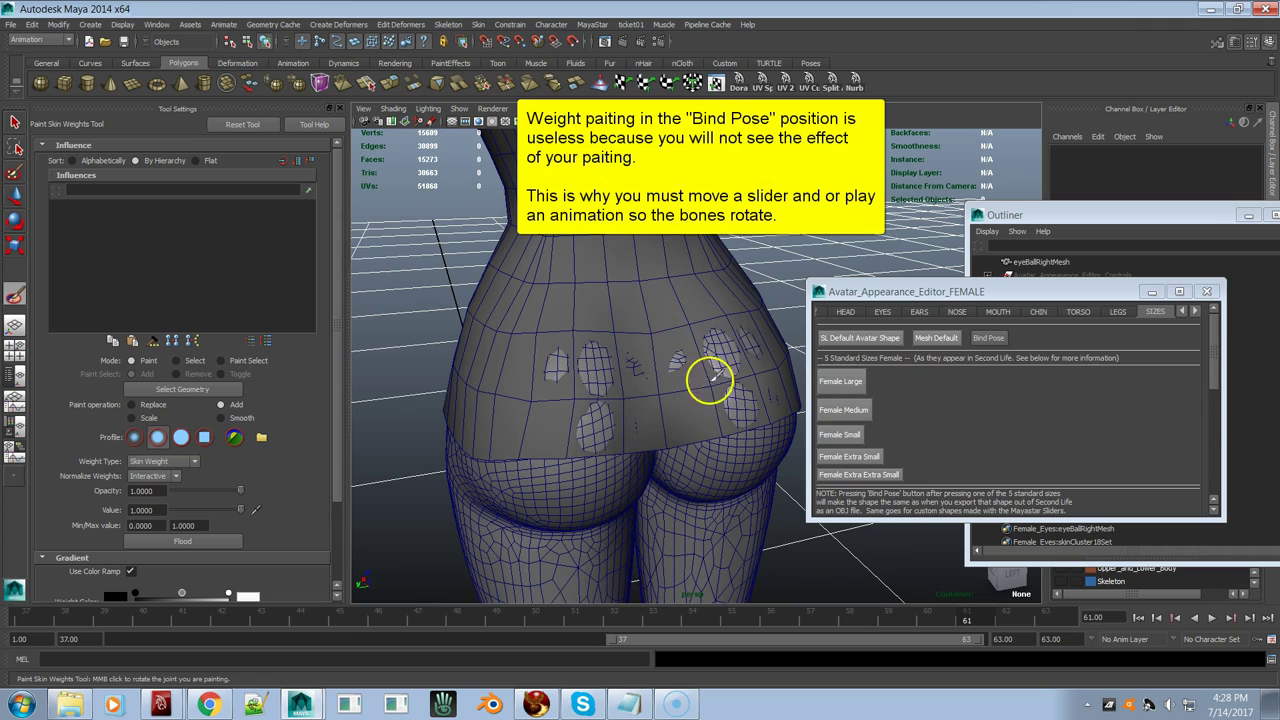
# Step: Scrub the animation to frame 60 and reselect the top, moving the Avatar Appearance Editor off the model
pyautogui.moveTo(743, 620); pyautogui.dragTo(925, 605)
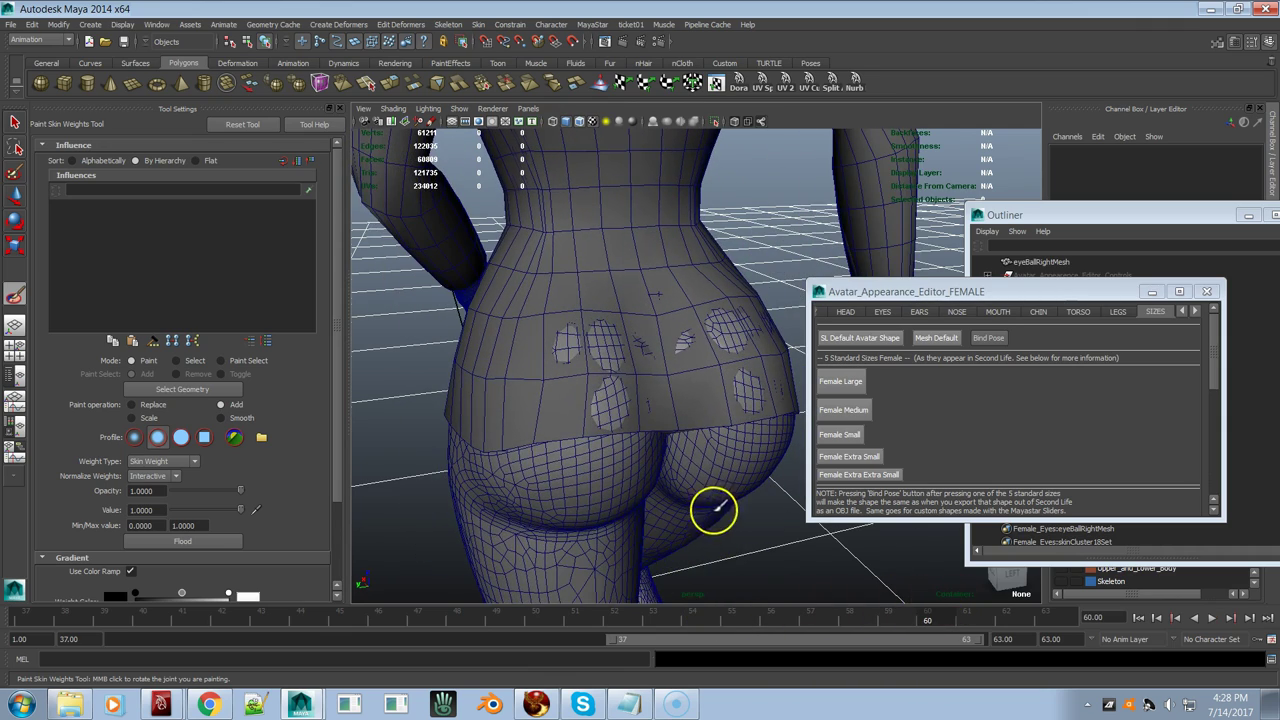
pyautogui.press('s')
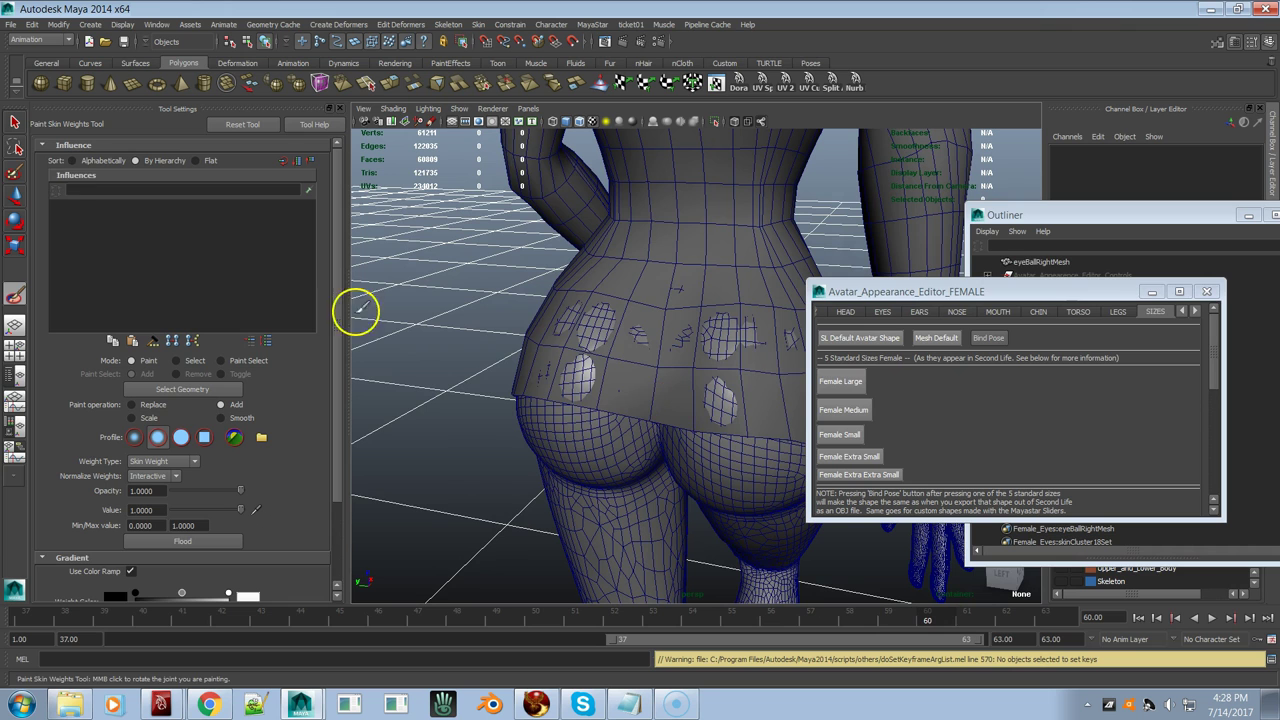
pyautogui.click(15, 122)
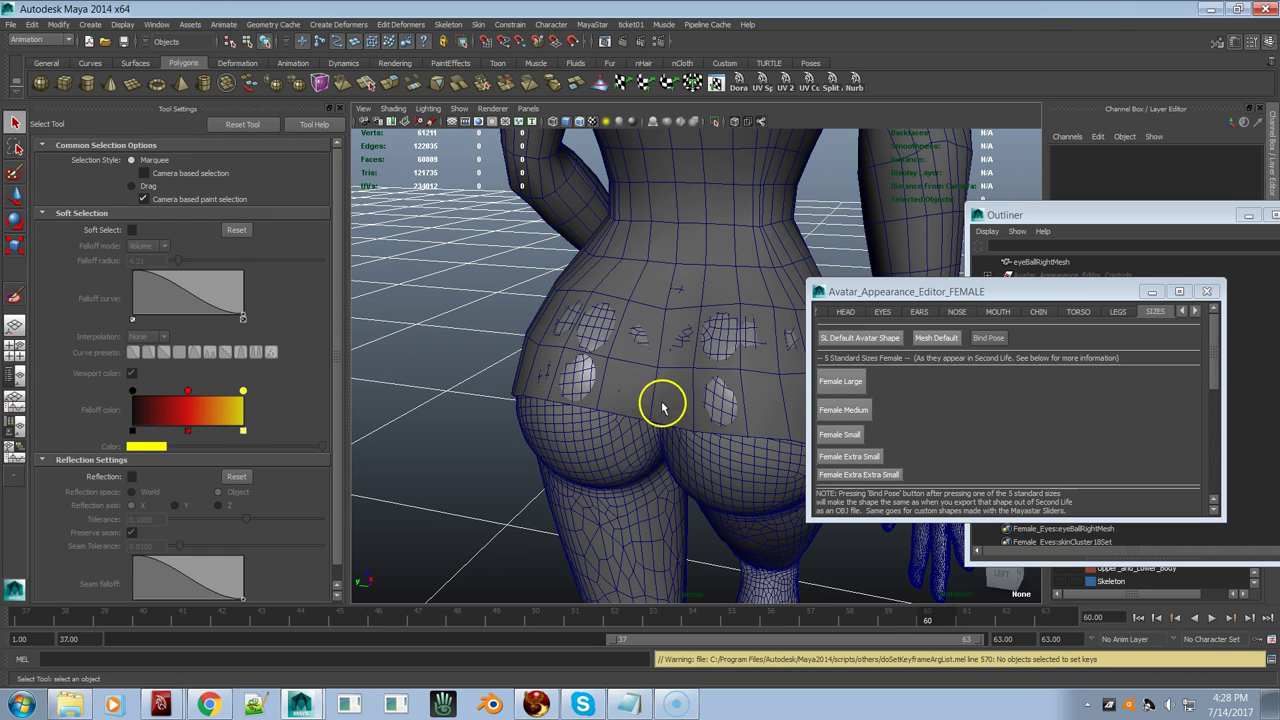
pyautogui.click(655, 415)
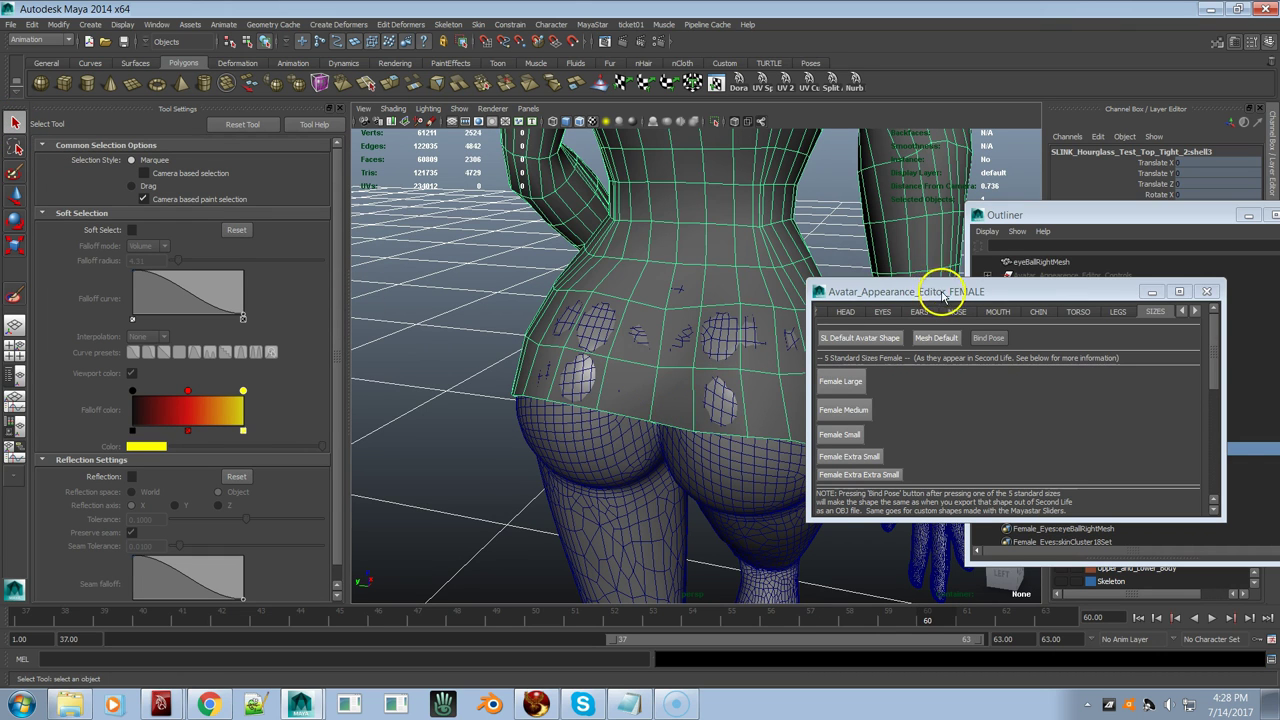
pyautogui.moveTo(943, 295); pyautogui.dragTo(1061, 288)
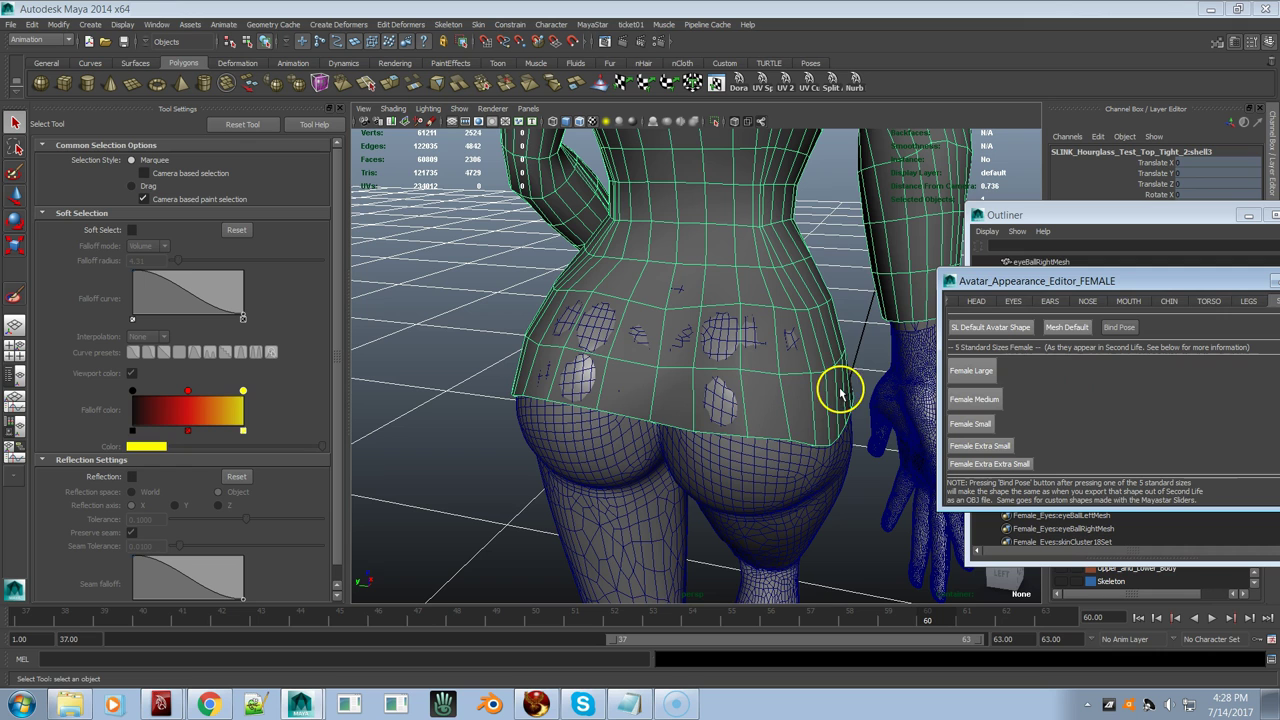
# Step: Restart the Paint Skin Weights Tool on the top and choose mPelvis as the influence to paint
pyautogui.click(553, 24)
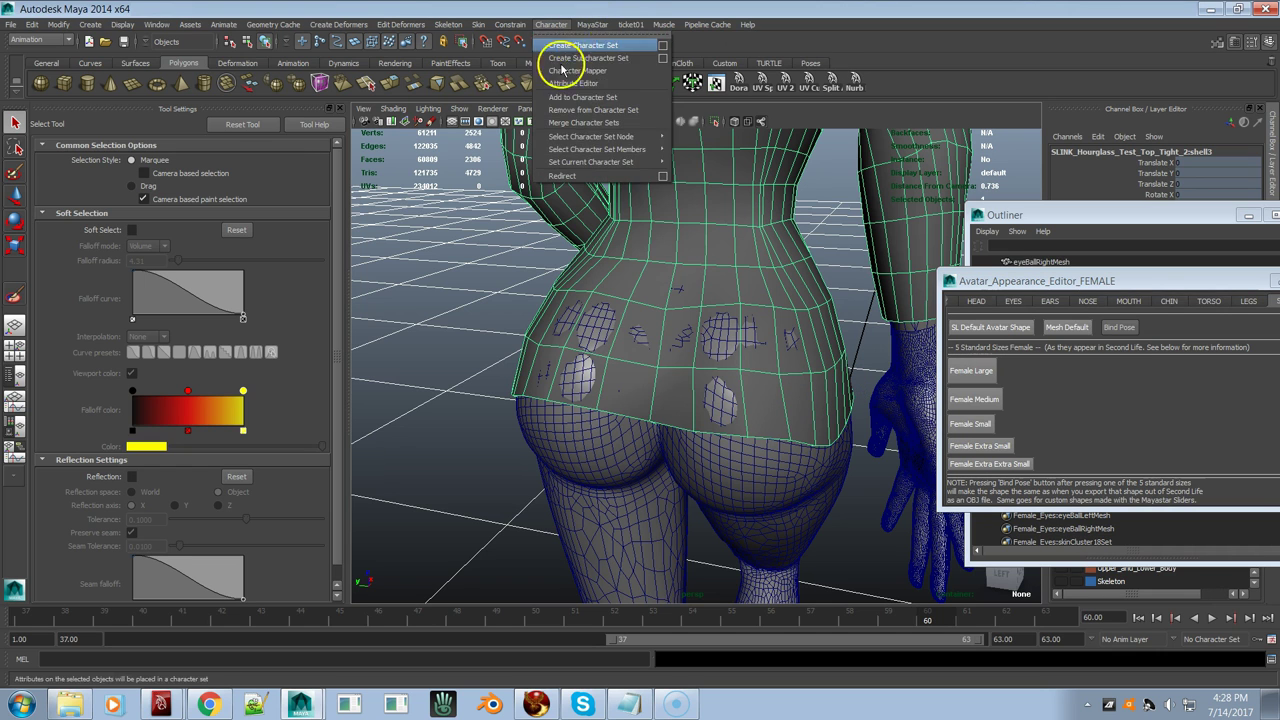
pyautogui.moveTo(585, 24)
pyautogui.moveTo(646, 287)
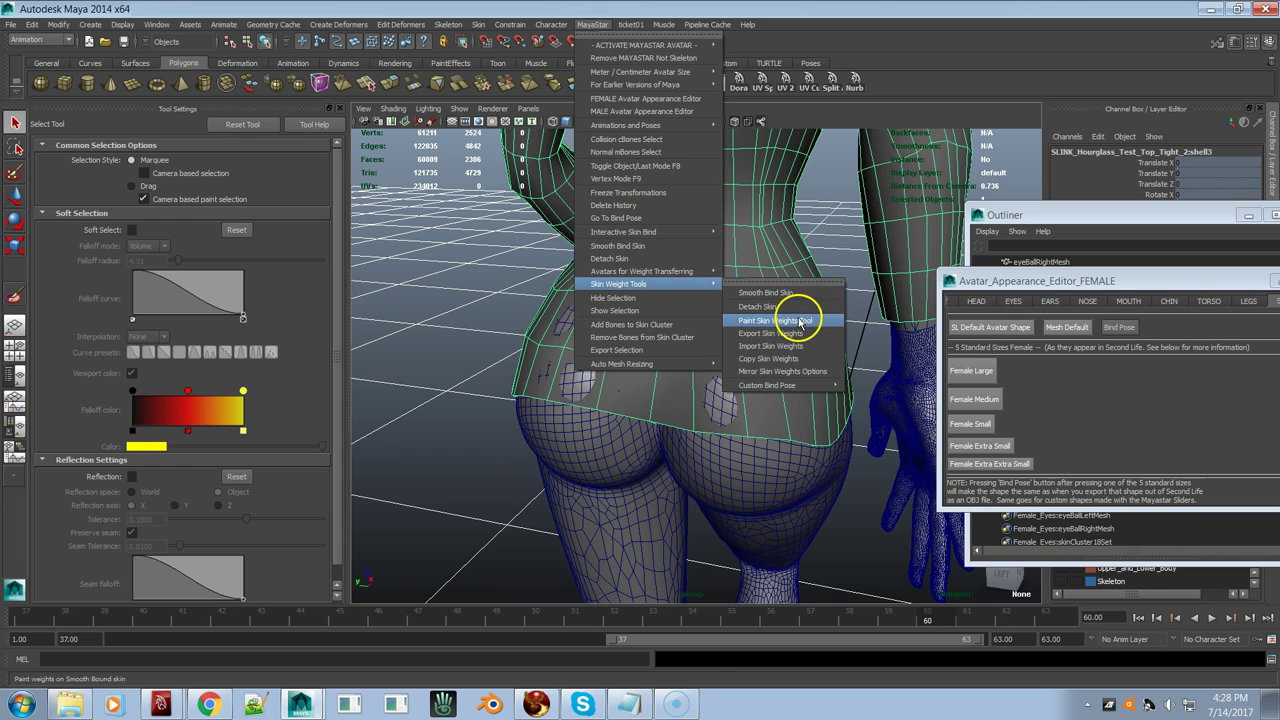
pyautogui.click(798, 320)
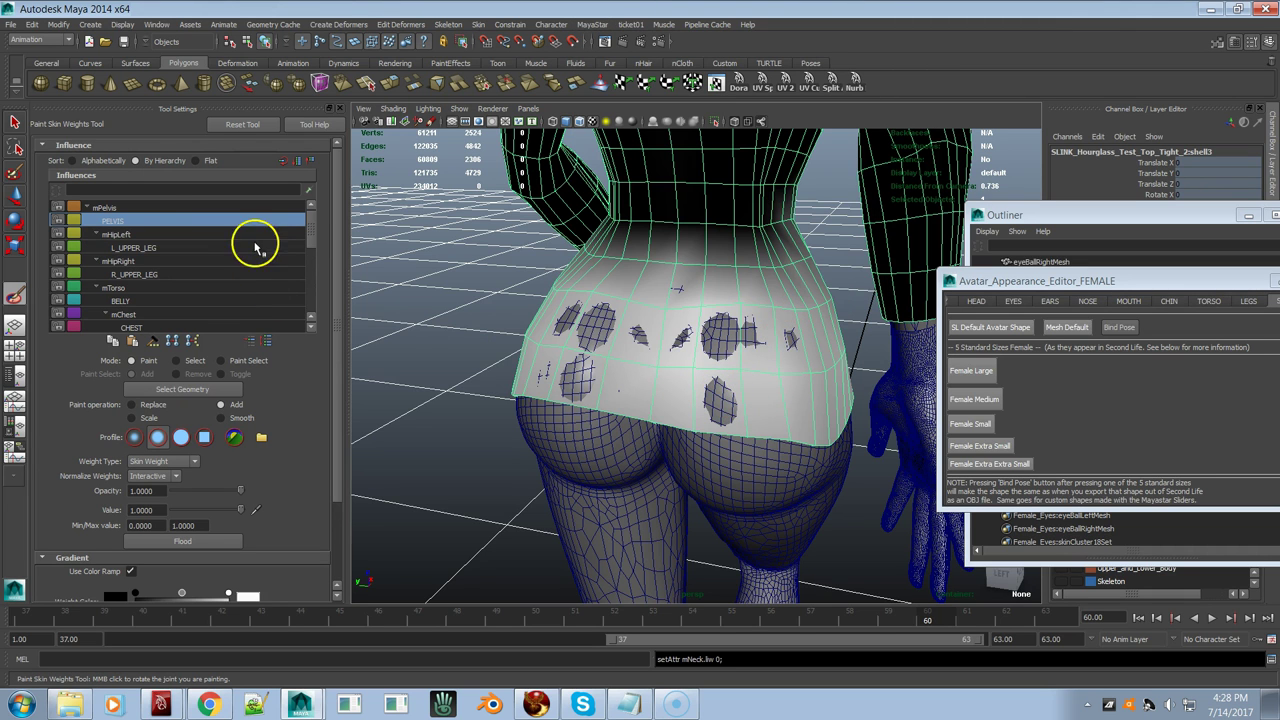
pyautogui.click(152, 208)
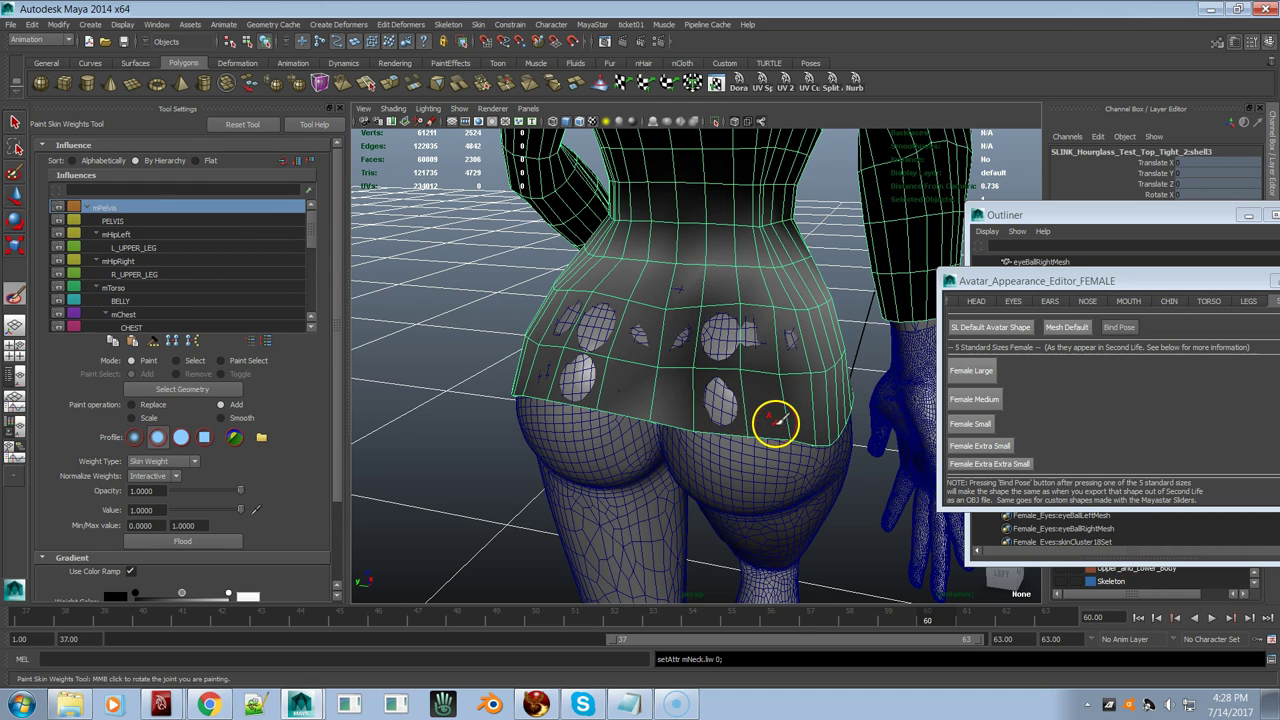
pyautogui.scroll(5, 623, 391)
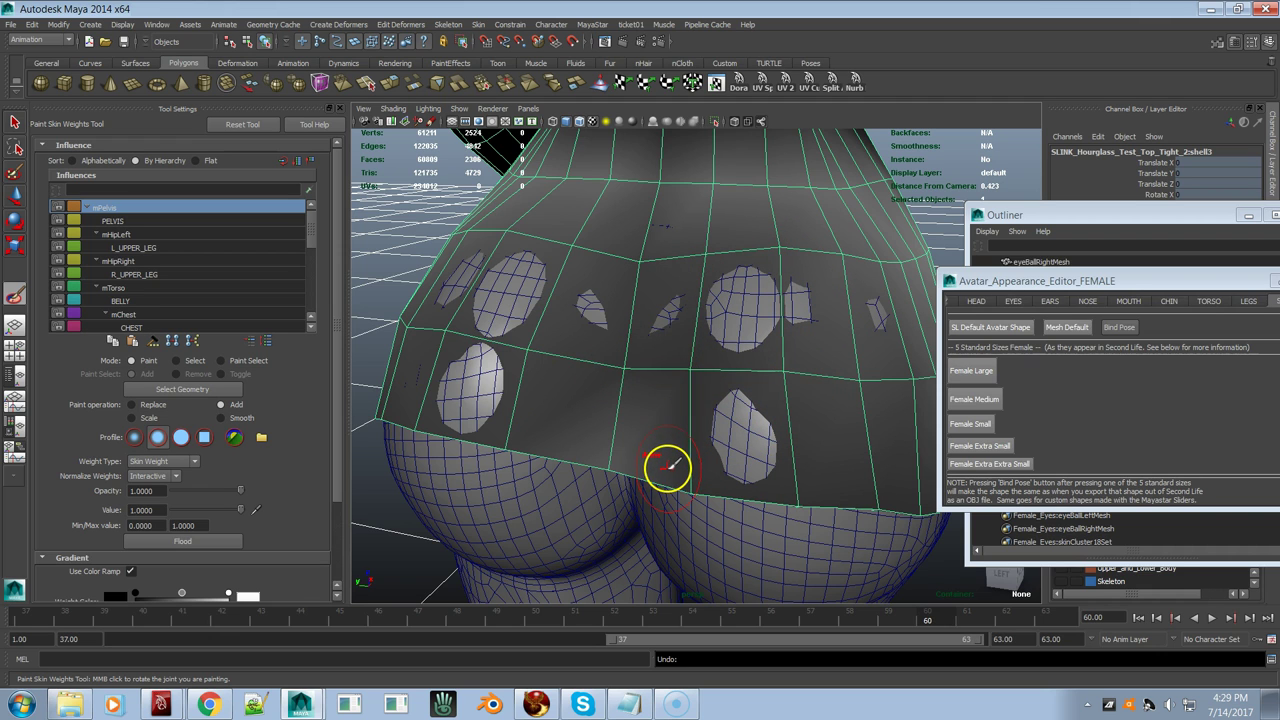
# Step: Put the avatar back in Bind Pose, reselect the top and restart the Paint Skin Weights Tool on it
pyautogui.click(1122, 330)
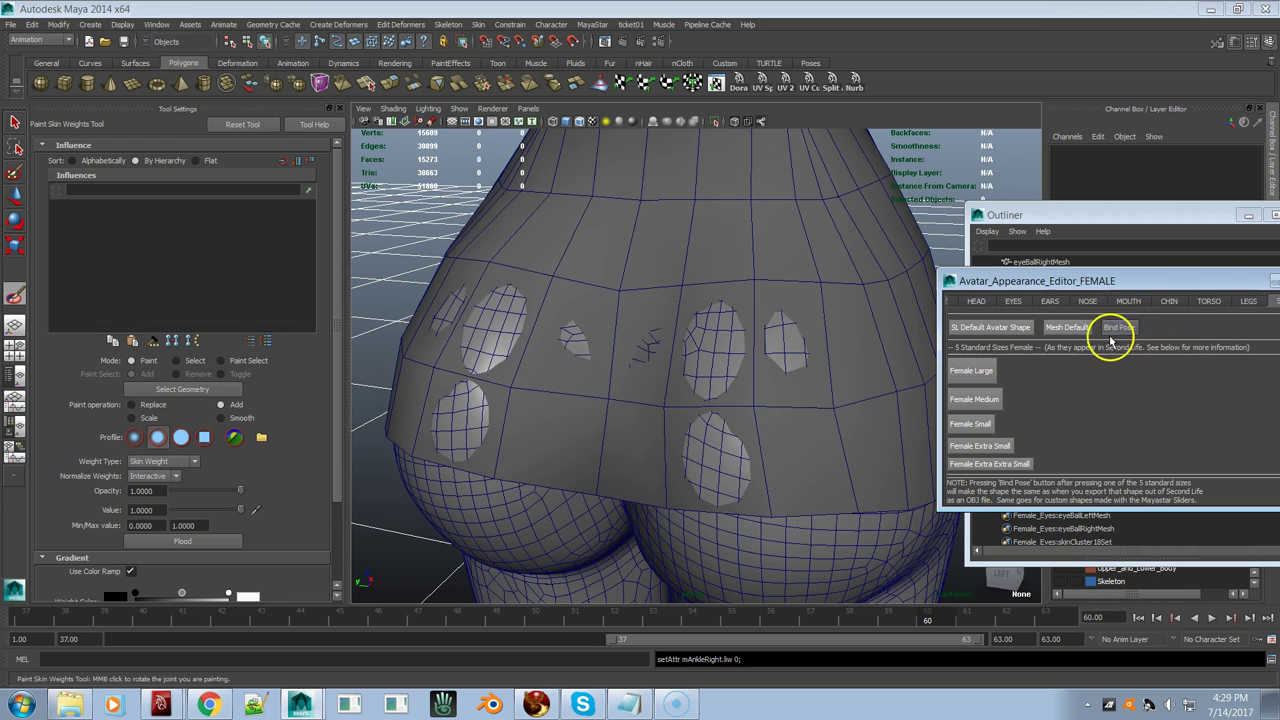
pyautogui.click(15, 122)
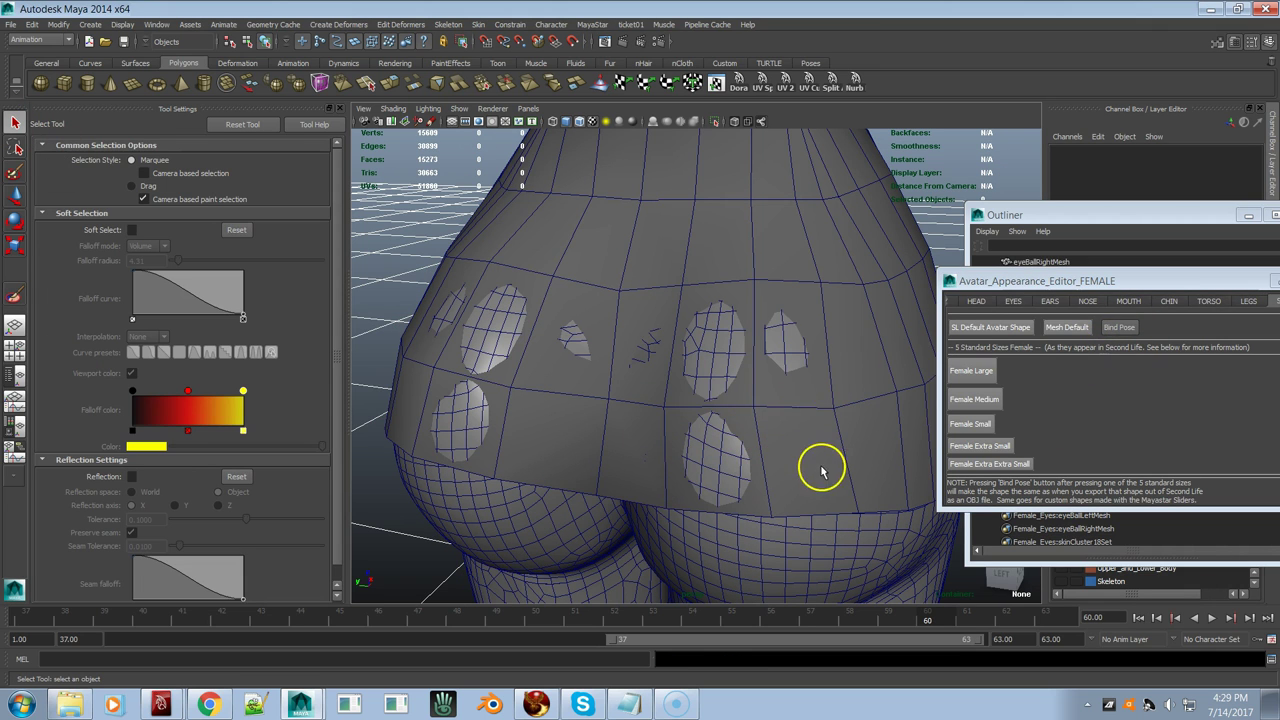
pyautogui.click(819, 485)
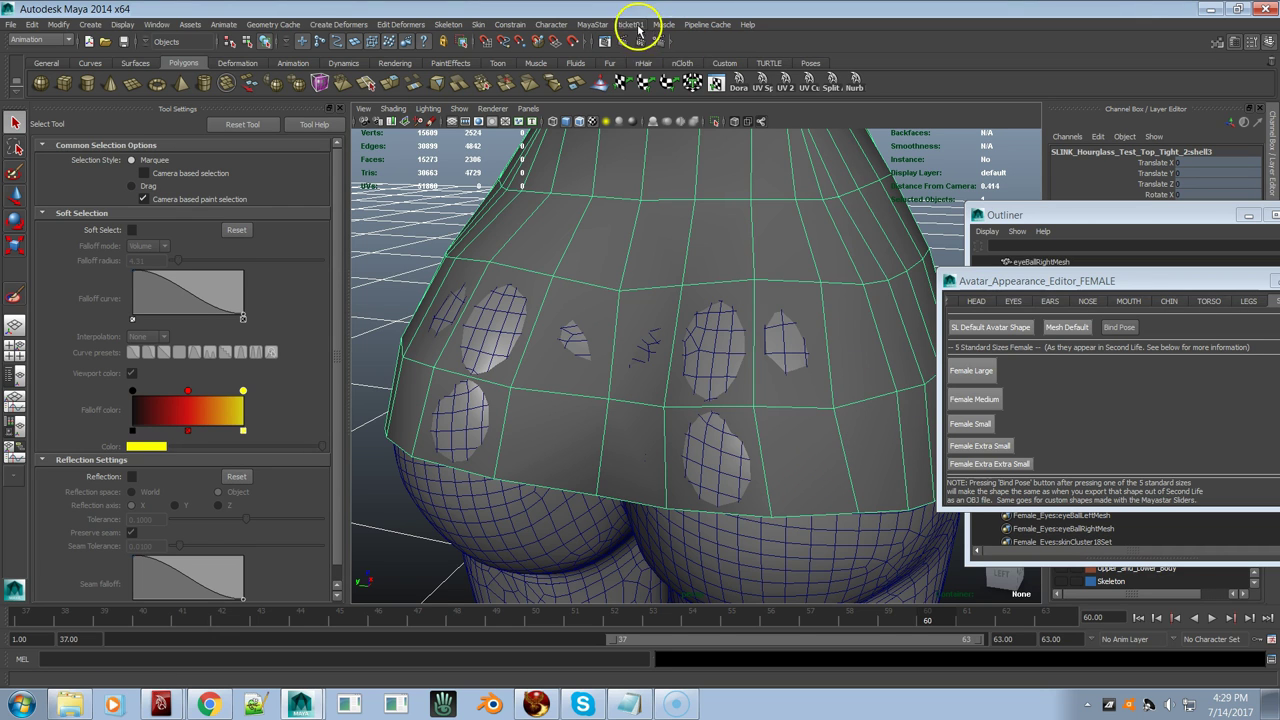
pyautogui.click(596, 28)
pyautogui.moveTo(650, 285)
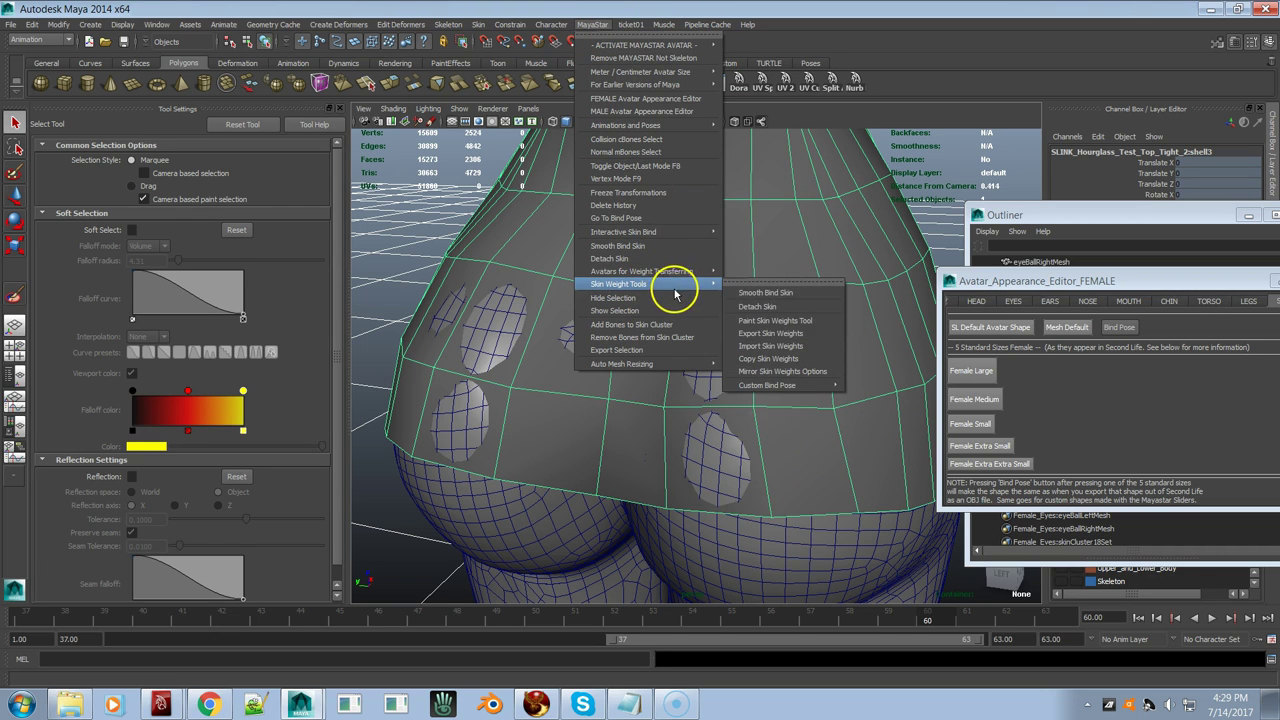
pyautogui.click(787, 322)
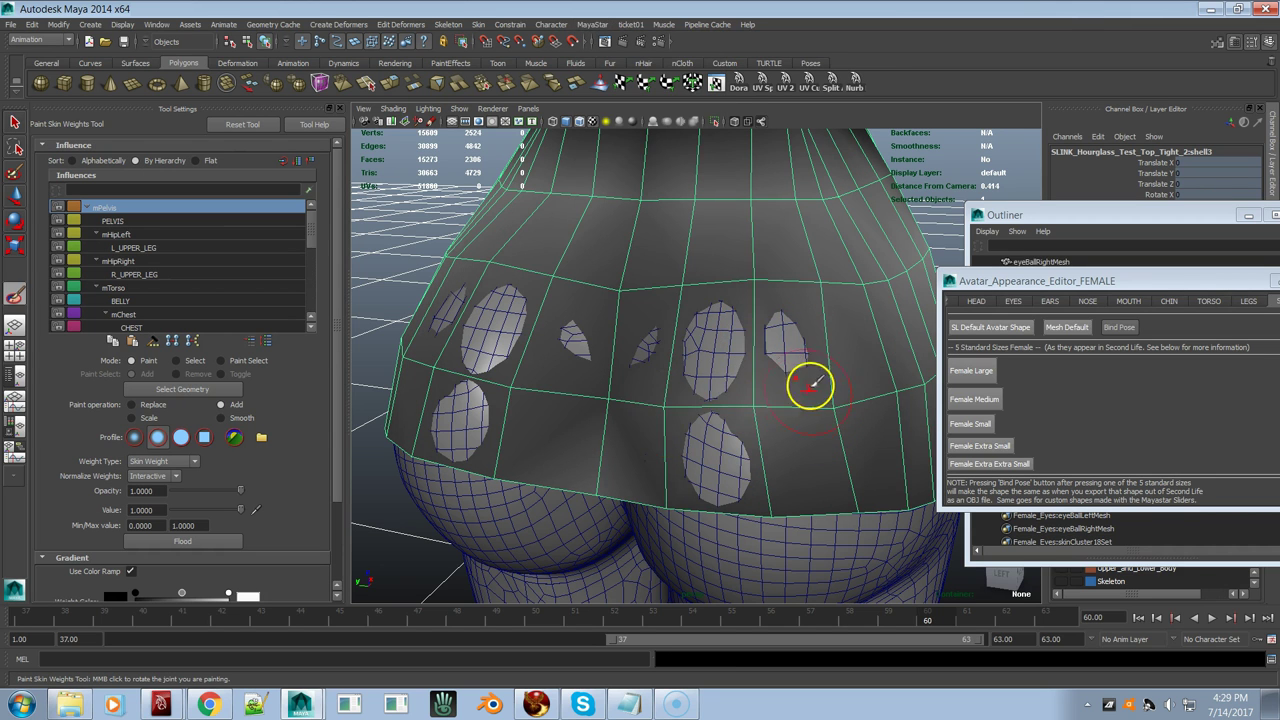
# Step: Paint mPelvis weight over one side of the top's back hip area and scrub the animation to test it
pyautogui.moveTo(806, 331)
pyautogui.mouseDown()
pyautogui.moveTo(729, 331)
pyautogui.moveTo(847, 333)
pyautogui.moveTo(766, 346)
pyautogui.moveTo(737, 335)
pyautogui.moveTo(816, 305)
pyautogui.moveTo(867, 306)
pyautogui.moveTo(613, 327)
pyautogui.moveTo(863, 298)
pyautogui.moveTo(719, 379)
pyautogui.moveTo(915, 387)
pyautogui.moveTo(640, 424)
pyautogui.moveTo(663, 400)
pyautogui.mouseUp()
pyautogui.moveTo(655, 612); pyautogui.dragTo(949, 594)
pyautogui.keyDown('alt'); pyautogui.moveTo(851, 510); pyautogui.dragTo(808, 496); pyautogui.keyUp('alt')
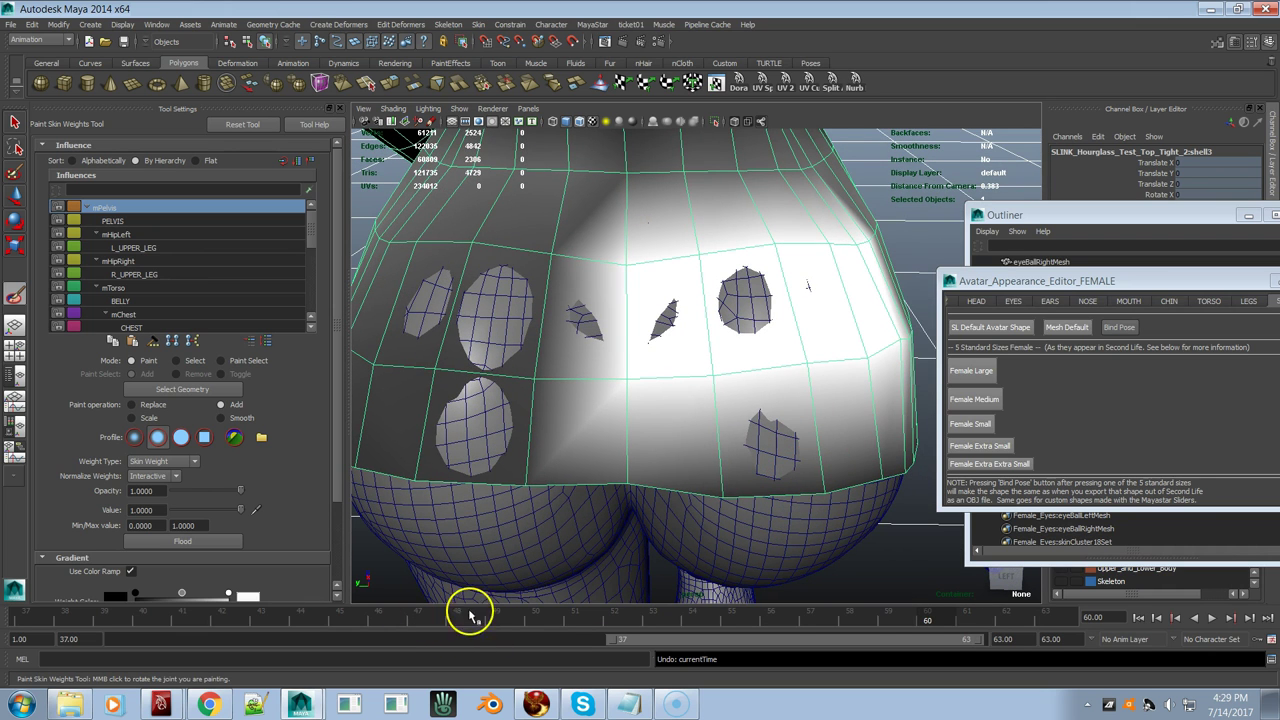
# Step: Return the avatar to Bind Pose and inspect the painted area at the back of the hips
pyautogui.click(1133, 328)
pyautogui.keyDown('alt'); pyautogui.moveTo(691, 409); pyautogui.dragTo(757, 302); pyautogui.keyUp('alt')
pyautogui.keyDown('alt'); pyautogui.moveTo(625, 357); pyautogui.dragTo(766, 298); pyautogui.keyUp('alt')
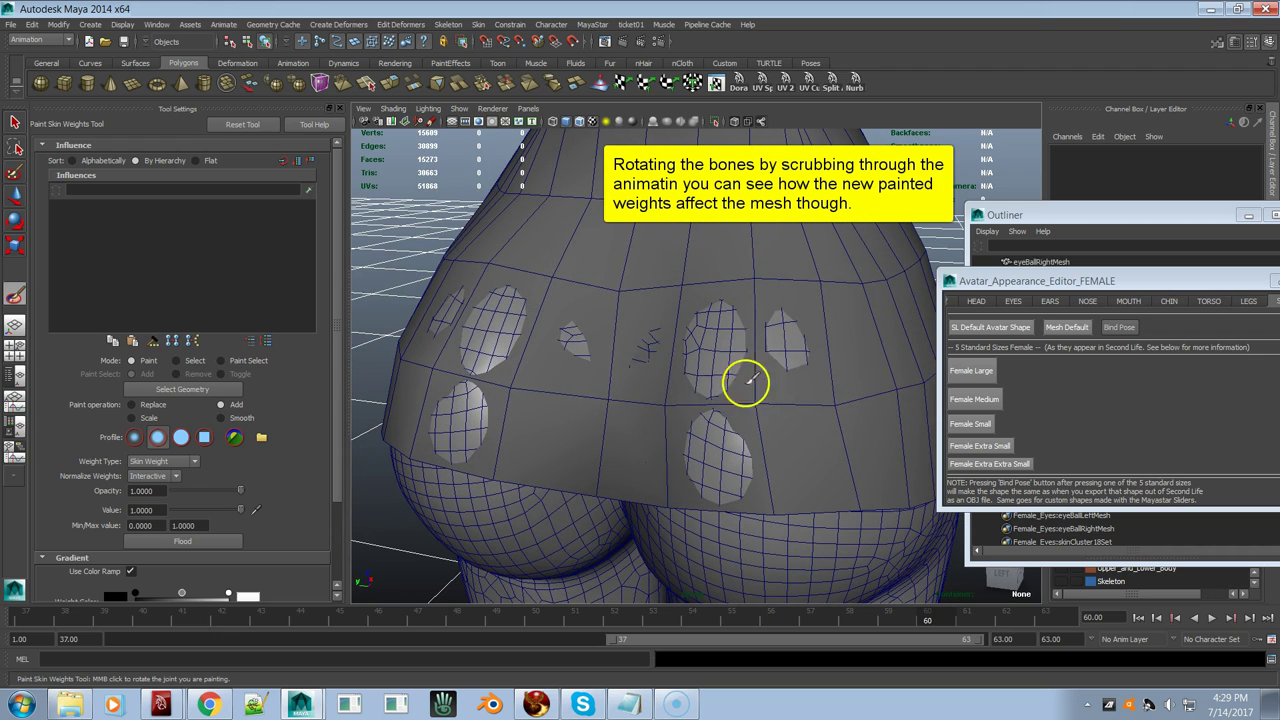
pyautogui.click(1130, 330)
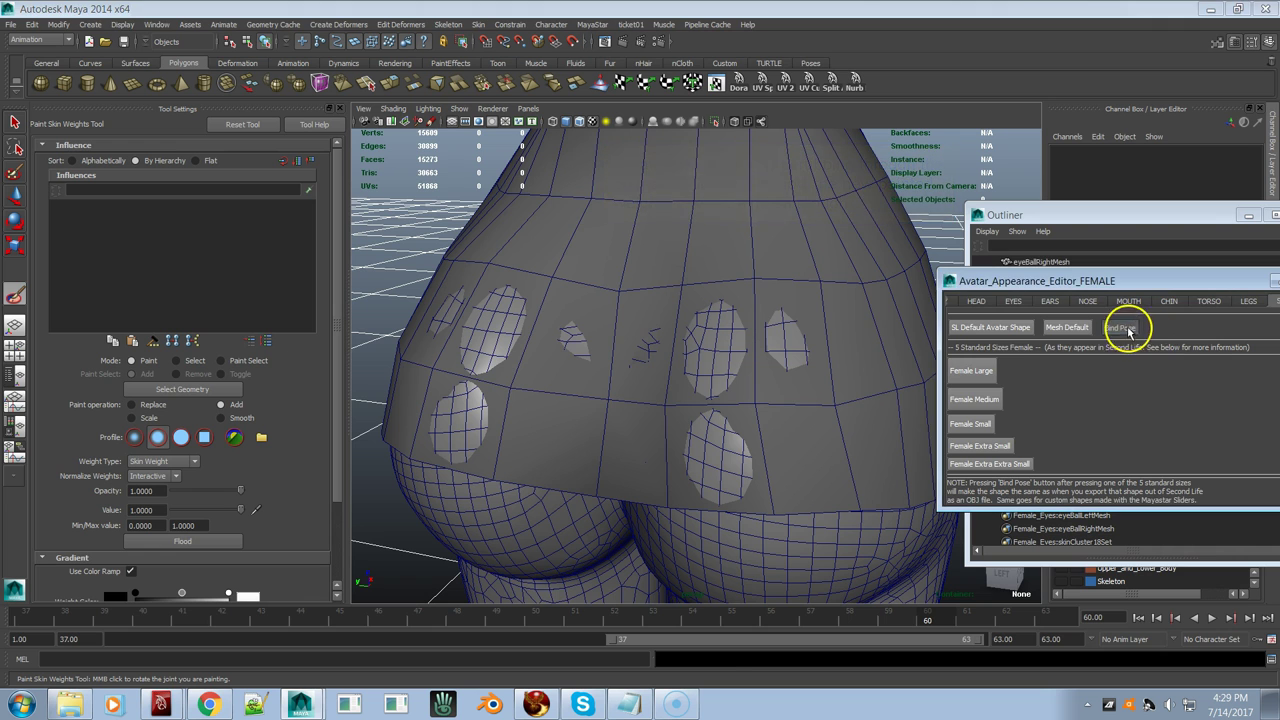
pyautogui.keyDown('alt'); pyautogui.moveTo(748, 377); pyautogui.dragTo(629, 368, button='right'); pyautogui.keyUp('alt')
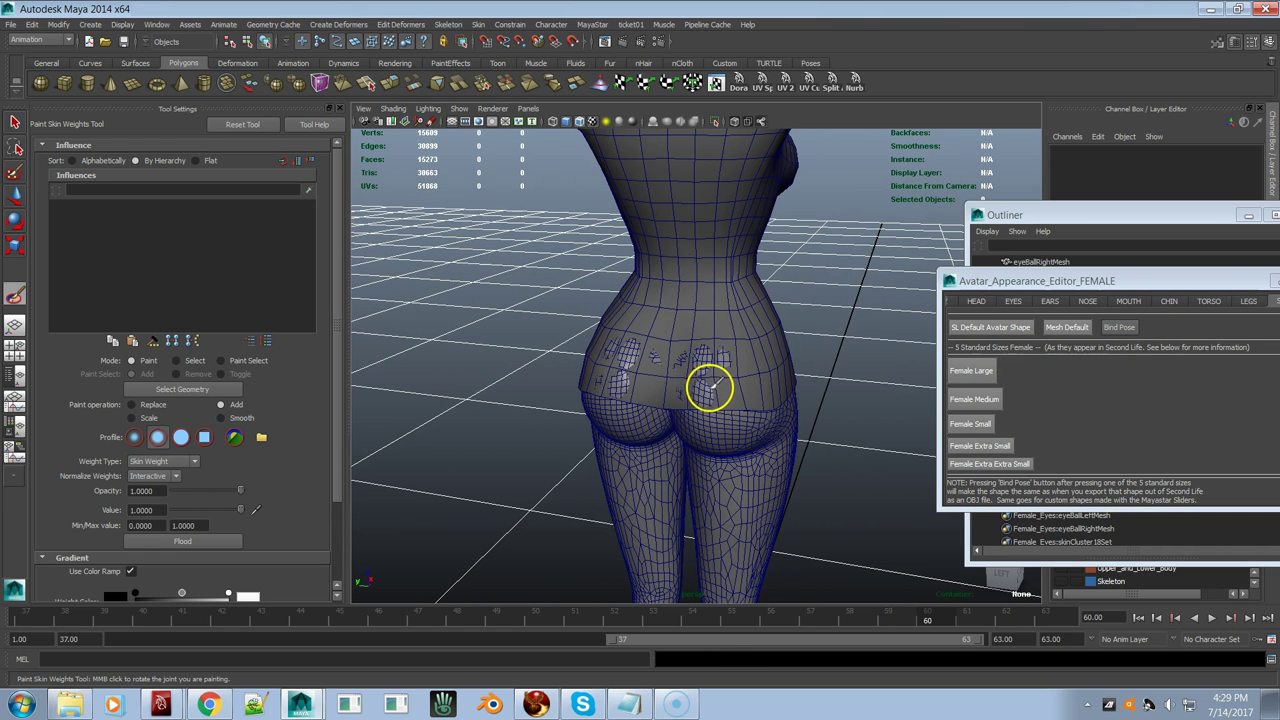
# Step: Undo the Bind Pose change and selection, and play the animation to examine the back of the hips
pyautogui.hotkey('ctrl', 'z')
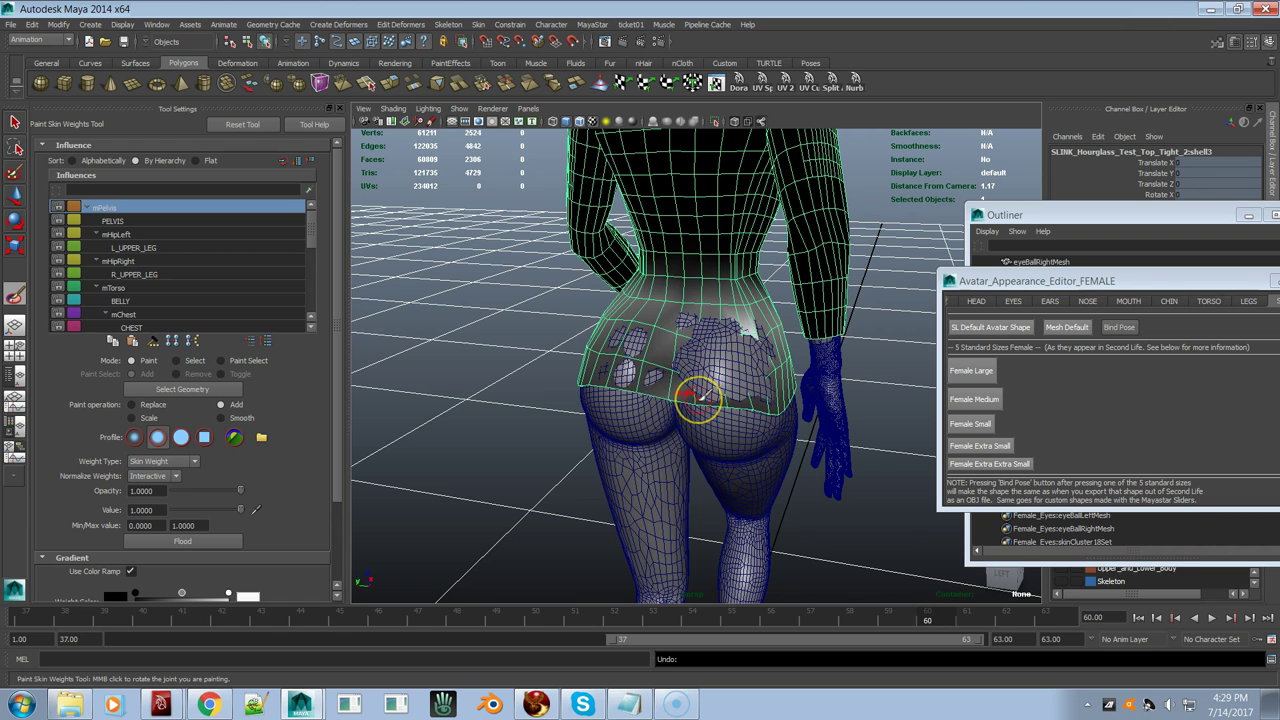
pyautogui.hotkey('ctrl', 'z')
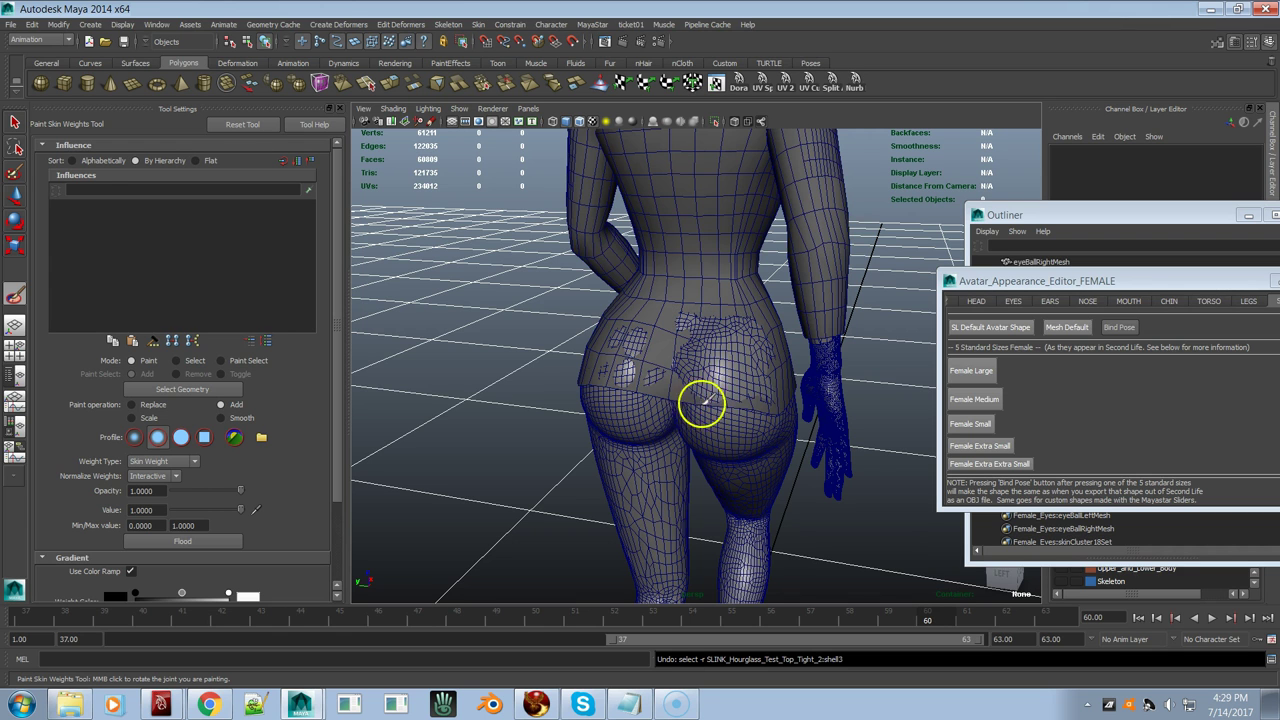
pyautogui.hotkey('alt', 'v')
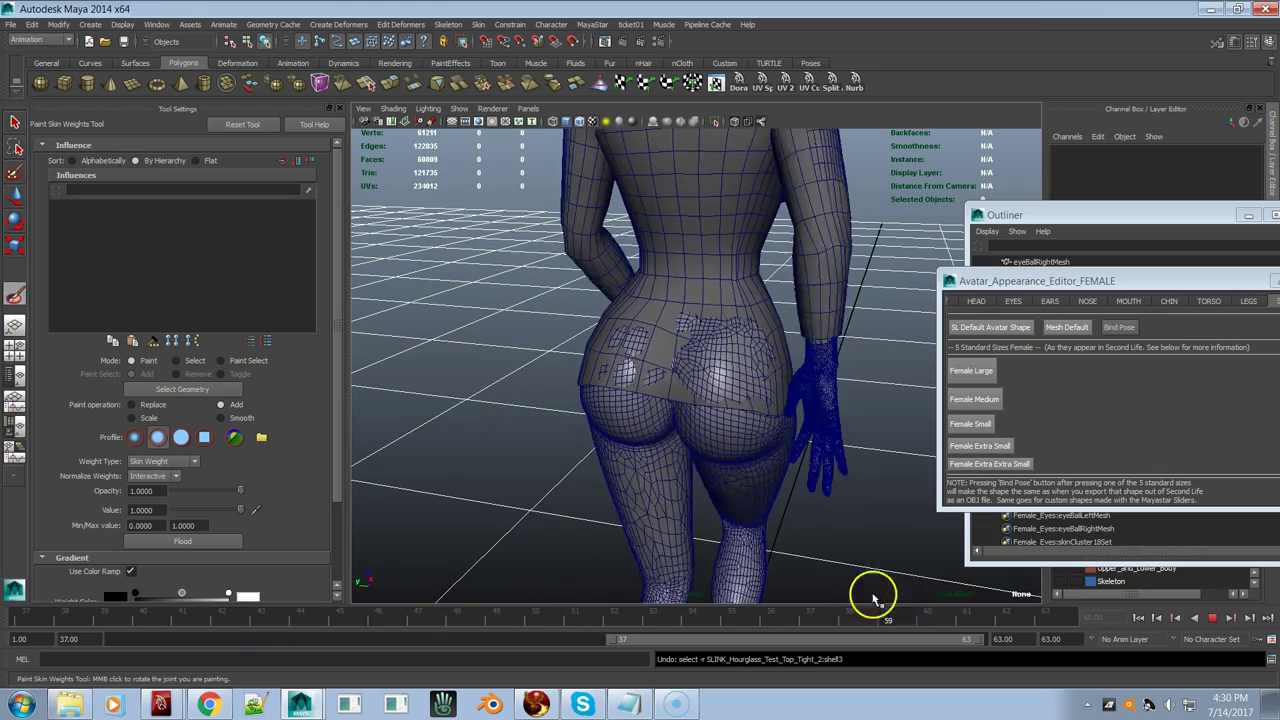
pyautogui.hotkey('alt', 'v')
pyautogui.press('.')
pyautogui.keyDown('alt'); pyautogui.moveTo(560, 460); pyautogui.dragTo(863, 443, button='right'); pyautogui.keyUp('alt')
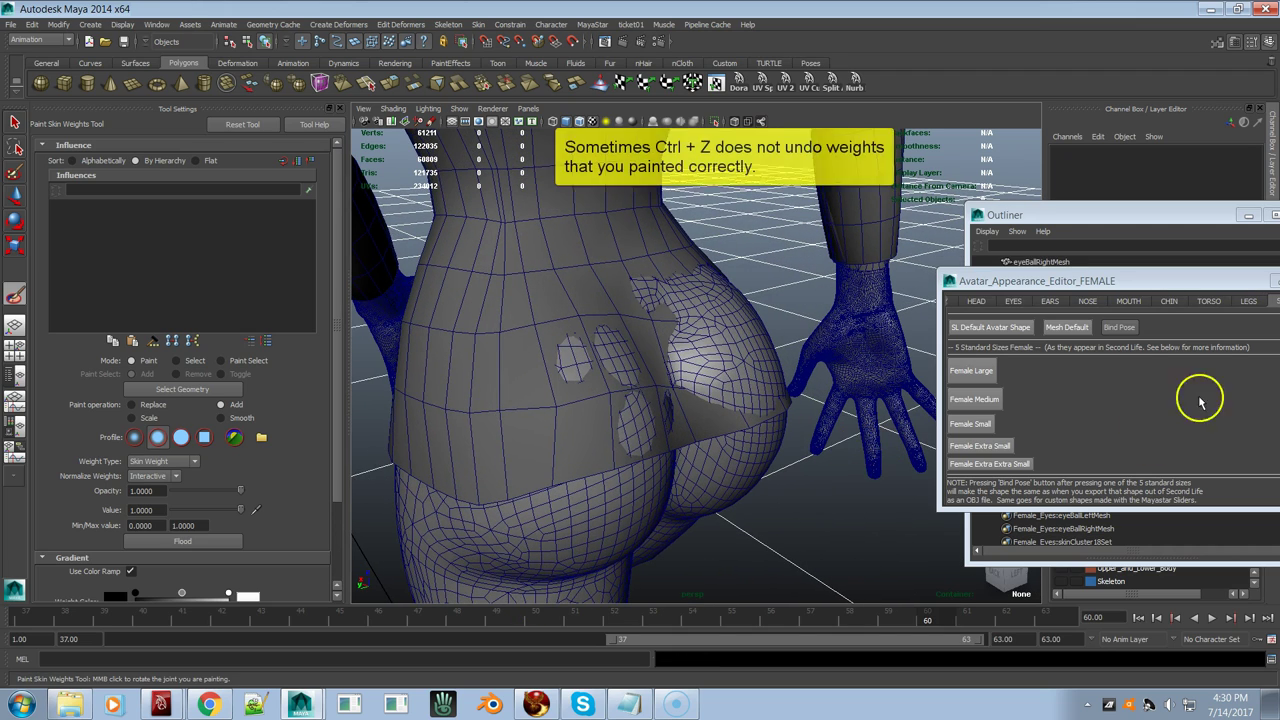
# Step: Try the Bind Pose and timeline scrub once more, and undo back to the top selected for painting
pyautogui.click(1119, 330)
pyautogui.moveTo(880, 612); pyautogui.dragTo(665, 608)
pyautogui.hotkey('ctrl', 'z')
pyautogui.hotkey('ctrl', 'z')
pyautogui.hotkey('ctrl', 'z')
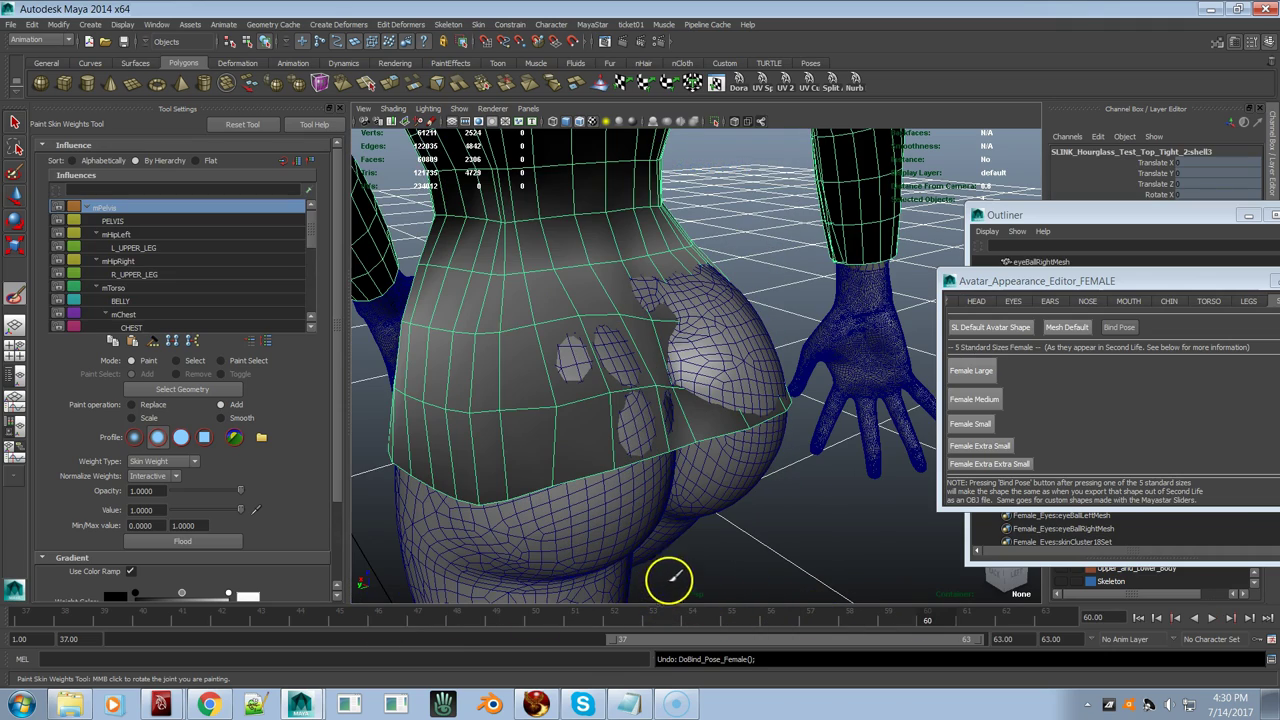
# Step: Switch to the Move Tool and try copying the body's skin weights onto the top in the current animated pose
pyautogui.scroll(-5, 726, 450)
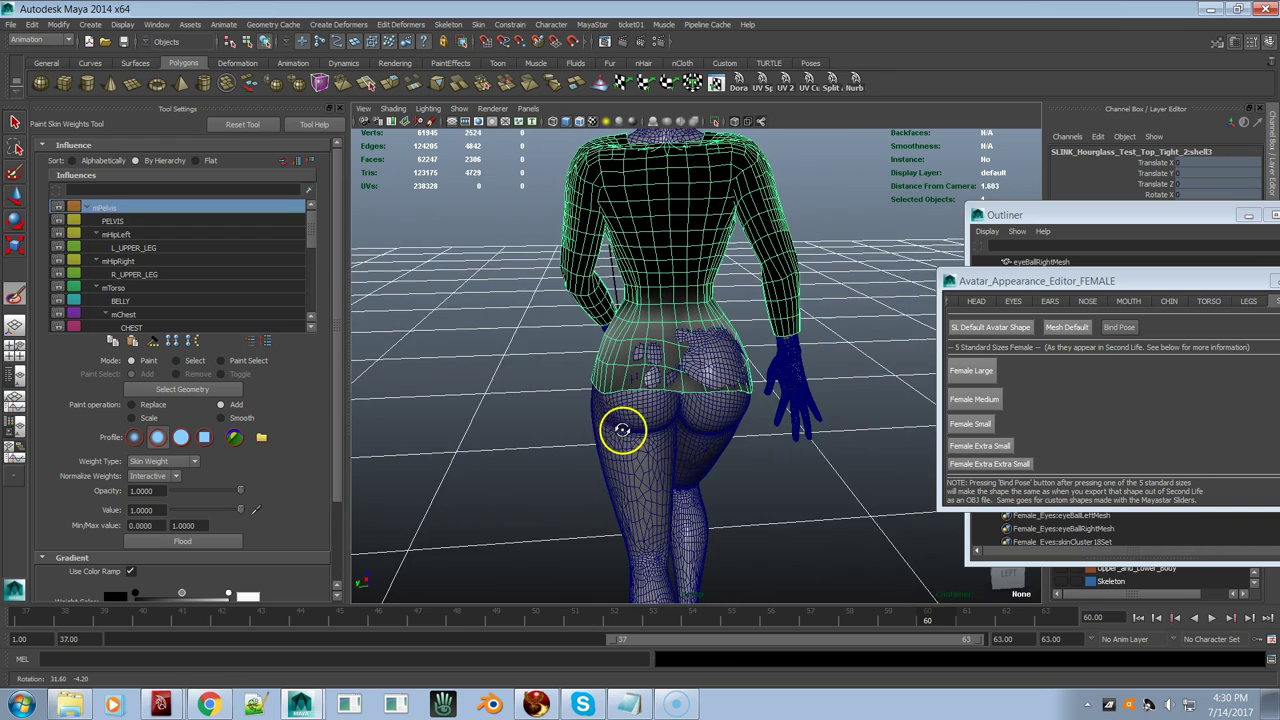
pyautogui.scroll(2, 650, 437)
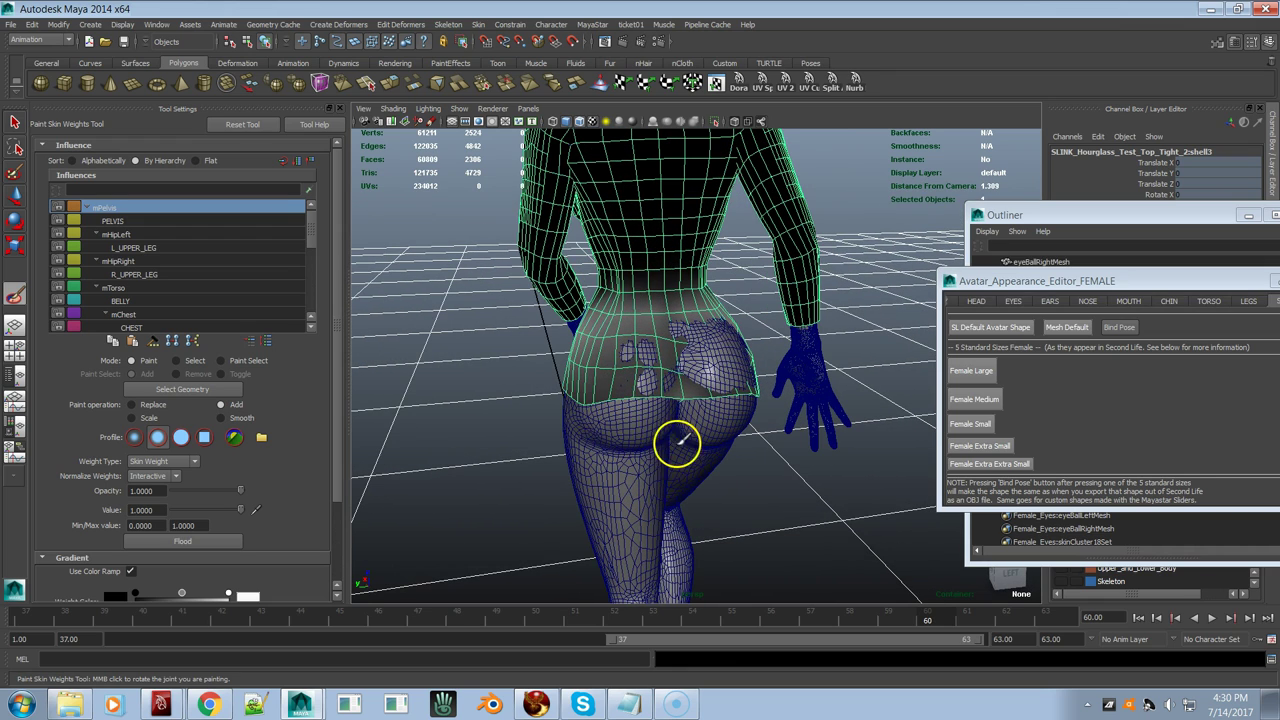
pyautogui.press('w')
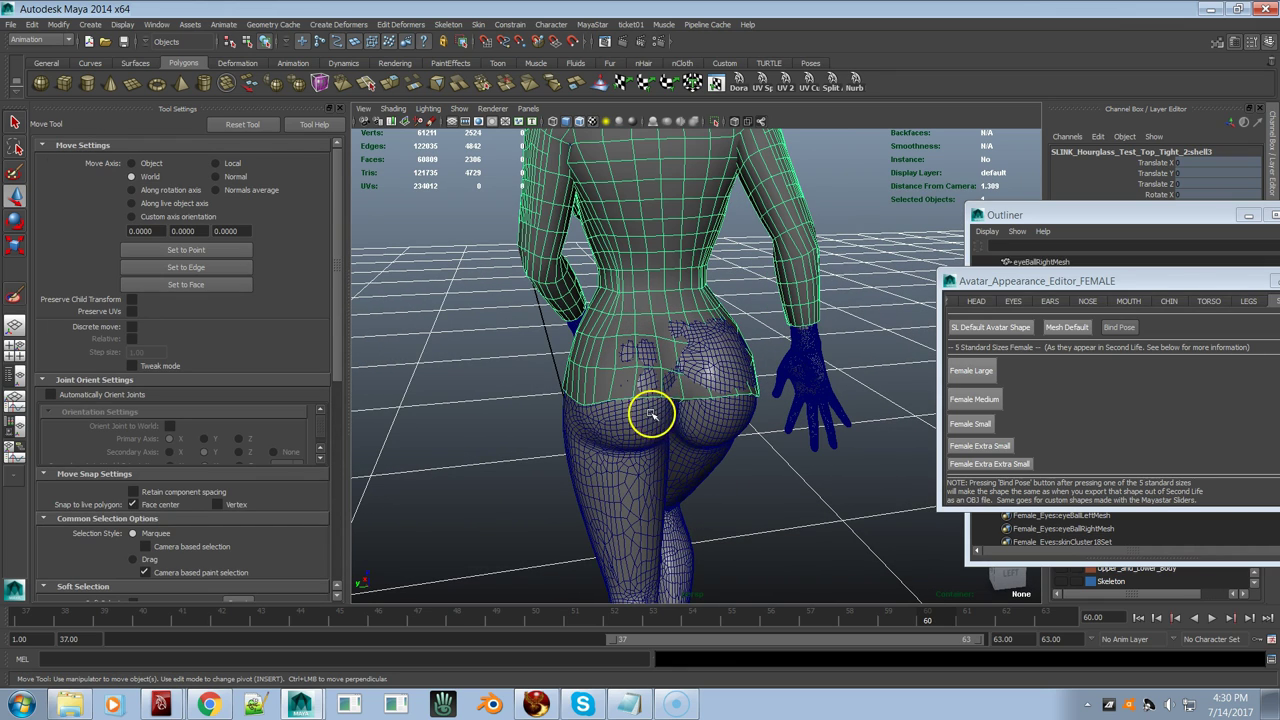
pyautogui.click(668, 410)
pyautogui.click(668, 422)
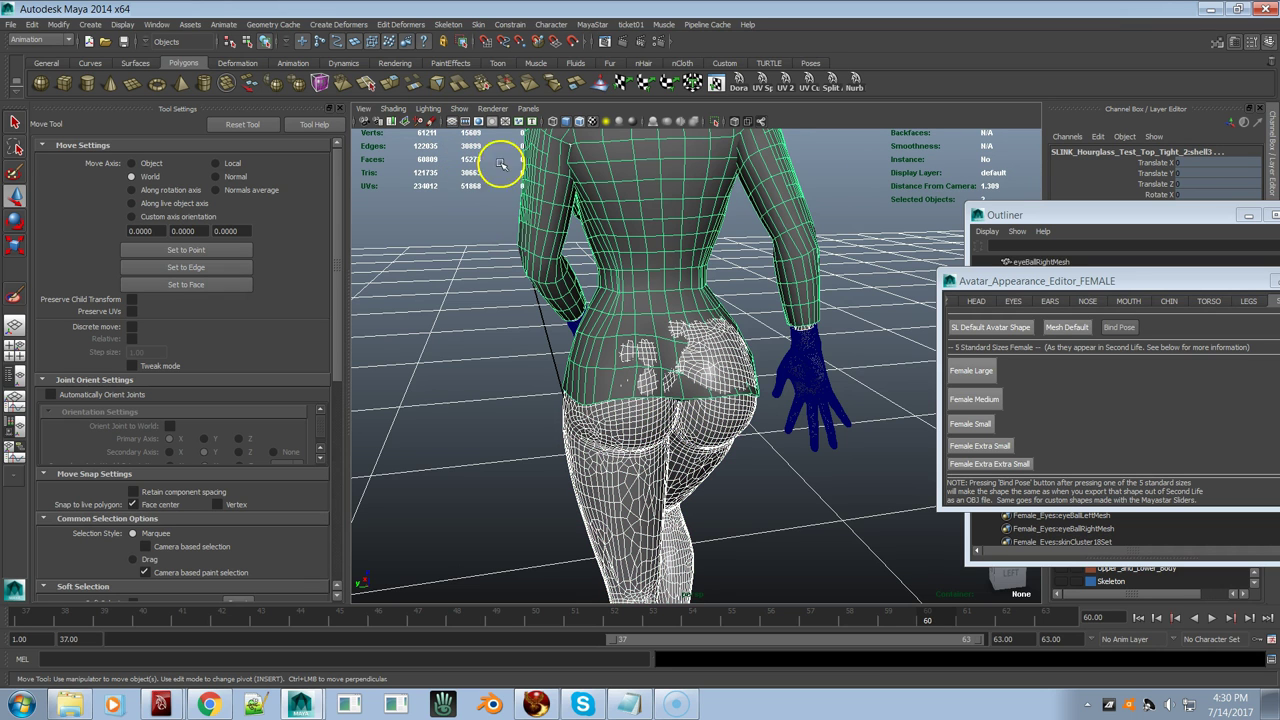
pyautogui.click(598, 28)
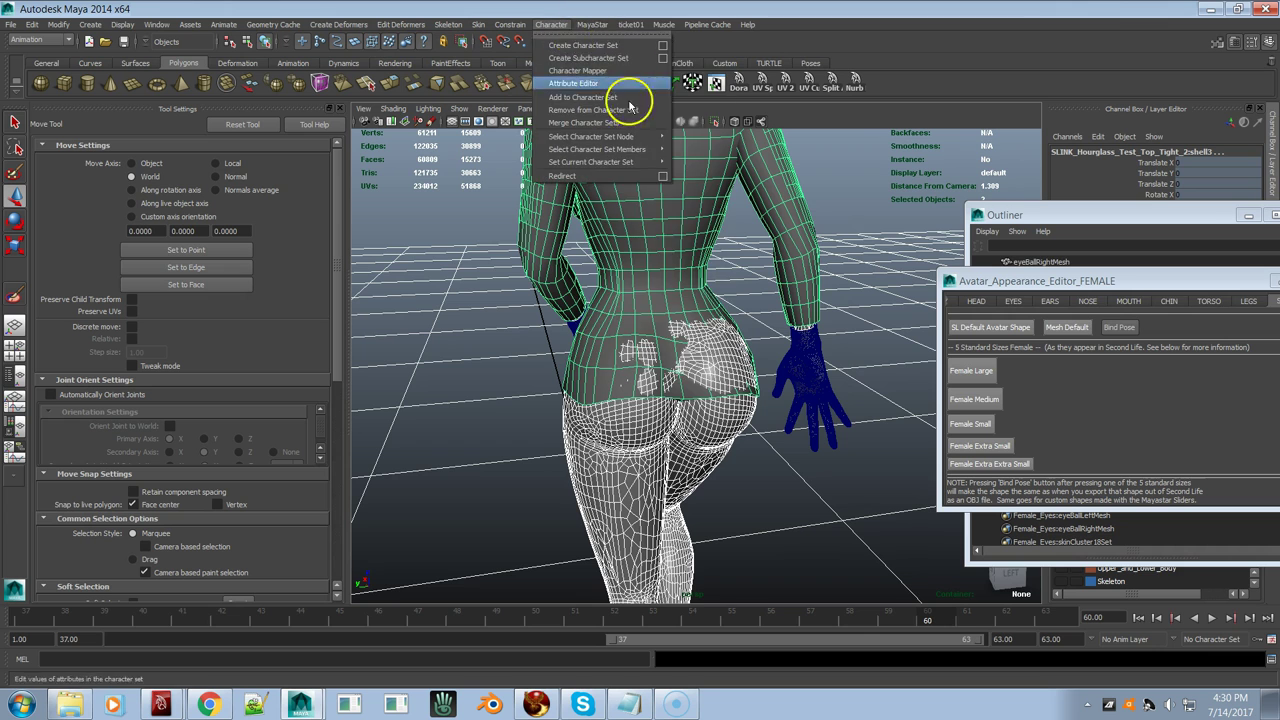
pyautogui.moveTo(689, 283)
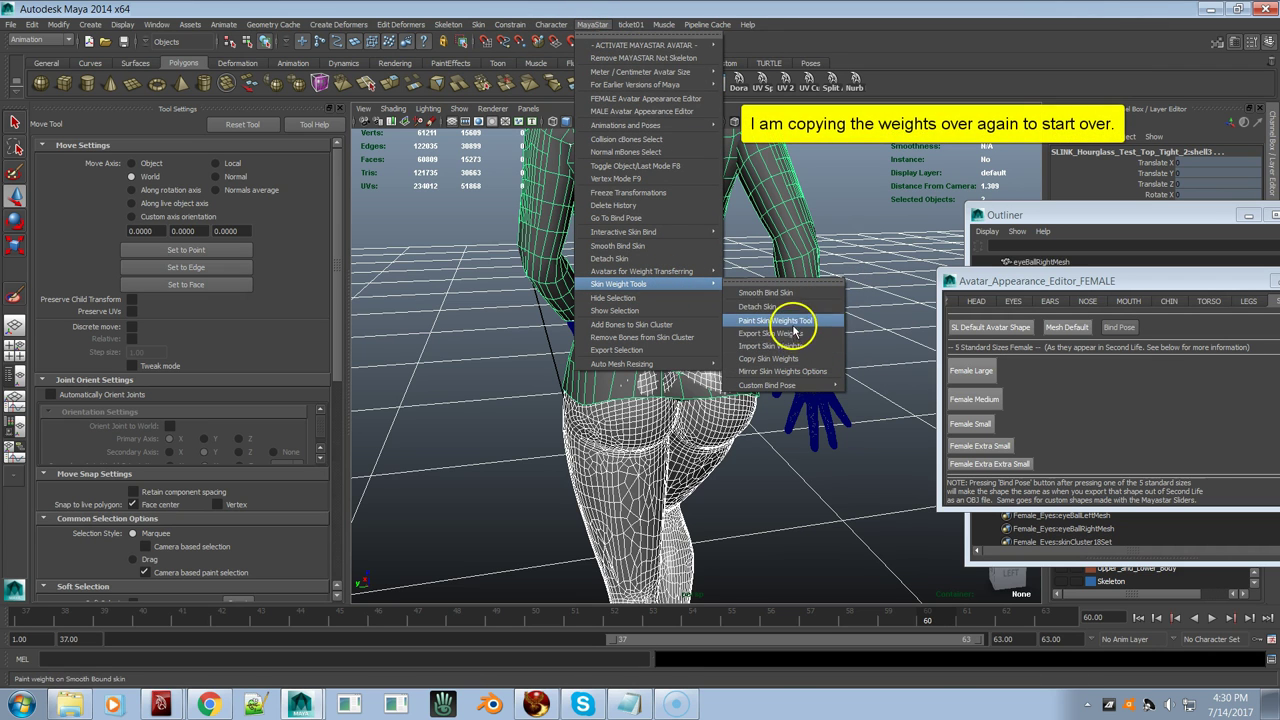
pyautogui.click(775, 358)
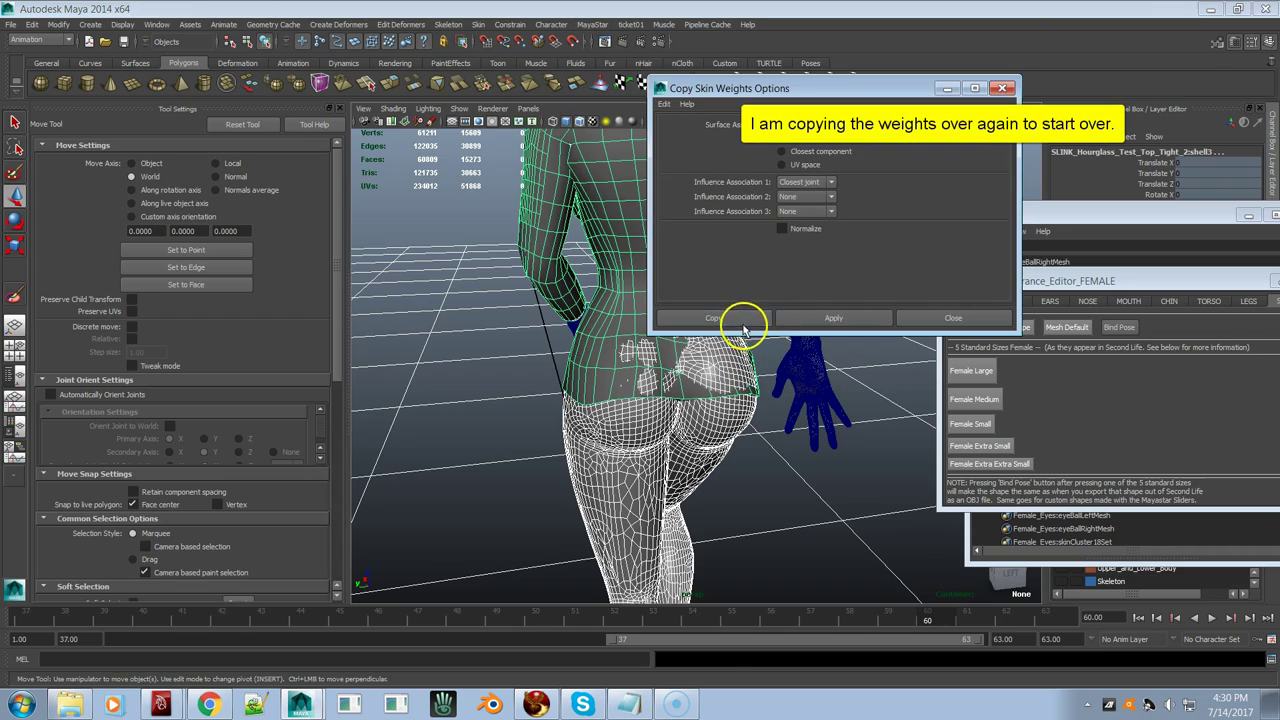
pyautogui.click(734, 326)
# Step: Play the animation and examine the copied weights around the hips, chest and underarms of the top
pyautogui.keyDown('alt'); pyautogui.moveTo(677, 443); pyautogui.dragTo(703, 452); pyautogui.keyUp('alt')
pyautogui.hotkey('alt', 'v')
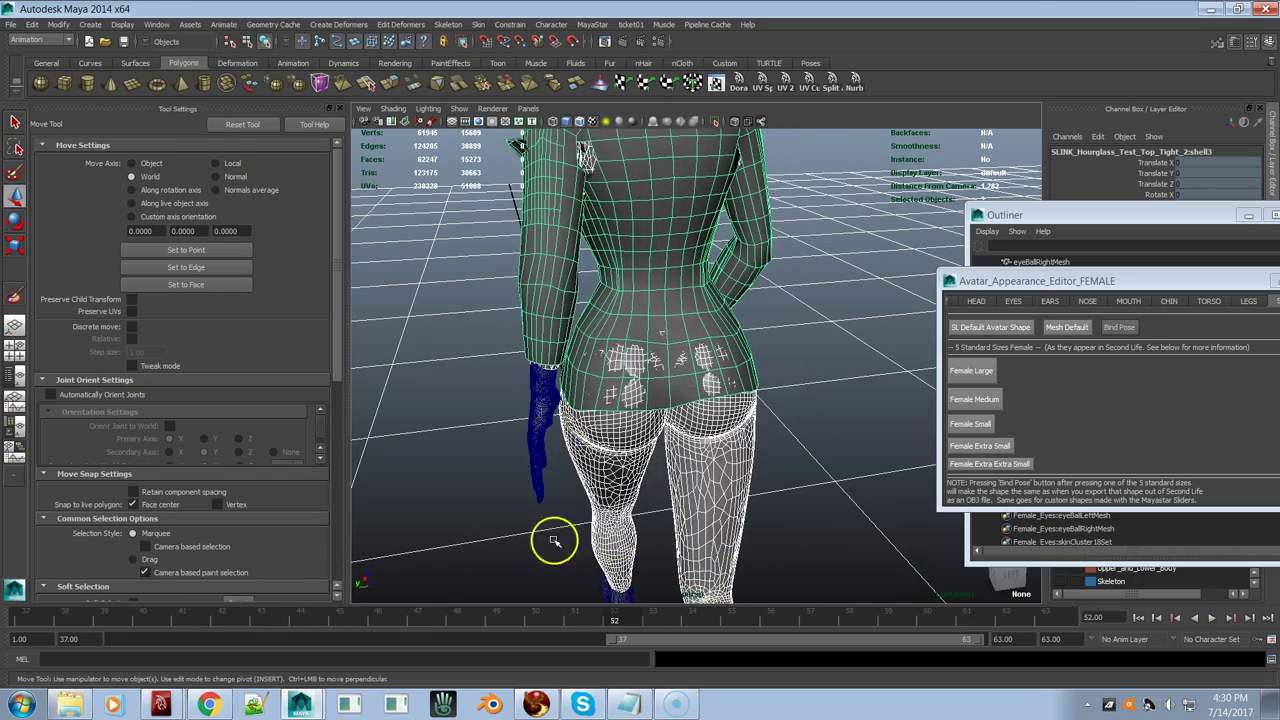
pyautogui.press('Escape')
pyautogui.keyDown('alt'); pyautogui.moveTo(845, 400); pyautogui.dragTo(791, 400); pyautogui.keyUp('alt')
pyautogui.keyDown('alt'); pyautogui.moveTo(767, 315); pyautogui.dragTo(800, 289); pyautogui.keyUp('alt')
pyautogui.scroll(5, 777, 320)
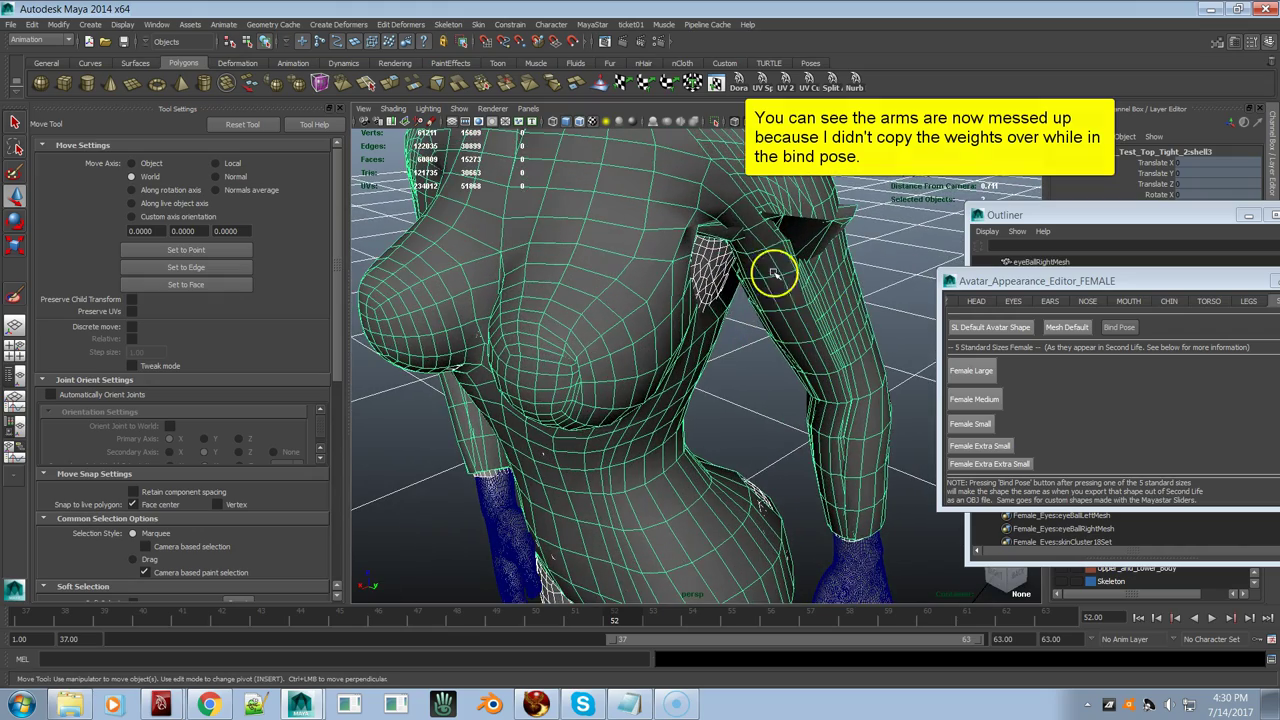
pyautogui.keyDown('alt'); pyautogui.moveTo(749, 251); pyautogui.dragTo(752, 305); pyautogui.keyUp('alt')
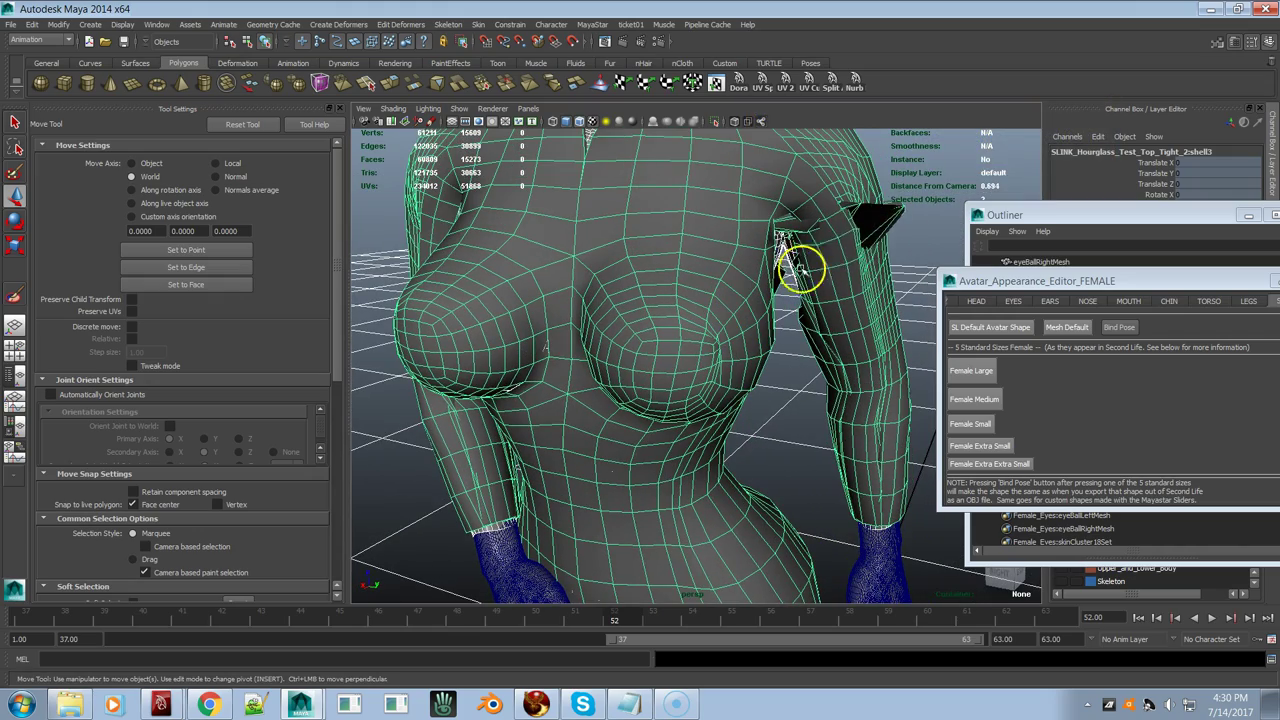
pyautogui.scroll(-5, 620, 325)
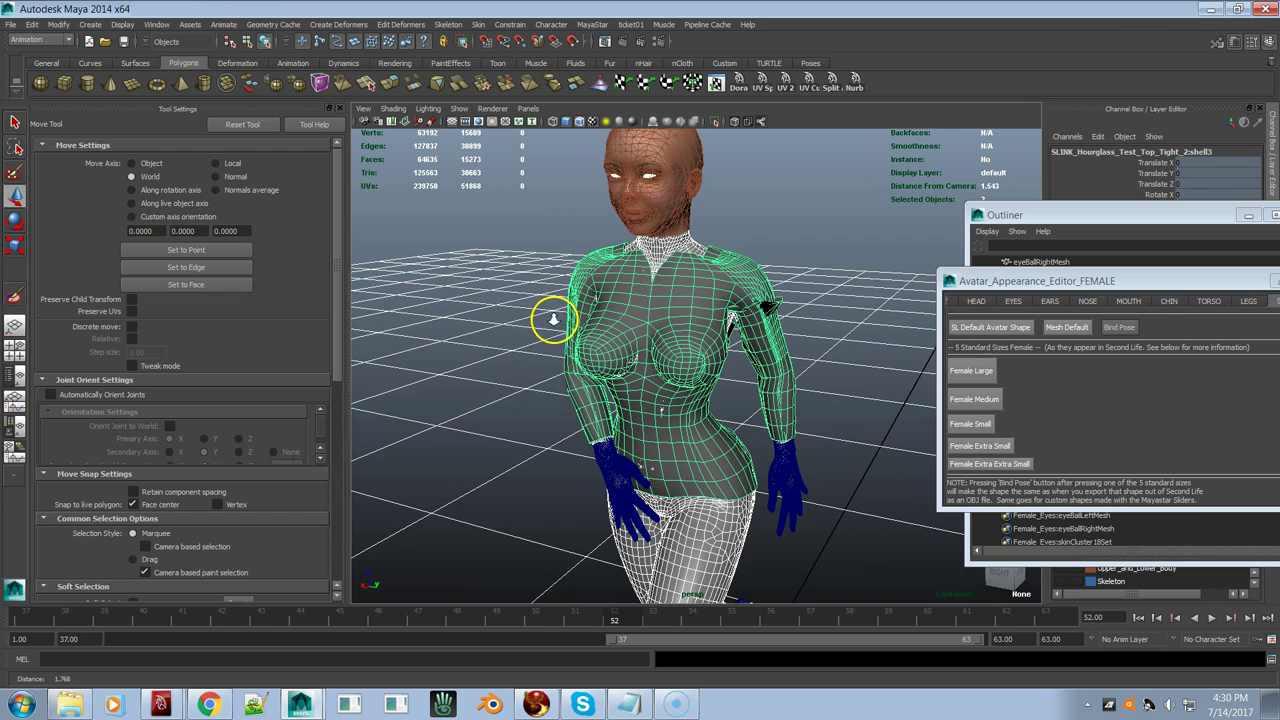
# Step: Put the avatar in Bind Pose and copy the body's skin weights onto the top using Closest point on surface and Closest joint
pyautogui.click(1122, 329)
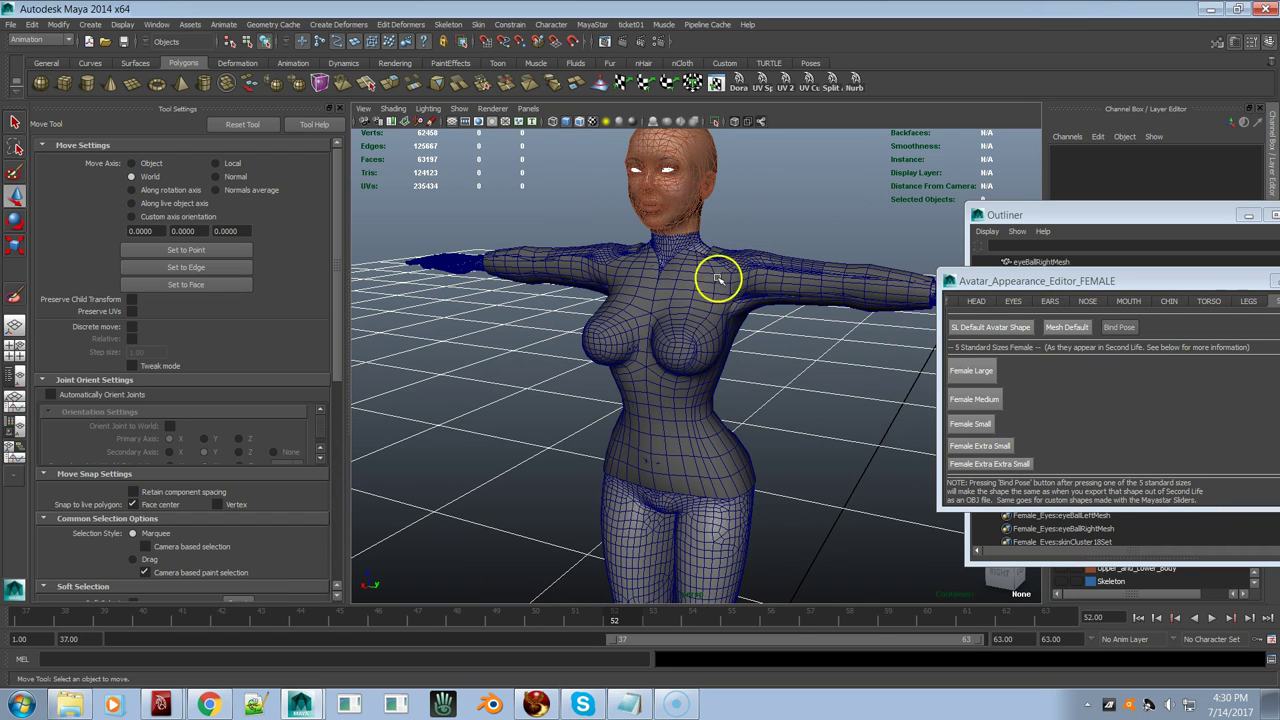
pyautogui.click(762, 508)
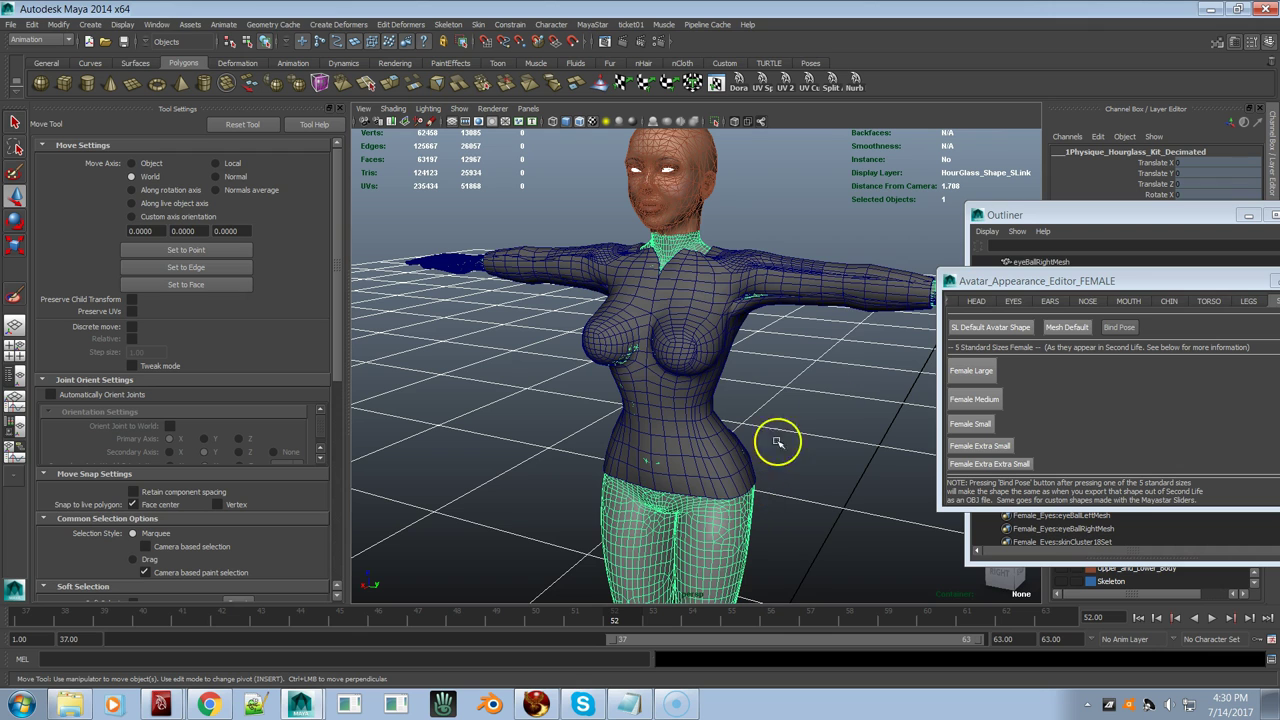
pyautogui.click(825, 308)
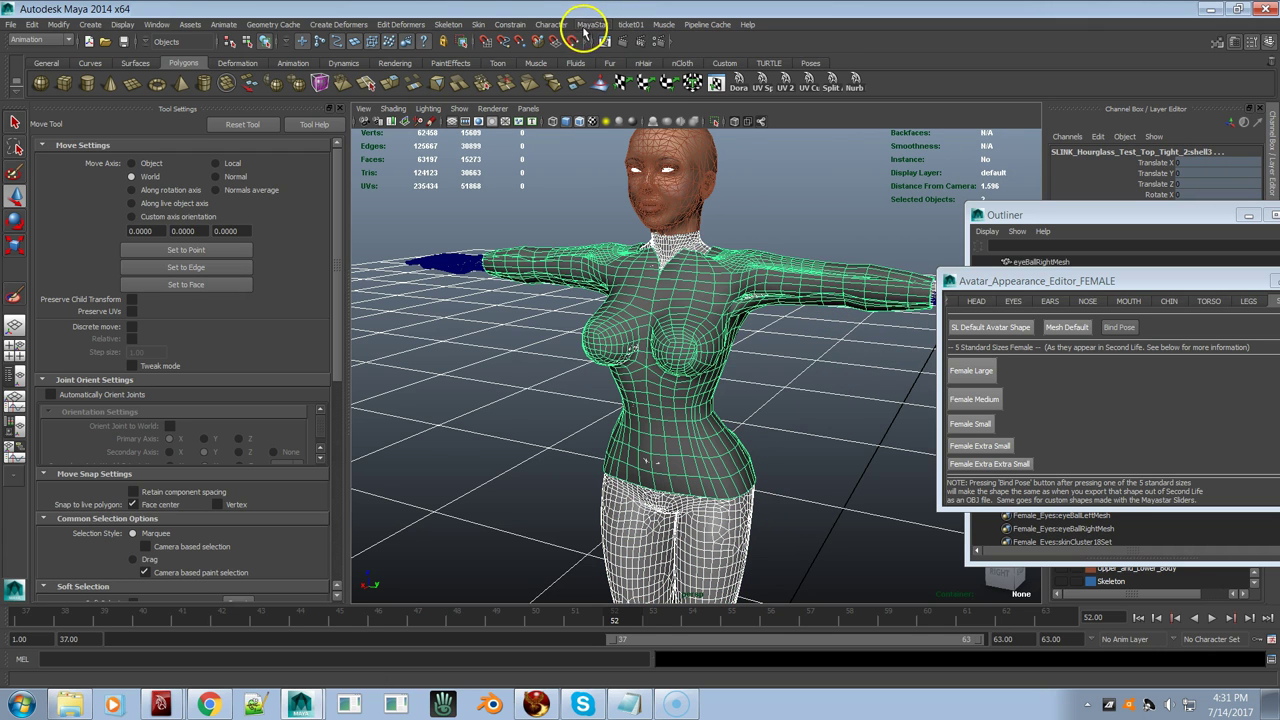
pyautogui.click(551, 24)
pyautogui.moveTo(588, 20)
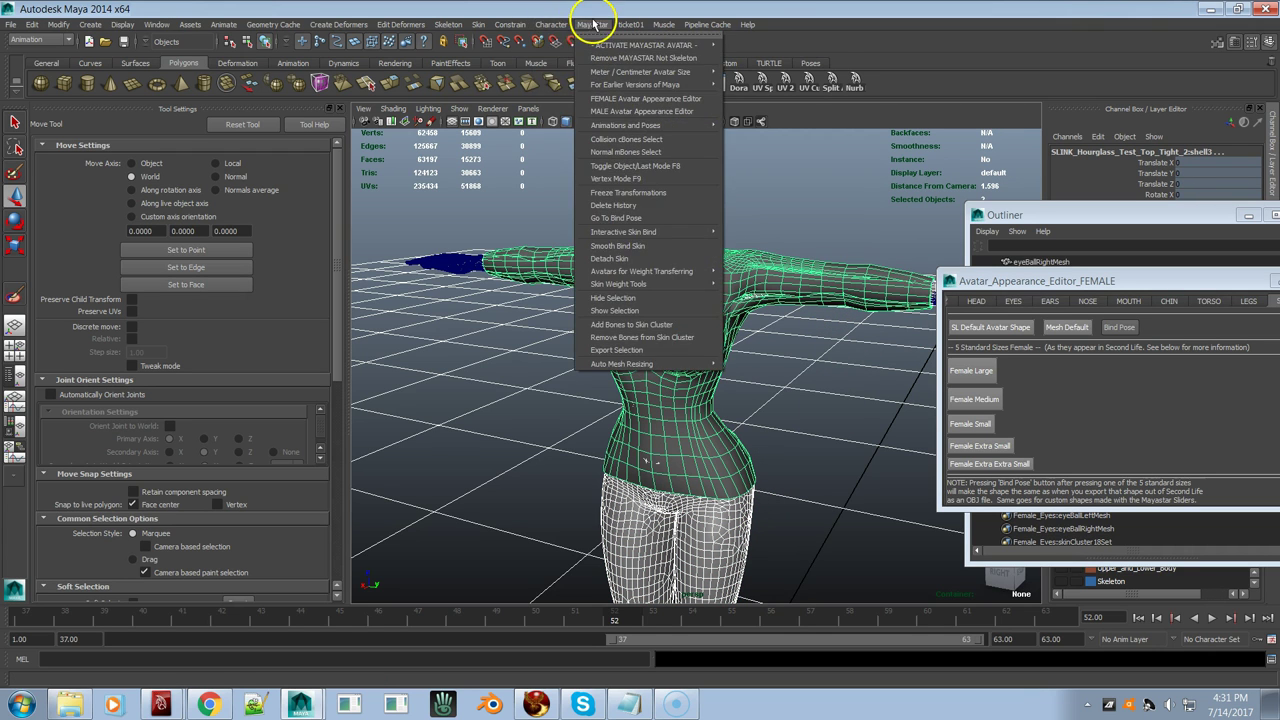
pyautogui.moveTo(655, 285)
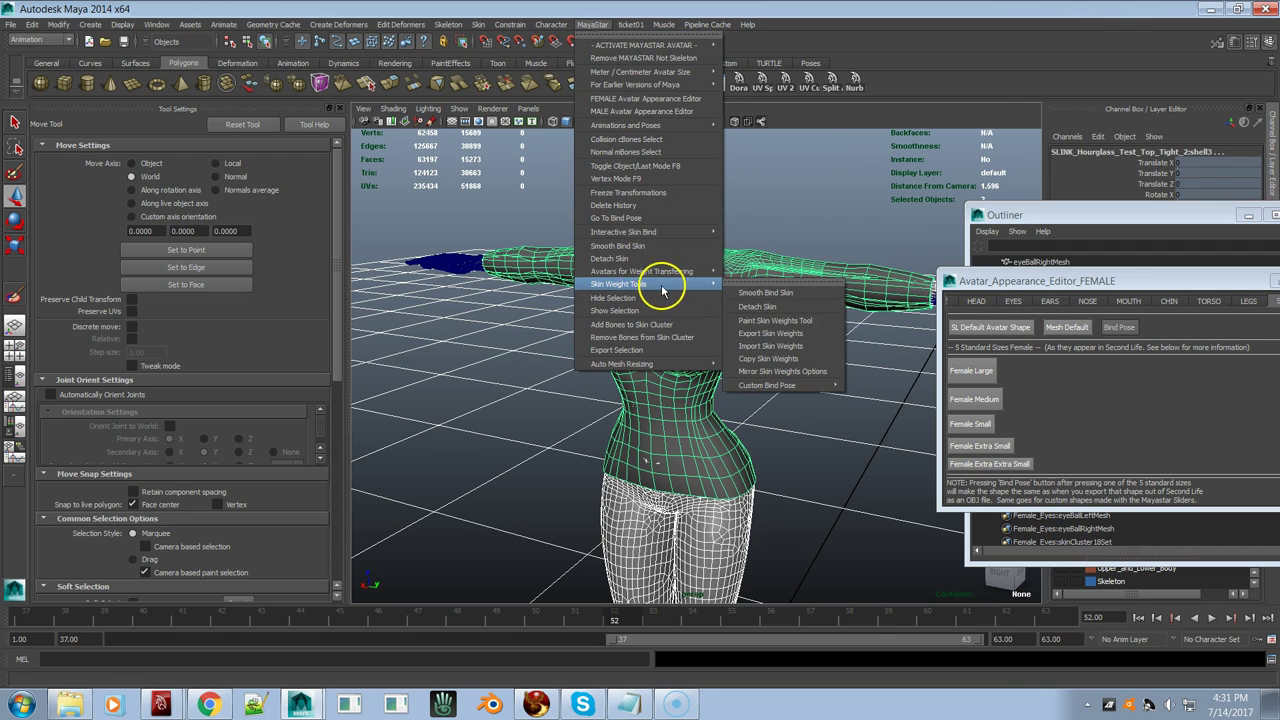
pyautogui.click(771, 358)
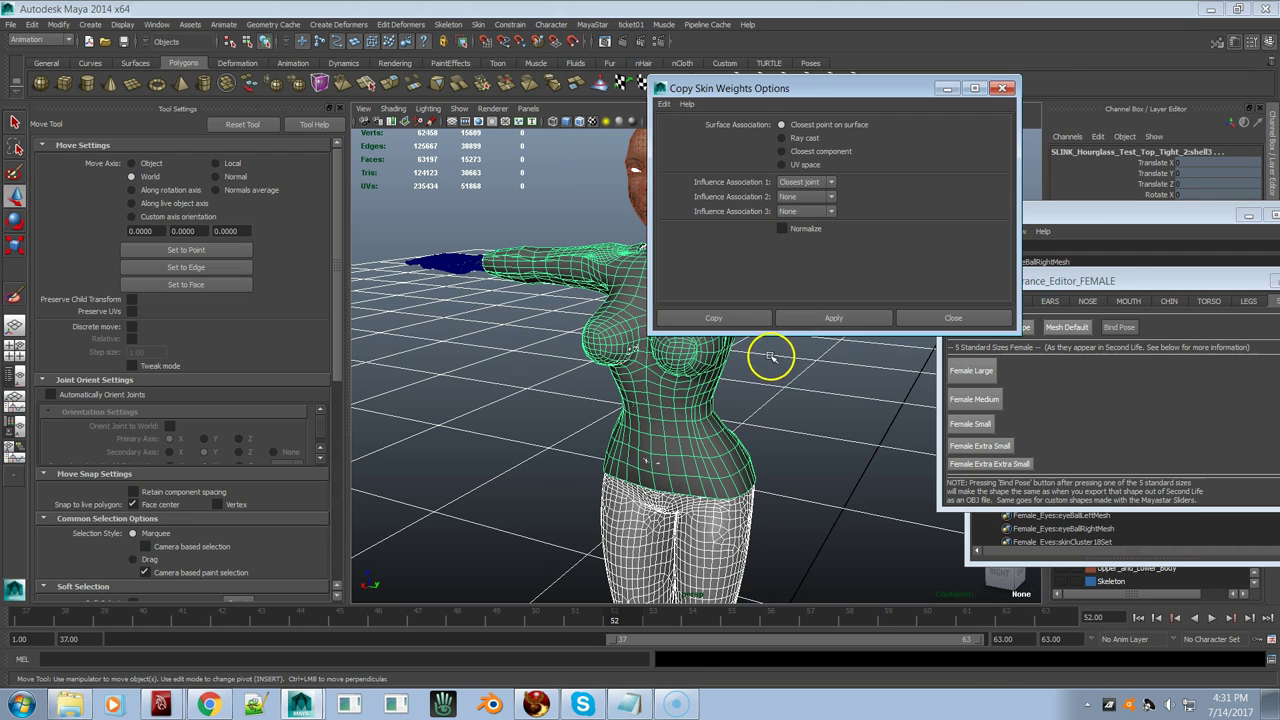
pyautogui.click(716, 318)
# Step: Scrub and play the animation to check the recopied weights from behind, stopping at frame 54
pyautogui.moveTo(722, 617)
pyautogui.mouseDown()
pyautogui.moveTo(814, 612)
pyautogui.moveTo(651, 617)
pyautogui.moveTo(730, 617)
pyautogui.mouseUp()
pyautogui.keyDown('alt'); pyautogui.moveTo(813, 525); pyautogui.dragTo(574, 546); pyautogui.keyUp('alt')
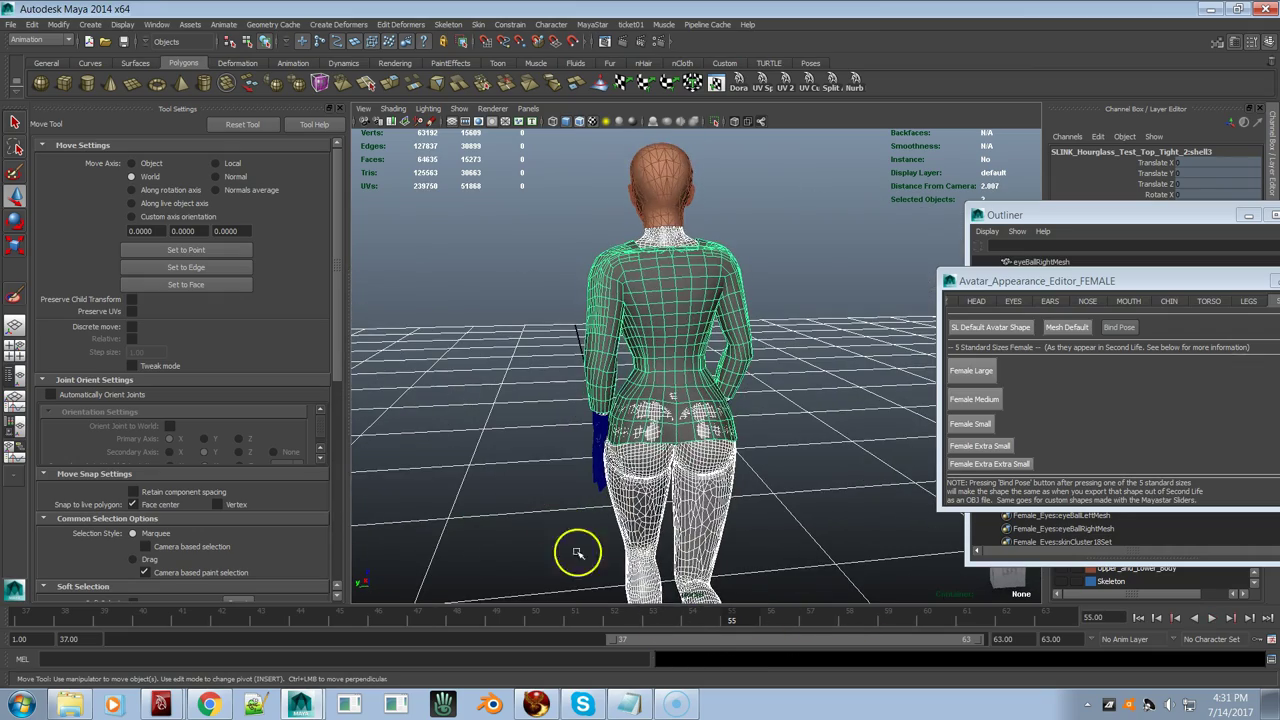
pyautogui.hotkey('alt', 'v')
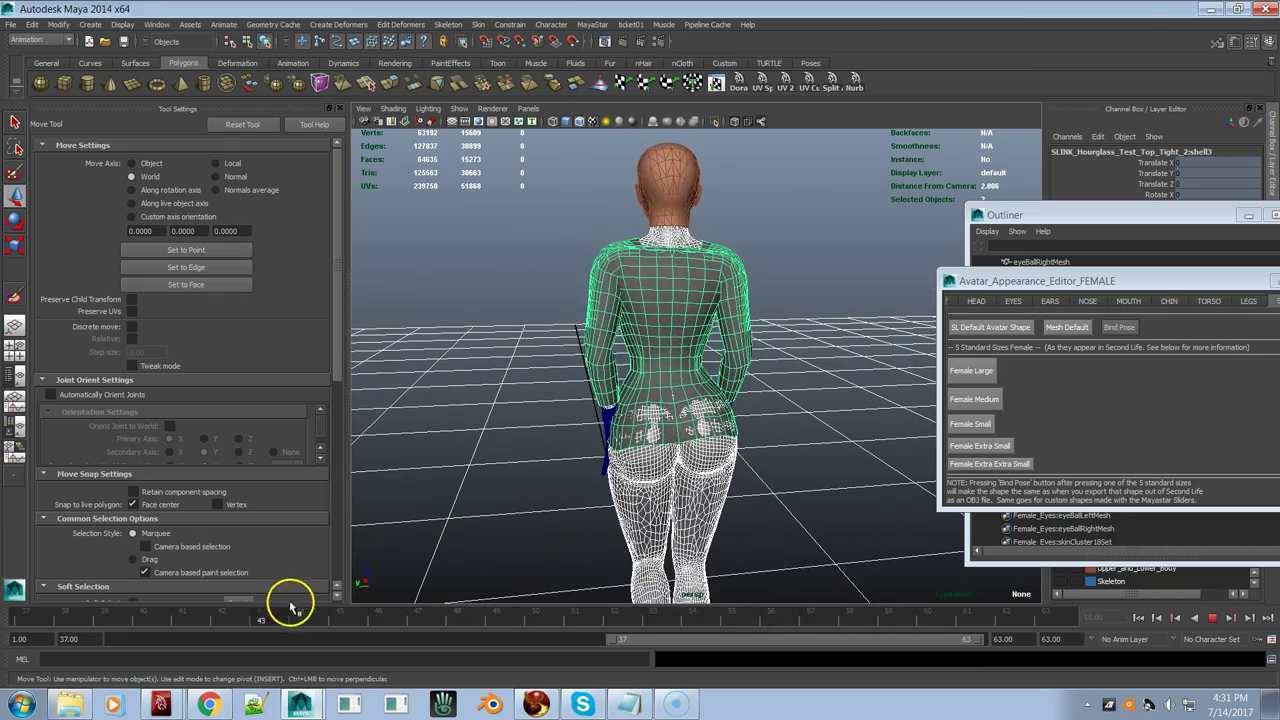
pyautogui.hotkey('alt', 'v')
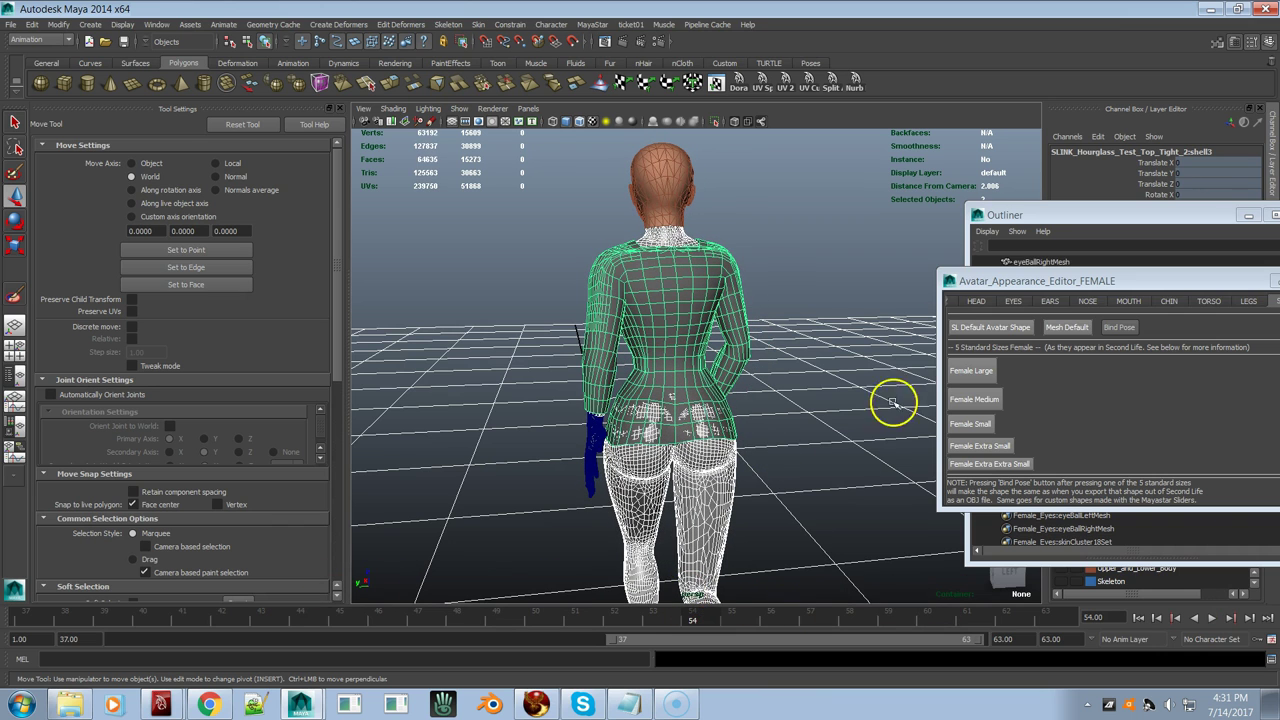
# Step: Apply the Female Large standard size to the avatar and inspect the top up close
pyautogui.click(969, 372)
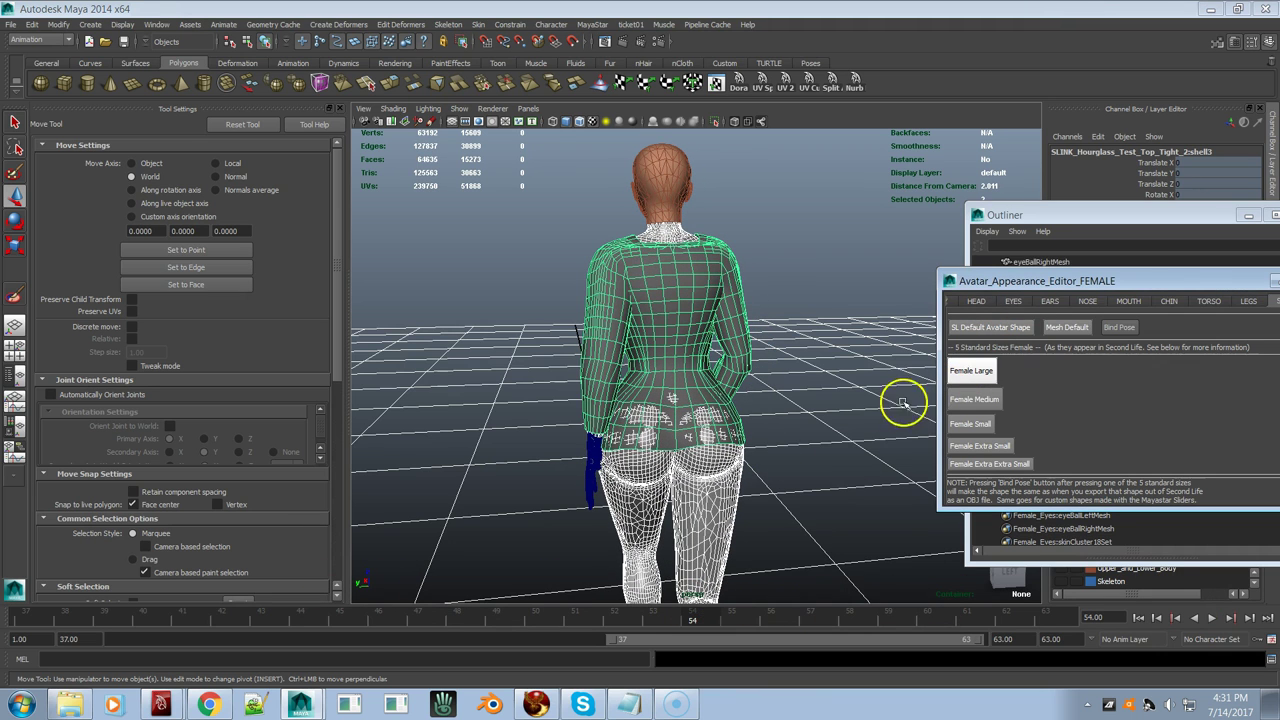
pyautogui.click(958, 400)
pyautogui.click(970, 371)
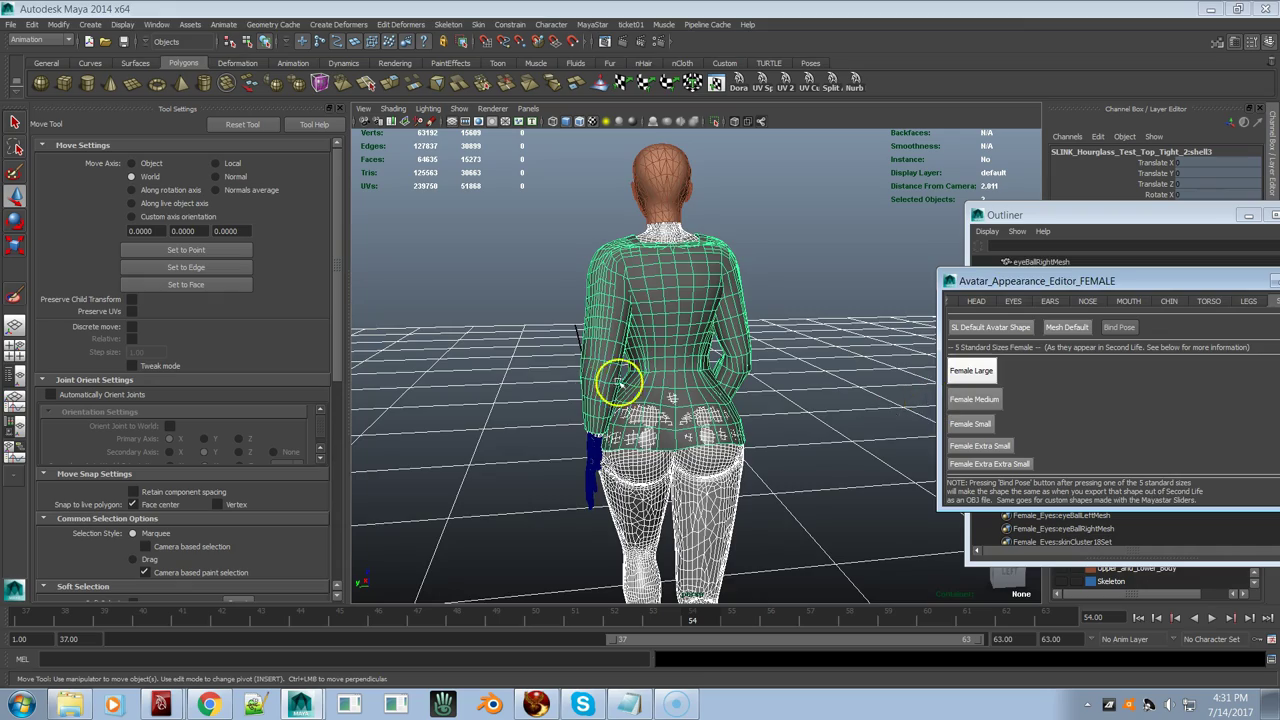
pyautogui.scroll(5, 620, 380)
pyautogui.keyDown('alt'); pyautogui.moveTo(660, 400); pyautogui.dragTo(594, 408); pyautogui.keyUp('alt')
# Step: Bring the Avatar Appearance Editor into full view and set the legs' Butt Size to its maximum of 100
pyautogui.moveTo(1031, 281); pyautogui.dragTo(733, 273)
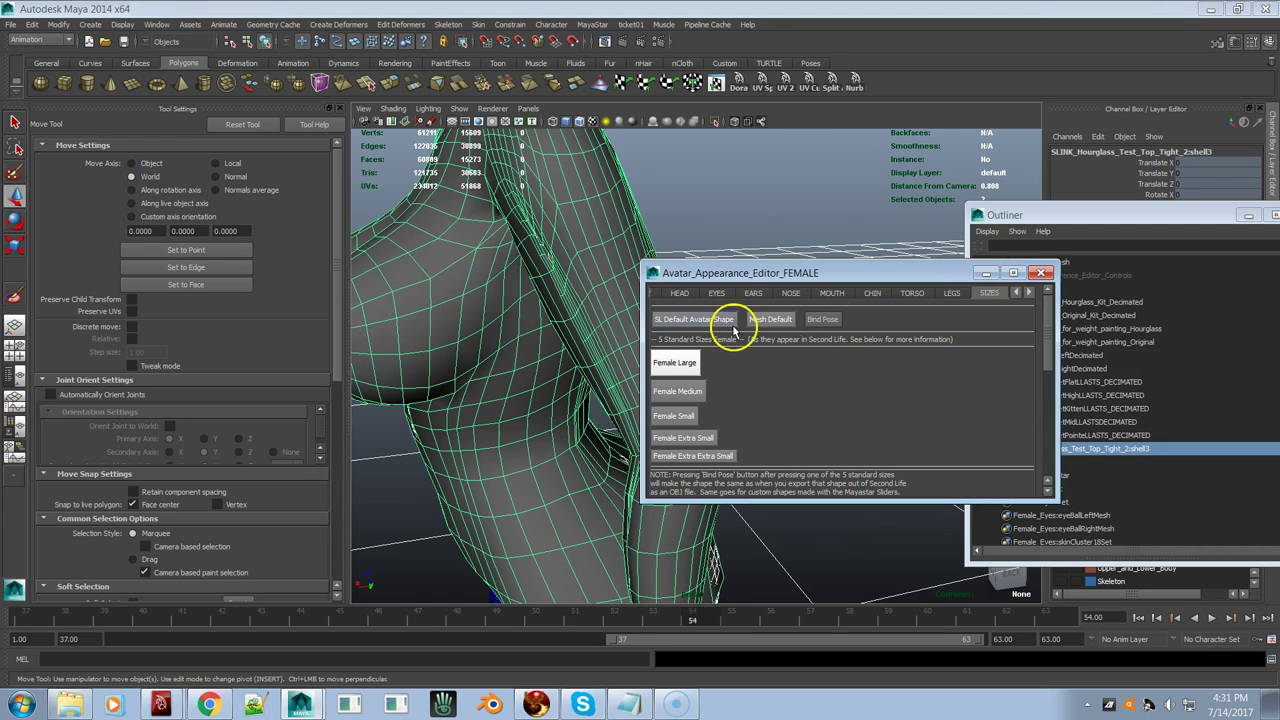
pyautogui.click(951, 292)
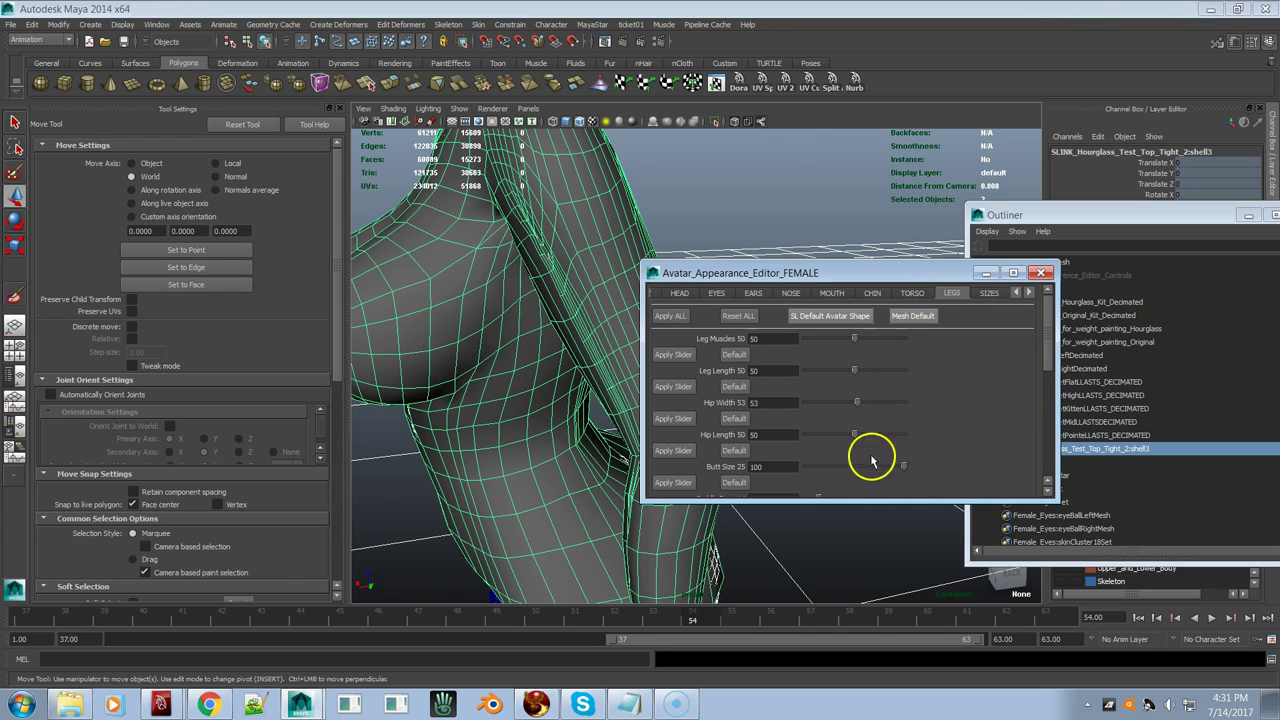
pyautogui.keyDown('alt'); pyautogui.moveTo(630, 440); pyautogui.dragTo(598, 492); pyautogui.keyUp('alt')
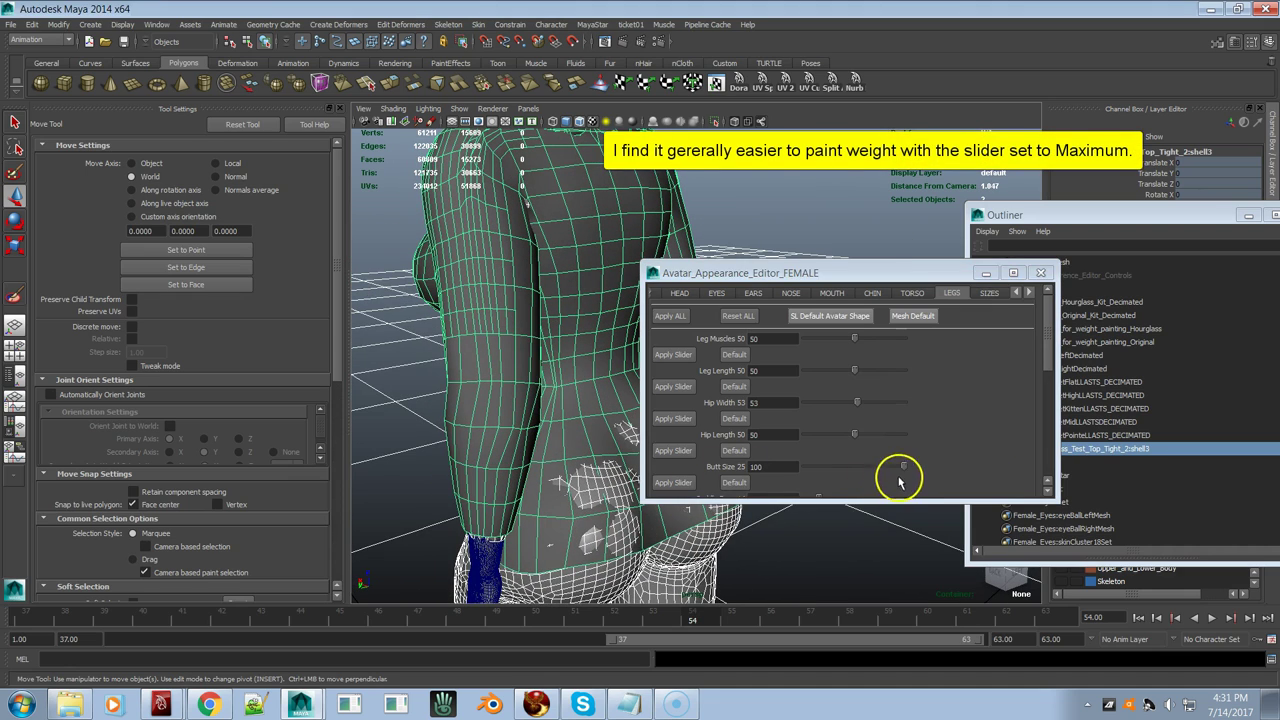
pyautogui.moveTo(903, 463)
pyautogui.mouseDown()
pyautogui.moveTo(737, 466)
pyautogui.moveTo(920, 463)
pyautogui.moveTo(710, 495)
pyautogui.moveTo(894, 486)
pyautogui.mouseUp()
pyautogui.keyDown('alt'); pyautogui.moveTo(490, 420); pyautogui.dragTo(680, 432); pyautogui.keyUp('alt')
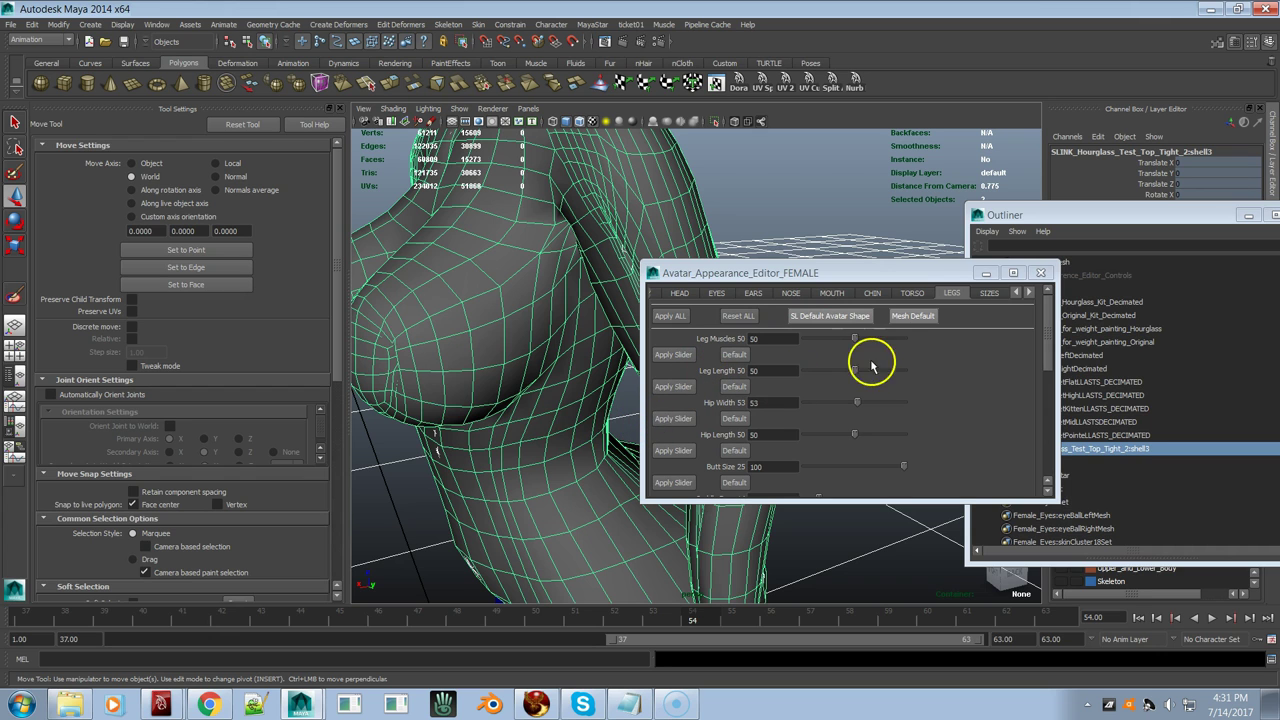
# Step: Set the torso's Belly Size to its maximum of 100 with the whole top in view
pyautogui.keyDown('alt'); pyautogui.moveTo(497, 400); pyautogui.dragTo(457, 338, button='right'); pyautogui.keyUp('alt')
pyautogui.keyDown('alt'); pyautogui.moveTo(457, 338); pyautogui.dragTo(425, 317, button='middle'); pyautogui.keyUp('alt')
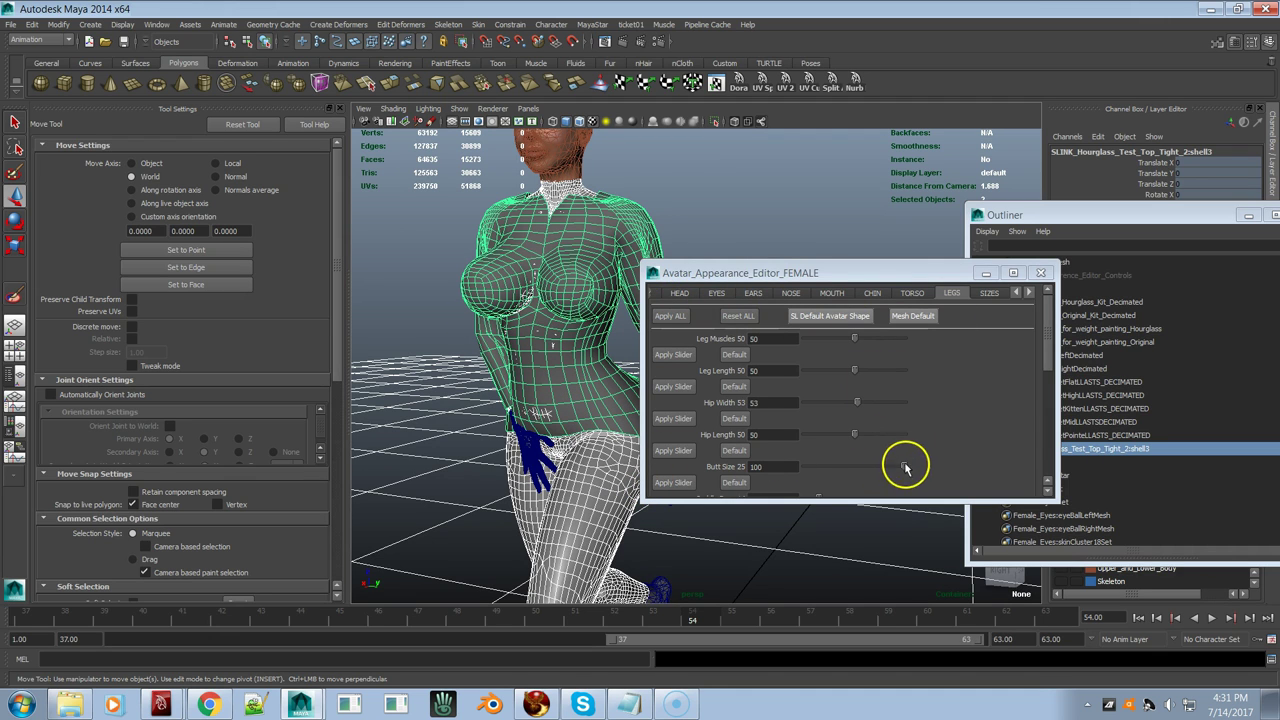
pyautogui.click(912, 294)
pyautogui.moveTo(1038, 328); pyautogui.dragTo(960, 430)
pyautogui.moveTo(805, 432); pyautogui.dragTo(991, 431)
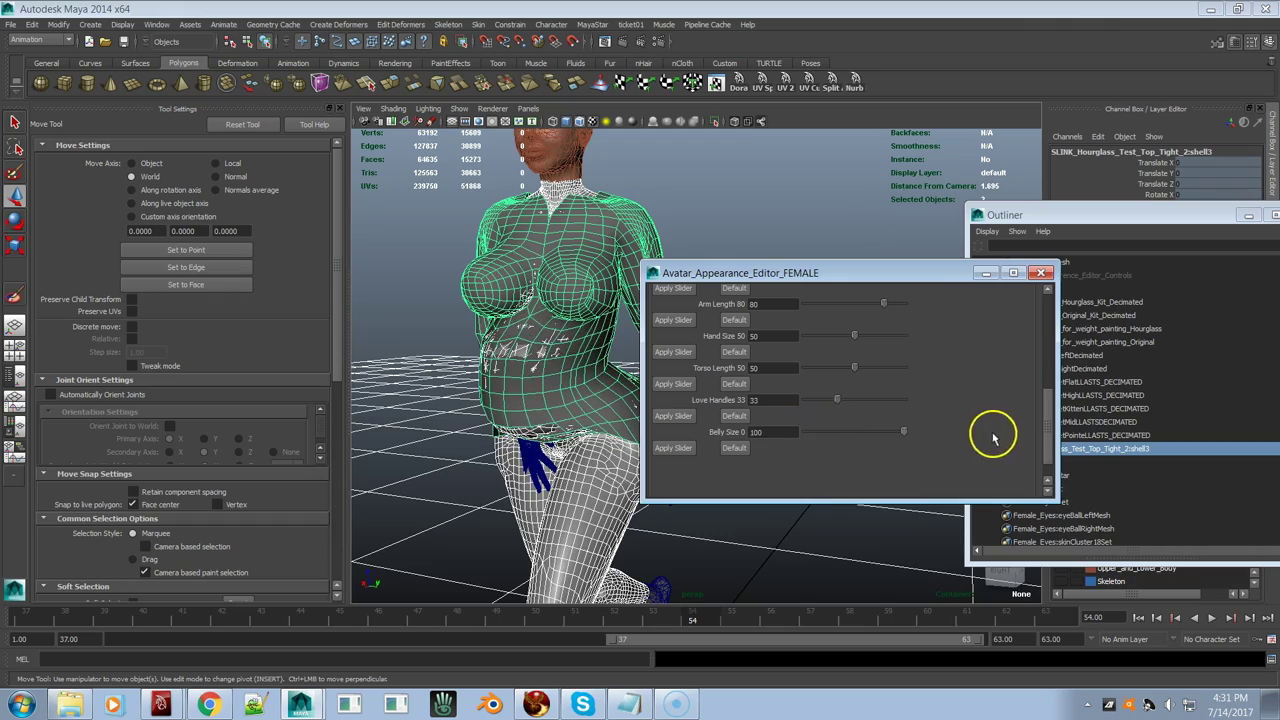
# Step: Start the Paint Skin Weights tool on the top and choose the BELLY influence under mTorso
pyautogui.keyDown('alt'); pyautogui.moveTo(509, 394); pyautogui.dragTo(586, 391); pyautogui.keyUp('alt')
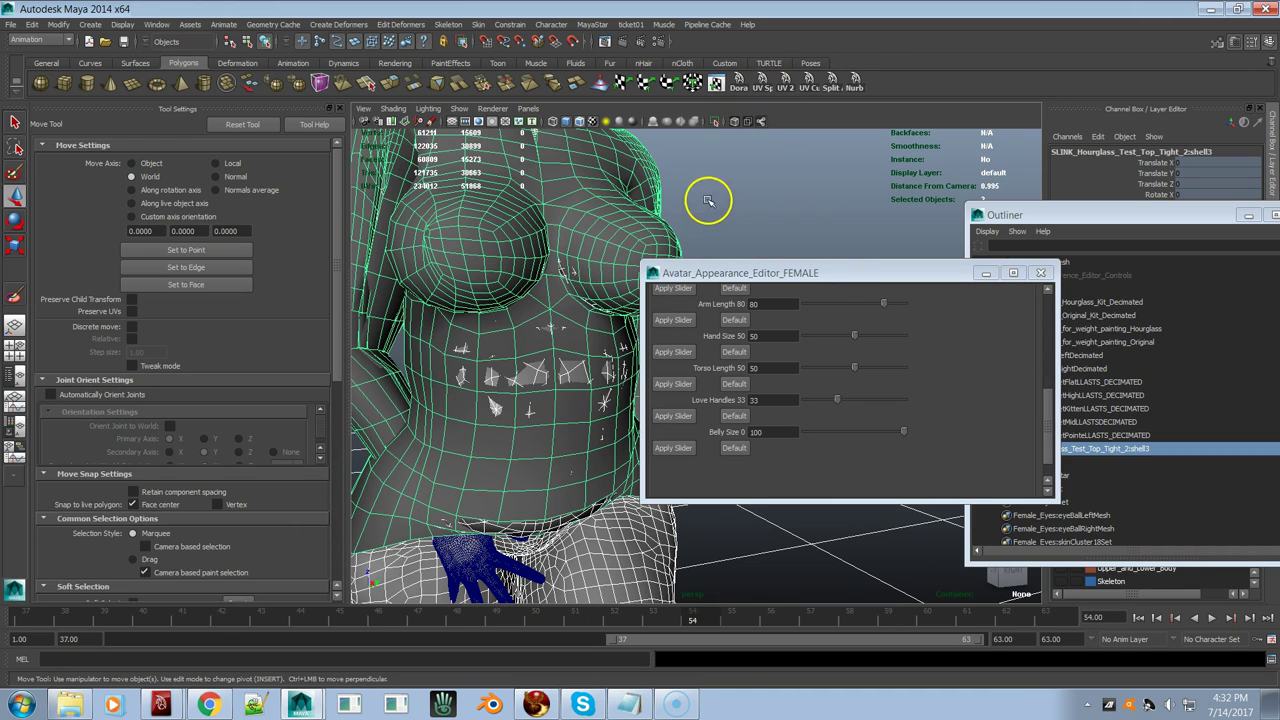
pyautogui.click(590, 24)
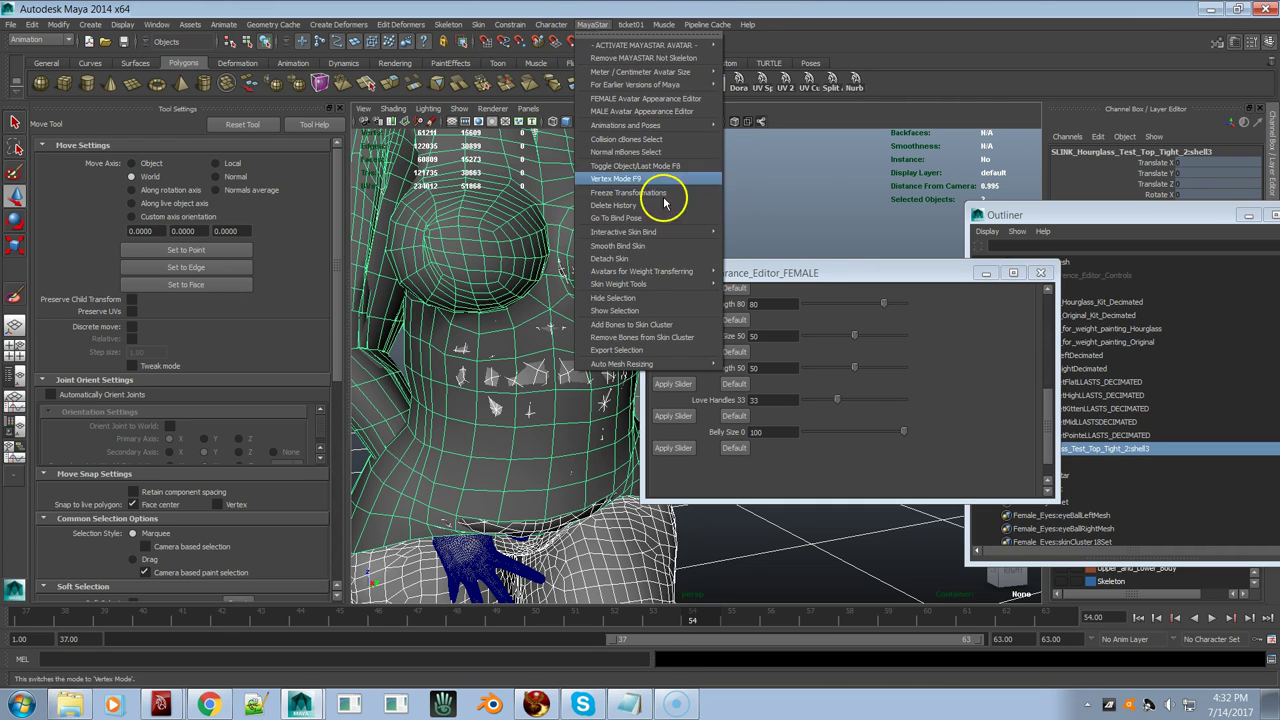
pyautogui.moveTo(640, 284)
pyautogui.click(776, 320)
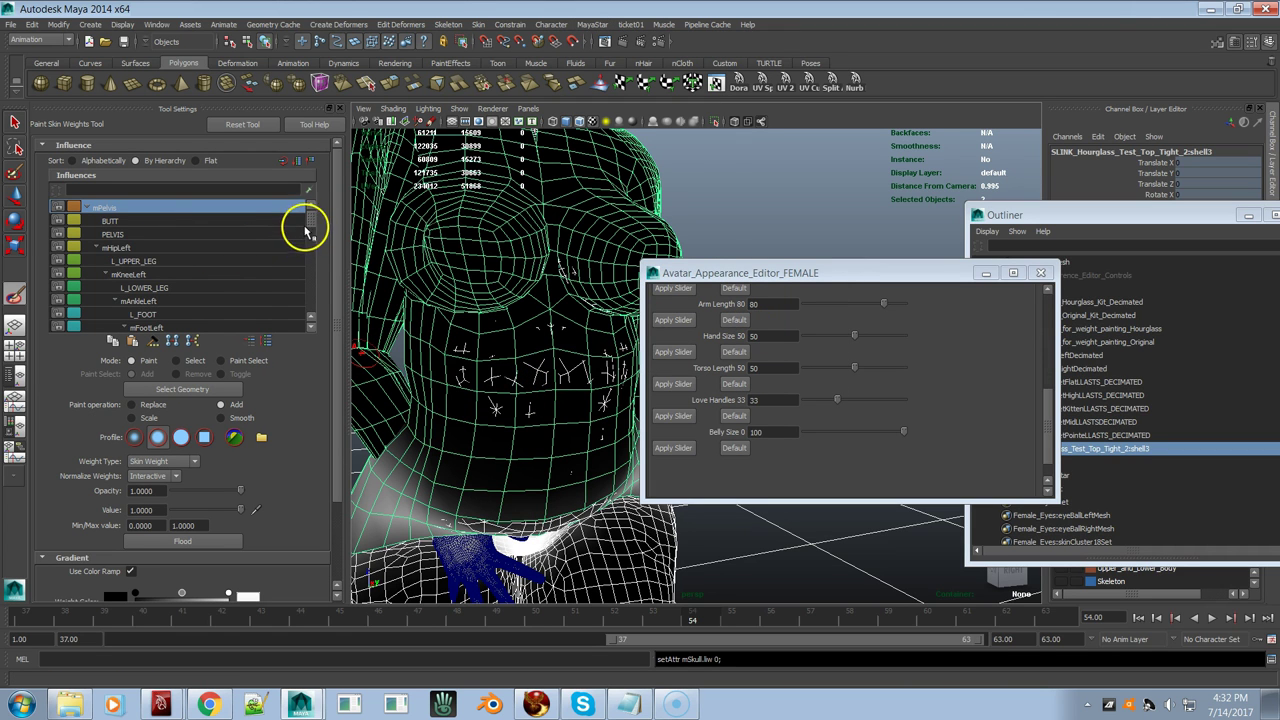
pyautogui.scroll(-4, 310, 222)
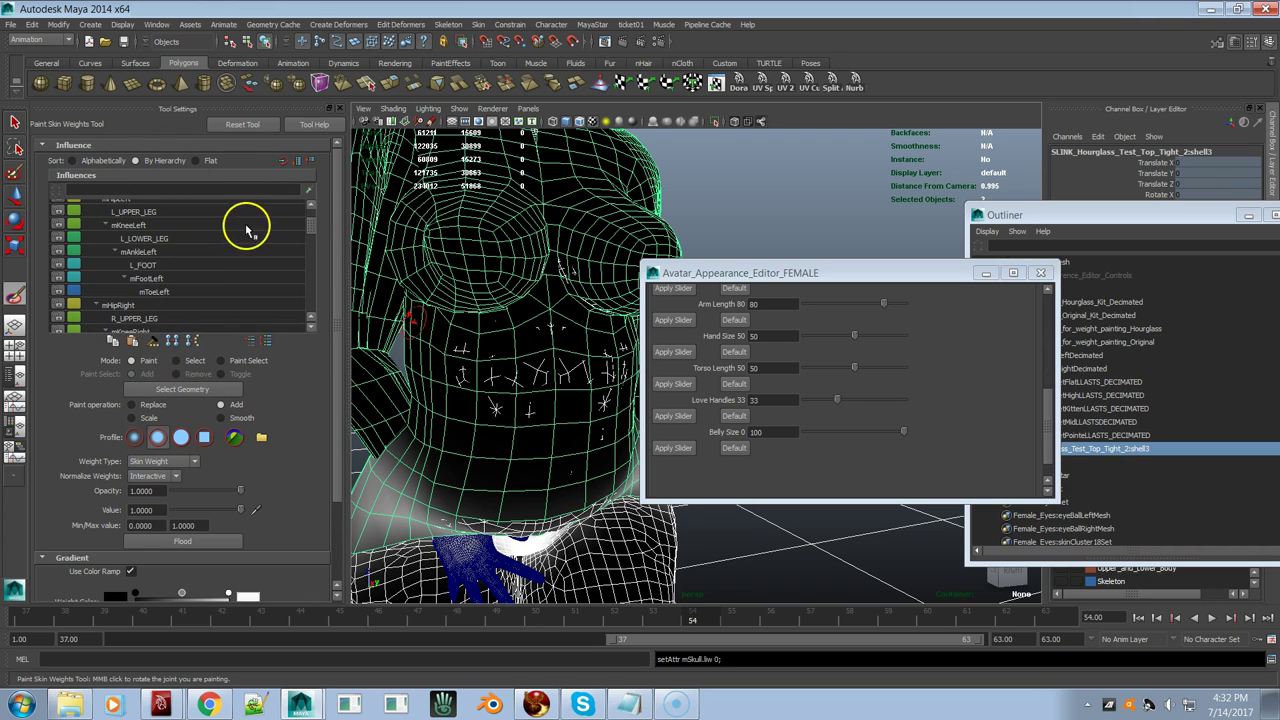
pyautogui.moveTo(310, 228); pyautogui.dragTo(245, 258)
pyautogui.click(187, 276)
pyautogui.moveTo(561, 337)
pyautogui.keyDown('alt'); pyautogui.mouseDown()
pyautogui.moveTo(503, 397)
pyautogui.moveTo(628, 382)
pyautogui.moveTo(519, 360)
pyautogui.mouseUp(); pyautogui.keyUp('alt')
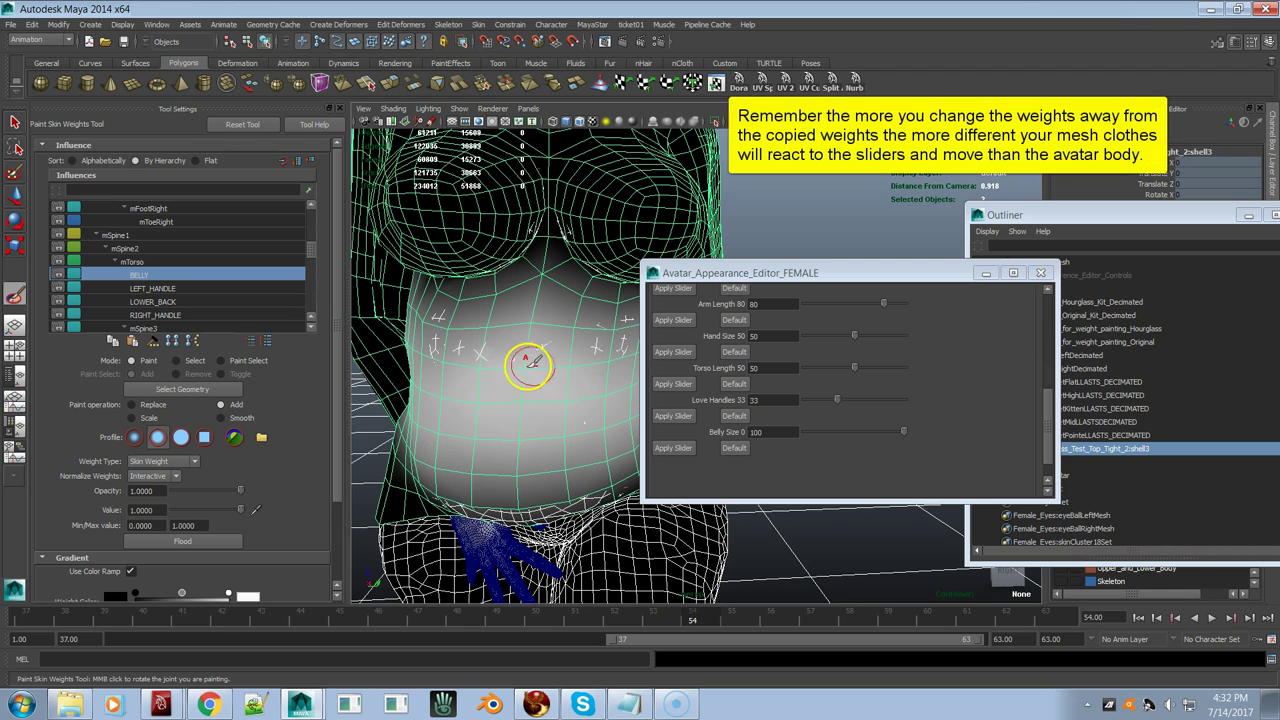
# Step: Add BELLY weight over the poke-throughs on the upper belly with a low paint value of 0.0194
pyautogui.keyDown('alt'); pyautogui.moveTo(486, 400); pyautogui.dragTo(523, 320); pyautogui.keyUp('alt')
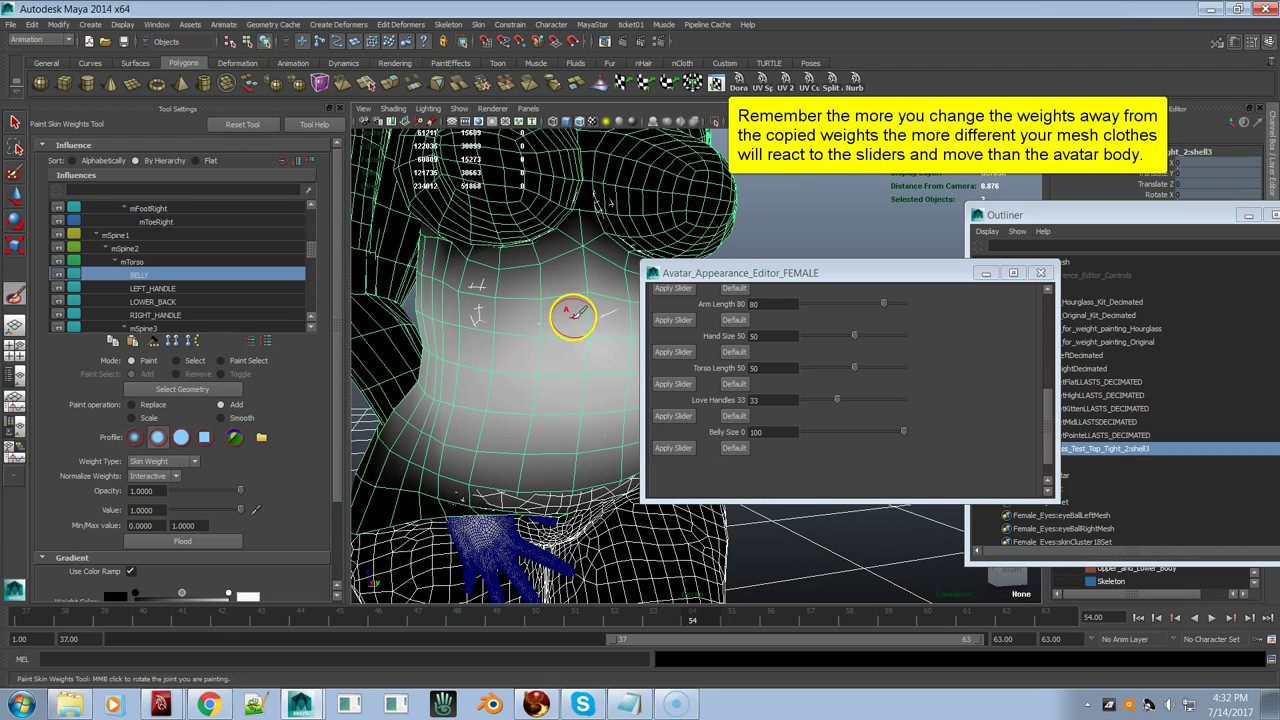
pyautogui.keyDown('alt'); pyautogui.moveTo(521, 345); pyautogui.dragTo(592, 309); pyautogui.keyUp('alt')
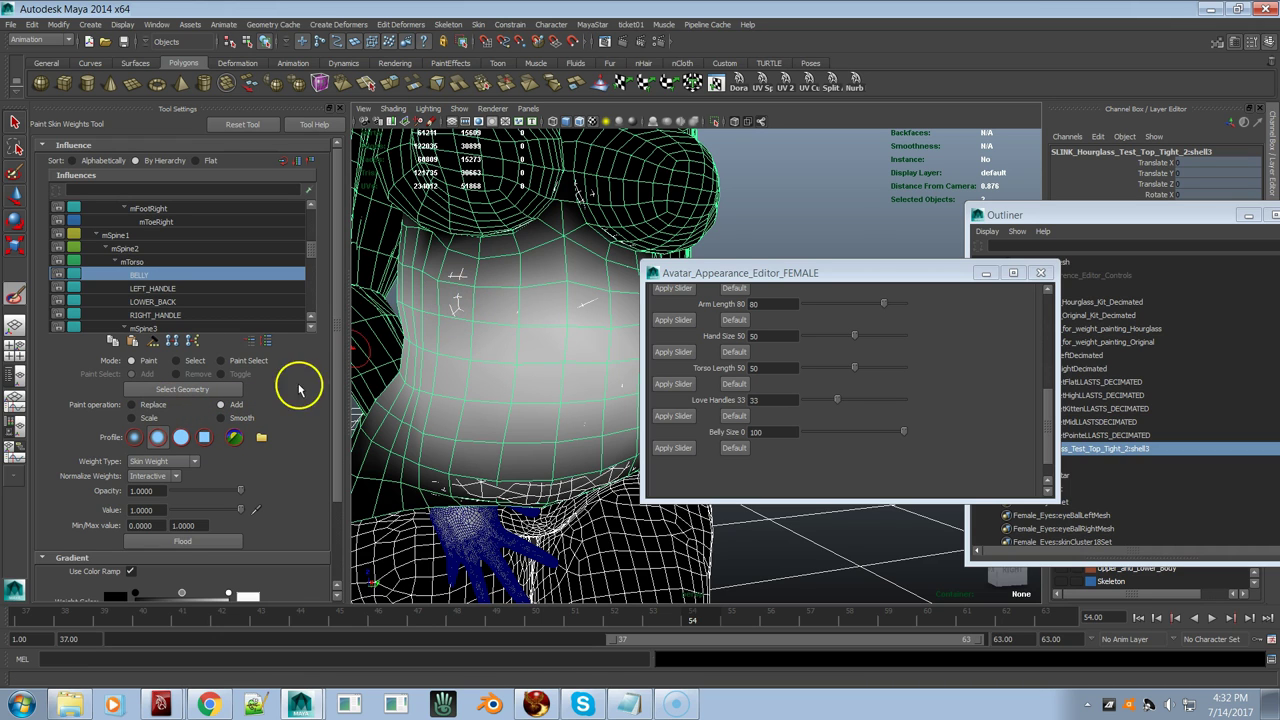
pyautogui.click(184, 512)
pyautogui.moveTo(184, 512); pyautogui.dragTo(177, 510)
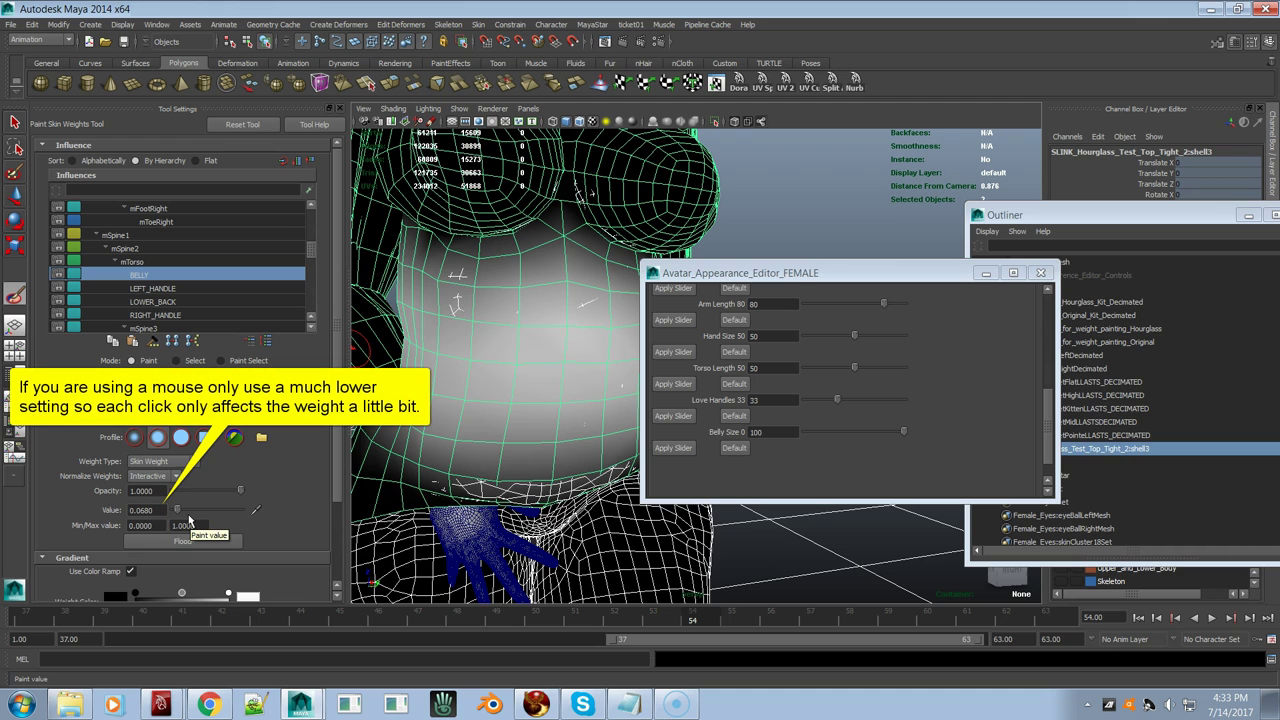
pyautogui.click(556, 244)
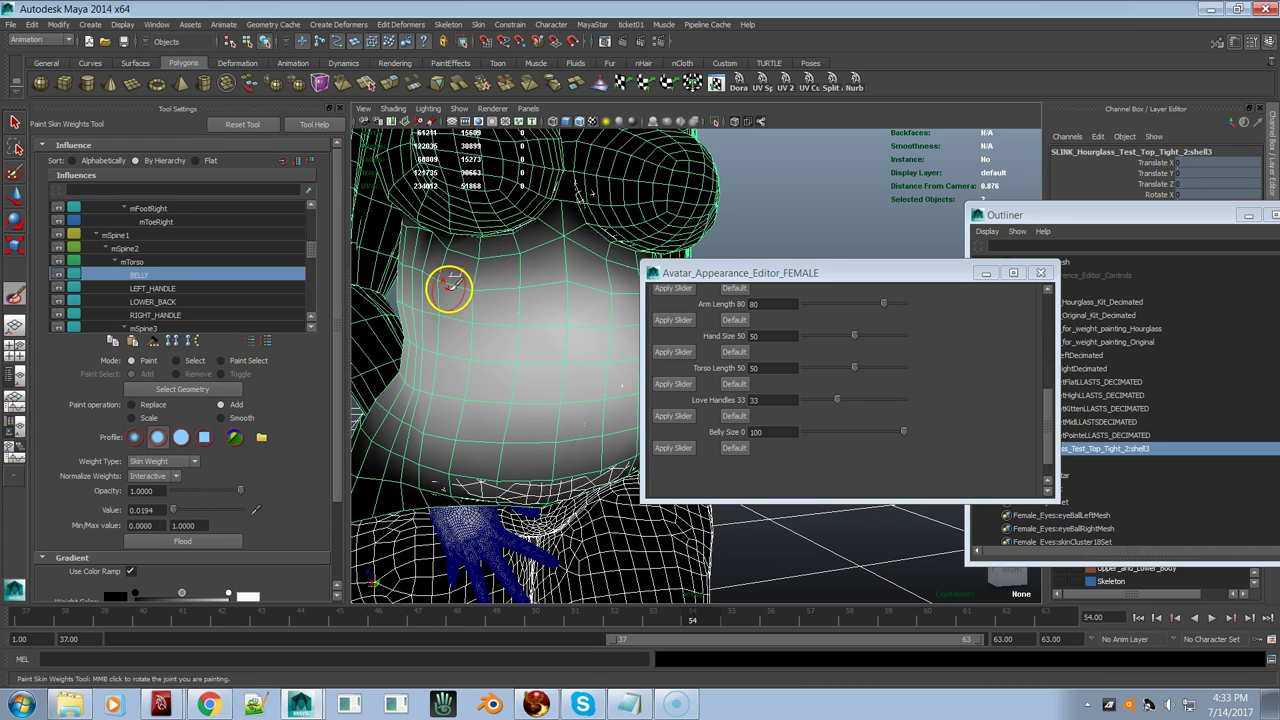
# Step: Smooth the BELLY weights across the side of the belly where the body still pokes through
pyautogui.click(220, 418)
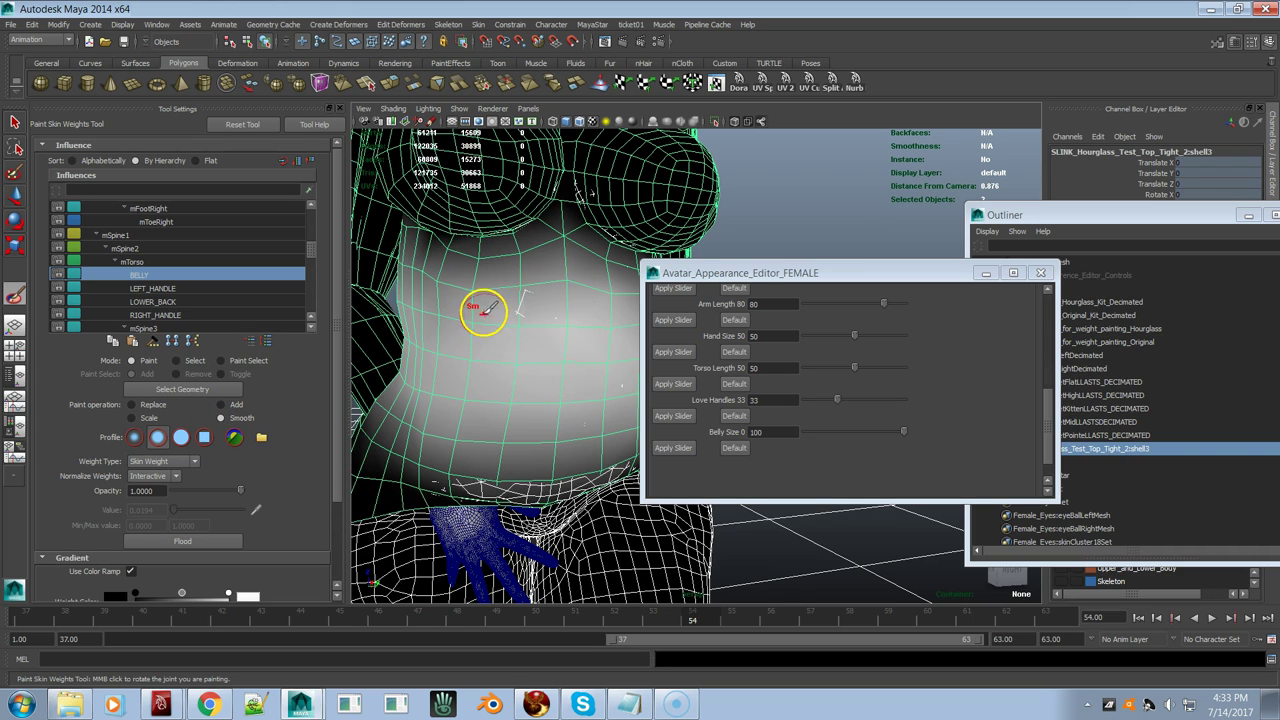
pyautogui.moveTo(480, 288)
pyautogui.mouseDown()
pyautogui.moveTo(466, 401)
pyautogui.moveTo(492, 408)
pyautogui.moveTo(478, 384)
pyautogui.mouseUp()
pyautogui.keyDown('alt'); pyautogui.moveTo(491, 290); pyautogui.dragTo(455, 342); pyautogui.keyUp('alt')
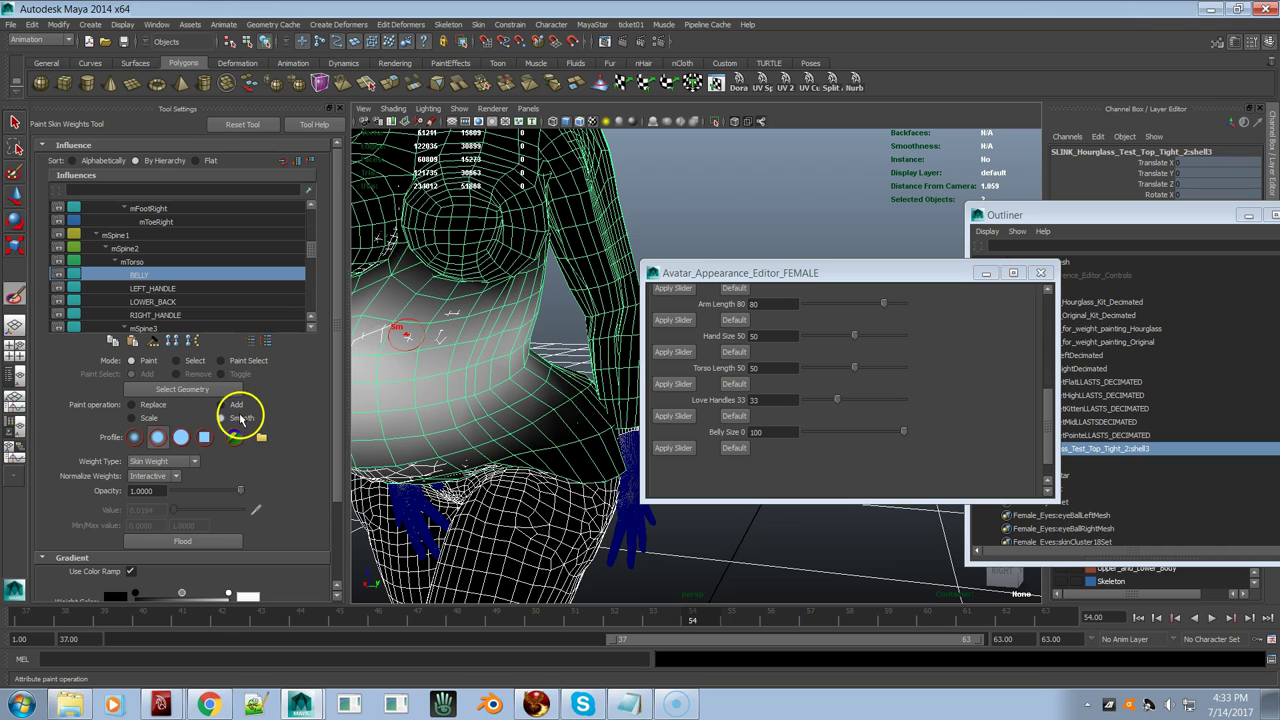
# Step: Try the Replace paint operation with a value of 0 on the BELLY weights and undo the stroke
pyautogui.click(152, 418)
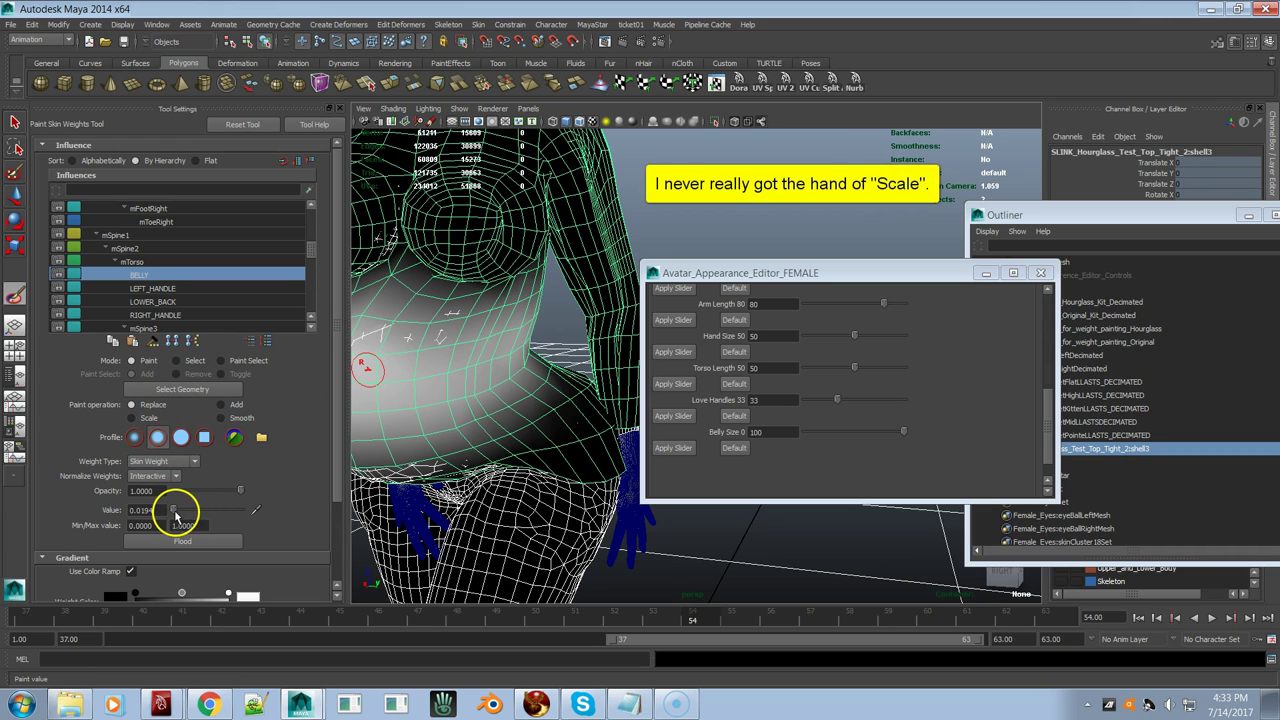
pyautogui.moveTo(180, 512)
pyautogui.mouseDown()
pyautogui.moveTo(229, 509)
pyautogui.moveTo(157, 511)
pyautogui.mouseUp()
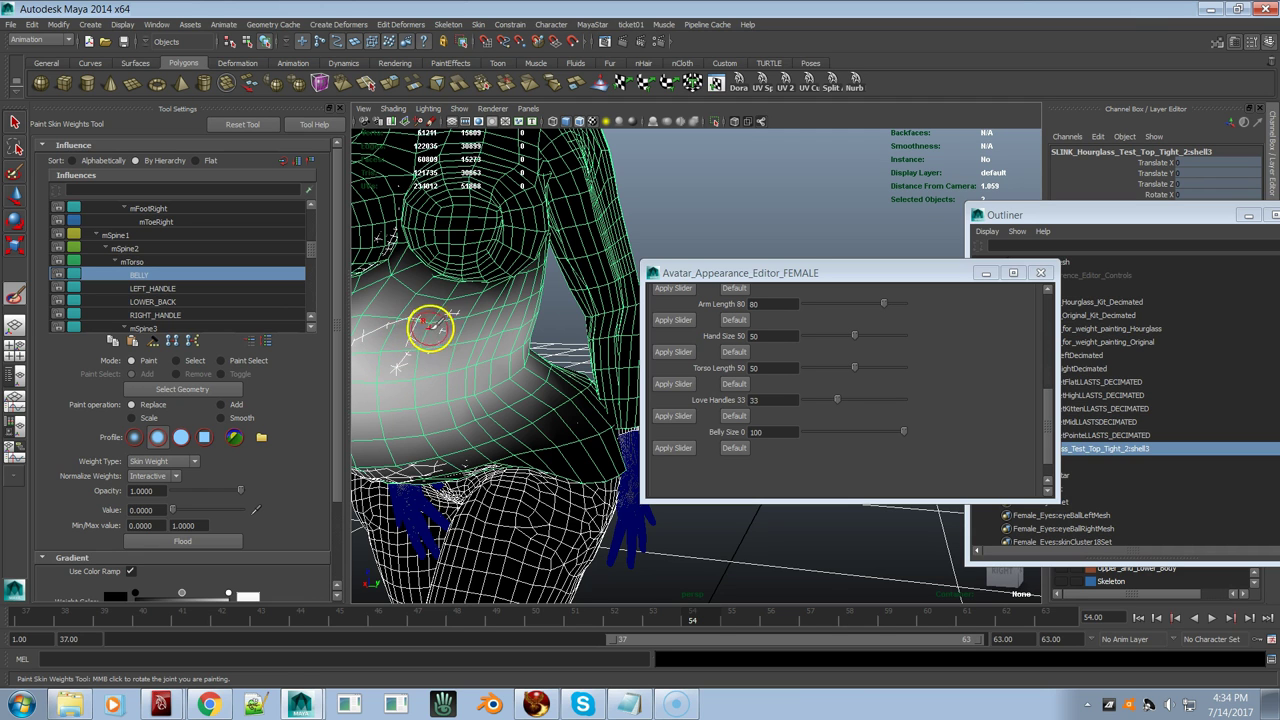
pyautogui.keyDown('alt'); pyautogui.moveTo(493, 376); pyautogui.dragTo(557, 380, button='right'); pyautogui.keyUp('alt')
pyautogui.hotkey('ctrl', 'z')
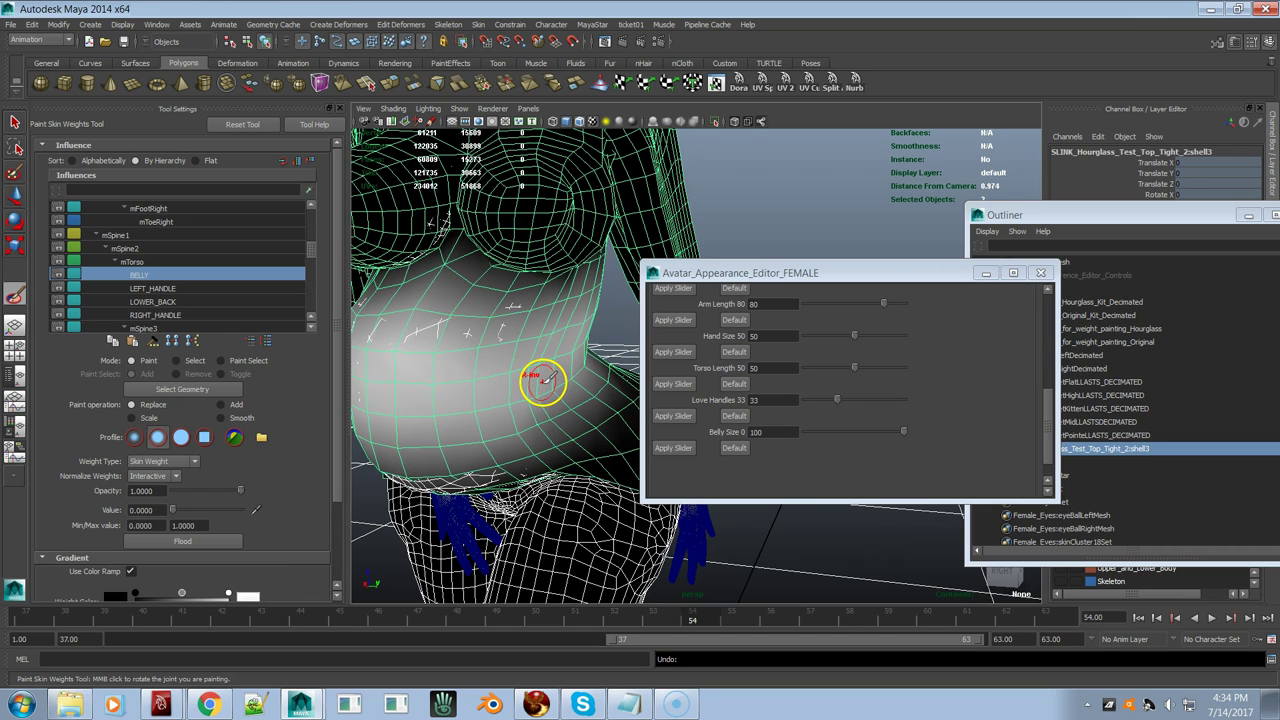
pyautogui.moveTo(506, 389)
pyautogui.keyDown('alt'); pyautogui.mouseDown()
pyautogui.moveTo(471, 371)
pyautogui.moveTo(505, 390)
pyautogui.mouseUp(); pyautogui.keyUp('alt')
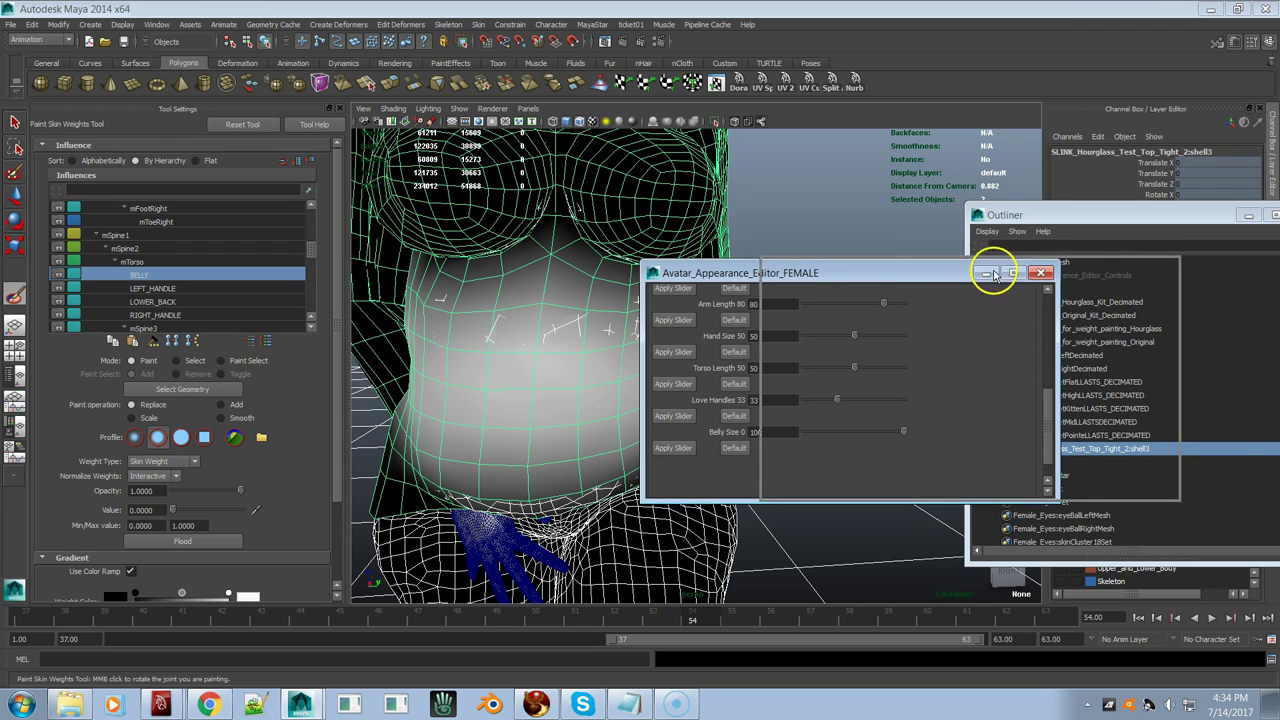
# Step: Minimize the Avatar Appearance Editor and examine the top's fit at the belly, waist and hip from several angles
pyautogui.click(986, 272)
pyautogui.keyDown('alt'); pyautogui.moveTo(730, 320); pyautogui.dragTo(614, 320, button='right'); pyautogui.keyUp('alt')
pyautogui.moveTo(614, 320)
pyautogui.keyDown('alt'); pyautogui.mouseDown()
pyautogui.moveTo(543, 320)
pyautogui.moveTo(622, 323)
pyautogui.mouseUp(); pyautogui.keyUp('alt')
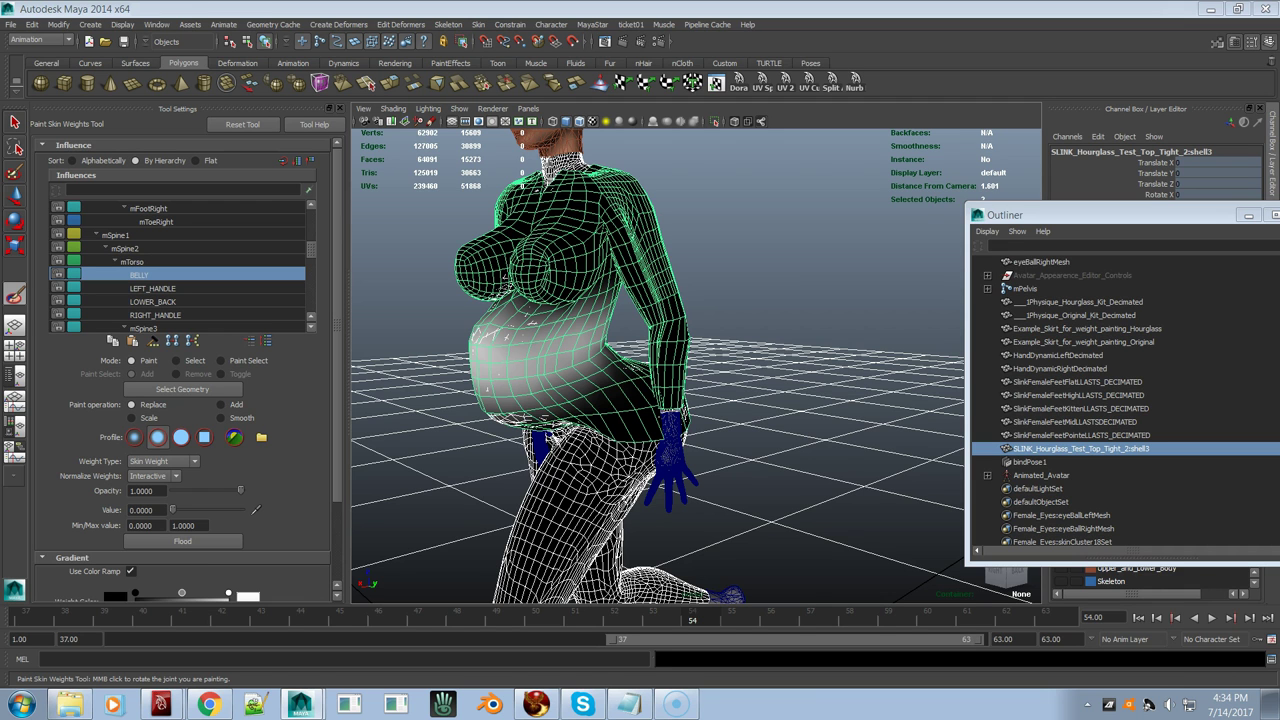
pyautogui.moveTo(620, 390)
pyautogui.keyDown('alt'); pyautogui.mouseDown()
pyautogui.moveTo(523, 389)
pyautogui.moveTo(560, 387)
pyautogui.moveTo(623, 229)
pyautogui.moveTo(632, 290)
pyautogui.mouseUp(); pyautogui.keyUp('alt')
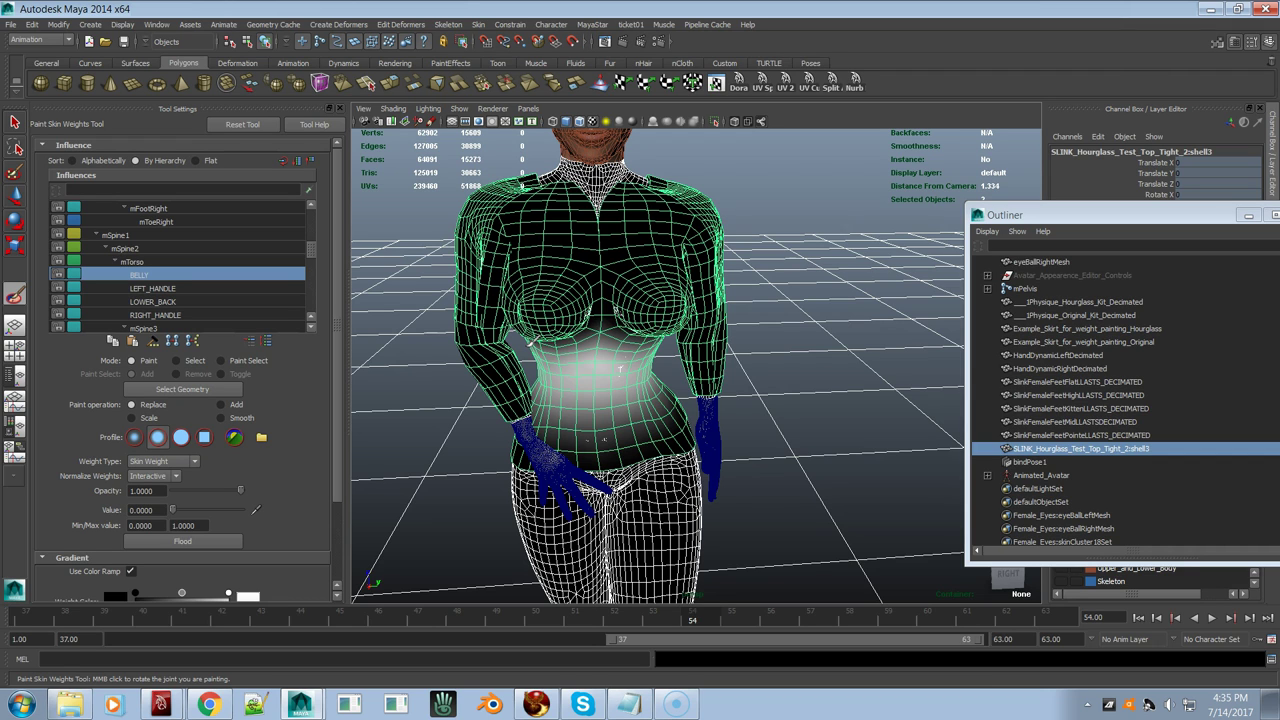
pyautogui.keyDown('alt'); pyautogui.moveTo(649, 394); pyautogui.dragTo(765, 378, button='right'); pyautogui.keyUp('alt')
pyautogui.moveTo(734, 380)
pyautogui.keyDown('alt'); pyautogui.mouseDown()
pyautogui.moveTo(720, 358)
pyautogui.moveTo(712, 374)
pyautogui.mouseUp(); pyautogui.keyUp('alt')
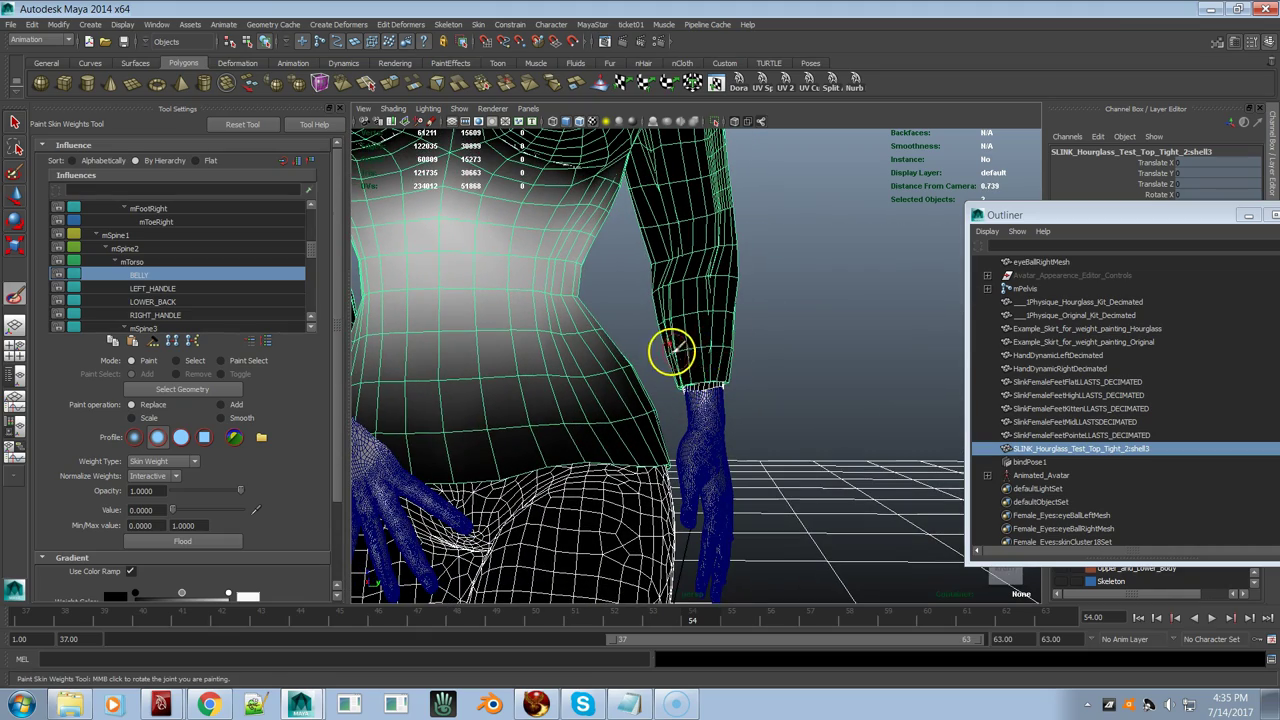
pyautogui.keyDown('alt'); pyautogui.moveTo(714, 354); pyautogui.dragTo(597, 351); pyautogui.keyUp('alt')
pyautogui.moveTo(597, 351)
pyautogui.keyDown('alt'); pyautogui.mouseDown(button='right')
pyautogui.moveTo(800, 349)
pyautogui.moveTo(593, 365)
pyautogui.mouseUp(button='right'); pyautogui.keyUp('alt')
pyautogui.keyDown('alt'); pyautogui.moveTo(593, 365); pyautogui.dragTo(874, 543); pyautogui.keyUp('alt')
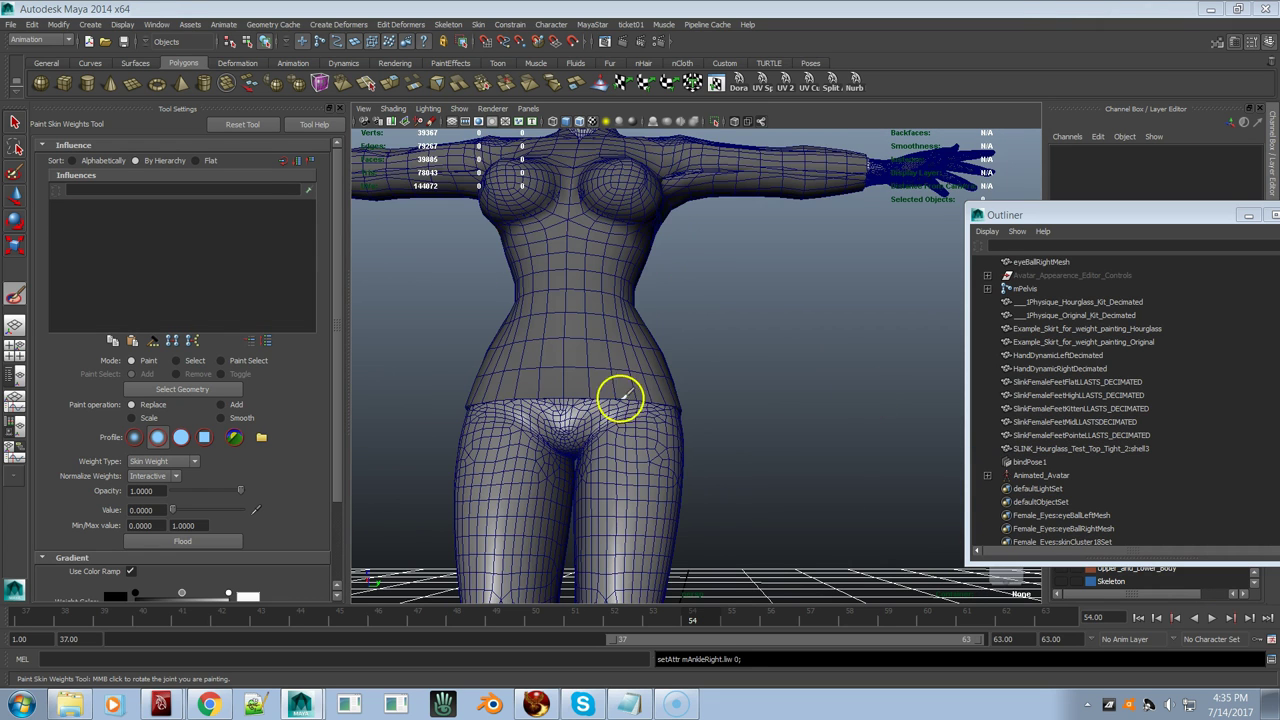
# Step: Leave weight painting, select the top on the avatar and close the tool settings
pyautogui.scroll(-5, 612, 405)
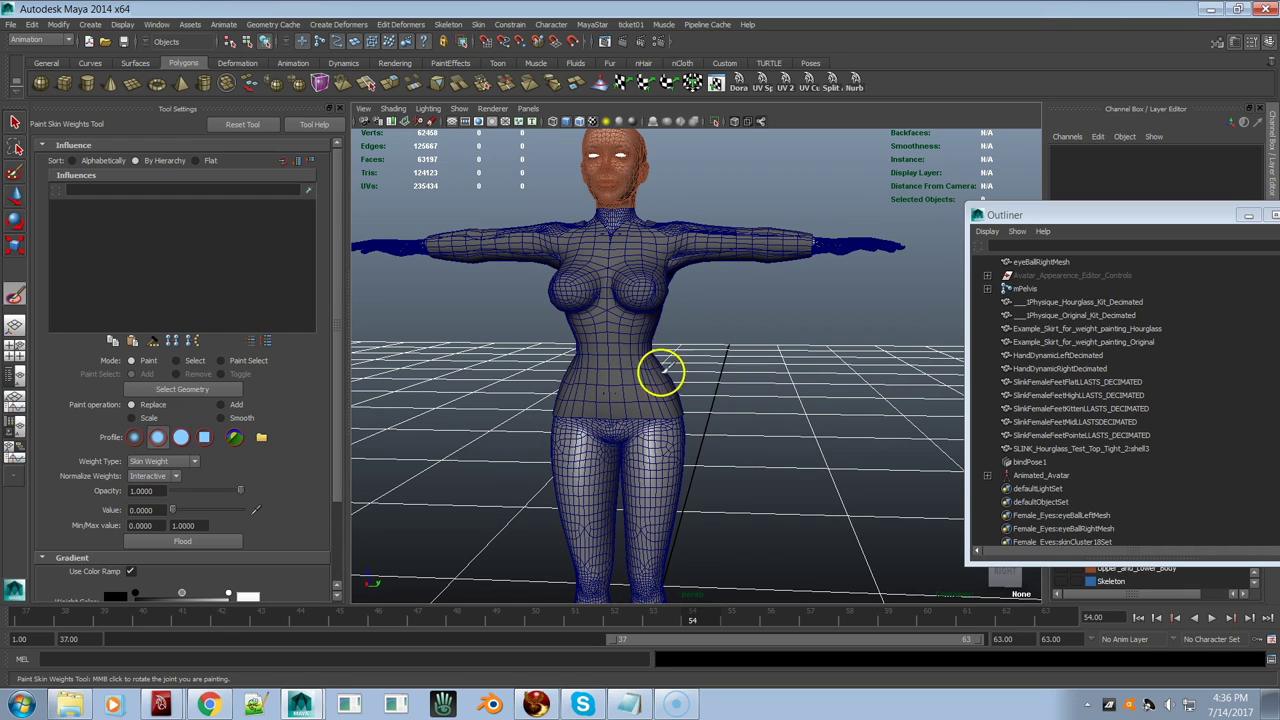
pyautogui.press('s')
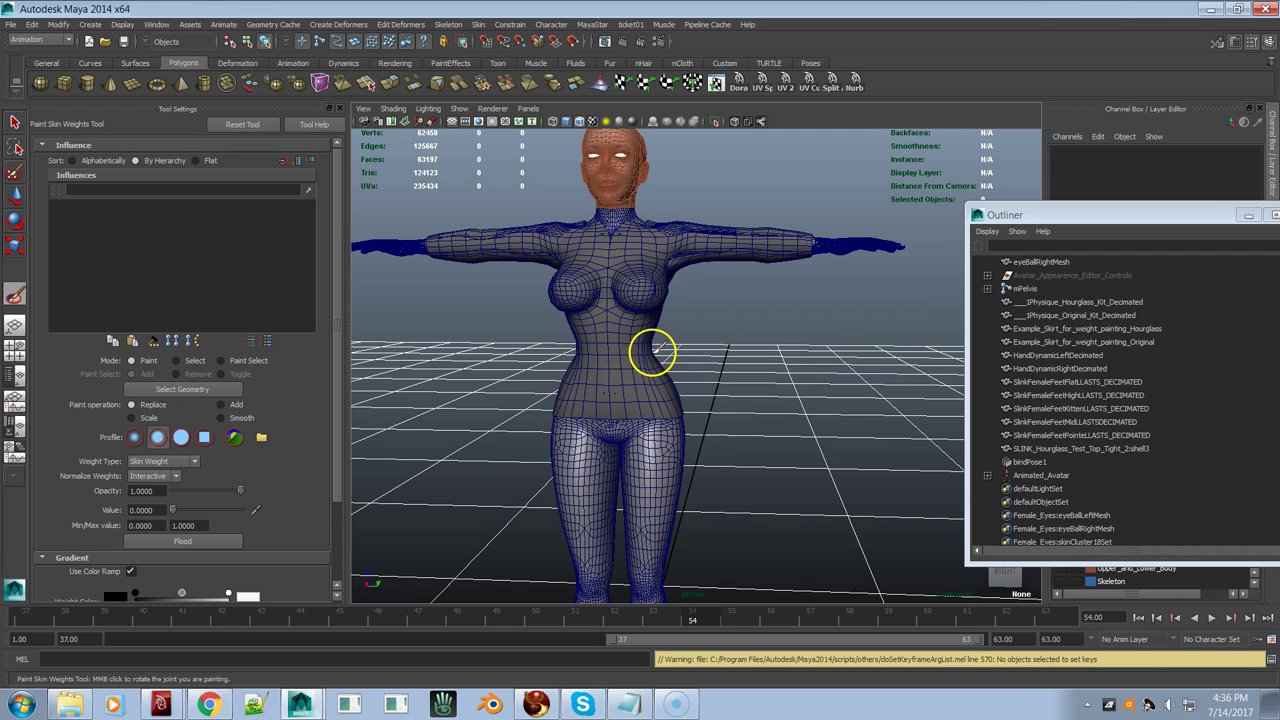
pyautogui.click(16, 149)
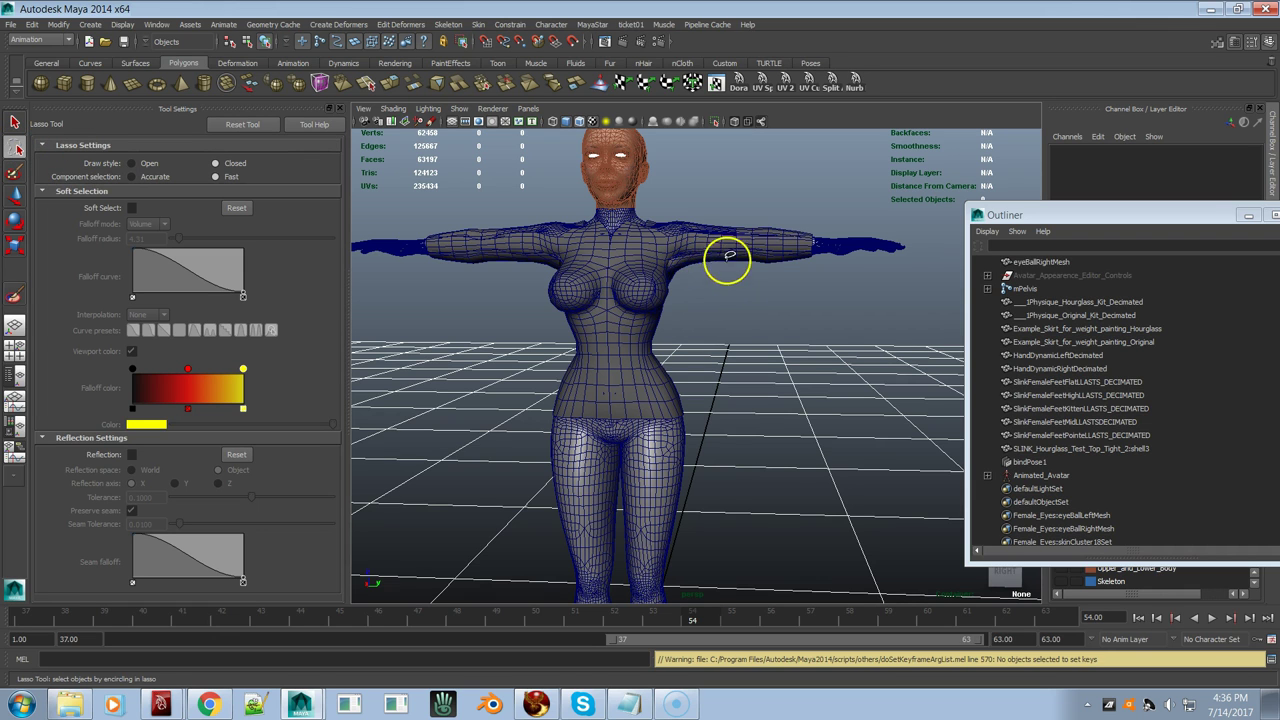
pyautogui.click(15, 121)
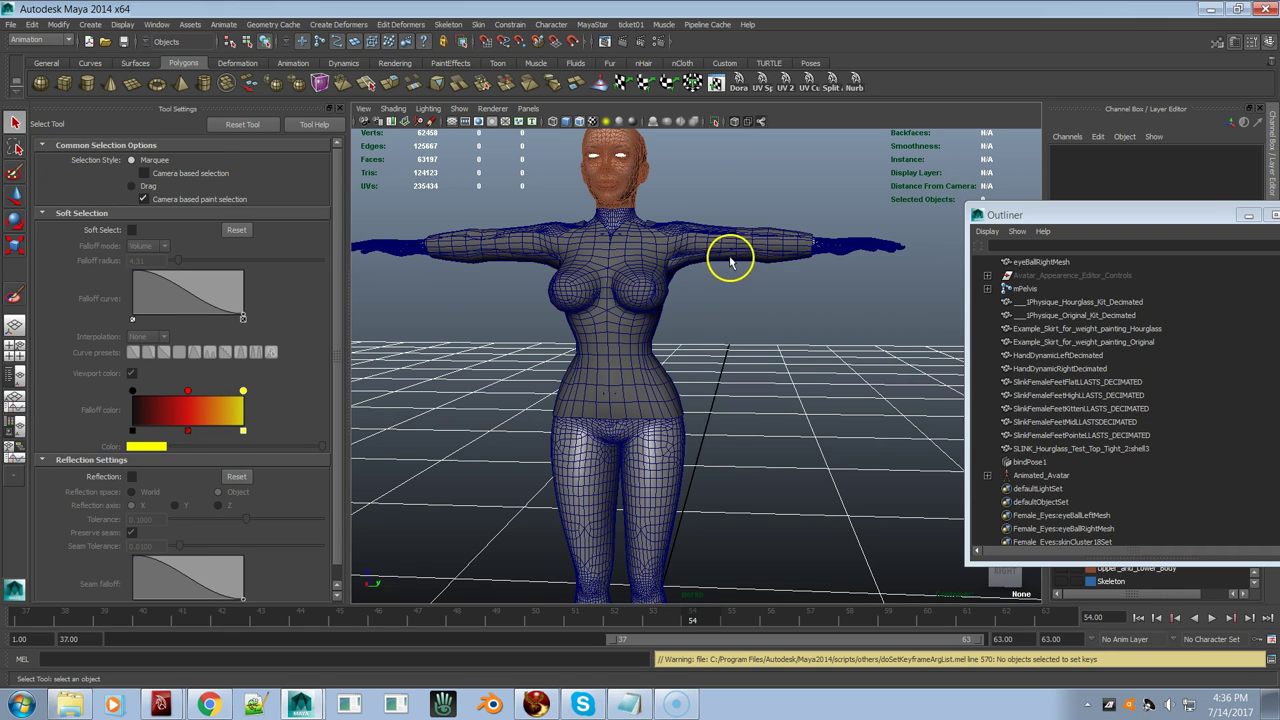
pyautogui.click(537, 236)
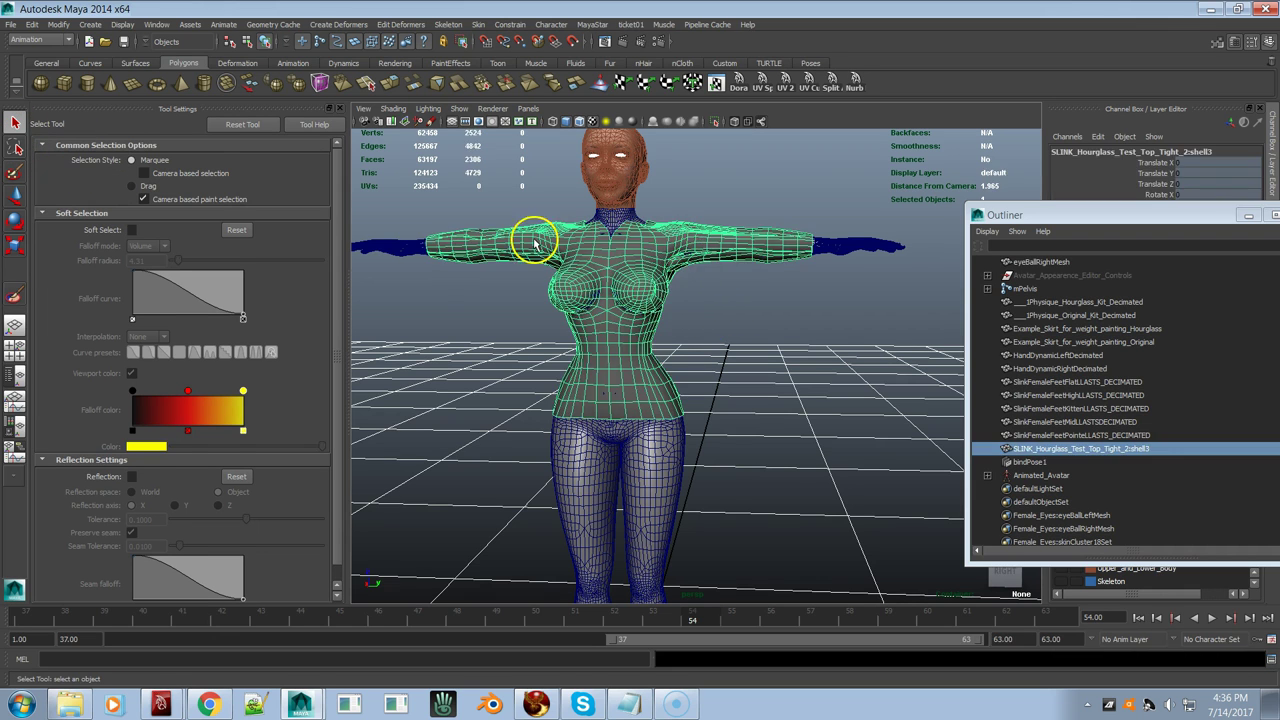
pyautogui.click(341, 108)
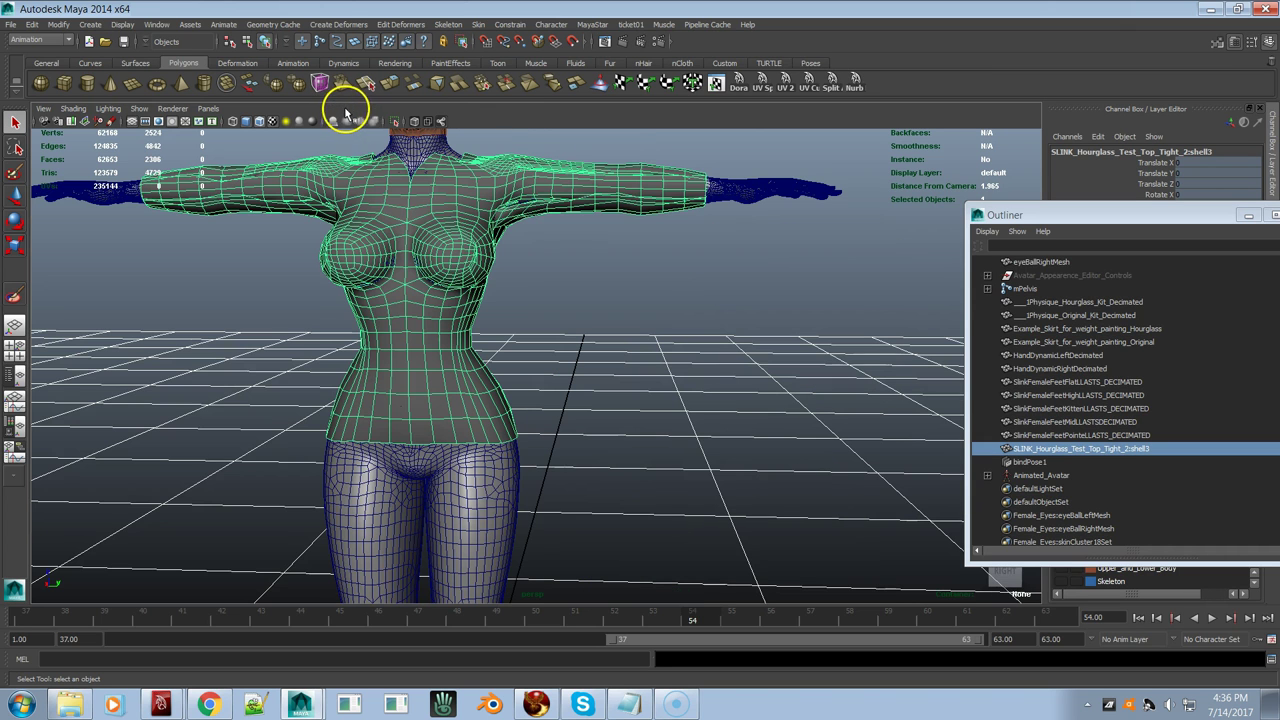
# Step: Unbind the top from the skeleton and move it about 0.797 along Y, clear of the body
pyautogui.click(570, 24)
pyautogui.moveTo(594, 24)
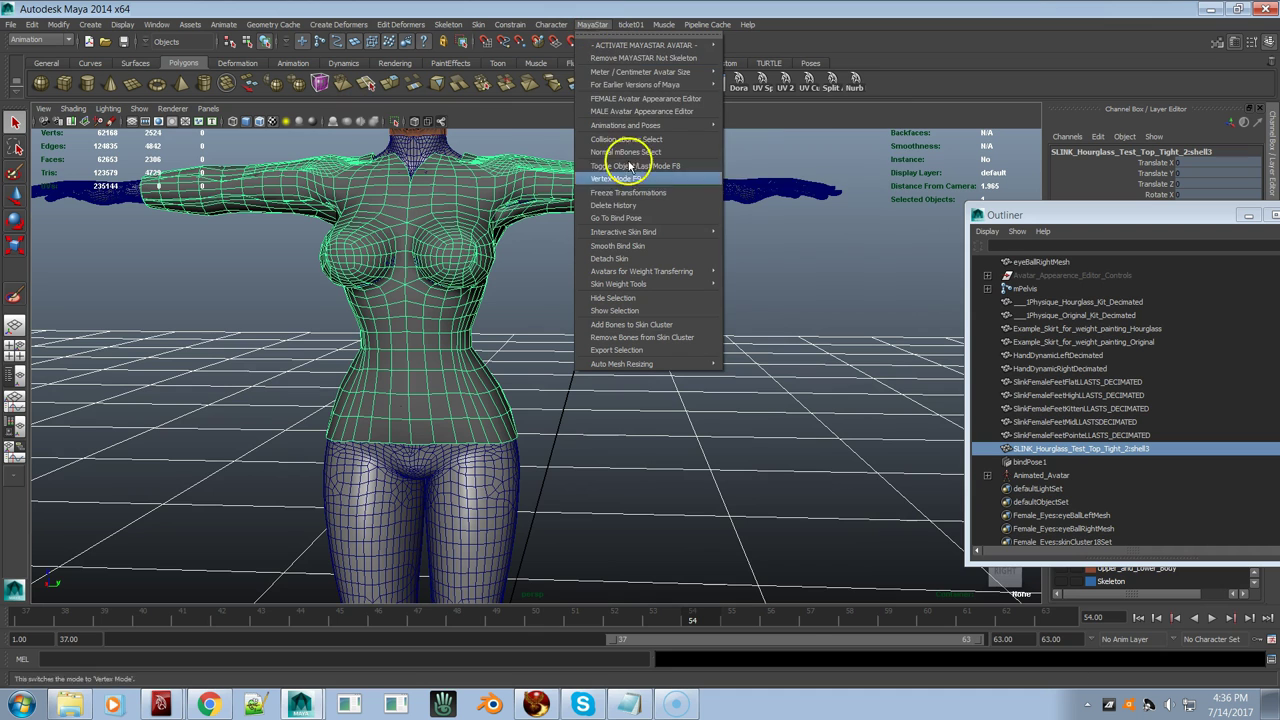
pyautogui.click(636, 218)
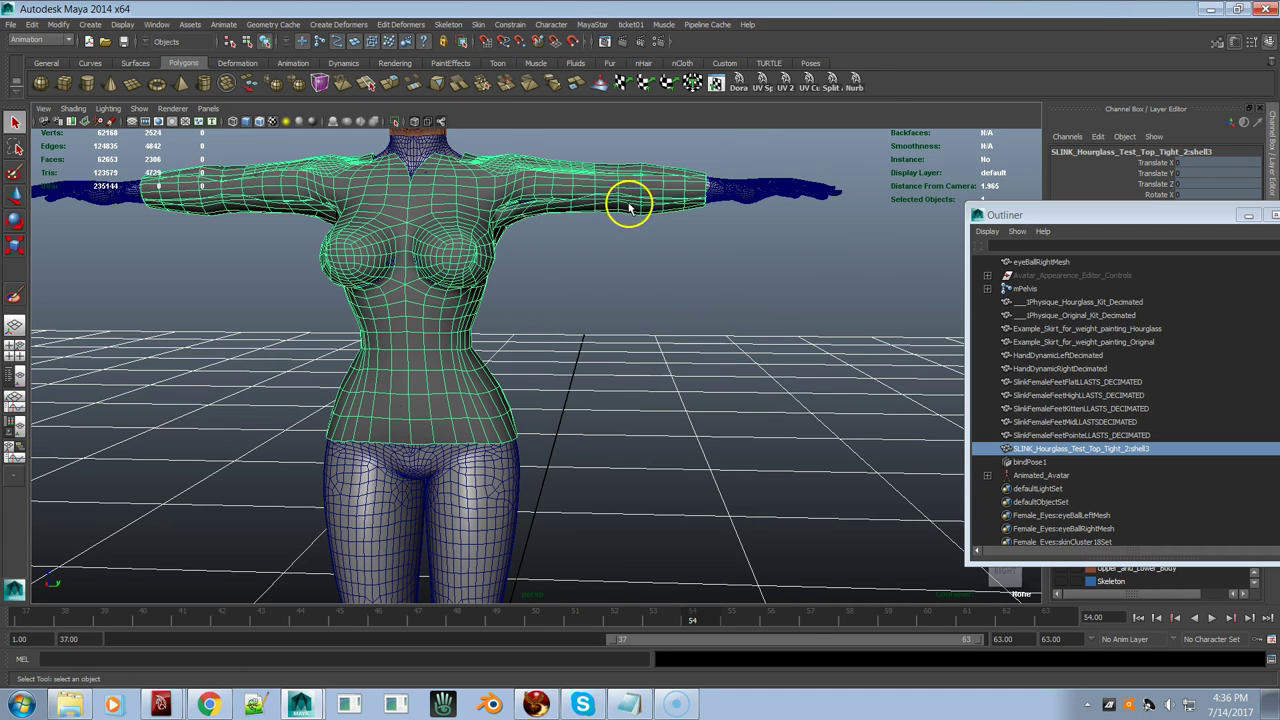
pyautogui.keyDown('alt'); pyautogui.moveTo(543, 317); pyautogui.dragTo(488, 210, button='right'); pyautogui.keyUp('alt')
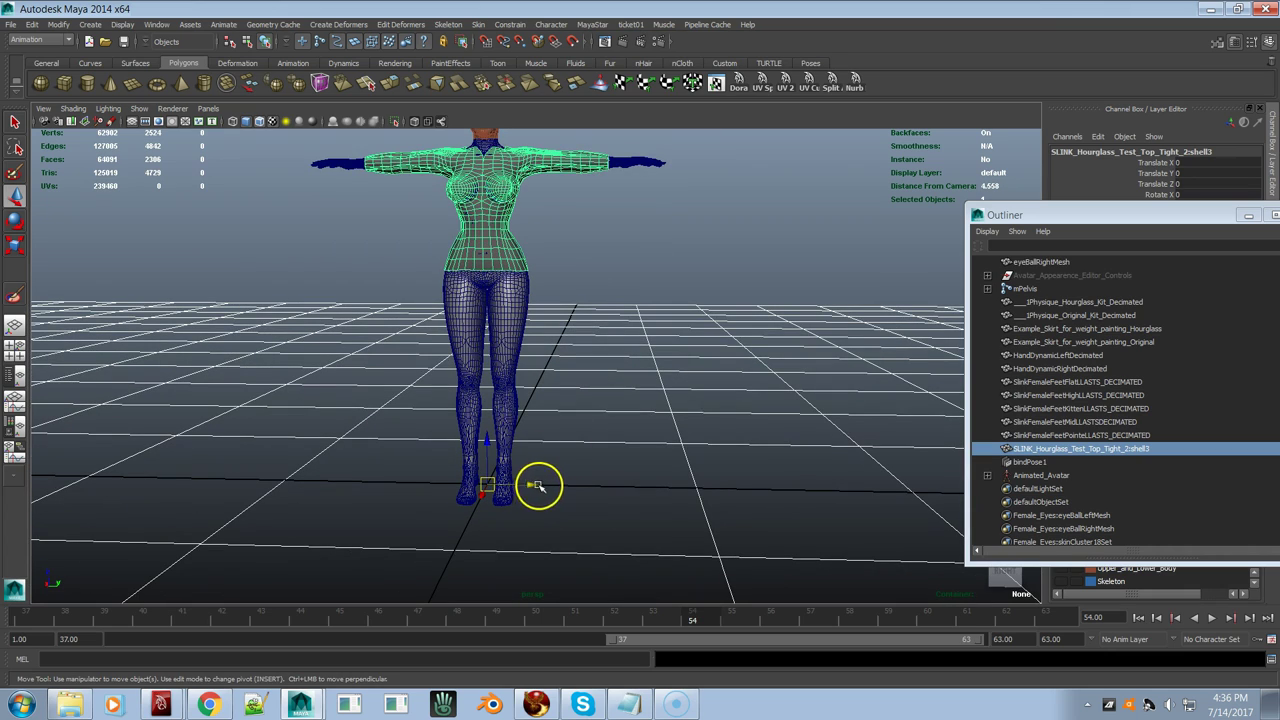
pyautogui.moveTo(532, 484); pyautogui.dragTo(714, 450)
# Step: Turn on Backface Culling and examine the inside faces at the top's hem and sleeve opening
pyautogui.keyDown('alt'); pyautogui.moveTo(714, 450); pyautogui.dragTo(843, 400); pyautogui.keyUp('alt')
pyautogui.keyDown('alt'); pyautogui.moveTo(843, 400); pyautogui.dragTo(784, 378, button='right'); pyautogui.keyUp('alt')
pyautogui.keyDown('alt'); pyautogui.moveTo(784, 378); pyautogui.dragTo(634, 403); pyautogui.keyUp('alt')
pyautogui.keyDown('alt'); pyautogui.moveTo(634, 403); pyautogui.dragTo(994, 394, button='right'); pyautogui.keyUp('alt')
pyautogui.keyDown('alt'); pyautogui.moveTo(994, 394); pyautogui.dragTo(727, 378, button='middle'); pyautogui.keyUp('alt')
pyautogui.keyDown('alt'); pyautogui.moveTo(727, 378); pyautogui.dragTo(670, 530); pyautogui.keyUp('alt')
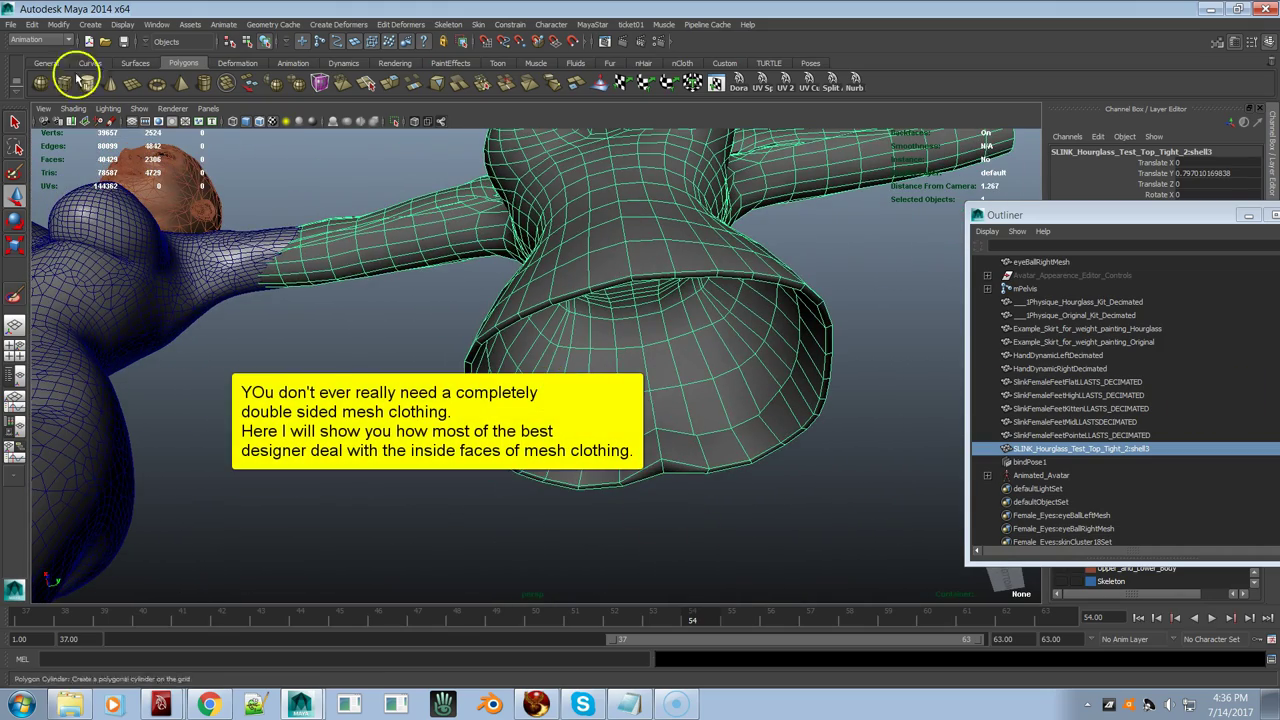
pyautogui.click(73, 110)
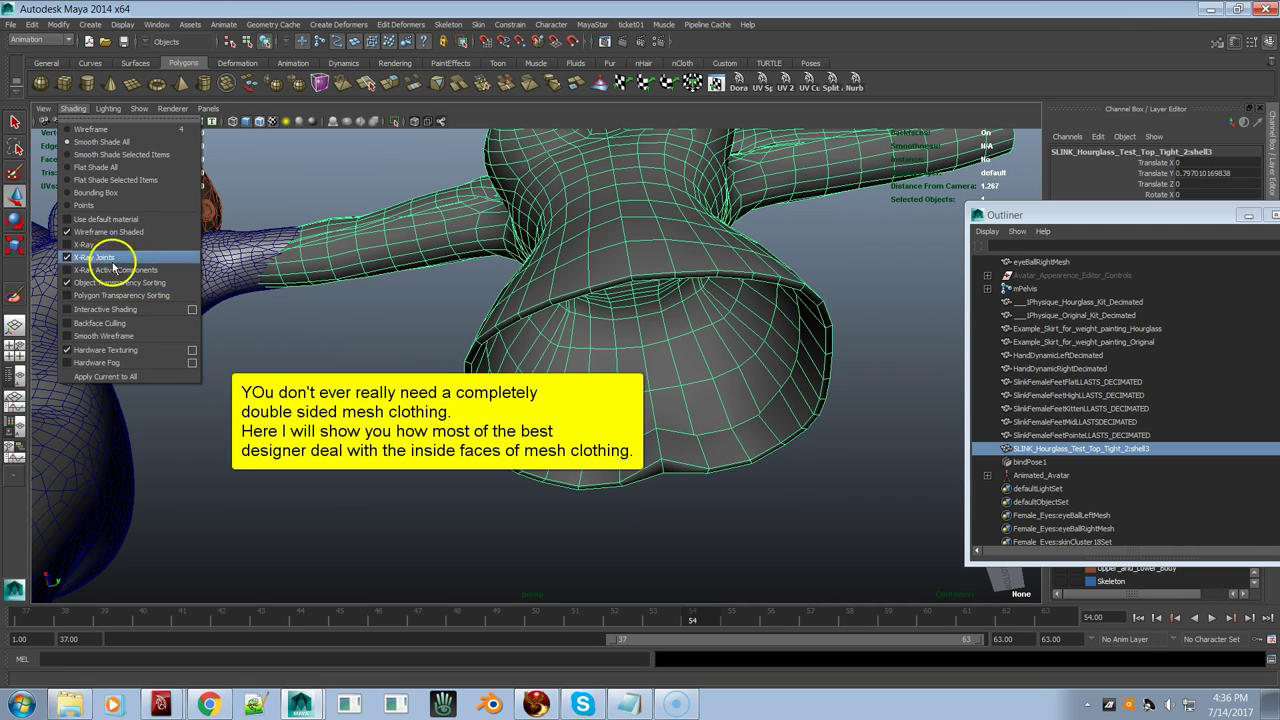
pyautogui.click(104, 323)
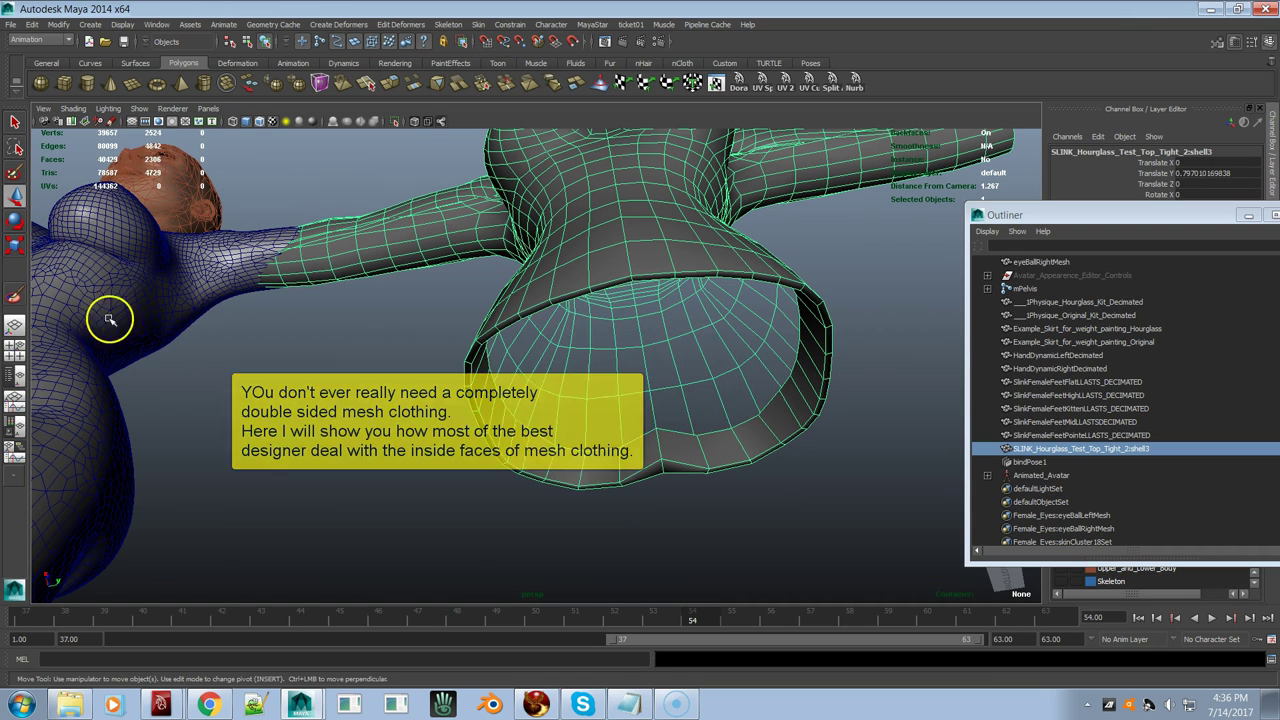
pyautogui.keyDown('alt'); pyautogui.moveTo(710, 406); pyautogui.dragTo(734, 386, button='right'); pyautogui.keyUp('alt')
pyautogui.keyDown('alt'); pyautogui.moveTo(820, 289); pyautogui.dragTo(651, 417, button='right'); pyautogui.keyUp('alt')
pyautogui.keyDown('alt'); pyautogui.moveTo(651, 391); pyautogui.dragTo(587, 431); pyautogui.keyUp('alt')
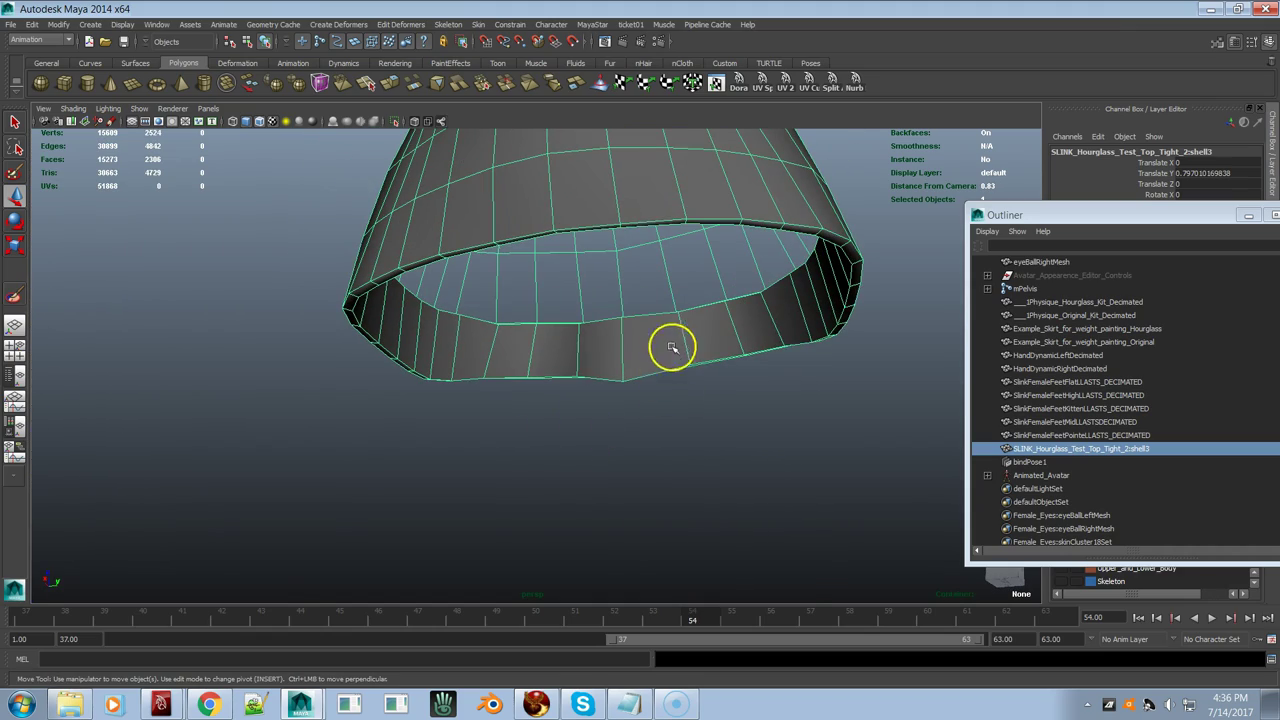
pyautogui.keyDown('alt'); pyautogui.moveTo(658, 328); pyautogui.dragTo(472, 341); pyautogui.keyUp('alt')
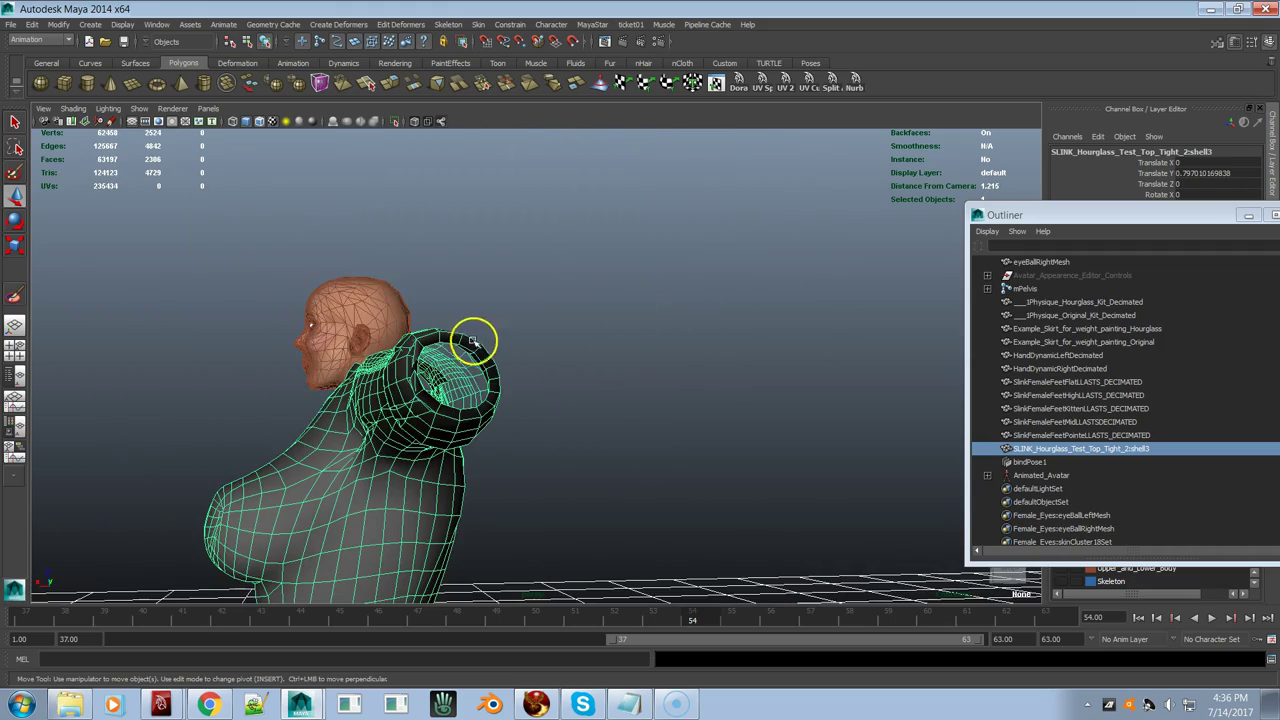
# Step: Switch the top to edge selection and select the full inner edge loop inside the waist hem
pyautogui.keyDown('alt'); pyautogui.moveTo(472, 386); pyautogui.dragTo(509, 411); pyautogui.keyUp('alt')
pyautogui.keyDown('alt'); pyautogui.moveTo(474, 412); pyautogui.dragTo(626, 409); pyautogui.keyUp('alt')
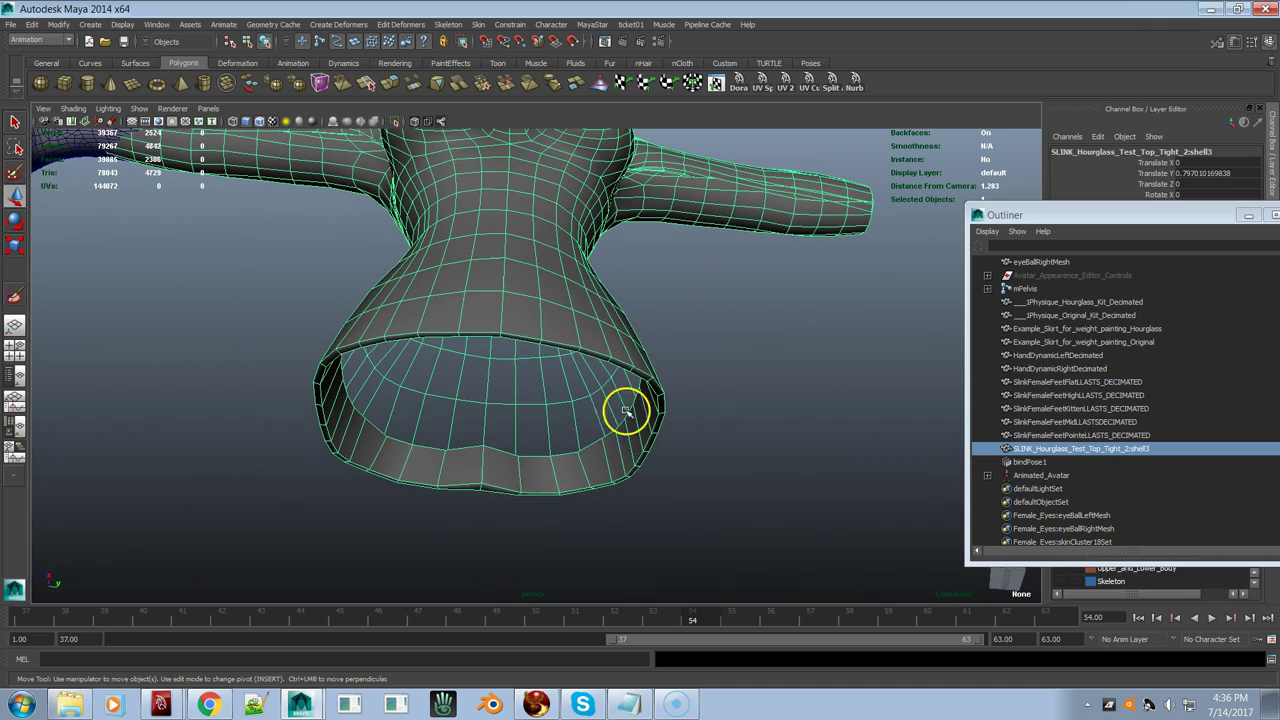
pyautogui.rightClick(507, 447)
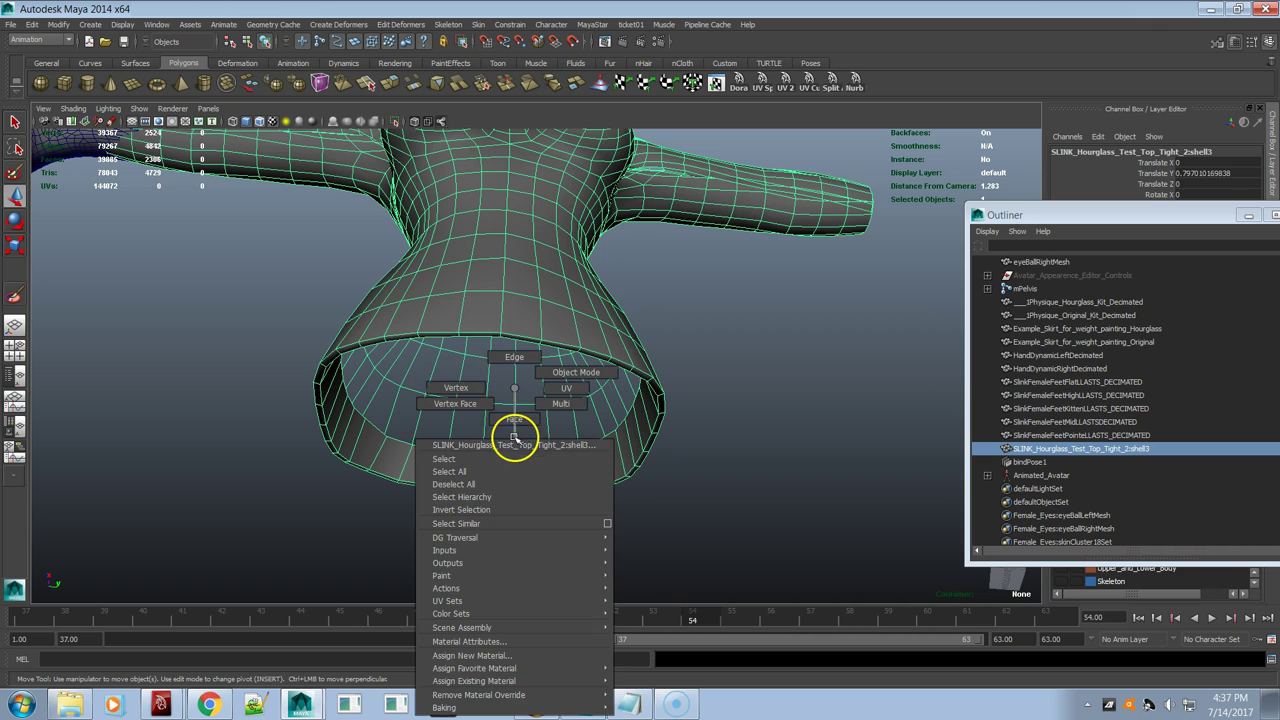
pyautogui.click(519, 357)
pyautogui.click(499, 449)
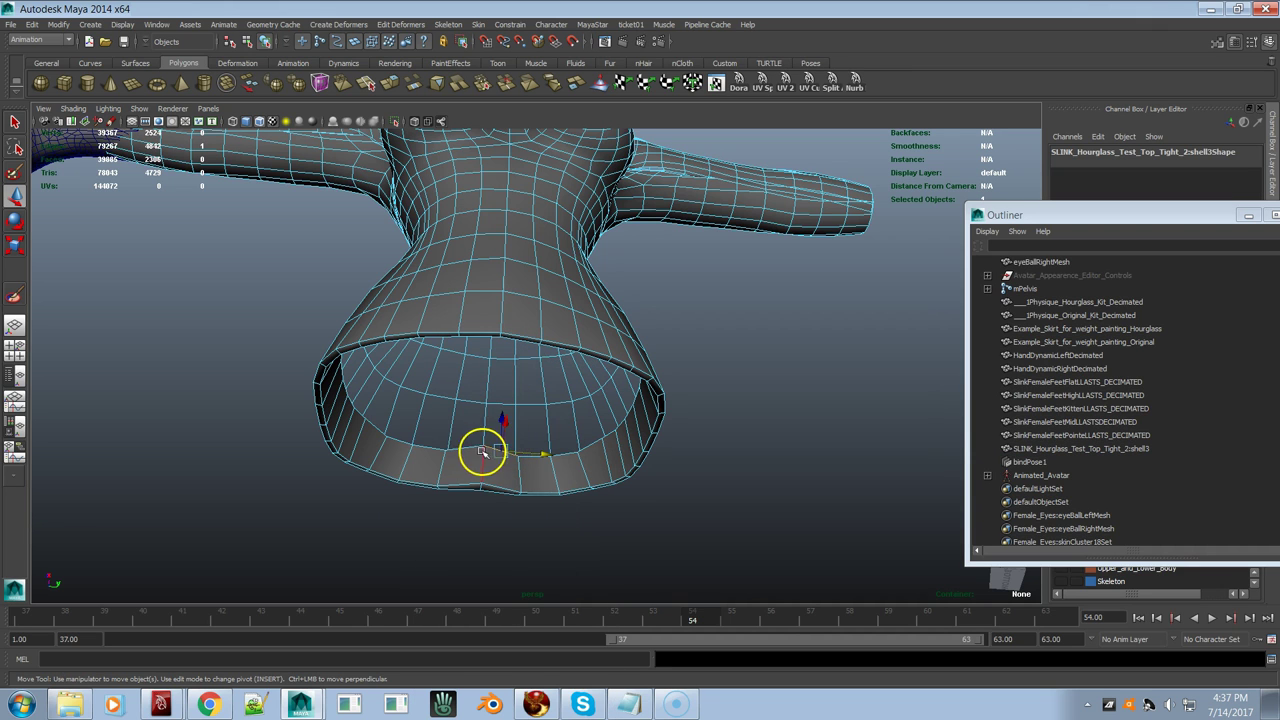
pyautogui.doubleClick(417, 453)
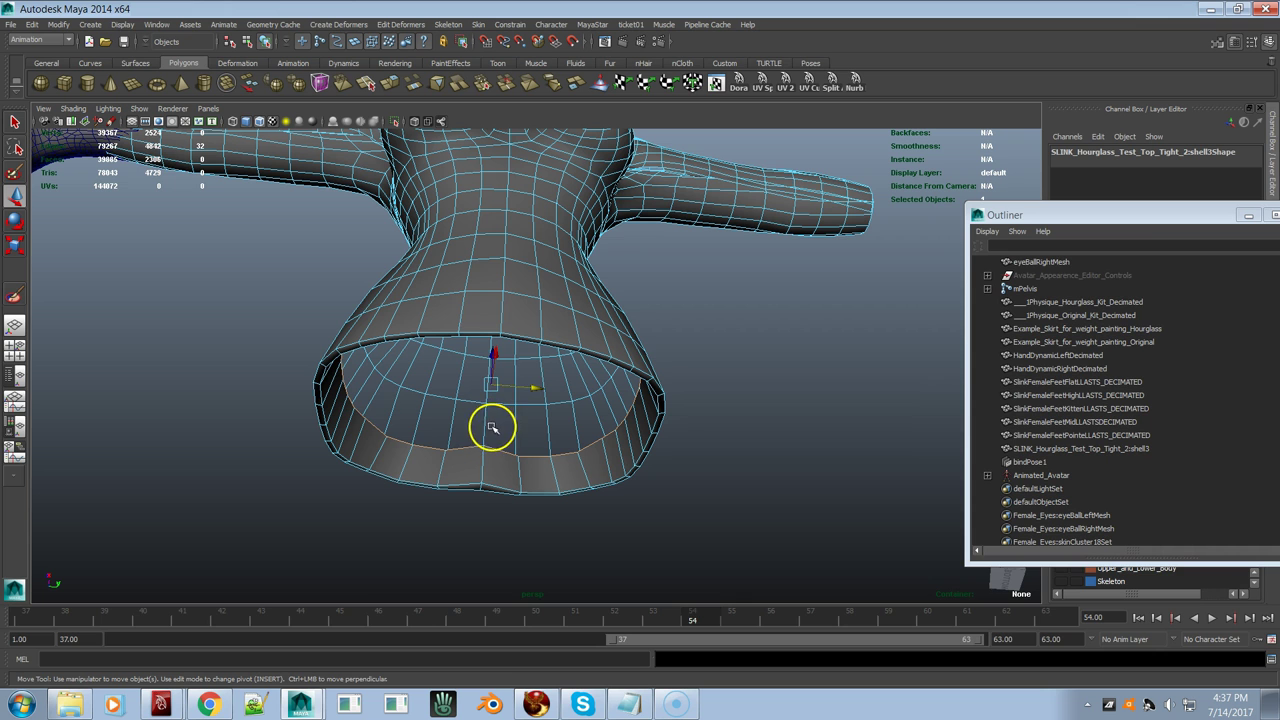
# Step: Scale the inner hem edge loop inward to a central point and examine the capped waist opening from several angles
pyautogui.press('r')
pyautogui.moveTo(491, 387); pyautogui.dragTo(466, 503)
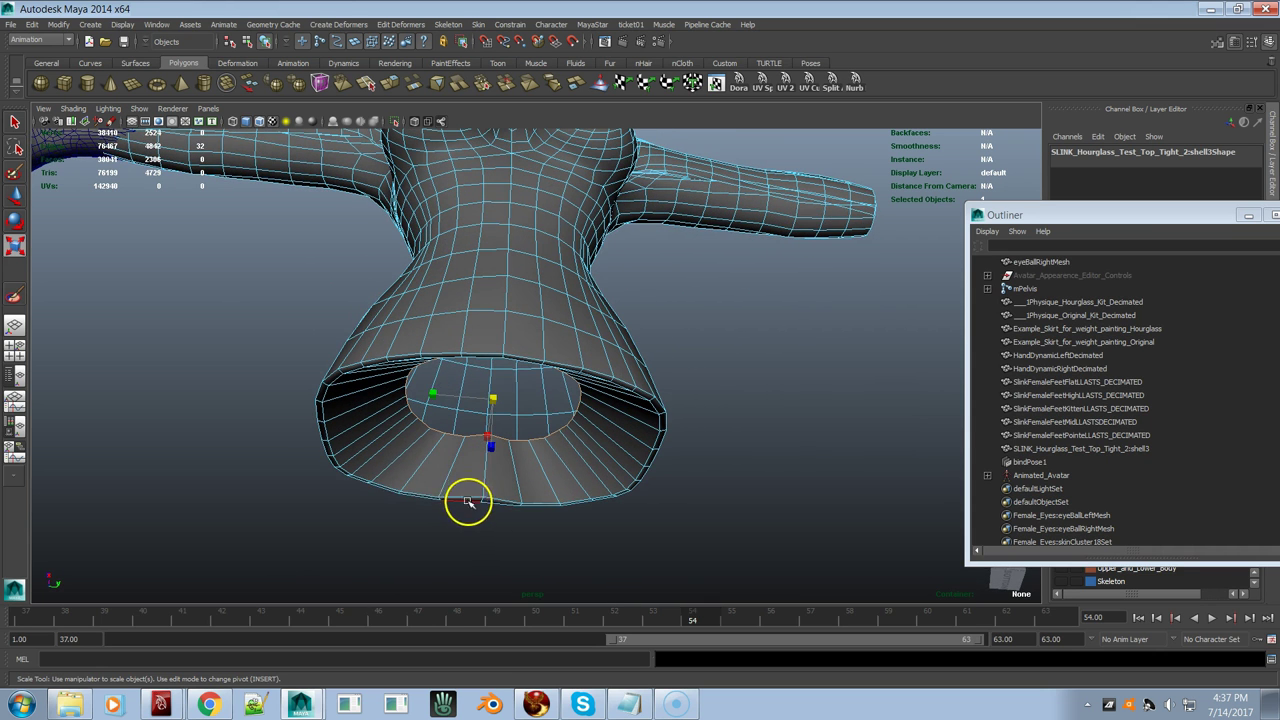
pyautogui.keyDown('alt'); pyautogui.moveTo(366, 446); pyautogui.dragTo(645, 333); pyautogui.keyUp('alt')
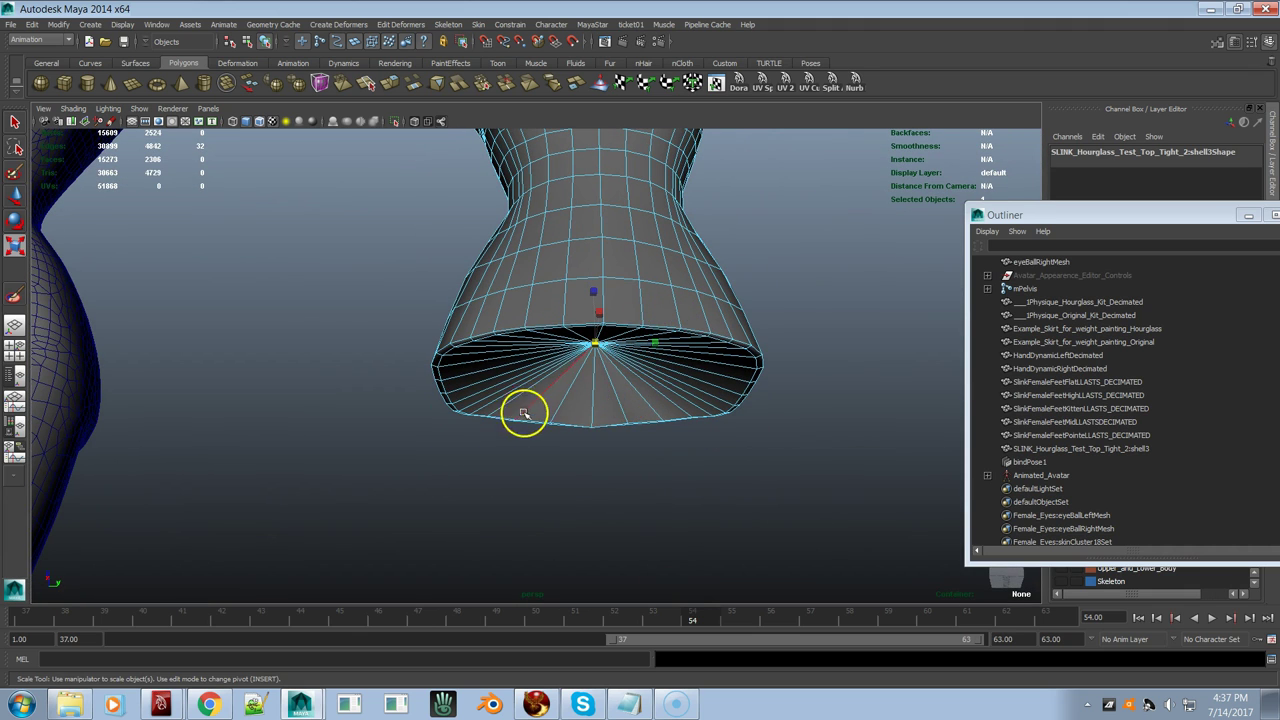
pyautogui.keyDown('alt'); pyautogui.moveTo(594, 391); pyautogui.dragTo(604, 358); pyautogui.keyUp('alt')
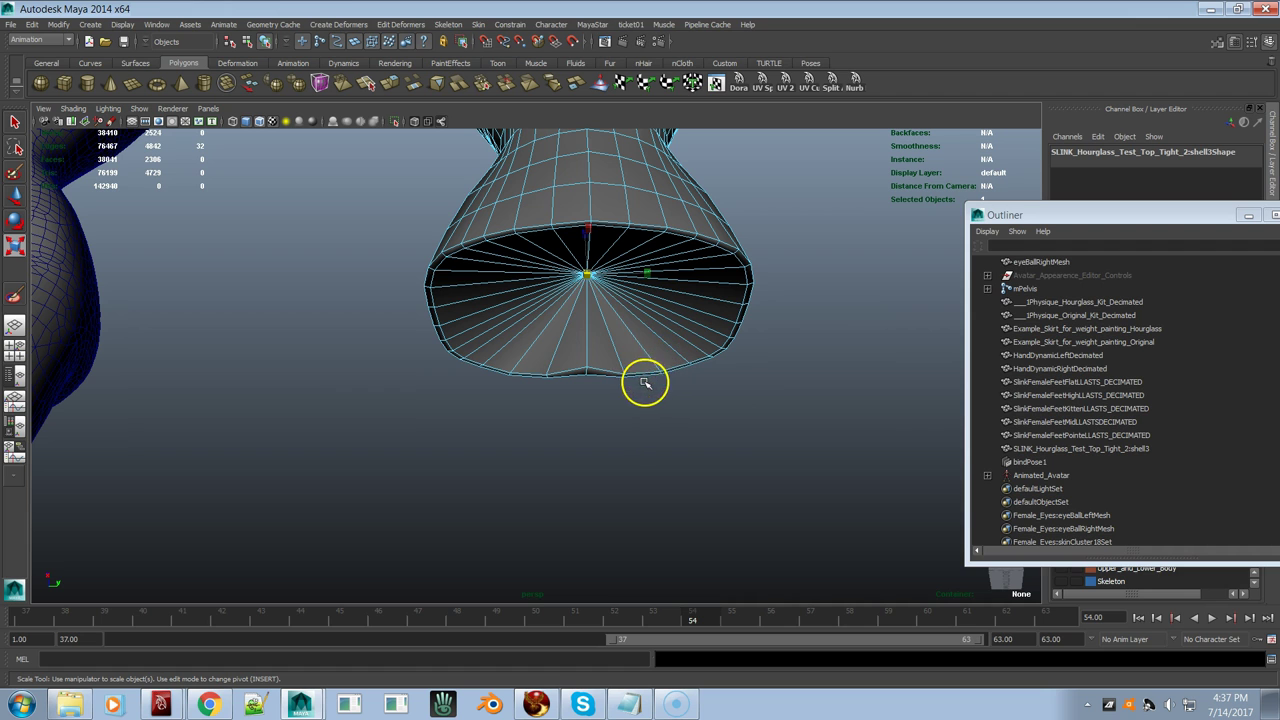
pyautogui.keyDown('alt'); pyautogui.moveTo(589, 294); pyautogui.dragTo(719, 376); pyautogui.keyUp('alt')
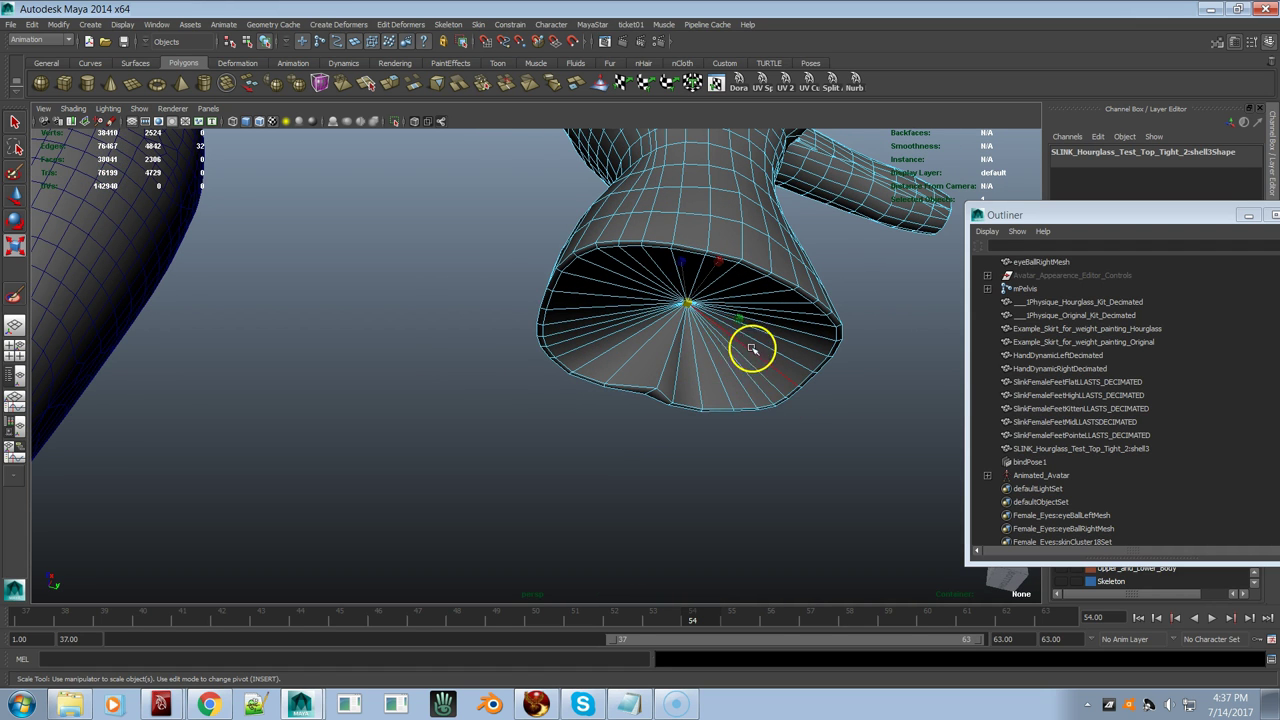
pyautogui.moveTo(679, 379)
pyautogui.keyDown('alt'); pyautogui.mouseDown()
pyautogui.moveTo(677, 363)
pyautogui.moveTo(660, 395)
pyautogui.mouseUp(); pyautogui.keyUp('alt')
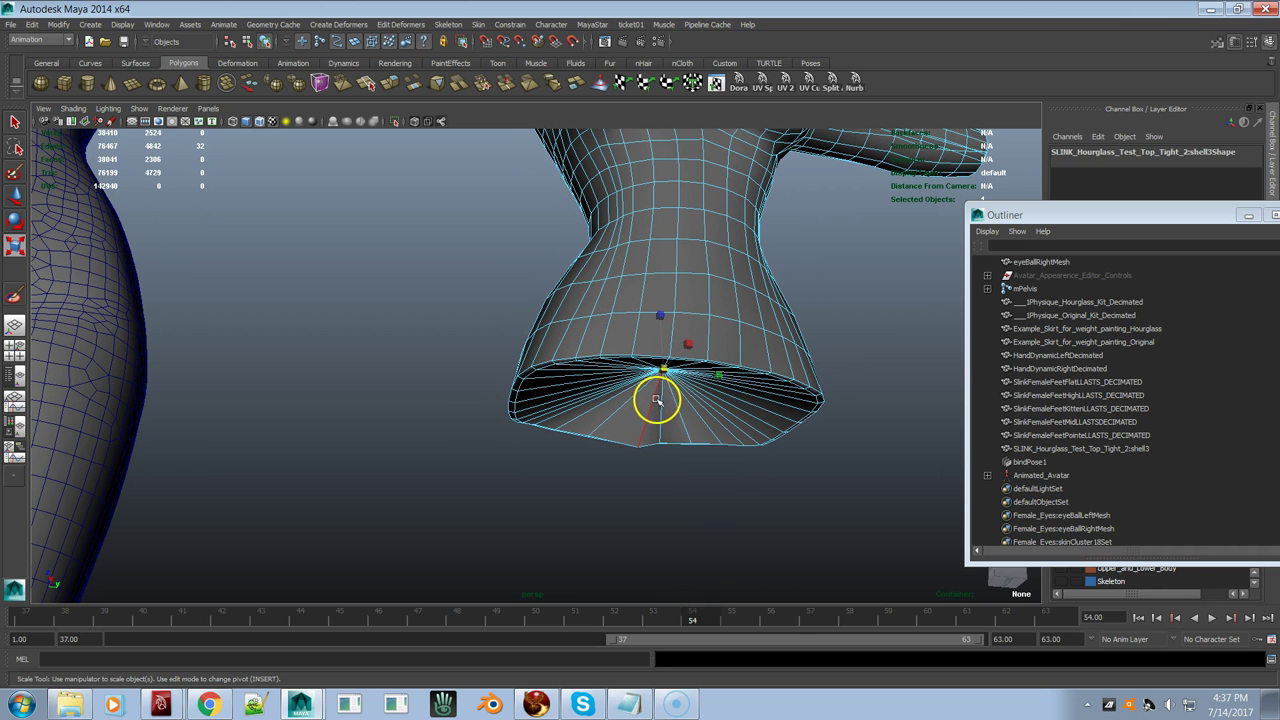
pyautogui.keyDown('alt'); pyautogui.moveTo(680, 337); pyautogui.dragTo(519, 426); pyautogui.keyUp('alt')
# Step: Undo the scaling of the inner hem edge loop and return the top to object selection
pyautogui.hotkey('ctrl', 'z')
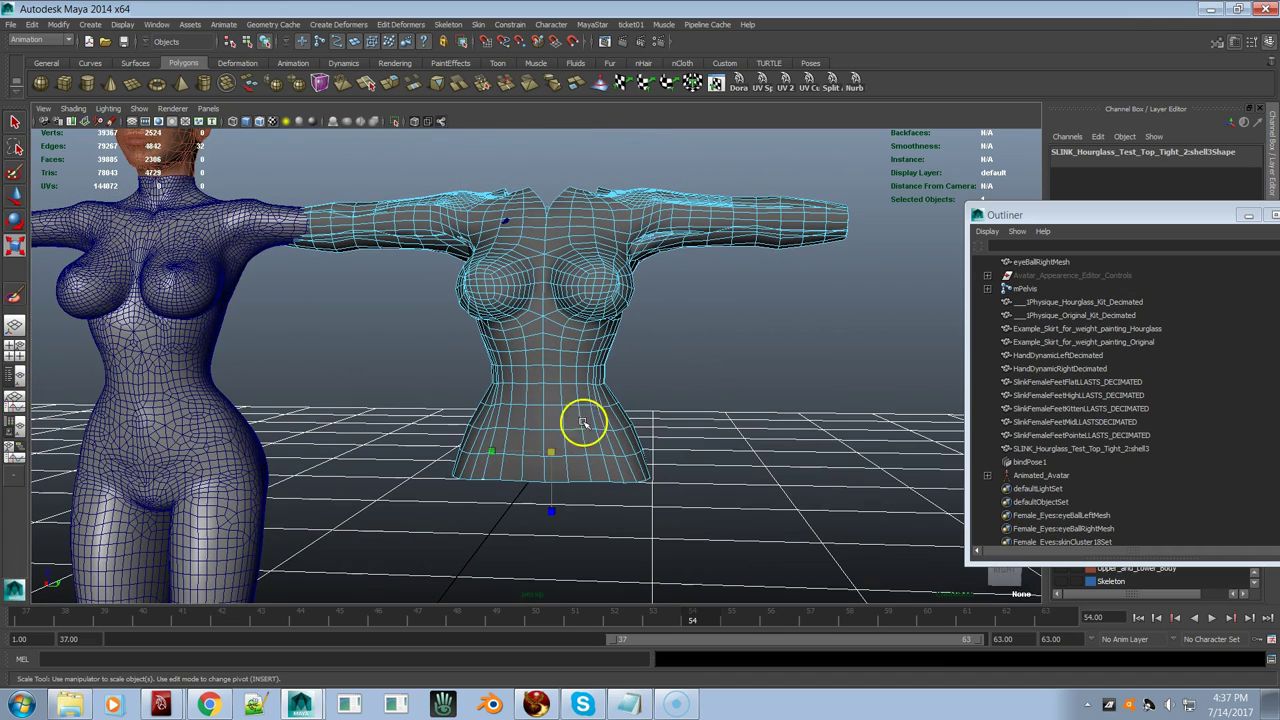
pyautogui.press('F8')
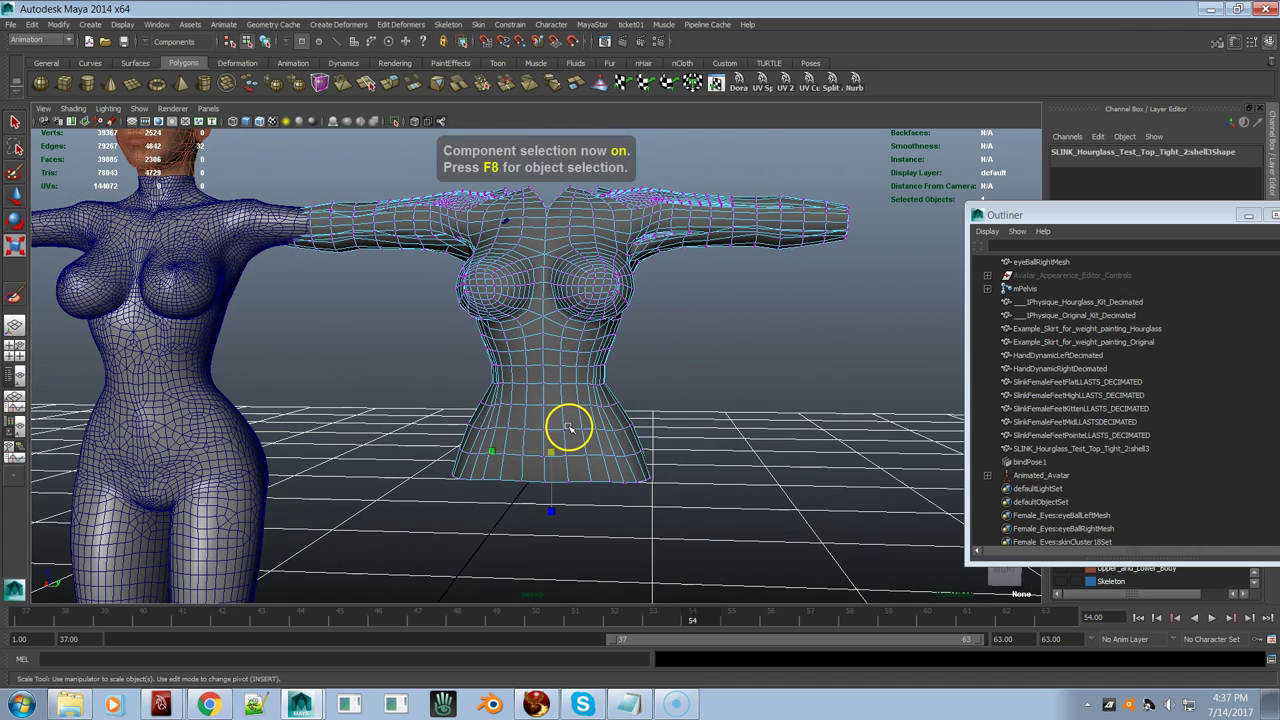
pyautogui.press('F8')
pyautogui.keyDown('alt'); pyautogui.moveTo(586, 425); pyautogui.dragTo(620, 403); pyautogui.keyUp('alt')
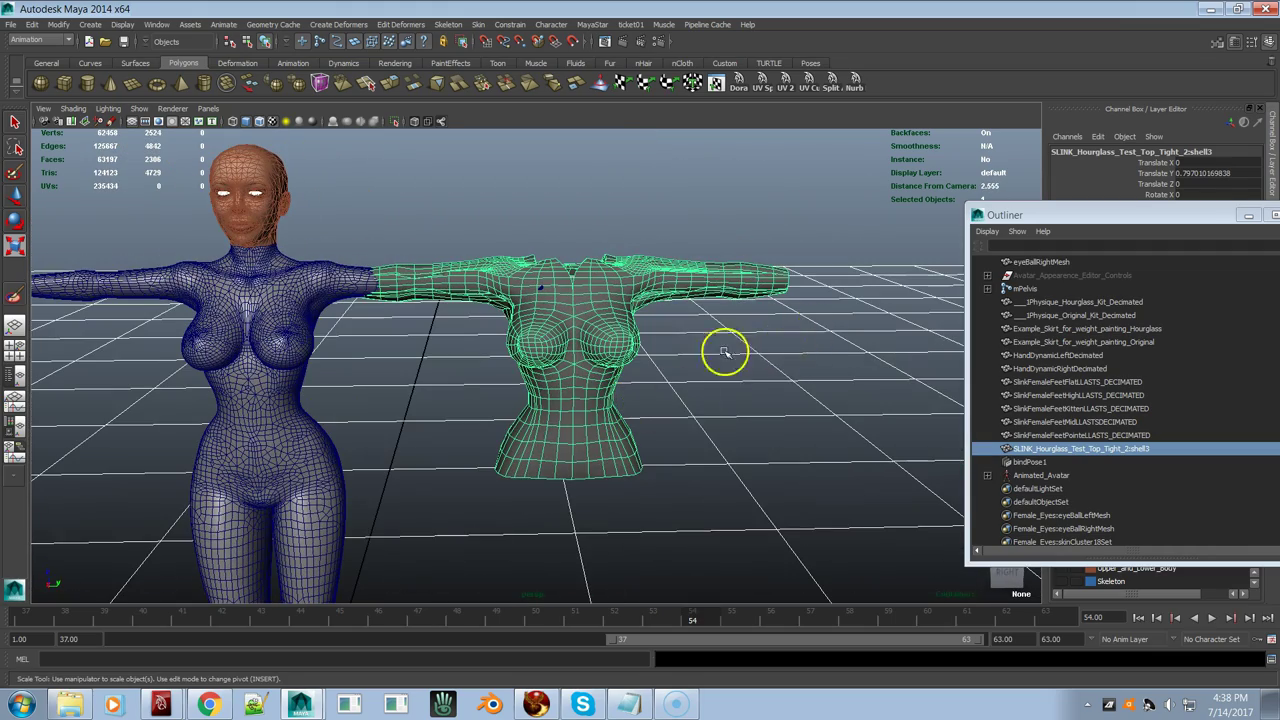
# Step: Undo the edge selections and the top's earlier move along Y, placing it back on the avatar's body
pyautogui.hotkey('ctrl', 'z')
pyautogui.hotkey('ctrl', 'z')
pyautogui.hotkey('ctrl', 'z')
pyautogui.hotkey('ctrl', 'z')
pyautogui.hotkey('ctrl', 'z')
pyautogui.hotkey('ctrl', 'z')
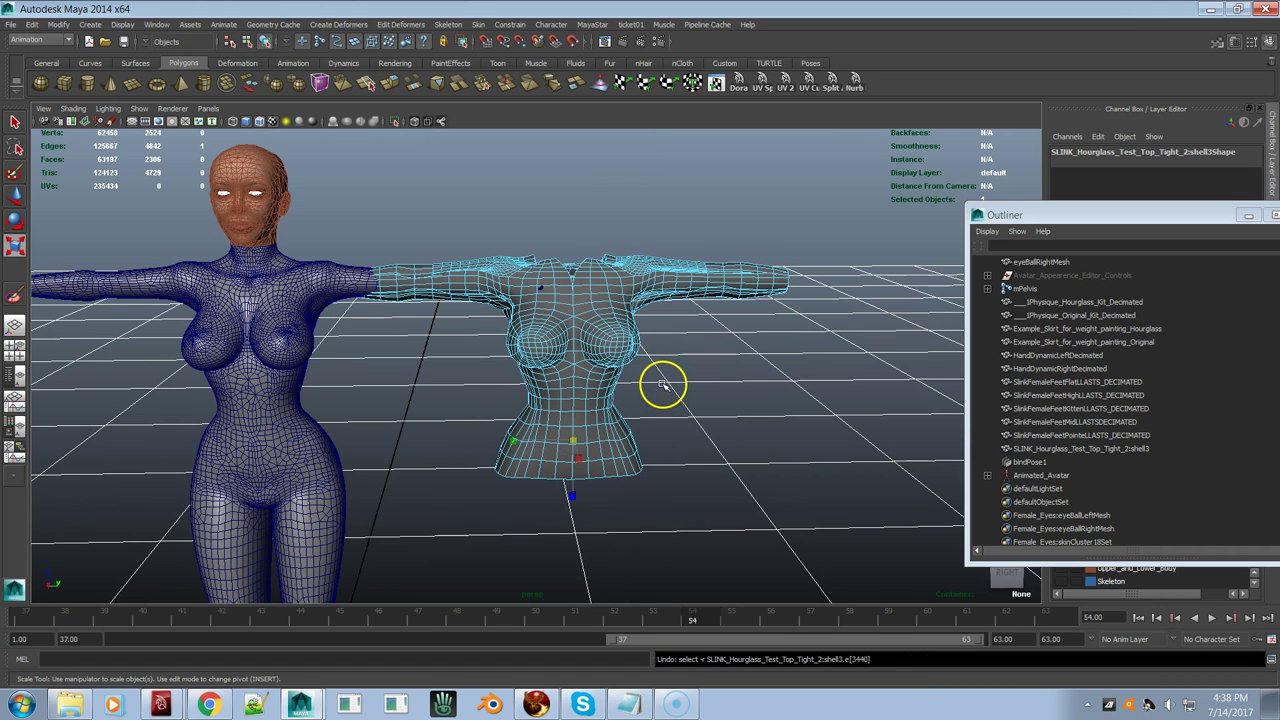
pyautogui.keyDown('alt'); pyautogui.moveTo(517, 409); pyautogui.dragTo(557, 397); pyautogui.keyUp('alt')
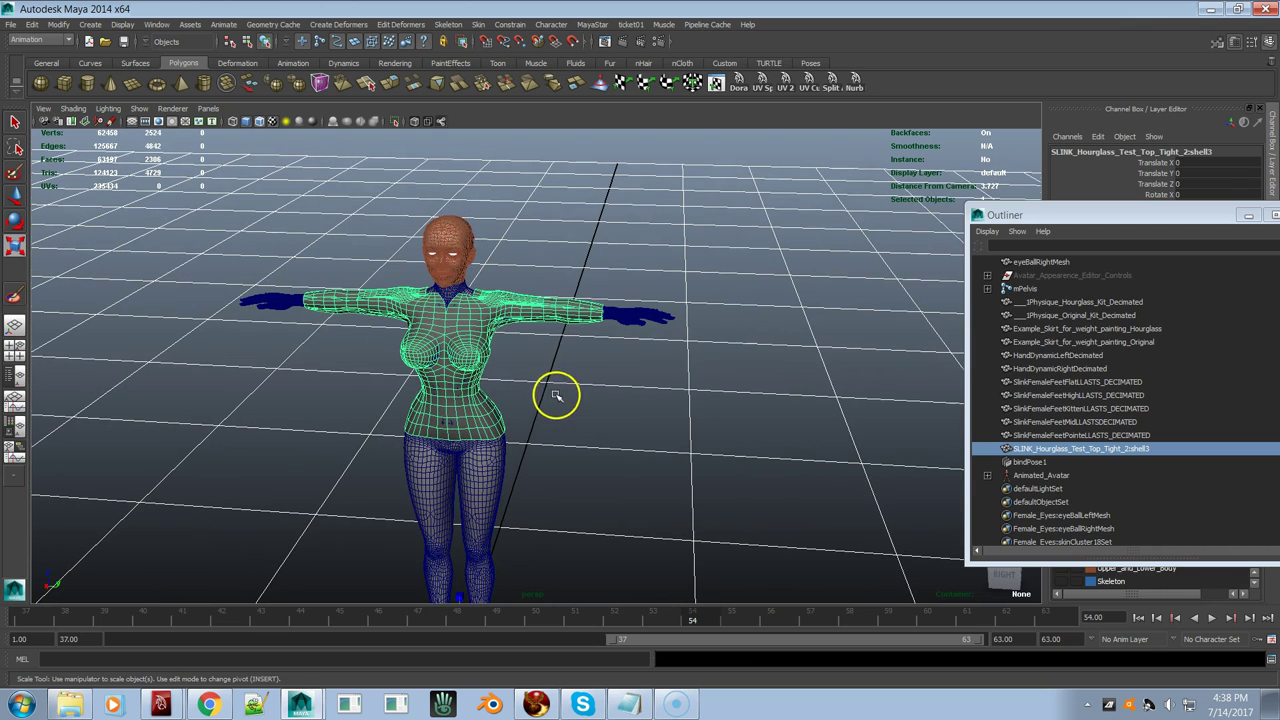